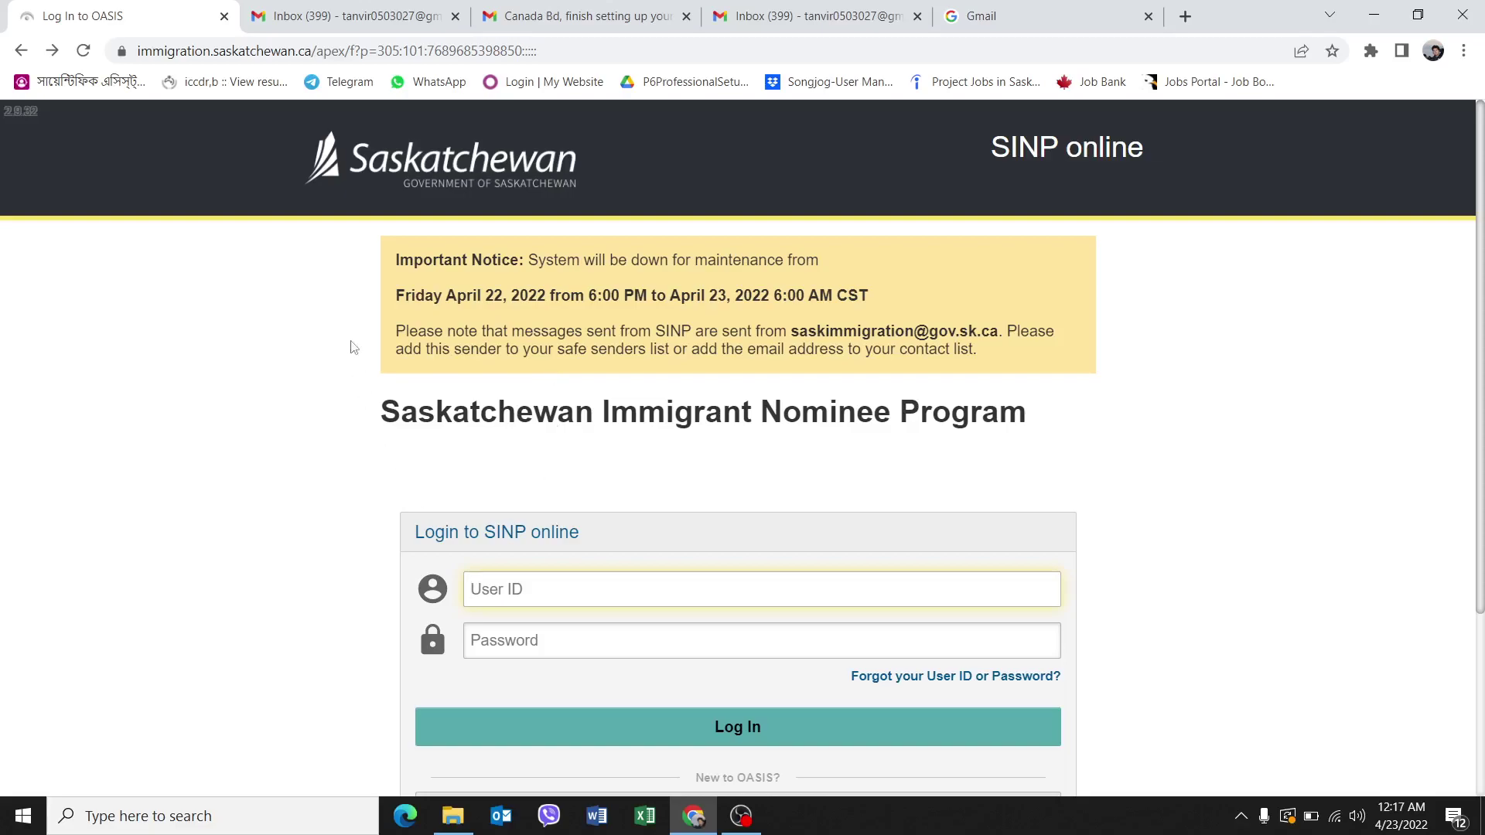
left_click(232, 50)
type("www")
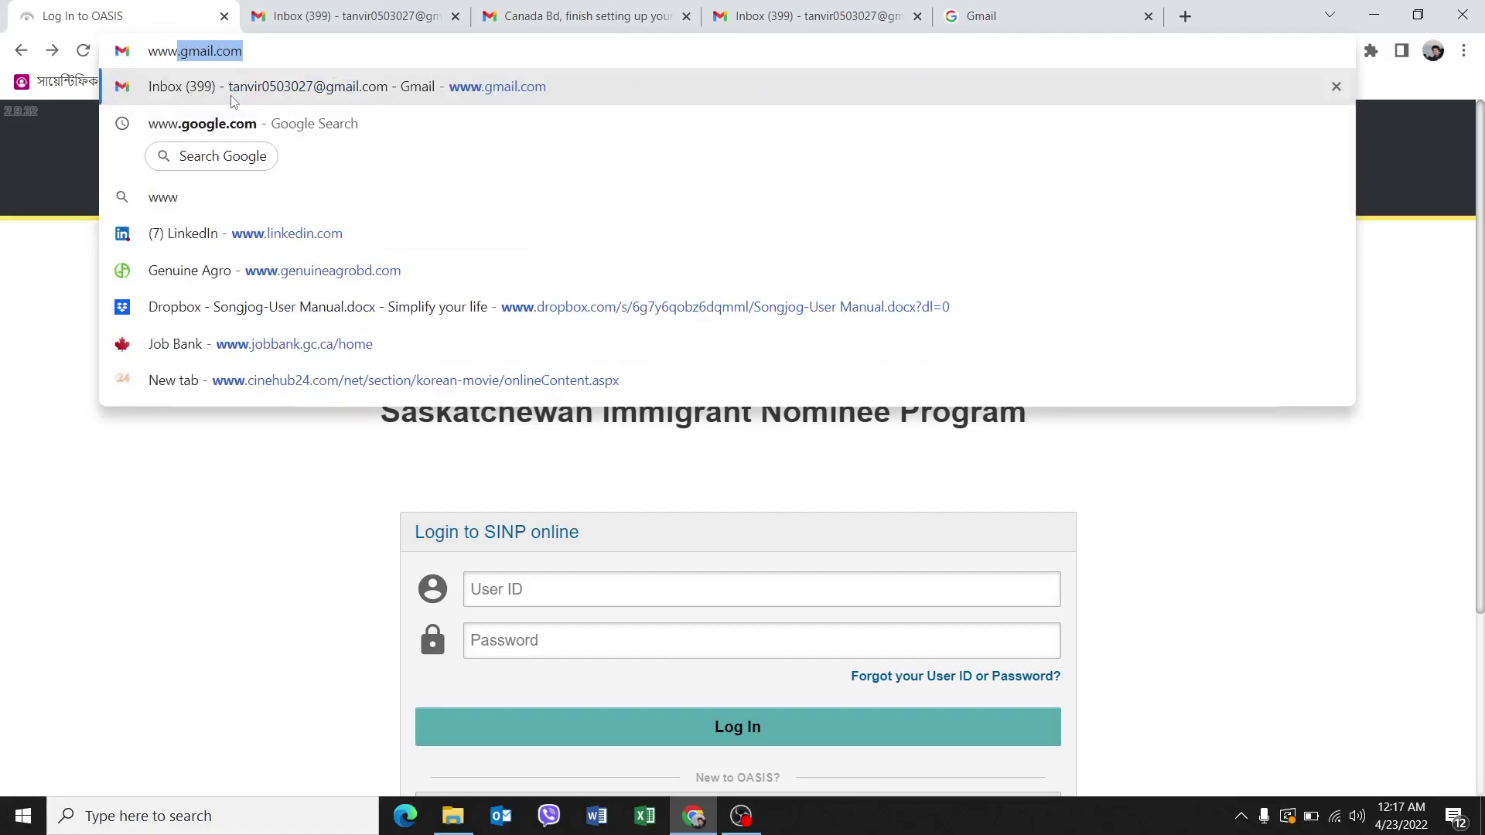
type(".gg")
key("BackSpace")
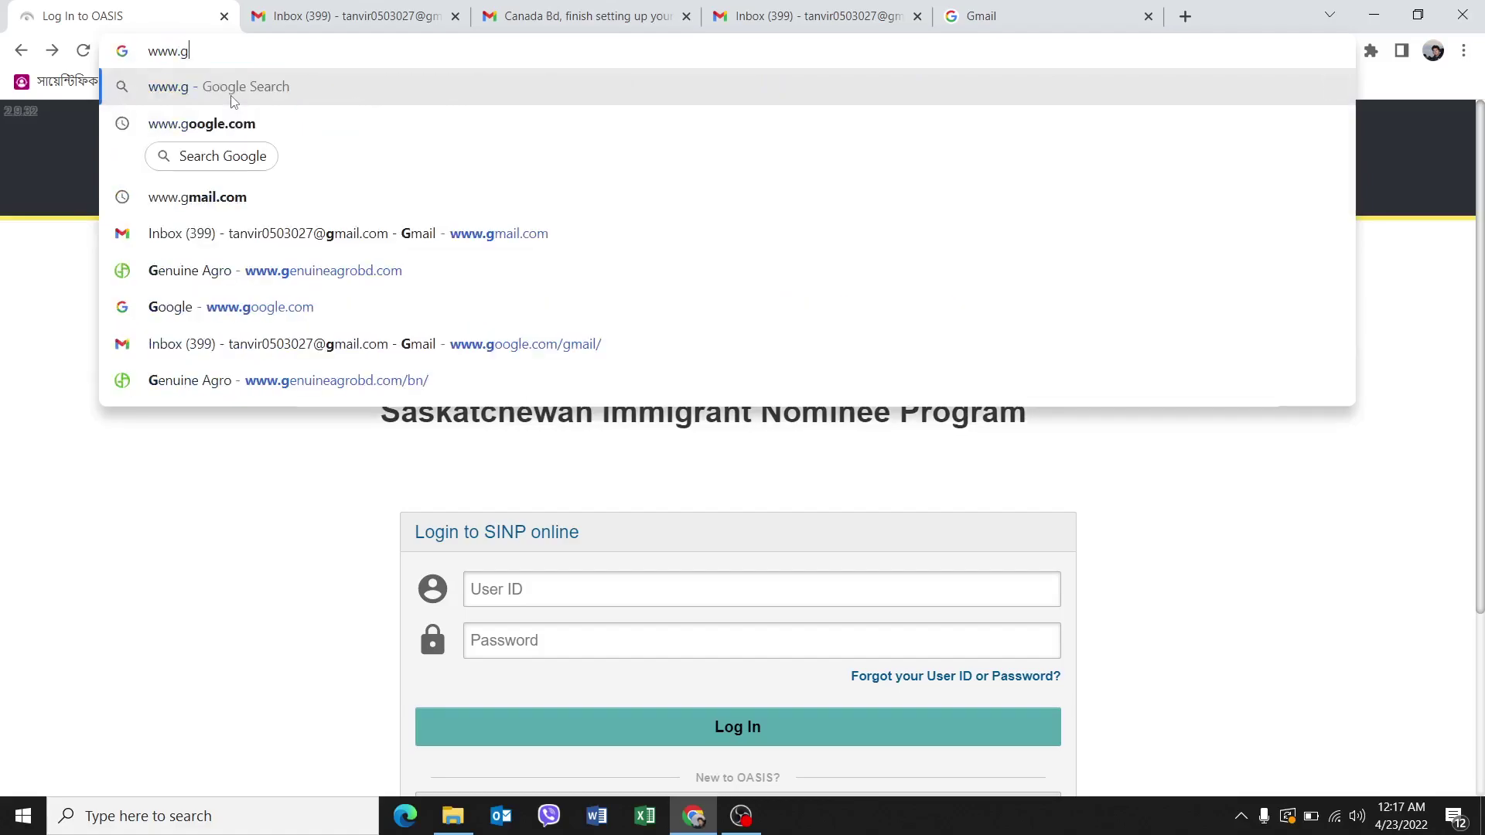
type("oogle")
key("Return")
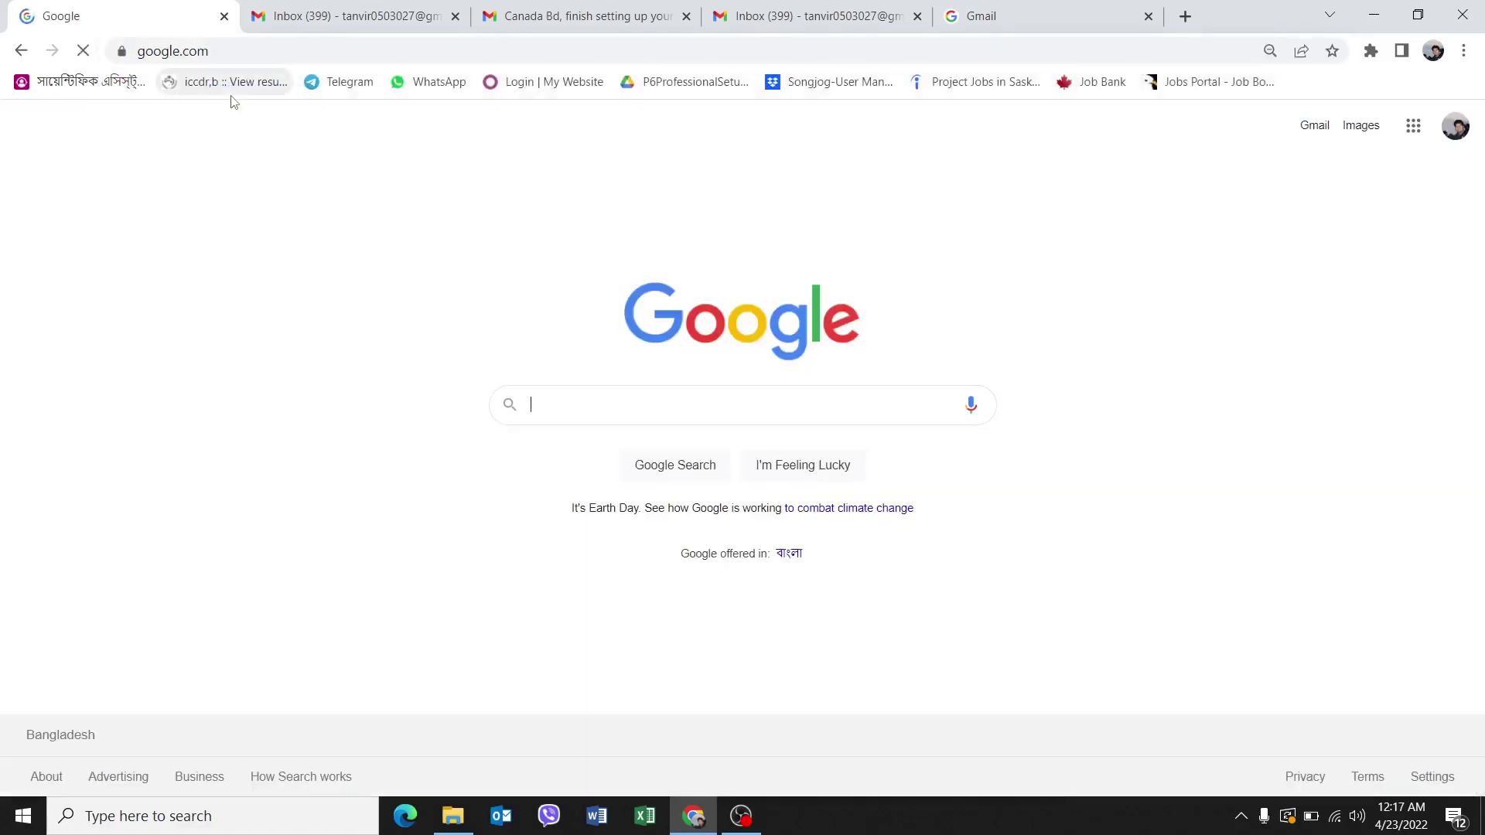
Search Google for 'sinp' using the suggestion.
type("SINP")
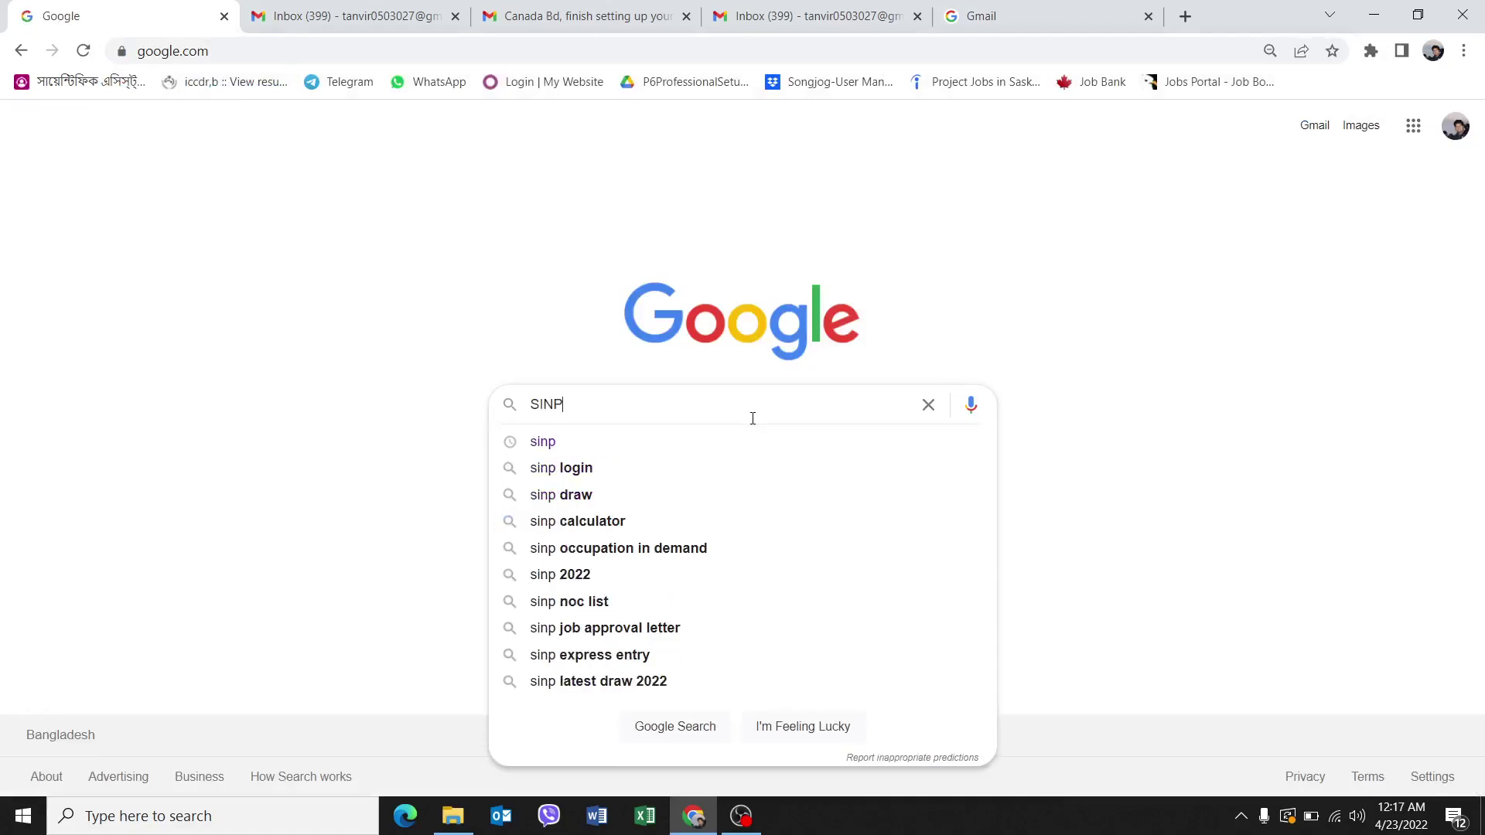
left_click(597, 443)
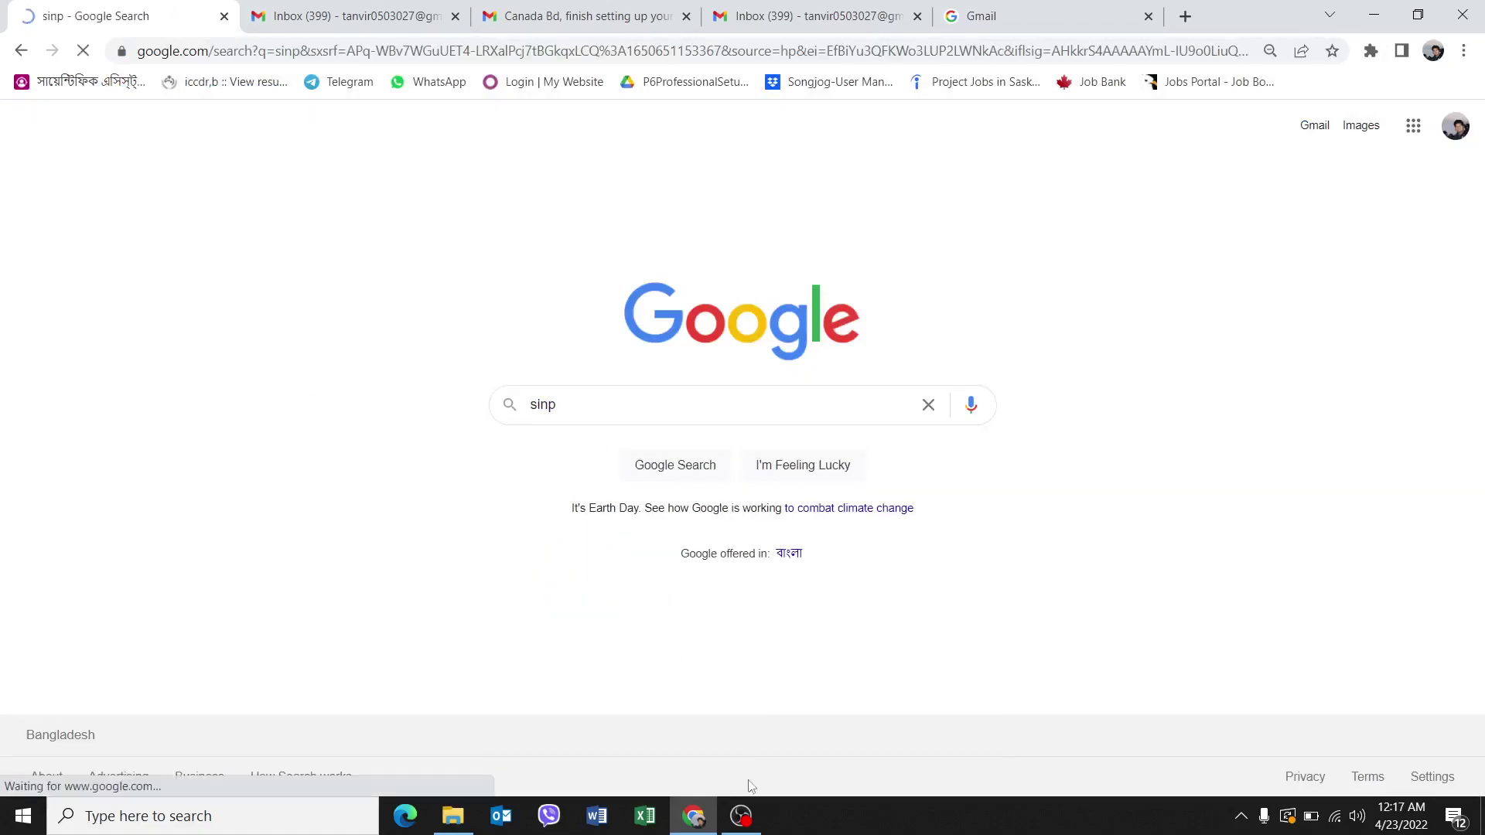
left_click(741, 817)
Open the How to Apply to the SINP result, then follow 'Apply to the SINP' to the OASIS login box.
left_click(741, 817)
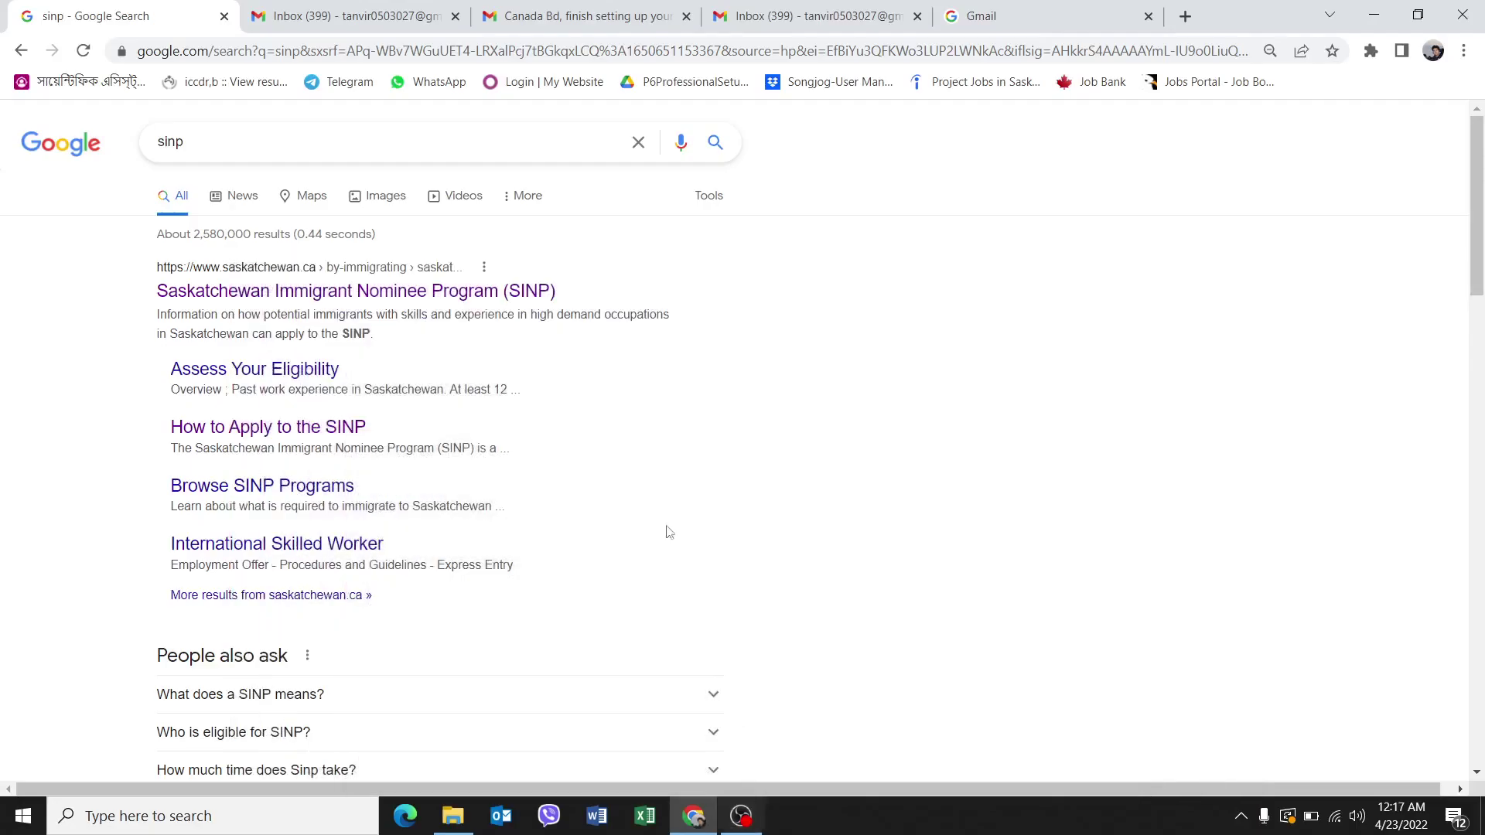
left_click(300, 428)
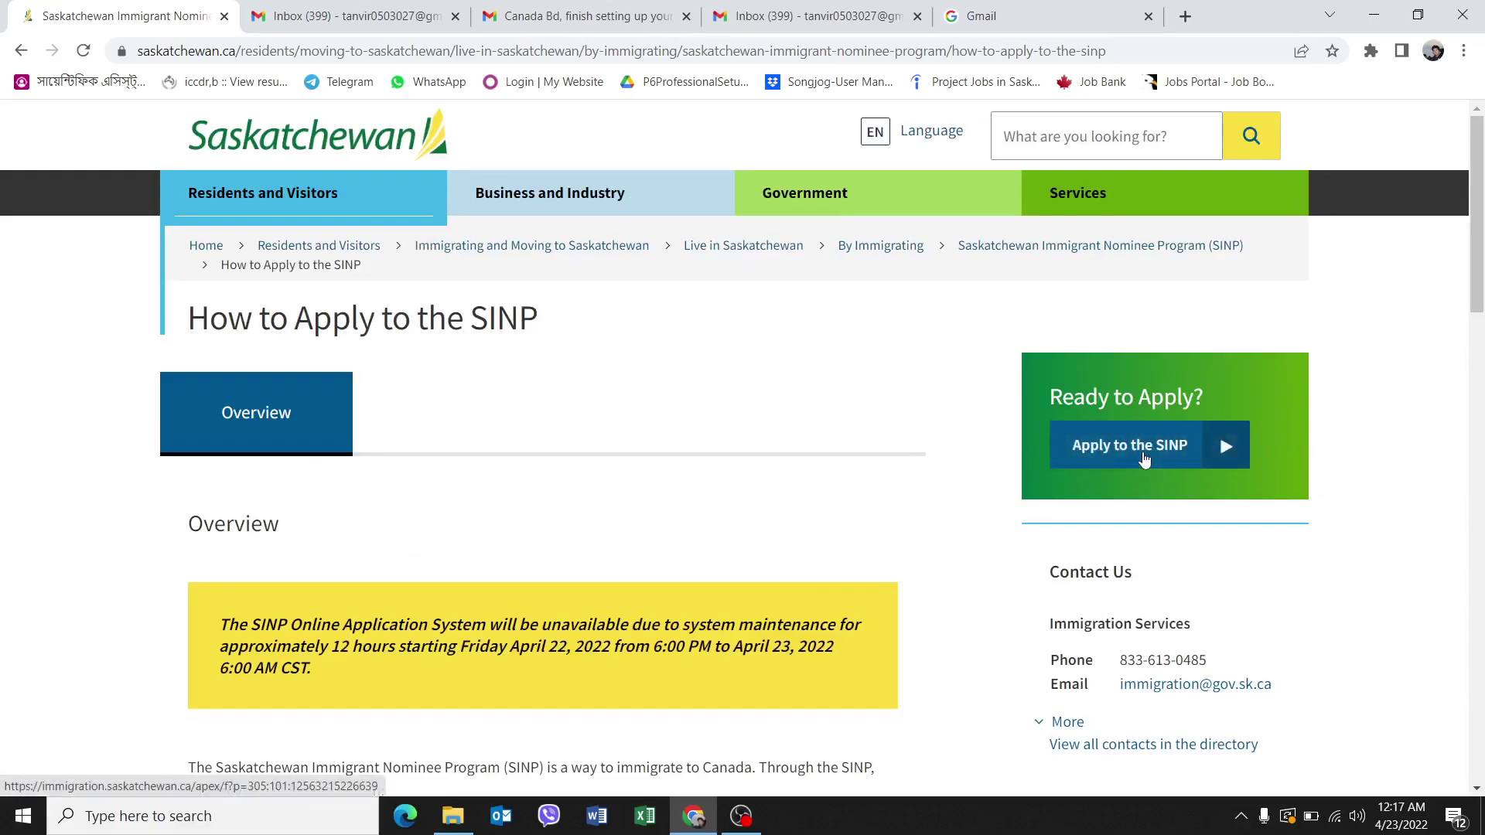
left_click(1144, 459)
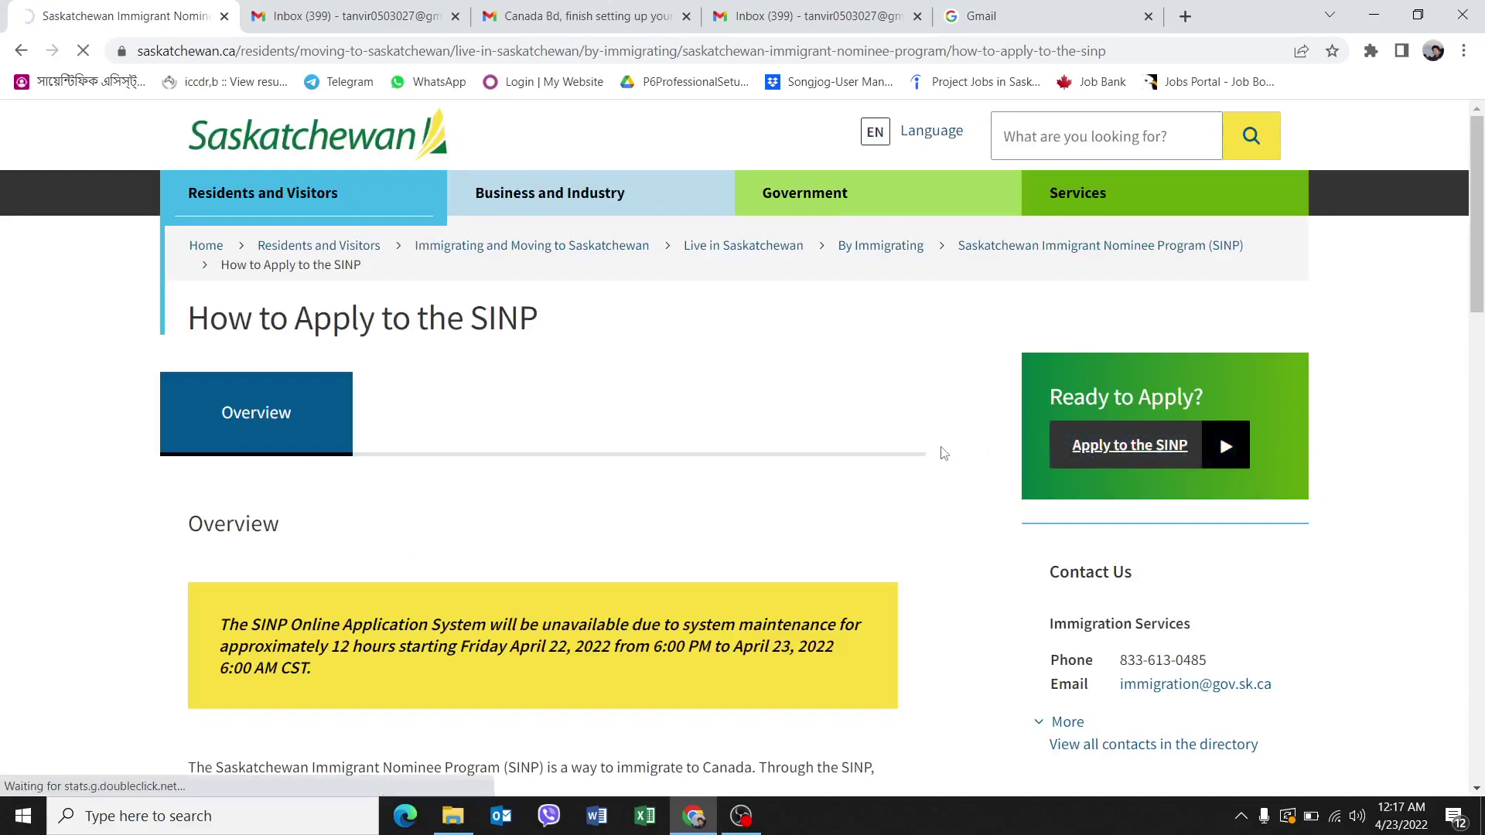
scroll(758, 437, "down", 3)
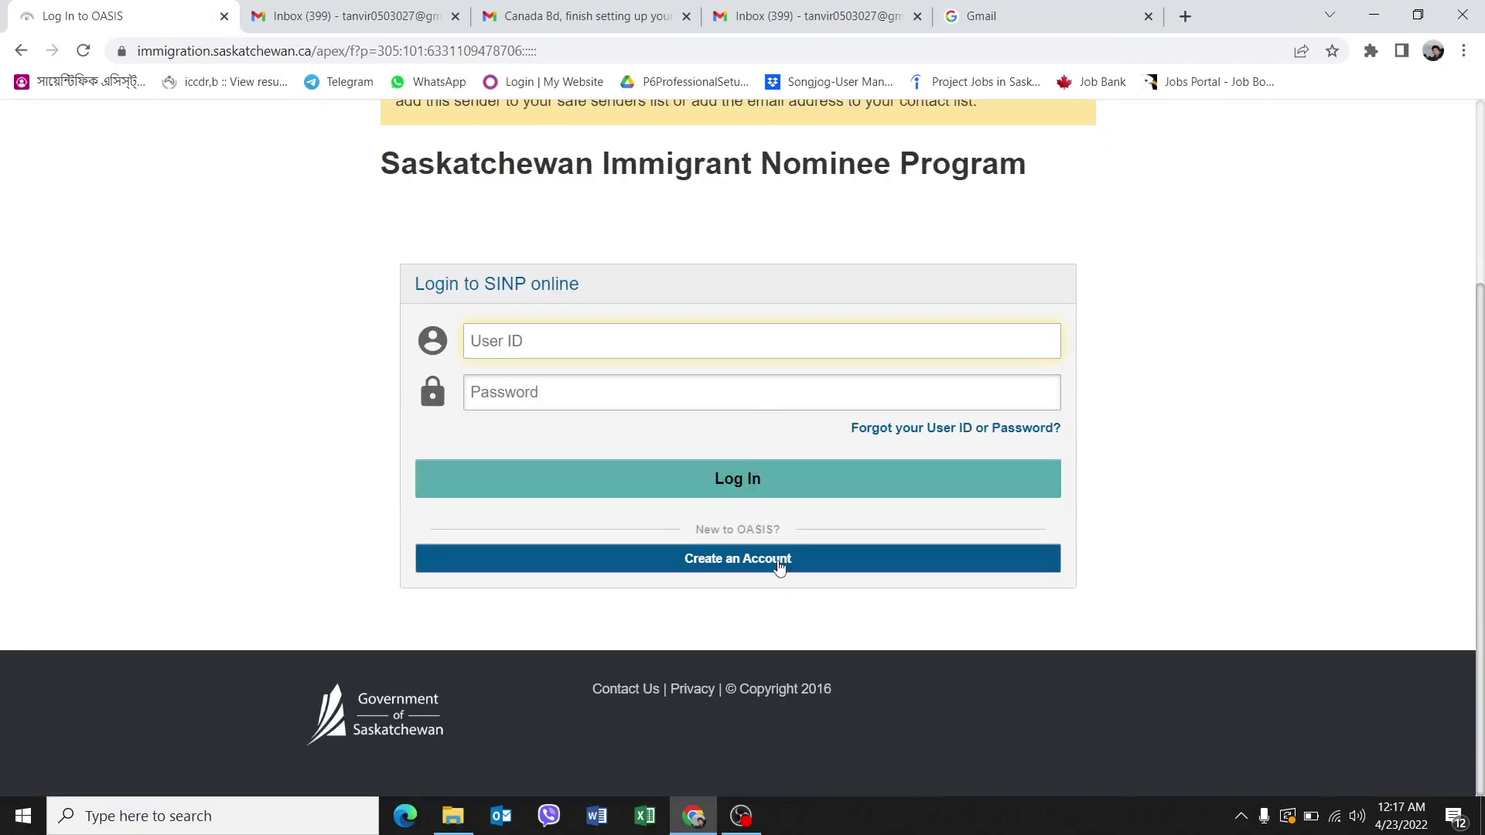
Create an Account with registration type 'SINP Applicant or Expression of Interest Candidate' and continue to the form.
left_click(779, 569)
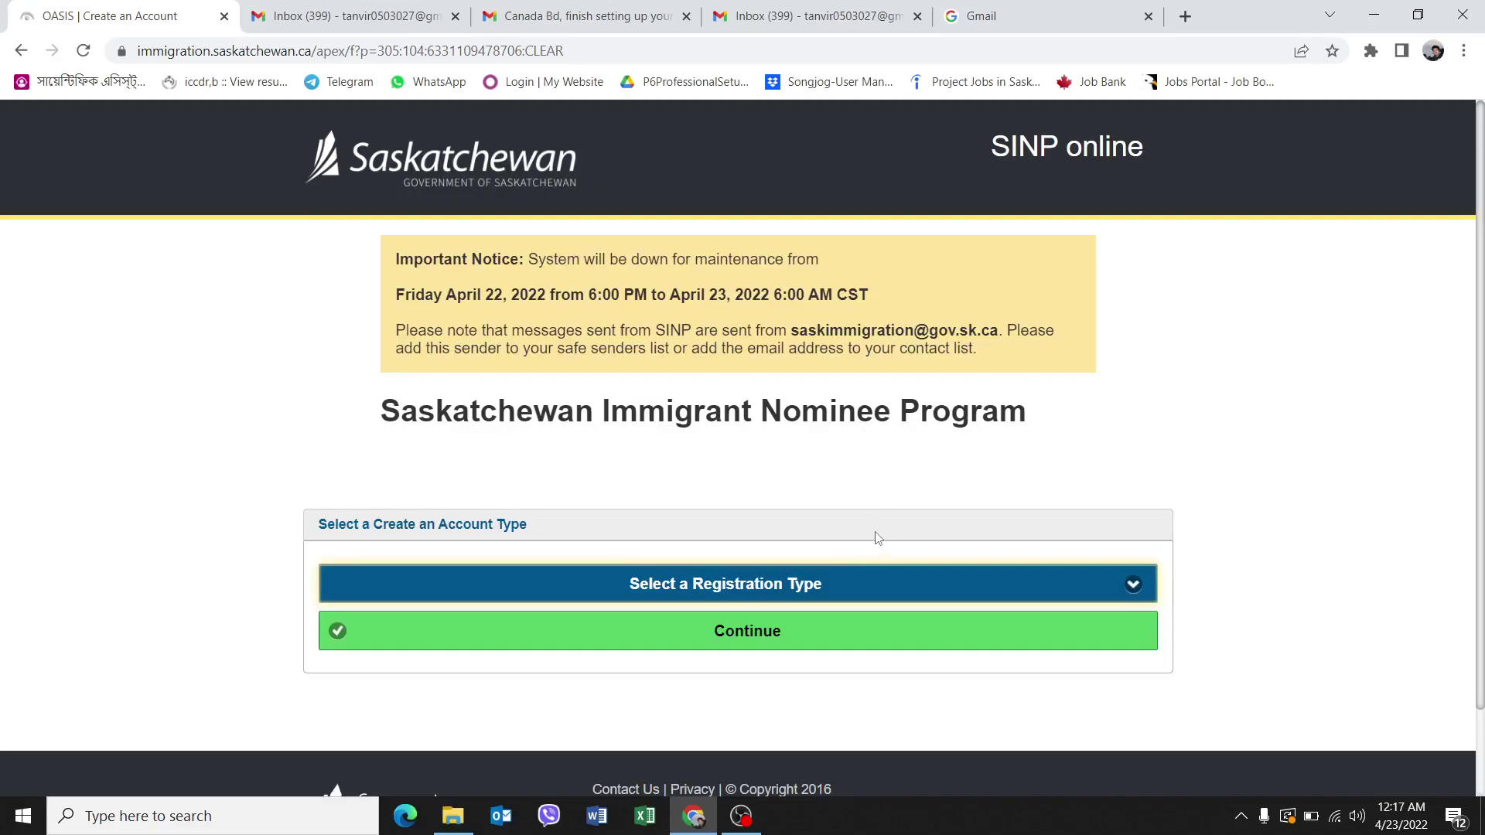
left_click(570, 586)
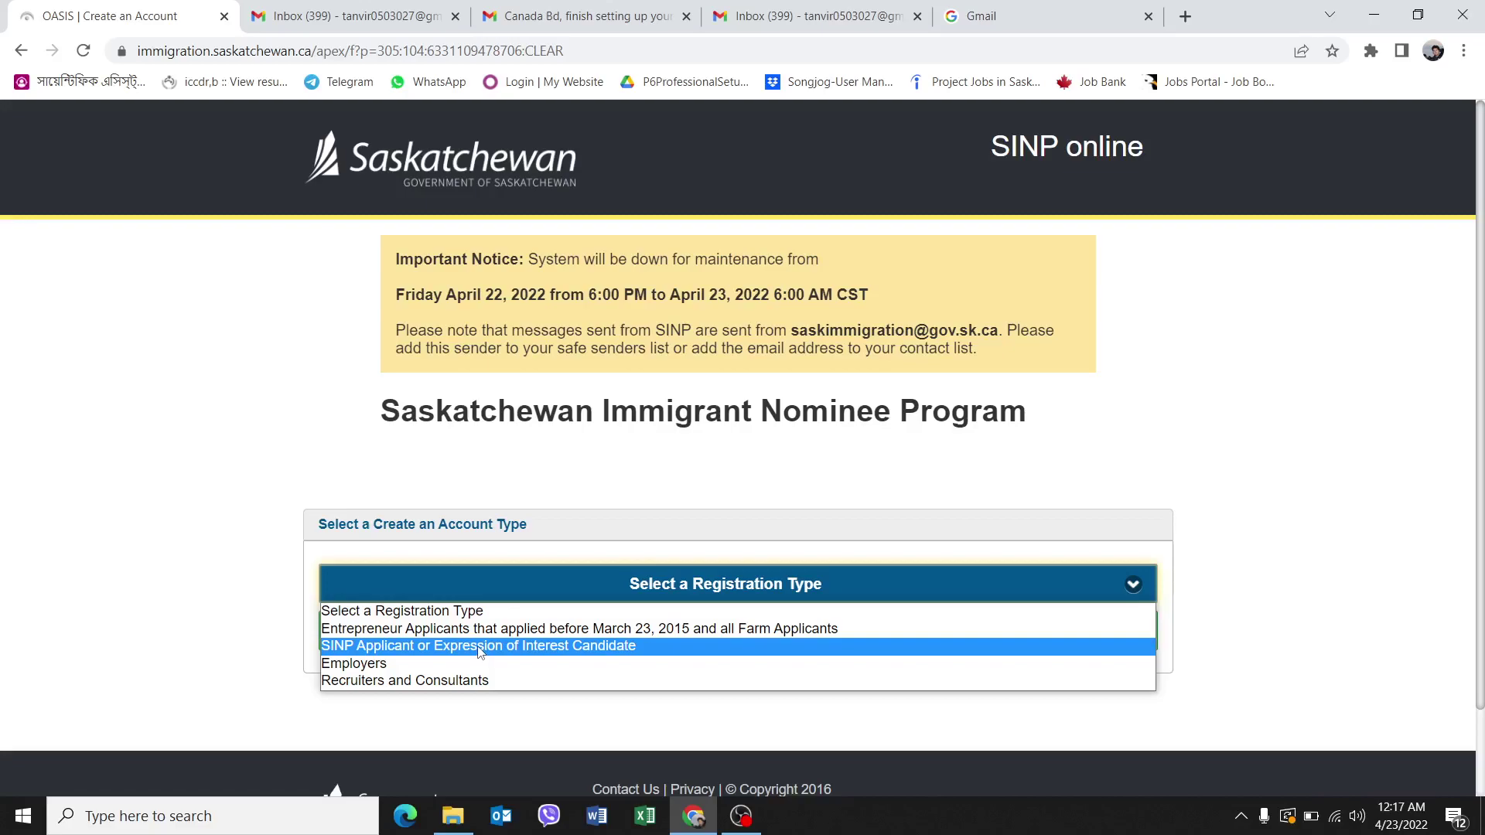
left_click(480, 646)
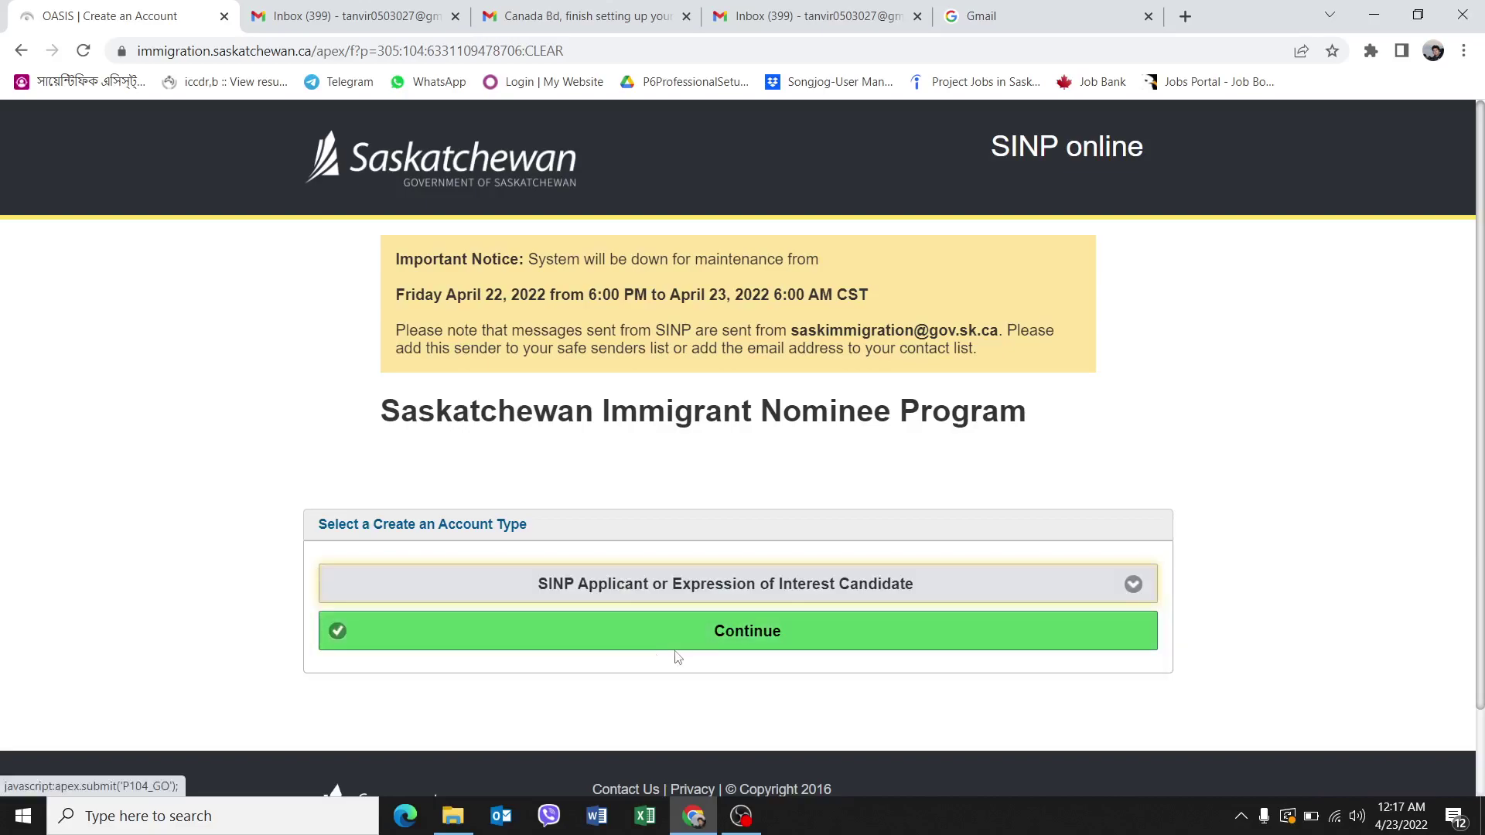
left_click(687, 631)
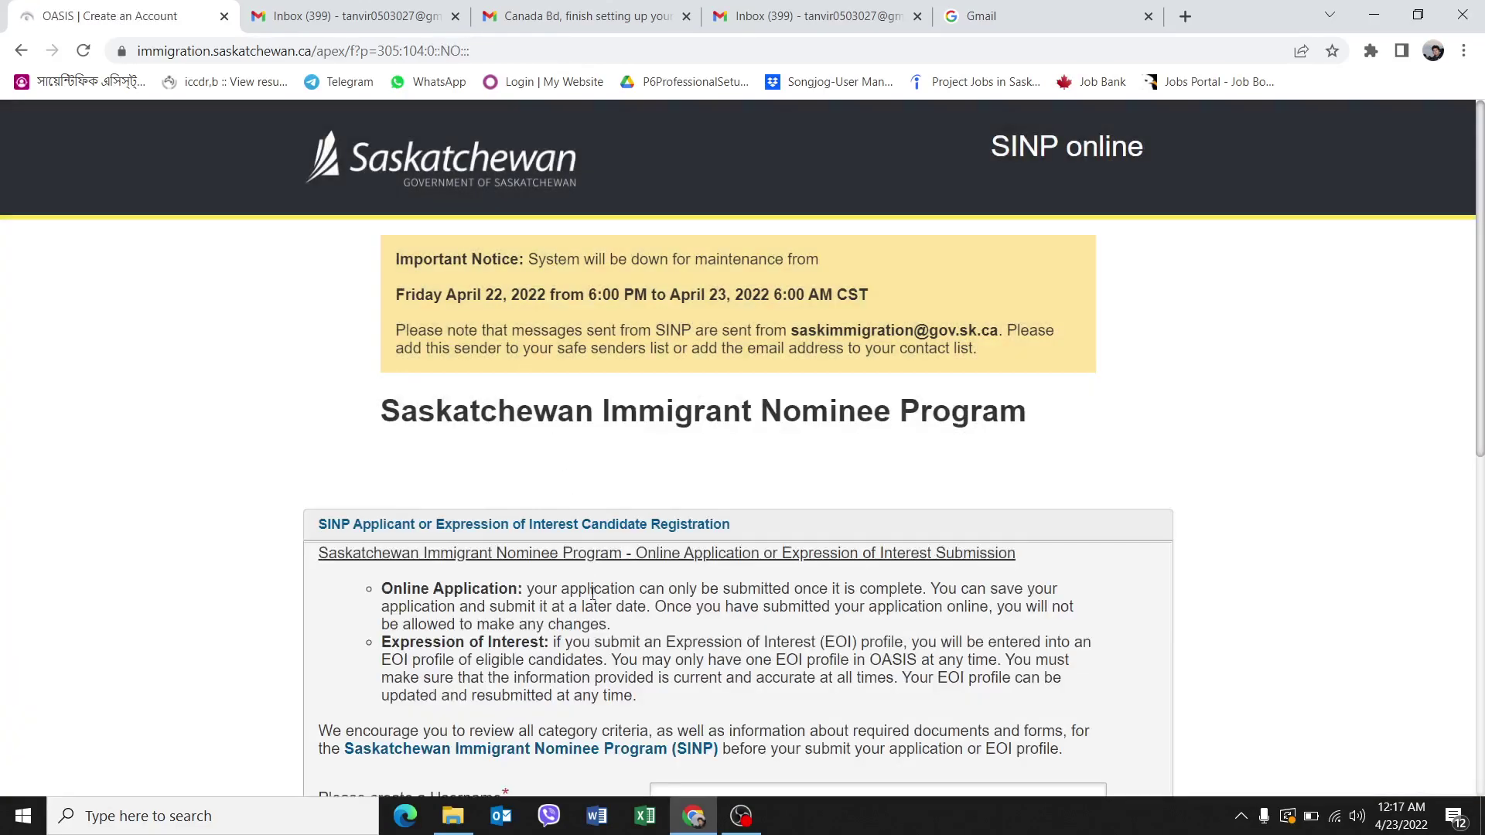
scroll(595, 588, "down", 8)
scroll(595, 587, "up", 5)
left_click(743, 604)
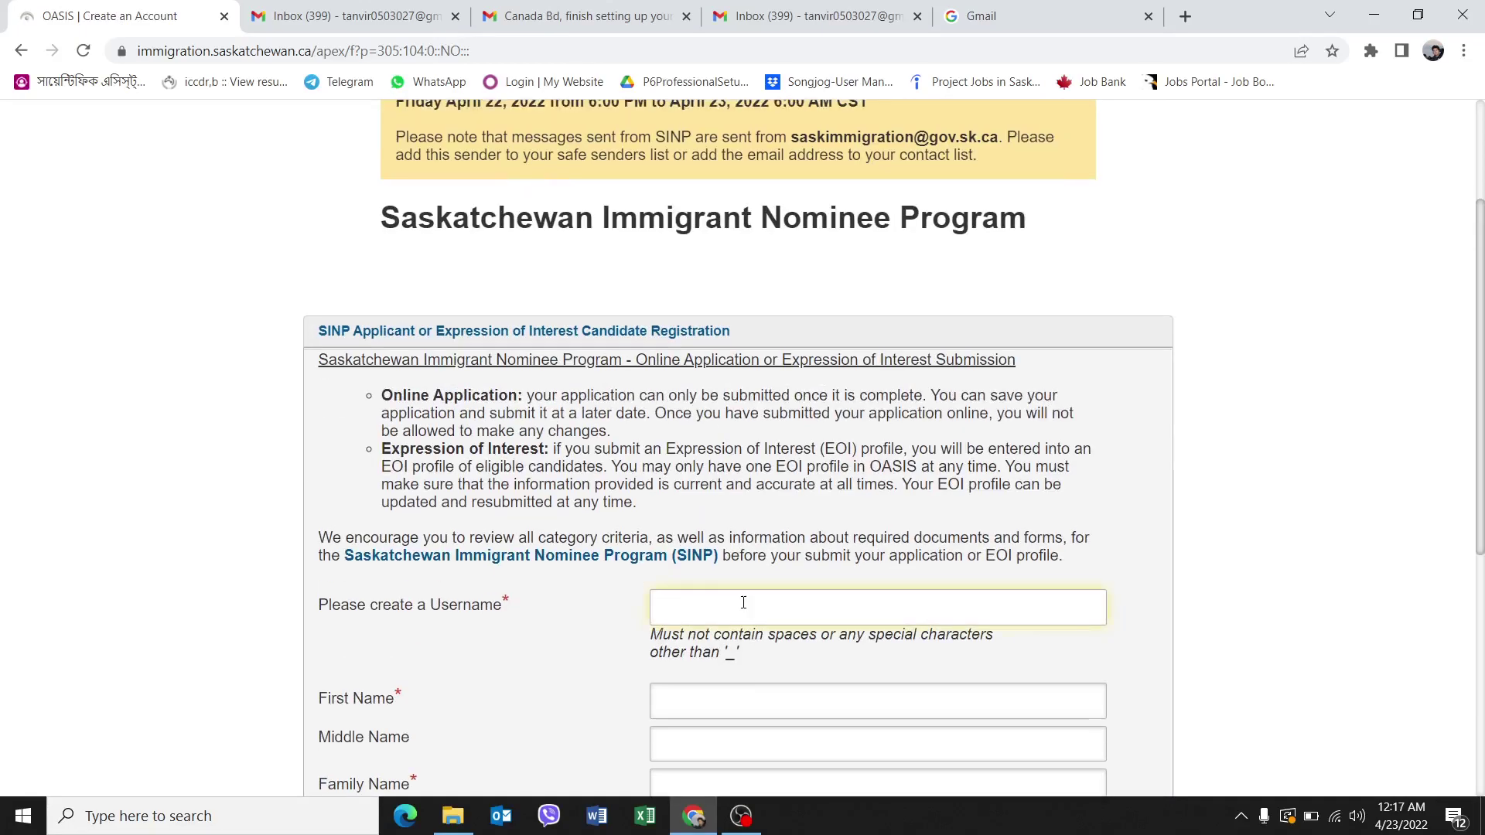
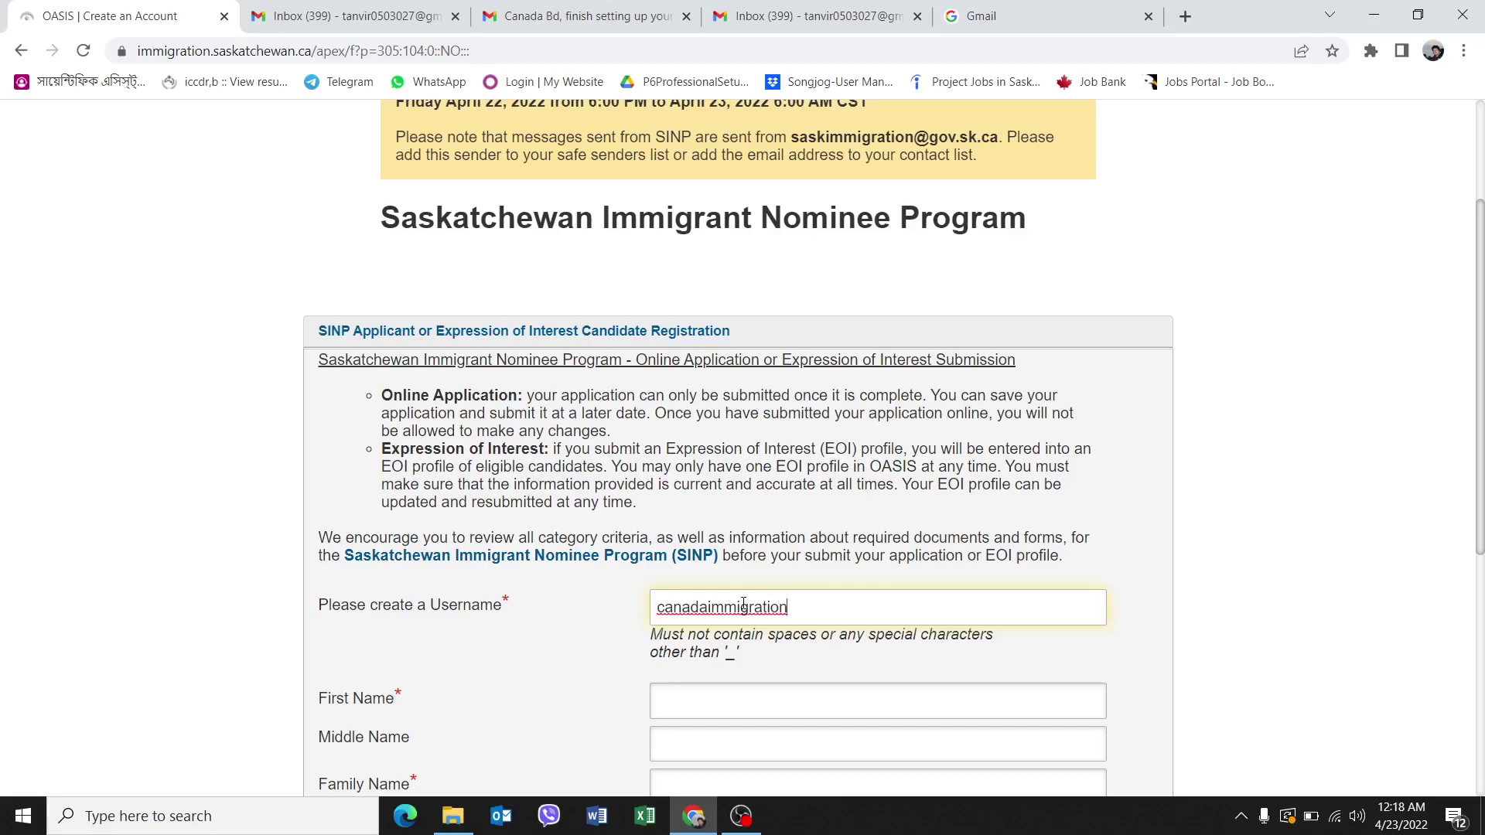
Enter a Gmail-address username and the applicant's first and family names.
left_click(872, 622)
type("@gmail.com")
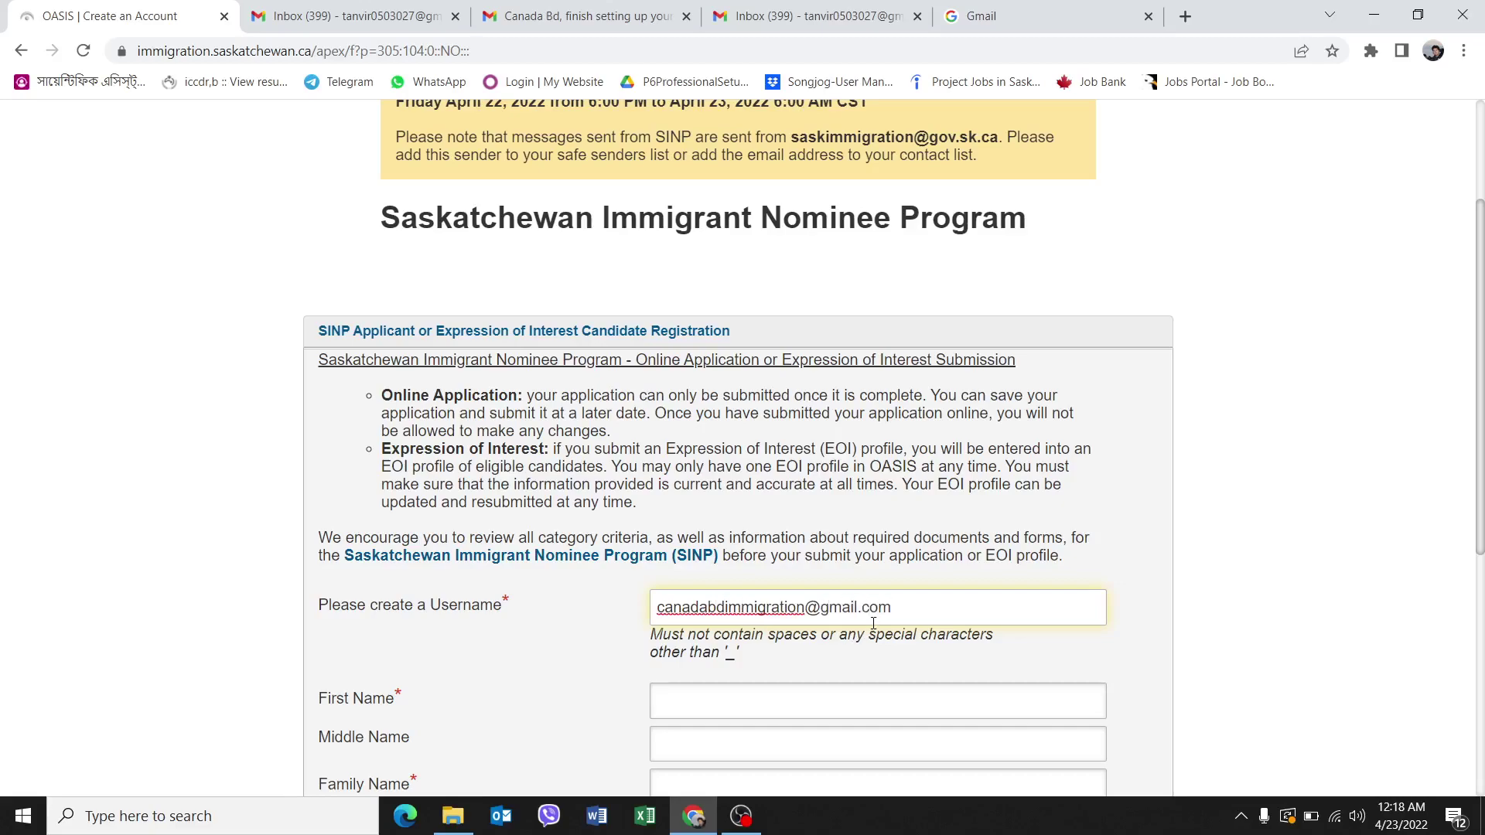
scroll(784, 496, "down", 3)
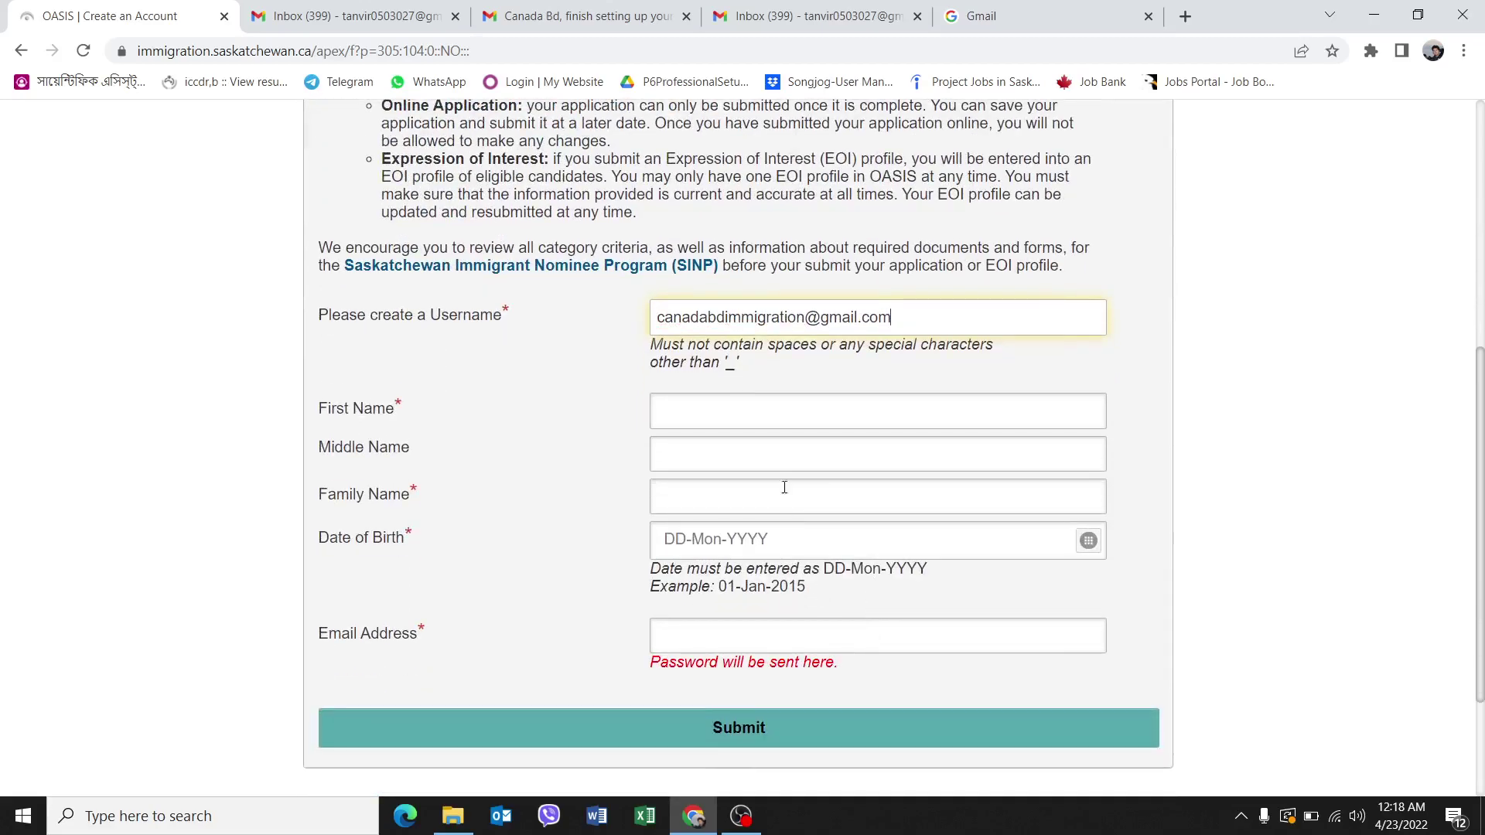
left_click(764, 416)
type("Cana")
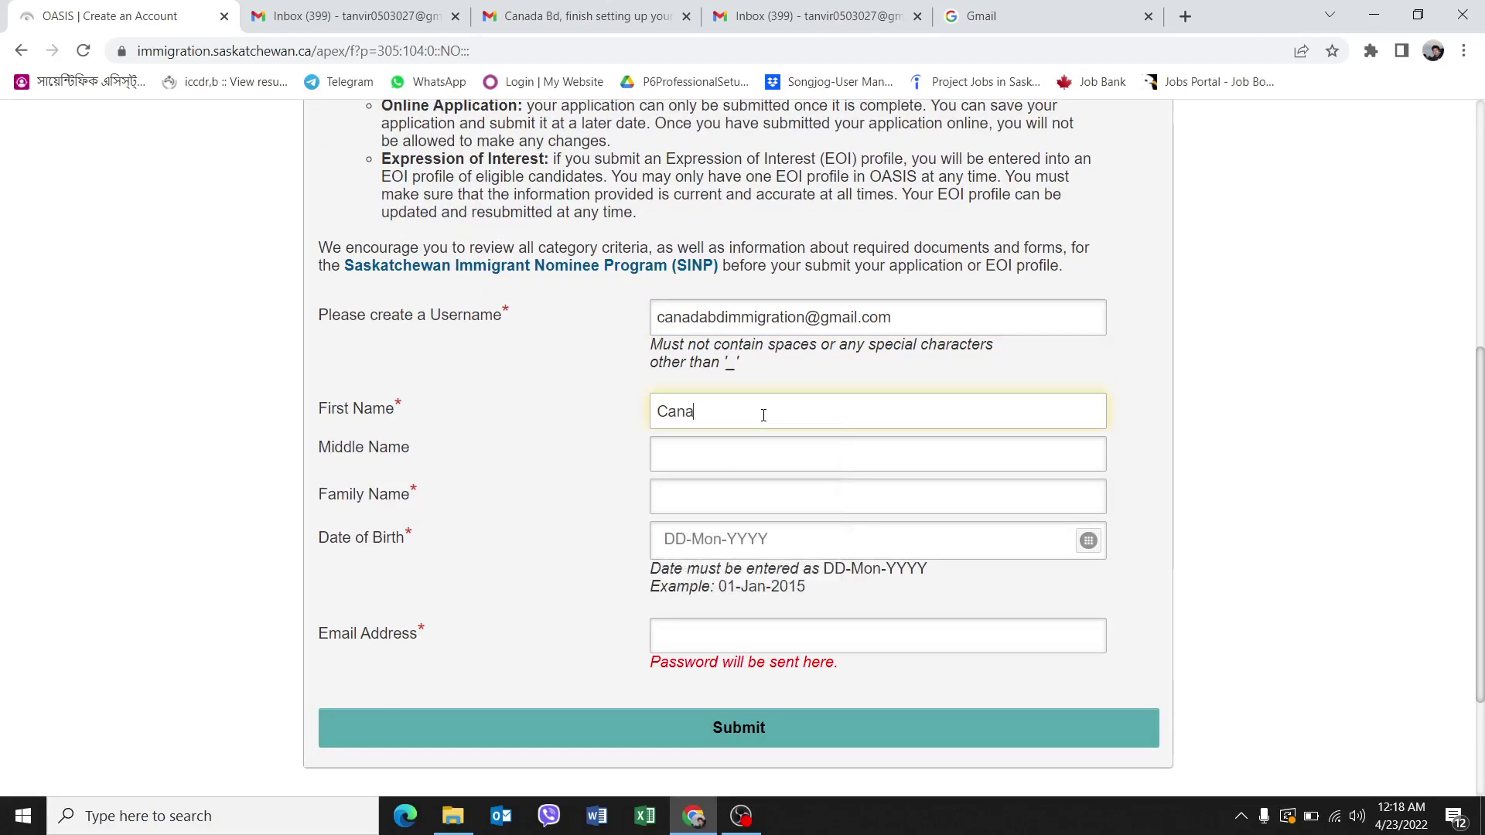
type("da BD")
left_click(724, 500)
type("Immigration")
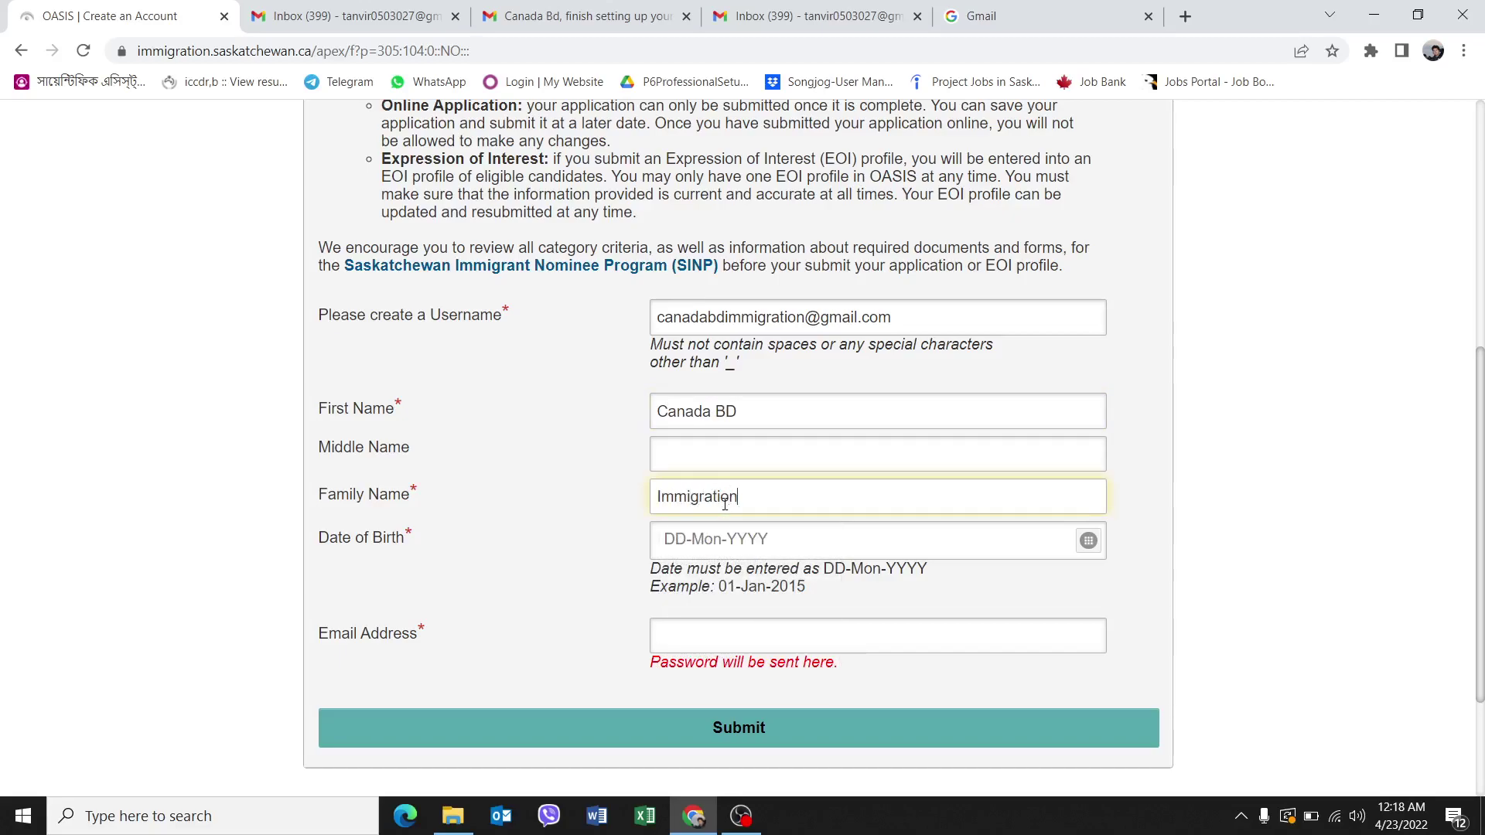
Set the date of birth to 27-Dec-1990 in the calendar and enter the applicant's e-mail address.
left_click(767, 534)
left_click(1089, 540)
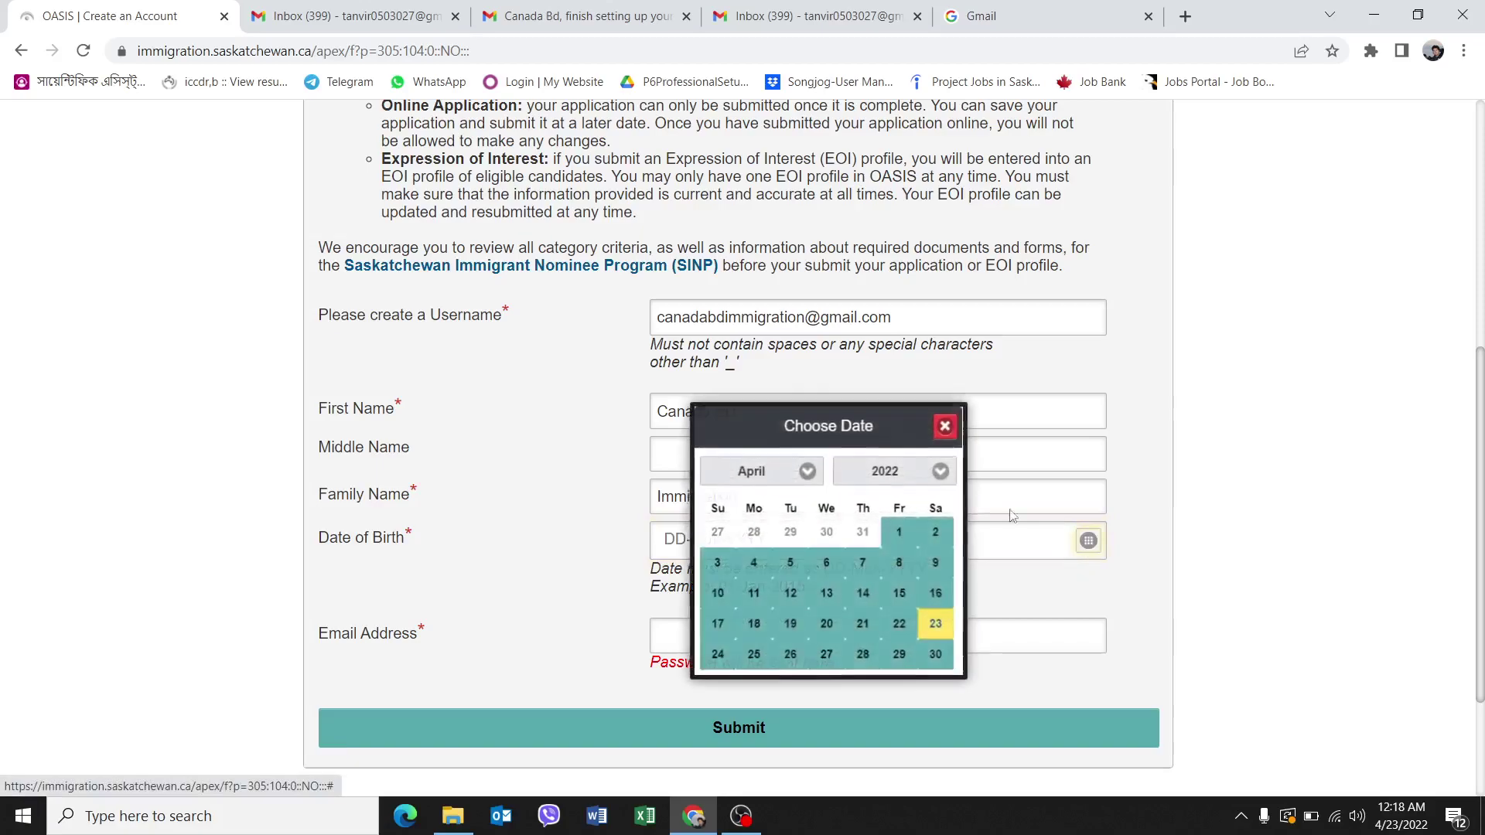
left_click(942, 472)
scroll(882, 341, "up", 10)
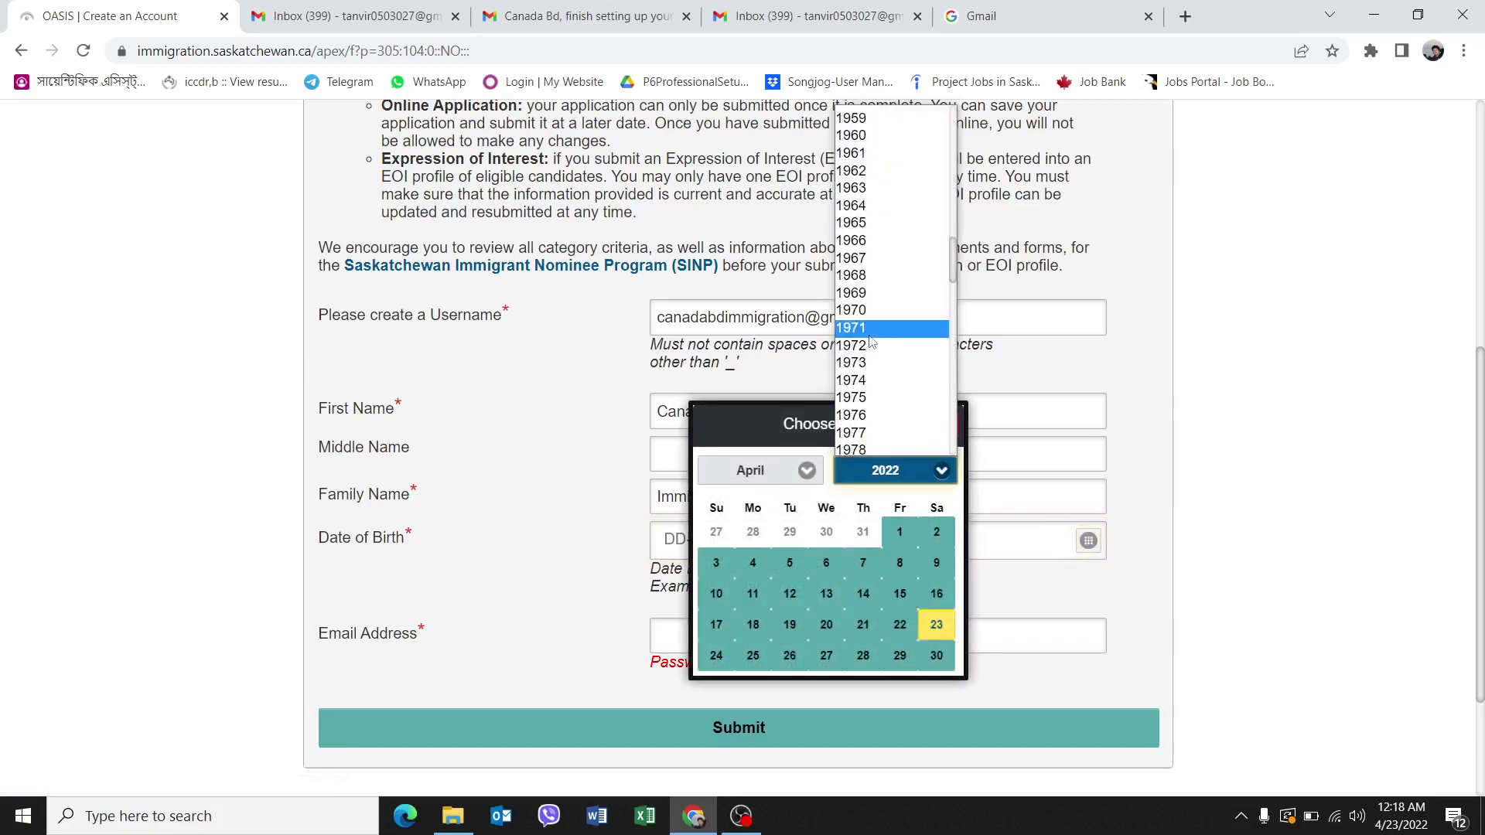
scroll(889, 368, "down", 7)
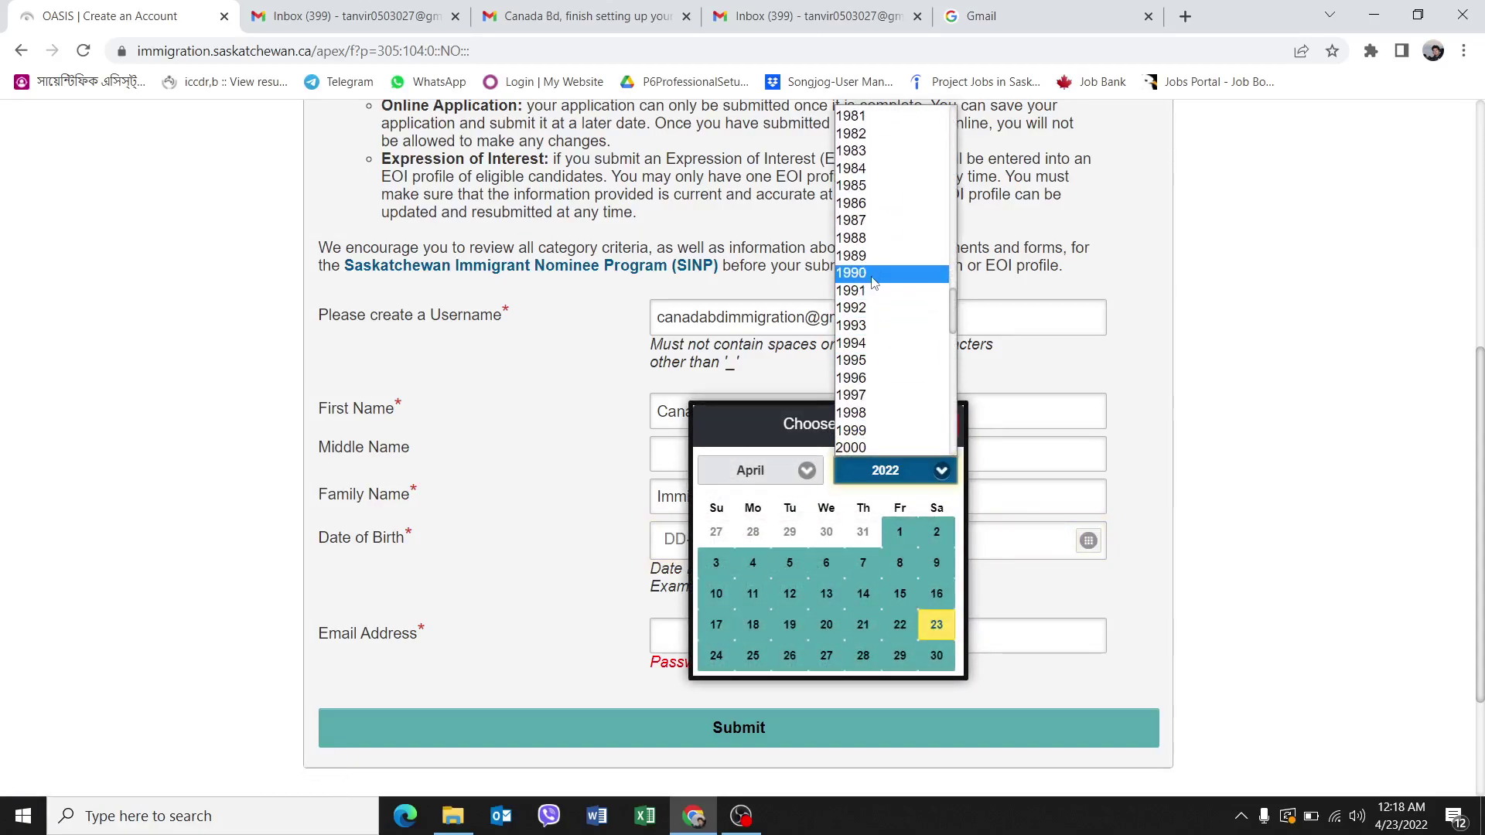
left_click(876, 284)
left_click(807, 471)
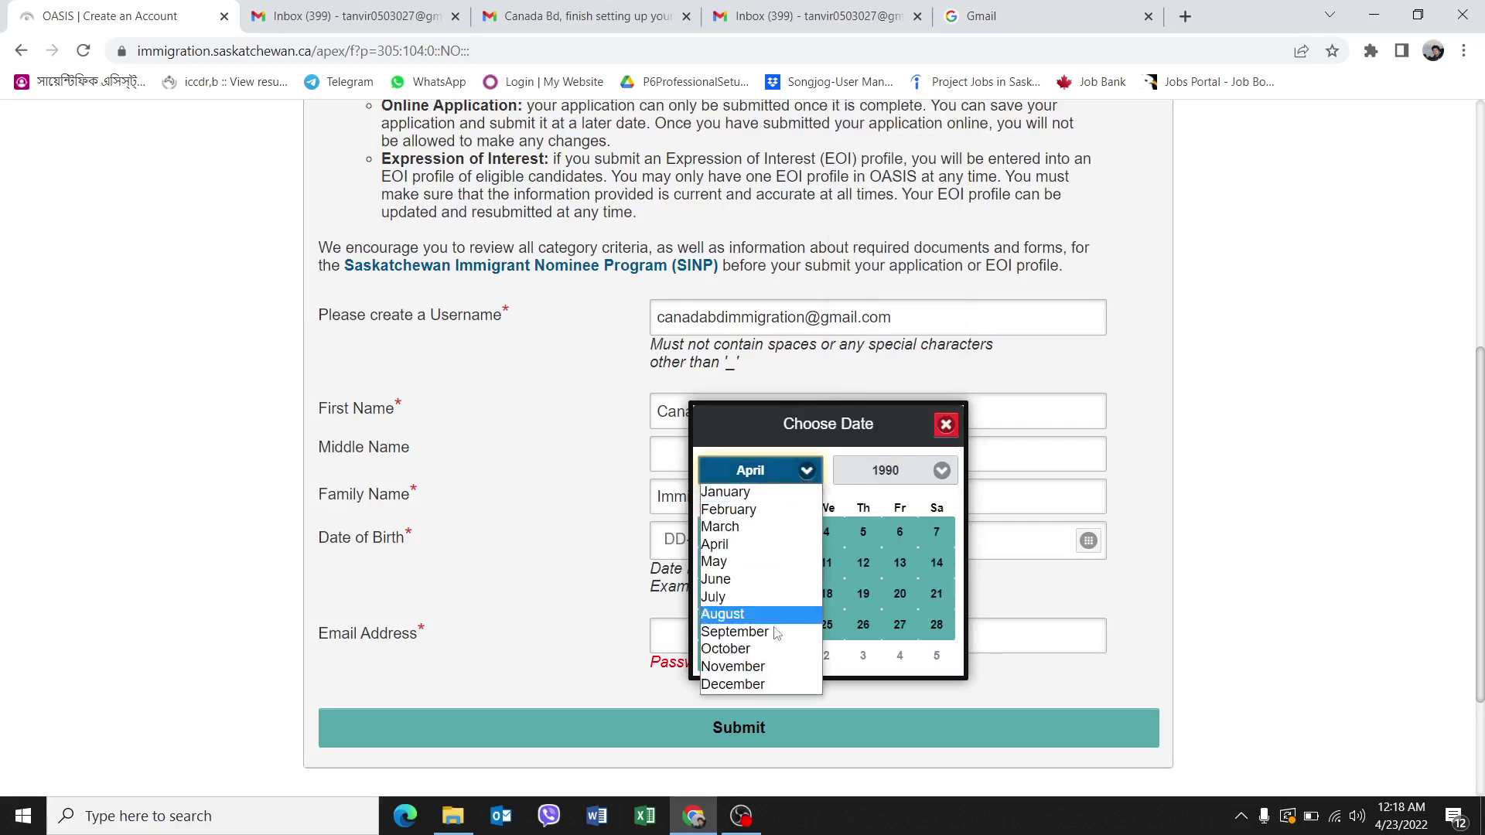
left_click(754, 684)
left_click(864, 659)
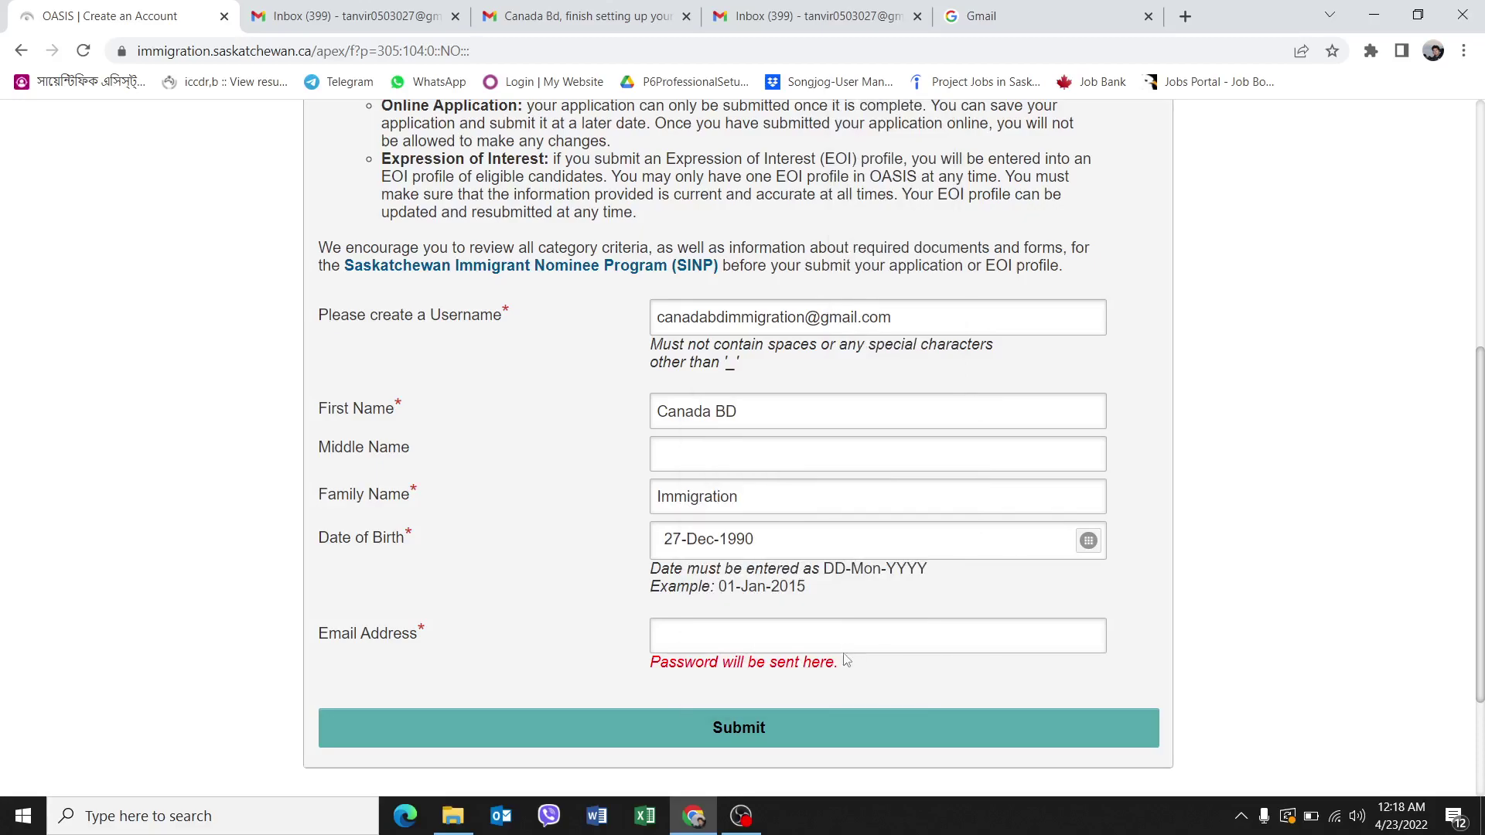
left_click(699, 632)
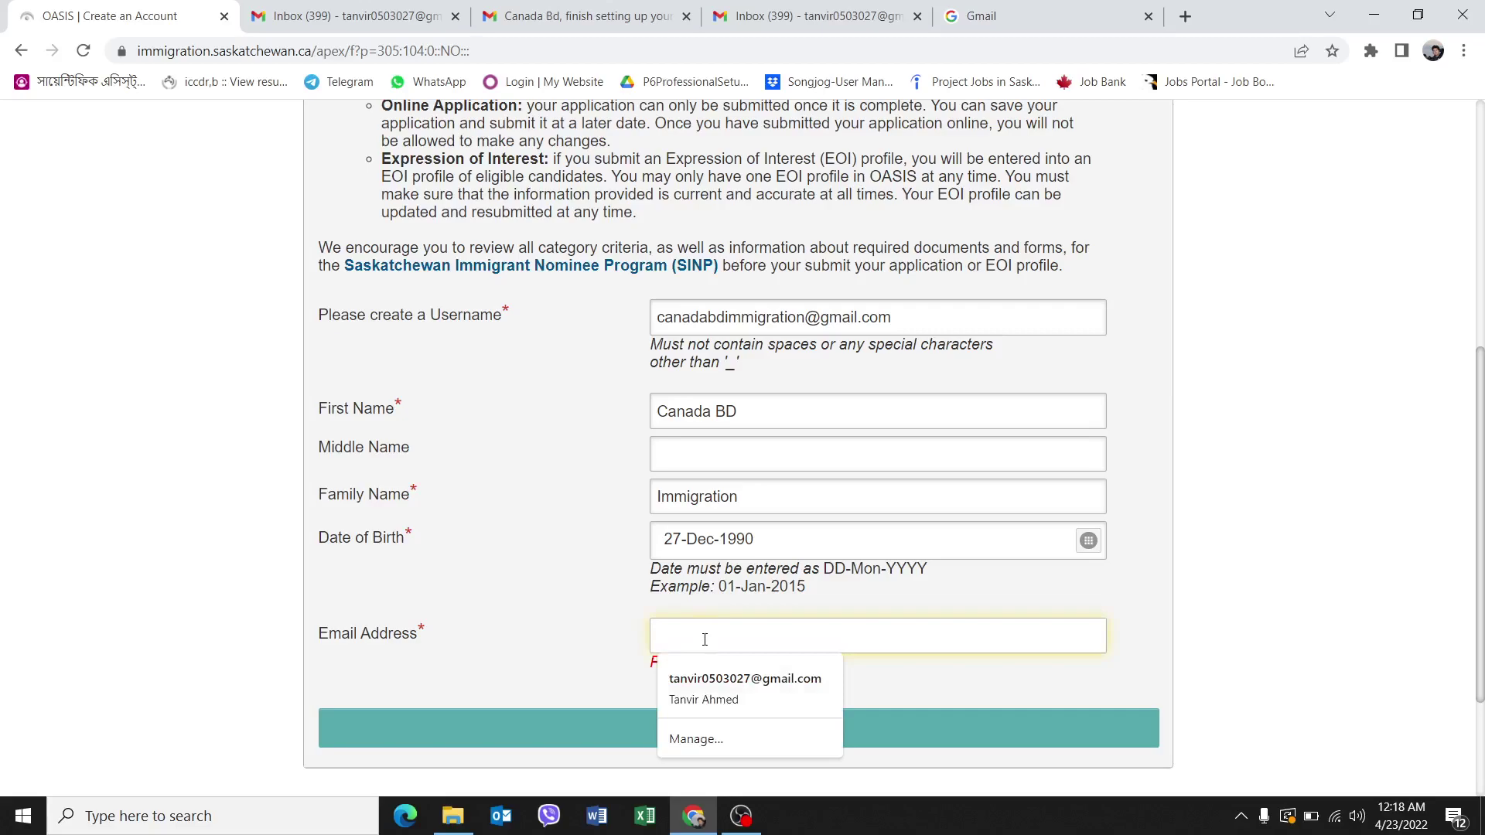
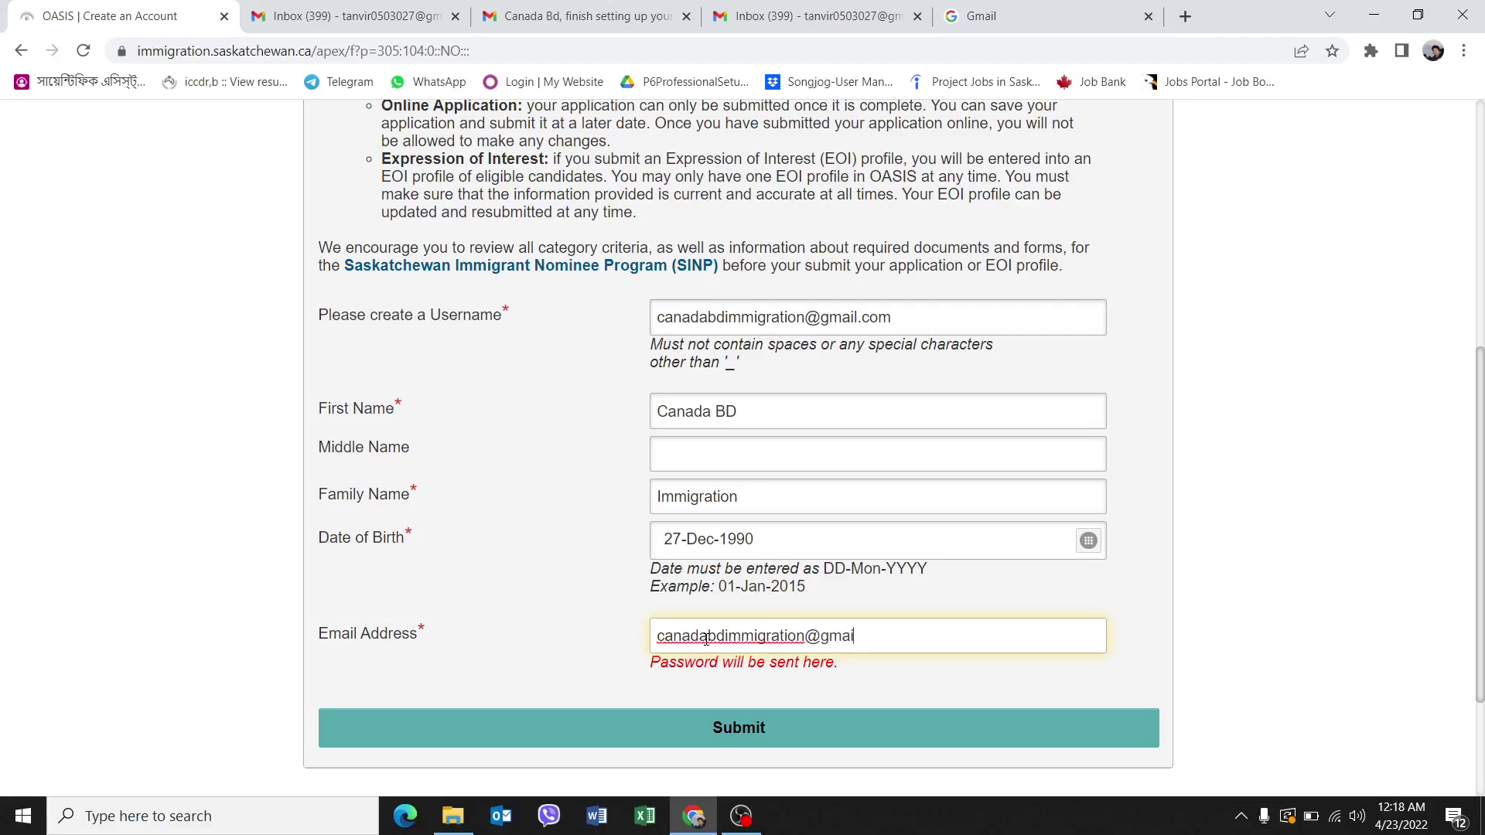
Submit the registration, then append 11 to the username and resubmit.
left_click(886, 726)
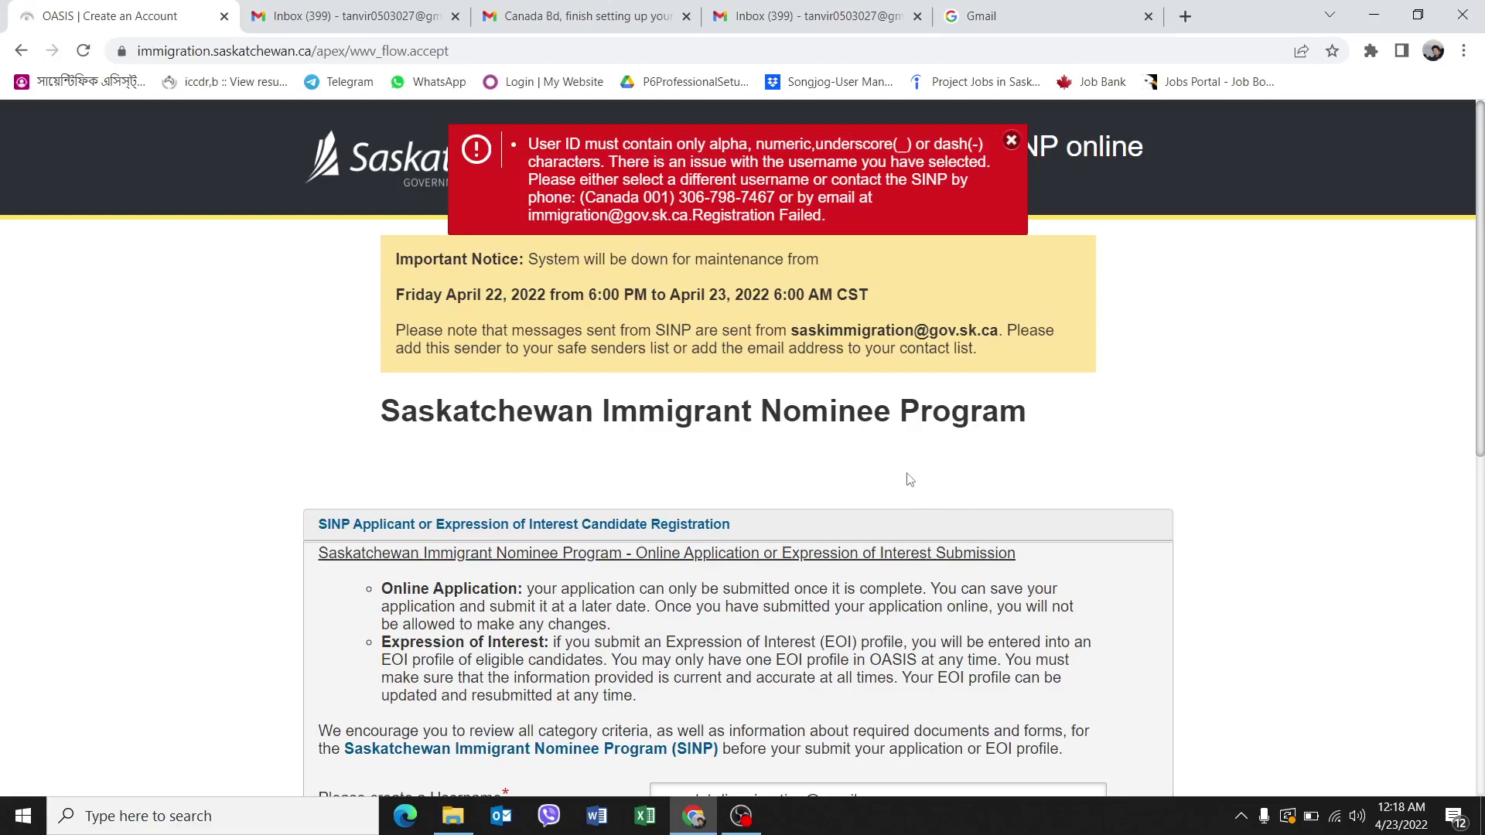
scroll(909, 478, "down", 5)
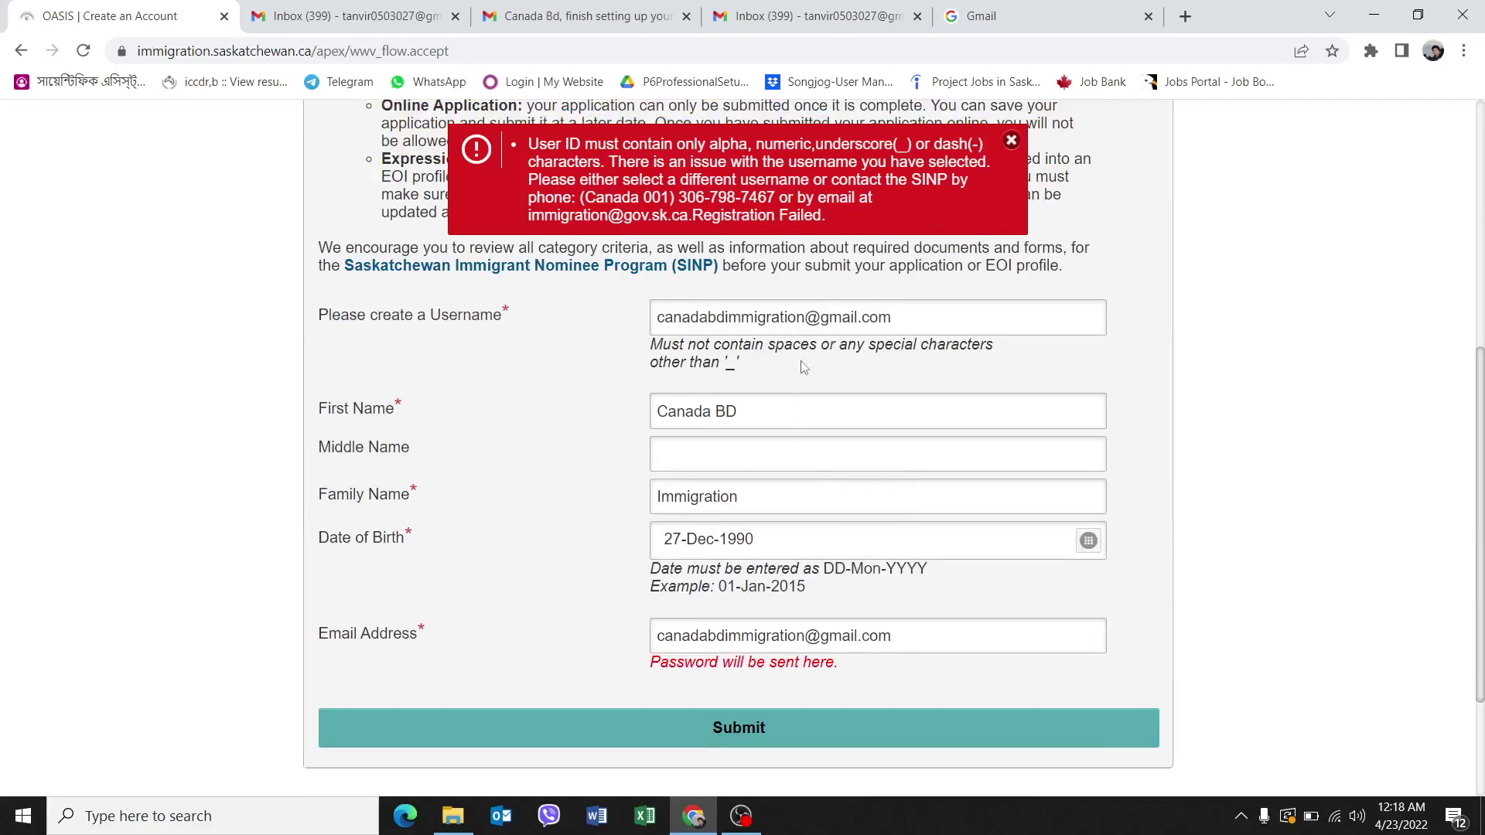
left_click(804, 317)
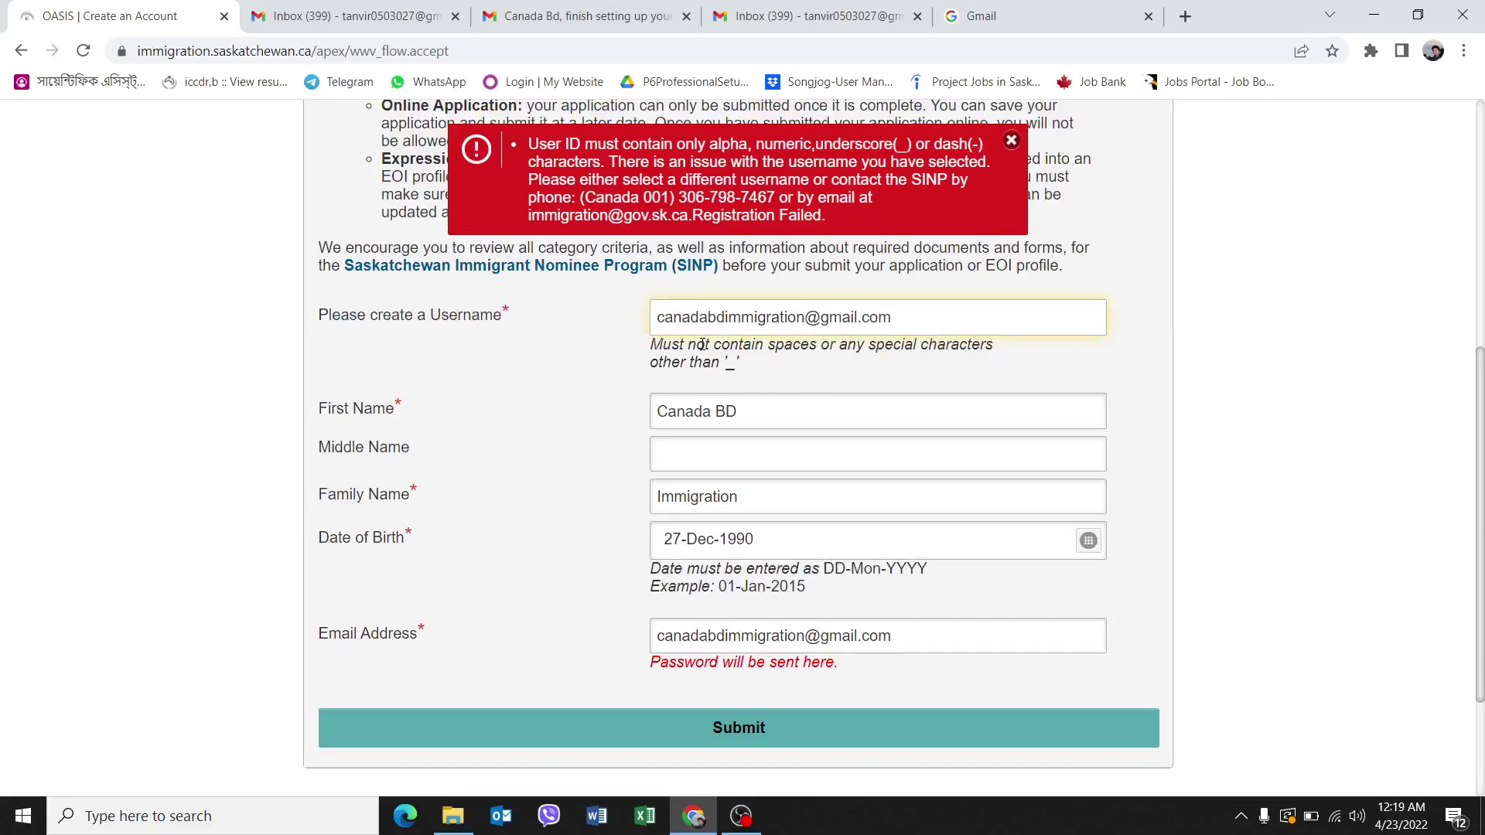
type("11")
left_click(839, 740)
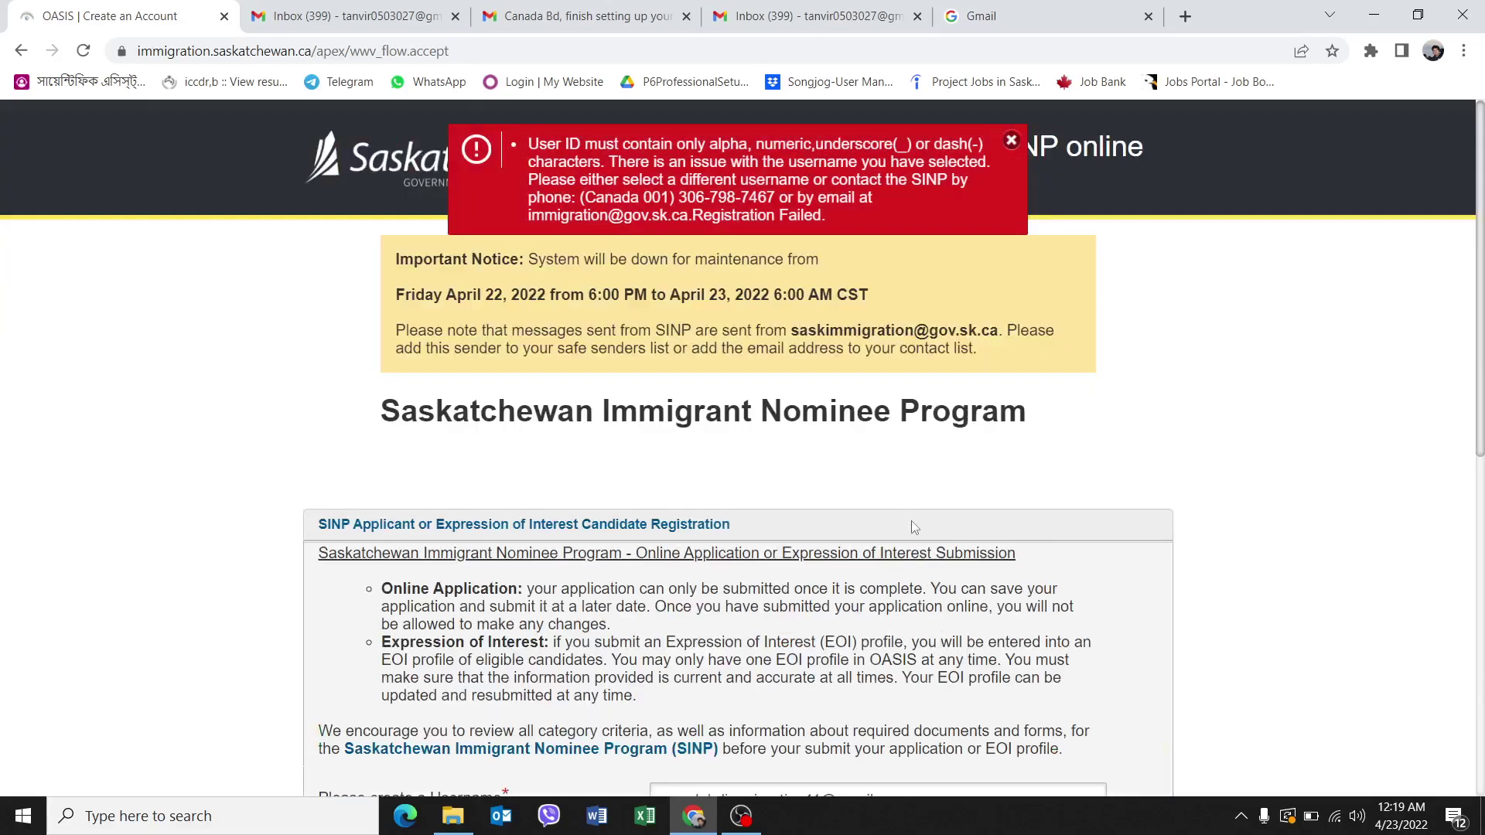
Dismiss the username error, add '#' to the username and resubmit the registration.
scroll(932, 580, "down", 6)
left_click(1011, 141)
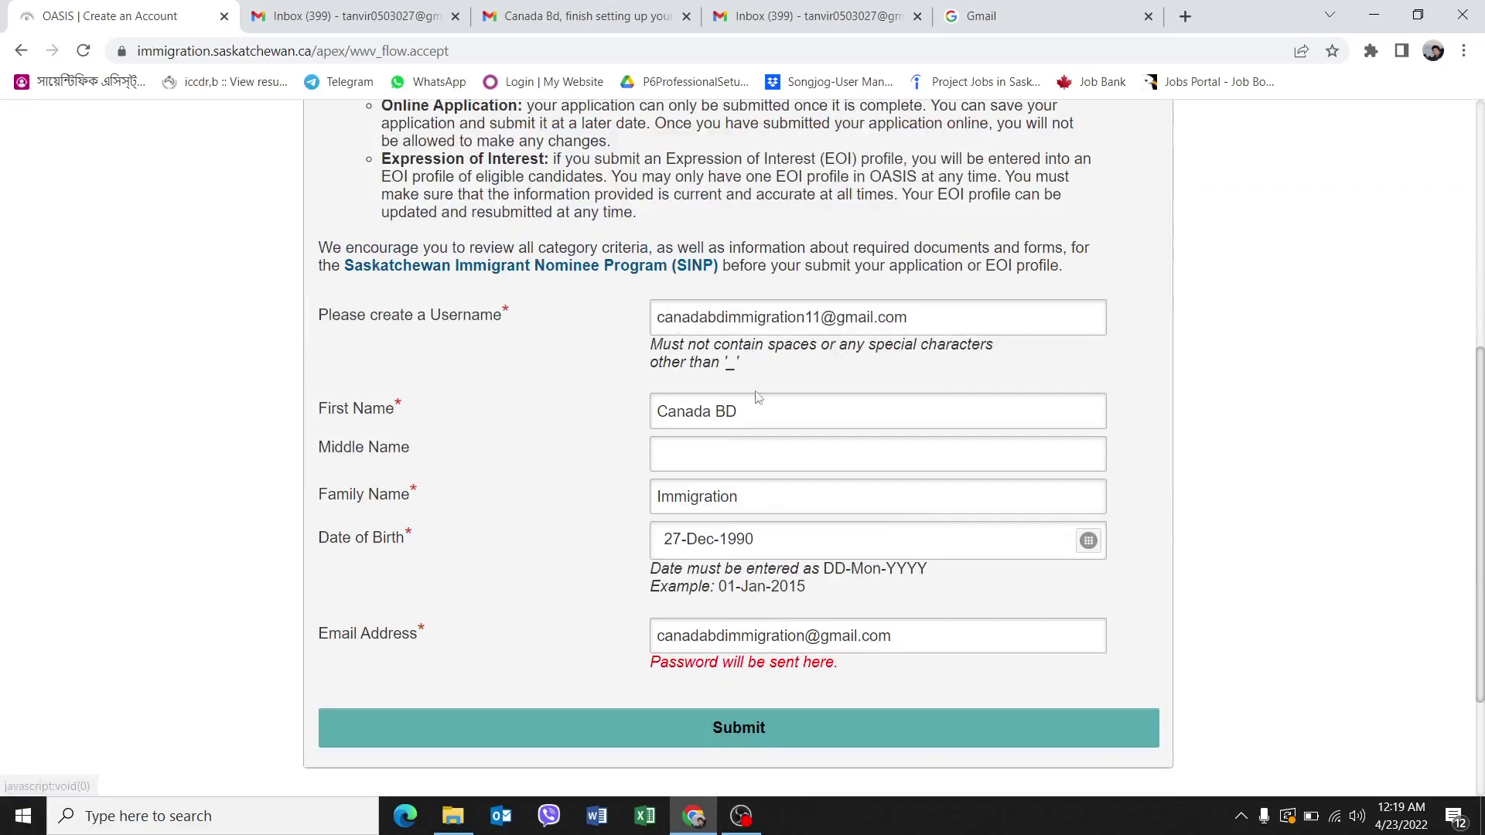
left_click(819, 319)
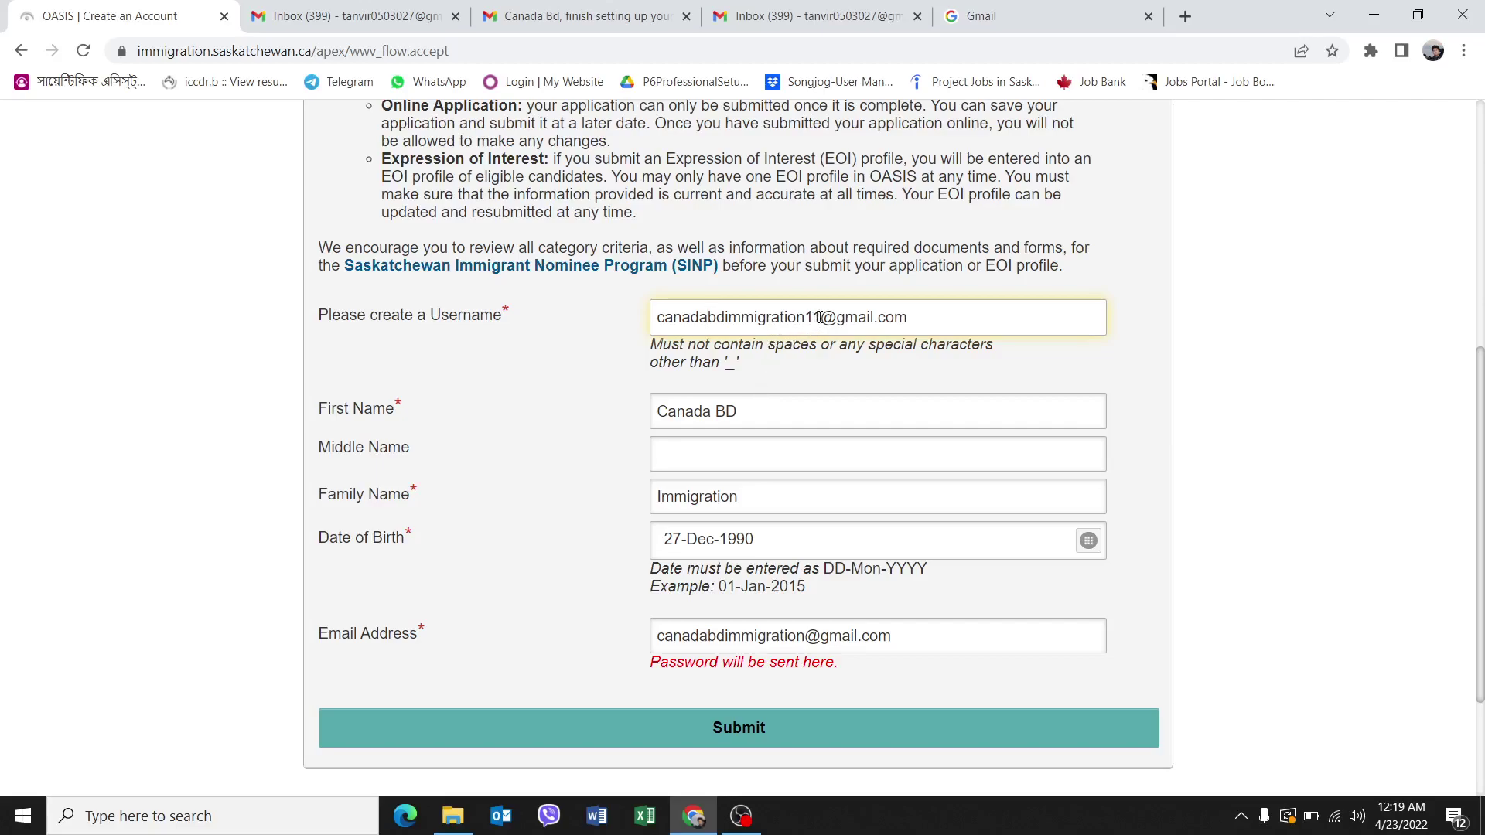
type("#")
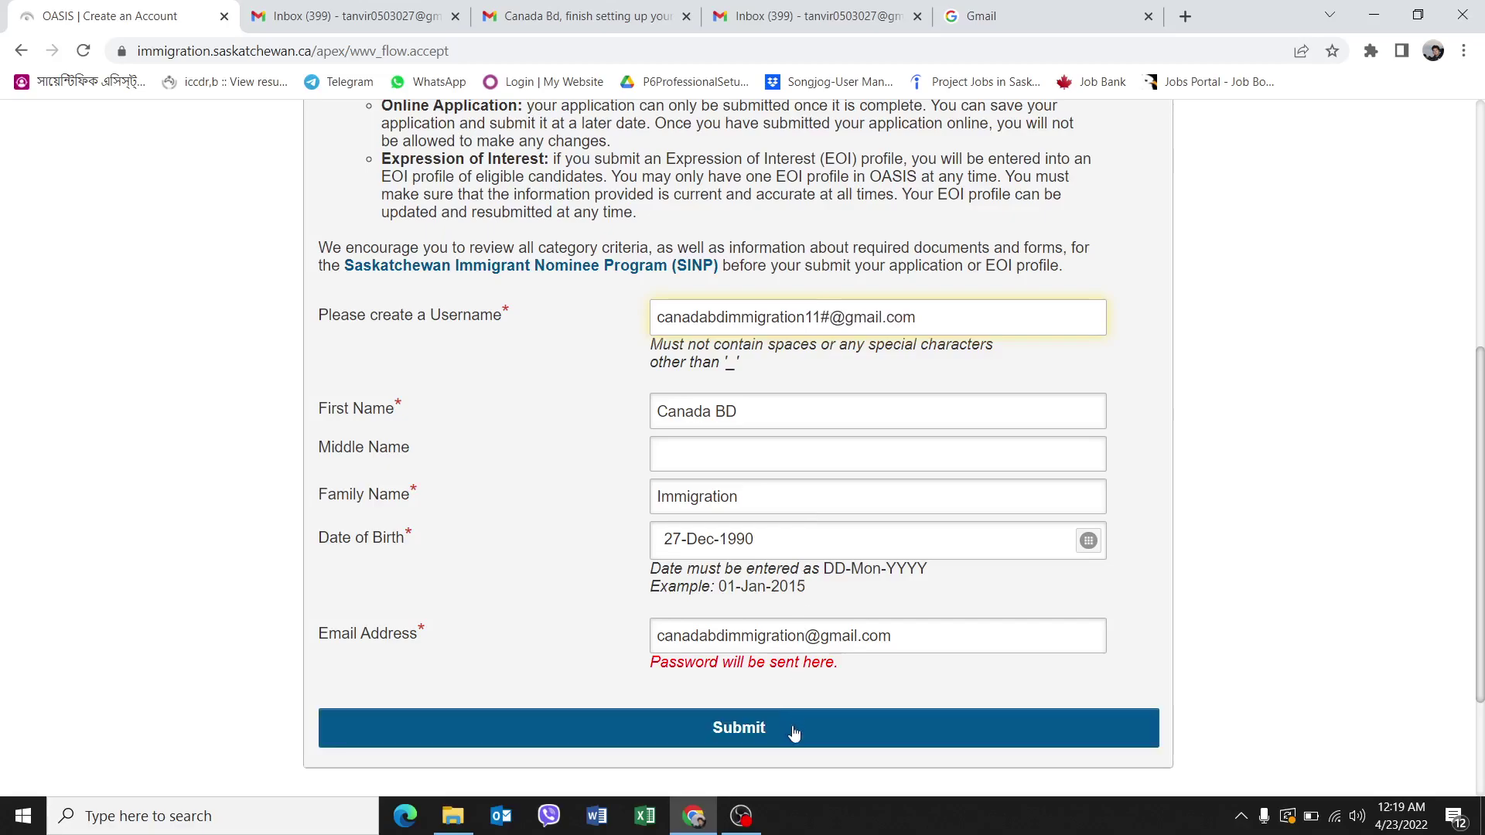
left_click(793, 730)
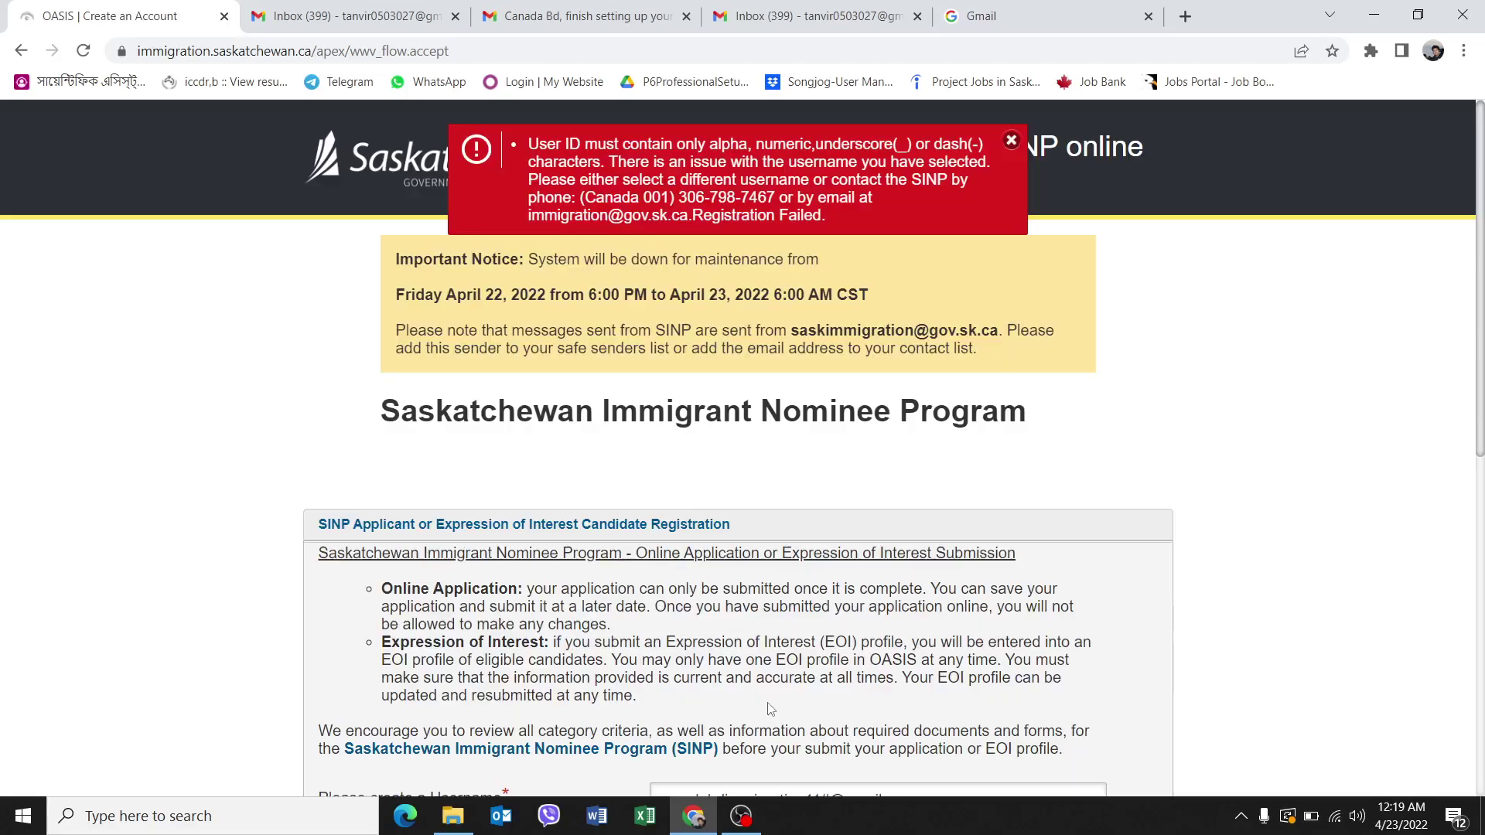
Check the emailed login-access details and leave the email for the OASIS login tab.
left_click(741, 815)
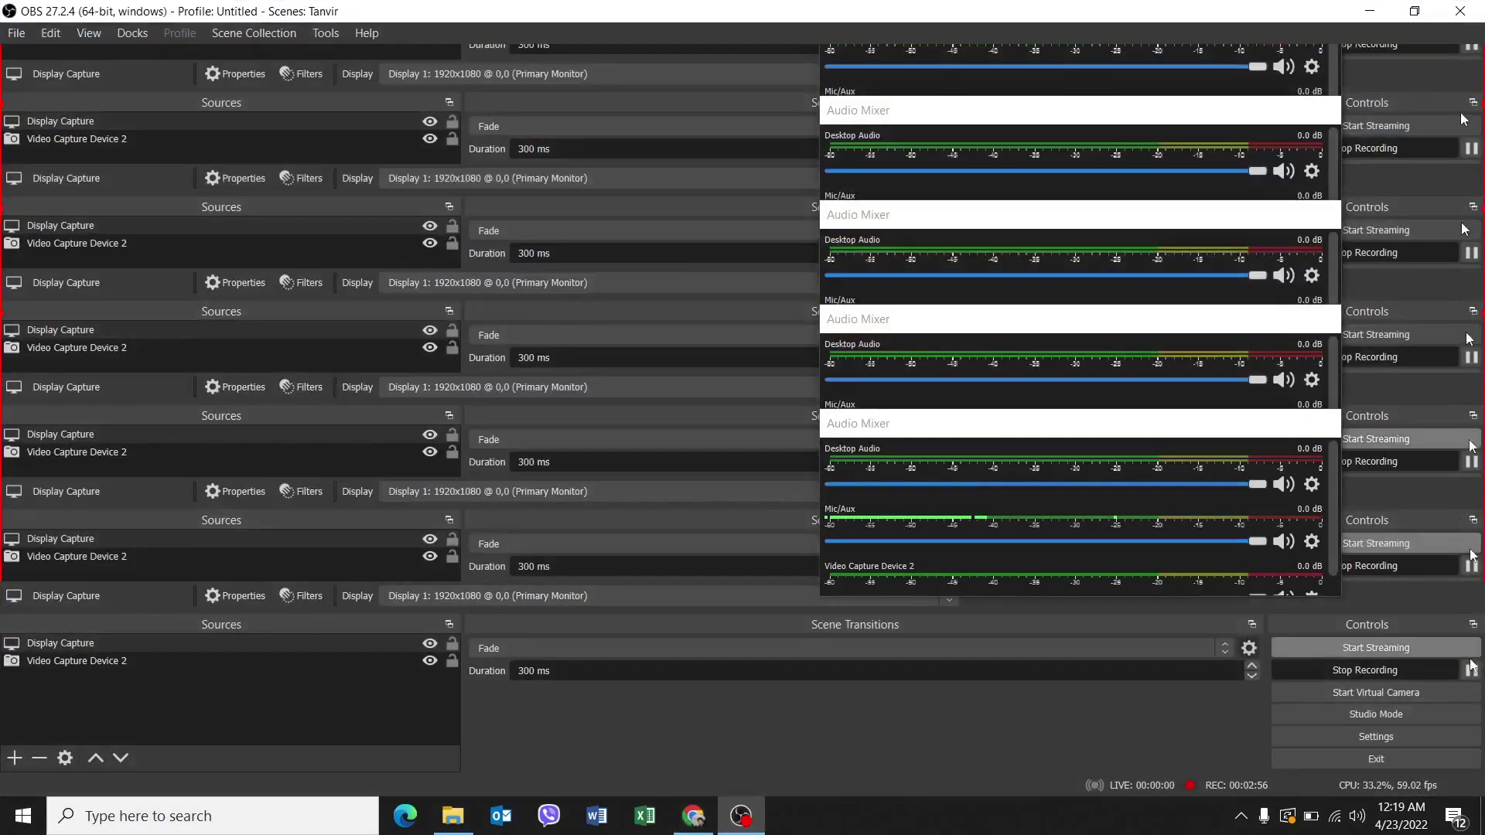
left_click(693, 816)
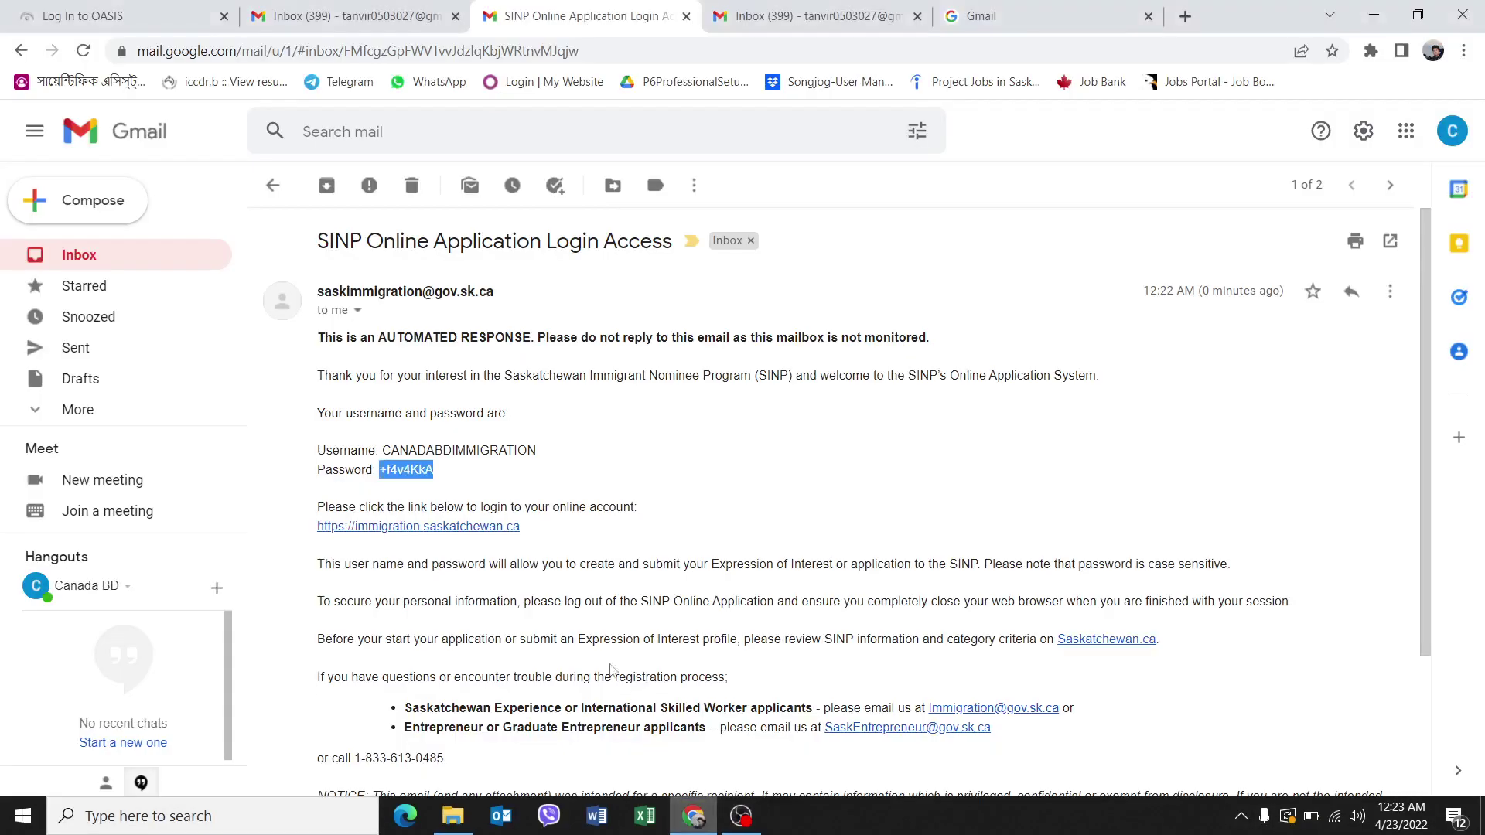
left_click(285, 6)
Log in to OASIS with the pasted emailed password and the account's user ID.
left_click(116, 15)
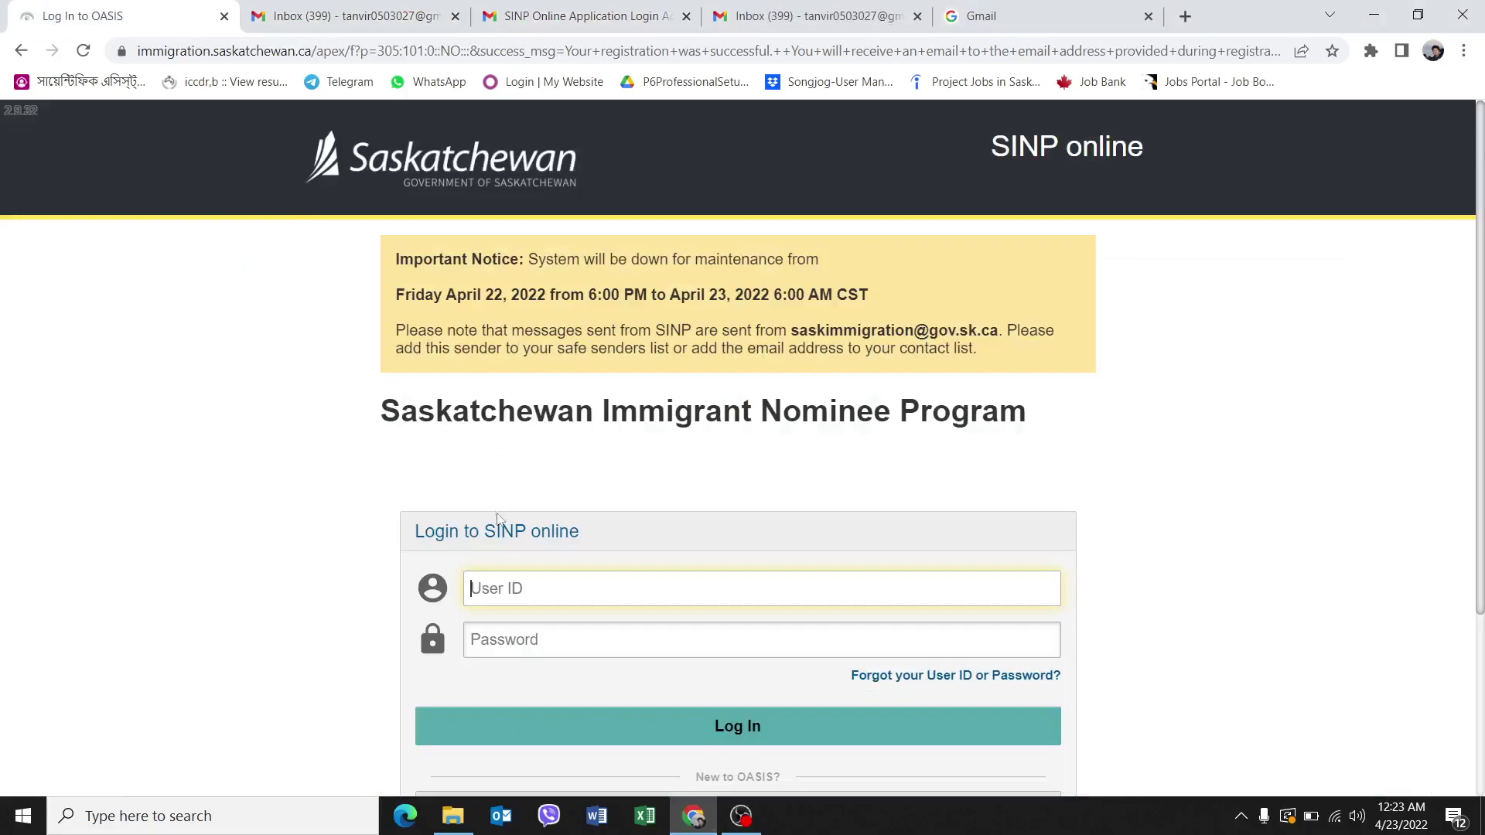
left_click(485, 633)
key("ctrl+v")
left_click(509, 588)
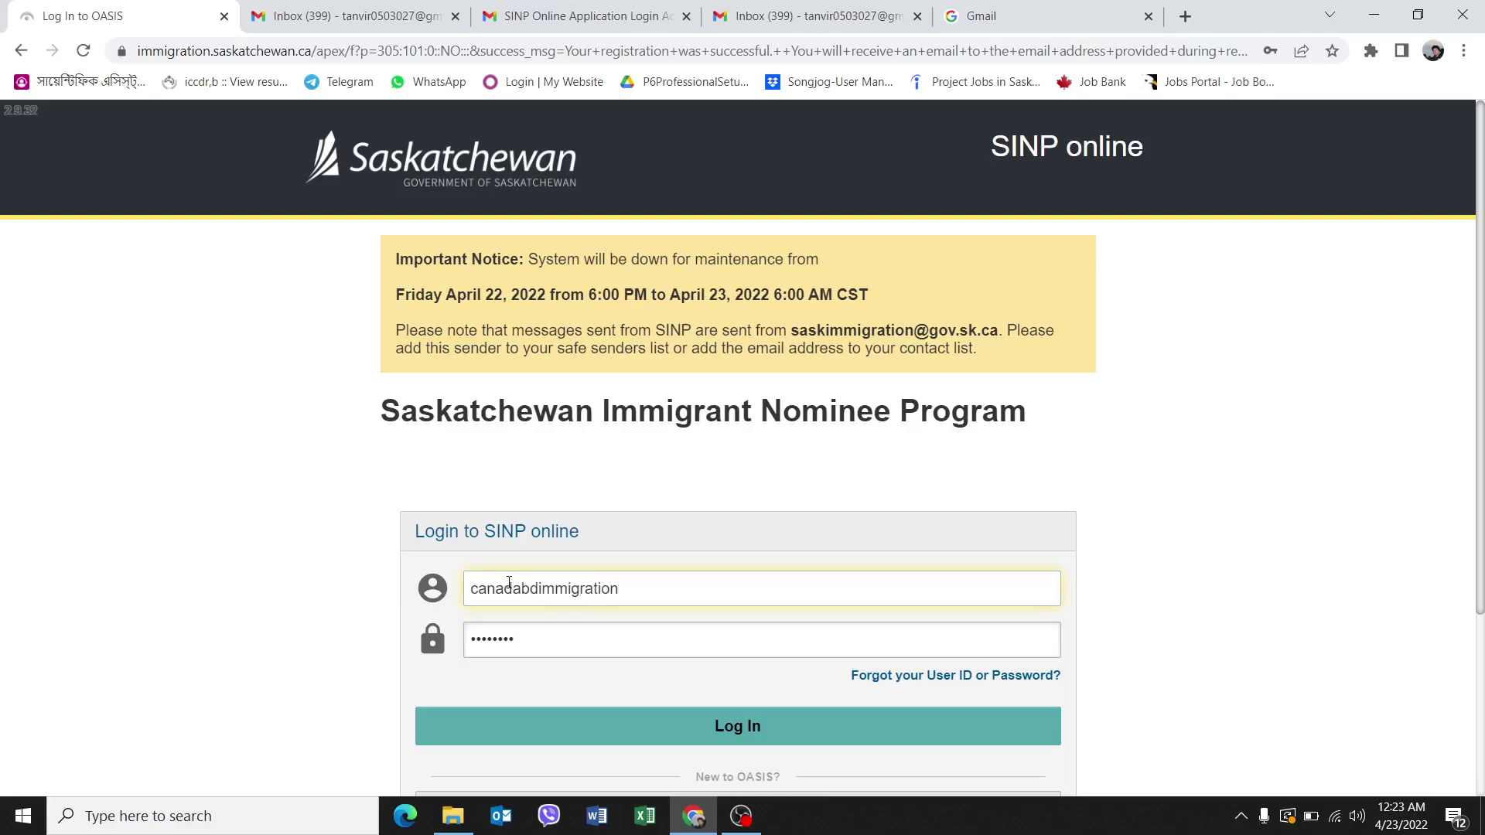
left_click(741, 733)
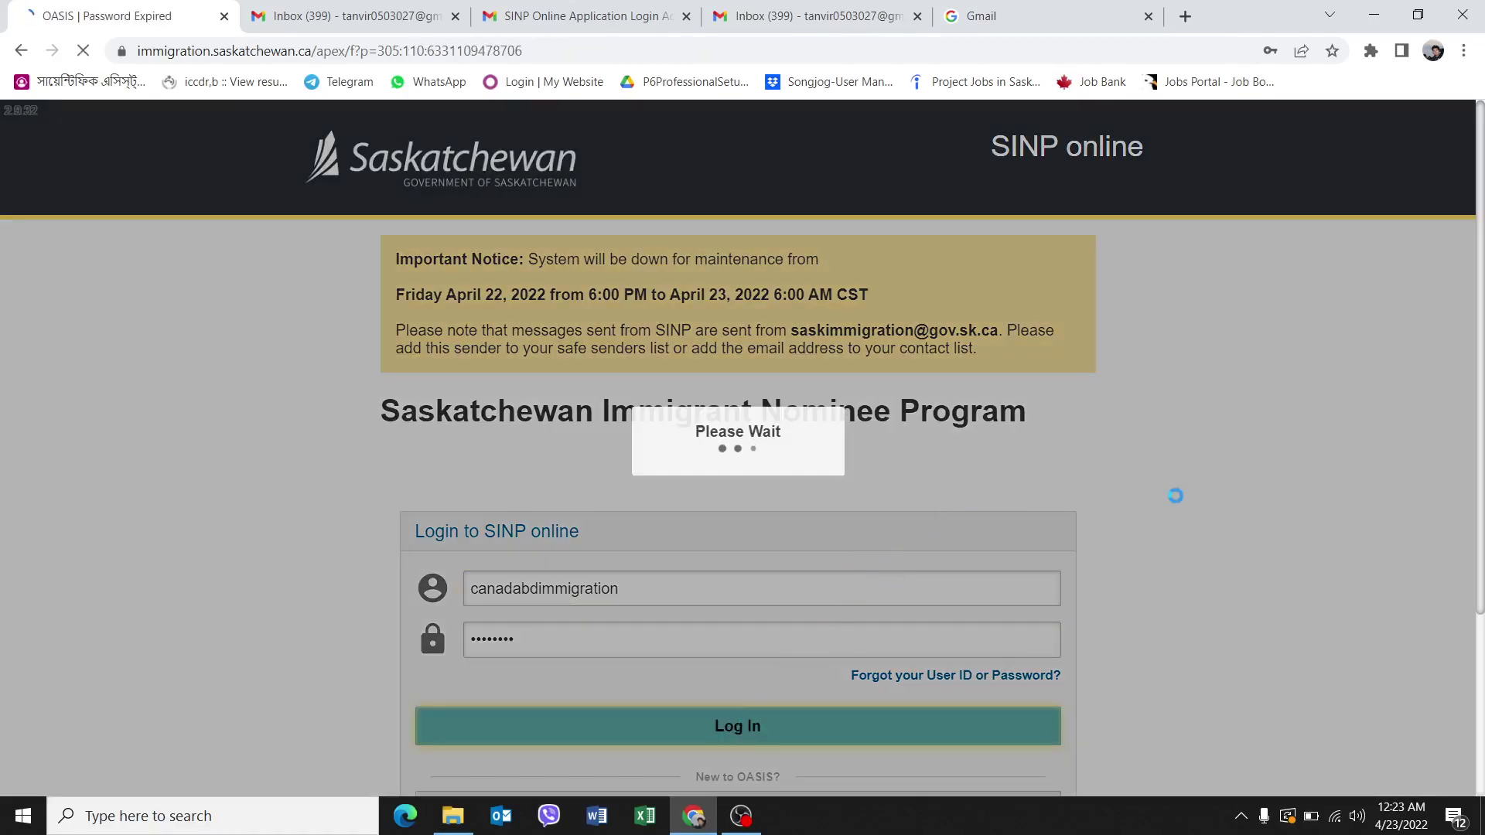
Fill in the current password, a new password and its confirmation, and submit the change.
scroll(996, 531, "down", 5)
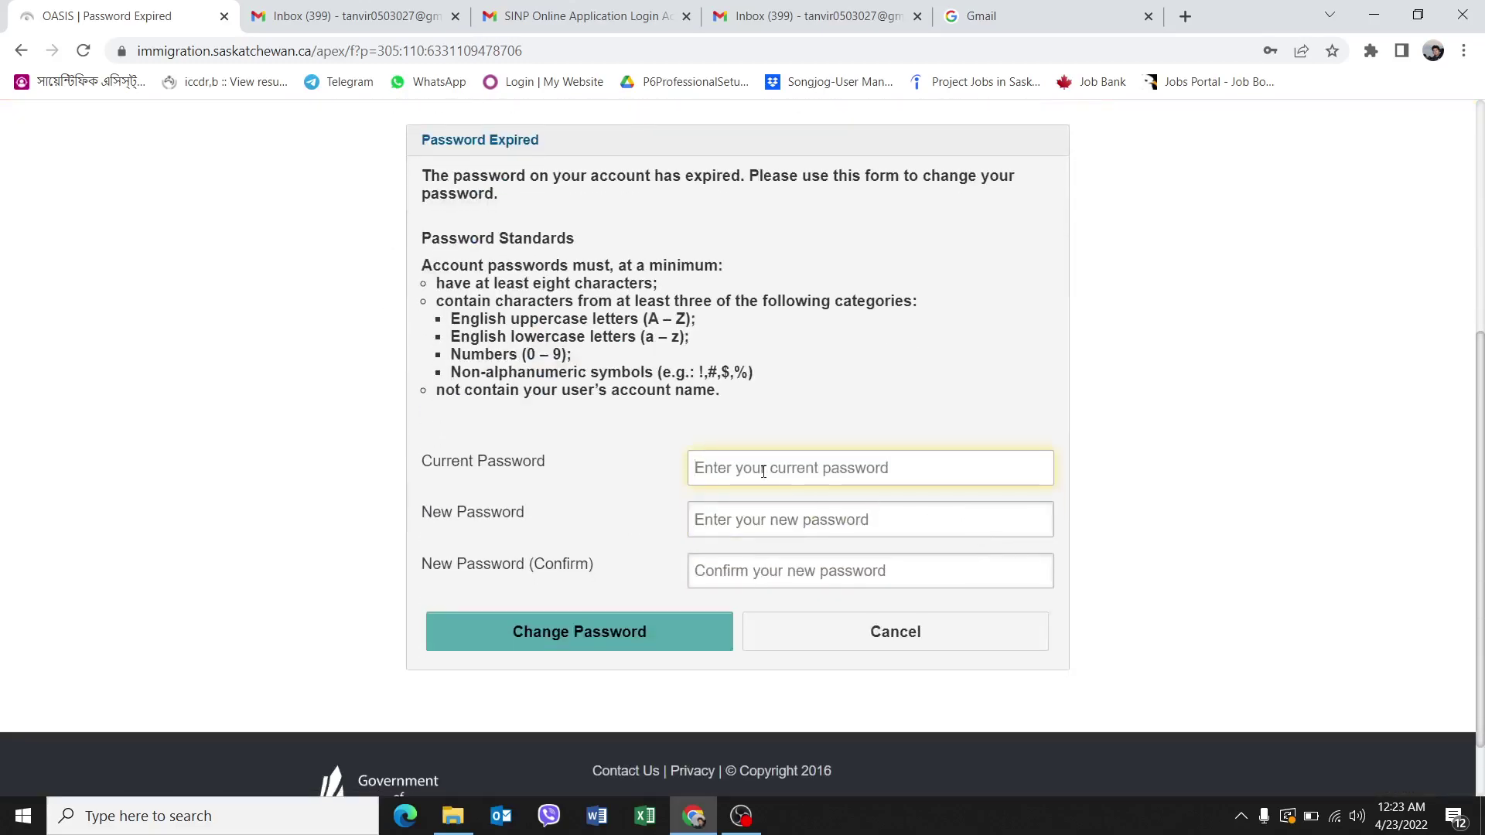
key("ctrl+v")
left_click(785, 512)
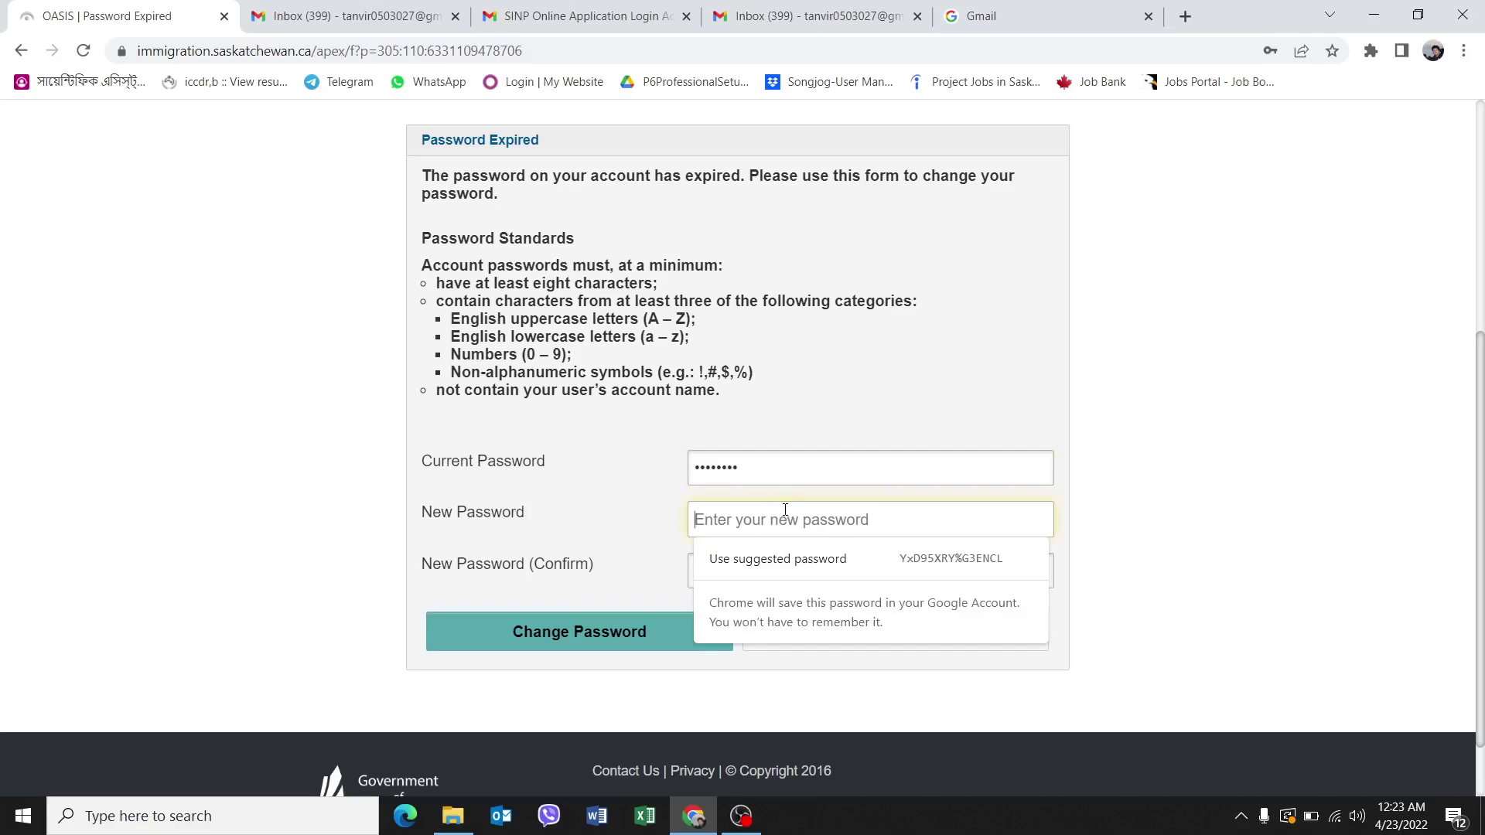
type("******")
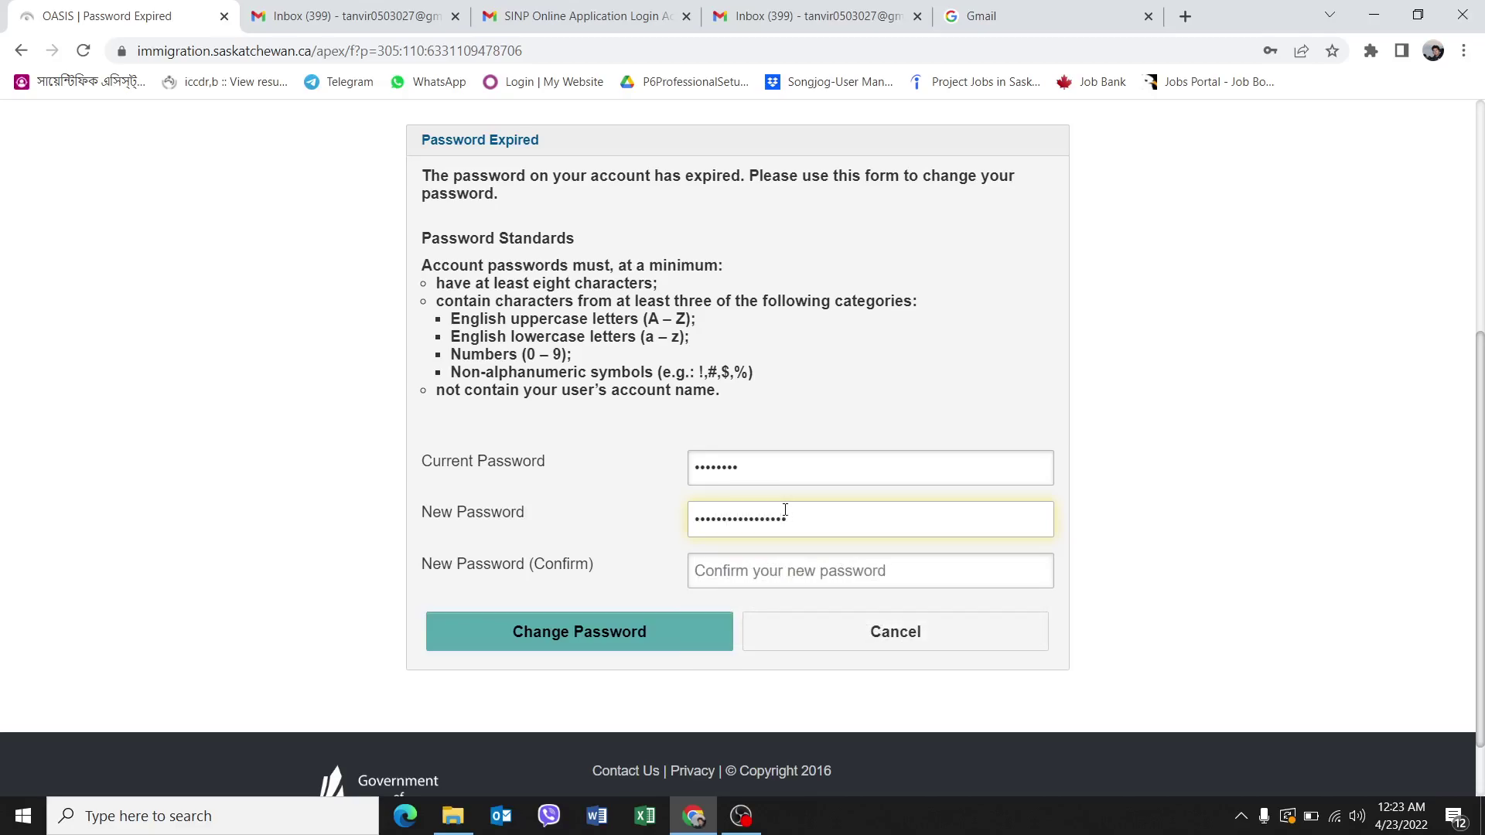
key("BackSpace")
key("BackSpace")
key("BackSpace")
key("BackSpace")
key("BackSpace")
key("BackSpace")
key("BackSpace")
key("BackSpace")
key("BackSpace")
key("BackSpace")
key("BackSpace")
key("BackSpace")
key("BackSpace")
type("******")
left_click(809, 568)
type("**")
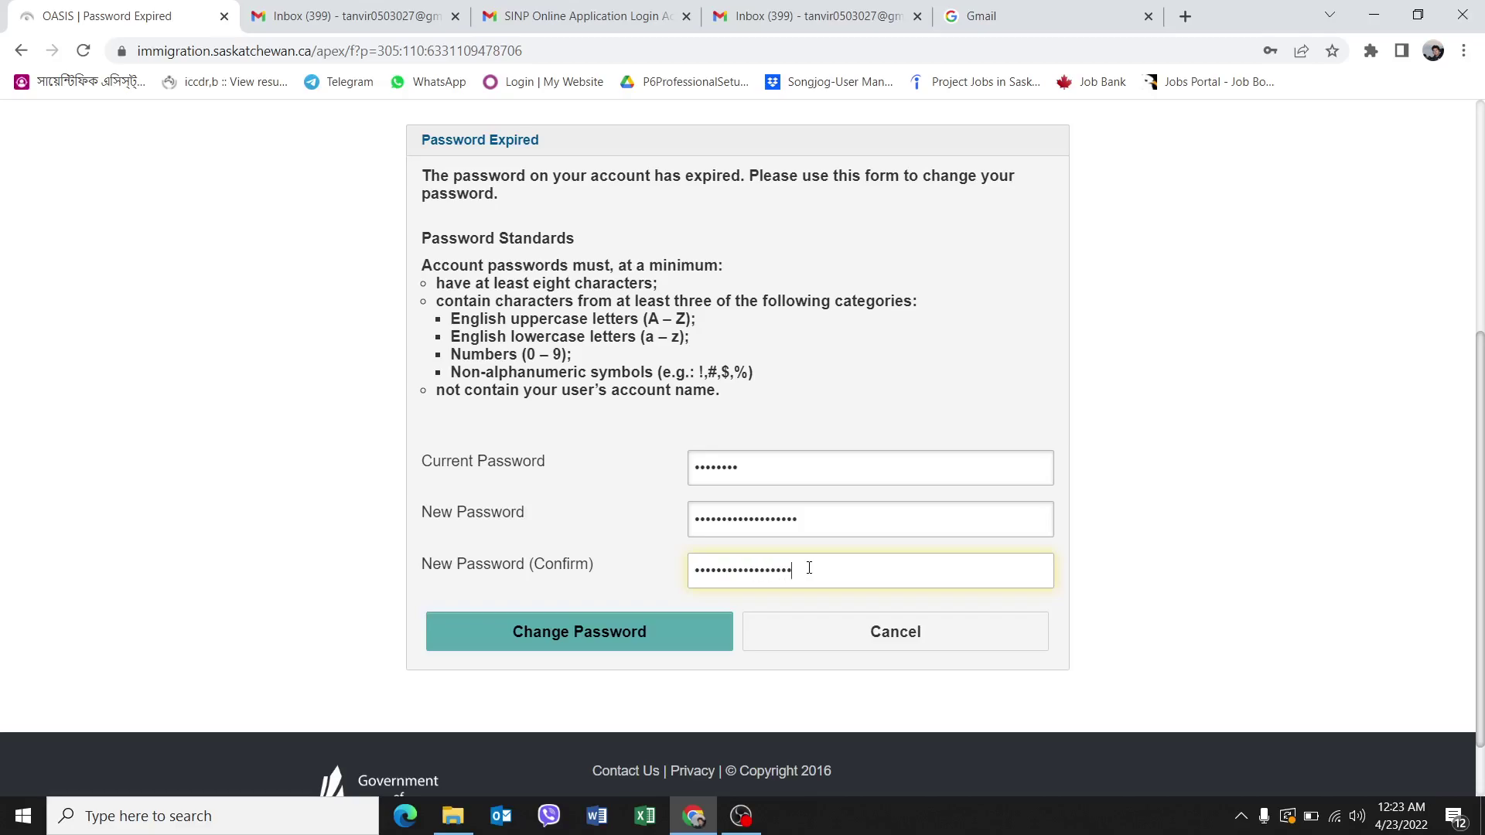
left_click(684, 650)
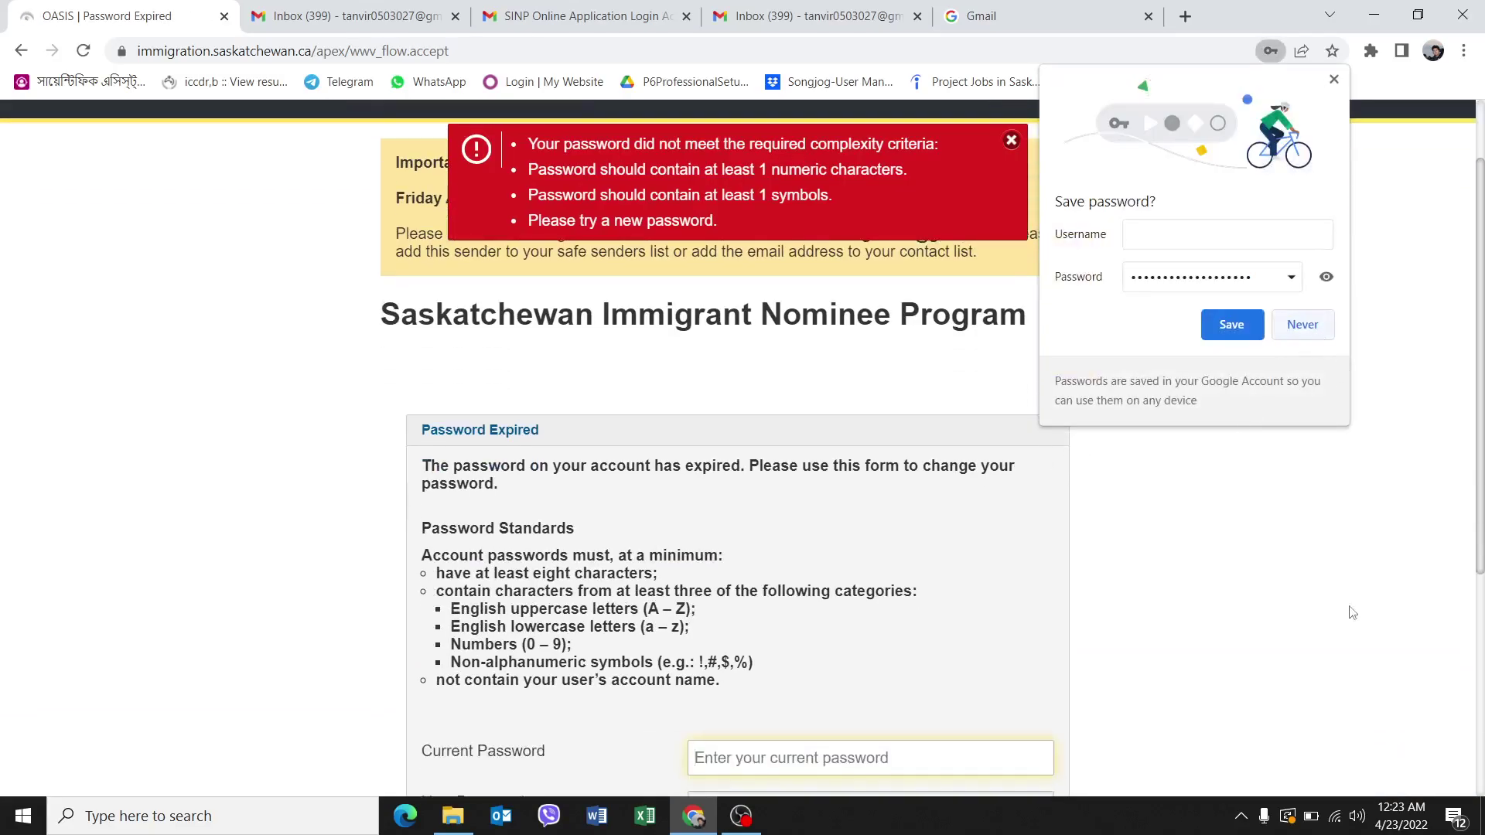
After the complexity error, re-enter the current password and a stronger new password, then resubmit.
scroll(935, 601, "down", 5)
left_click(843, 392)
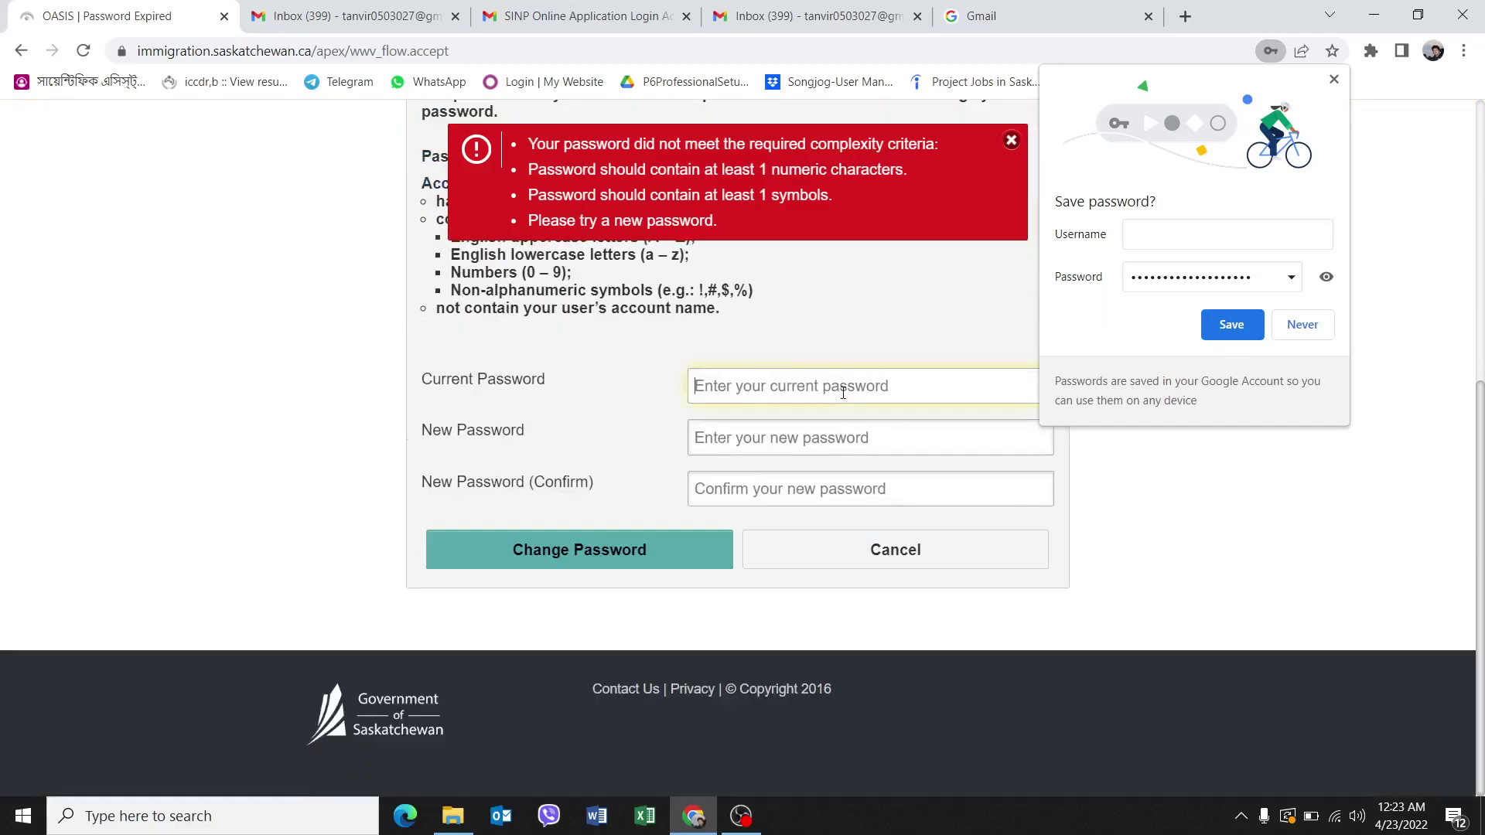
type("********")
left_click(784, 439)
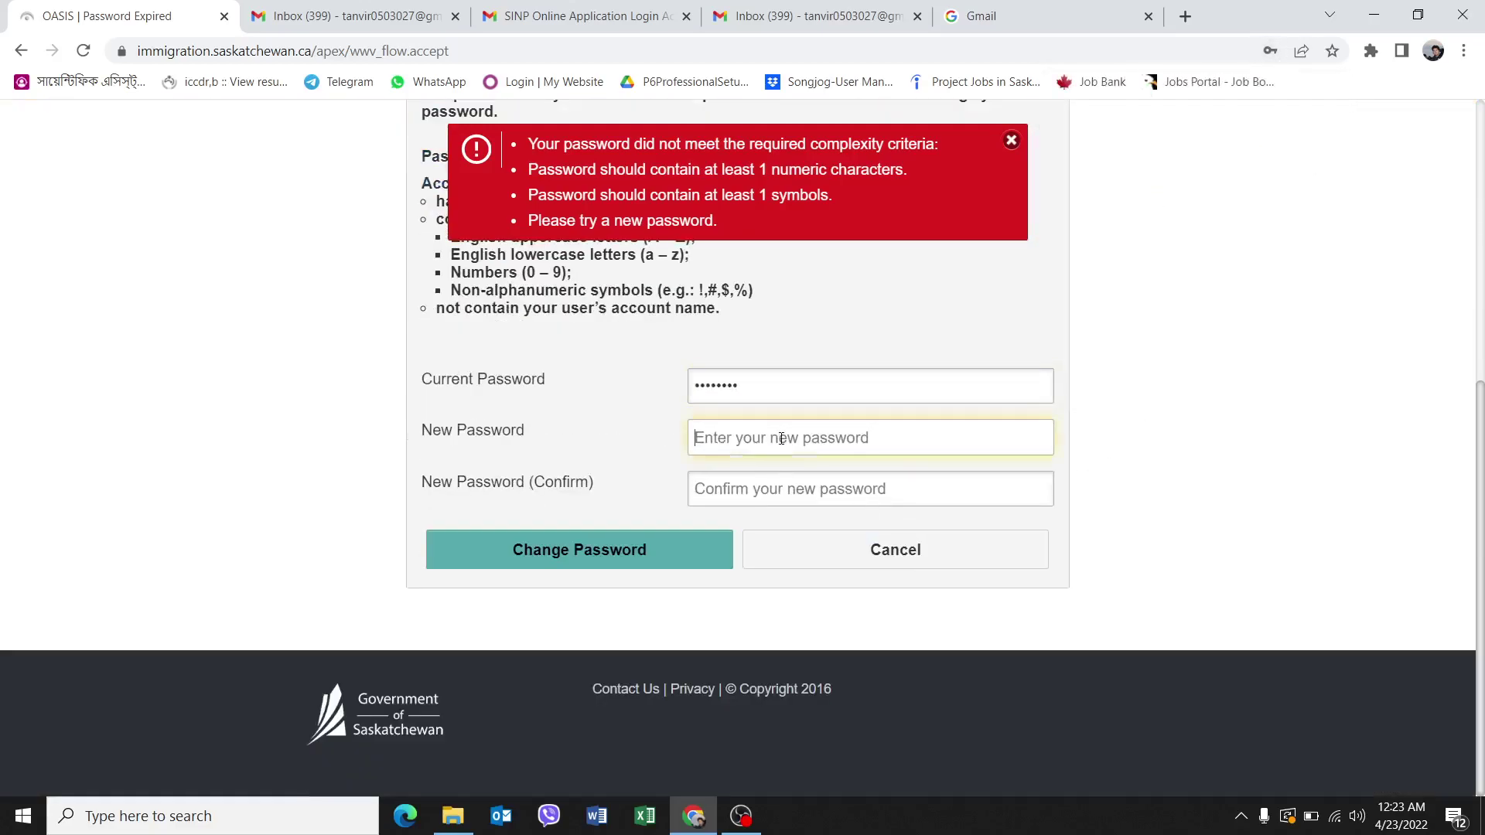
type("**")
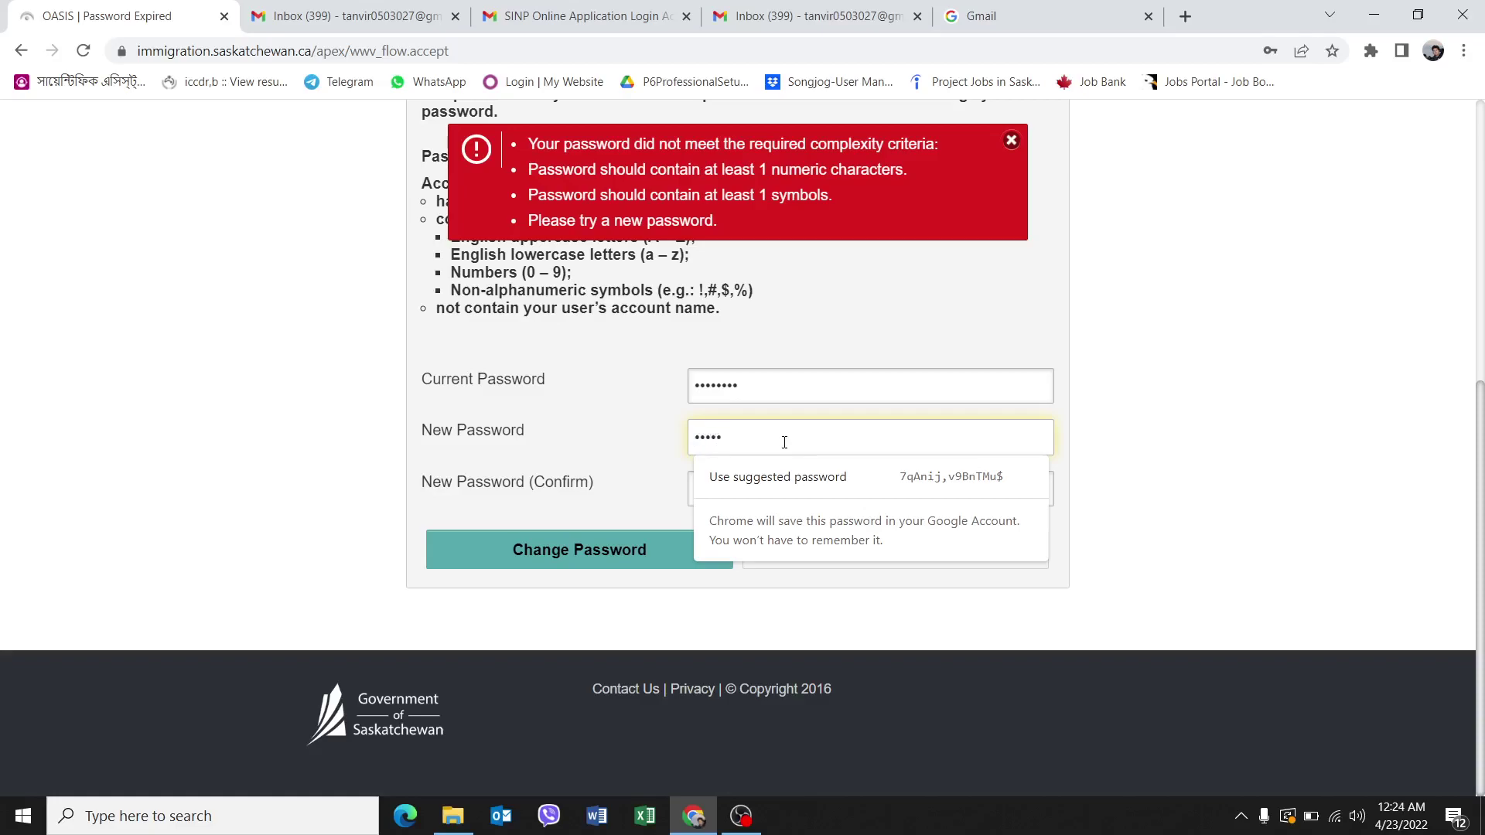
type("******")
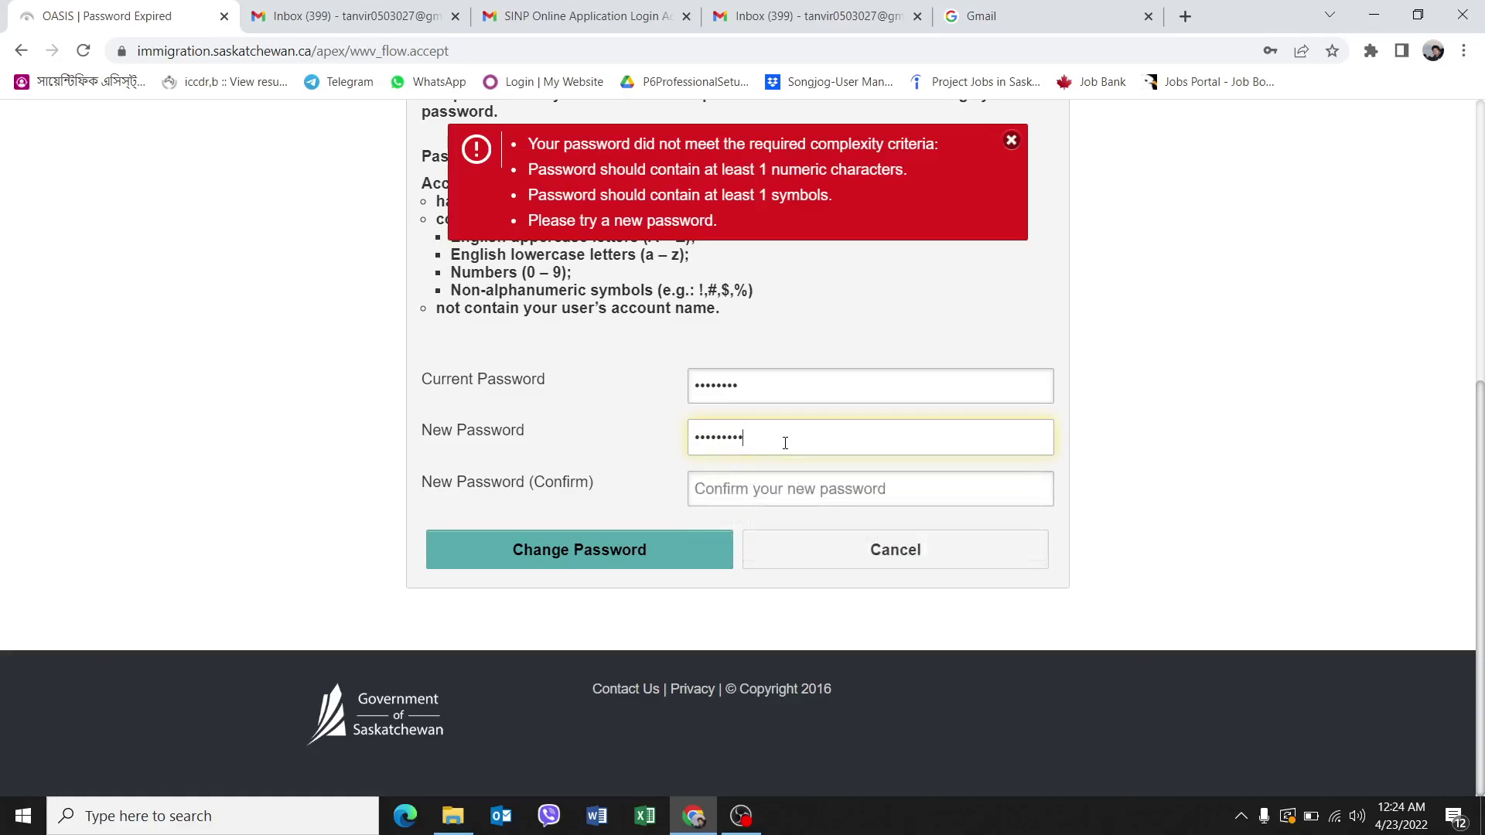
left_click(759, 492)
type("*")
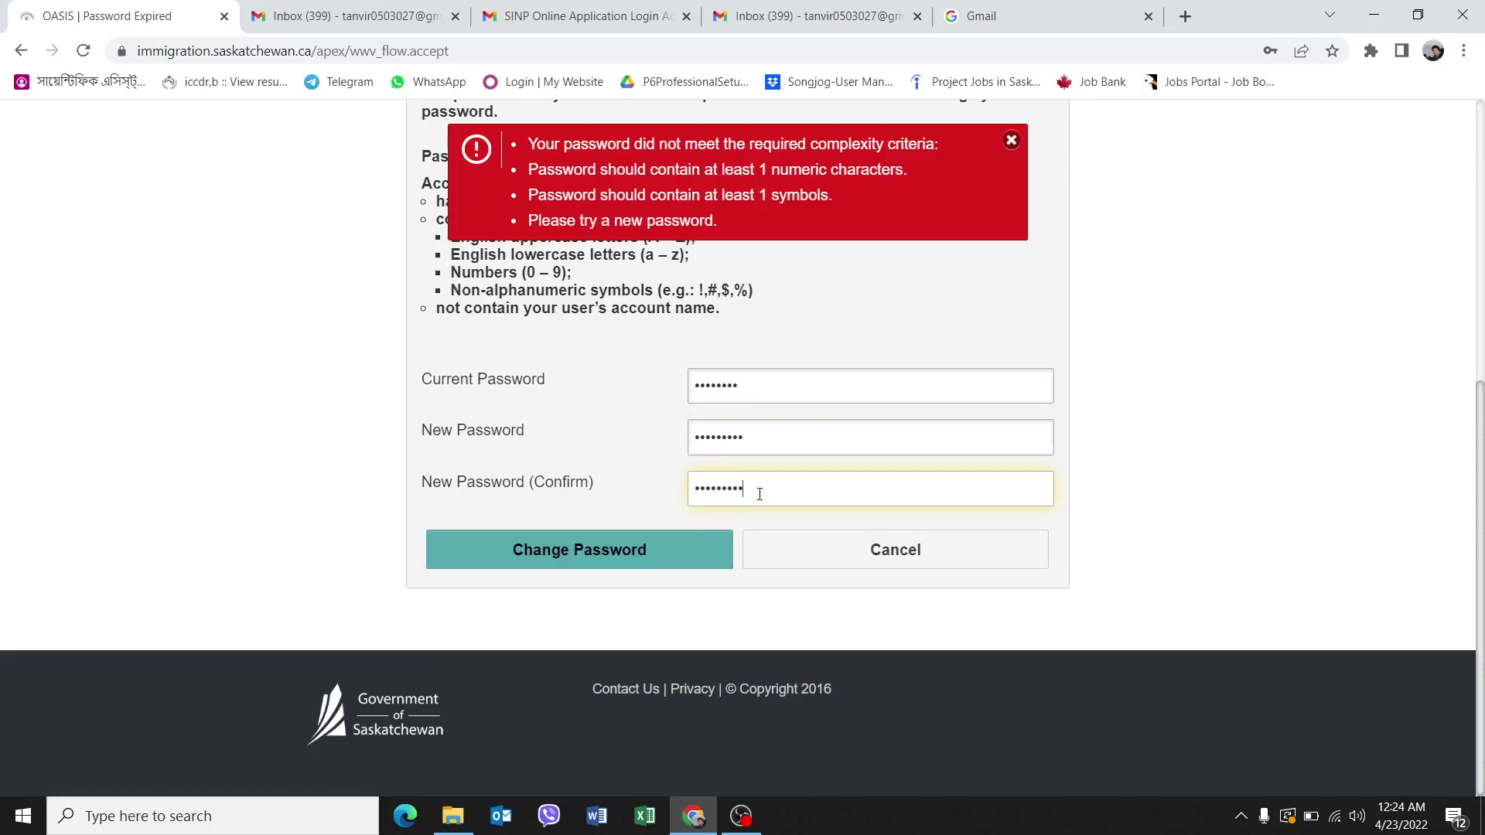
left_click(656, 537)
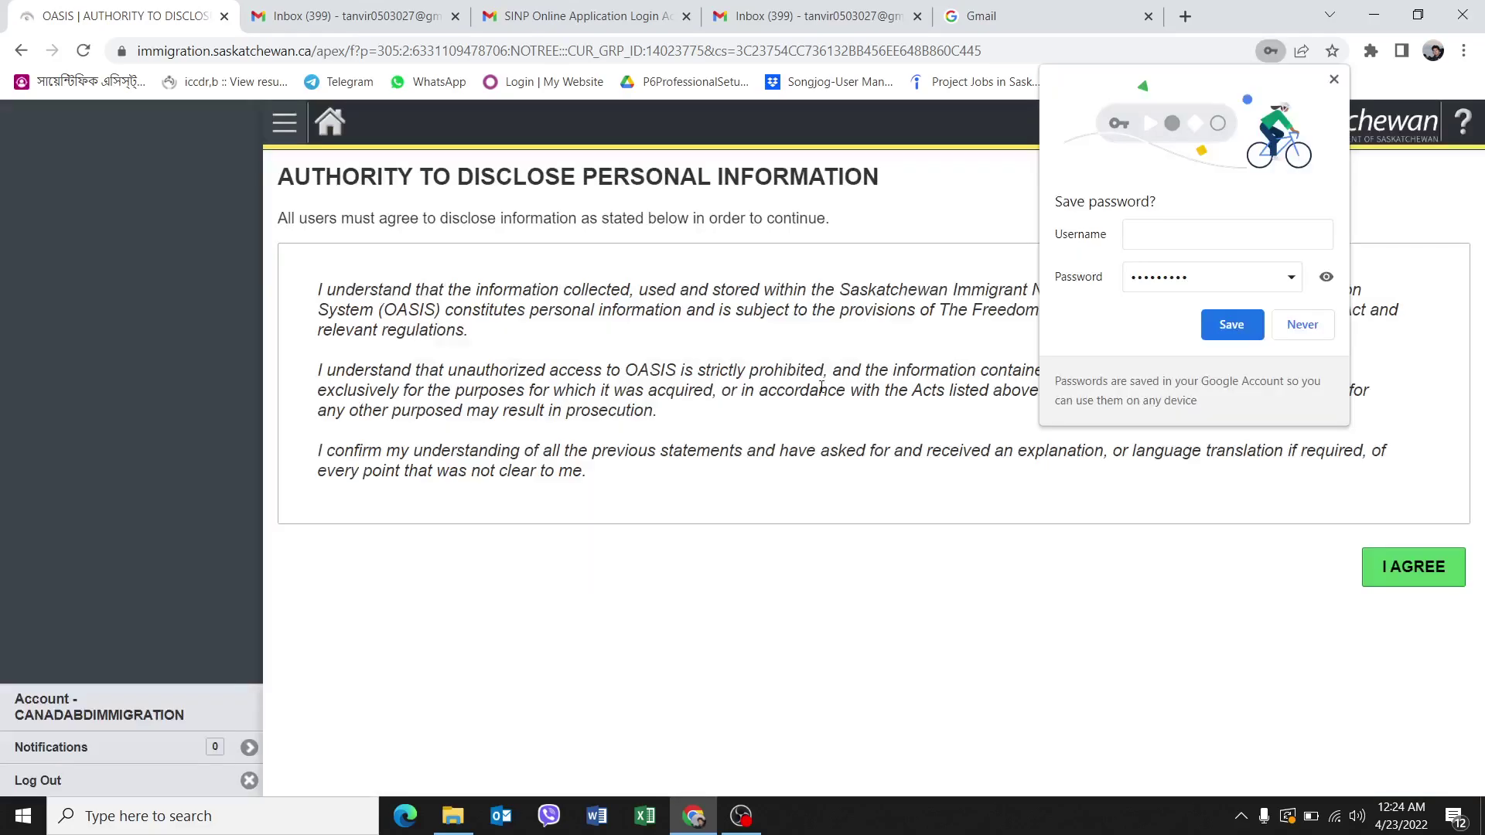
Decline Chrome's password save, accept the disclosure with I AGREE, and begin a new application.
left_click(1302, 325)
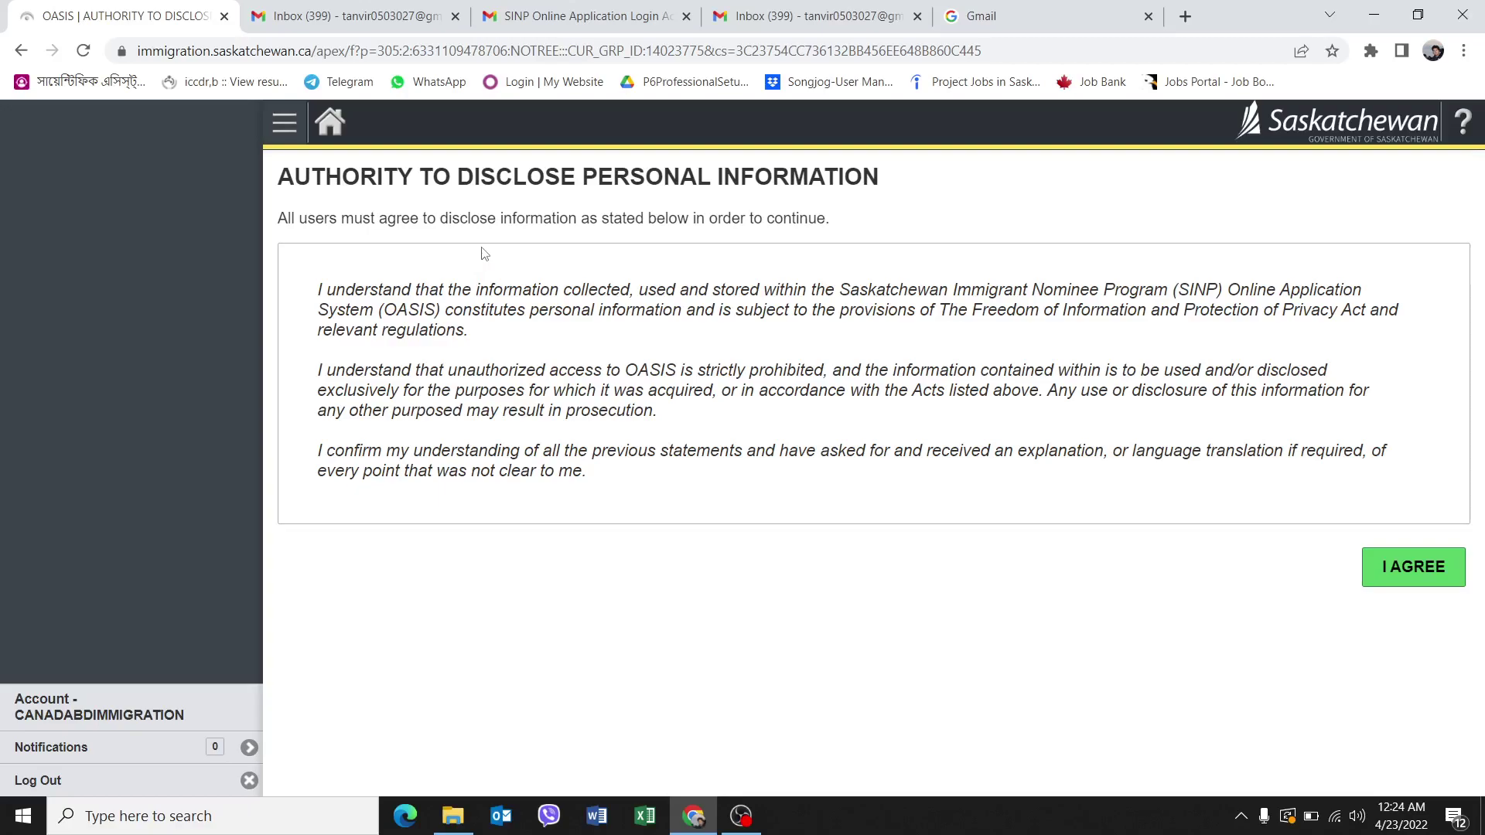
left_click(1423, 570)
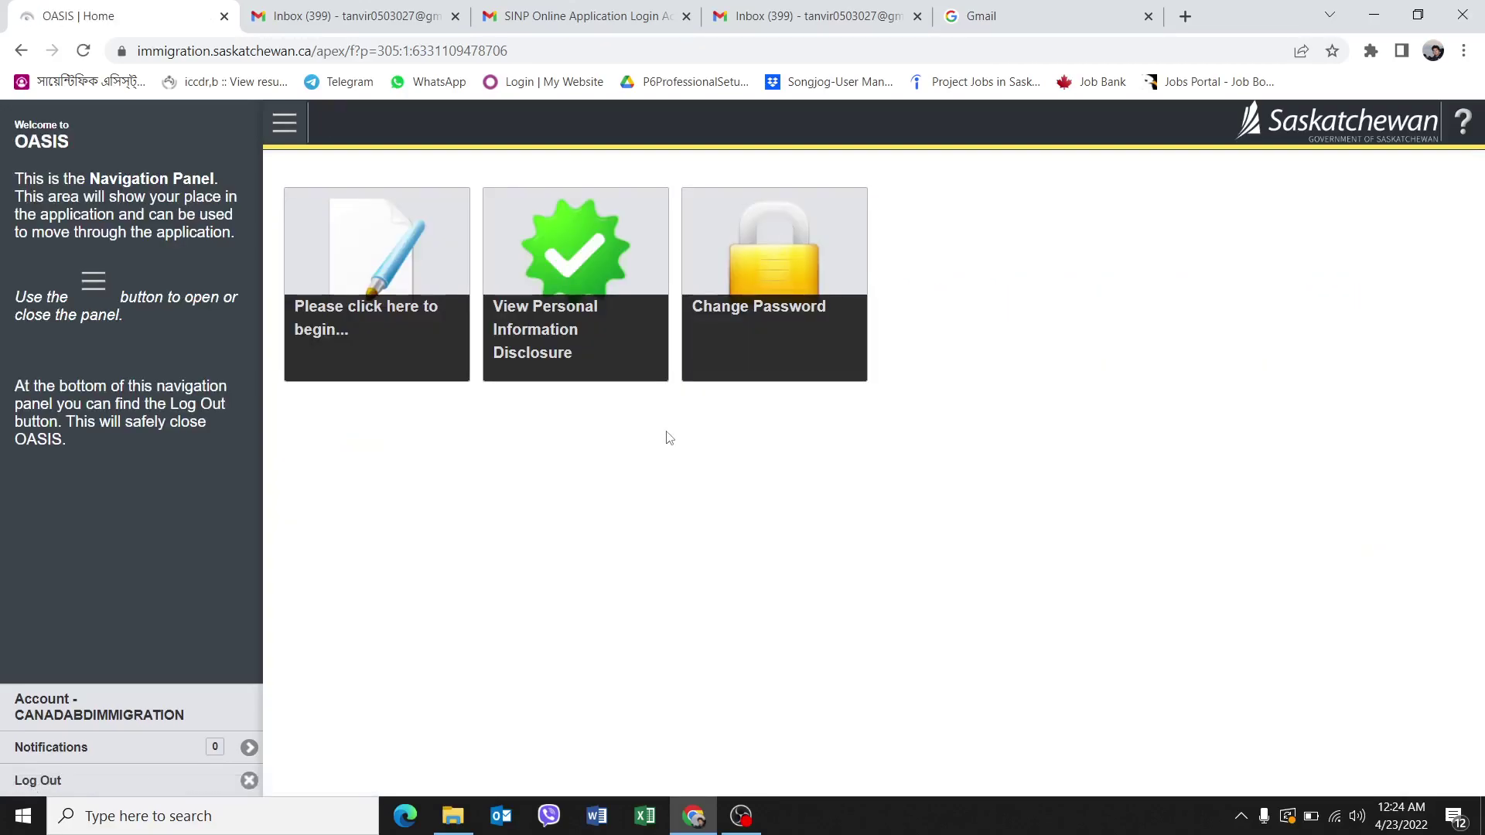
left_click(443, 283)
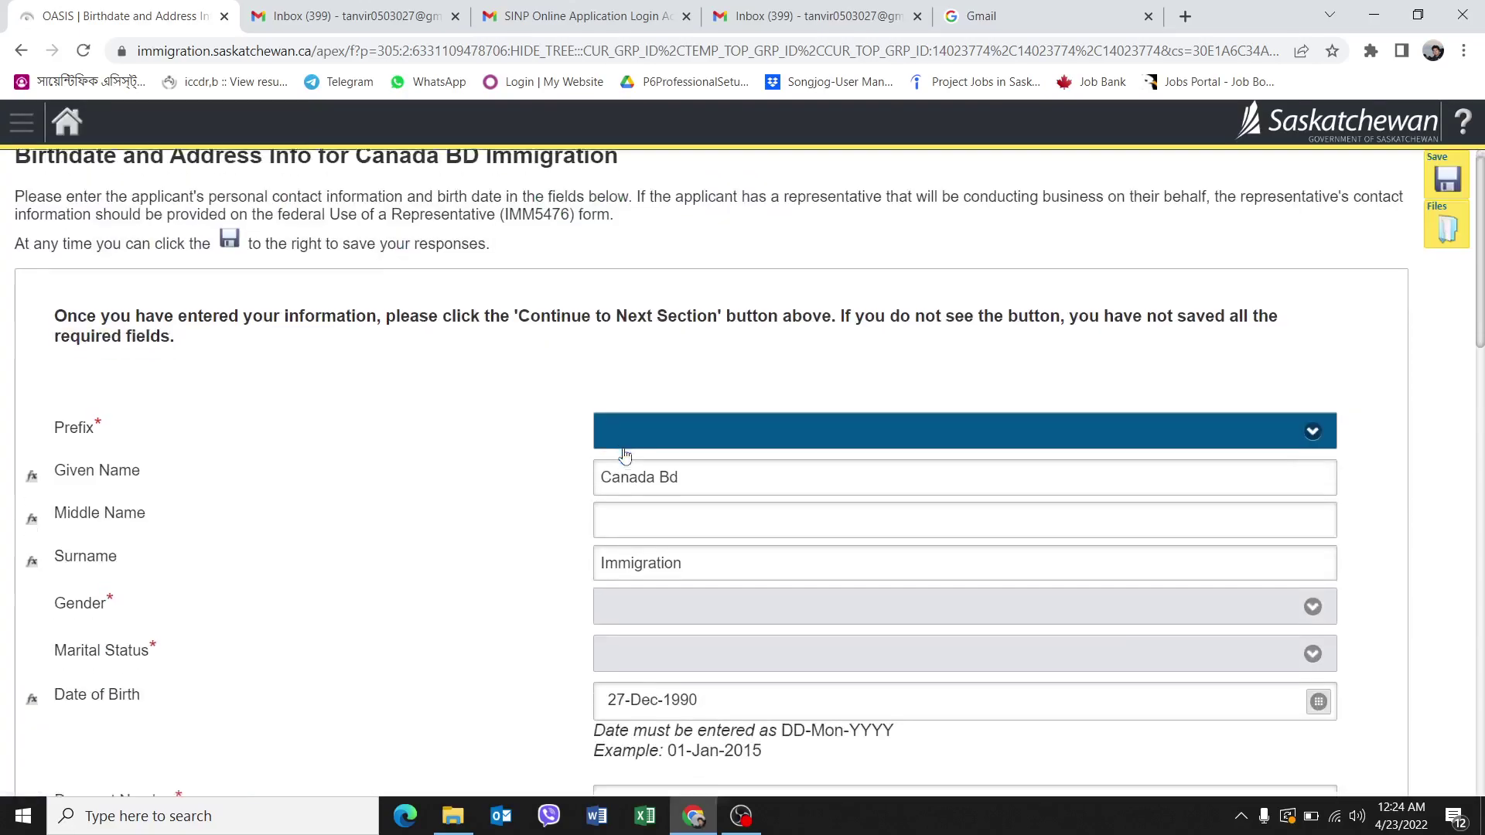
Set the prefix to Mr. and enter the passport number.
scroll(625, 456, "down", 1)
left_click(827, 369)
left_click(627, 434)
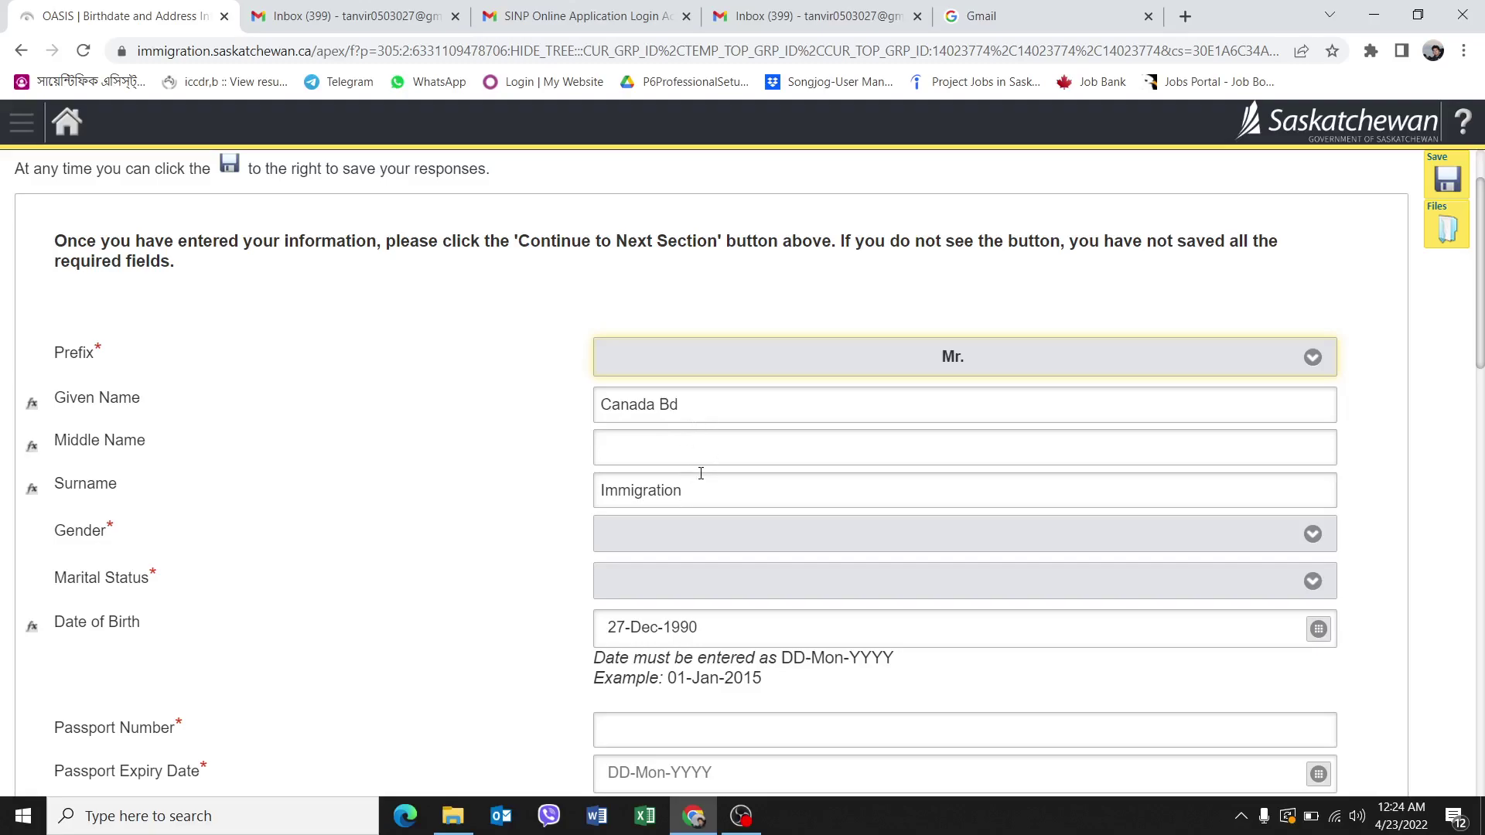
scroll(743, 534, "down", 4)
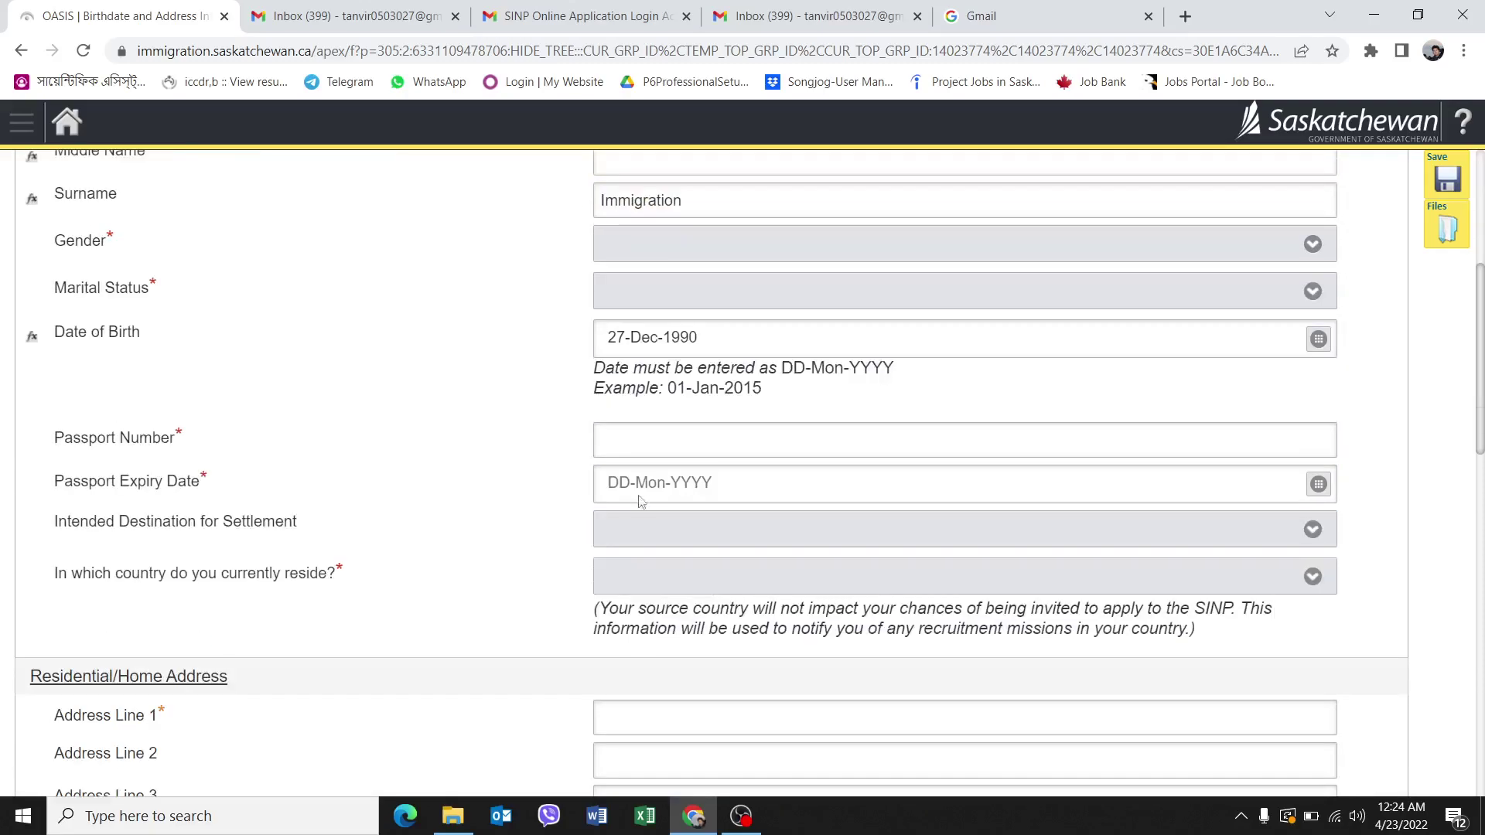
left_click(648, 442)
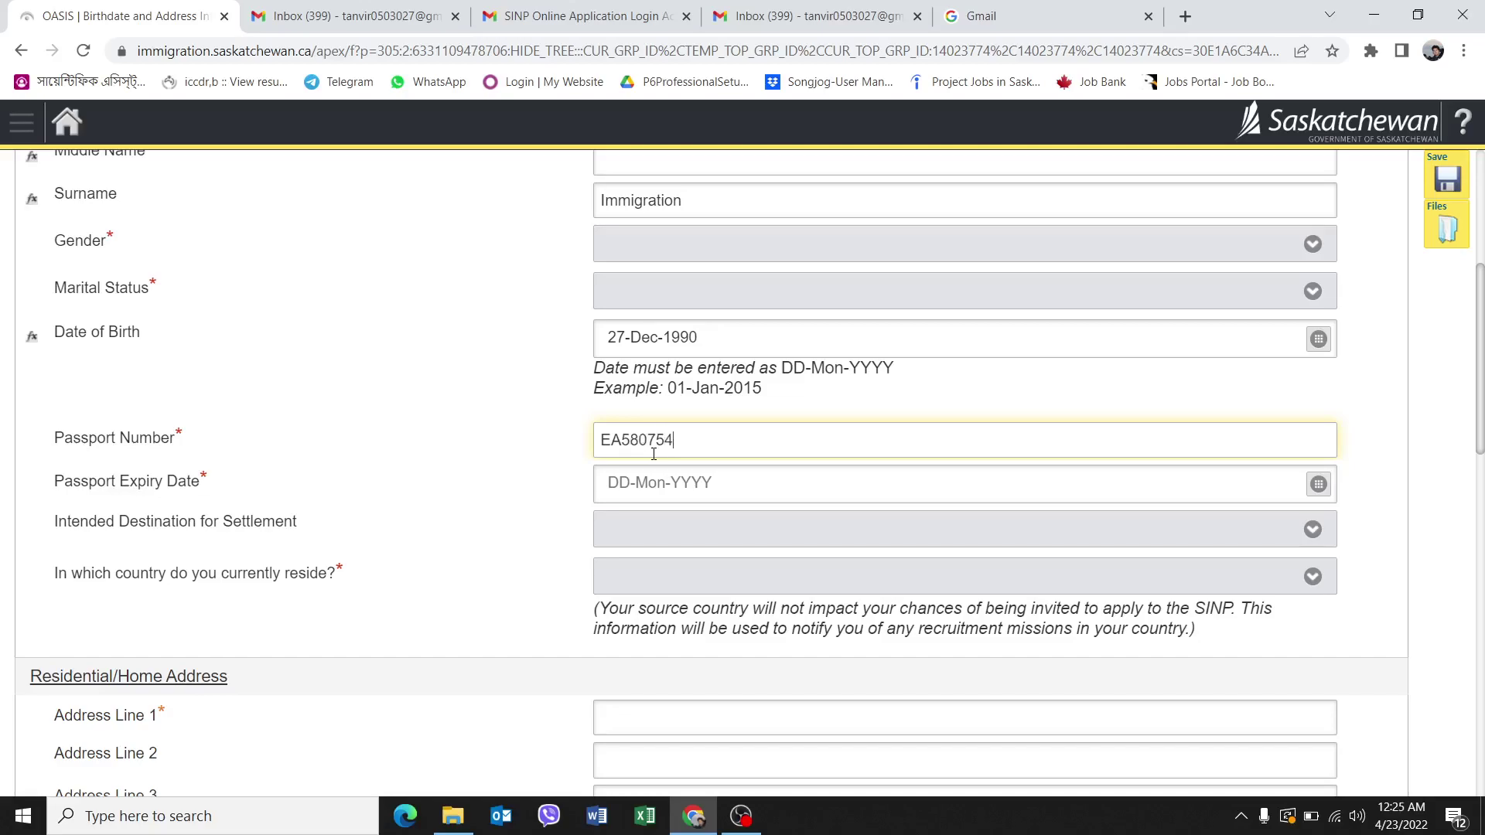
left_click(649, 478)
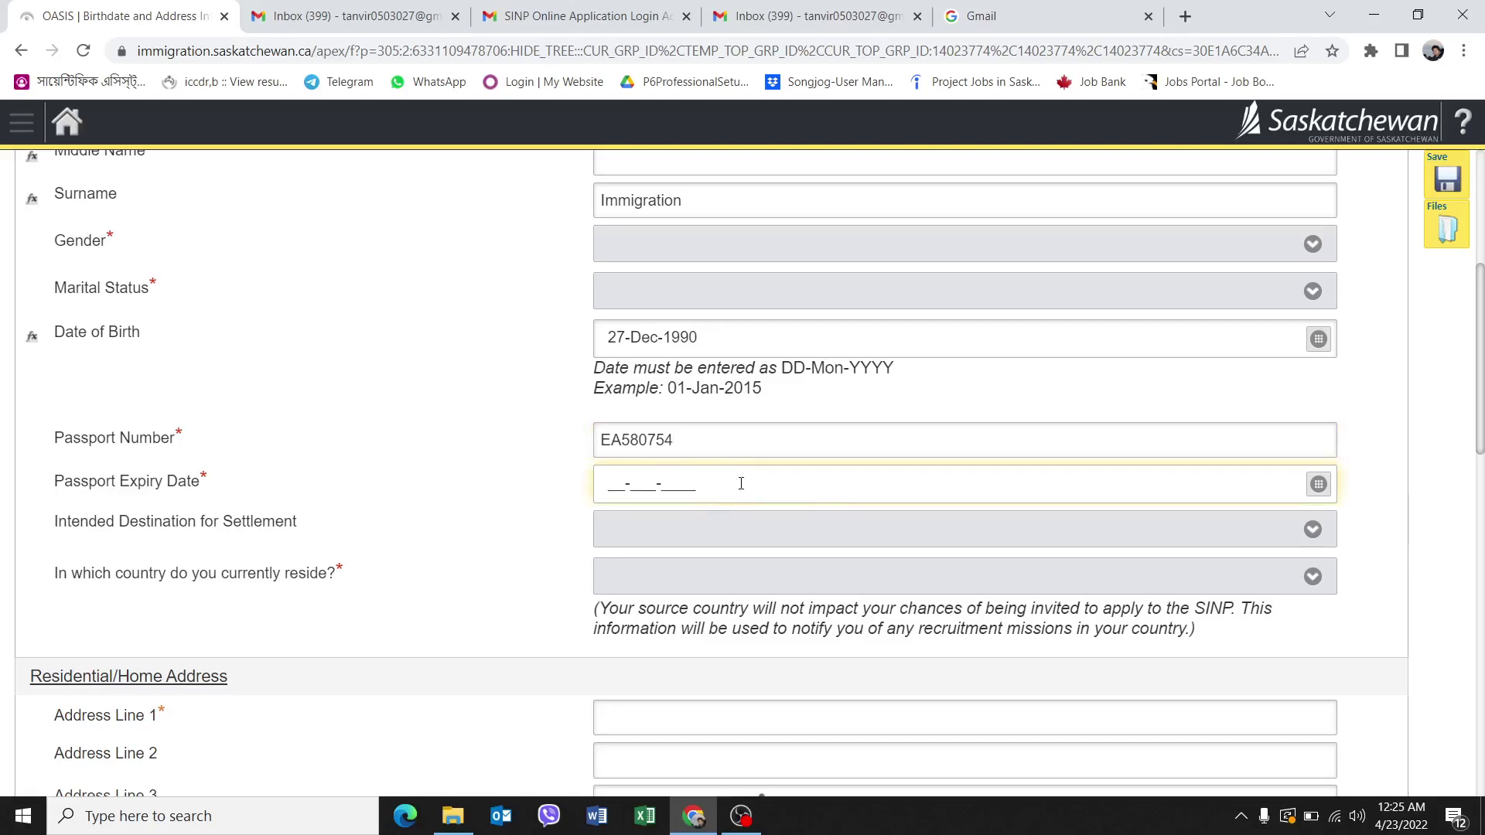
Pick 01-Dec-2024 as the passport expiry date in the date picker.
left_click(1319, 484)
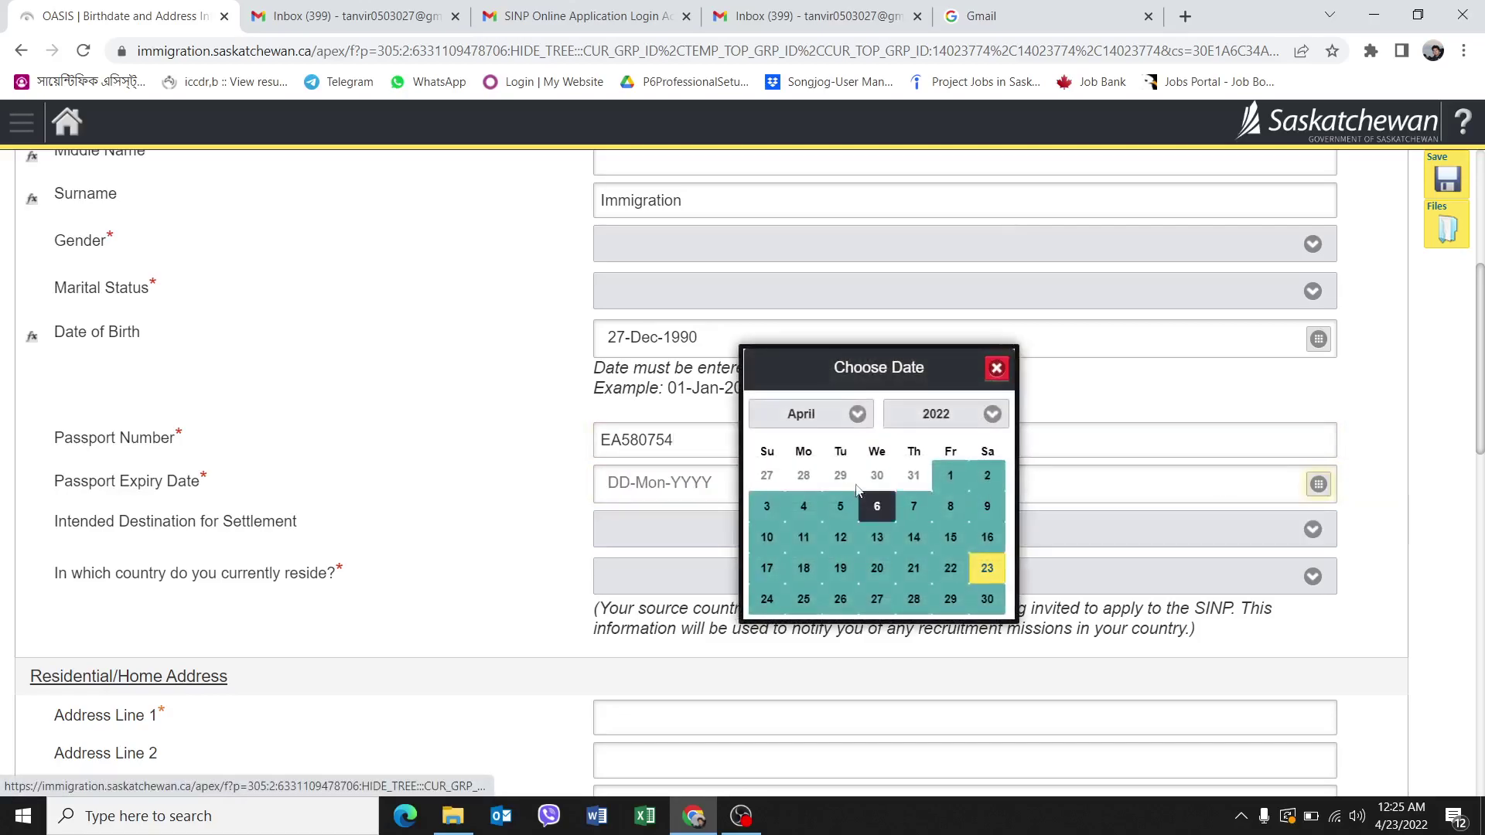
left_click(990, 417)
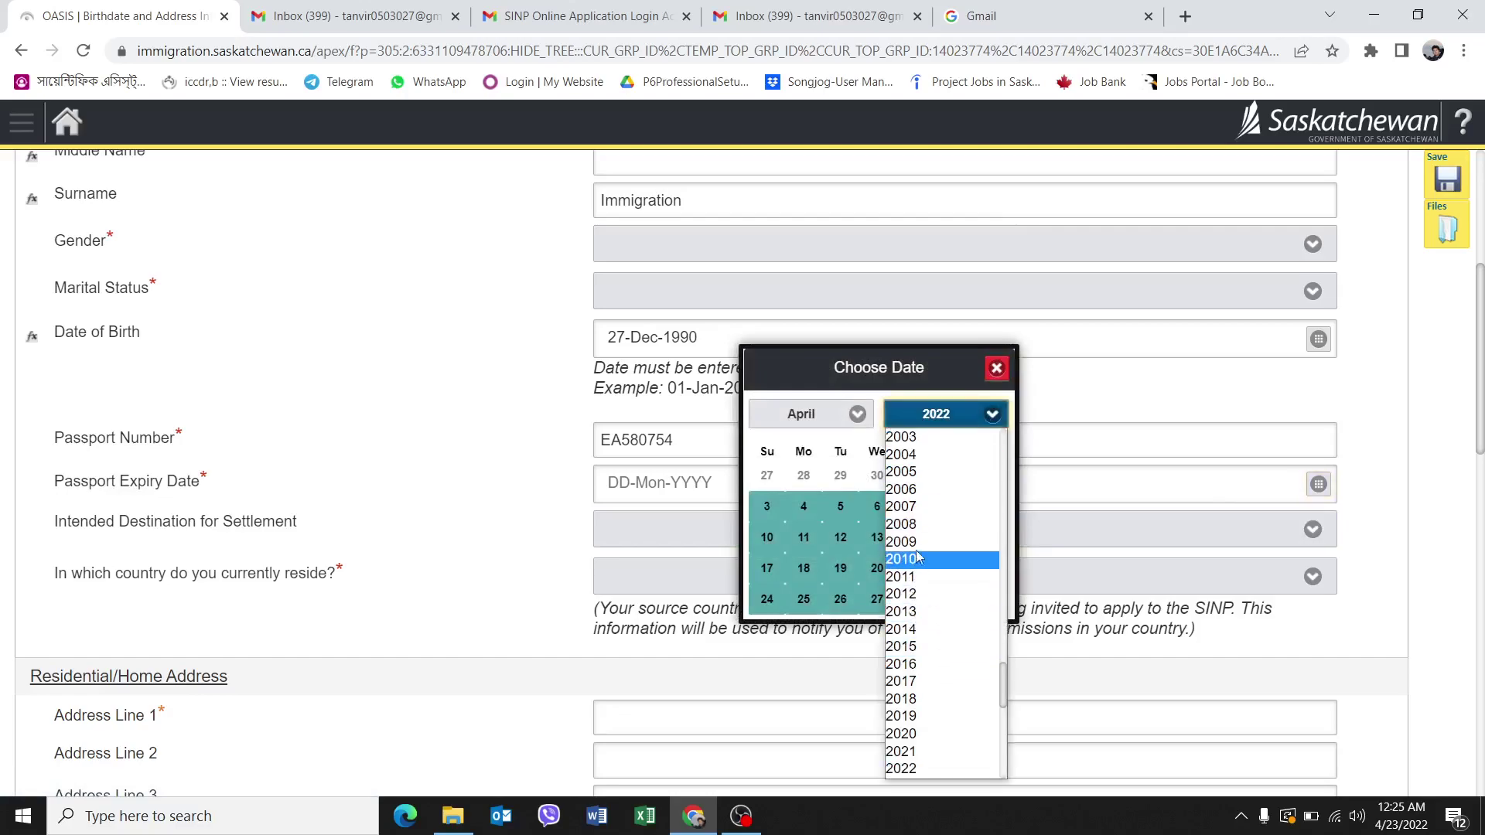
scroll(920, 696, "down", 3)
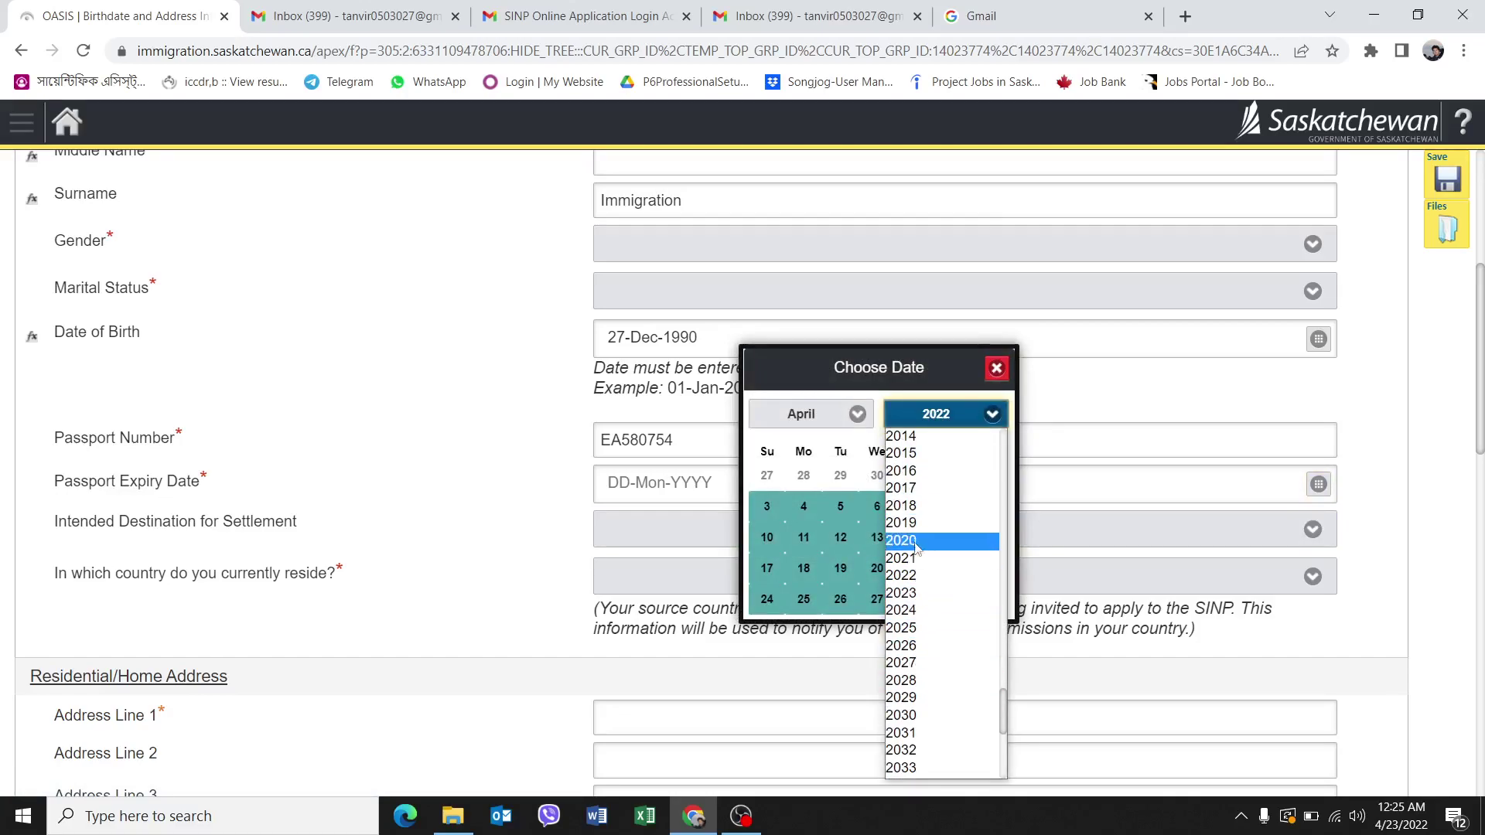
left_click(934, 611)
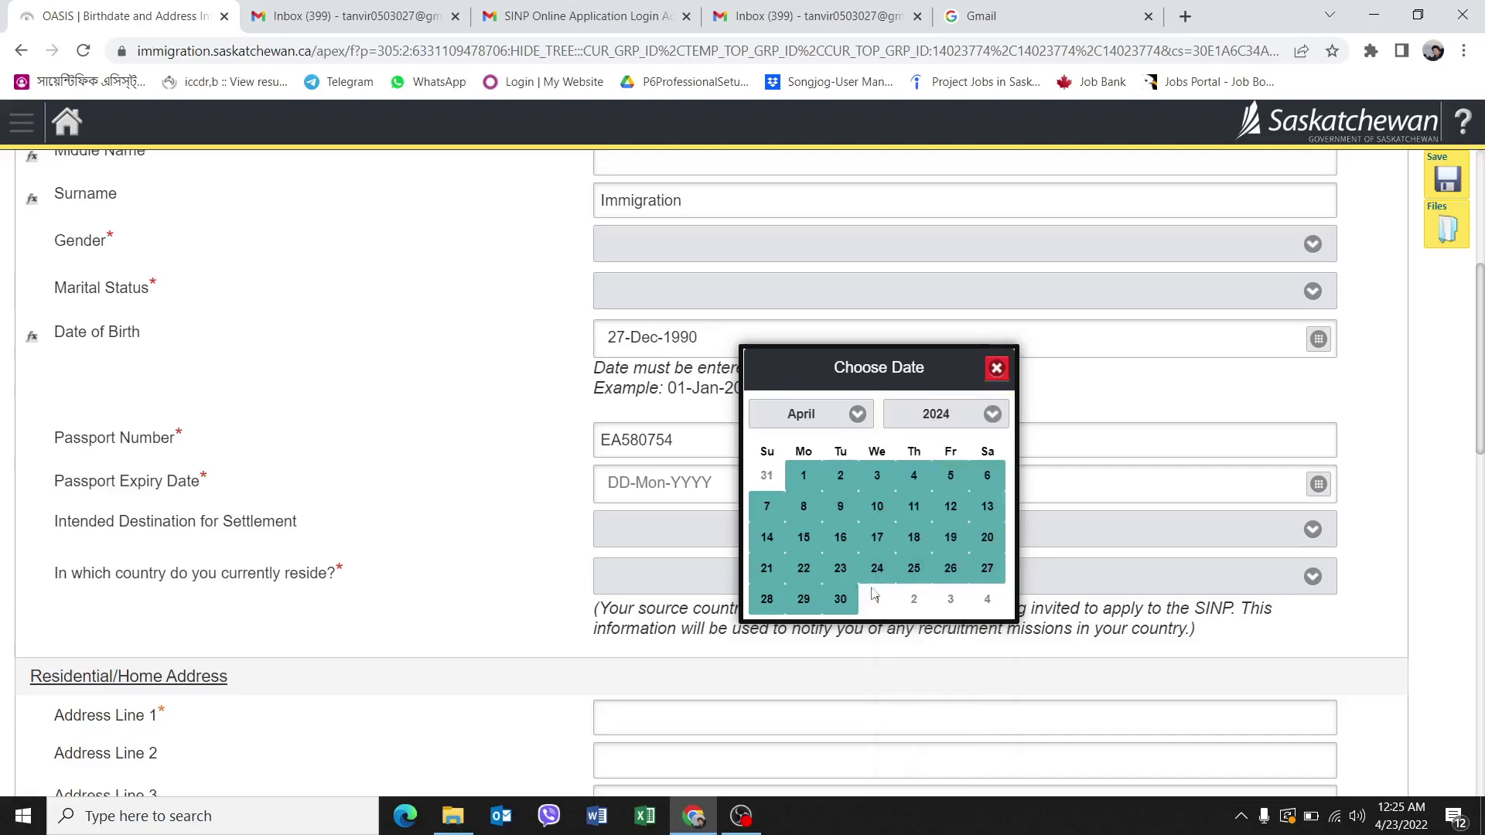
left_click(851, 415)
left_click(806, 624)
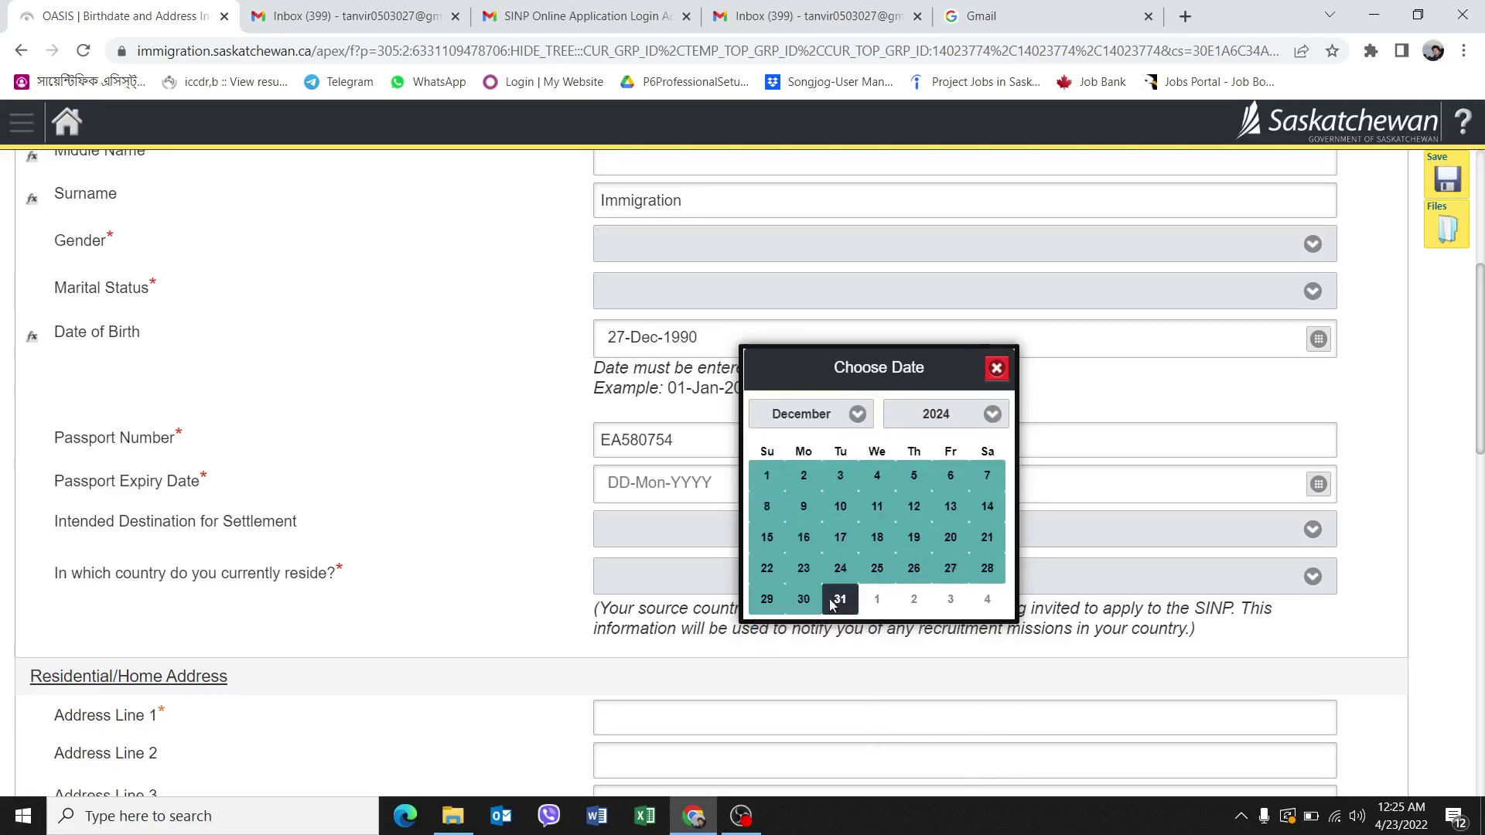
left_click(773, 483)
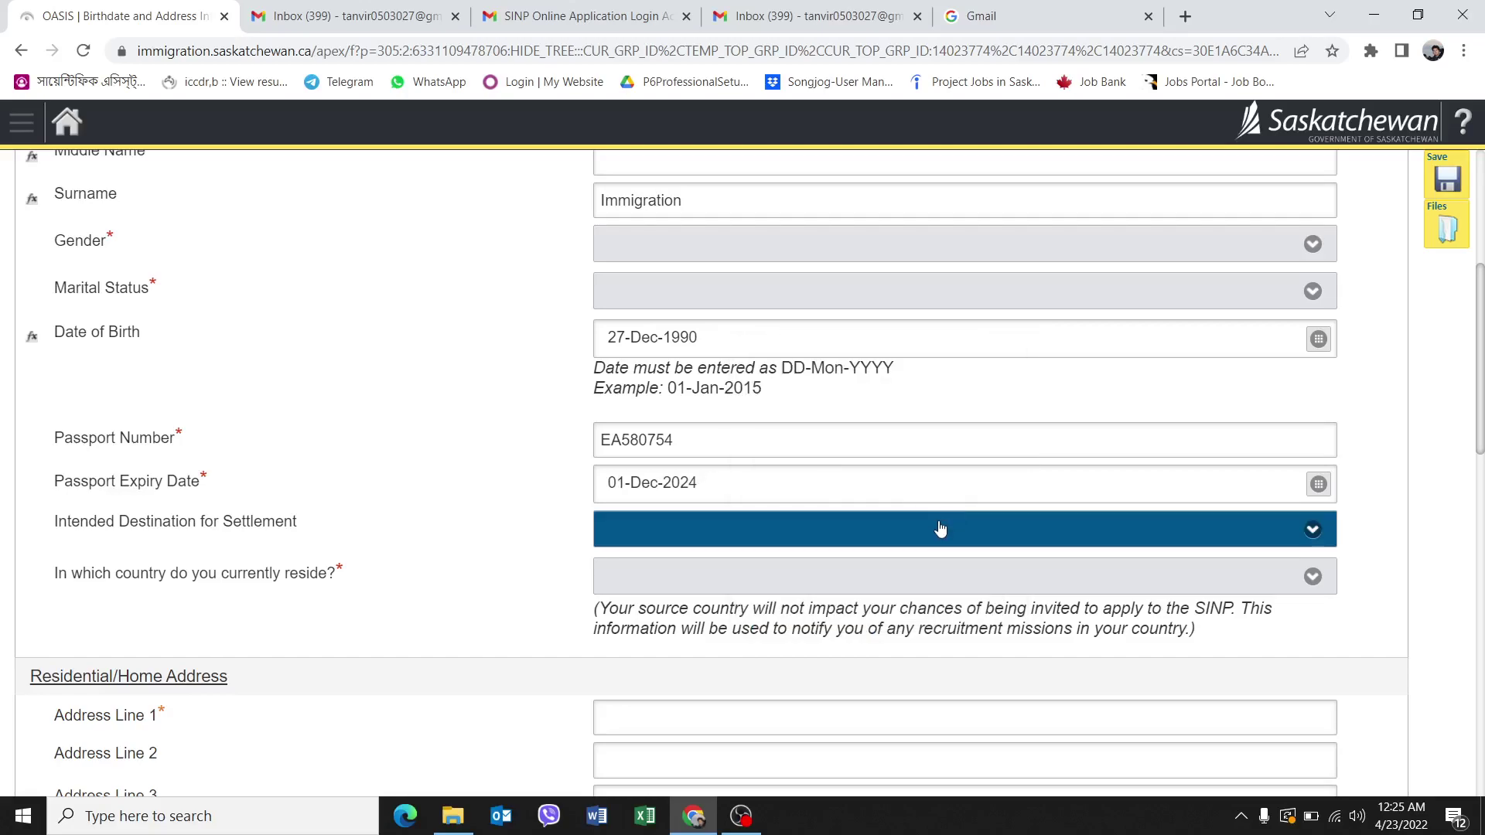
Choose Bangladesh as the country of residence.
left_click(1087, 551)
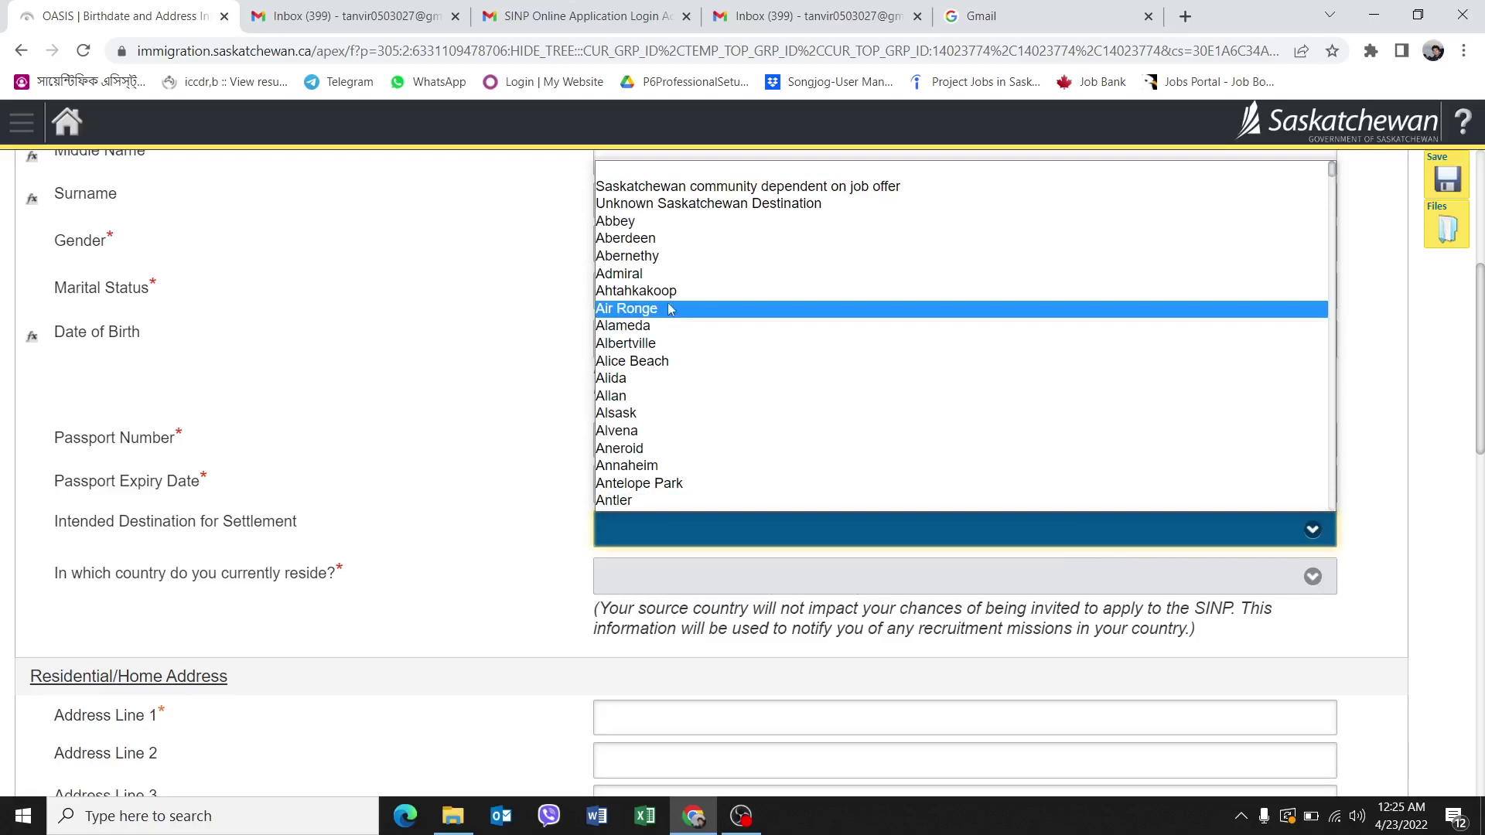
scroll(659, 410, "down", 8)
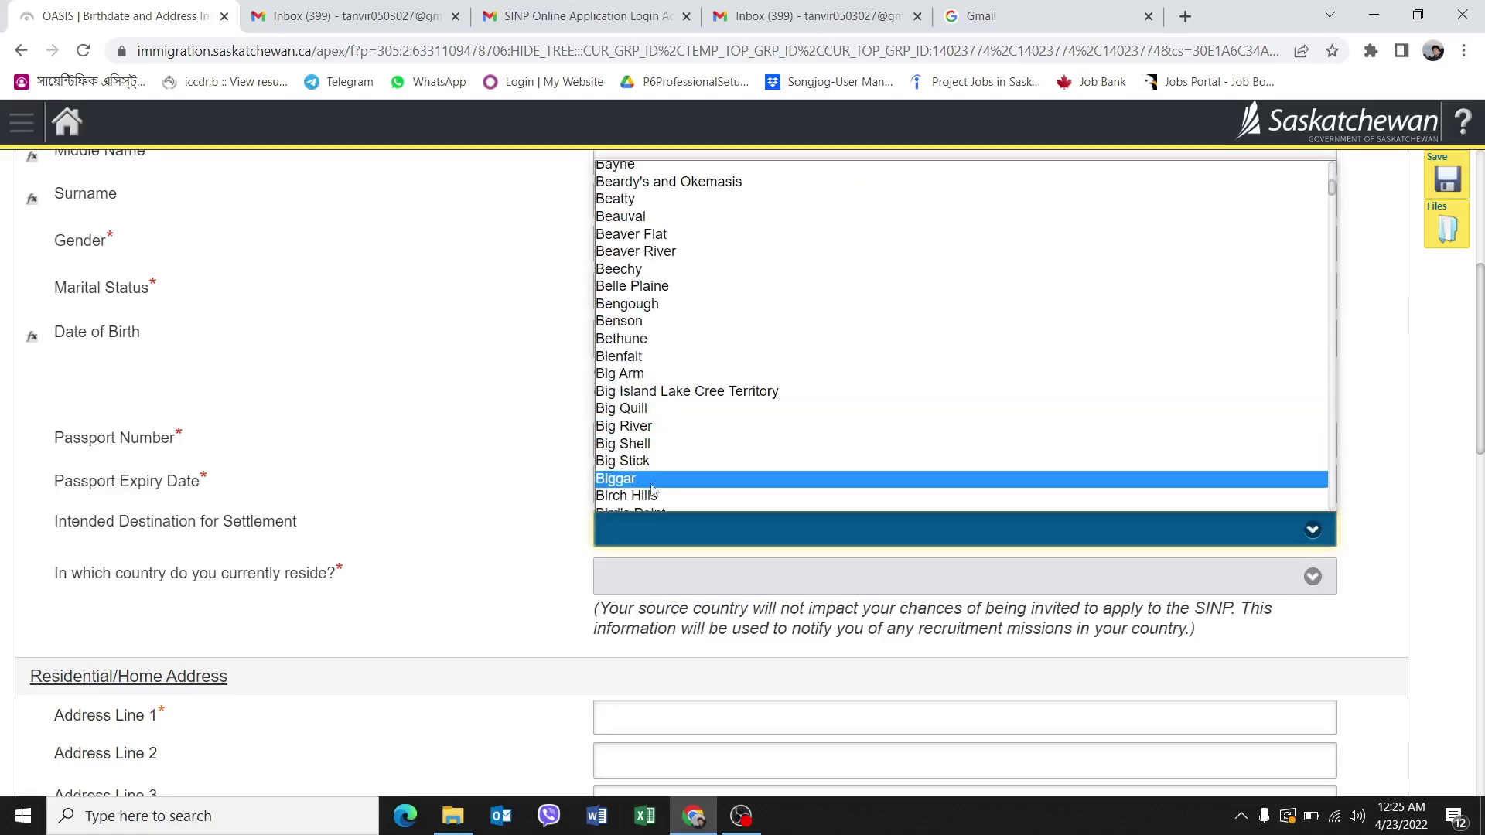
left_click(585, 501)
left_click(654, 580)
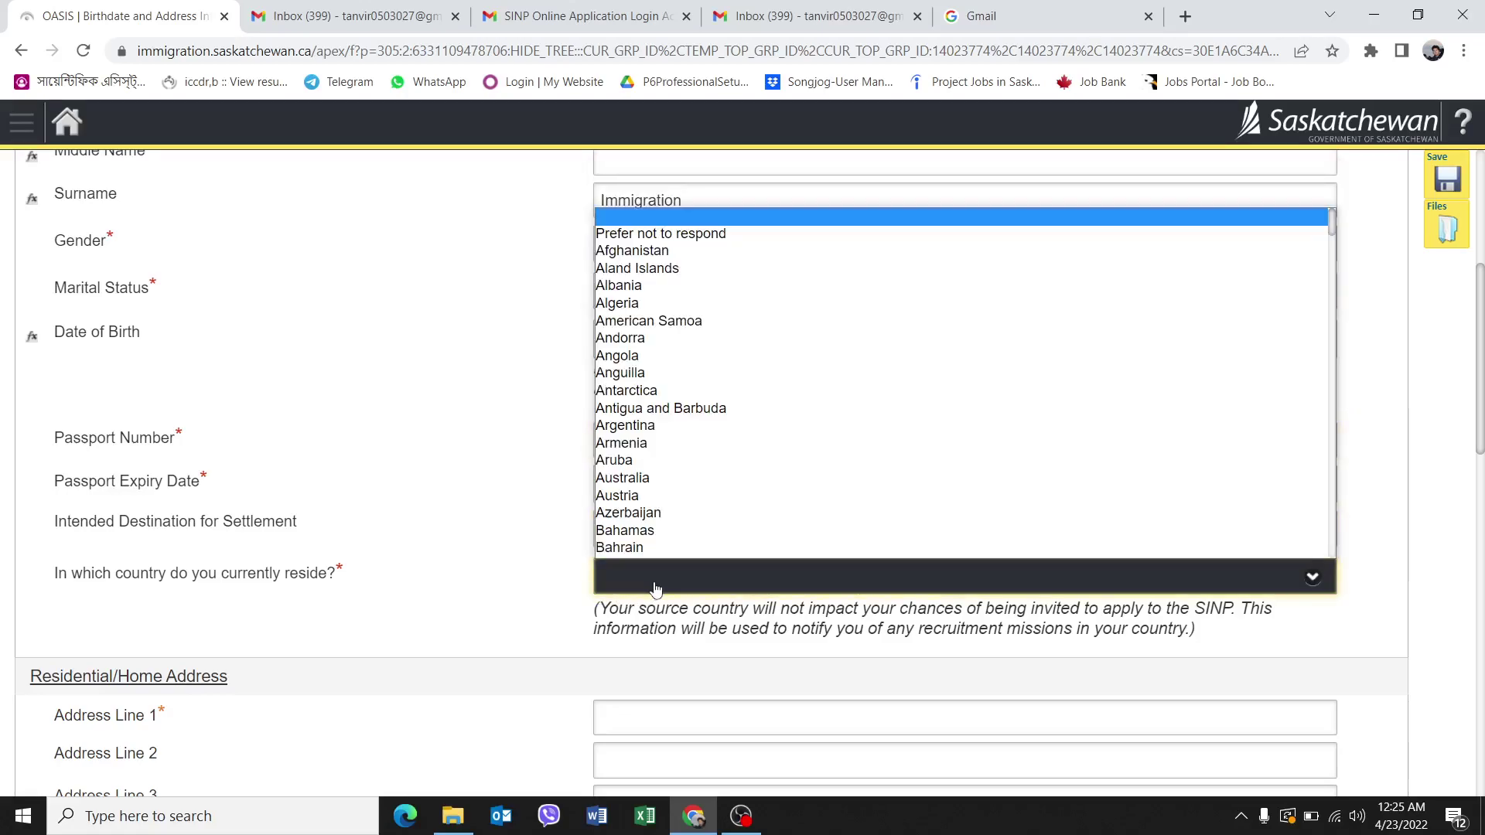
scroll(647, 479, "down", 5)
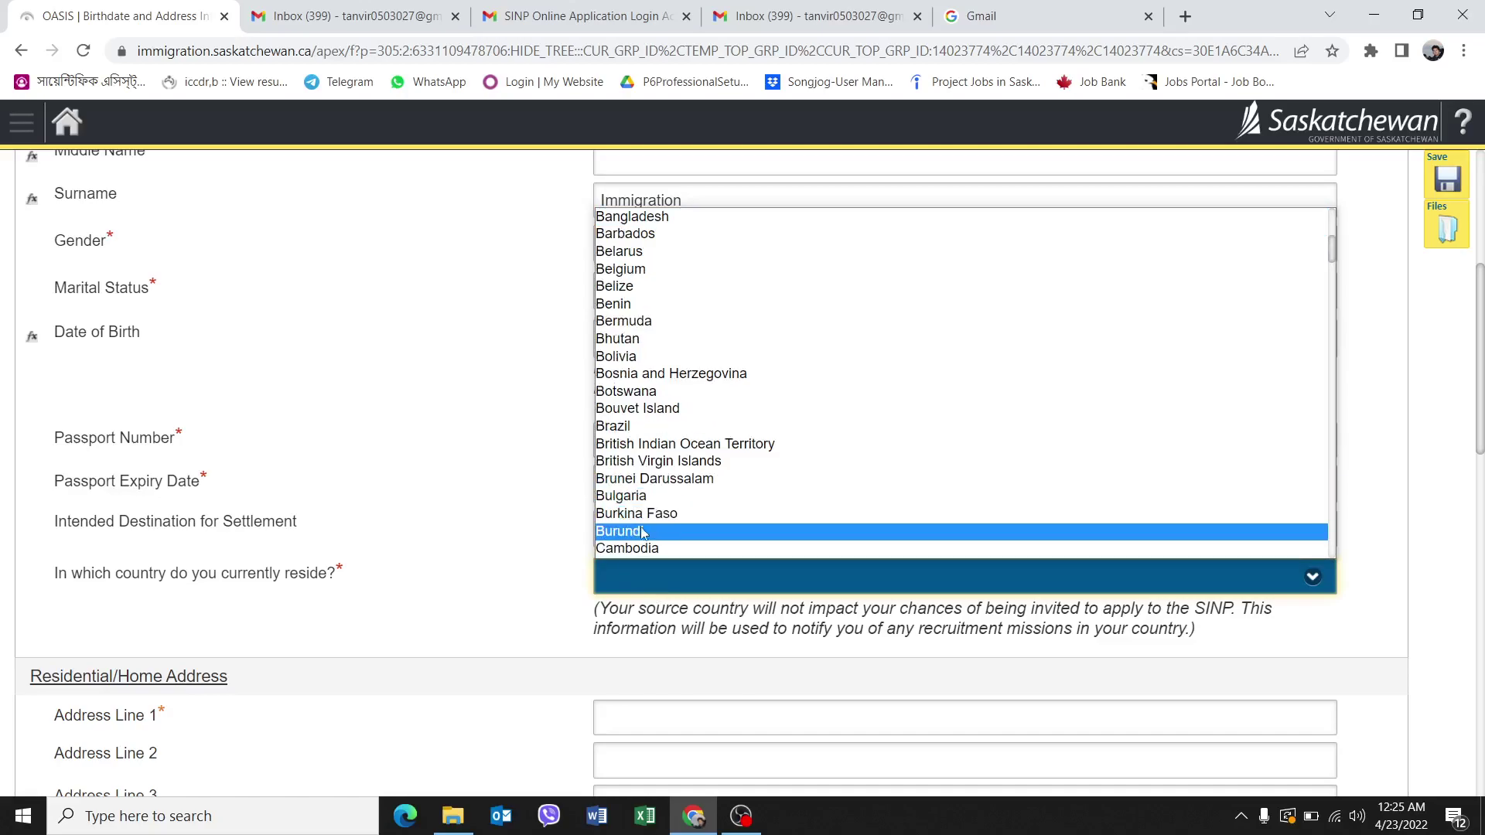
scroll(641, 533, "down", 3)
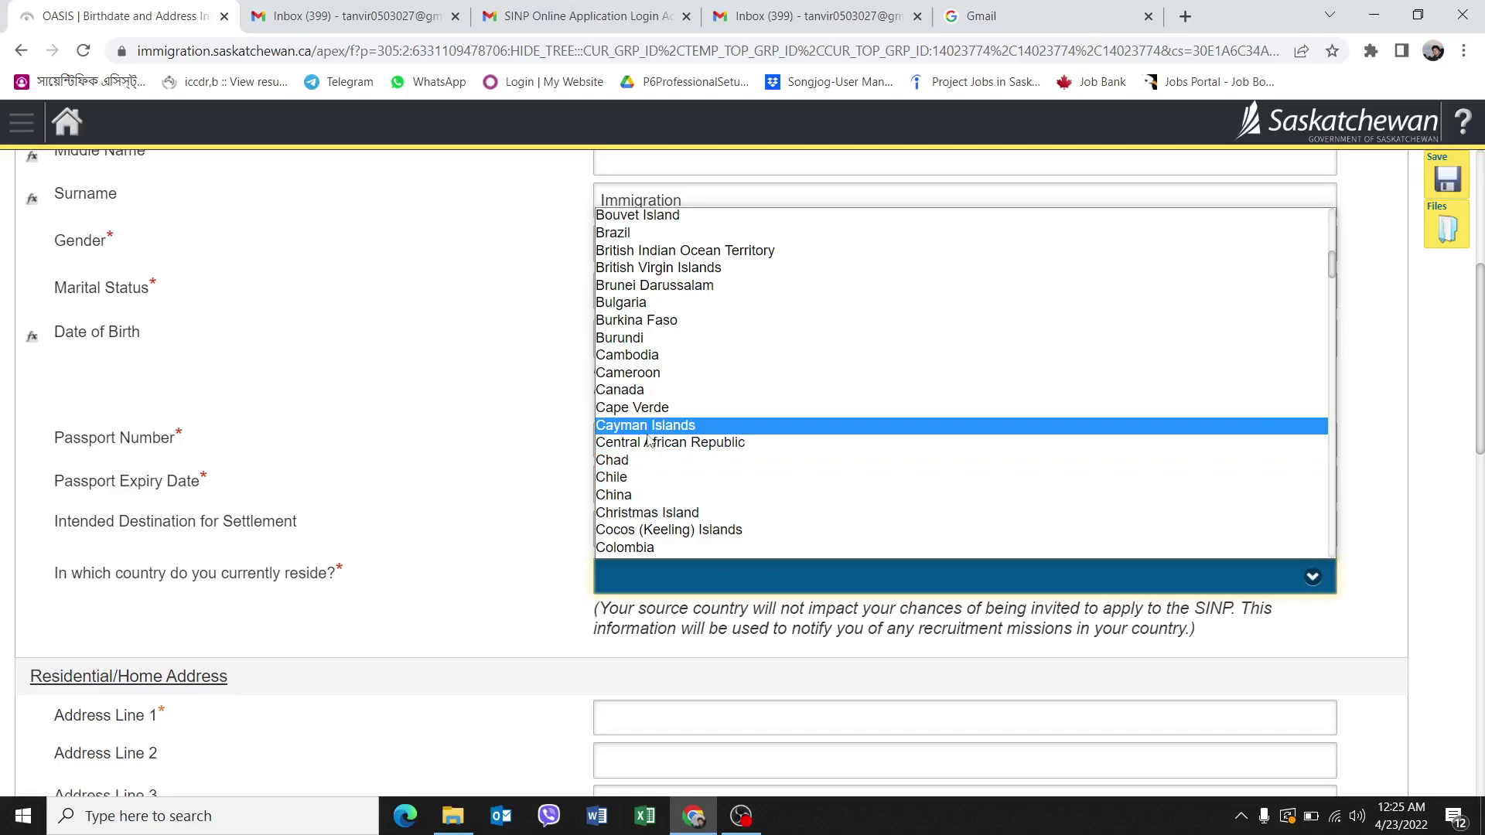
scroll(652, 445, "up", 8)
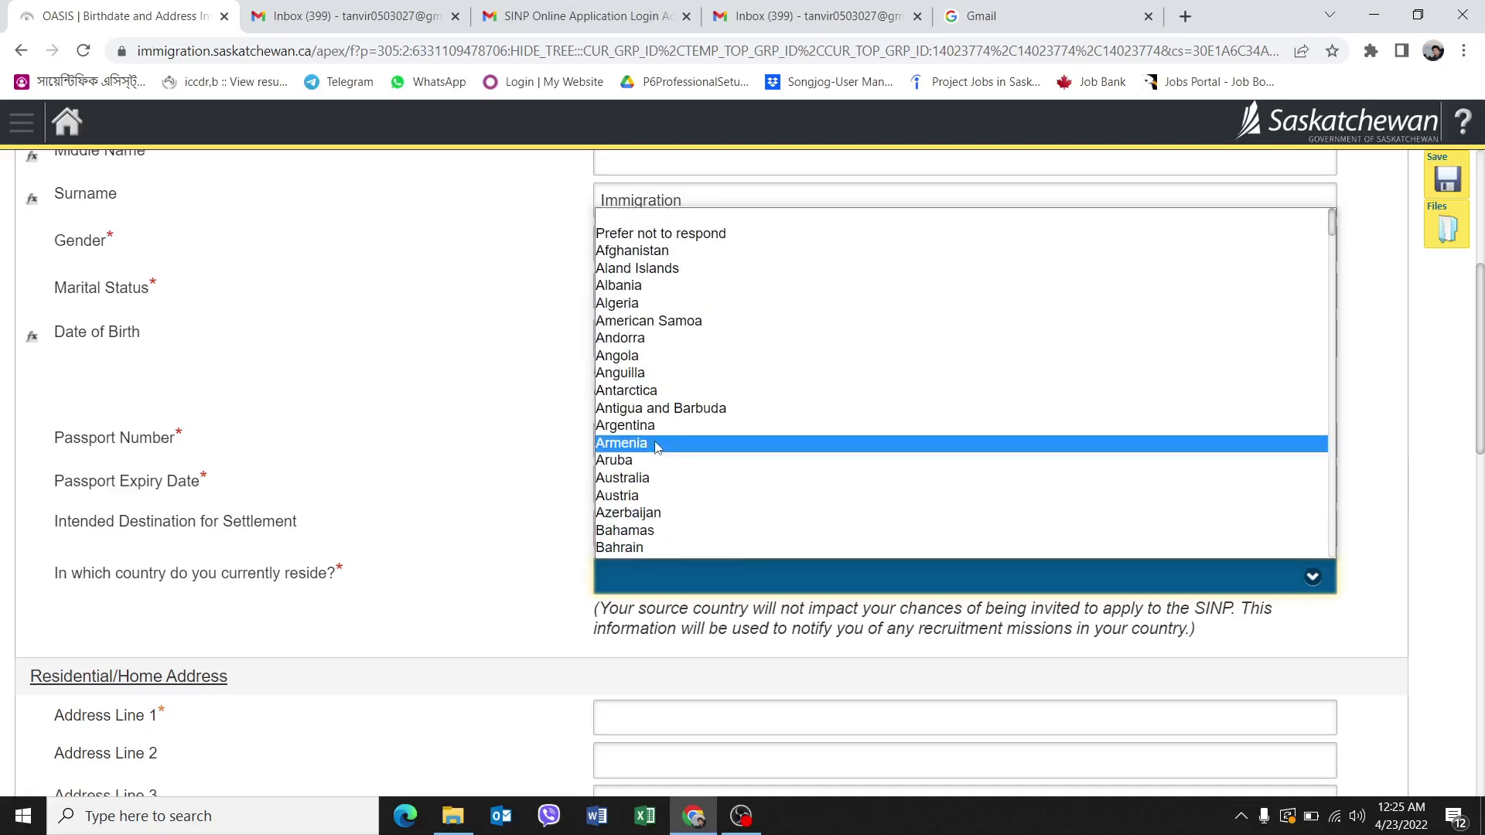
scroll(650, 527, "down", 1)
scroll(648, 526, "down", 7)
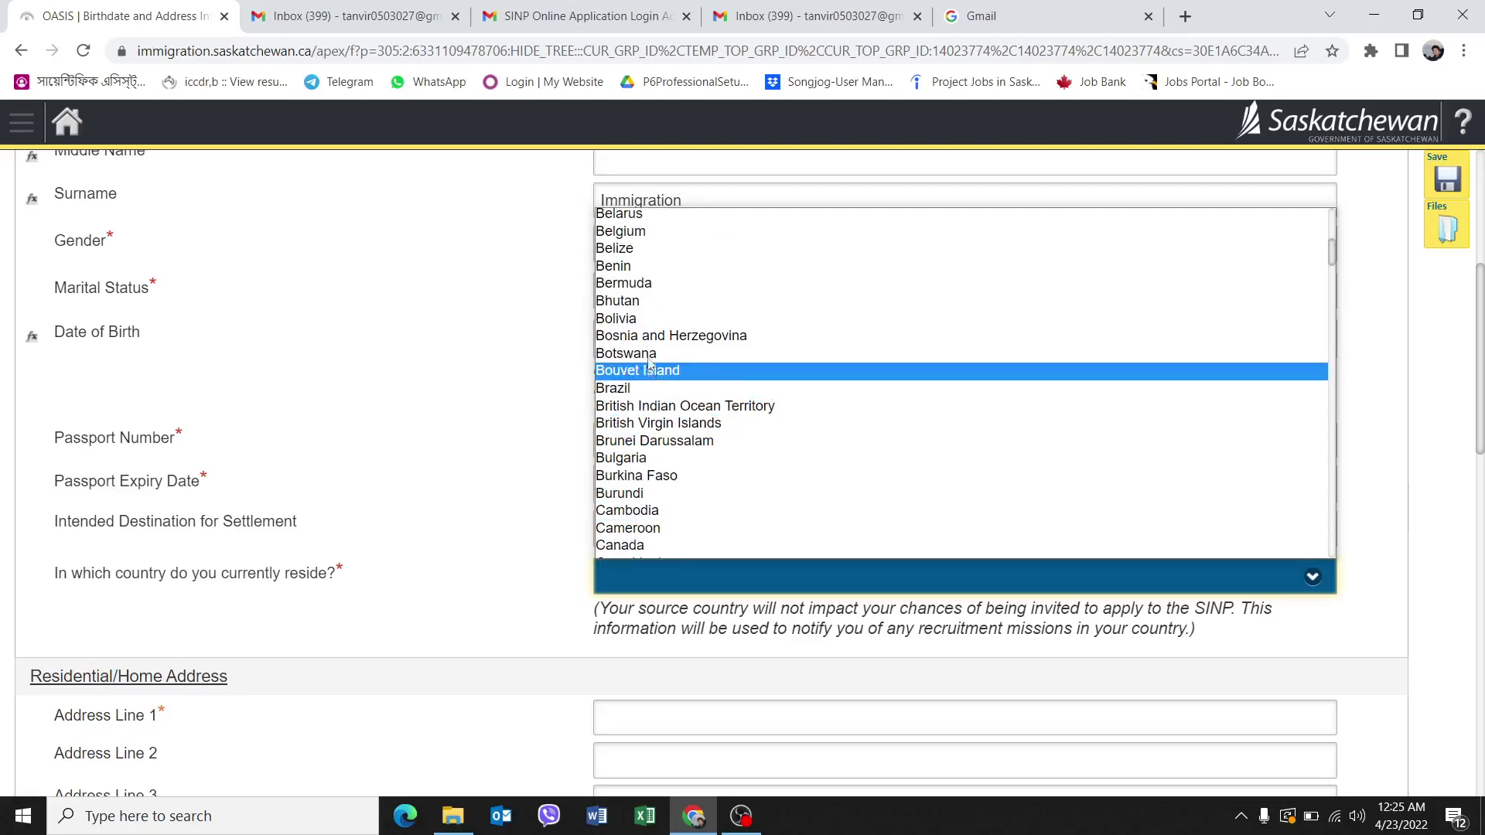
scroll(652, 319, "up", 4)
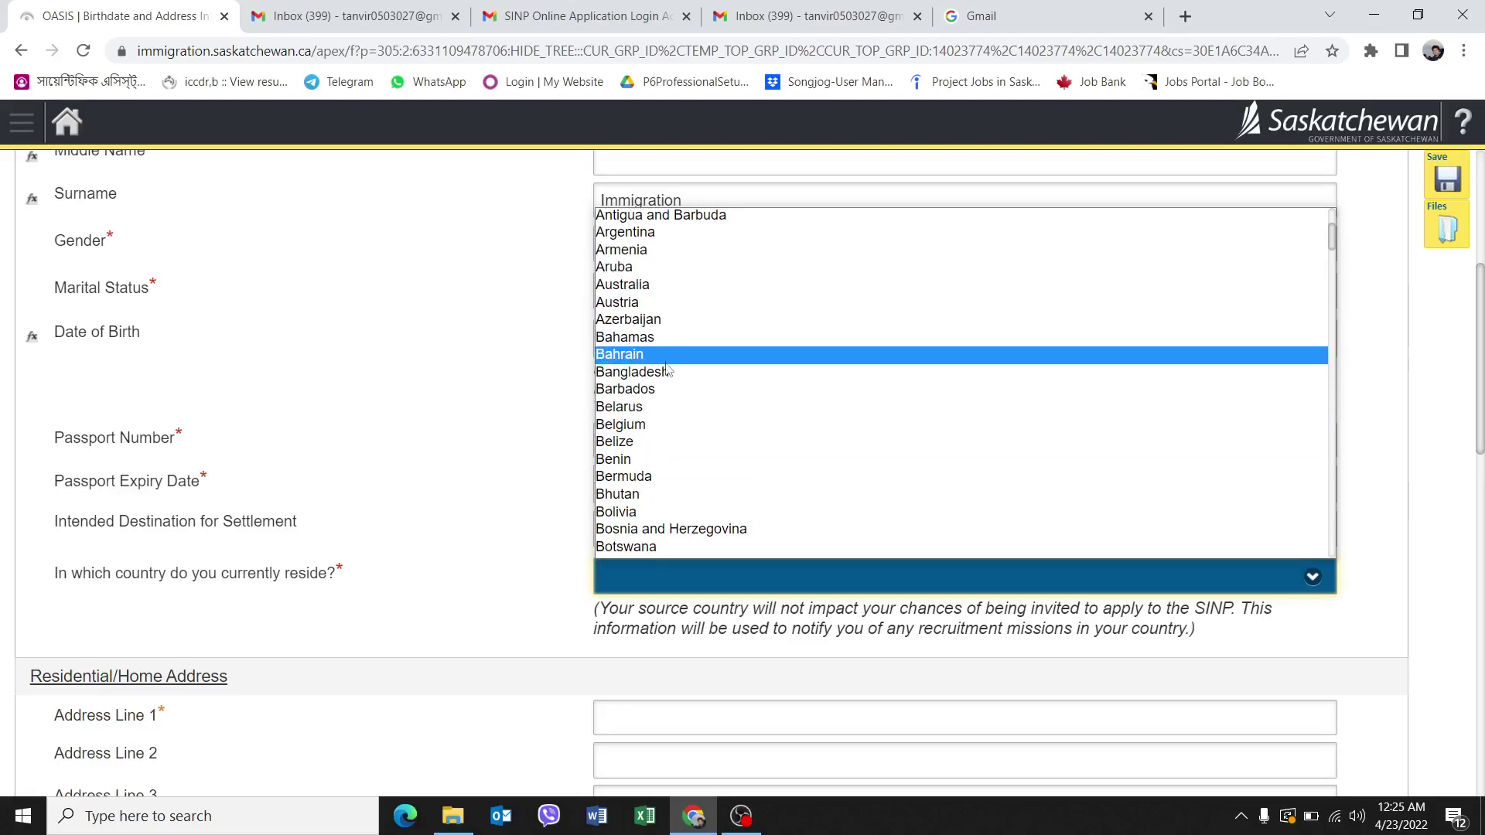
left_click(667, 372)
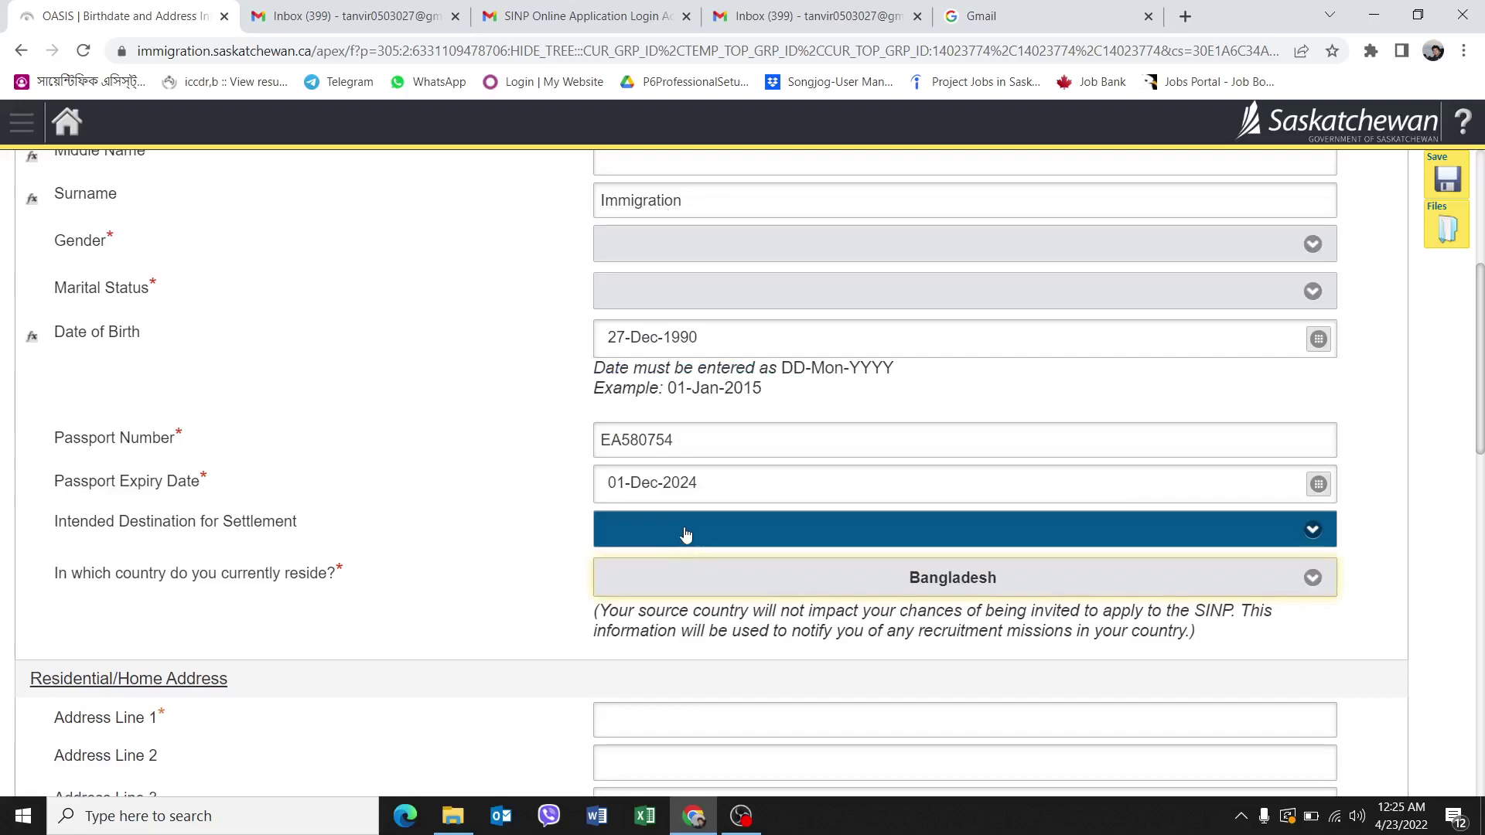
Choose Saskatchewan Landing as the intended destination for settlement.
left_click(684, 542)
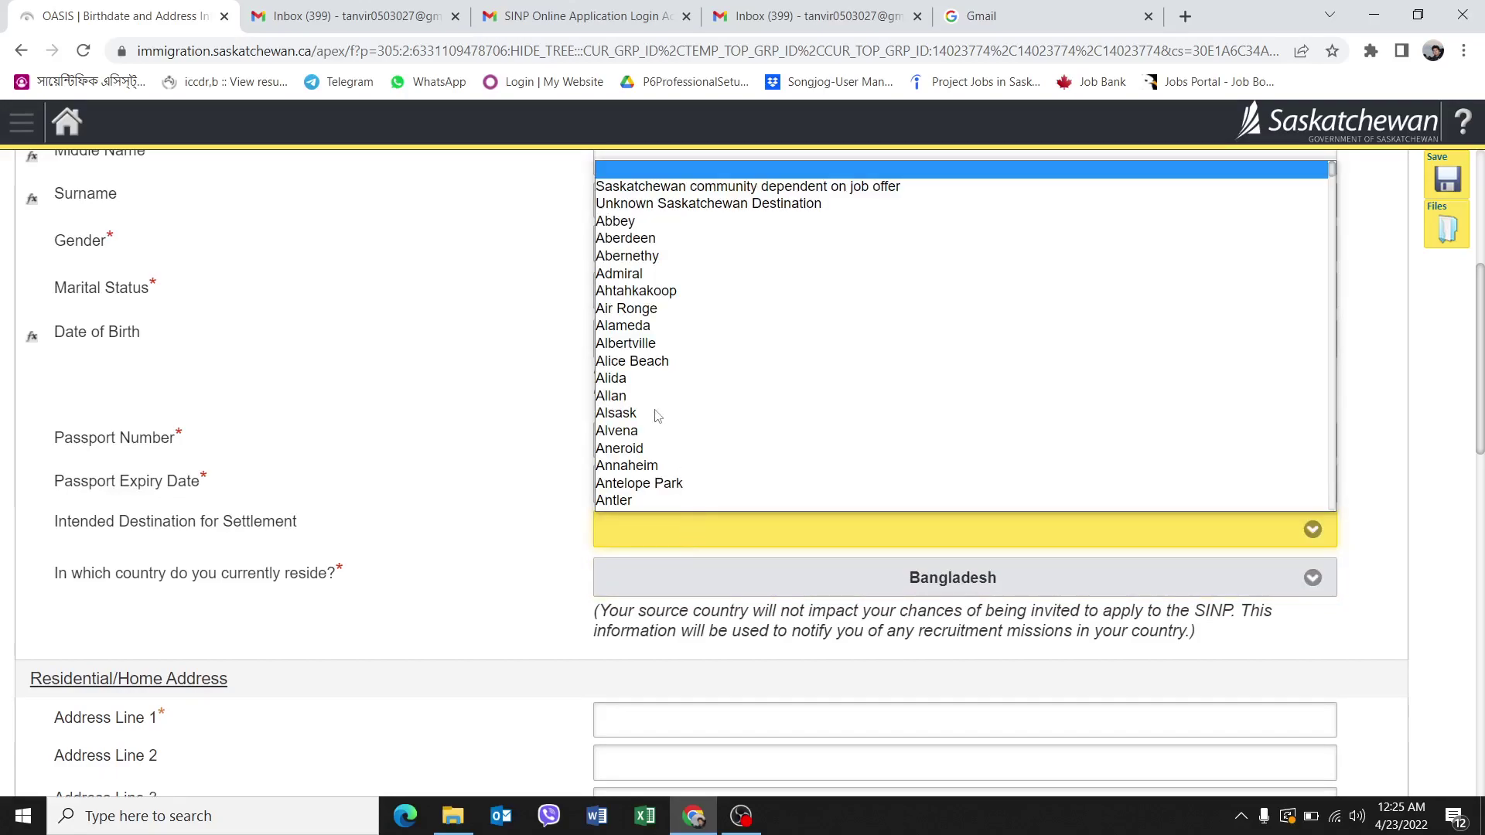
scroll(640, 371, "down", 20)
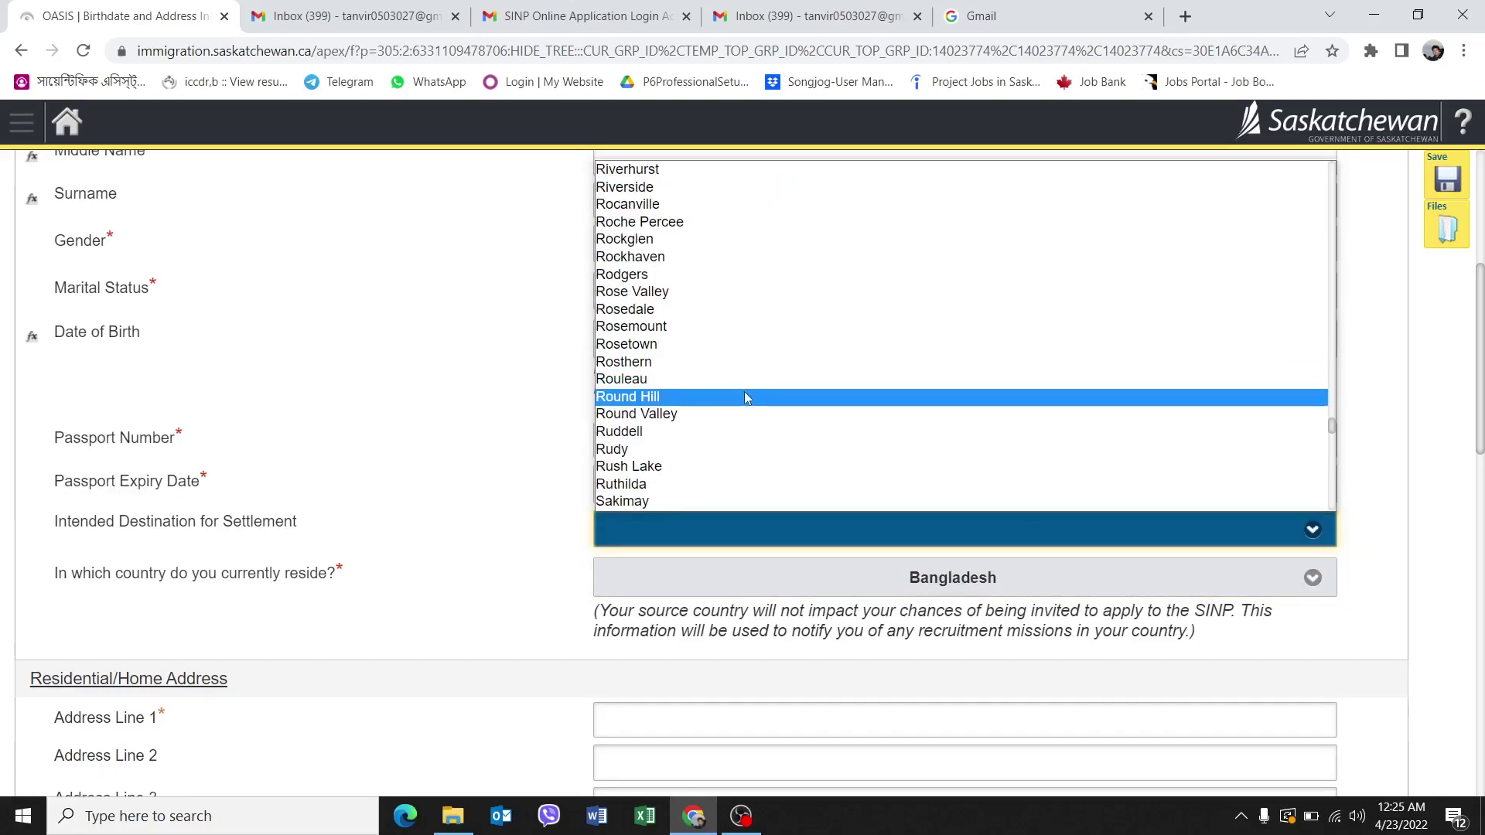
scroll(744, 391, "down", 5)
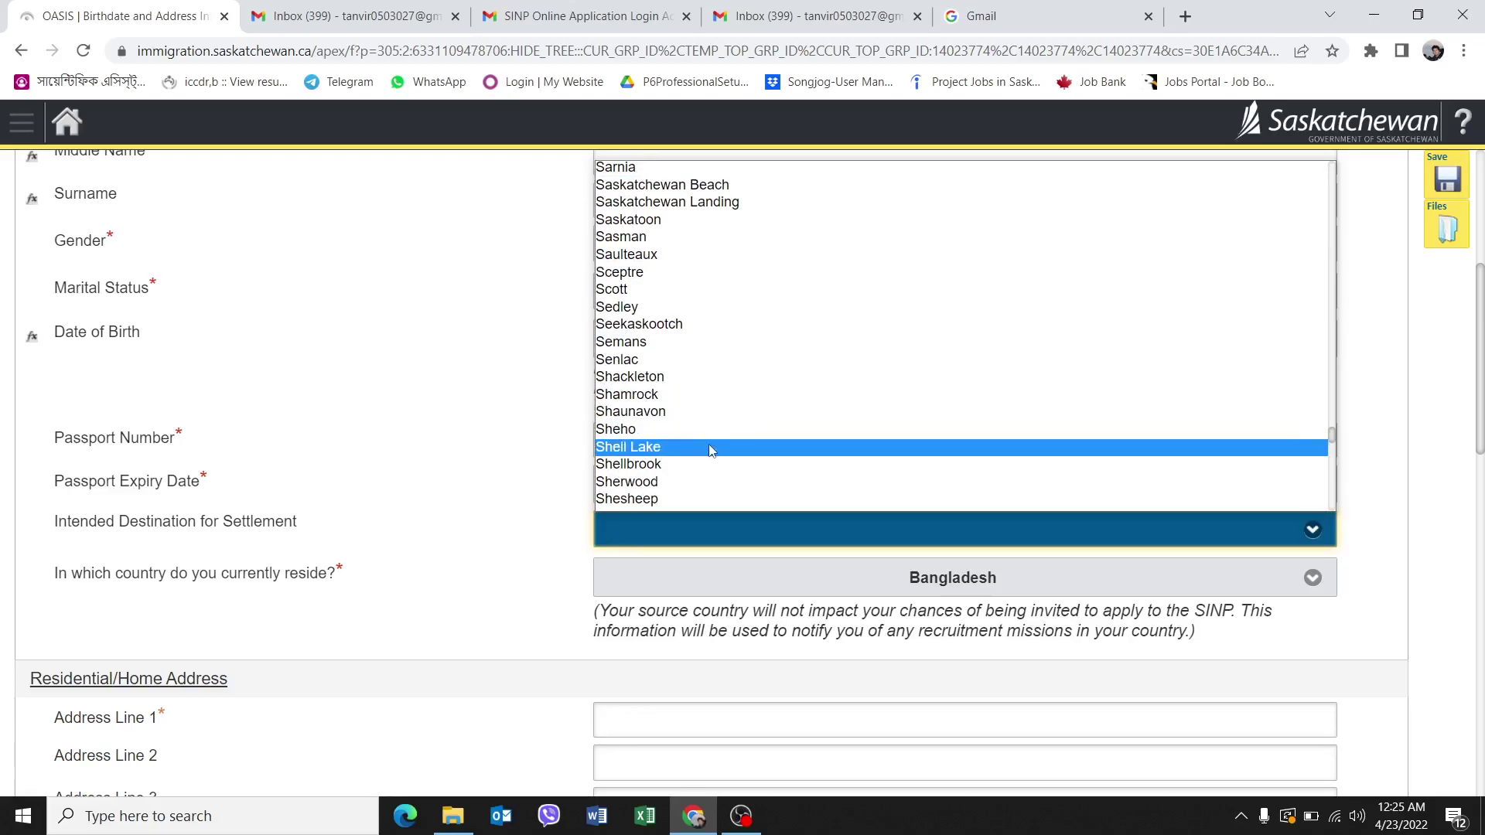
left_click(715, 203)
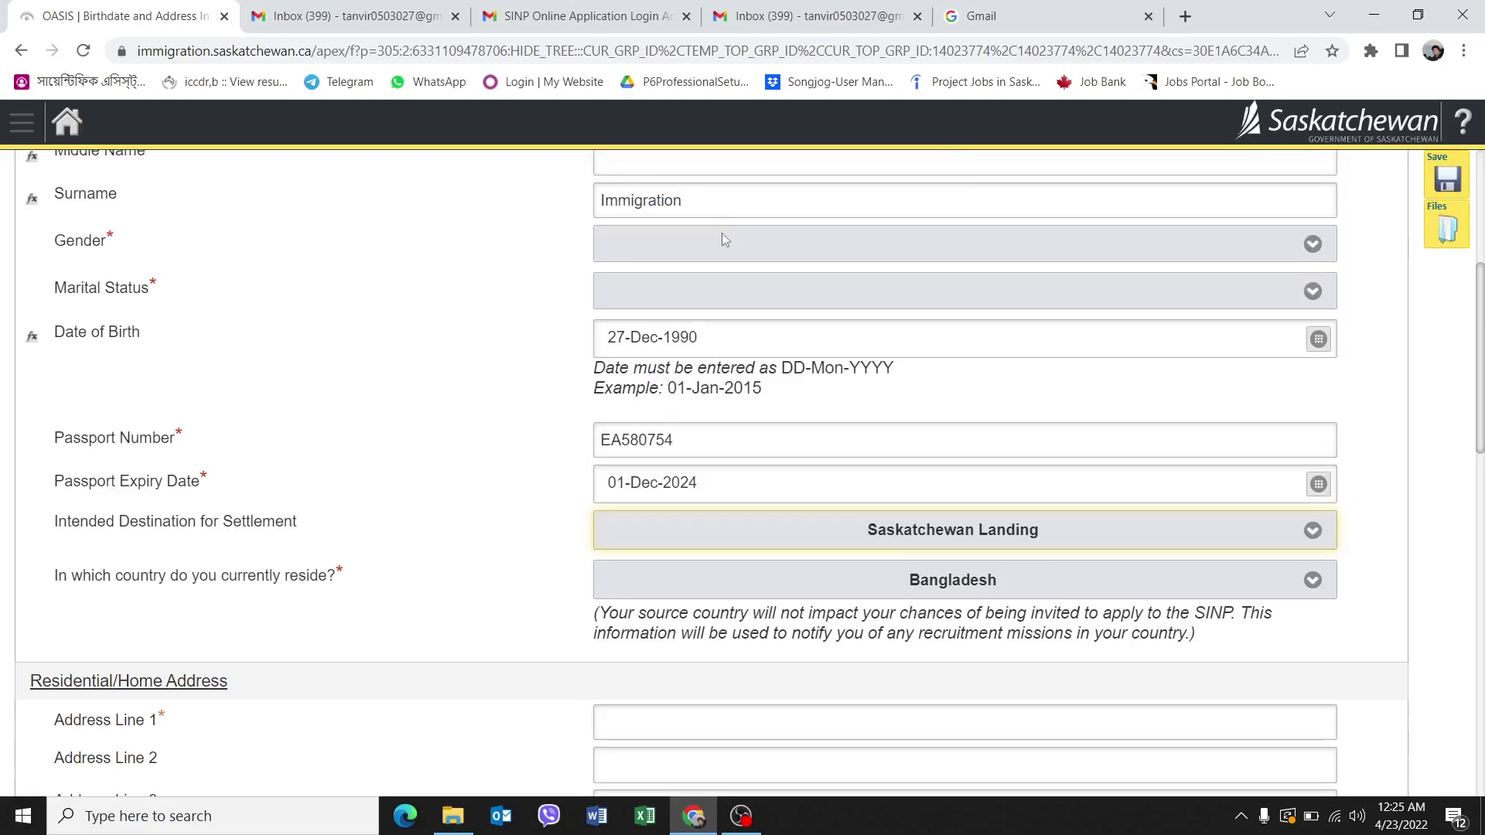
scroll(604, 541, "down", 3)
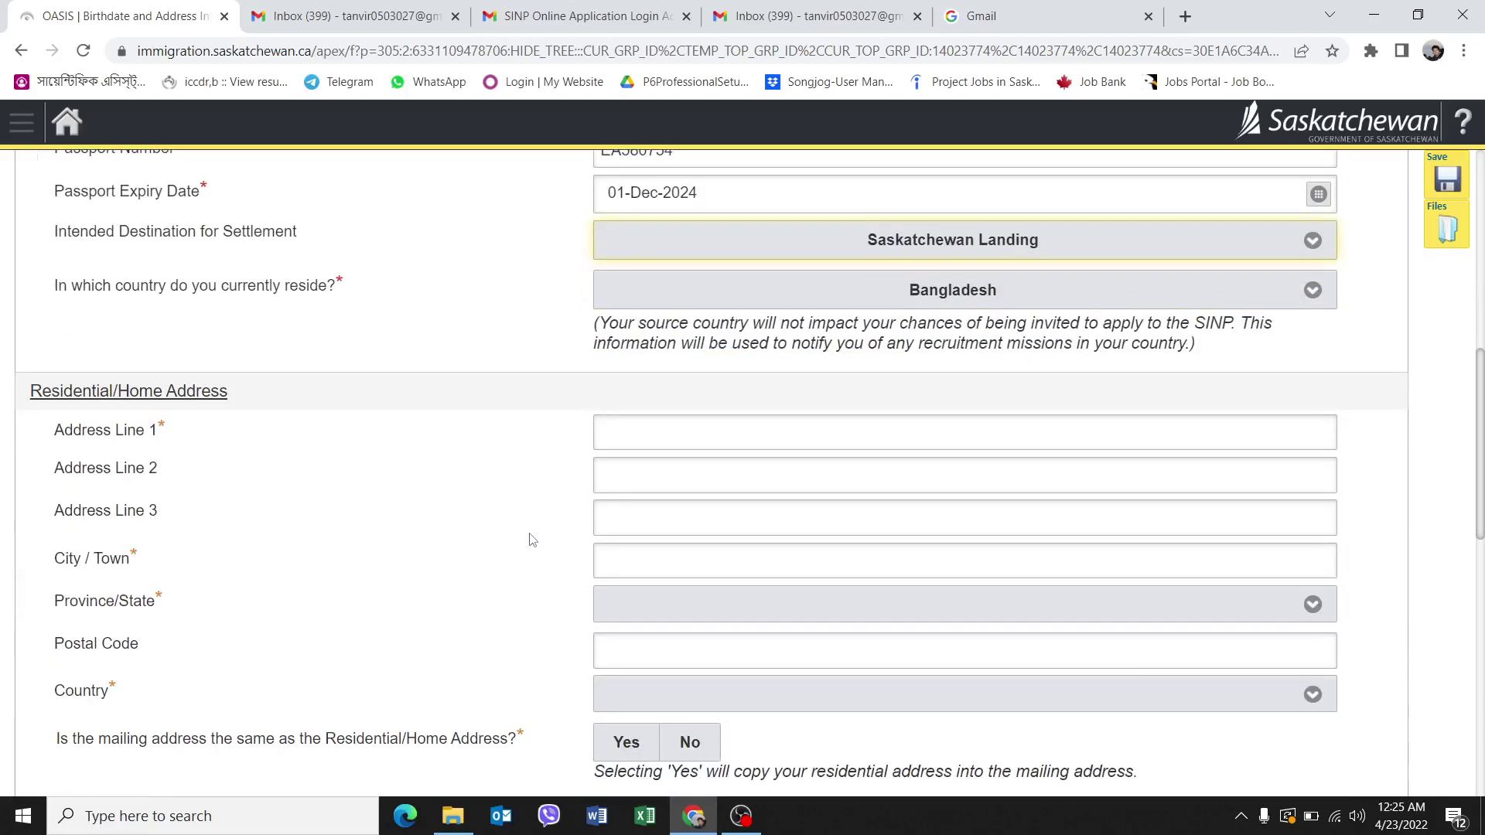
Enter the home address line, city Dhaka, and province International/Outside Canada.
left_click(721, 435)
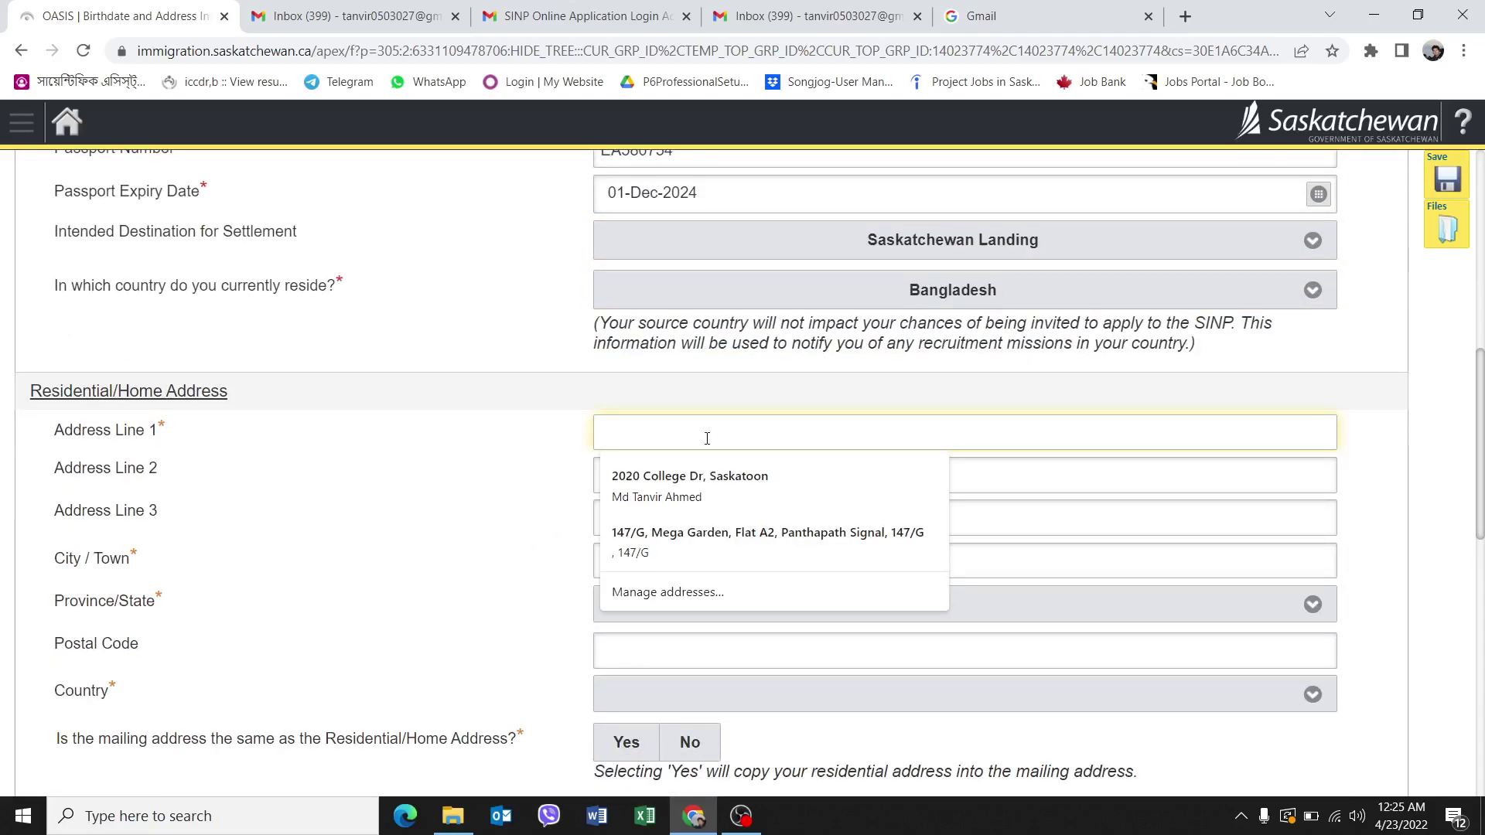
key("Escape")
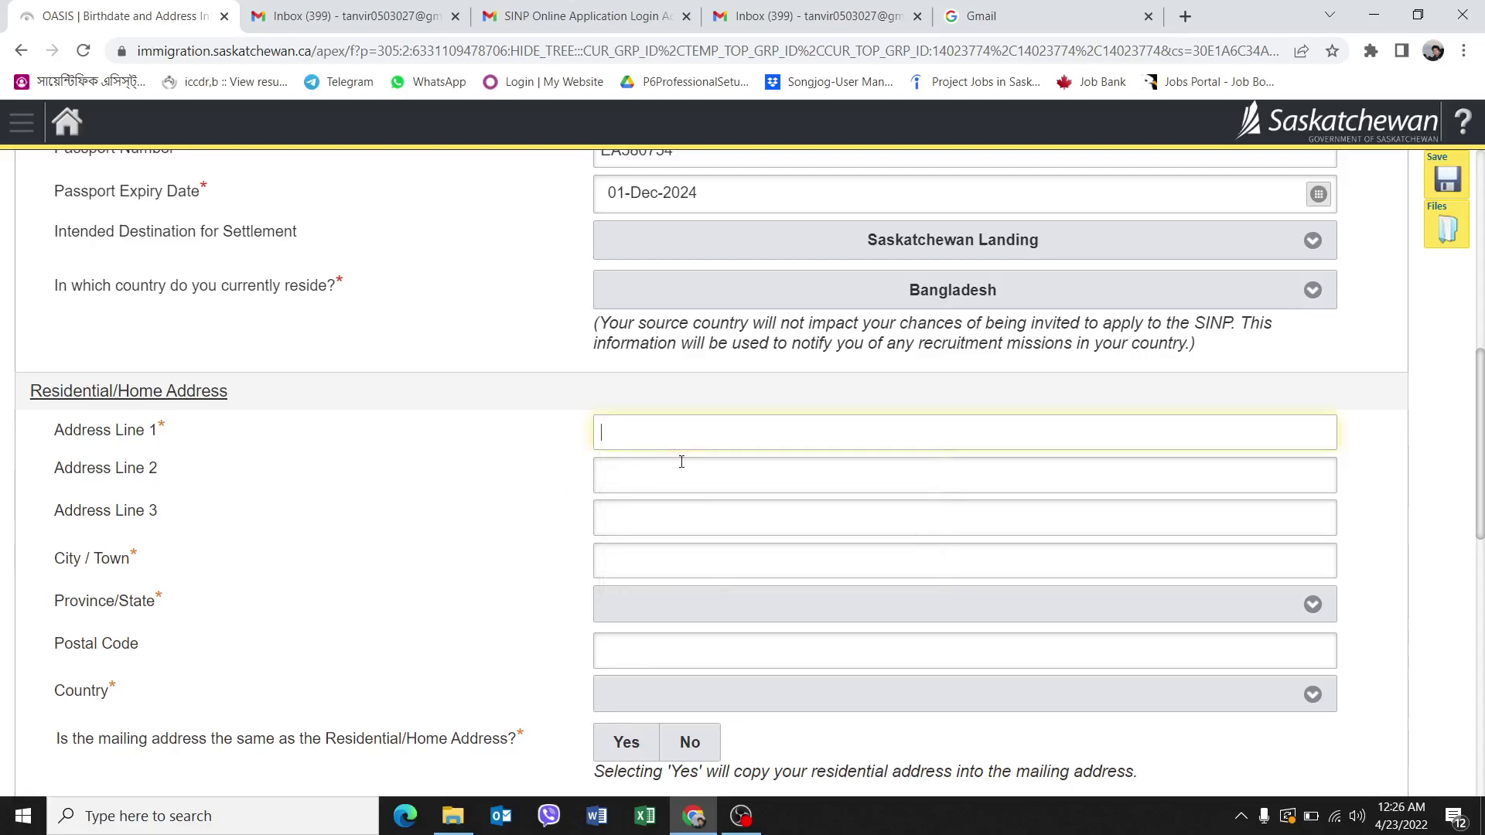
type("Djhakahaka")
left_click(632, 571)
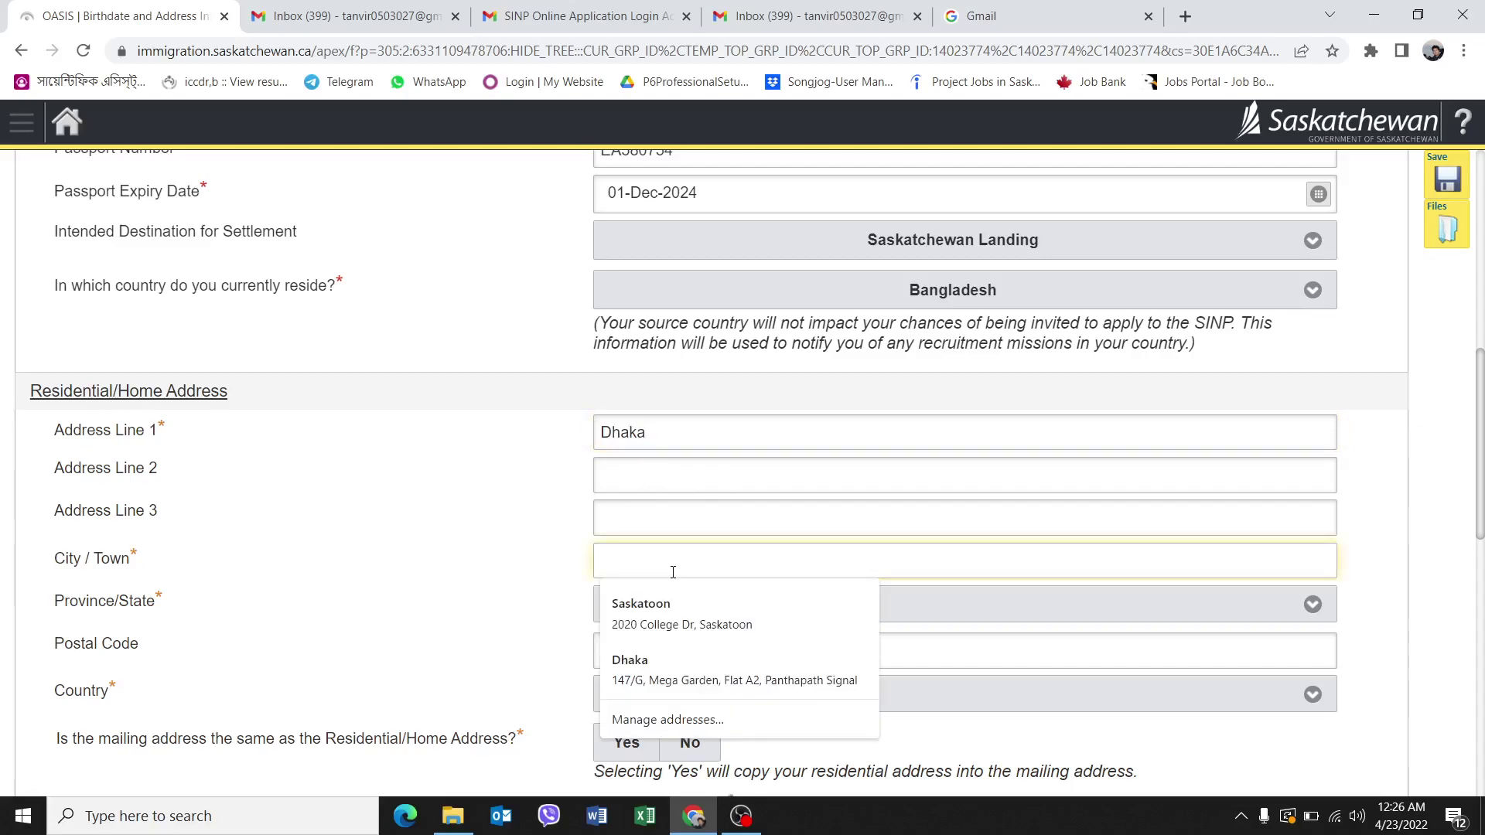
type("Dhaka")
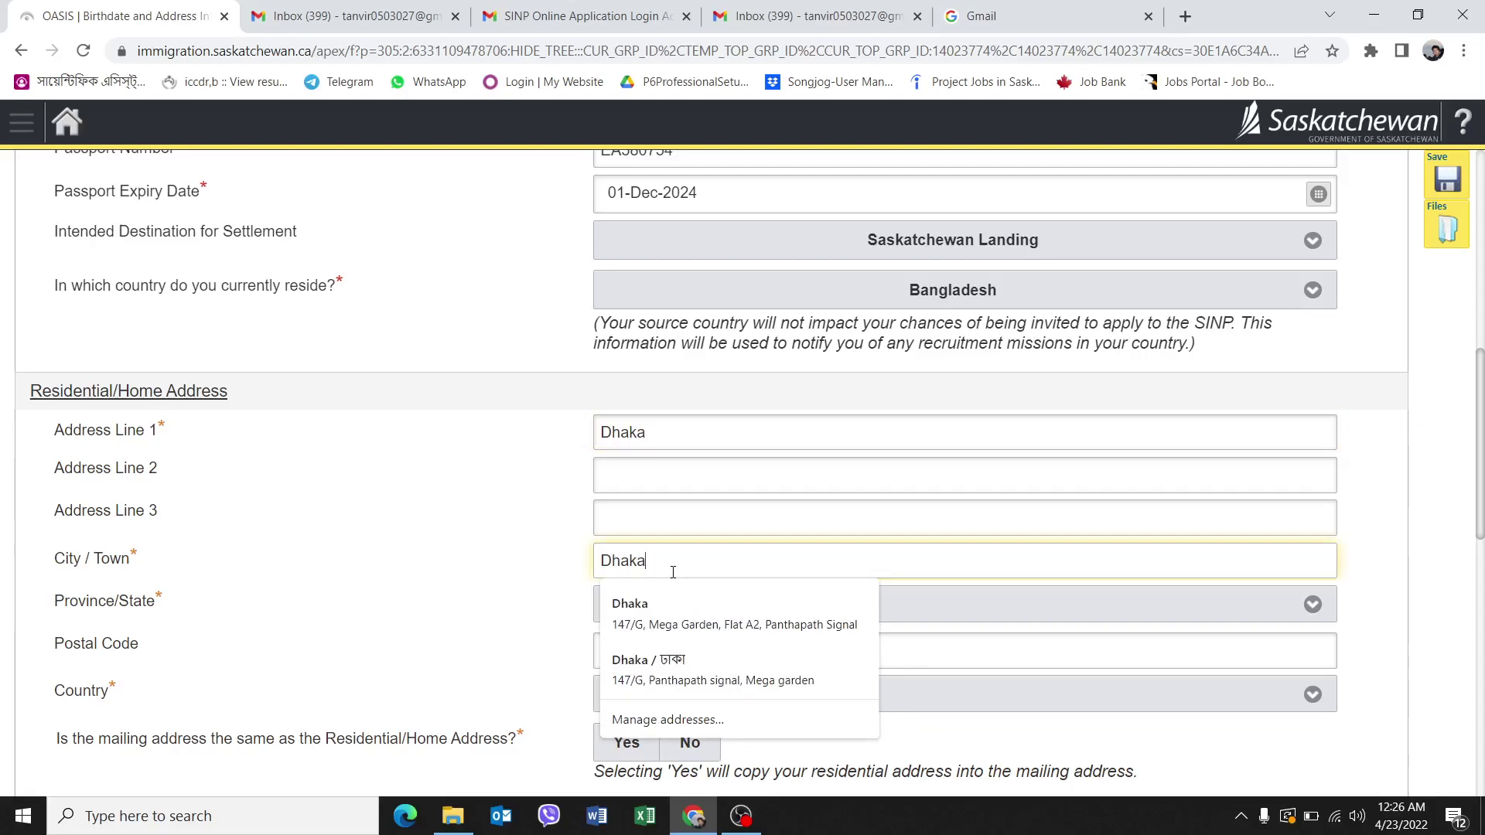
left_click(1394, 557)
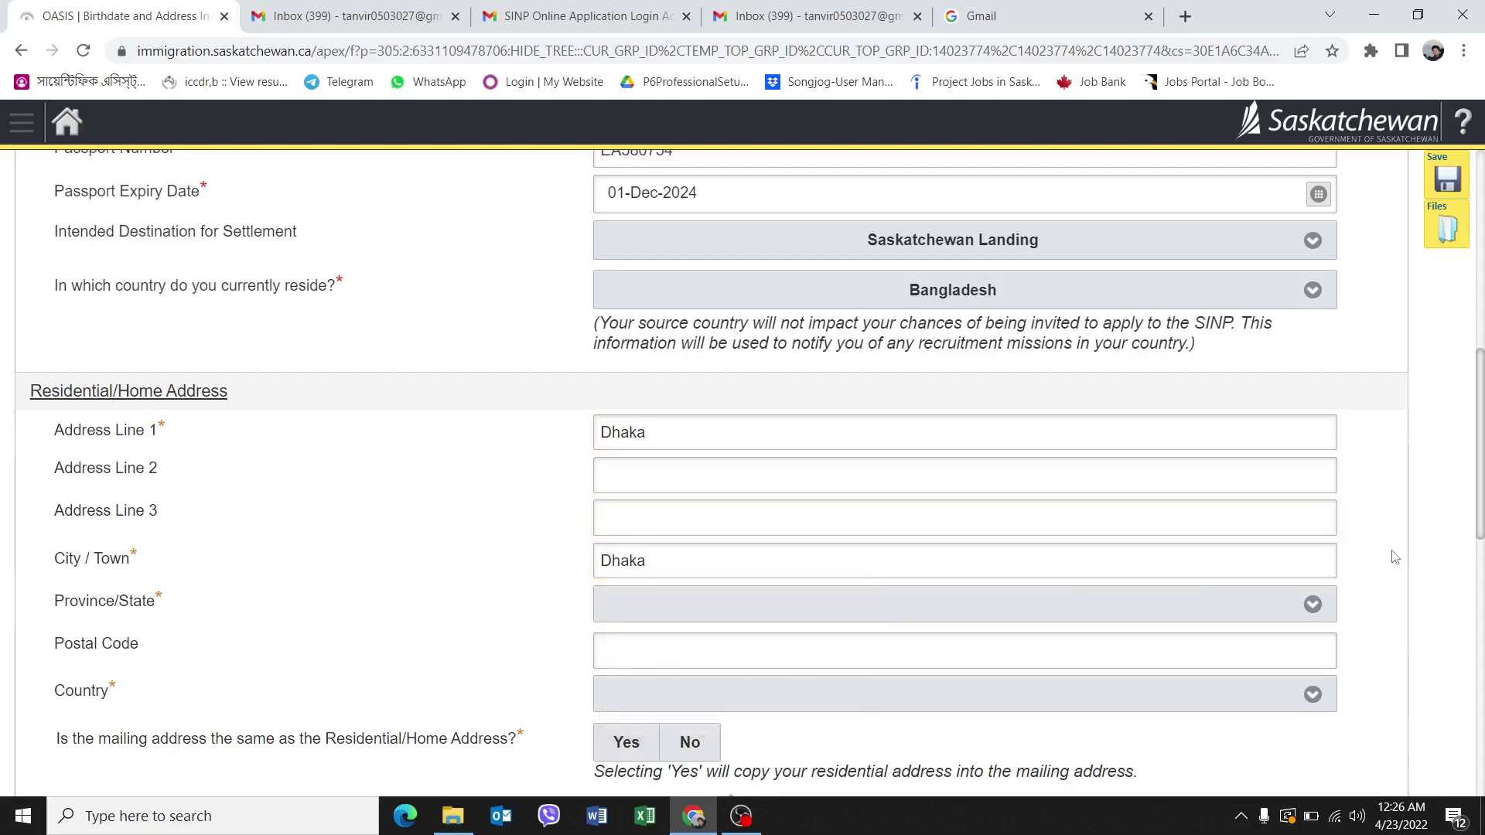
left_click(723, 607)
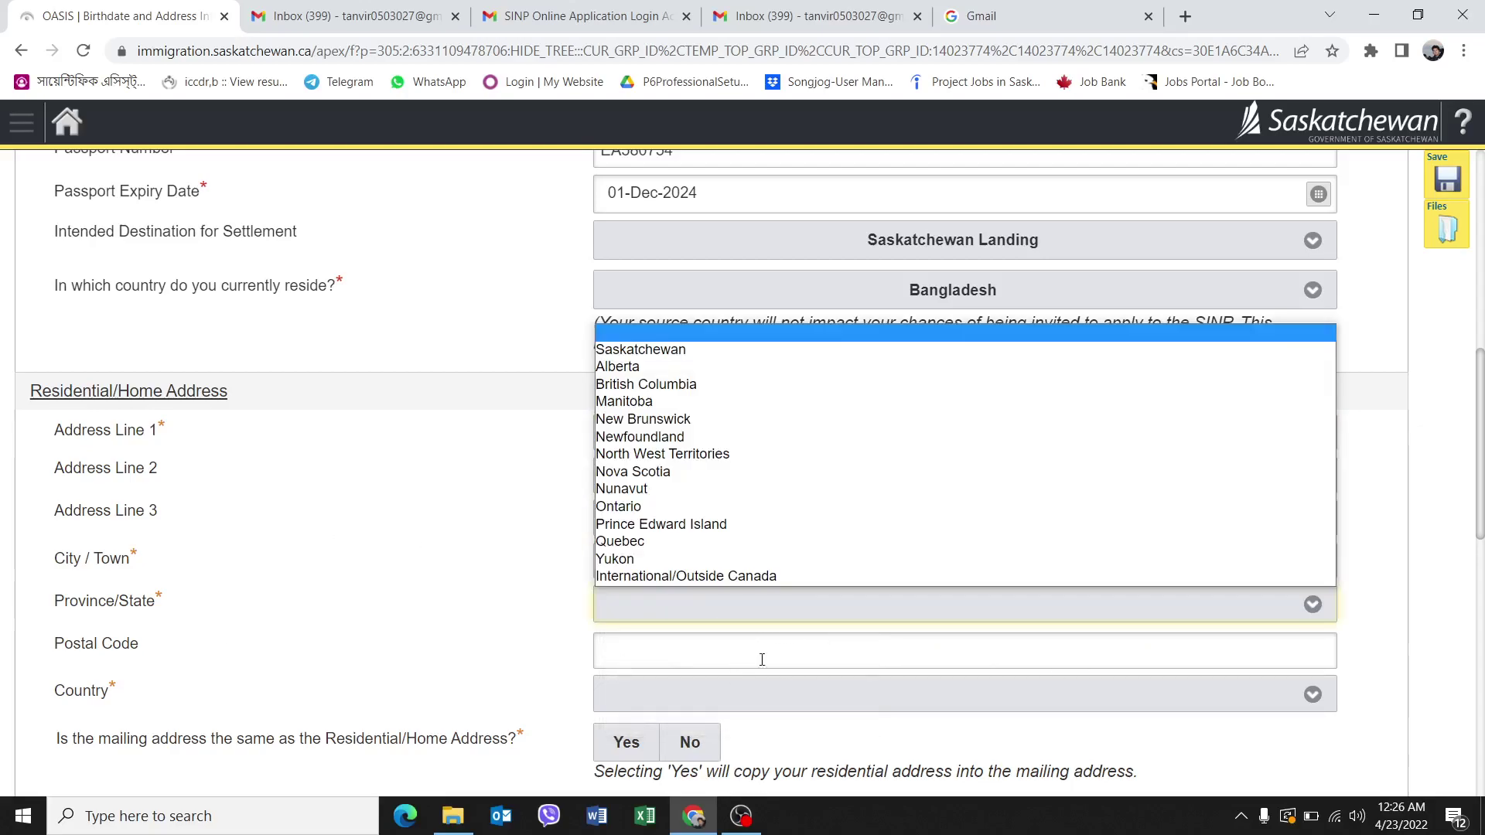
left_click(675, 576)
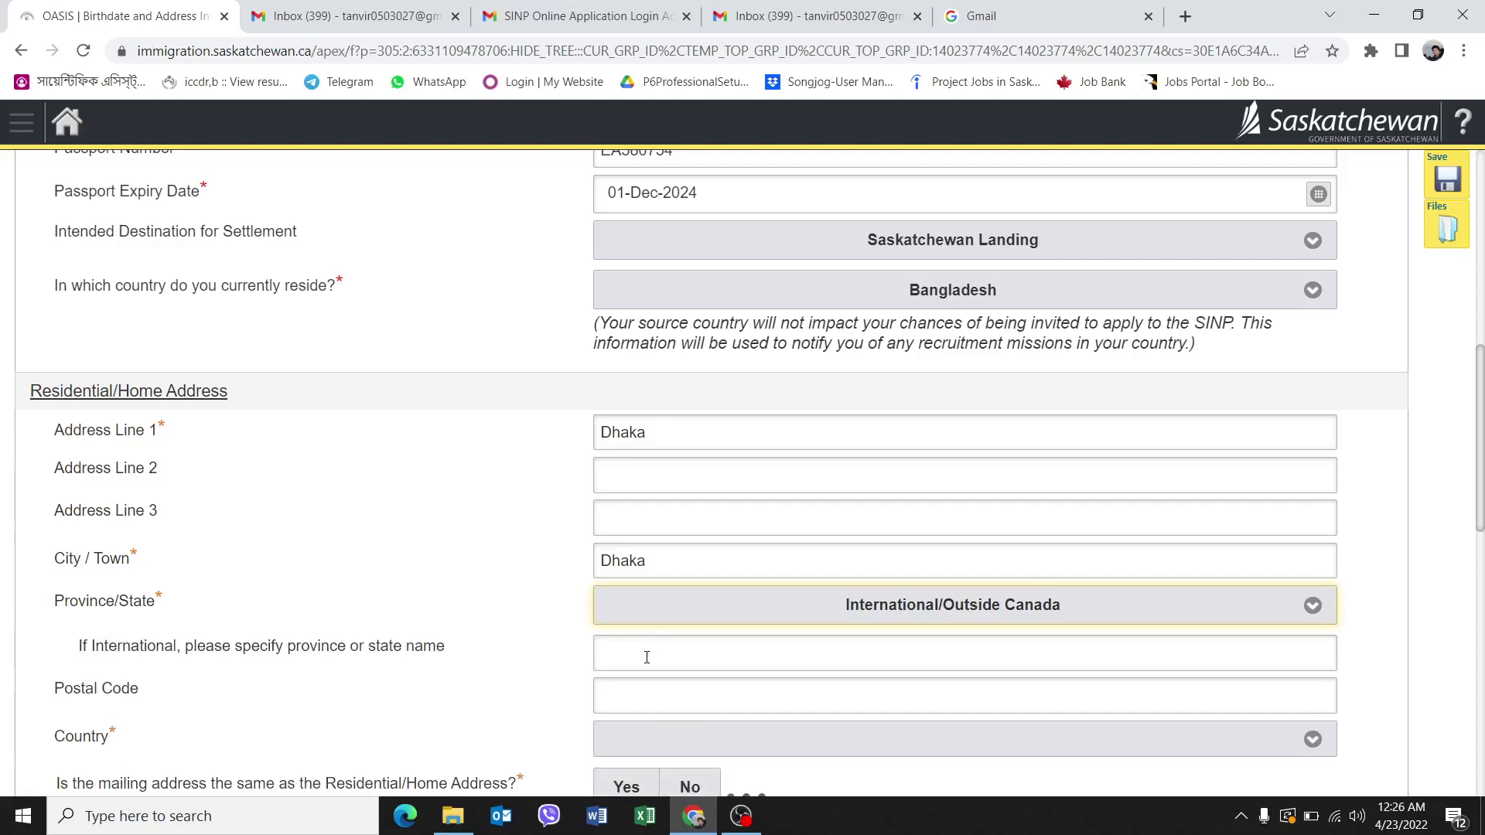
Set the home country to Bangladesh and answer Yes to mailing address same as home.
scroll(649, 656, "down", 1)
scroll(580, 615, "down", 1)
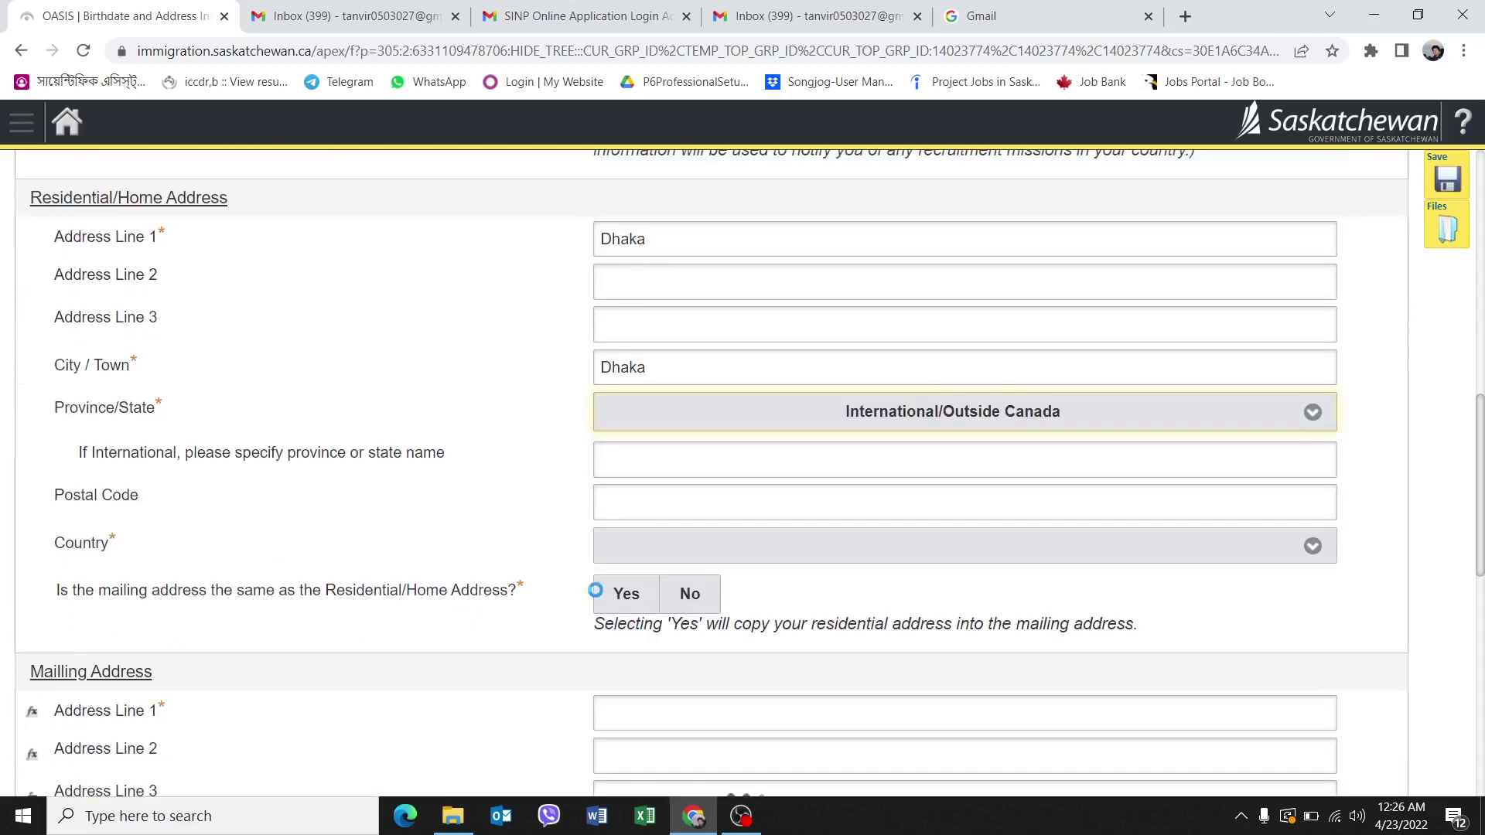
left_click(670, 557)
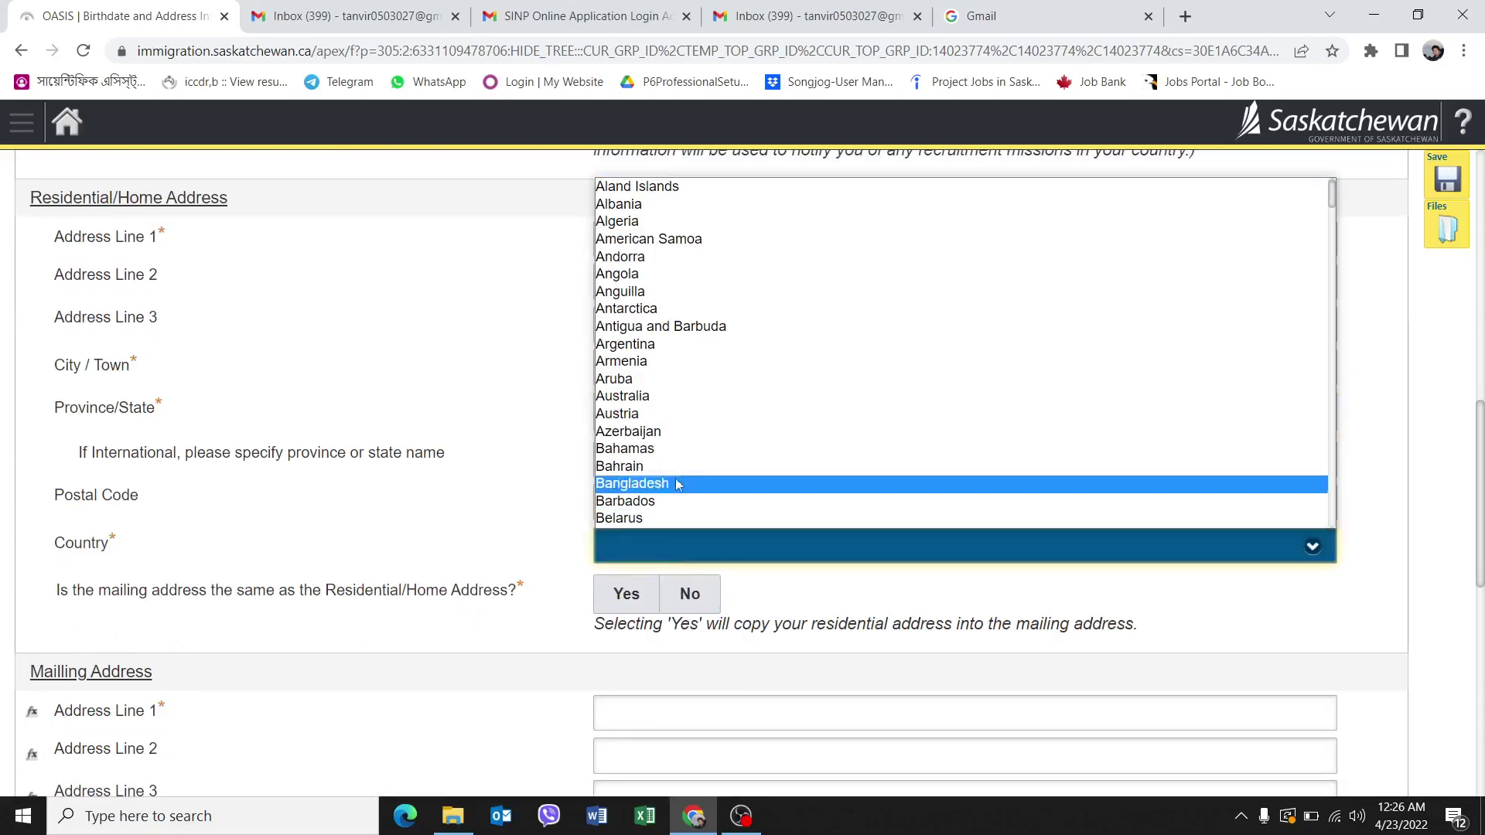
left_click(661, 489)
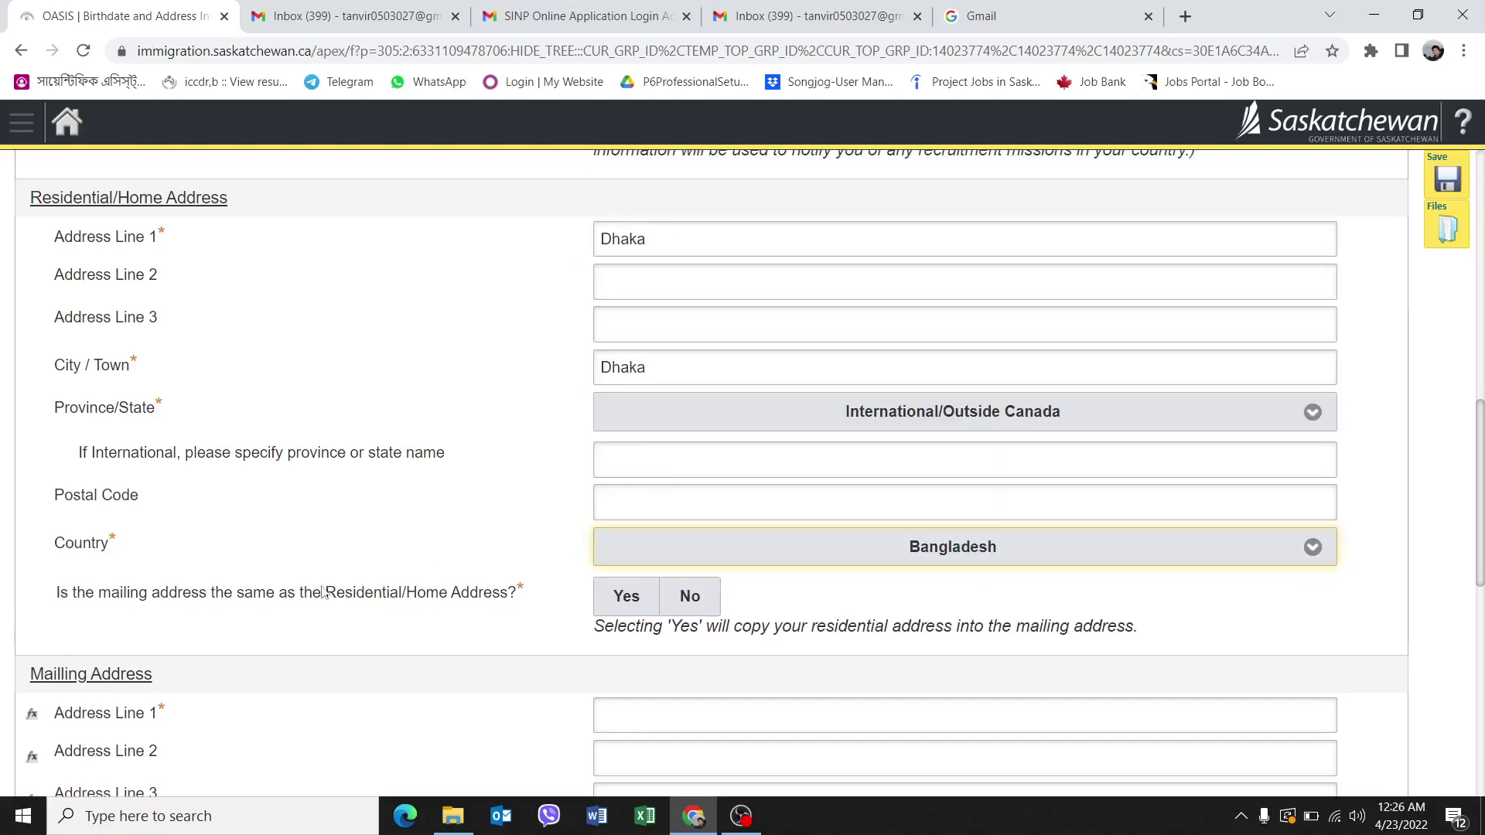
left_click(639, 608)
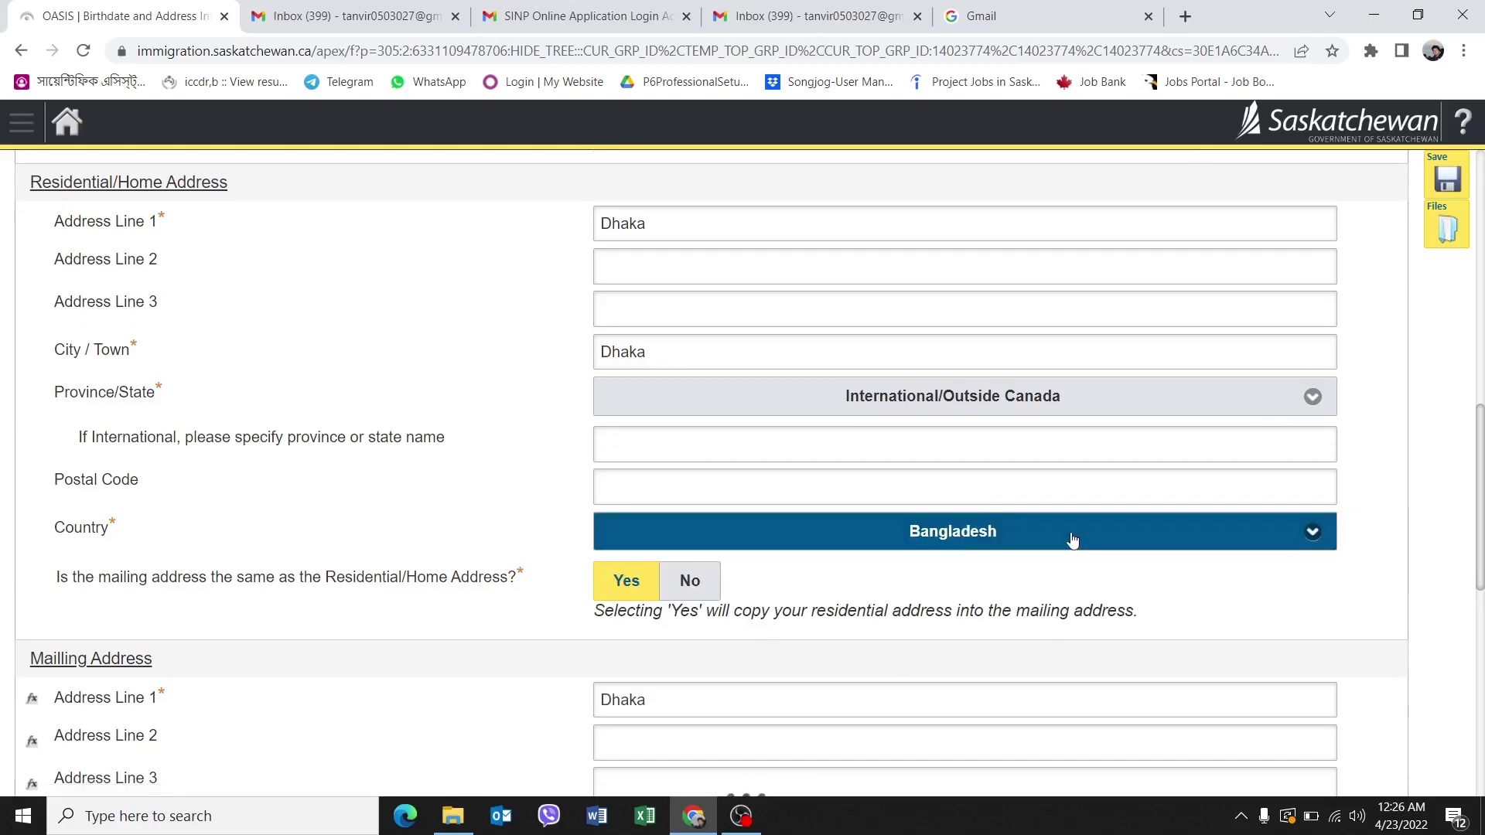
Select the 'I am a skilled worker…' applicant option.
scroll(879, 534, "down", 2)
scroll(880, 534, "down", 3)
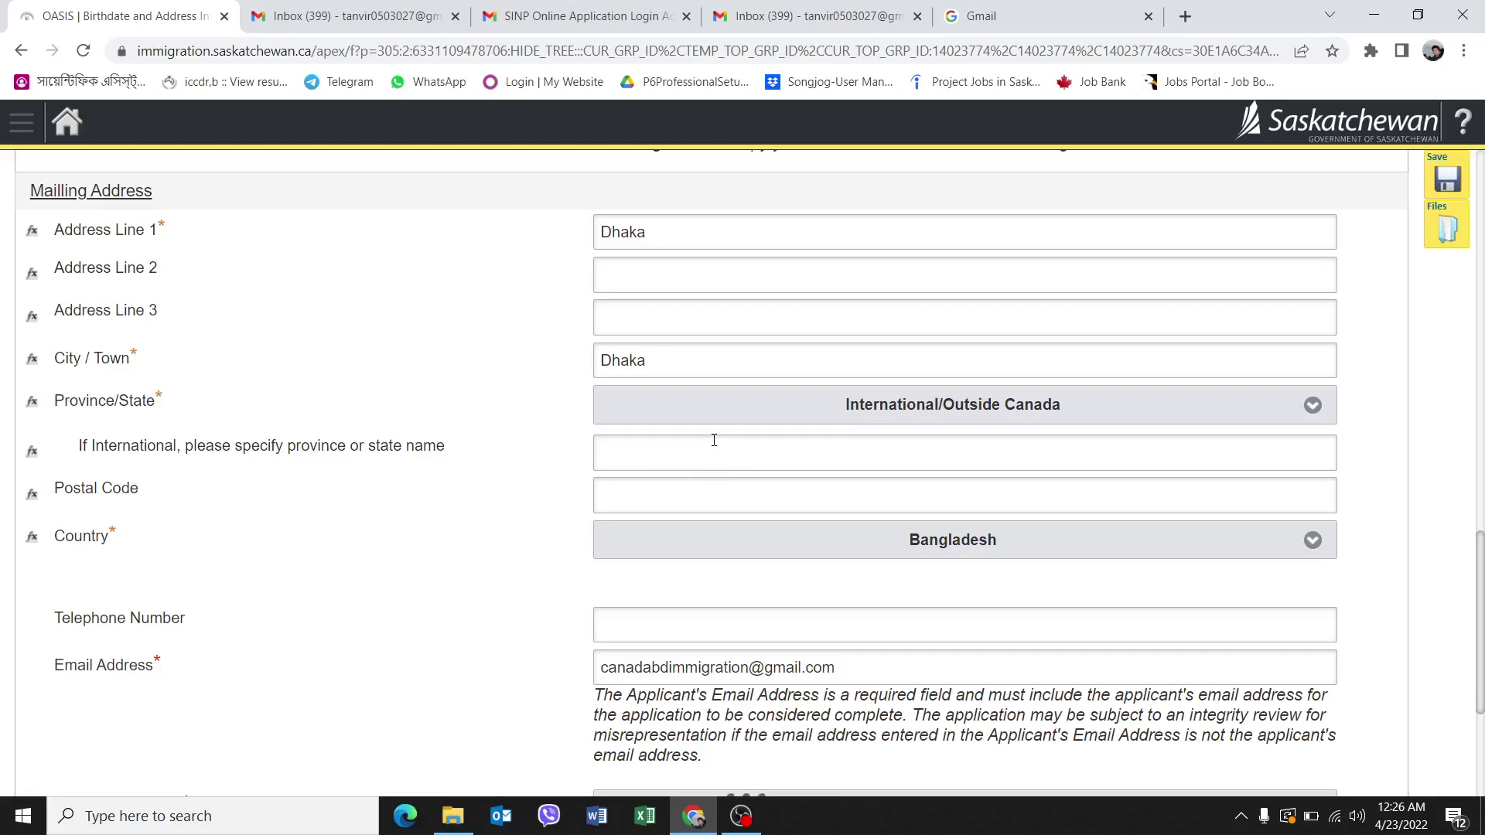
scroll(714, 441, "up", 1)
scroll(783, 451, "down", 3)
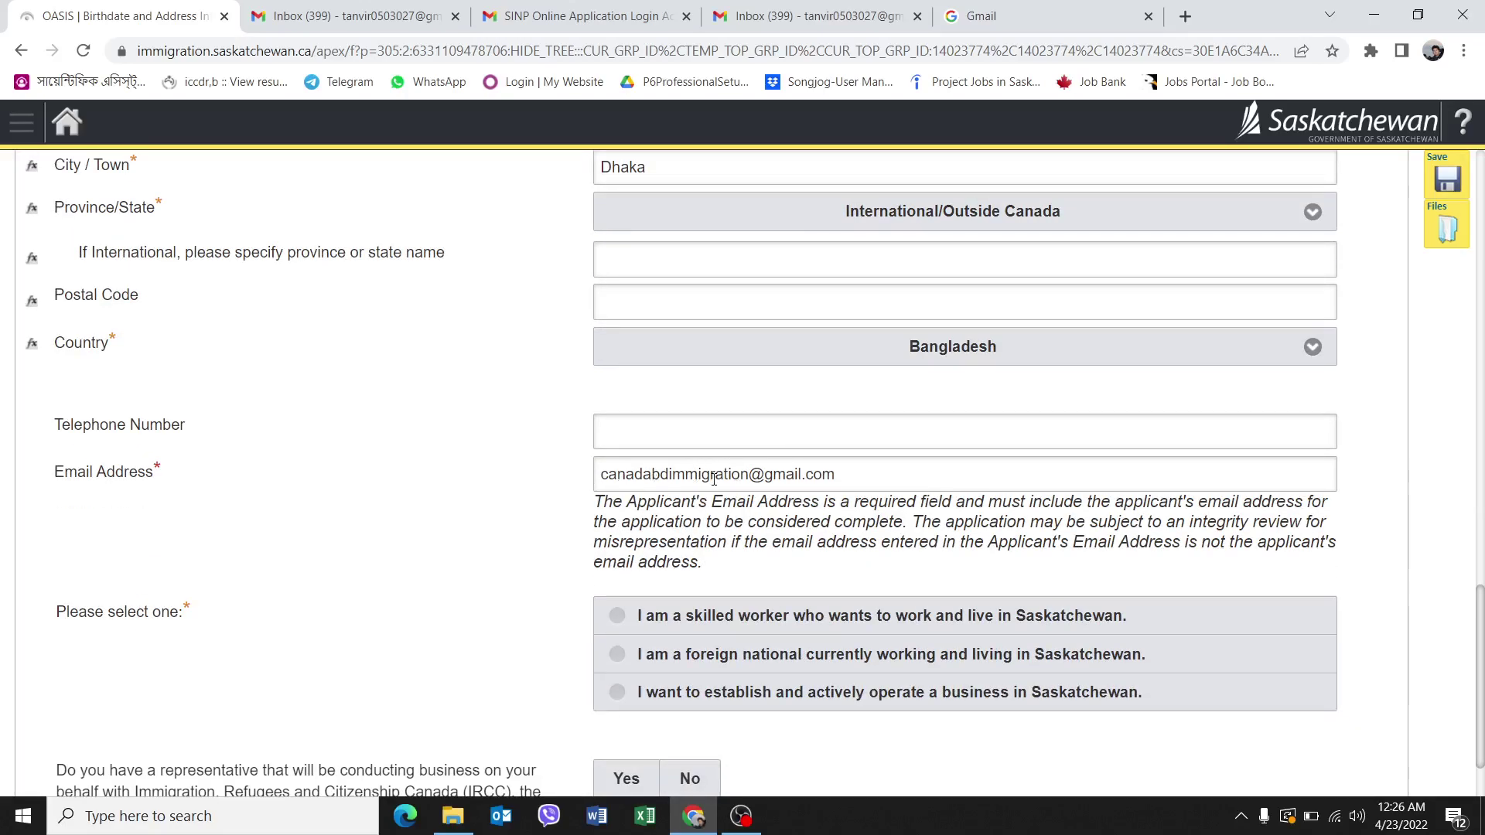
scroll(576, 542, "down", 1)
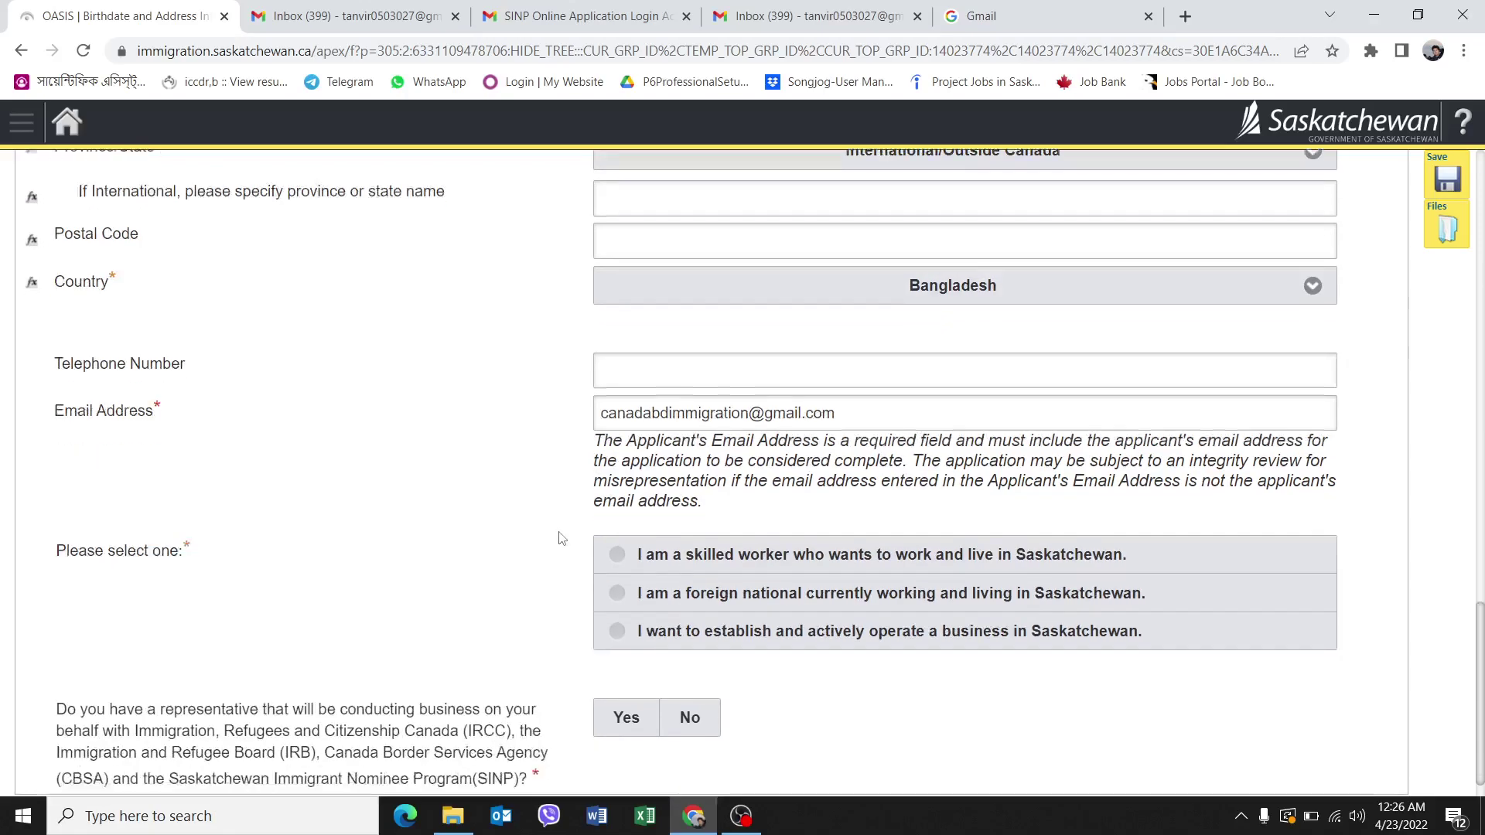
left_click(882, 529)
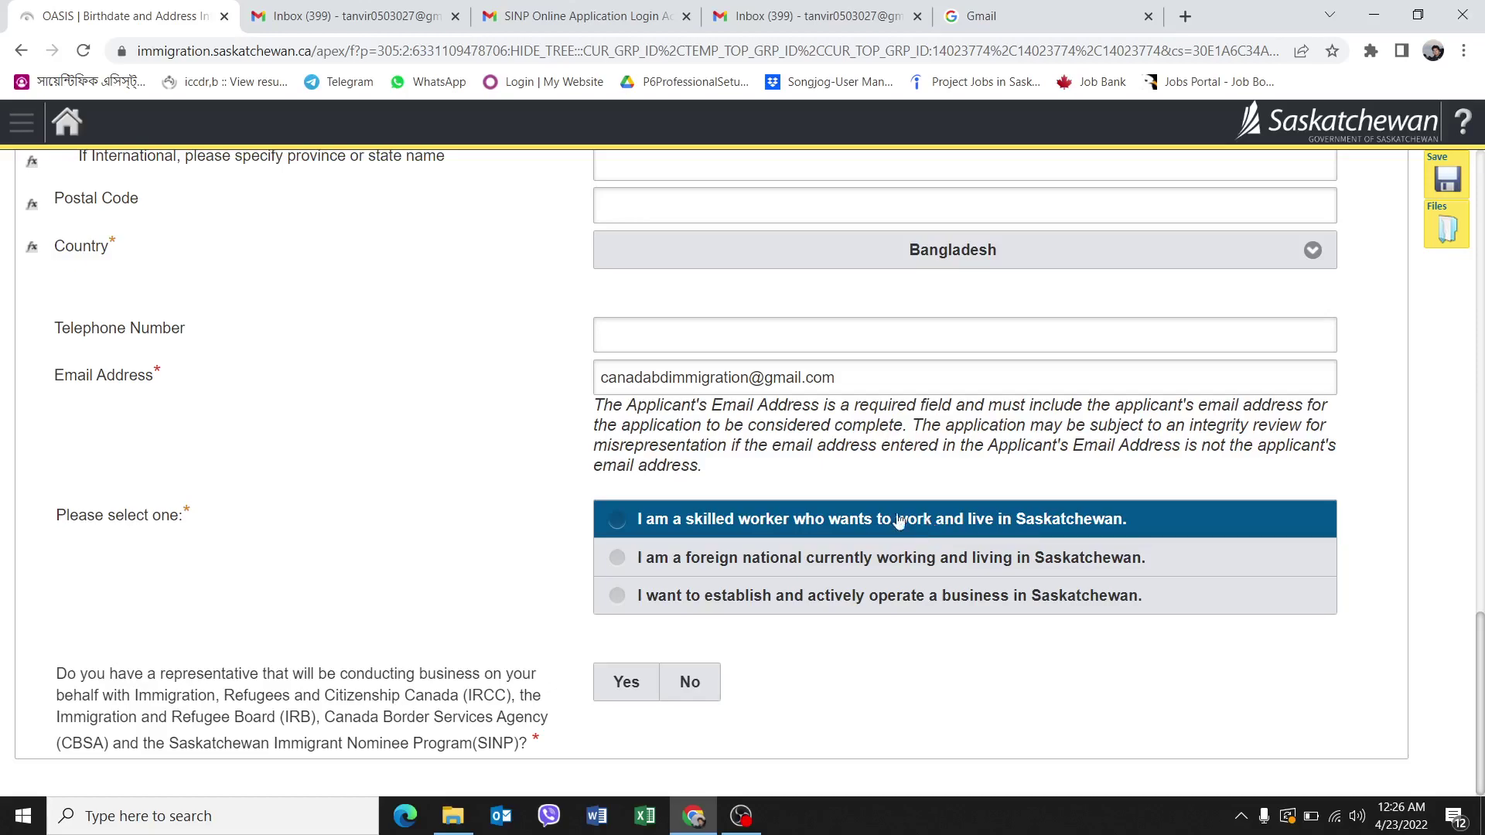
left_click(618, 526)
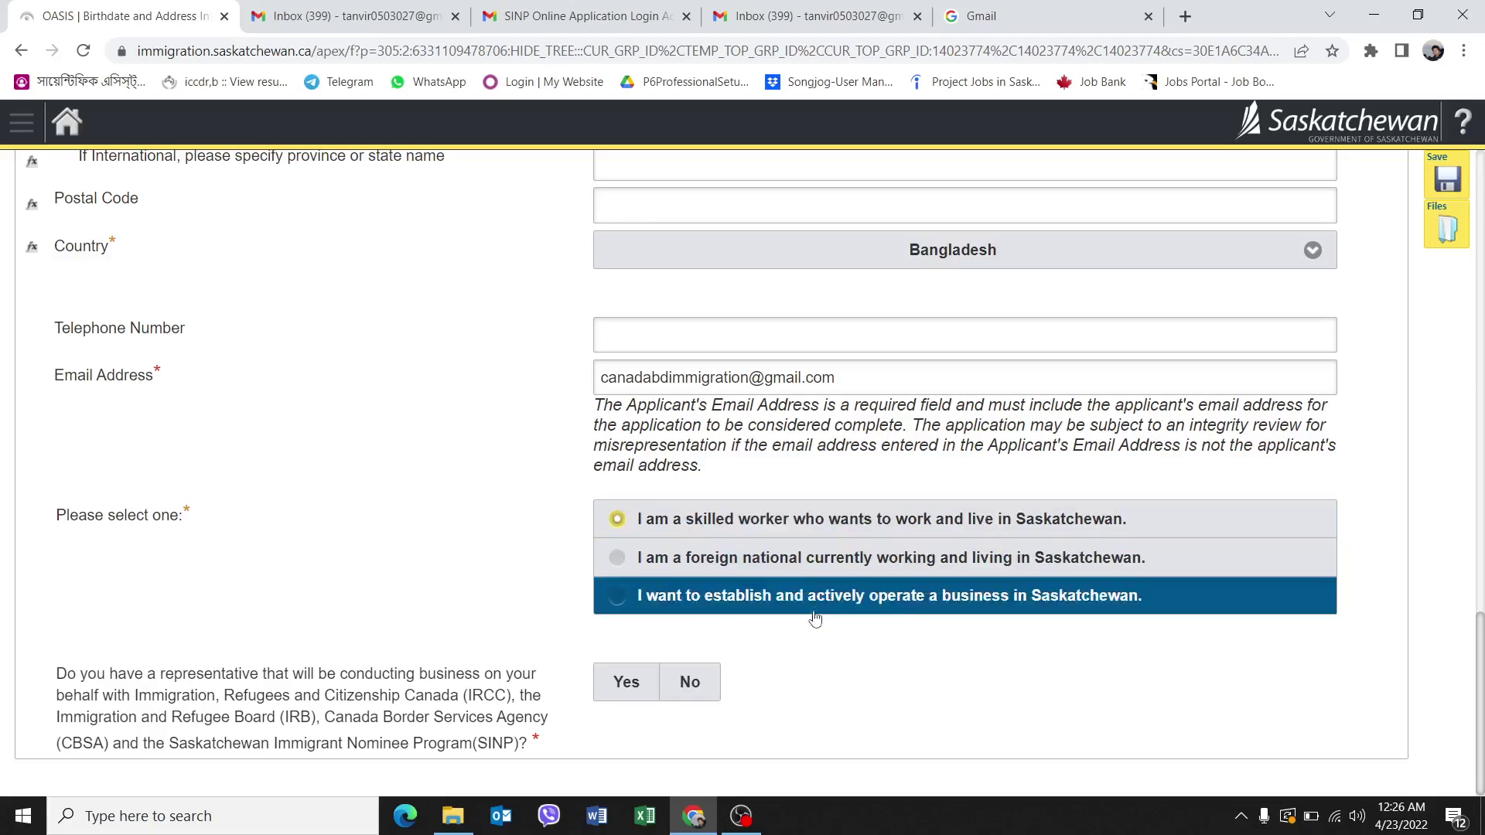
Answer No to having a representative conduct business on the applicant's behalf.
scroll(541, 556, "down", 1)
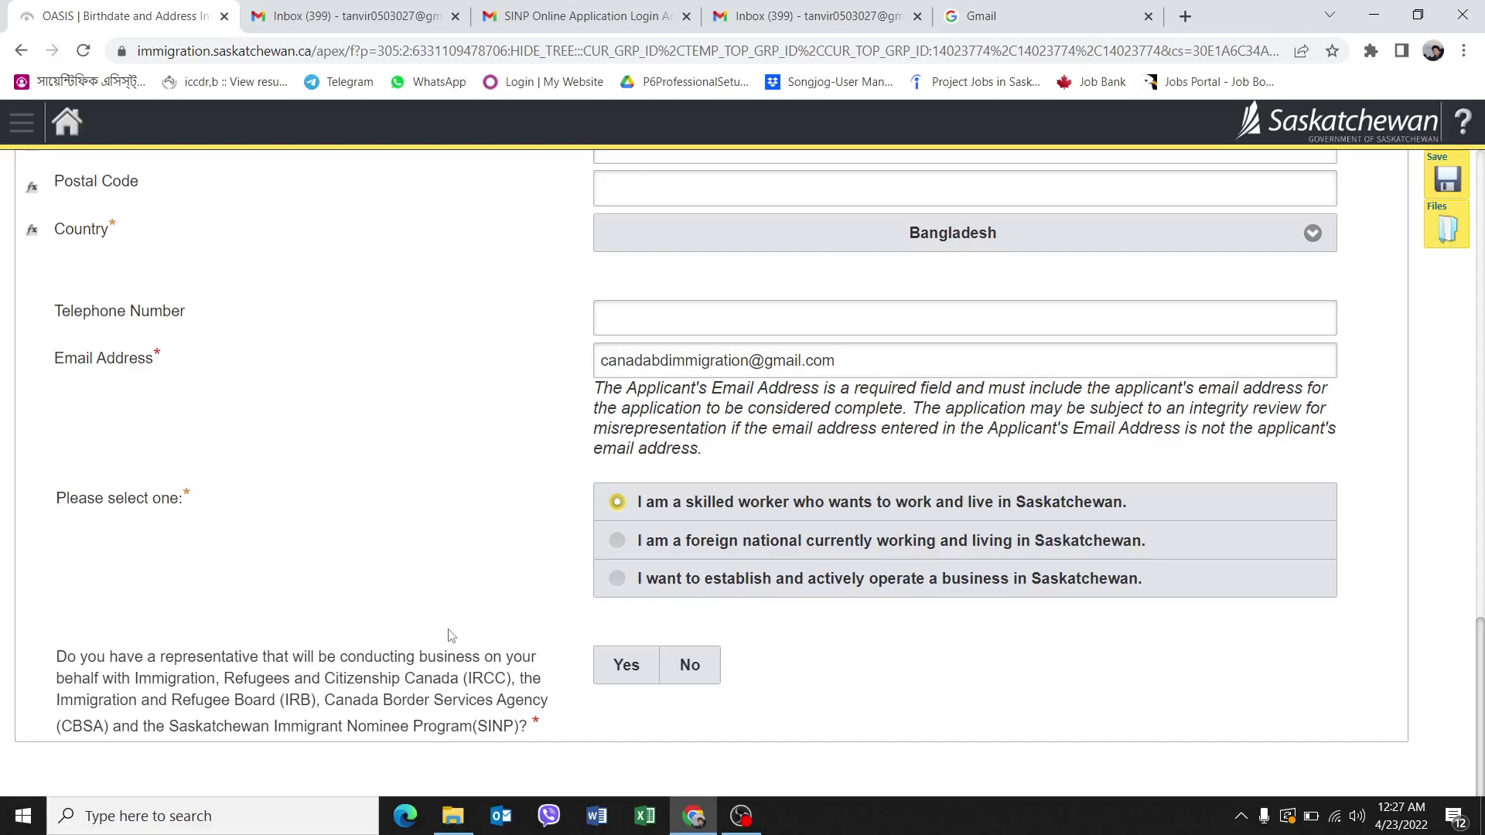
left_click(710, 677)
left_click(696, 678)
left_click(691, 668)
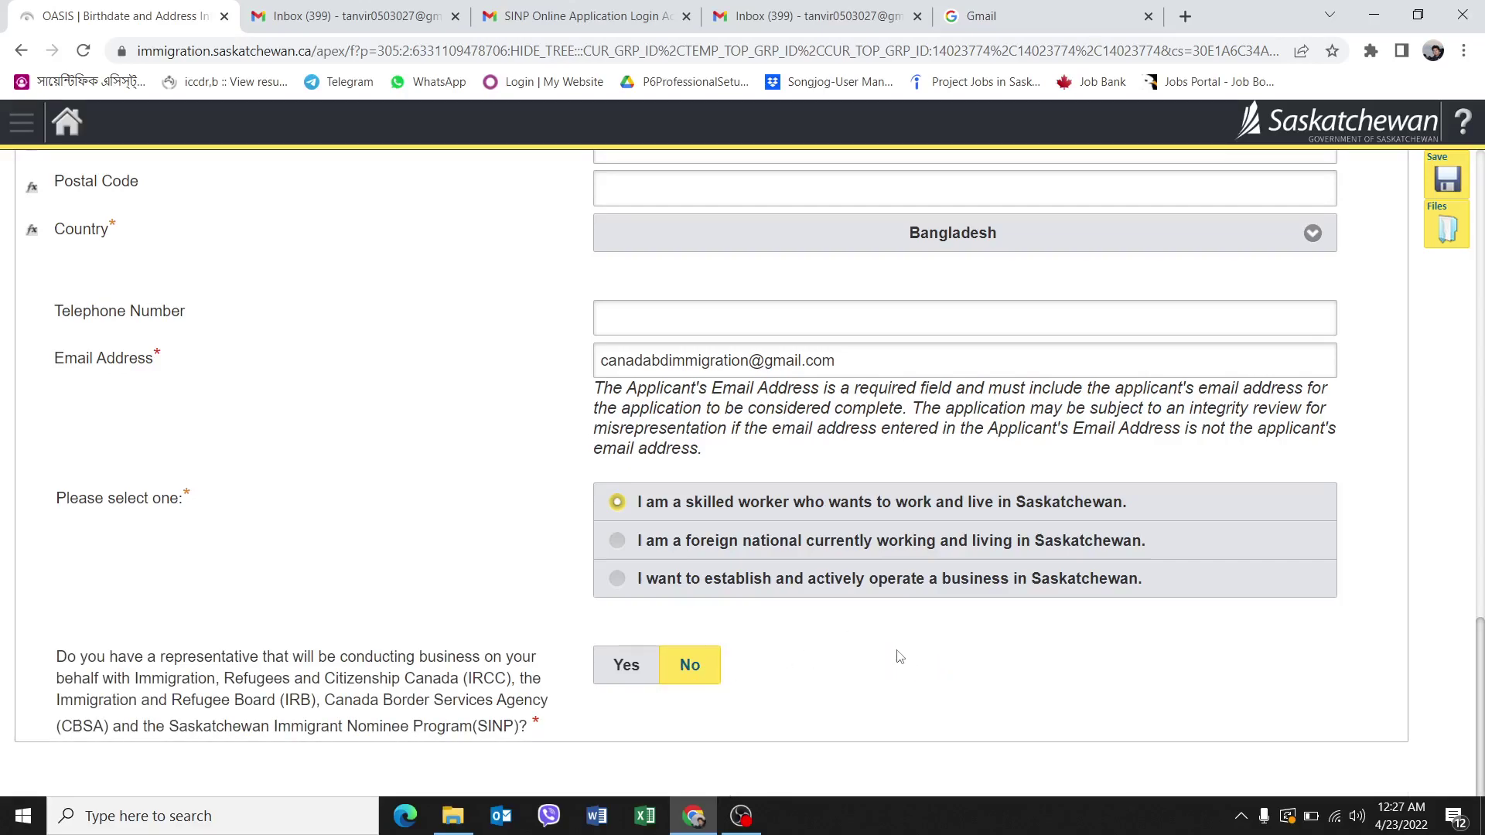
scroll(1278, 653, "up", 7)
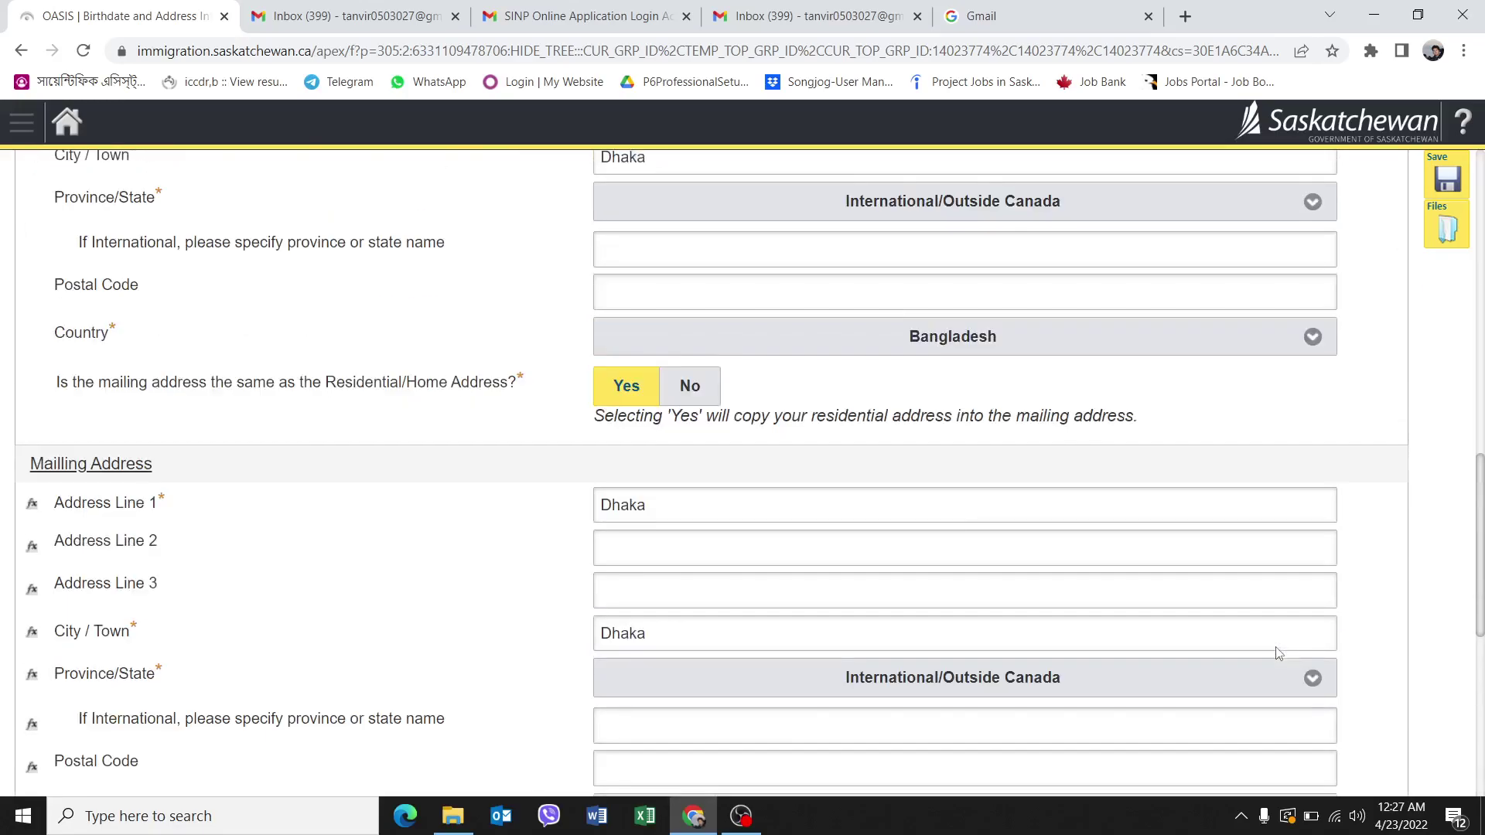
scroll(1278, 654, "up", 14)
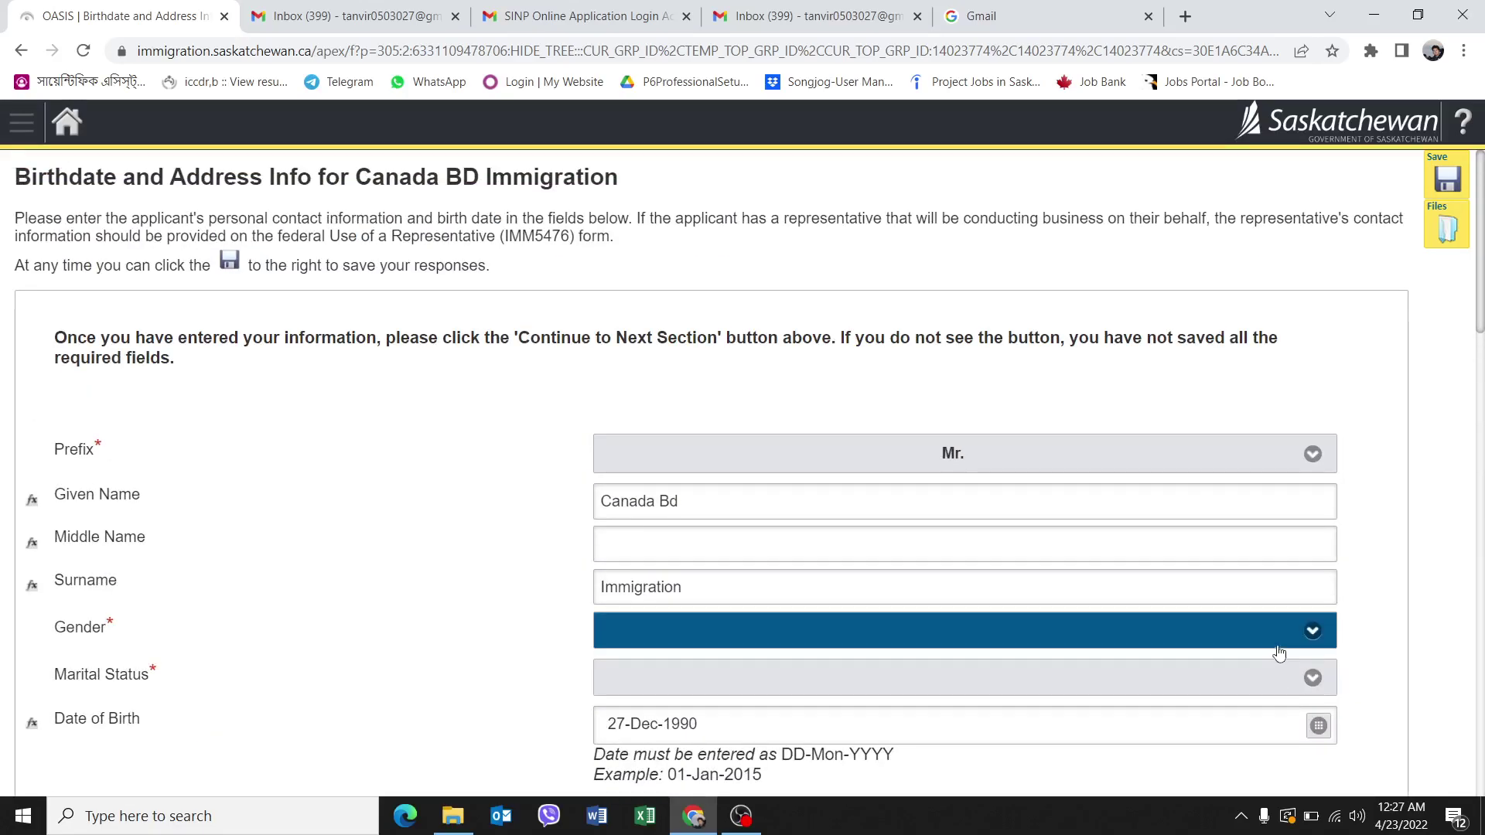
scroll(1276, 655, "down", 20)
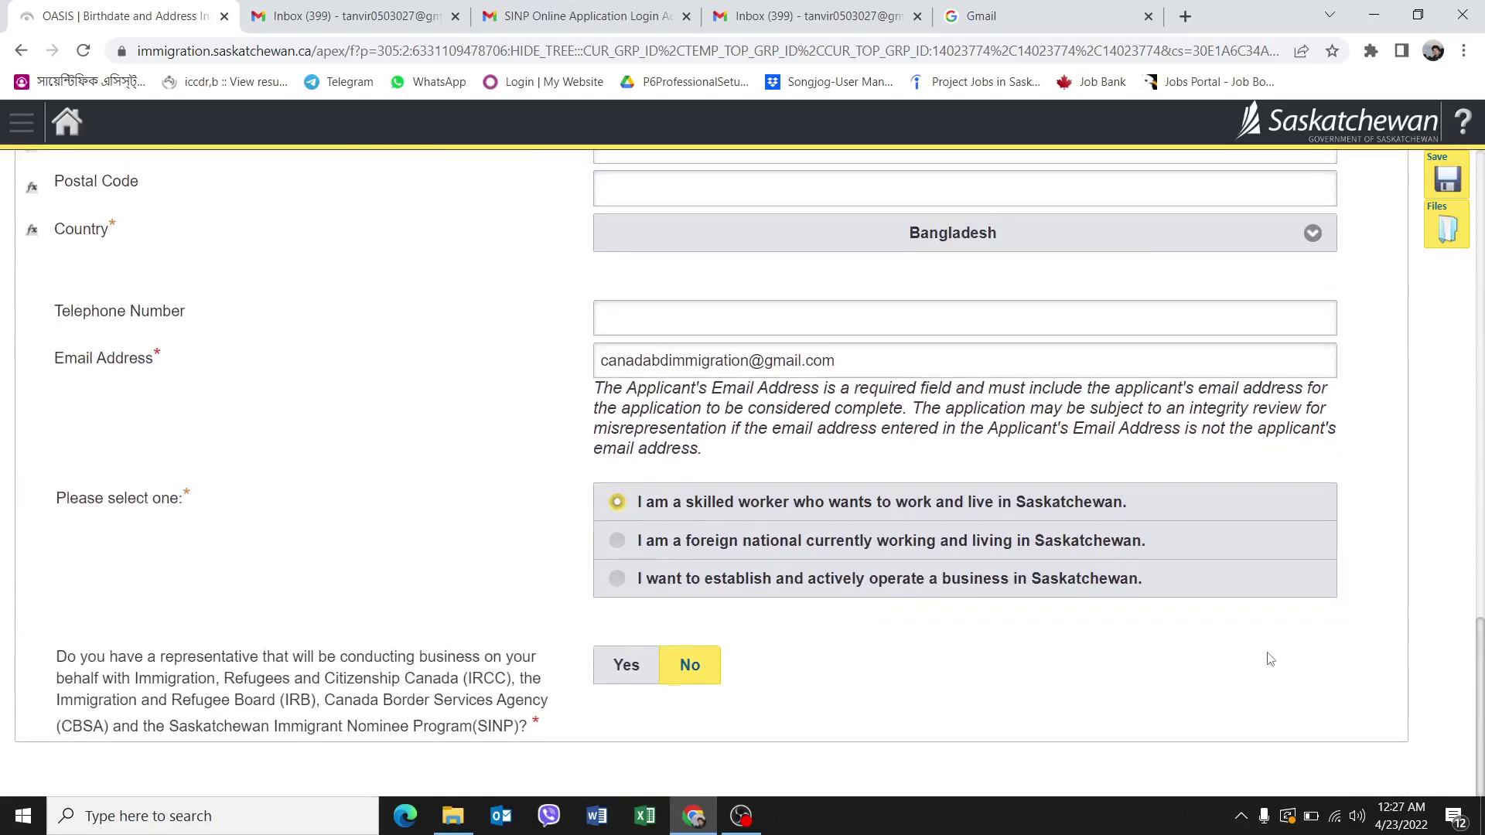
scroll(1268, 662, "up", 15)
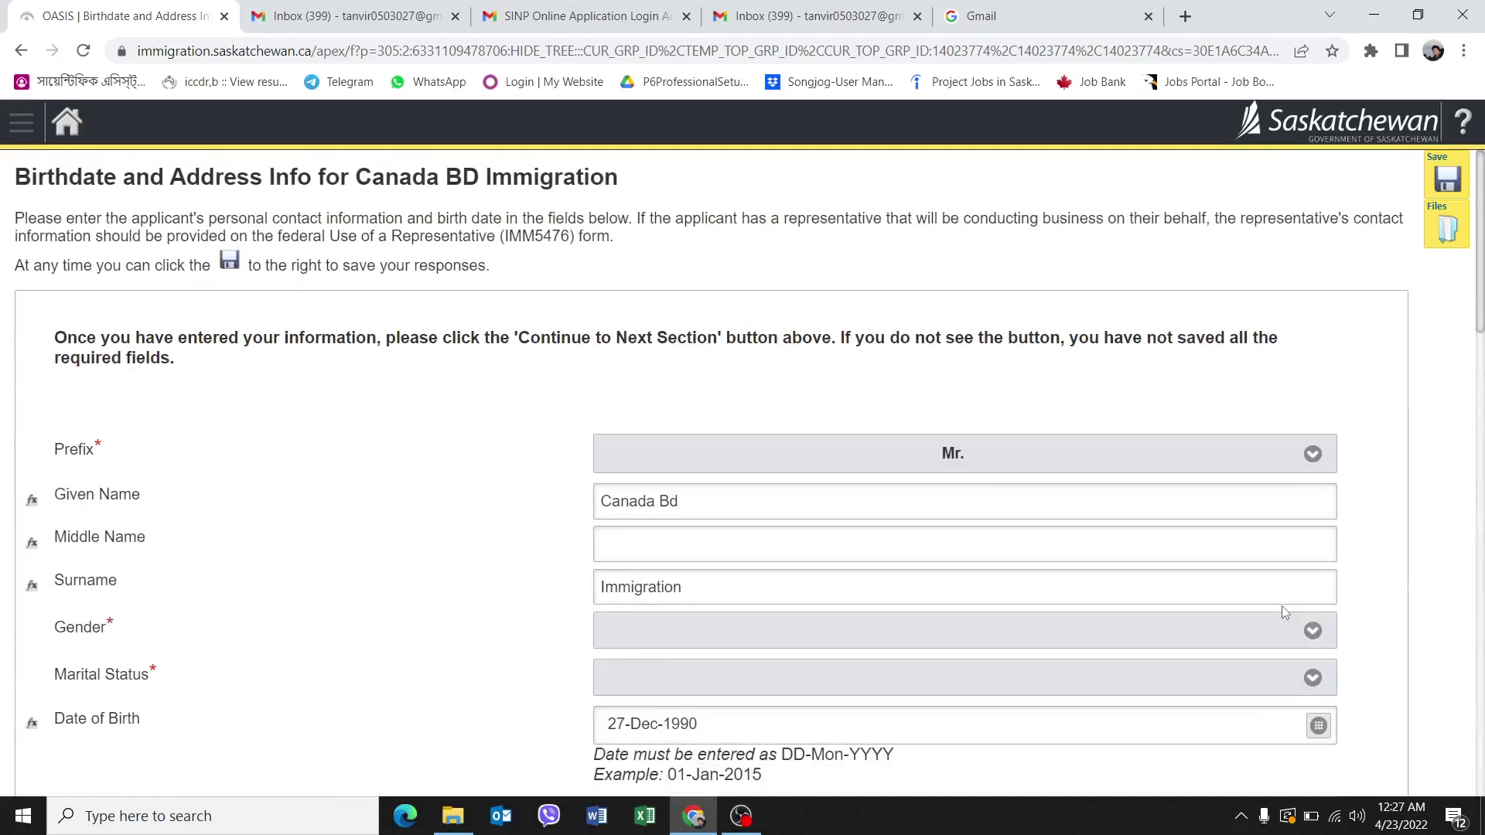
After the missing-fields alert, set Gender to Male and Marital Status to Single.
left_click(1447, 178)
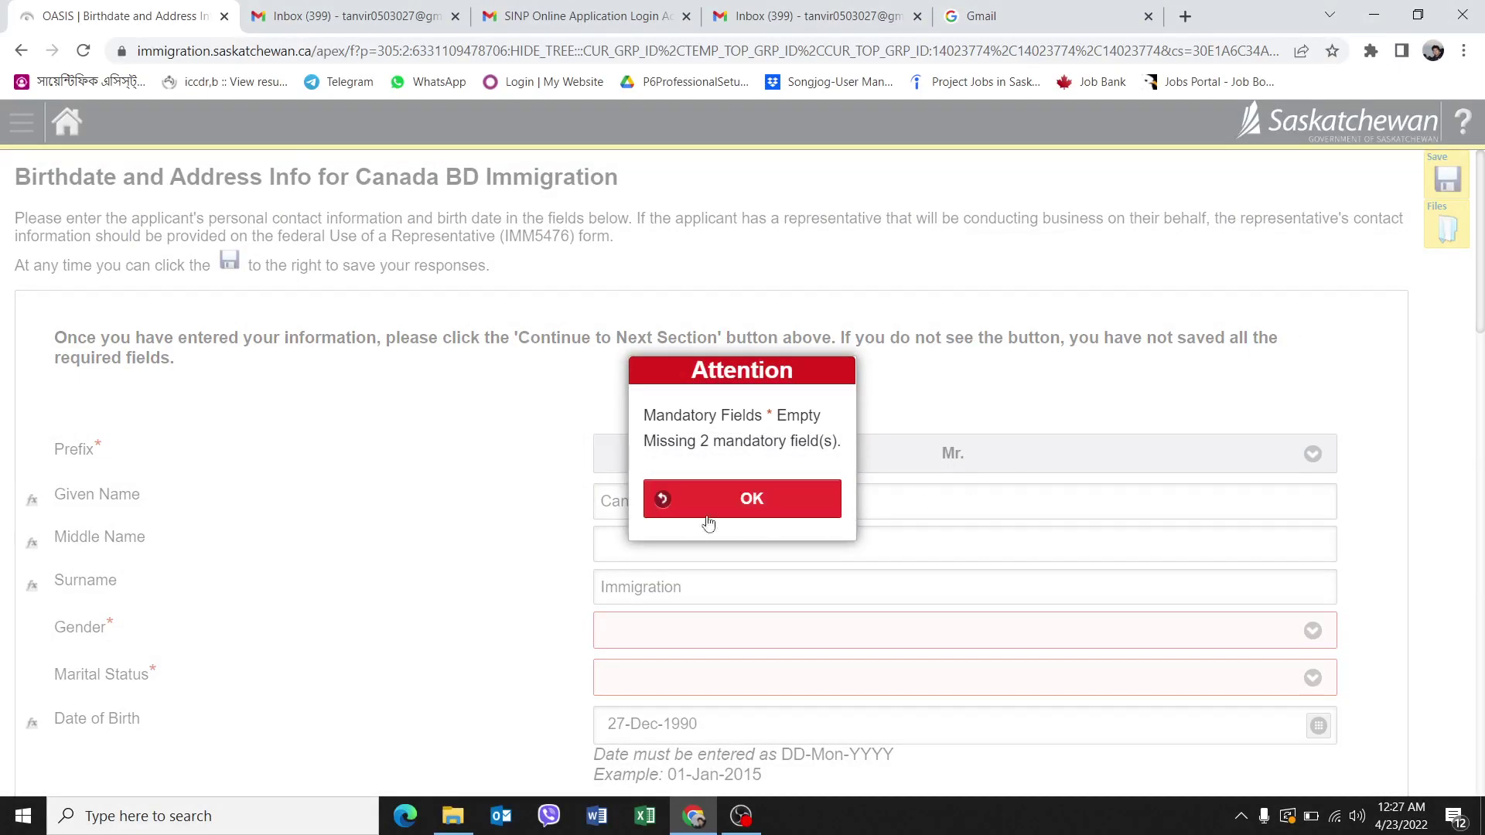
left_click(732, 500)
scroll(823, 611, "down", 1)
left_click(1311, 542)
left_click(633, 593)
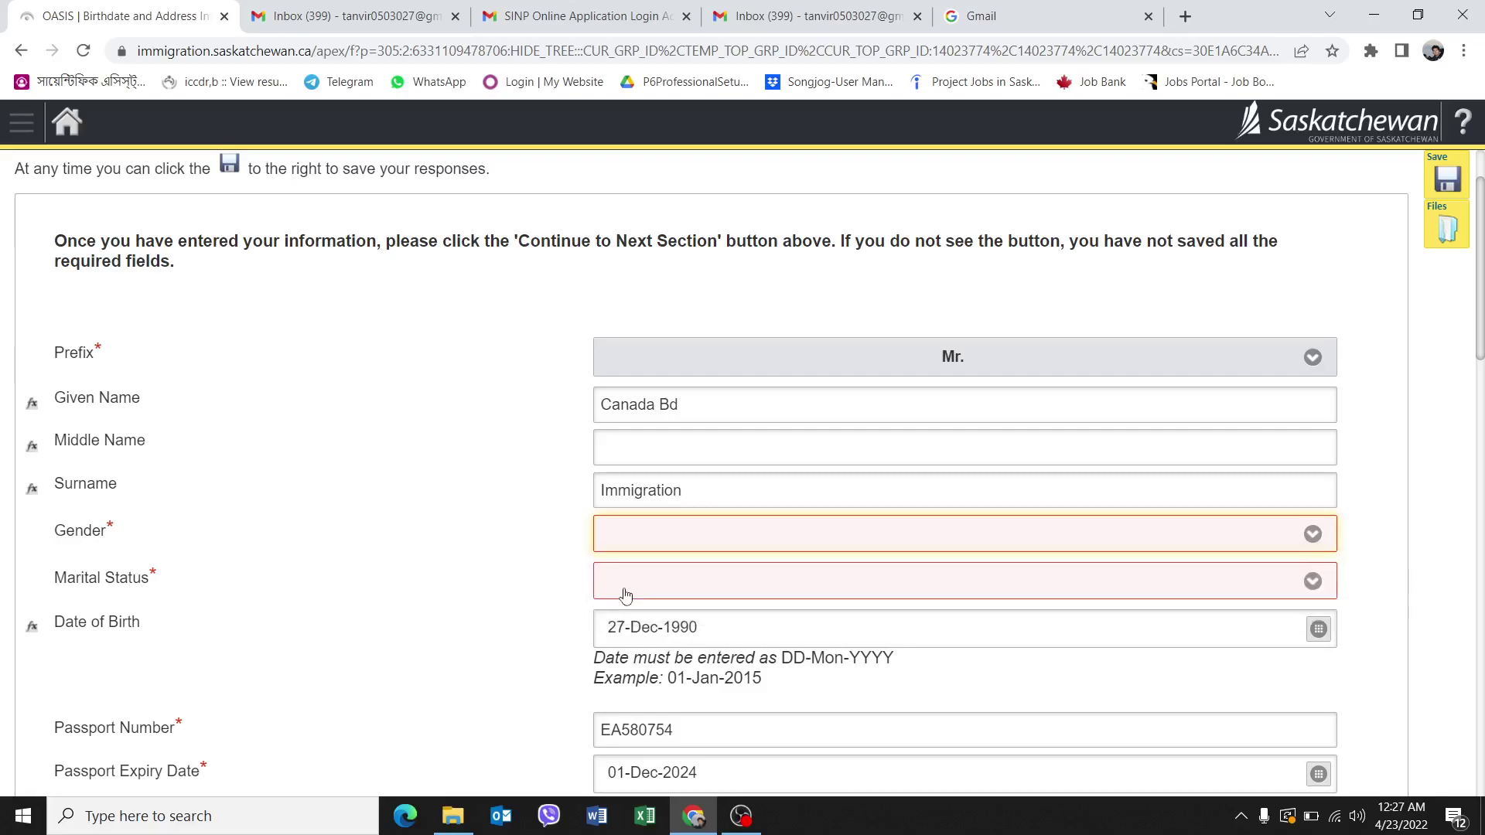
left_click(768, 591)
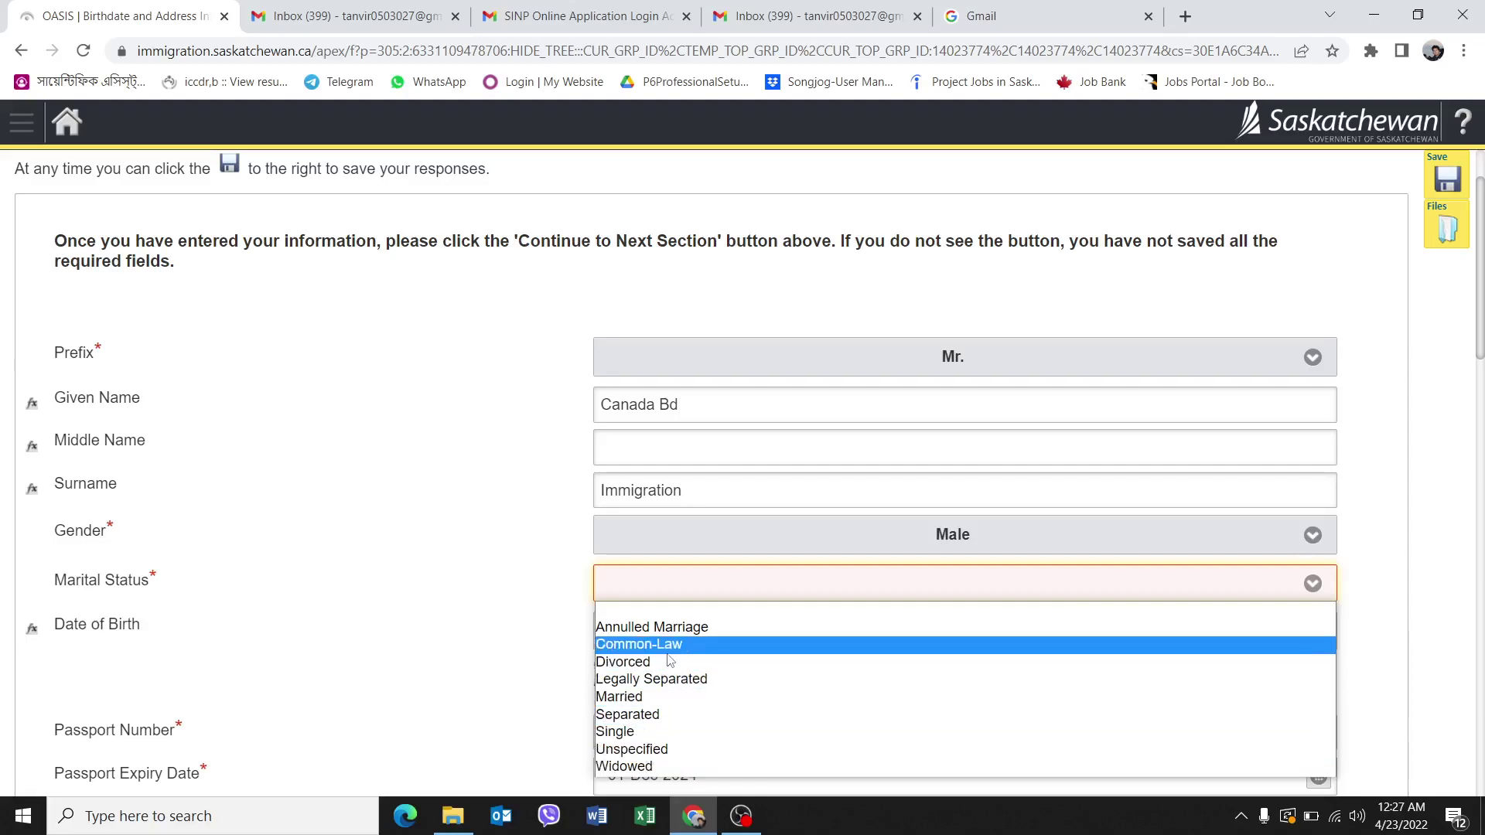
left_click(743, 732)
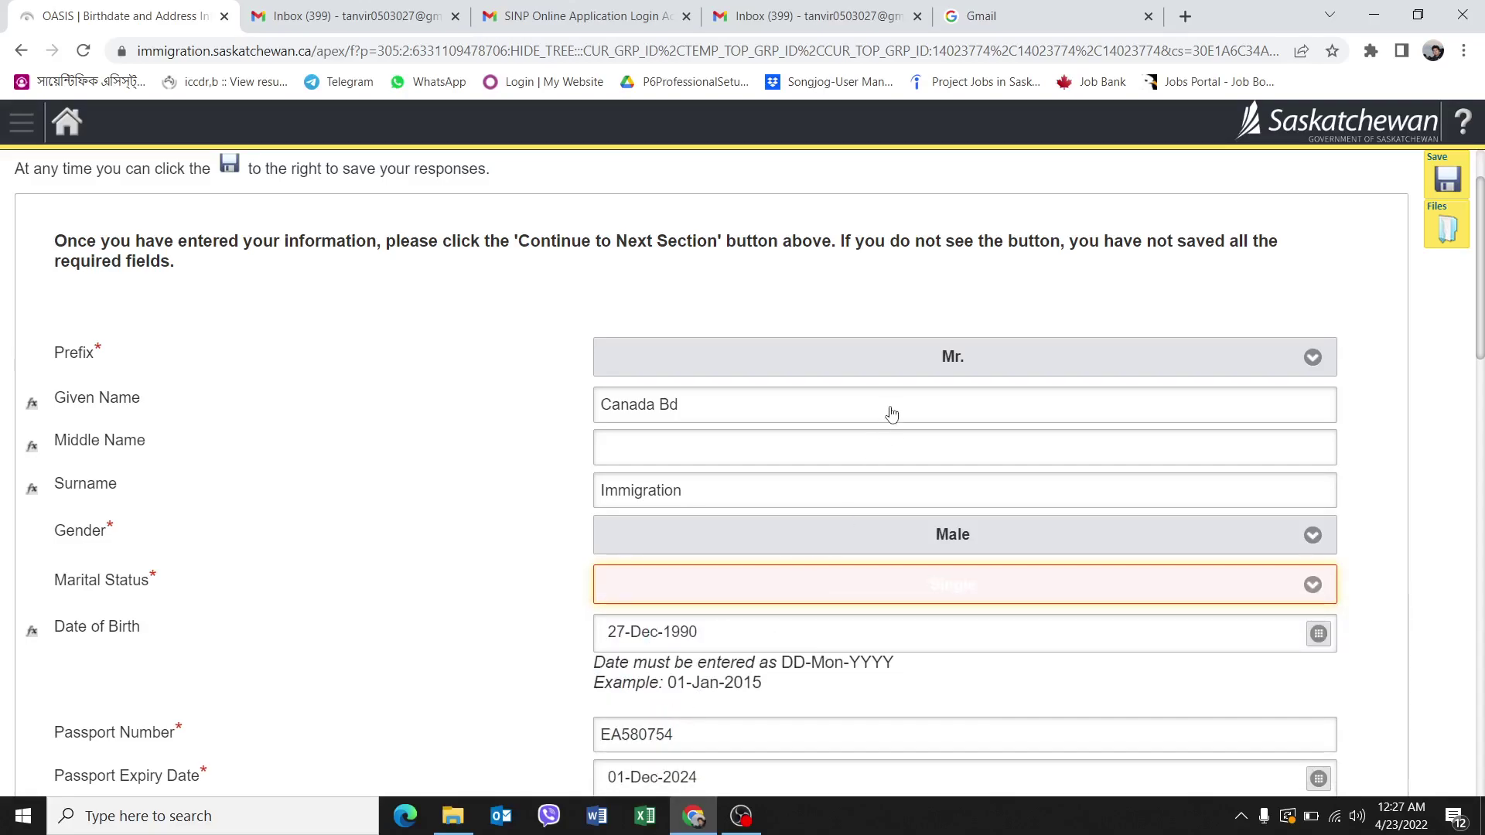
Save the Birthdate and Address details, getting Details Saved Successfully.
scroll(888, 411, "down", 12)
scroll(866, 539, "down", 7)
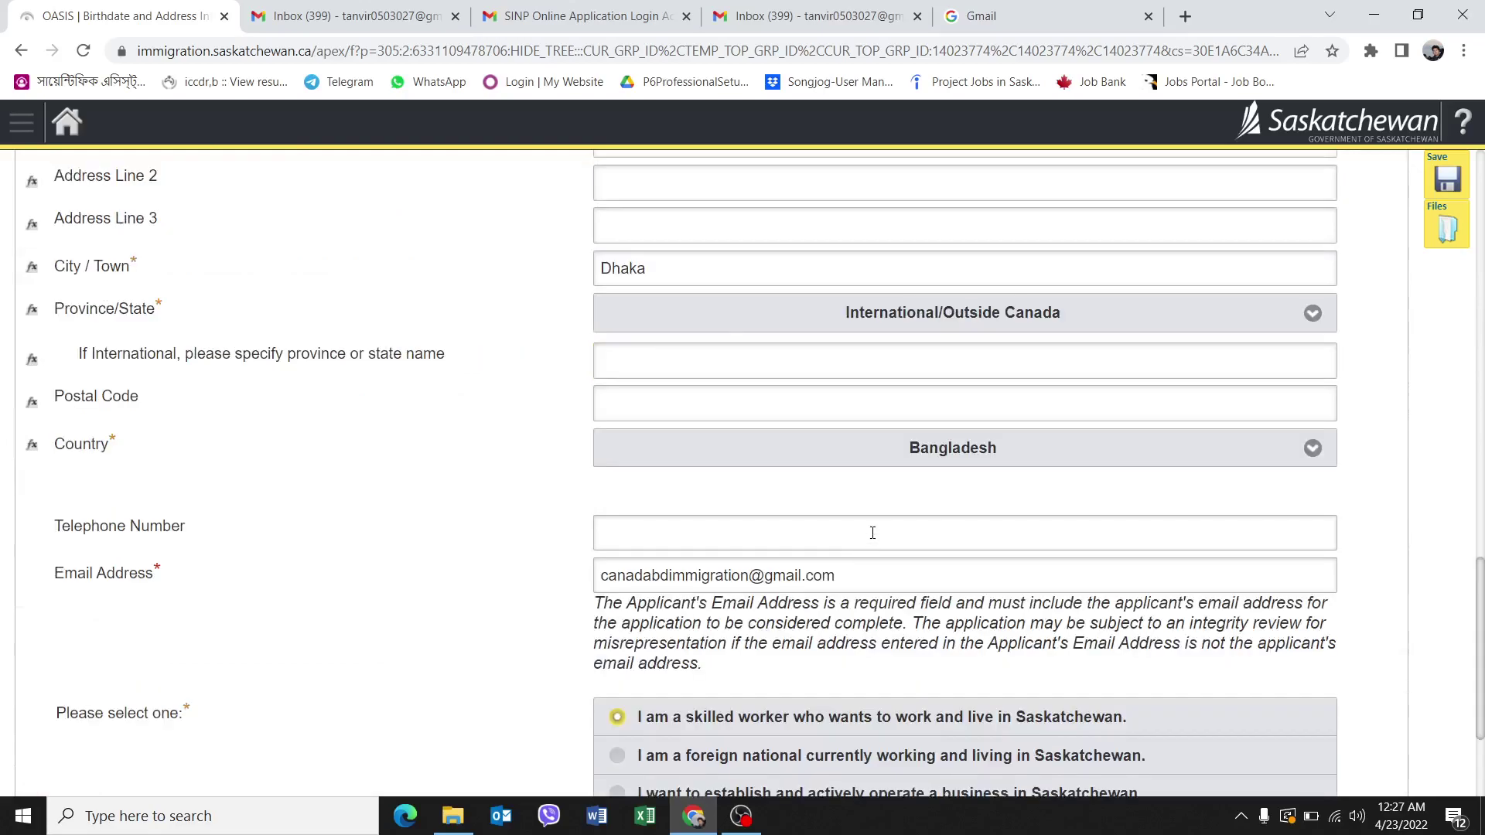
scroll(1144, 531, "up", 14)
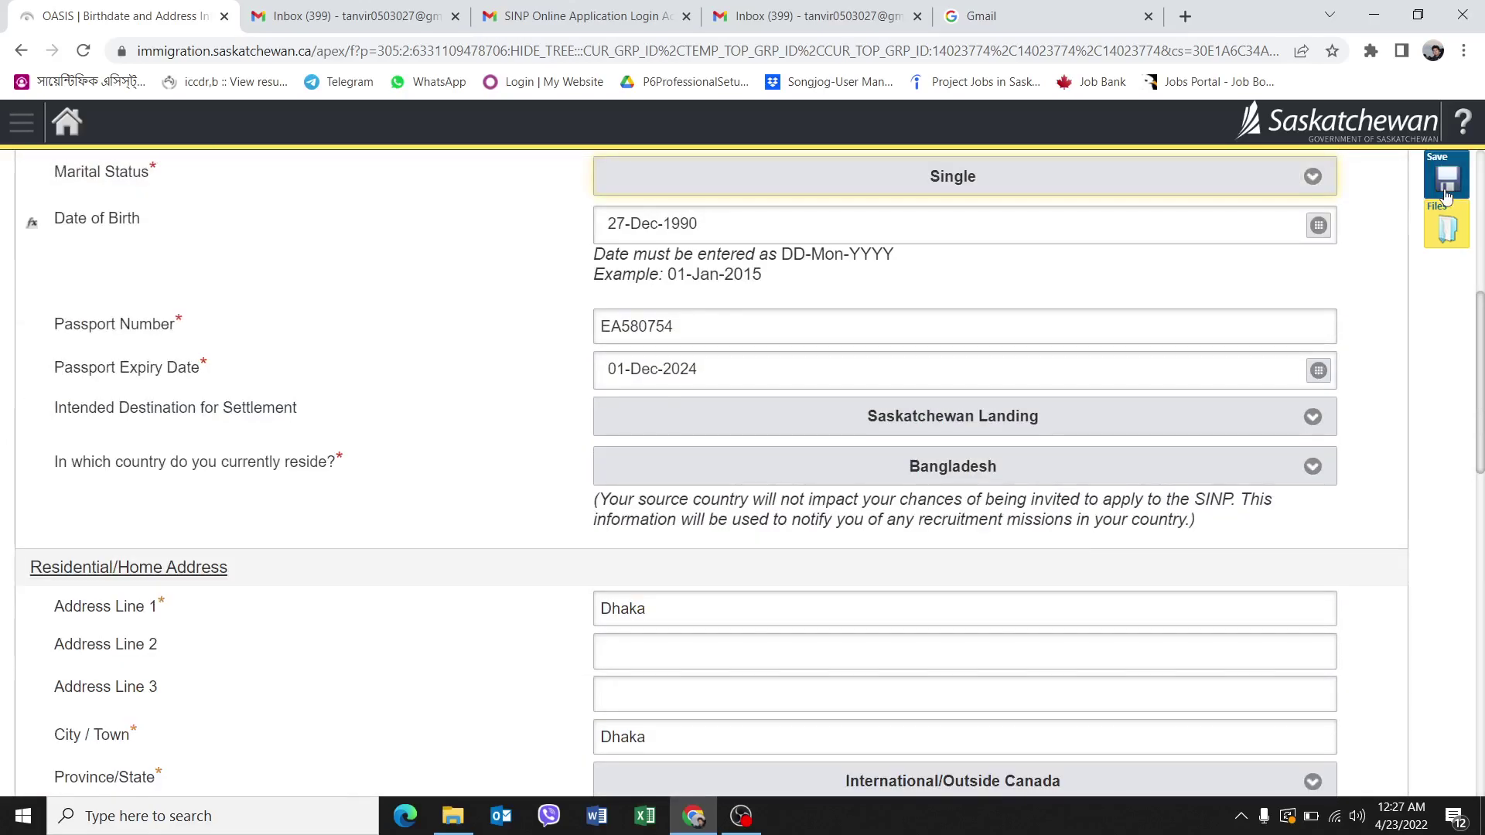
left_click(1447, 183)
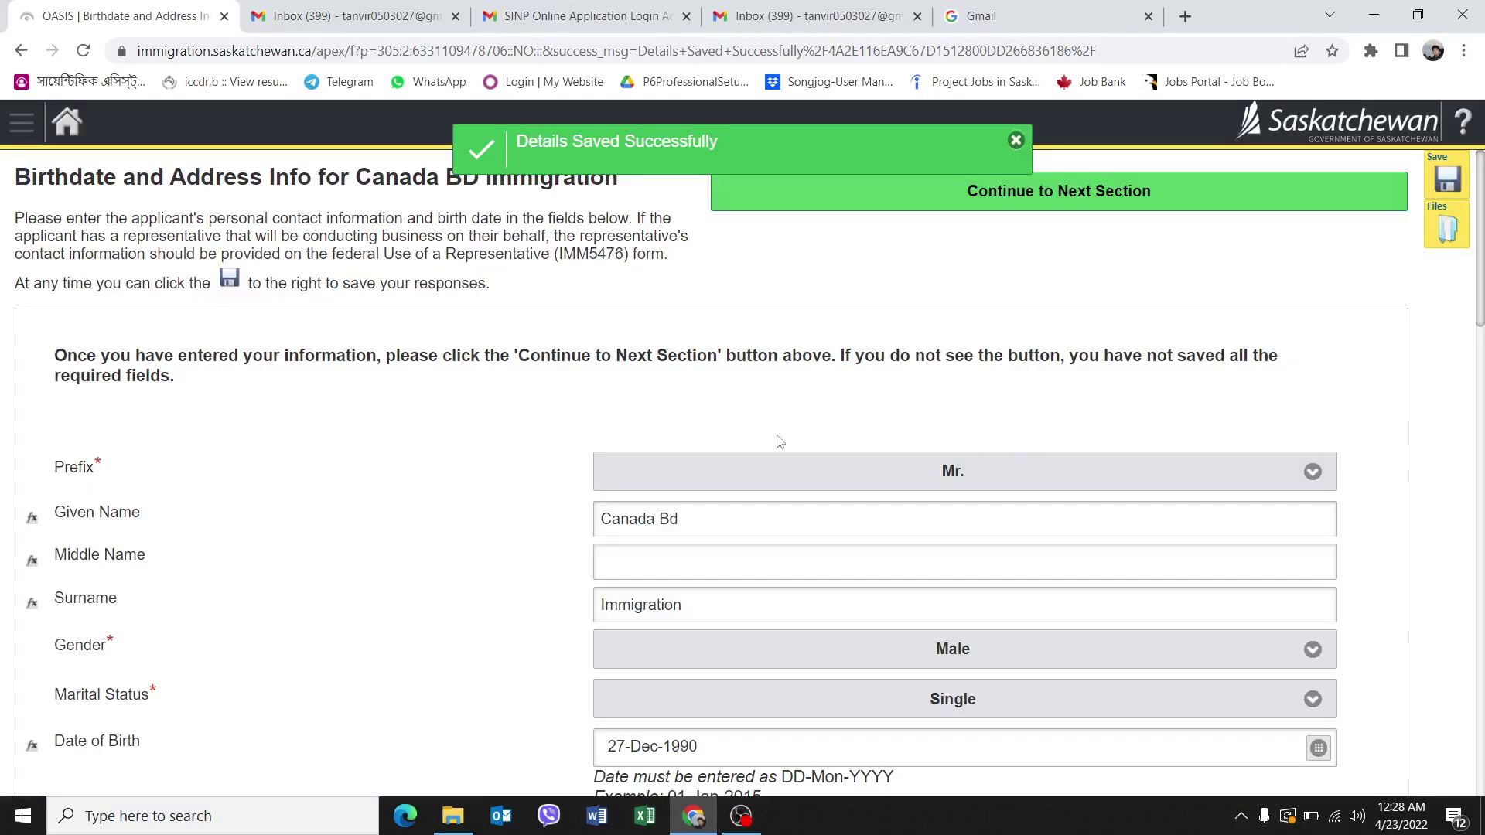
scroll(855, 429, "down", 6)
scroll(864, 461, "down", 18)
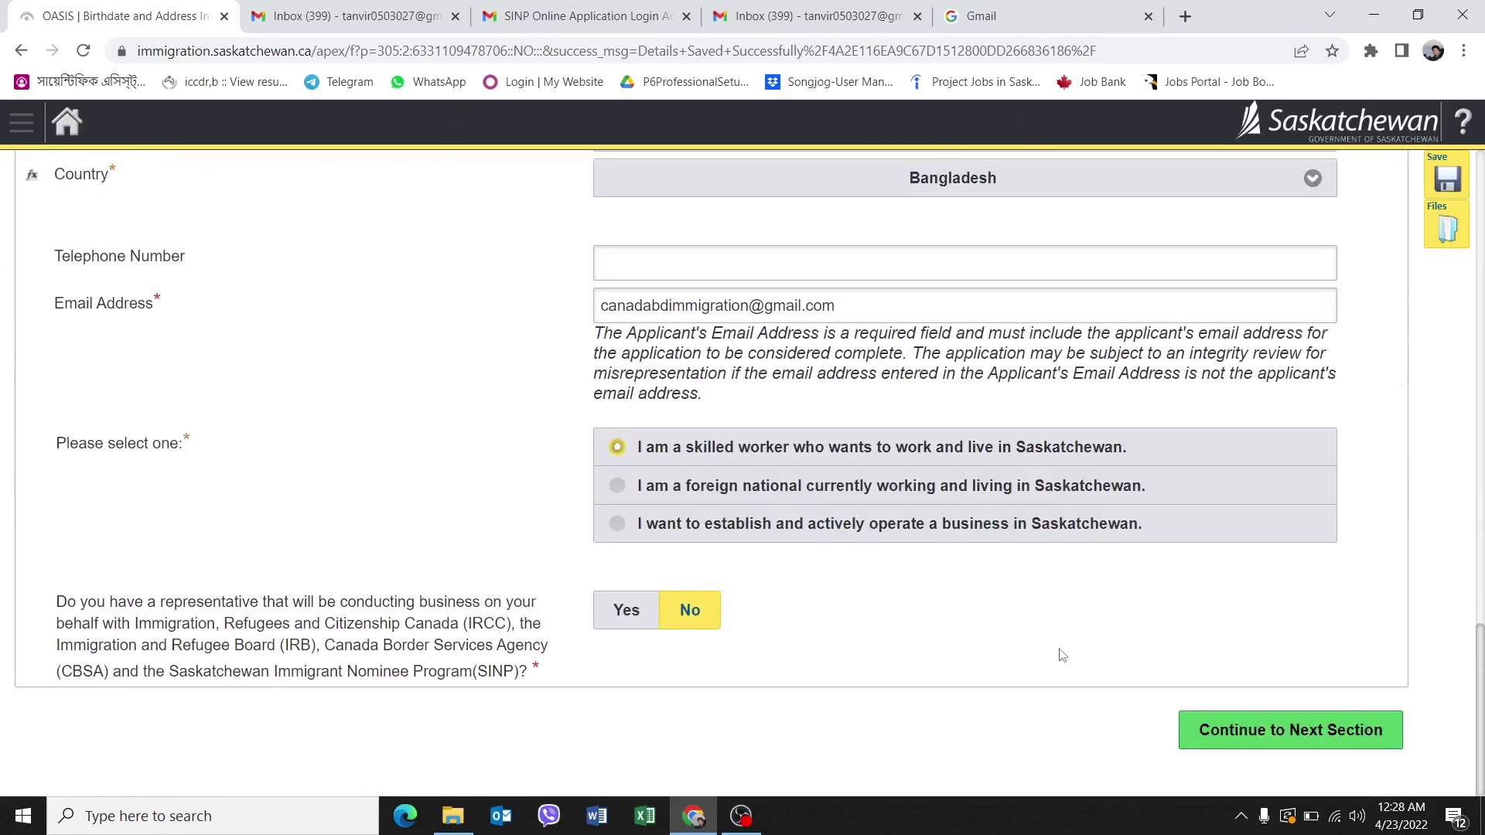
On Eligibility for Application, answer No to Graduate Temporary Measure and job offer, Yes to Express Entry.
left_click(1308, 706)
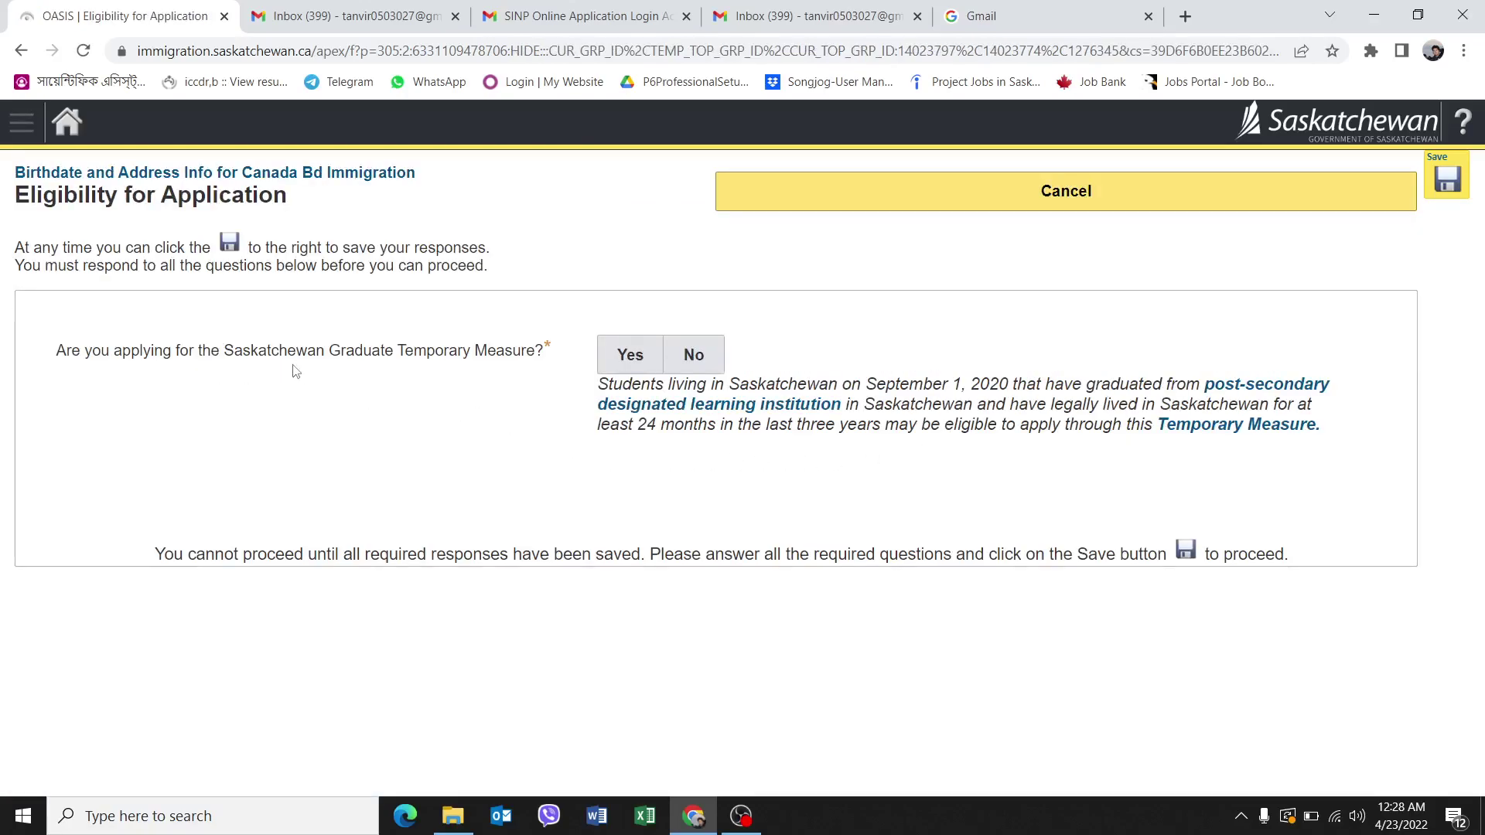
left_click(712, 364)
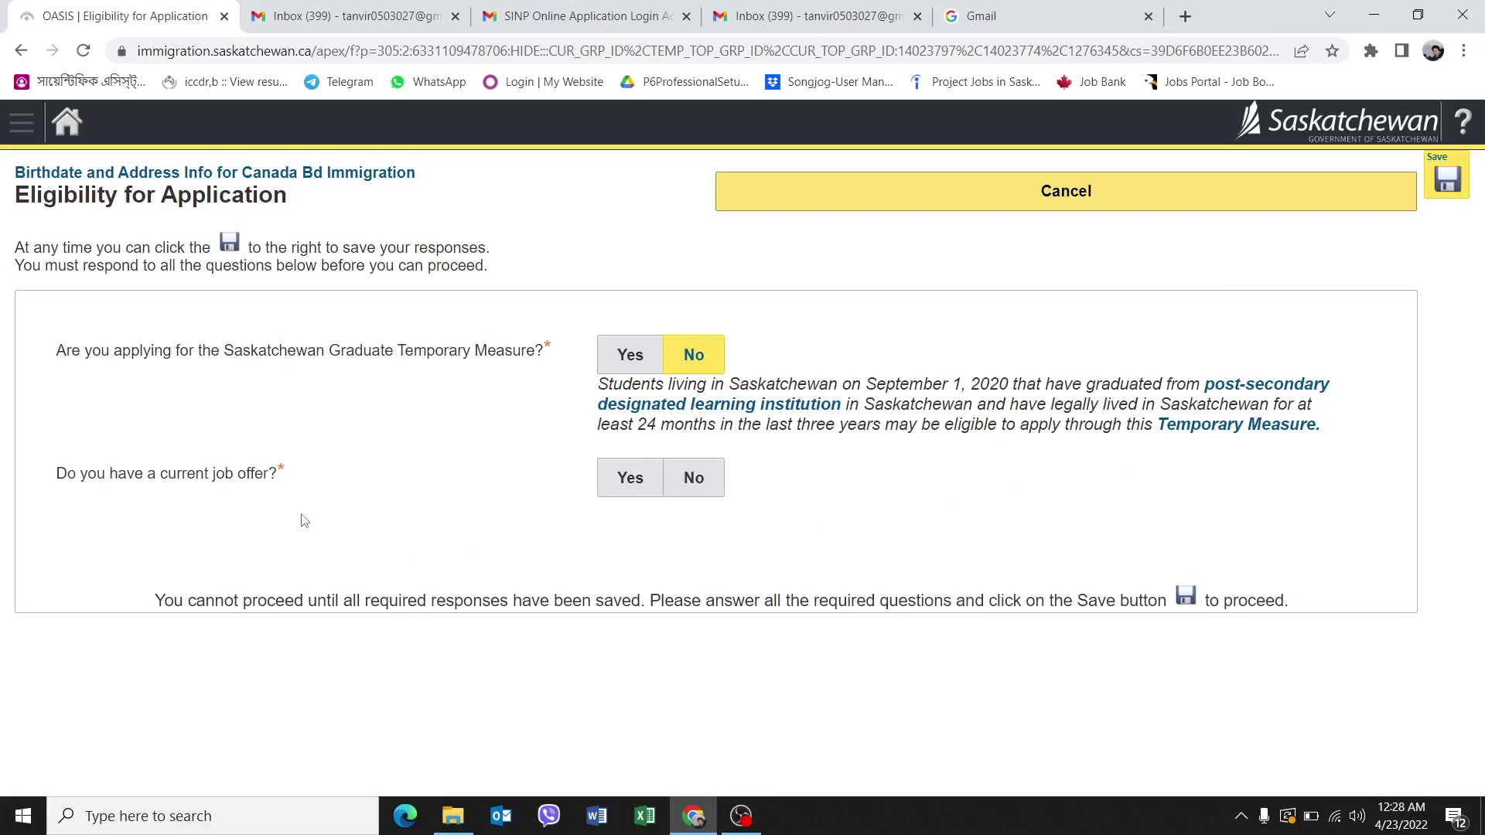
left_click(710, 491)
left_click(644, 489)
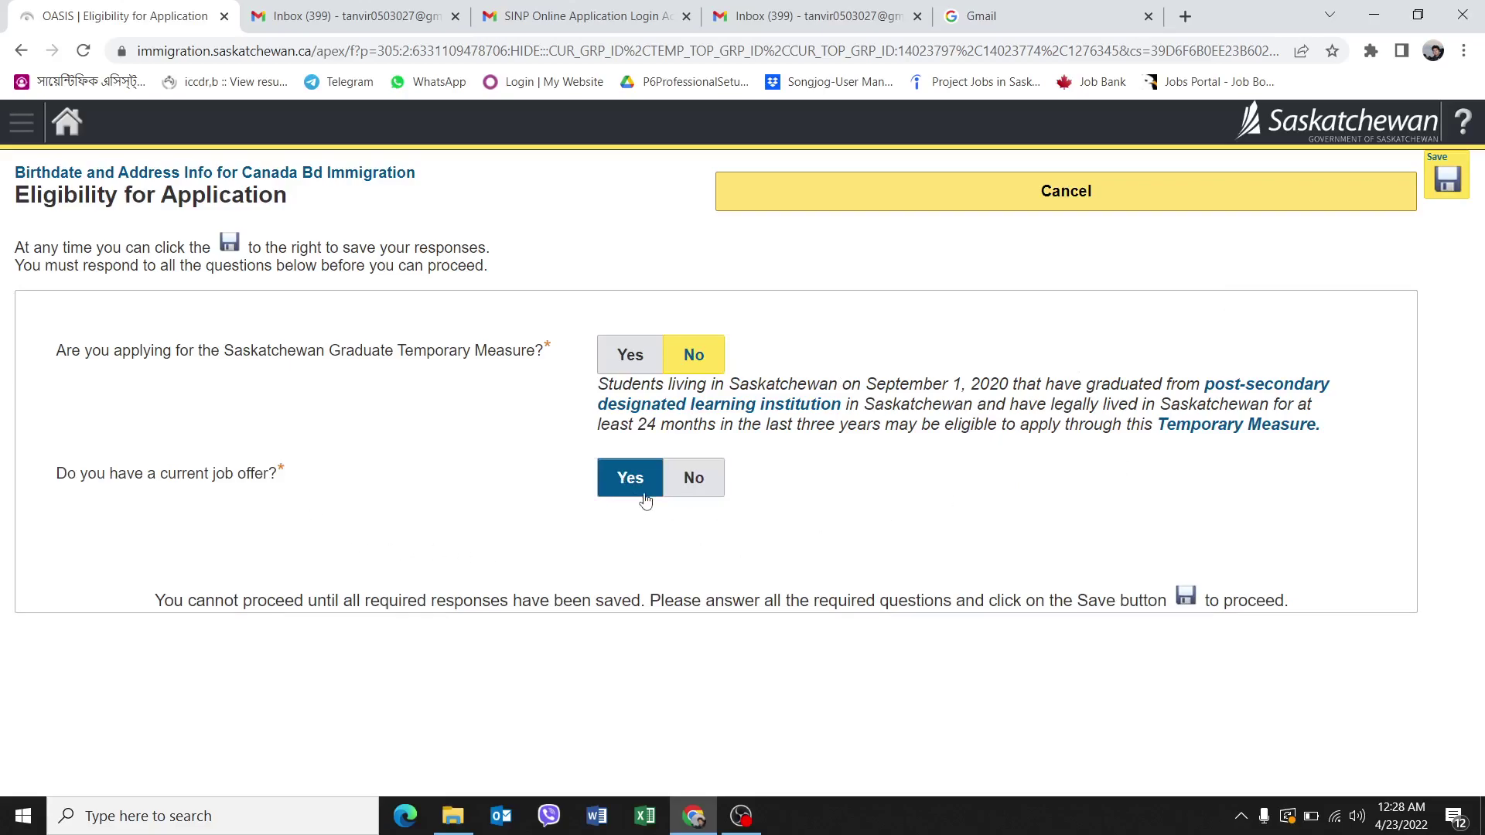
left_click(677, 491)
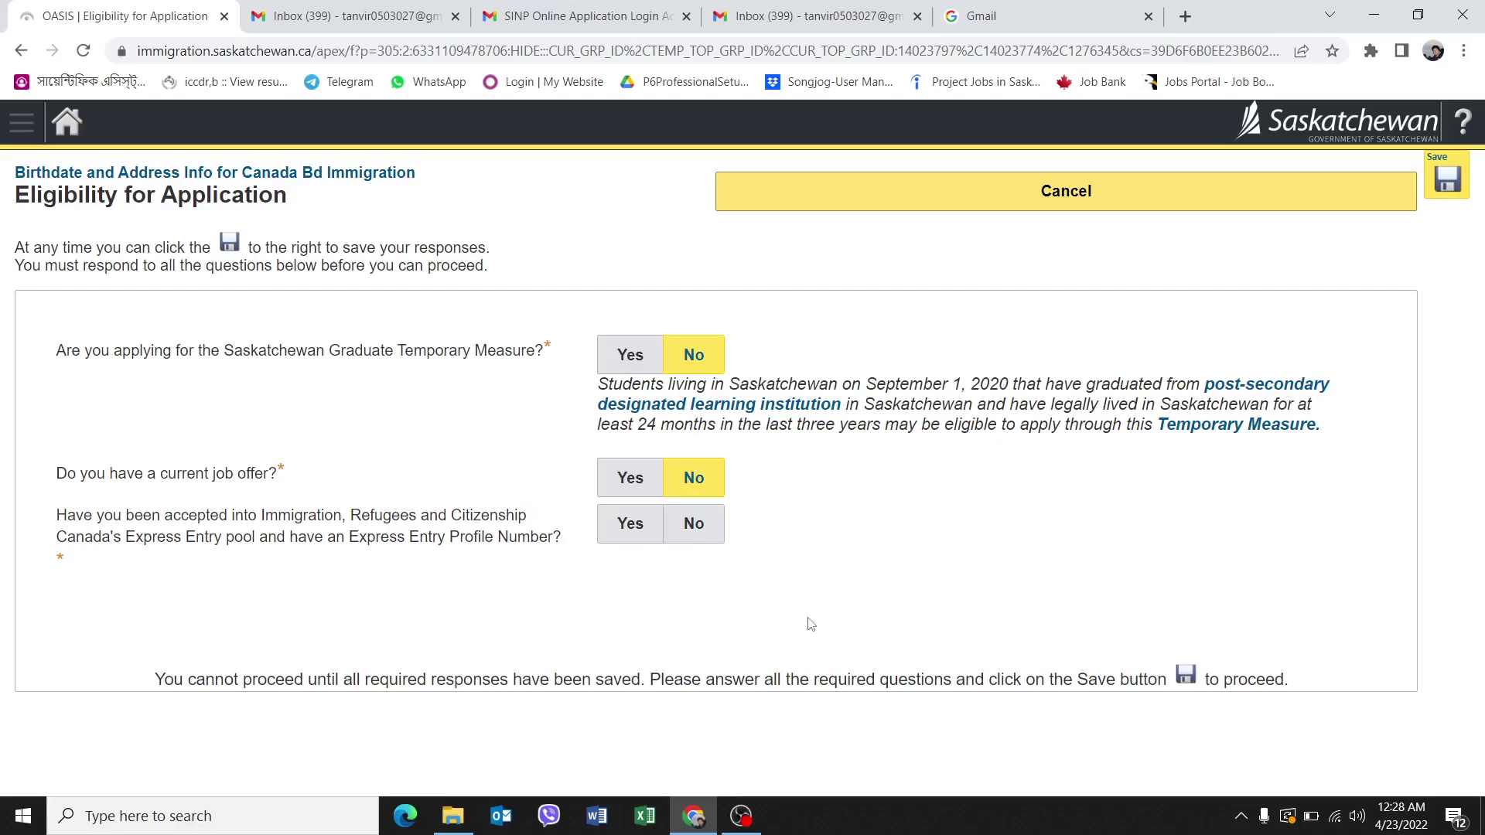
left_click(636, 526)
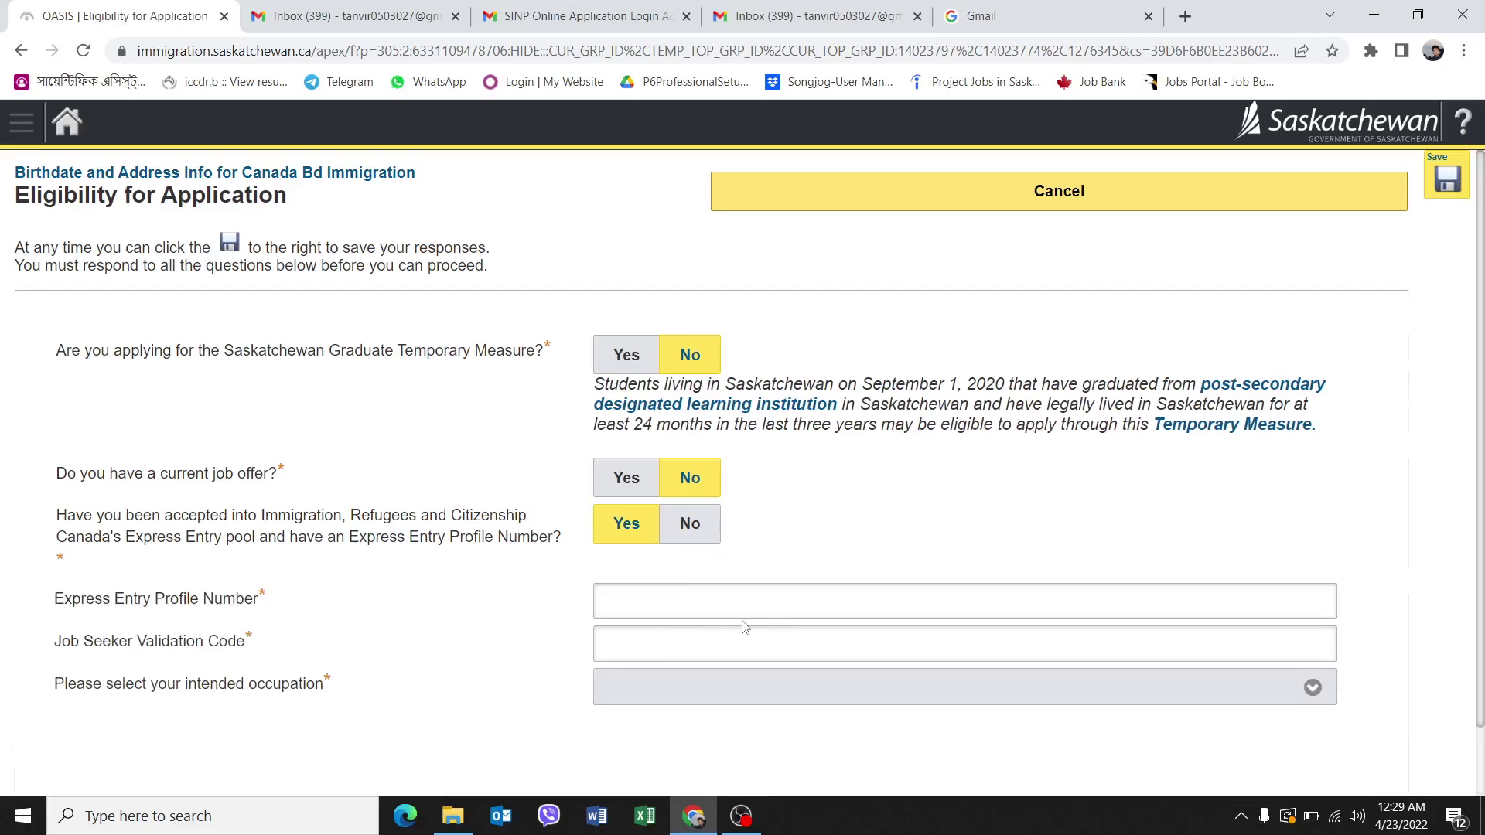
Enter the Express Entry Profile Number.
left_click(700, 607)
type("E")
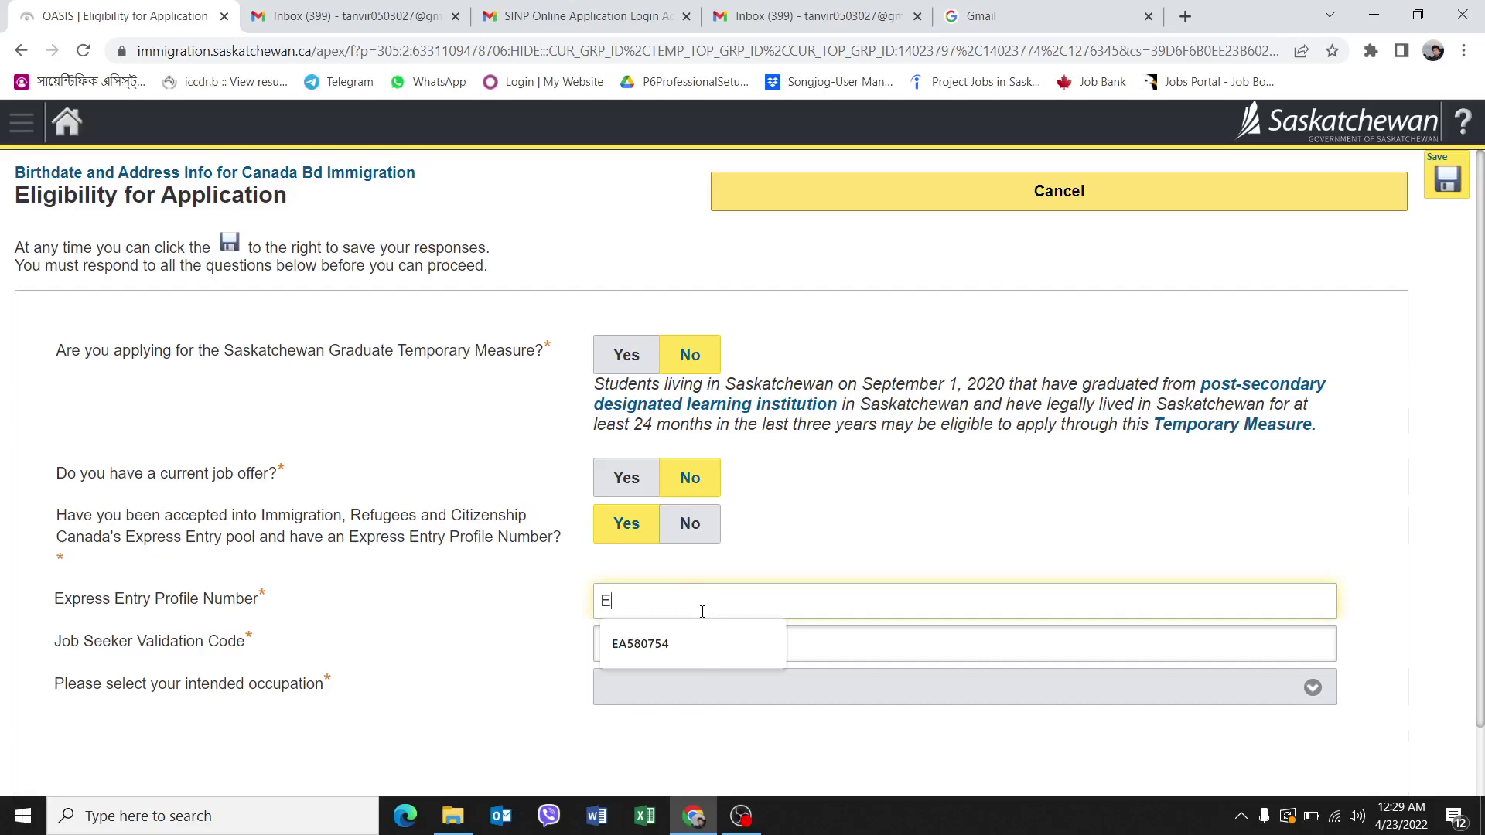
left_click(667, 598)
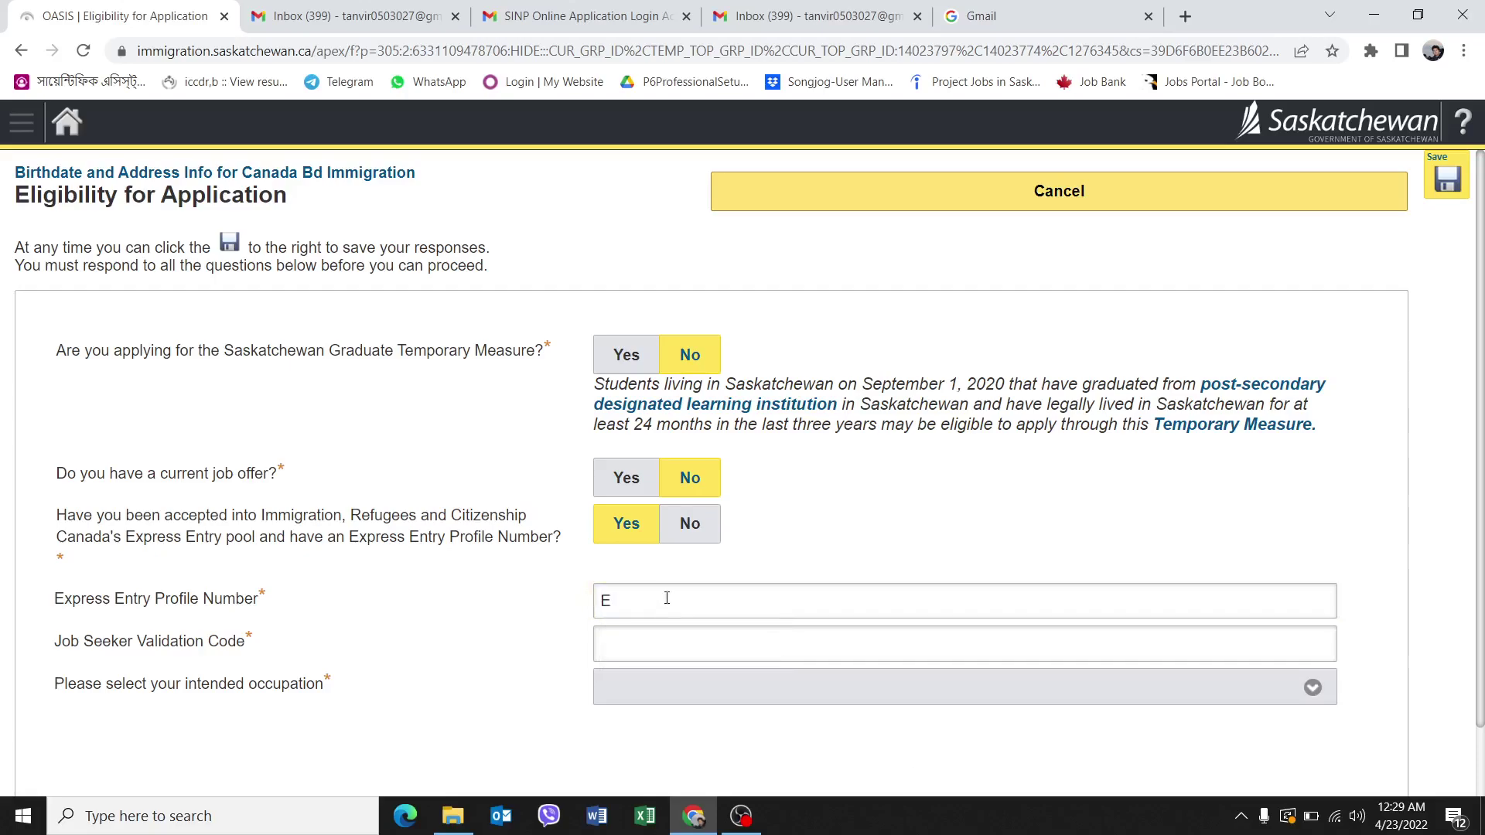
left_click(667, 600)
left_click(641, 731)
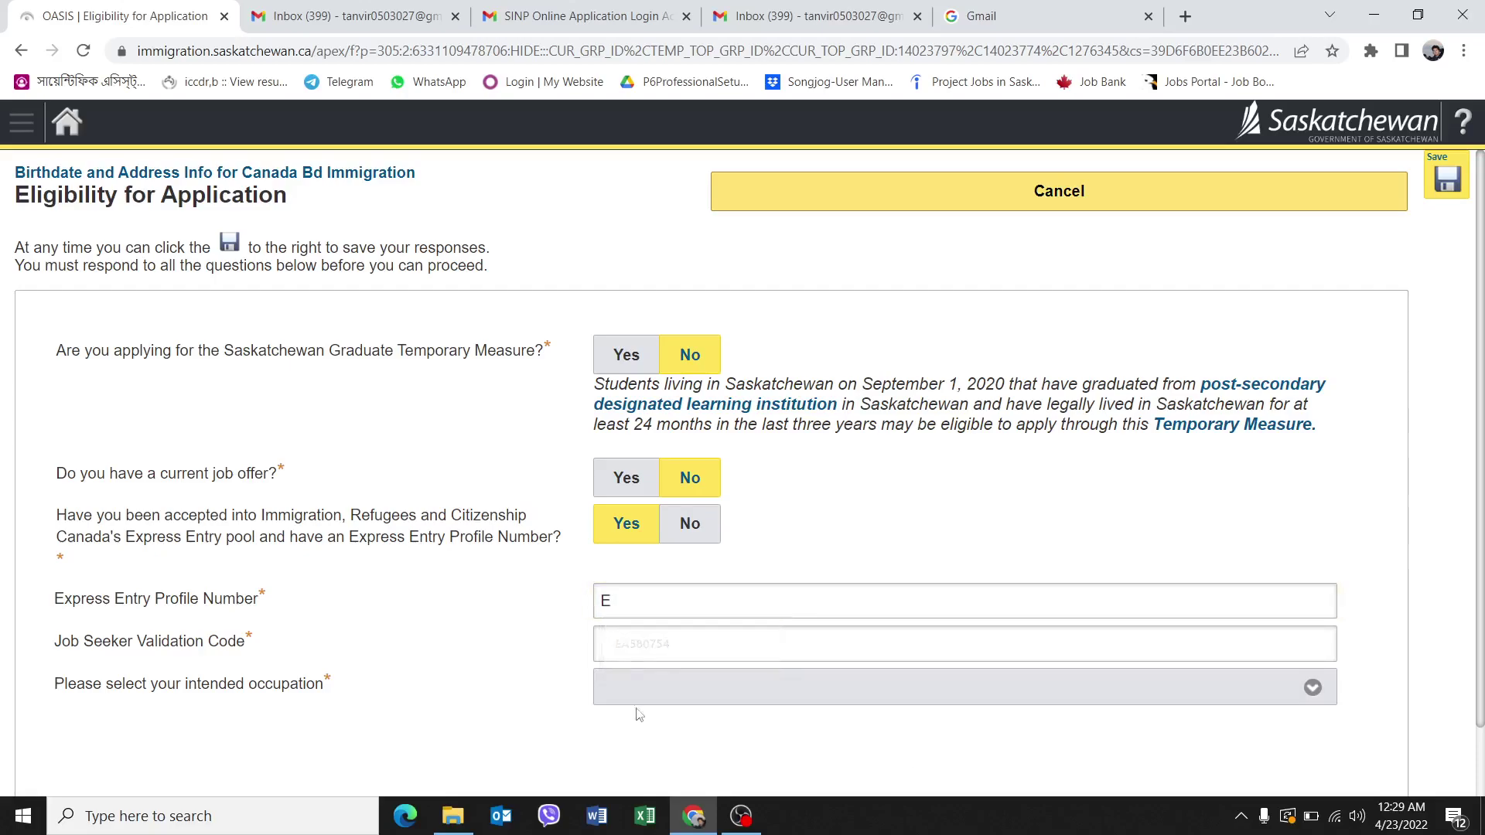
left_click(621, 598)
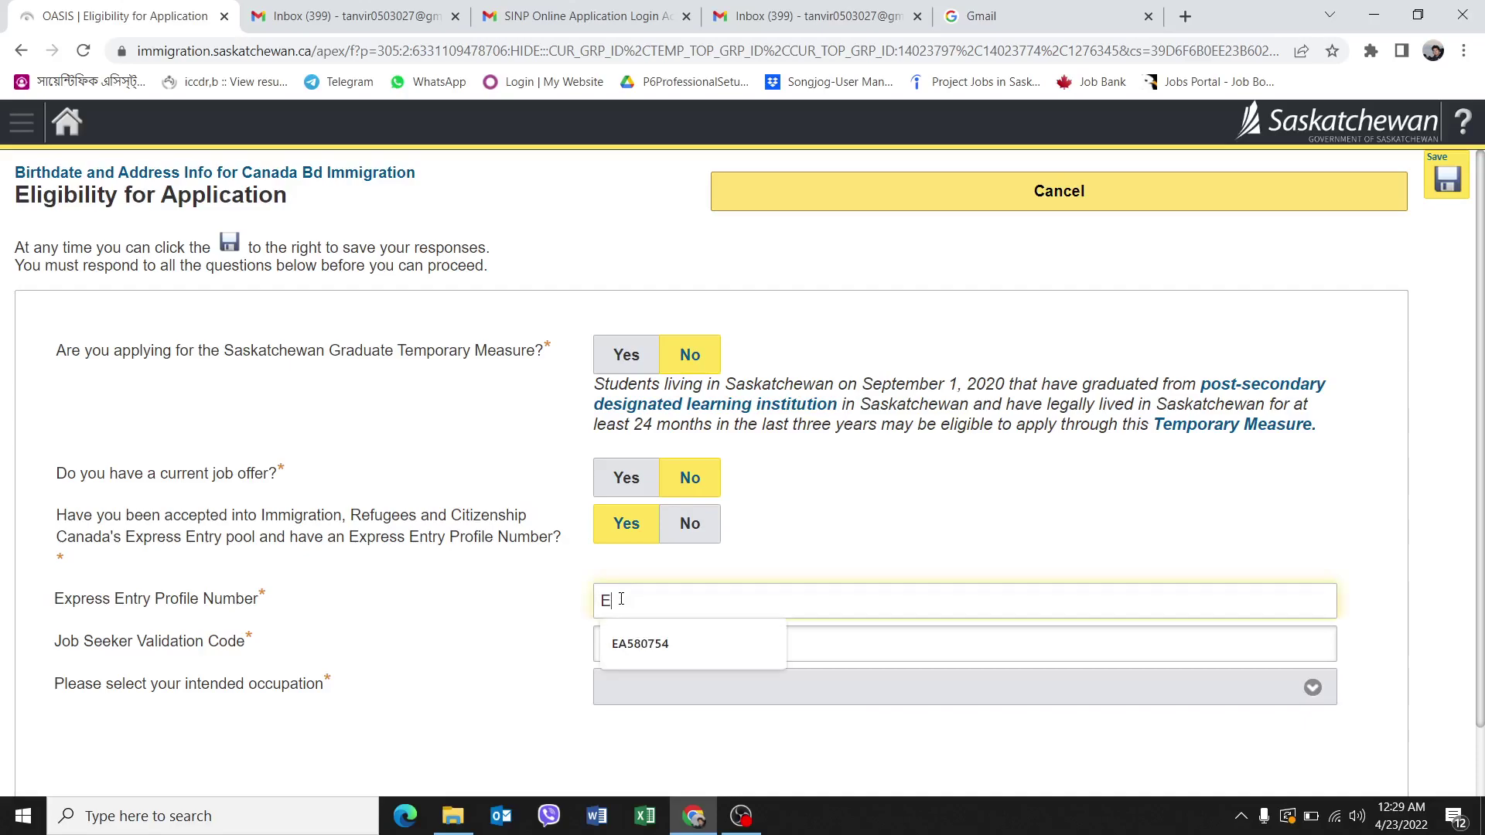
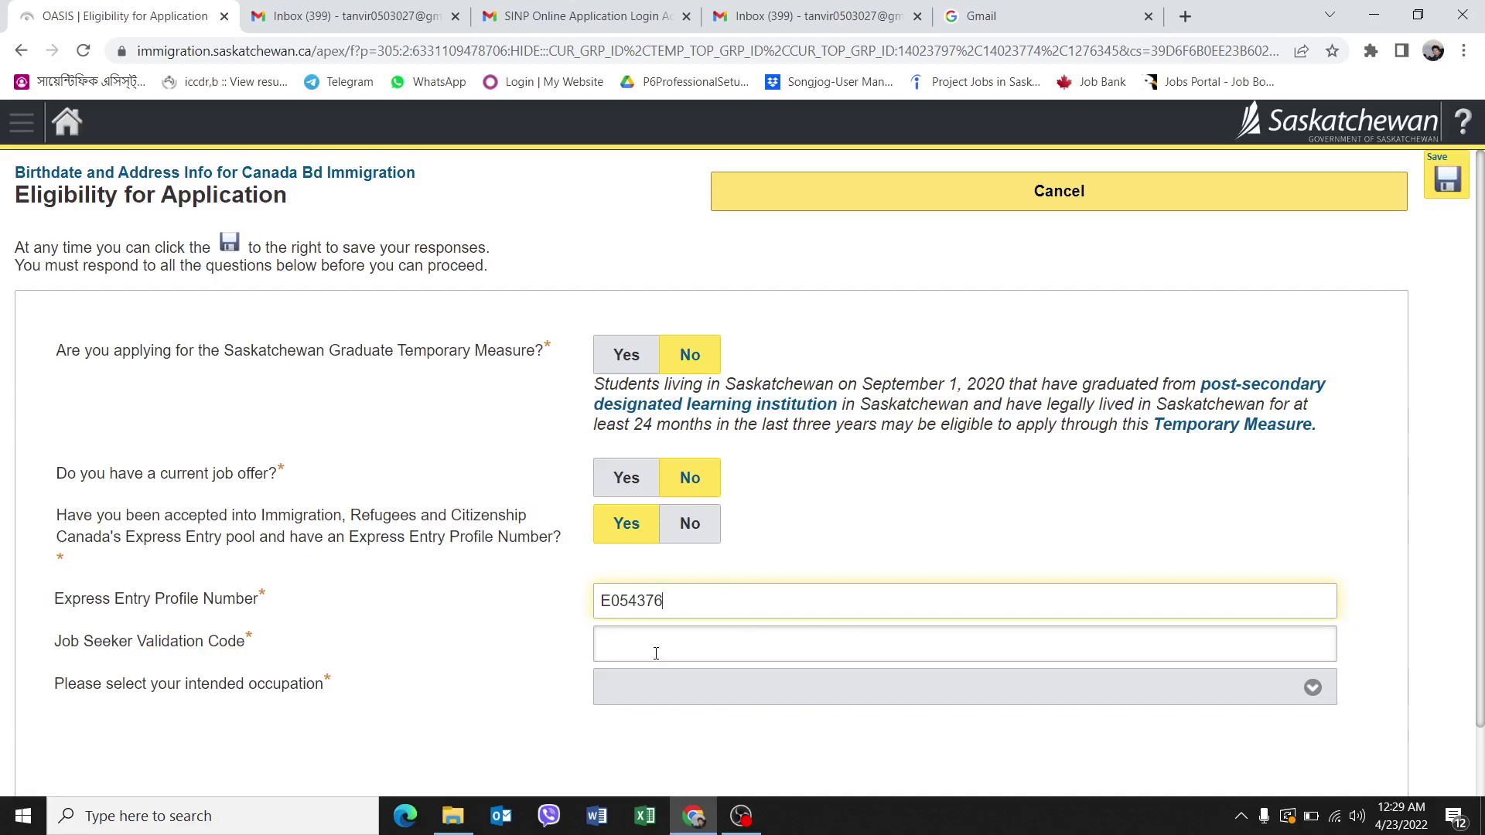
key("Tab")
Fill in the Job Seeker Validation Code field.
left_click(692, 673)
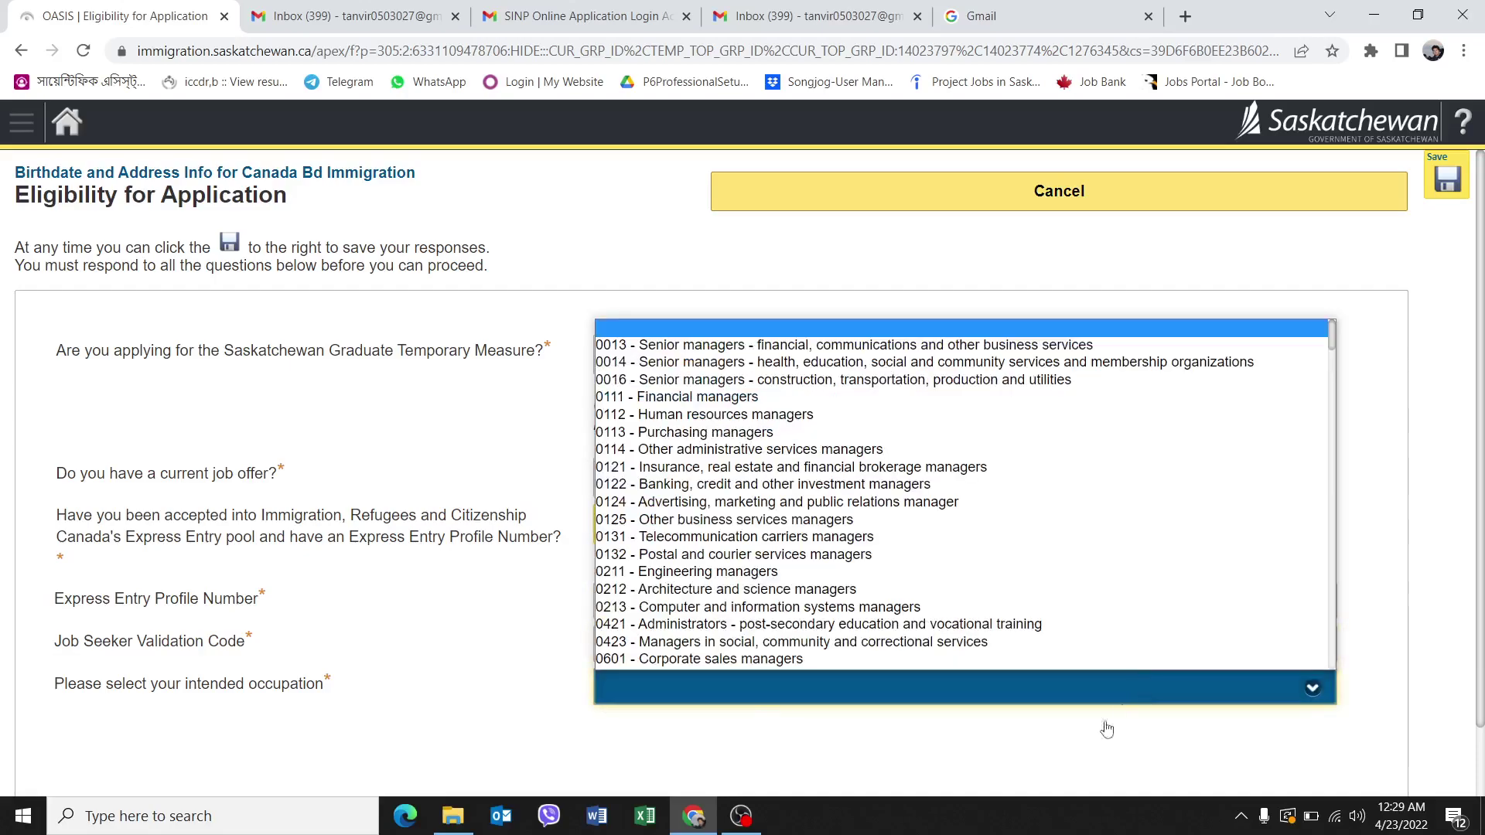
left_click(672, 764)
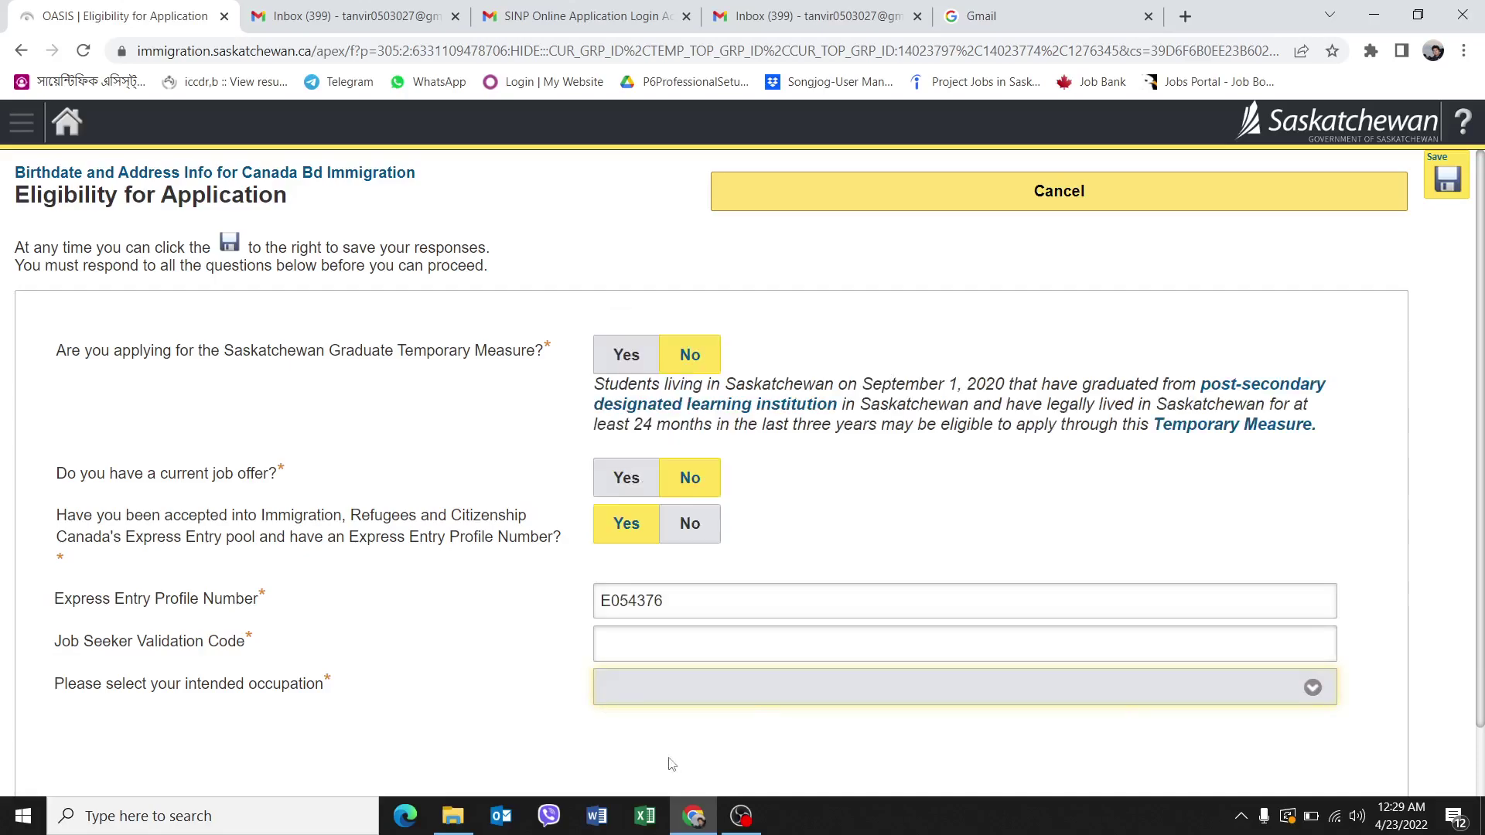
left_click(669, 655)
left_click(530, 754)
left_click(652, 650)
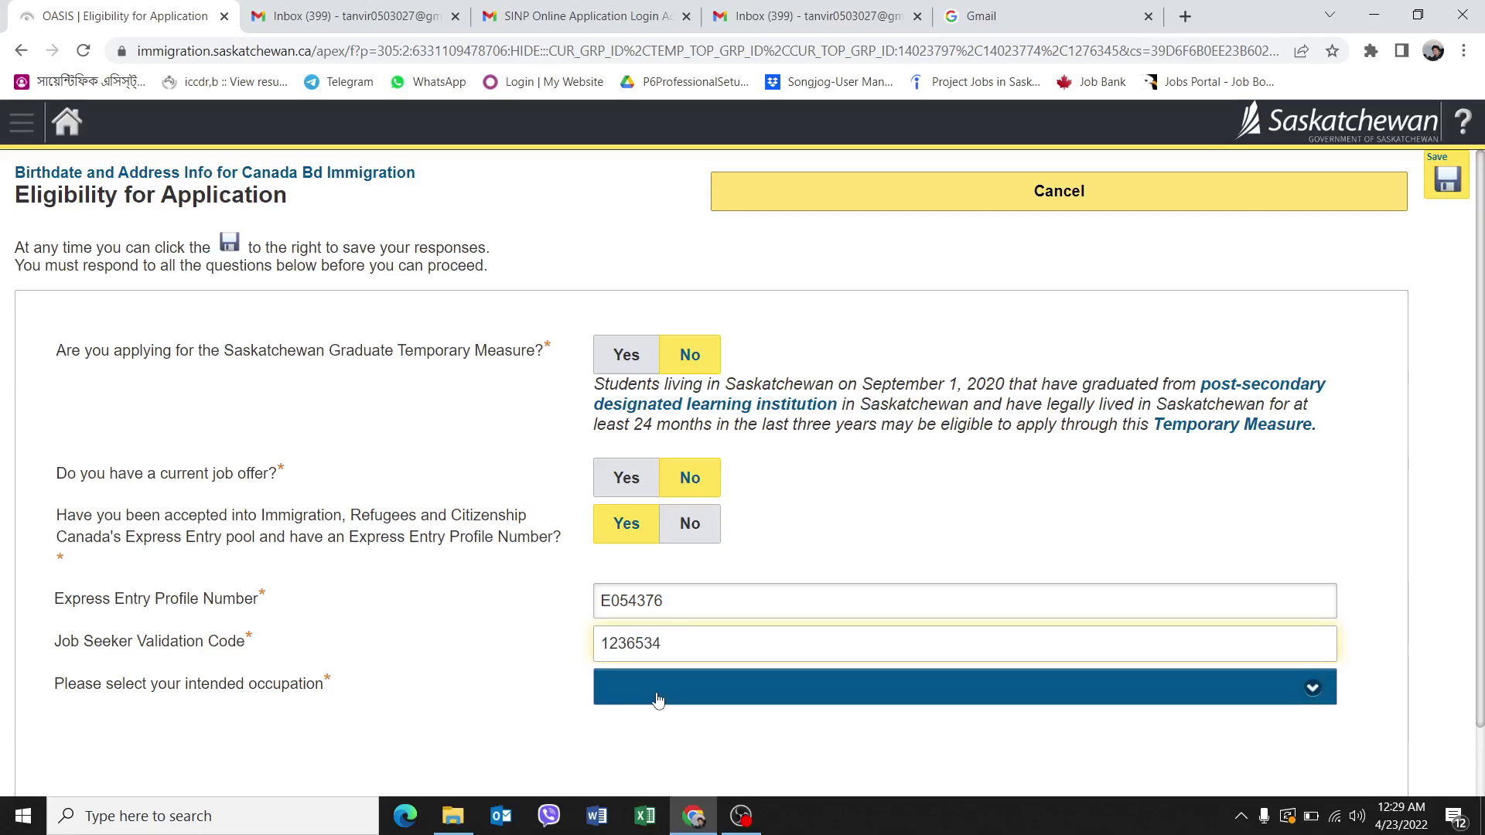
Choose 7271 - Carpenters from the intended occupation list.
left_click(658, 700)
scroll(731, 523, "down", 10)
scroll(730, 522, "down", 20)
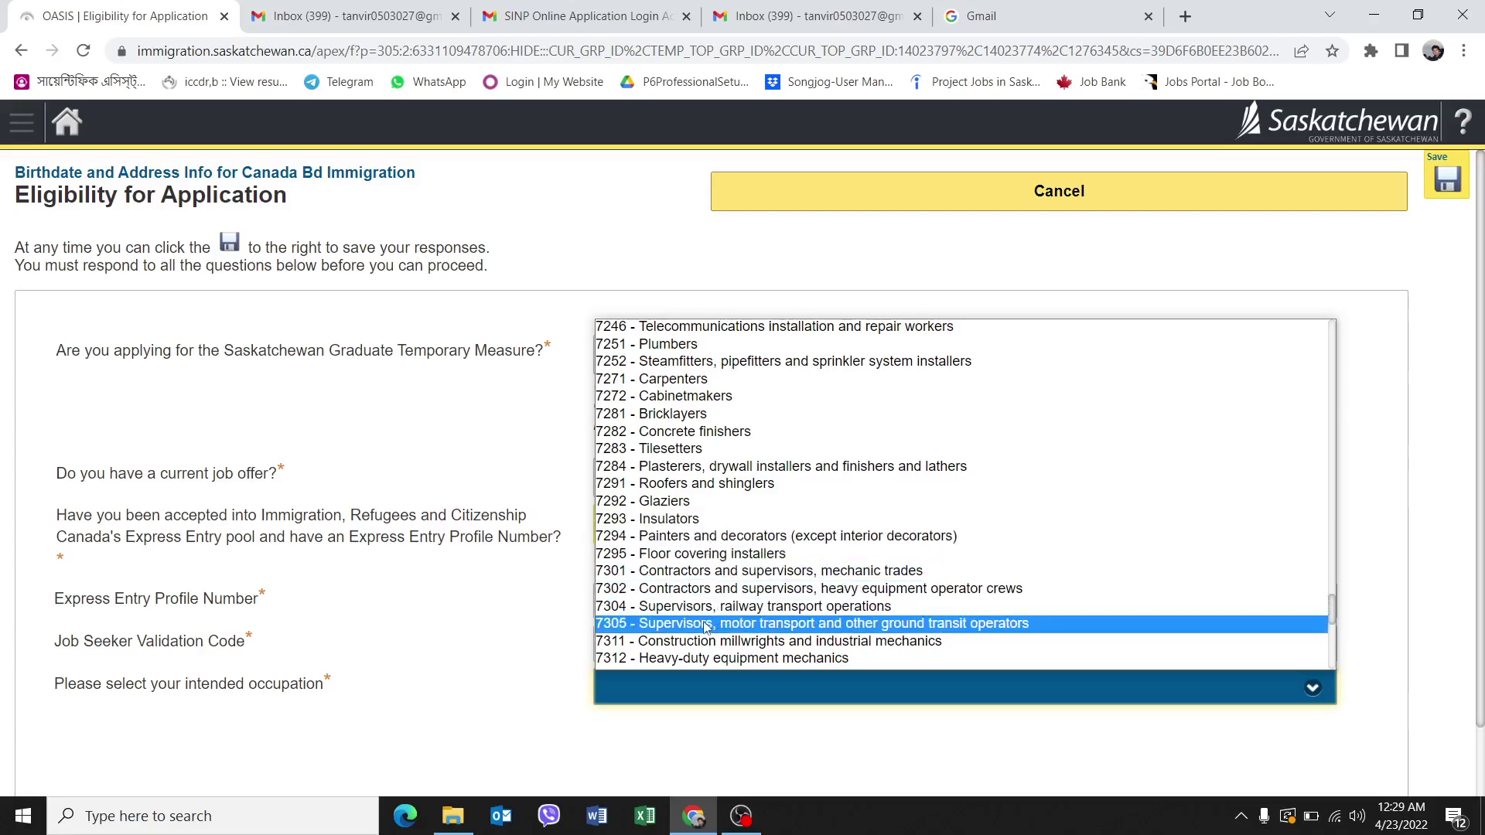
scroll(704, 561, "up", 5)
scroll(704, 561, "up", 5)
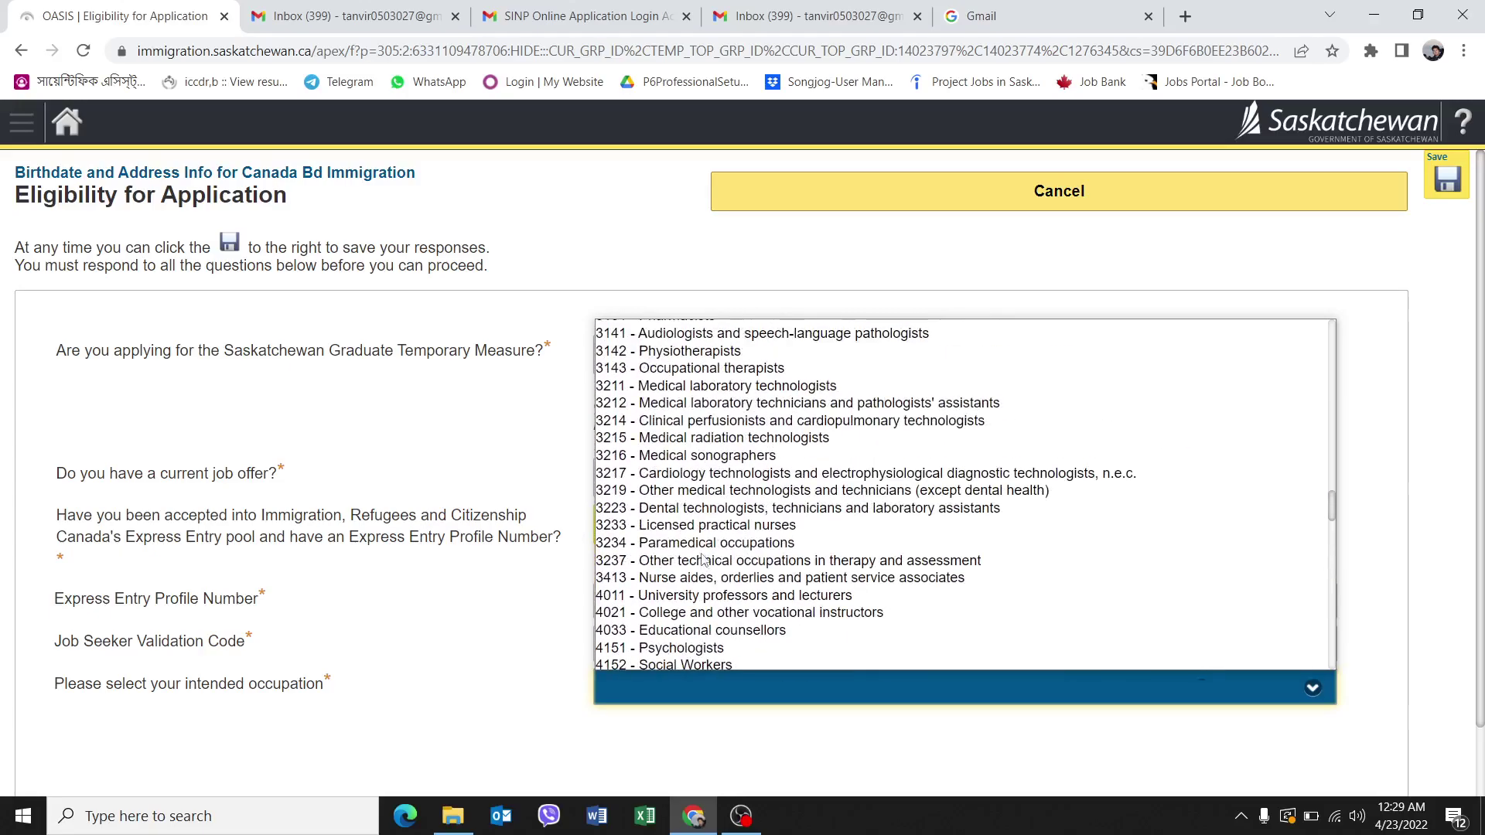
scroll(704, 561, "up", 10)
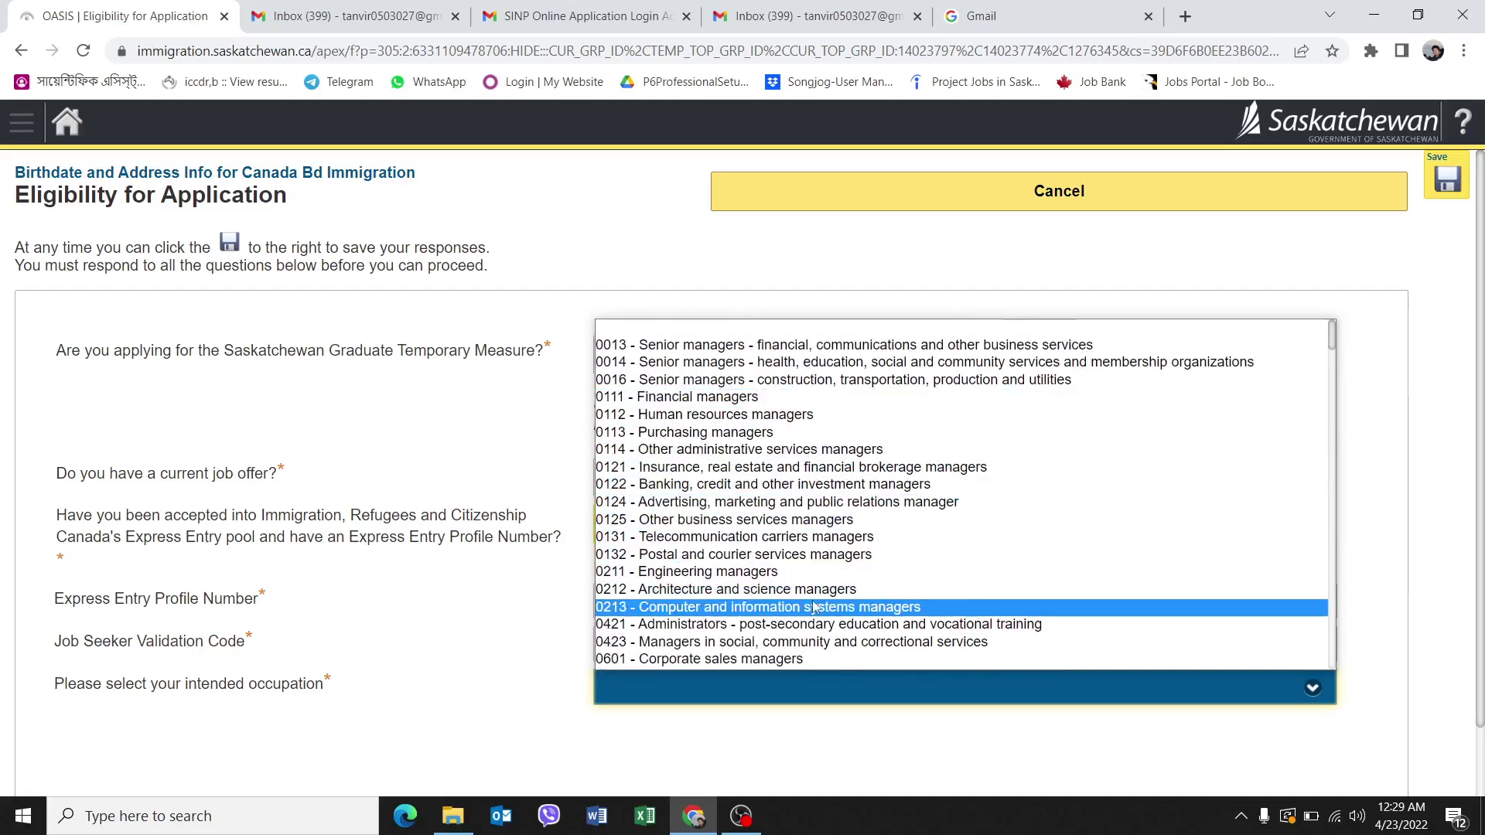
scroll(796, 572, "down", 10)
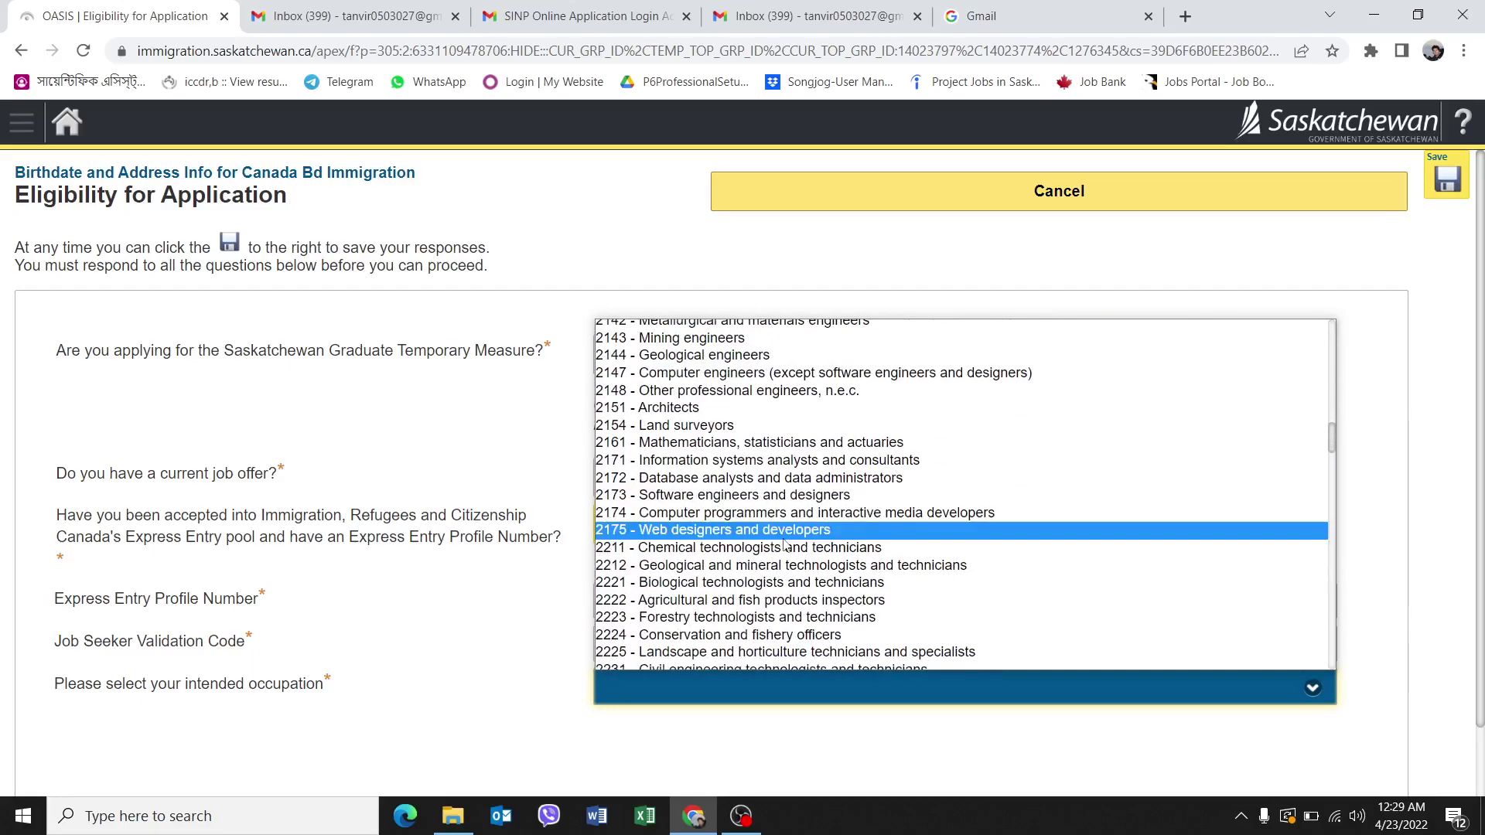
scroll(784, 544, "down", 15)
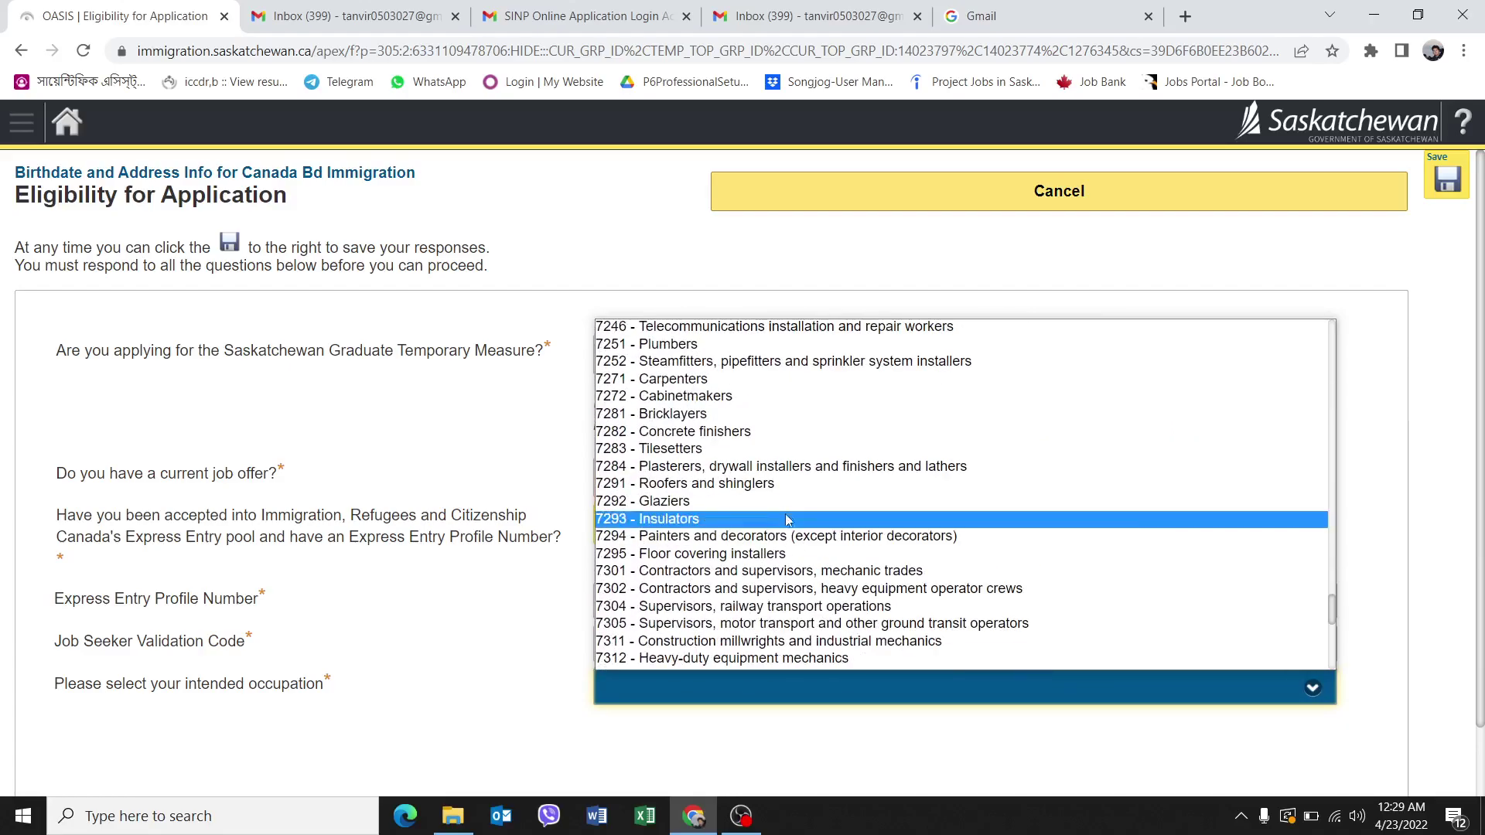
scroll(784, 537, "down", 7)
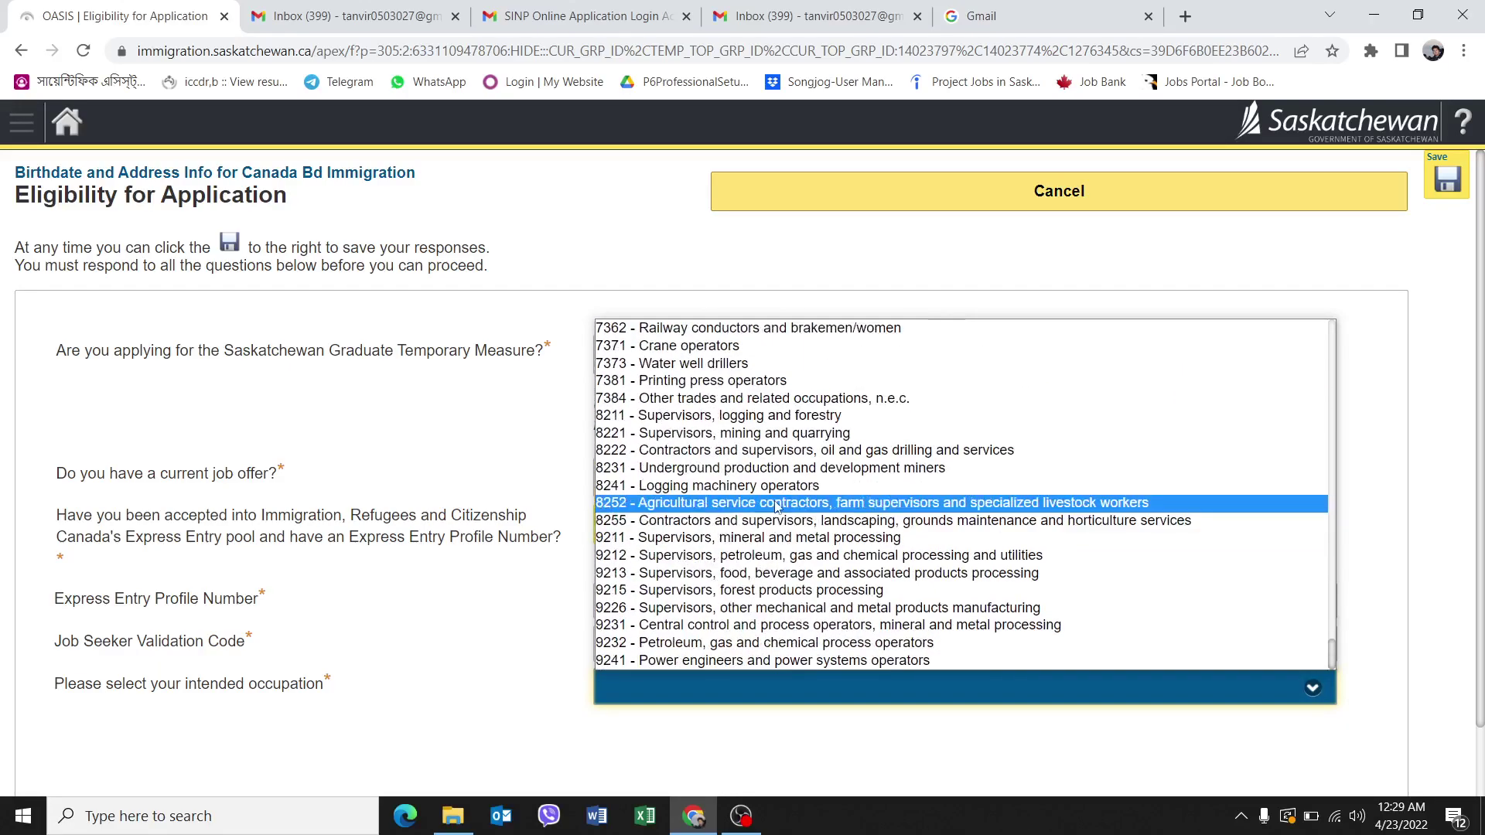
scroll(754, 467, "up", 6)
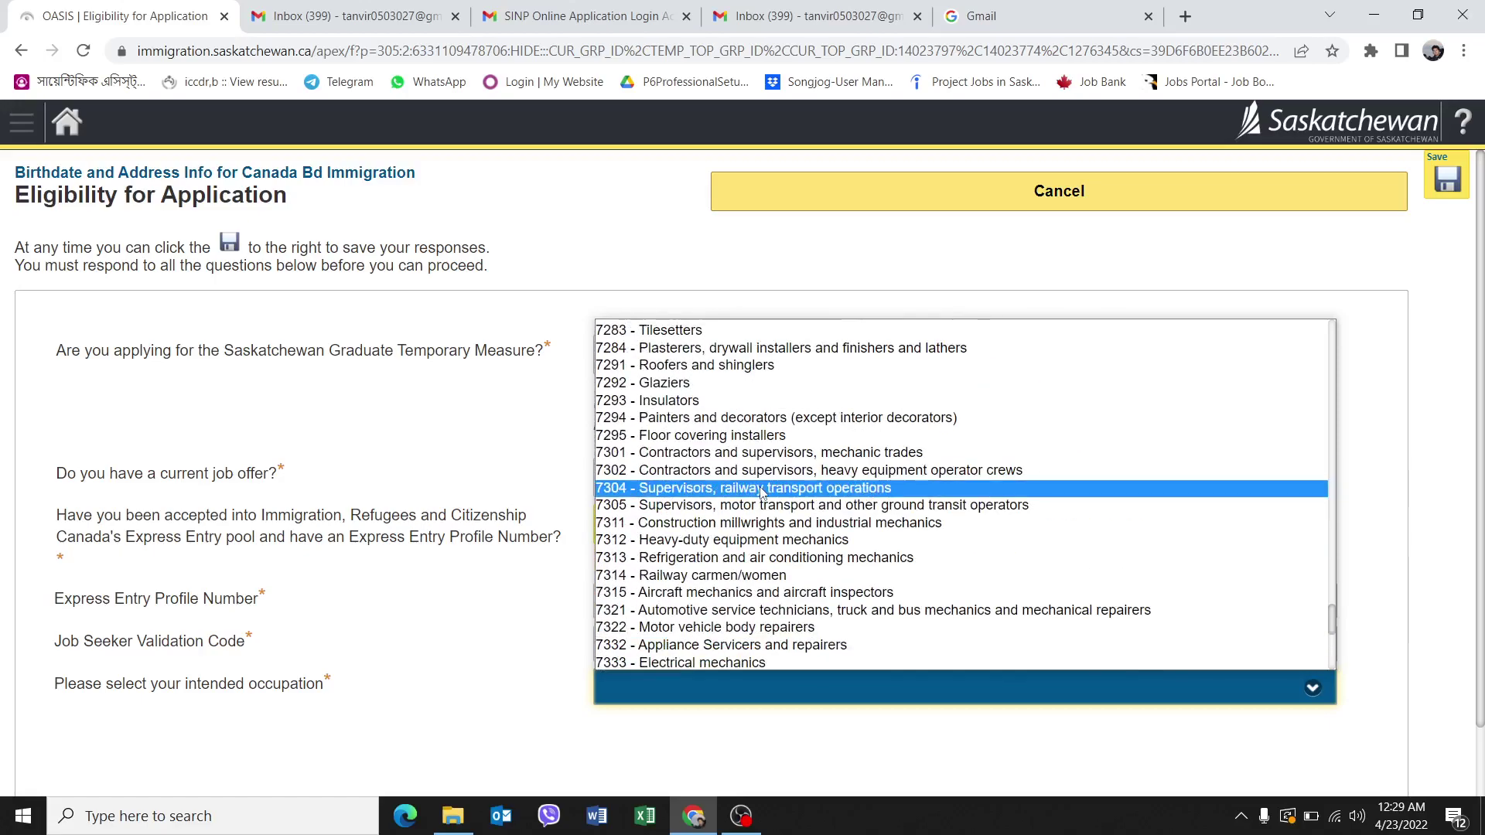
scroll(751, 466, "up", 3)
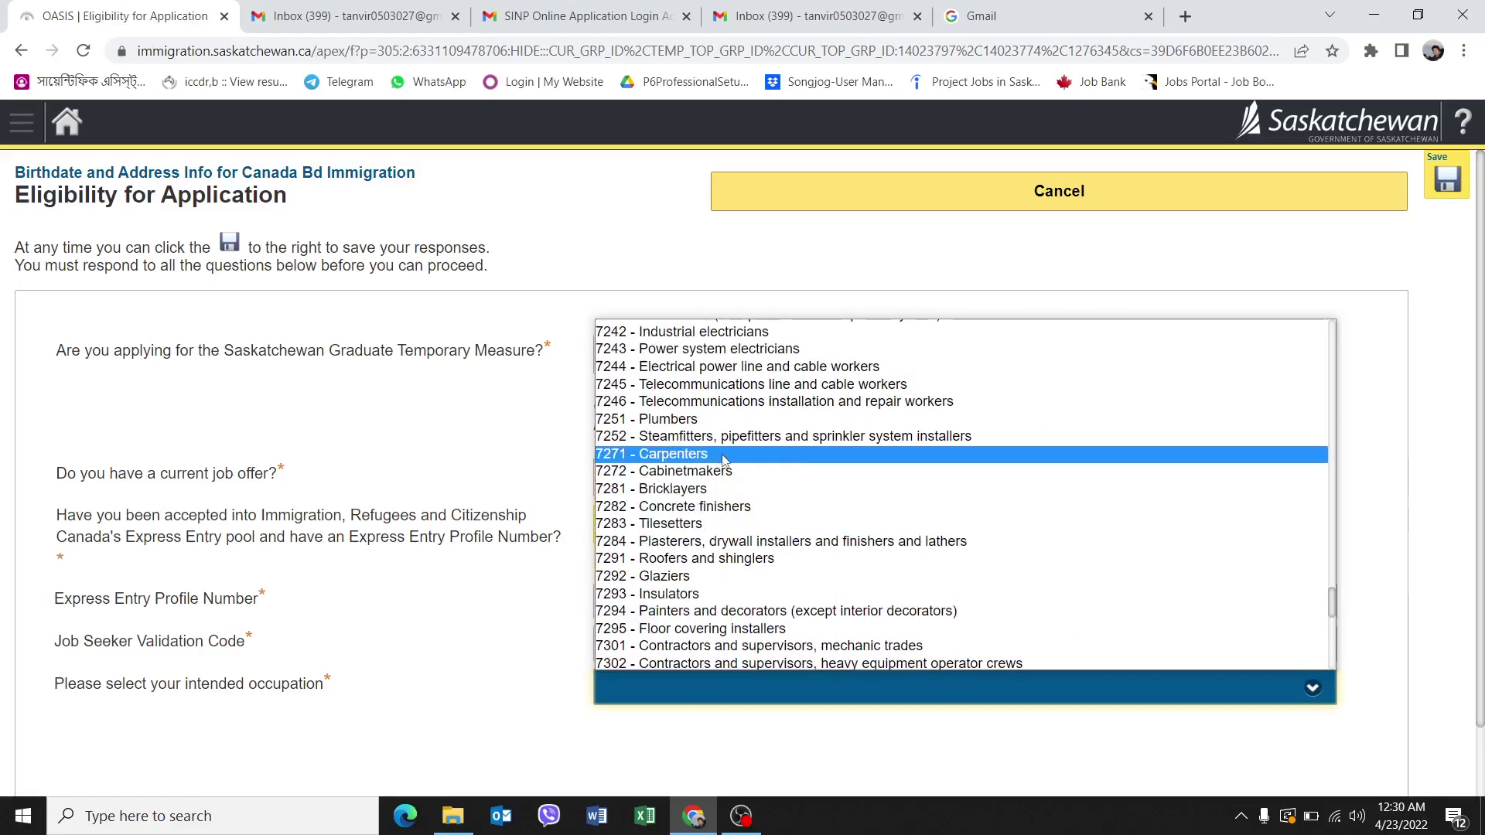
left_click(717, 462)
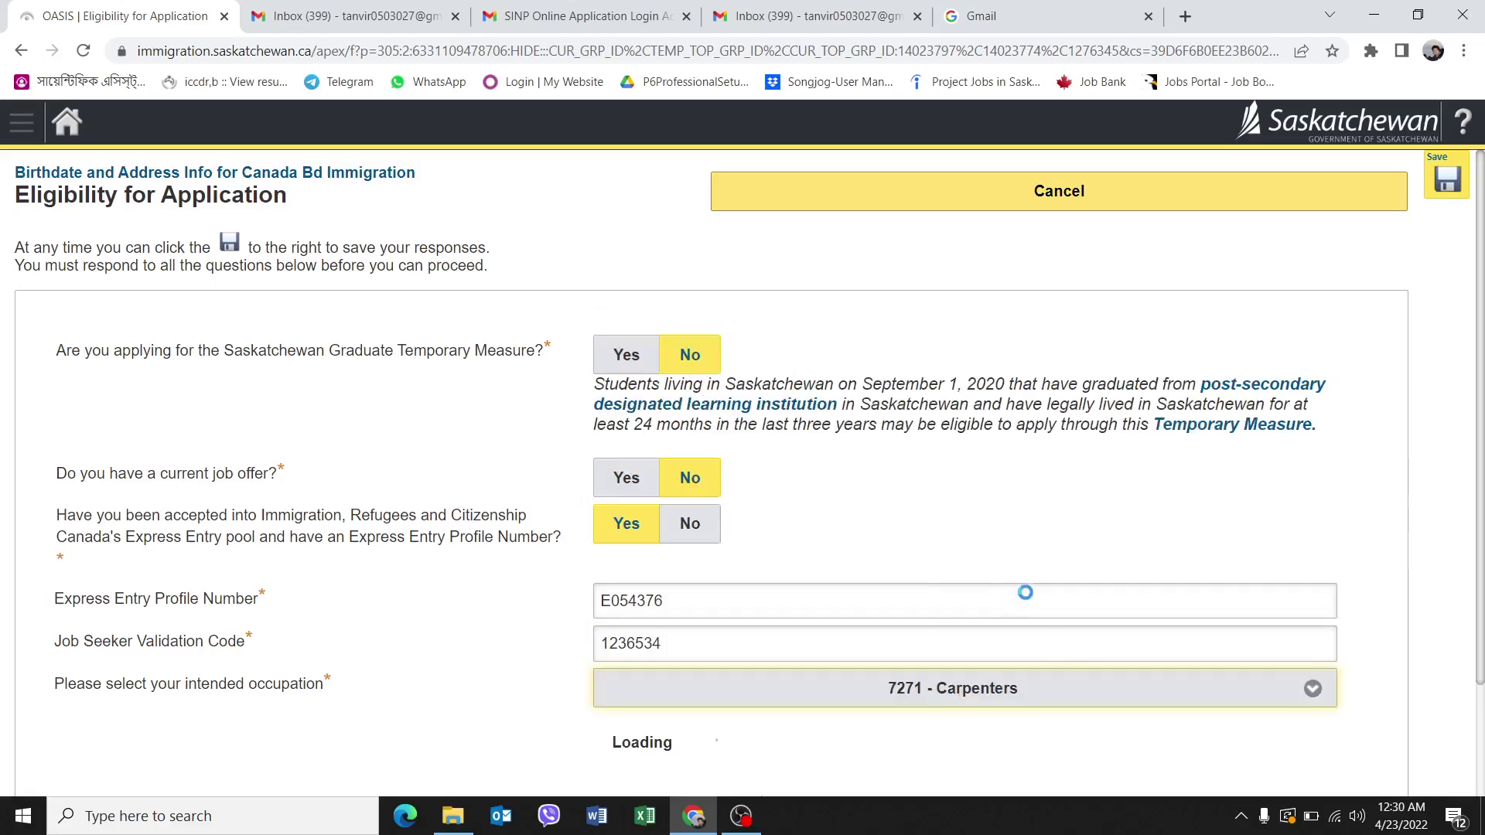
Answer Yes to post-secondary education and Yes to the degree relating to Carpenters.
scroll(1145, 531, "down", 4)
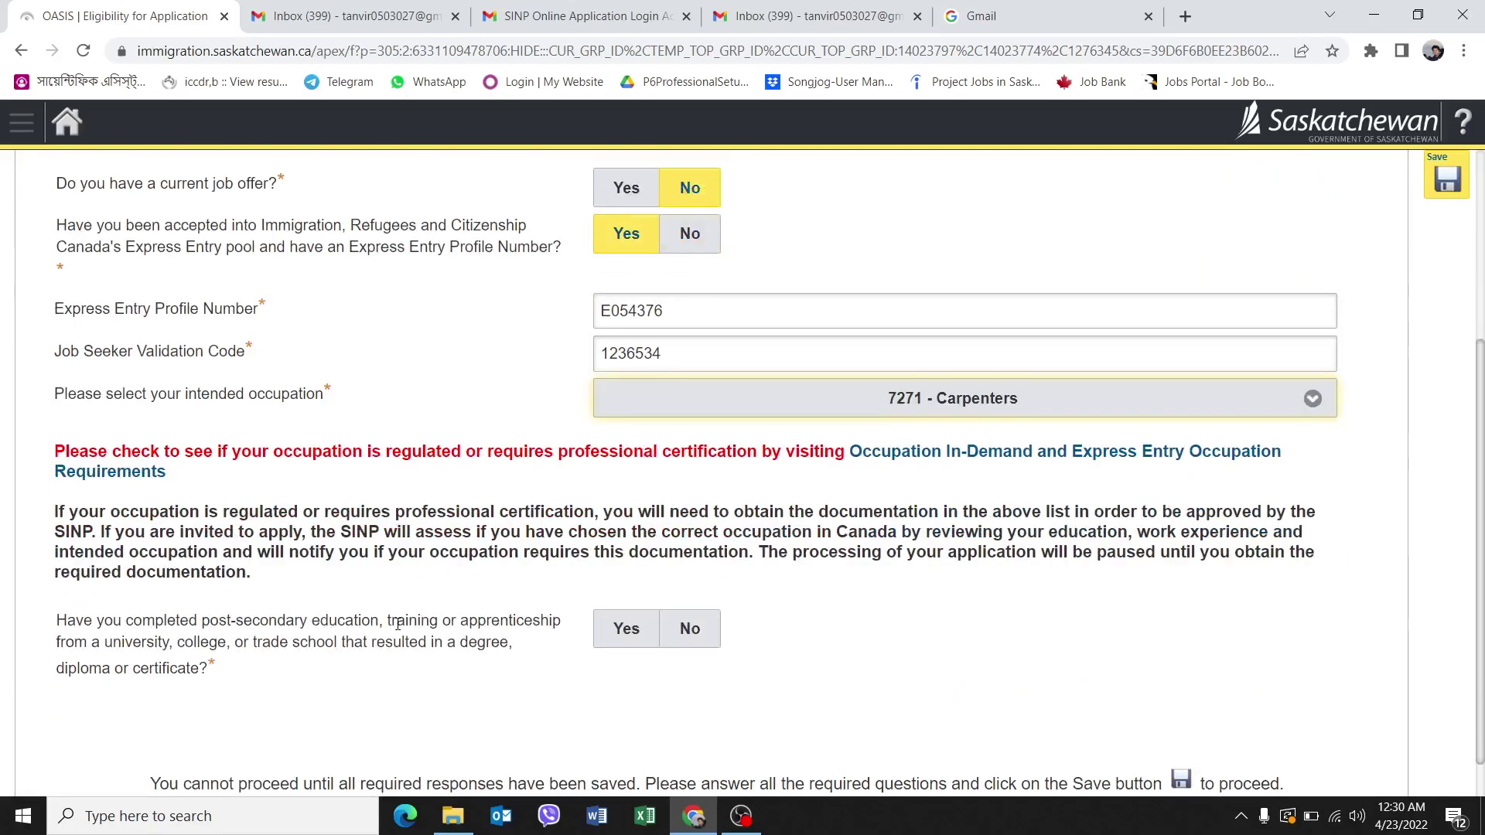
left_click(625, 633)
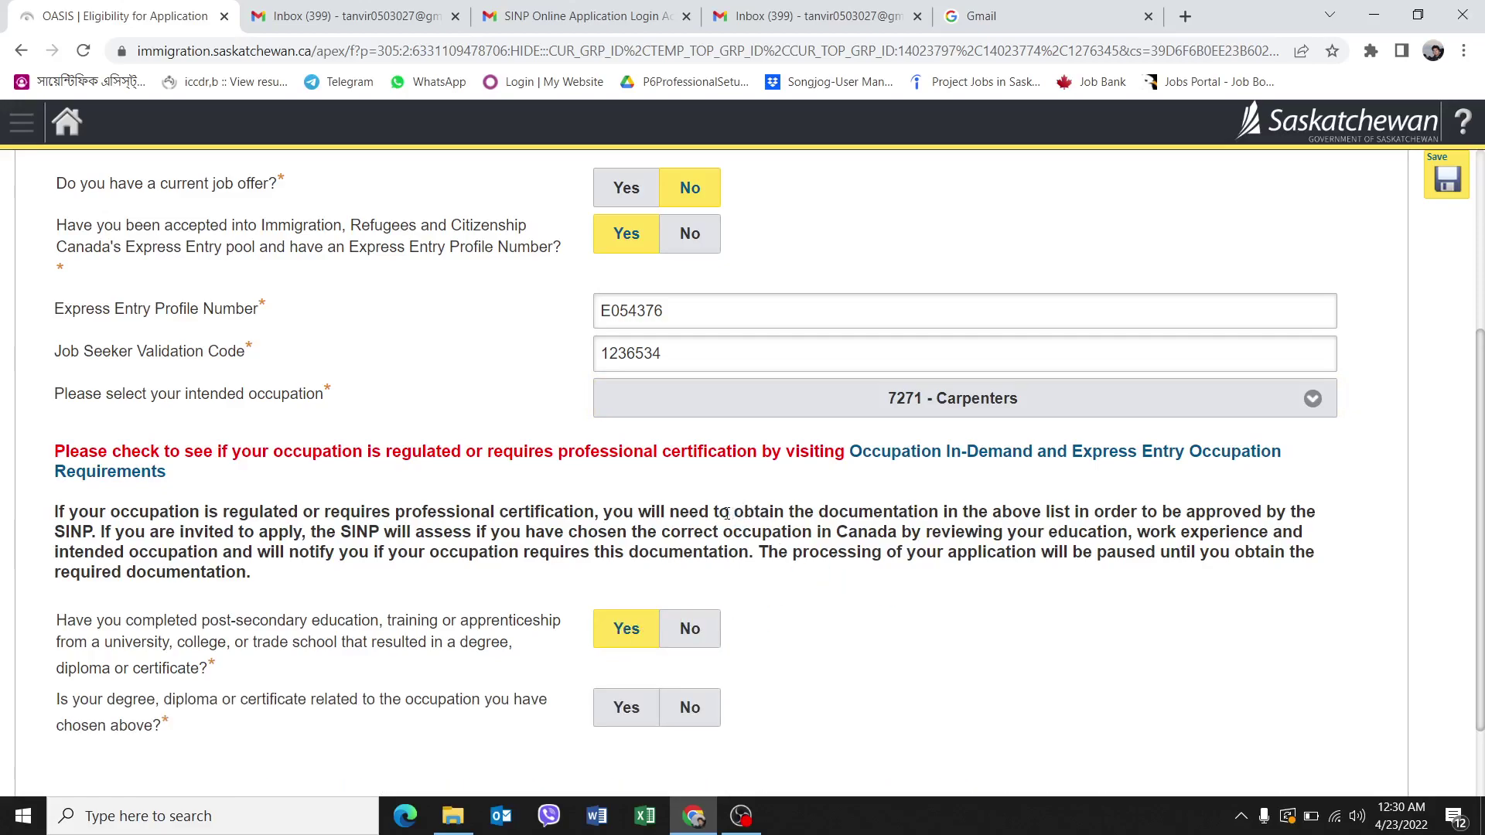
left_click(641, 717)
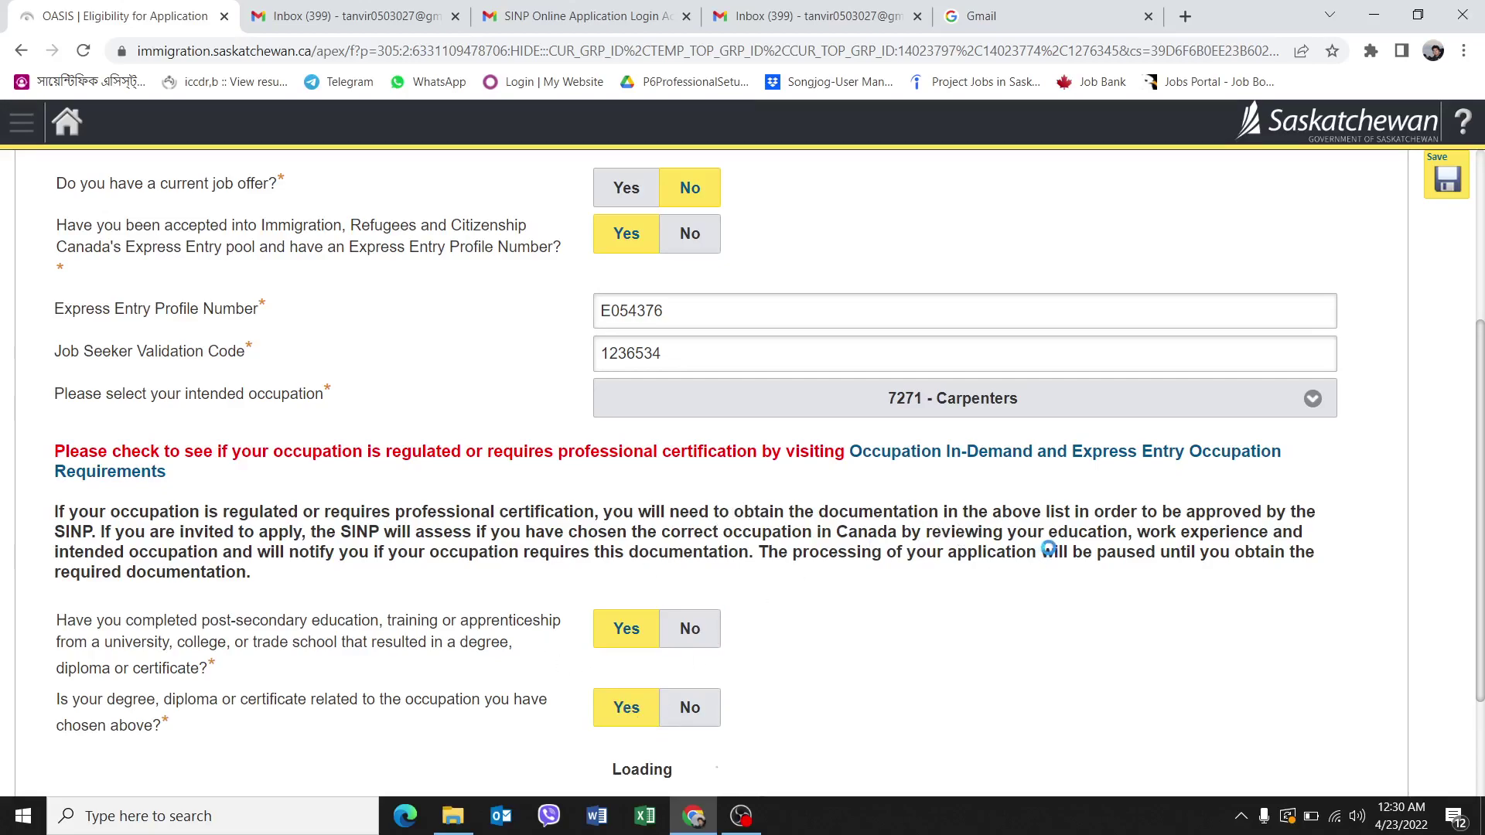
scroll(985, 624, "down", 2)
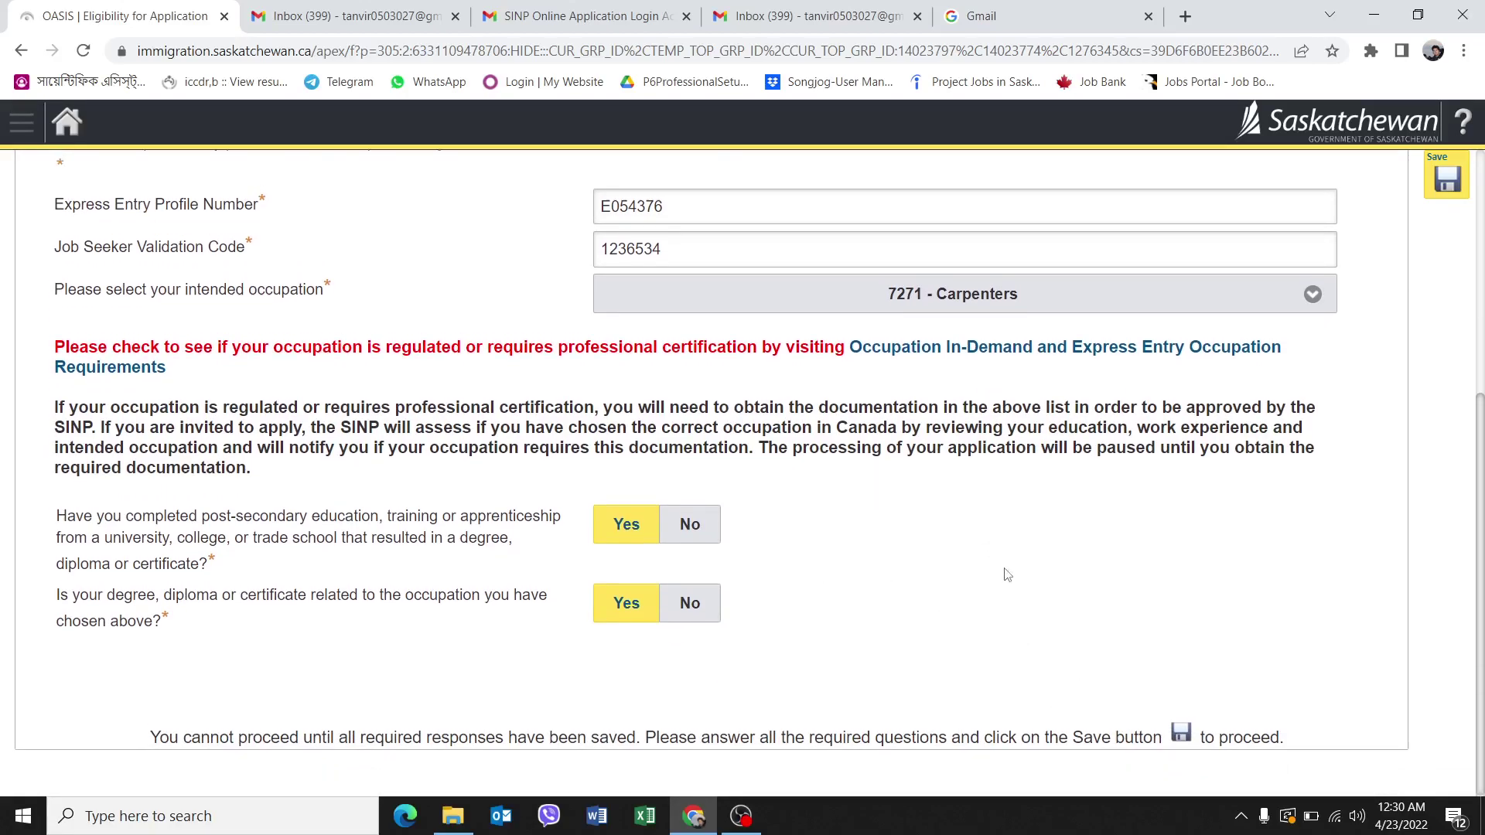
scroll(1005, 576, "up", 5)
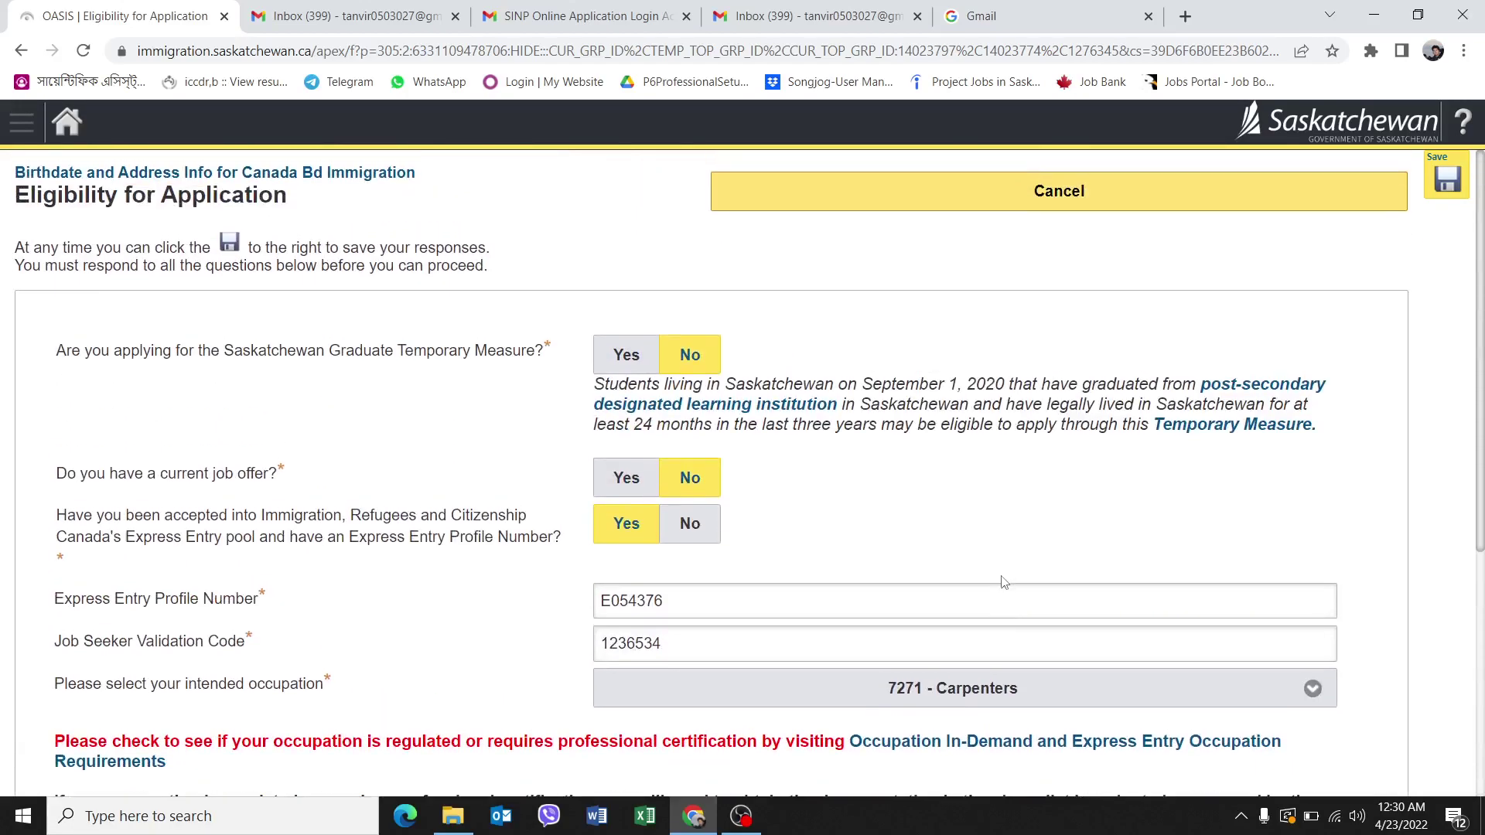
scroll(1004, 582, "down", 5)
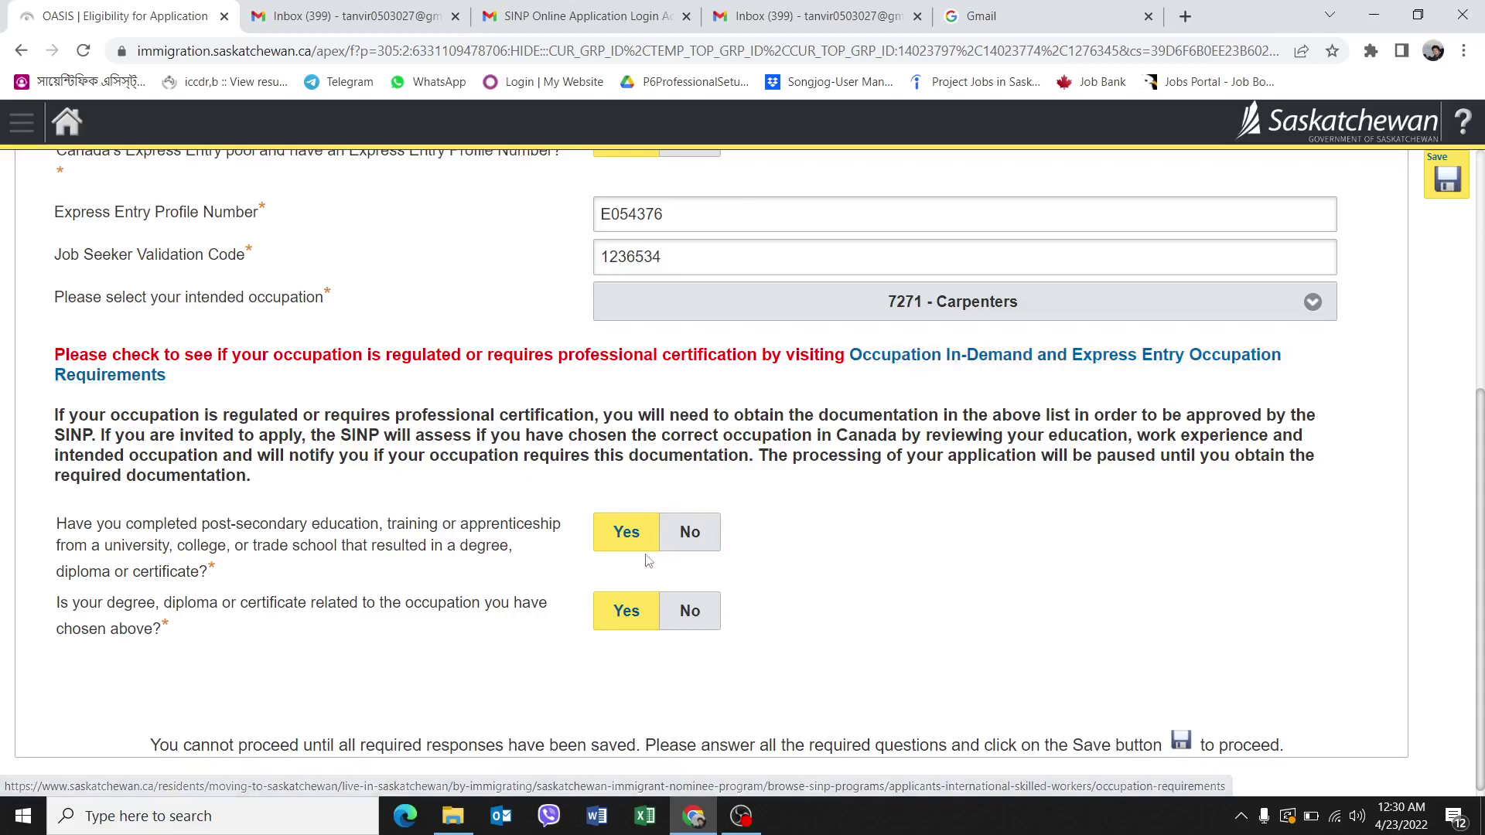
scroll(798, 520, "up", 5)
scroll(820, 502, "down", 3)
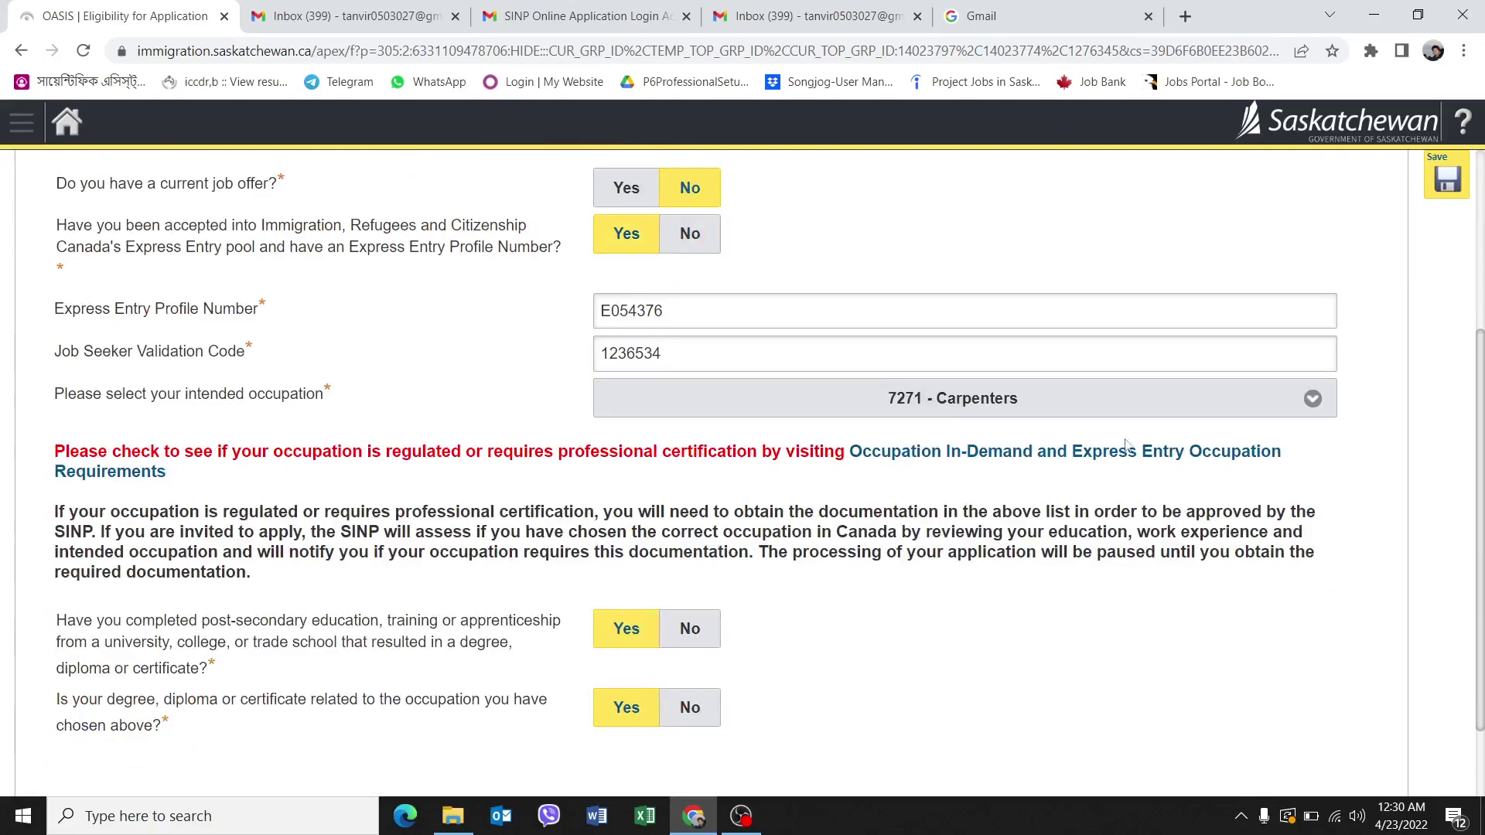
scroll(1122, 444, "up", 3)
Save eligibility answers and determine category International Skilled Workers - Saskatchewan Express Entry.
left_click(1447, 182)
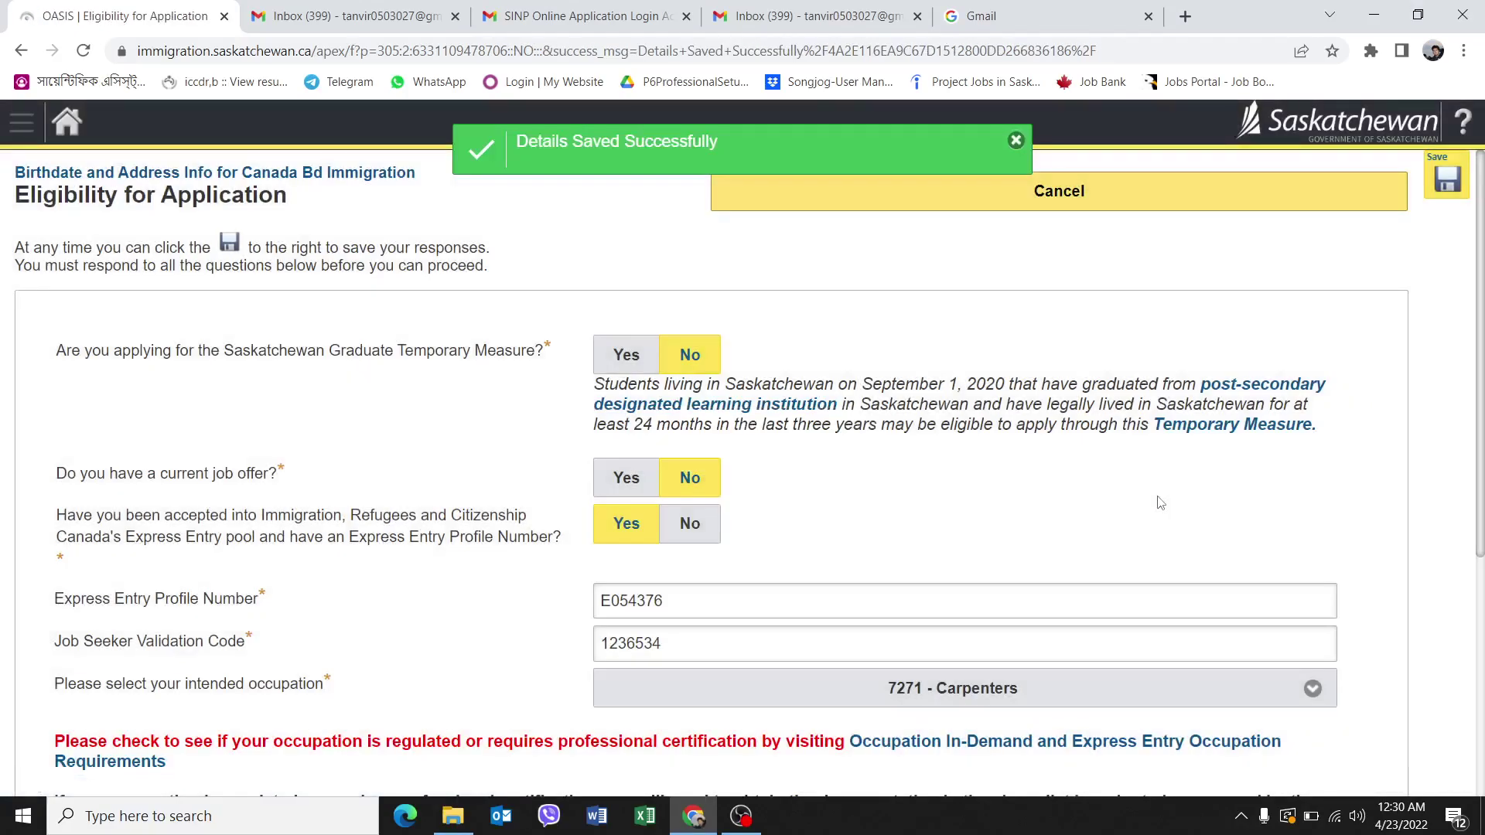
scroll(926, 516, "down", 5)
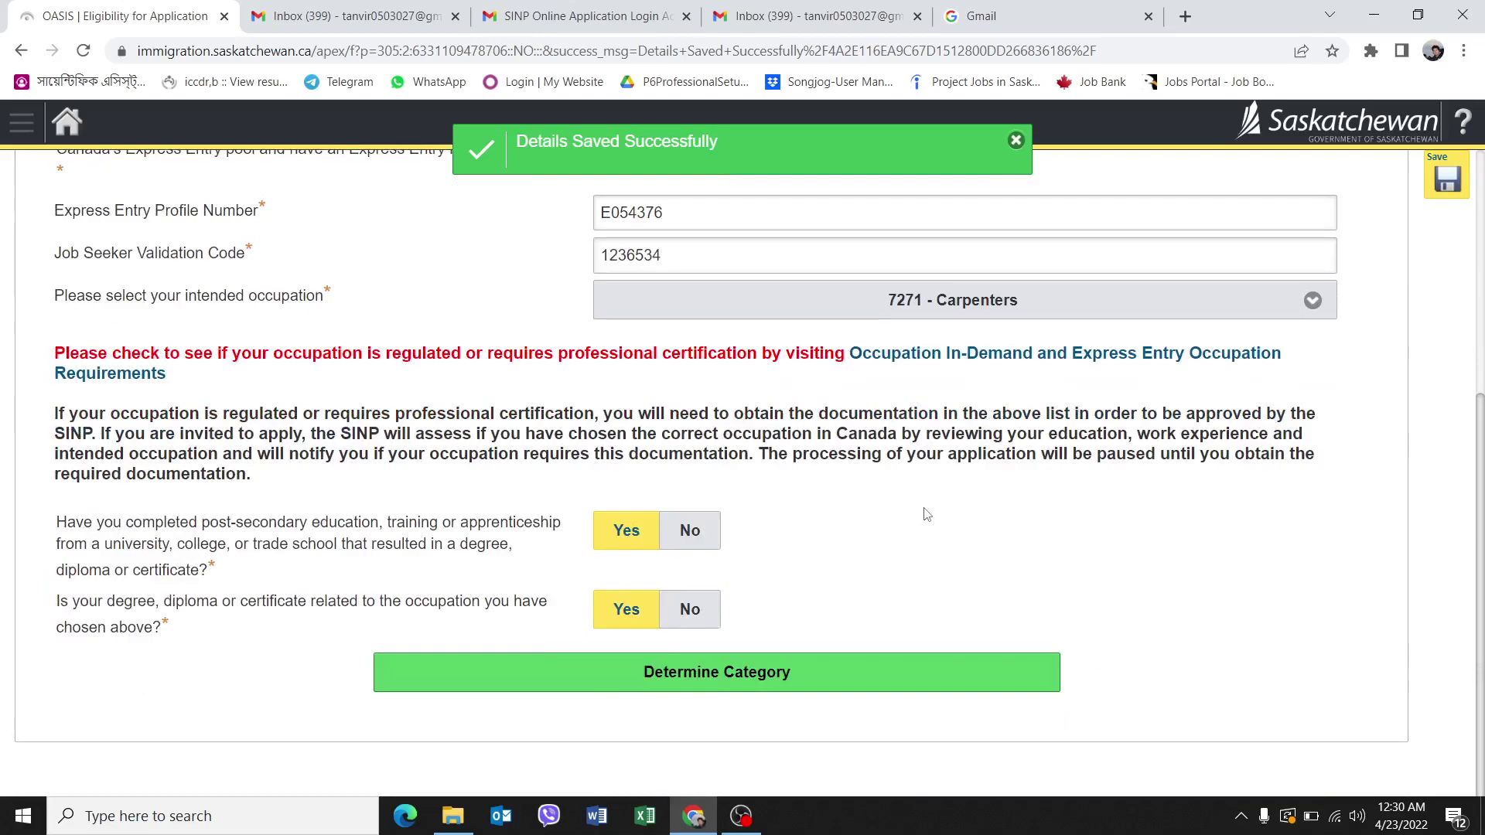
left_click(804, 678)
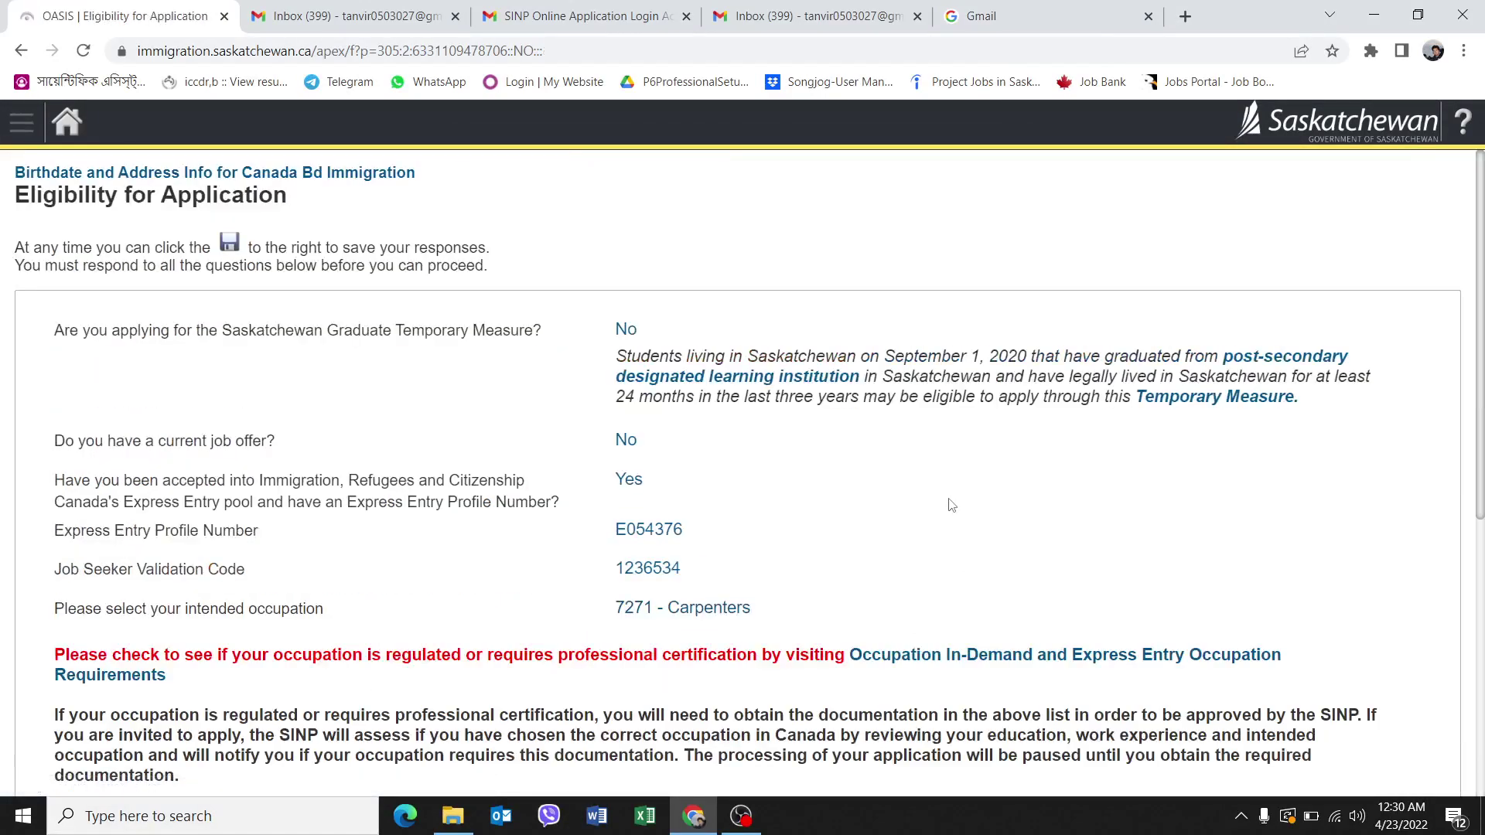
scroll(961, 493, "down", 6)
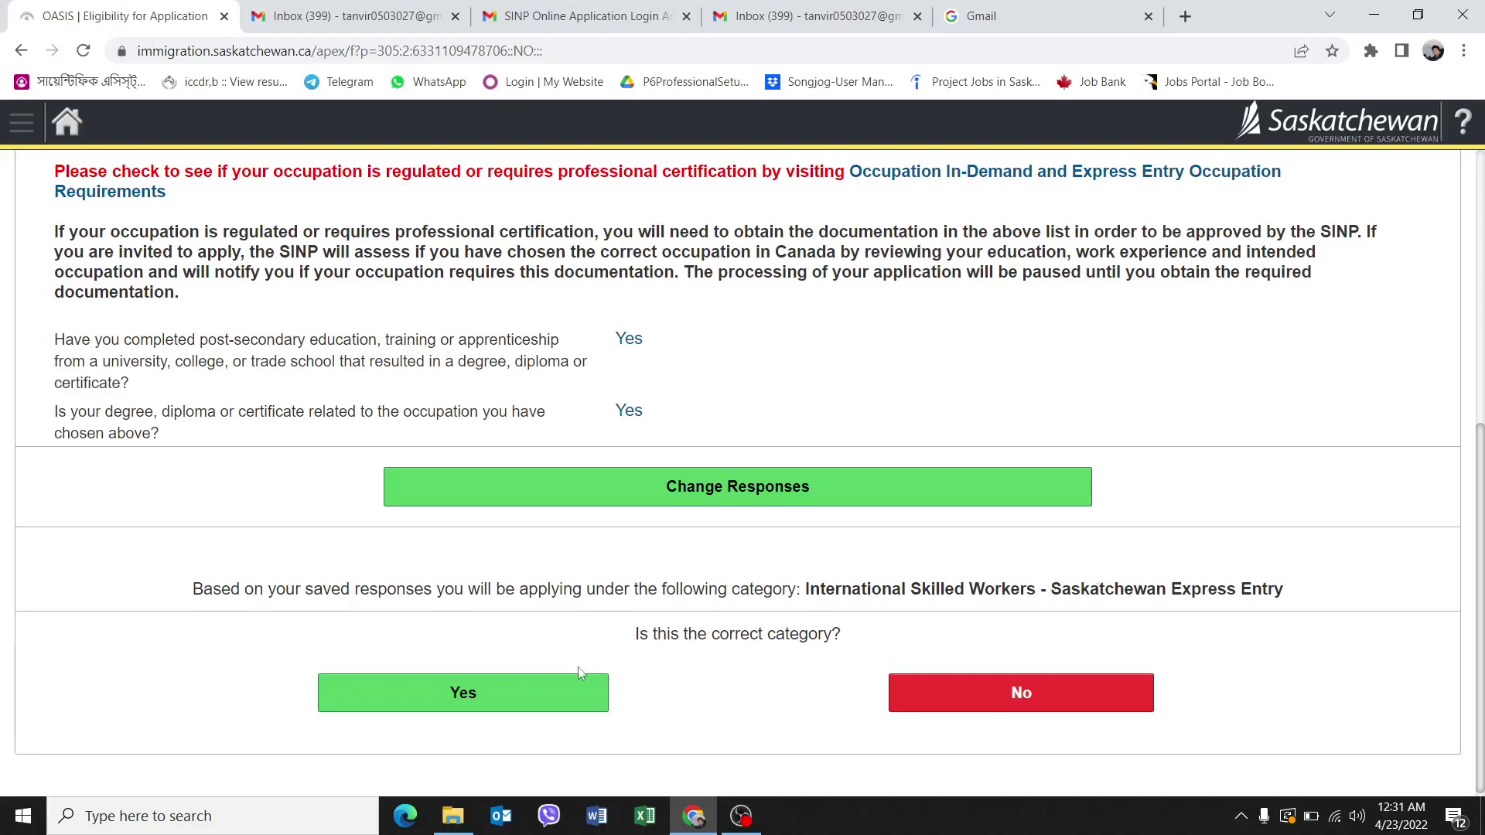
left_click(552, 709)
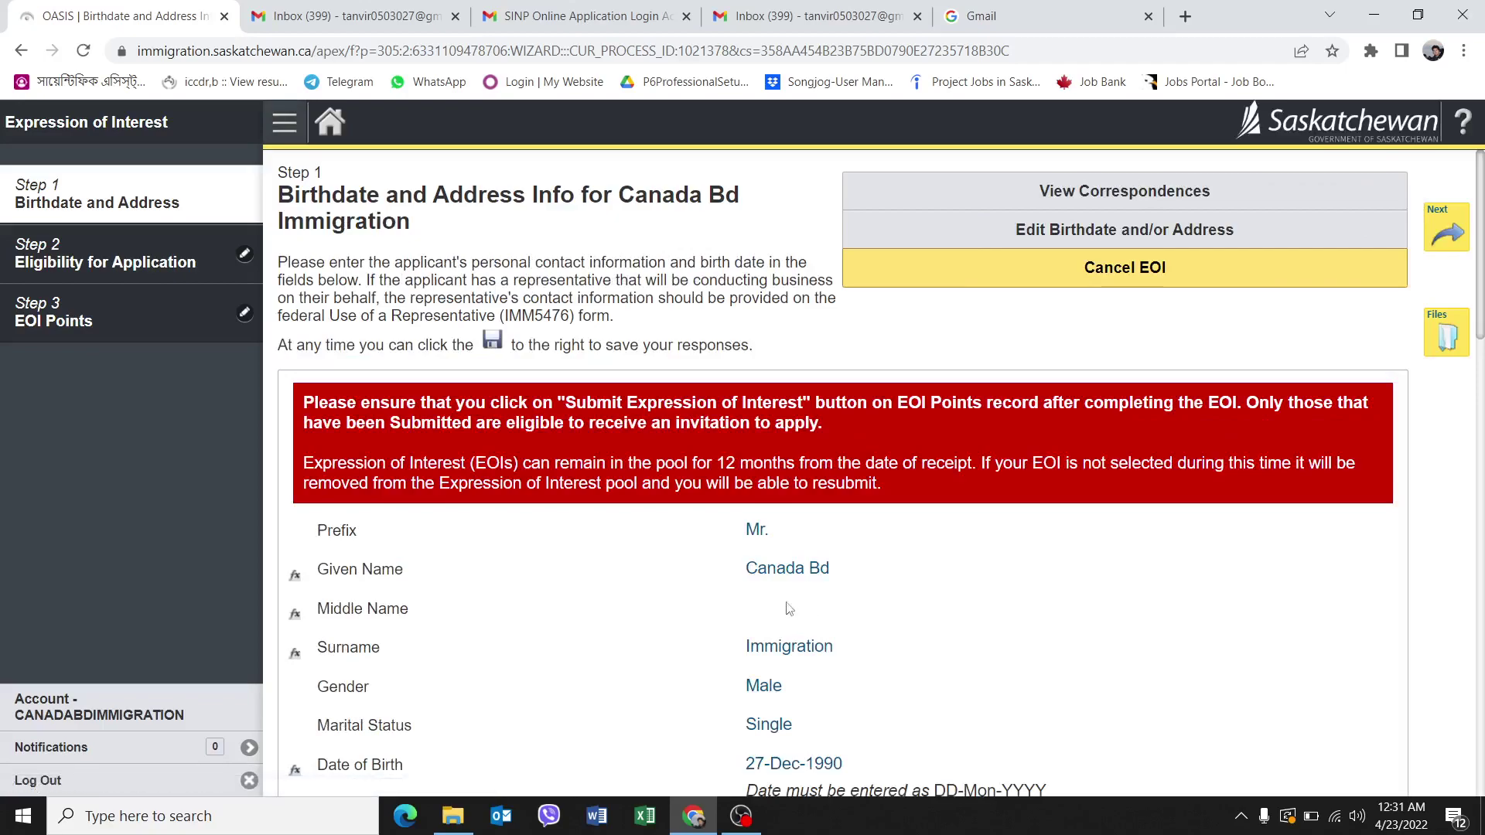
scroll(948, 580, "down", 7)
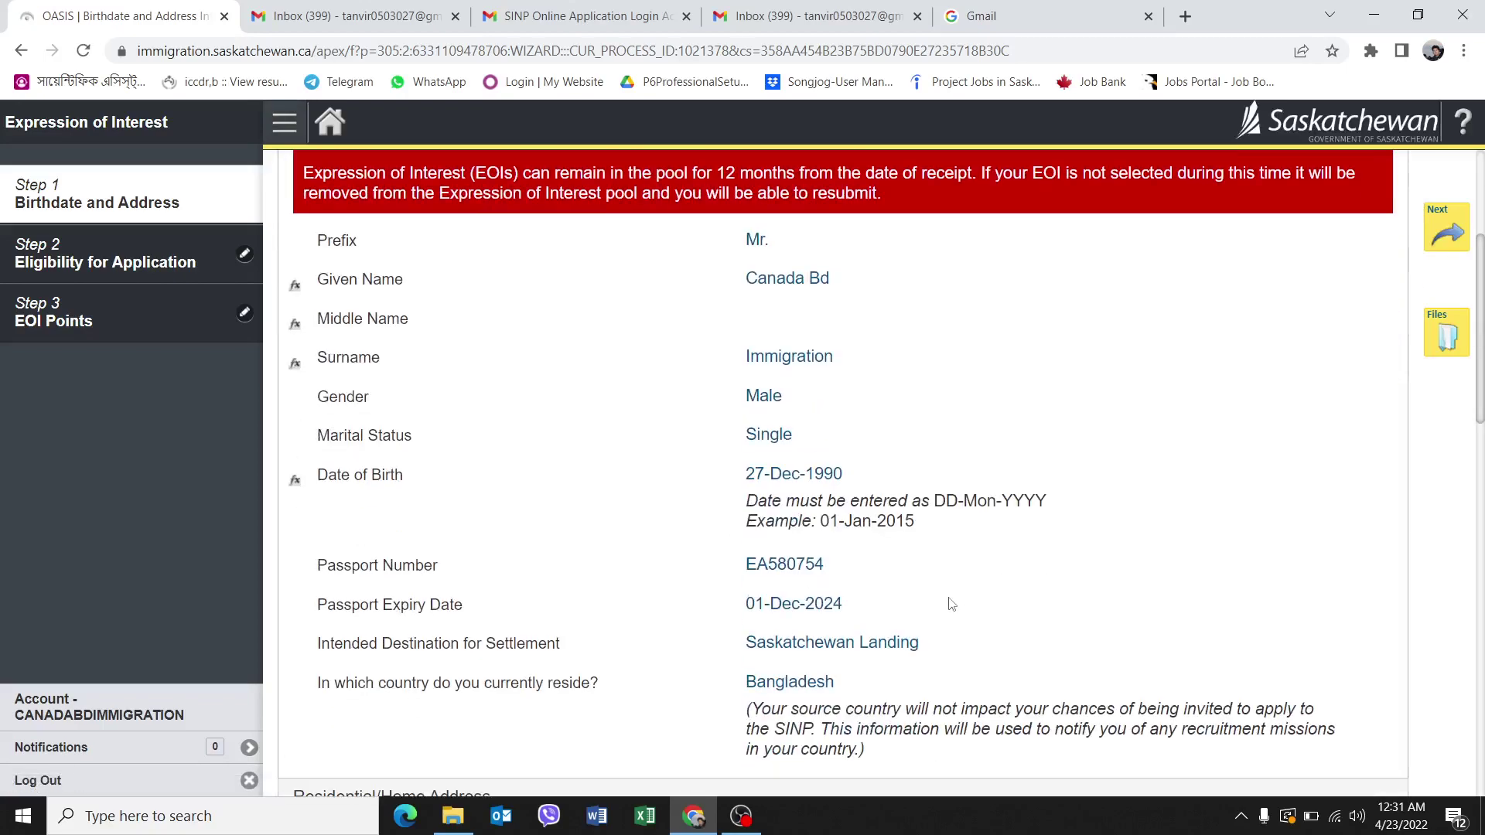
scroll(947, 573, "down", 6)
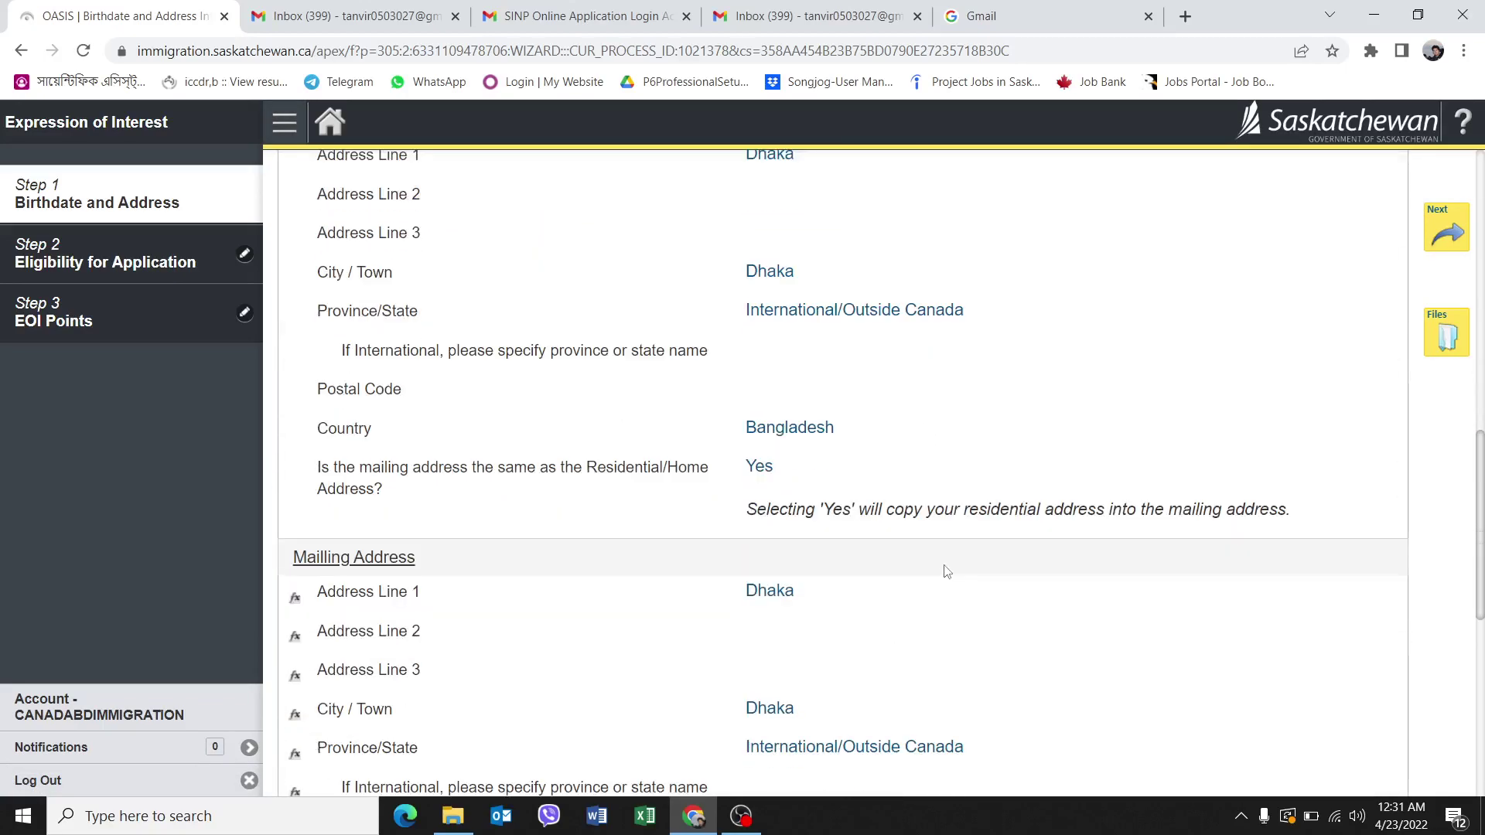
scroll(952, 564, "down", 2)
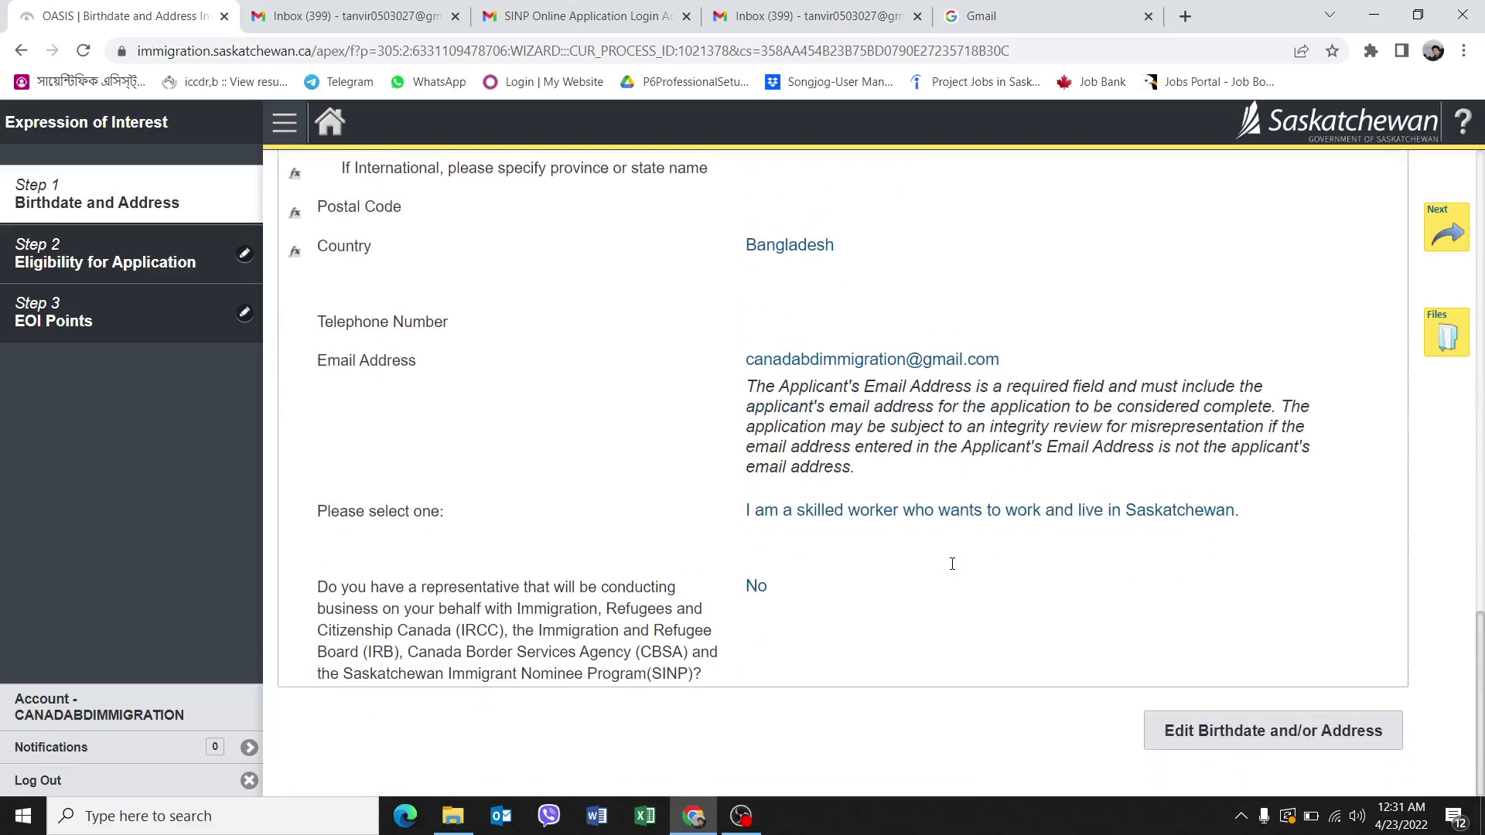
left_click(1447, 230)
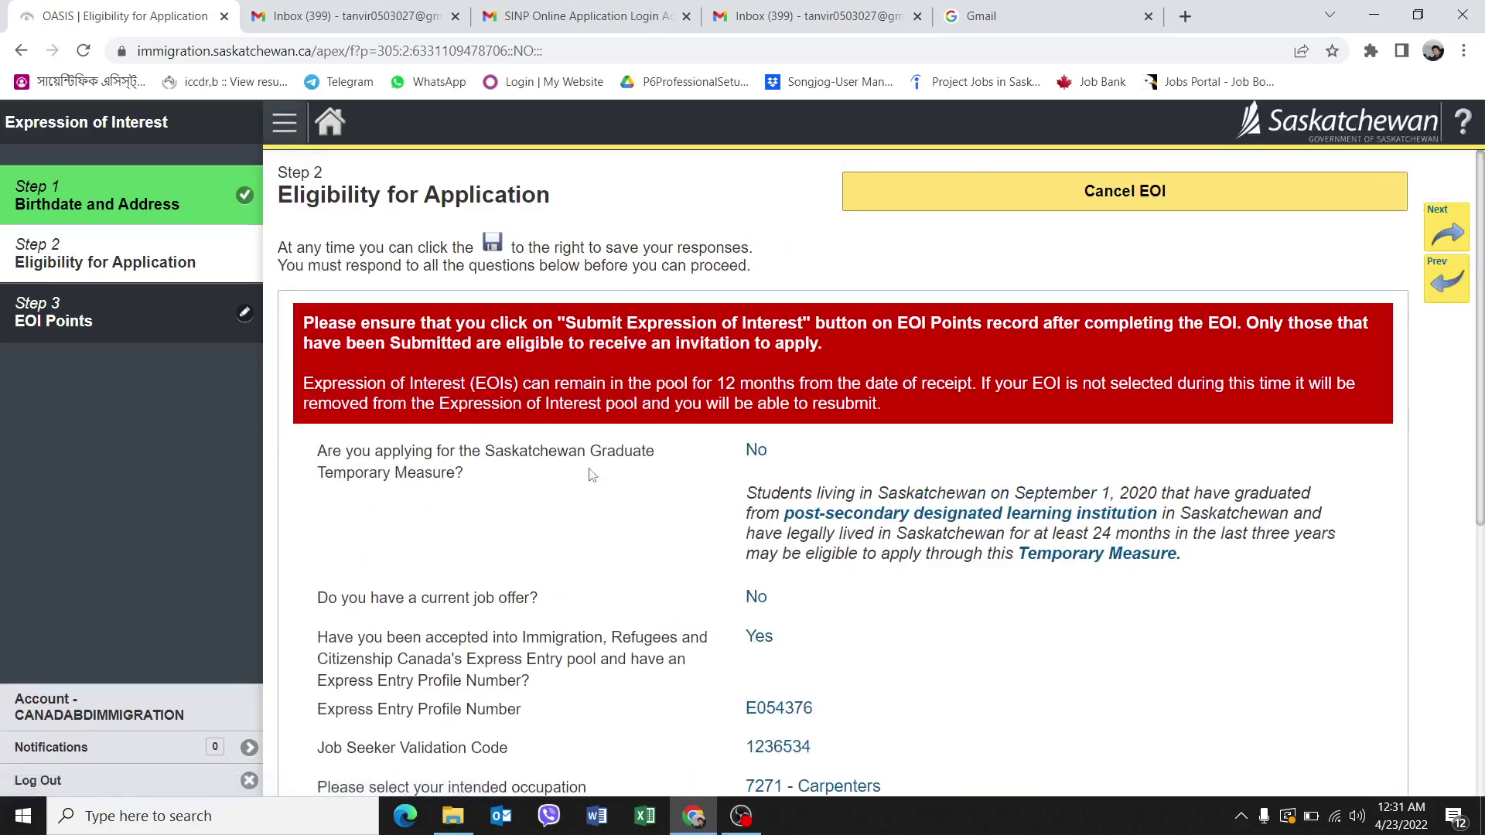
scroll(741, 522, "down", 5)
scroll(825, 470, "down", 1)
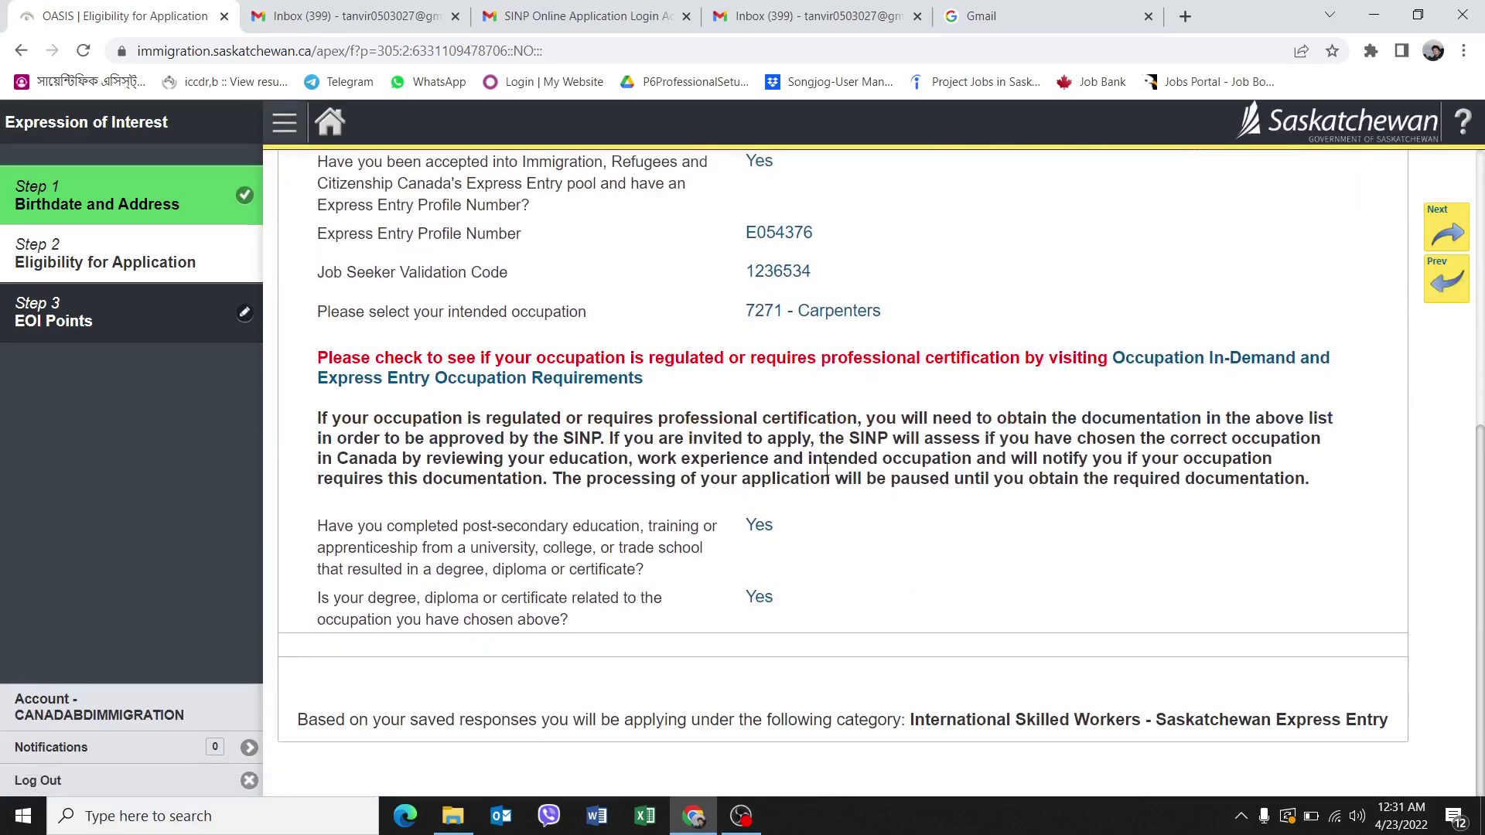
scroll(885, 487, "up", 6)
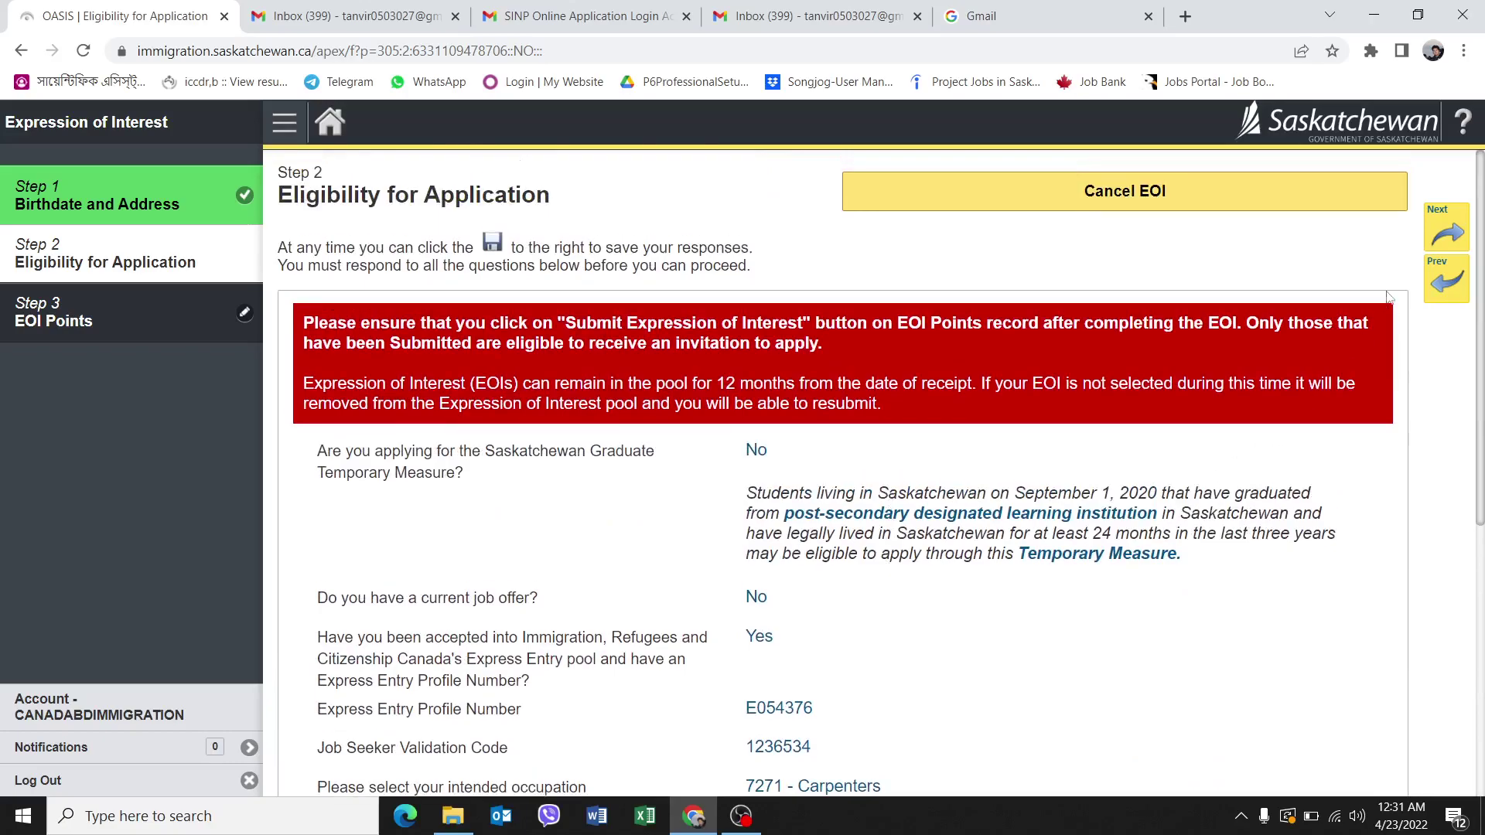
scroll(1449, 231, "down", 3)
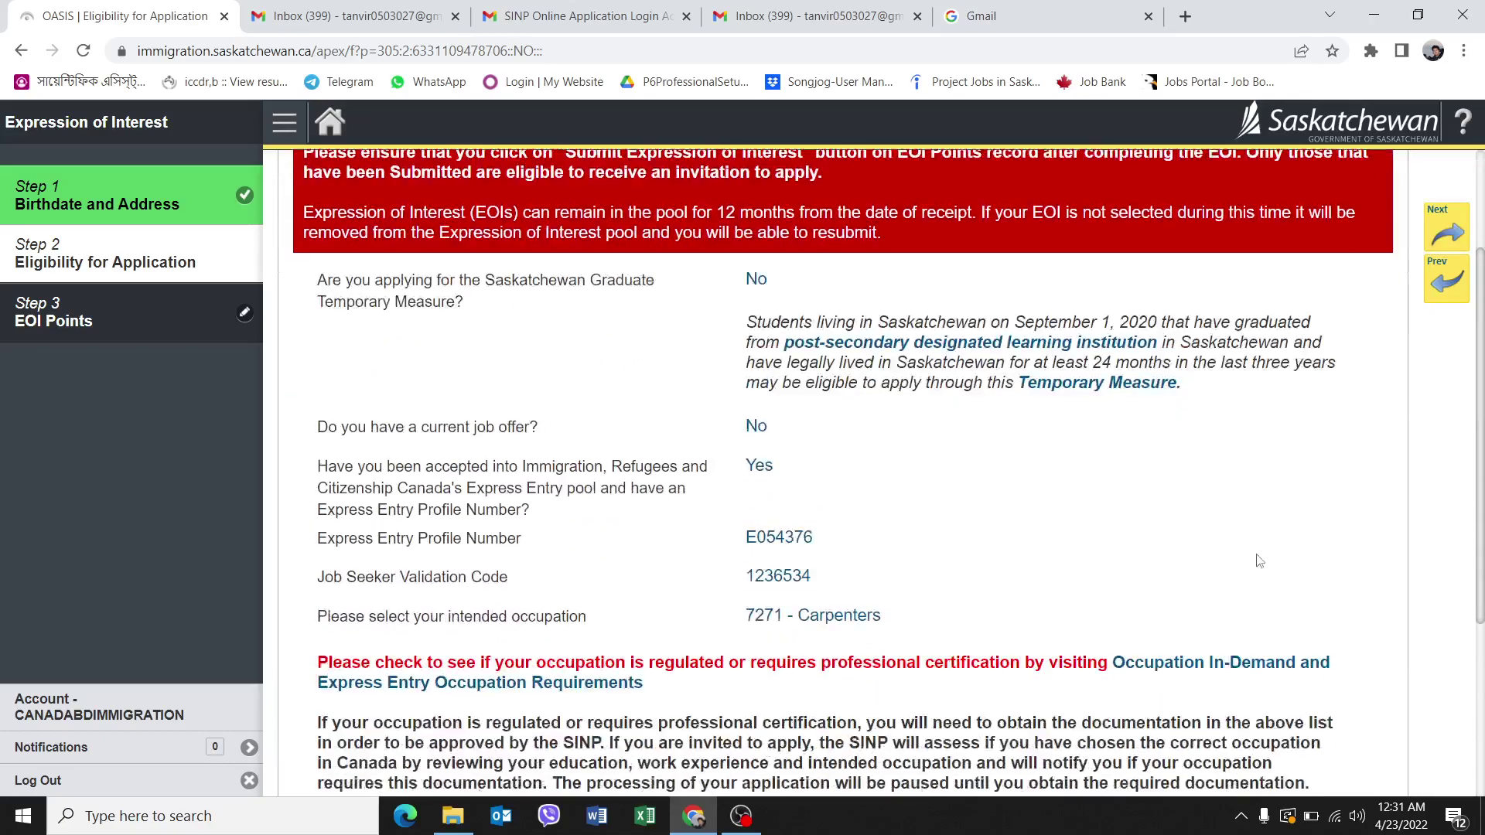
On EOI Points, claim 23 points for a Master's or Doctorate degree.
left_click(1446, 230)
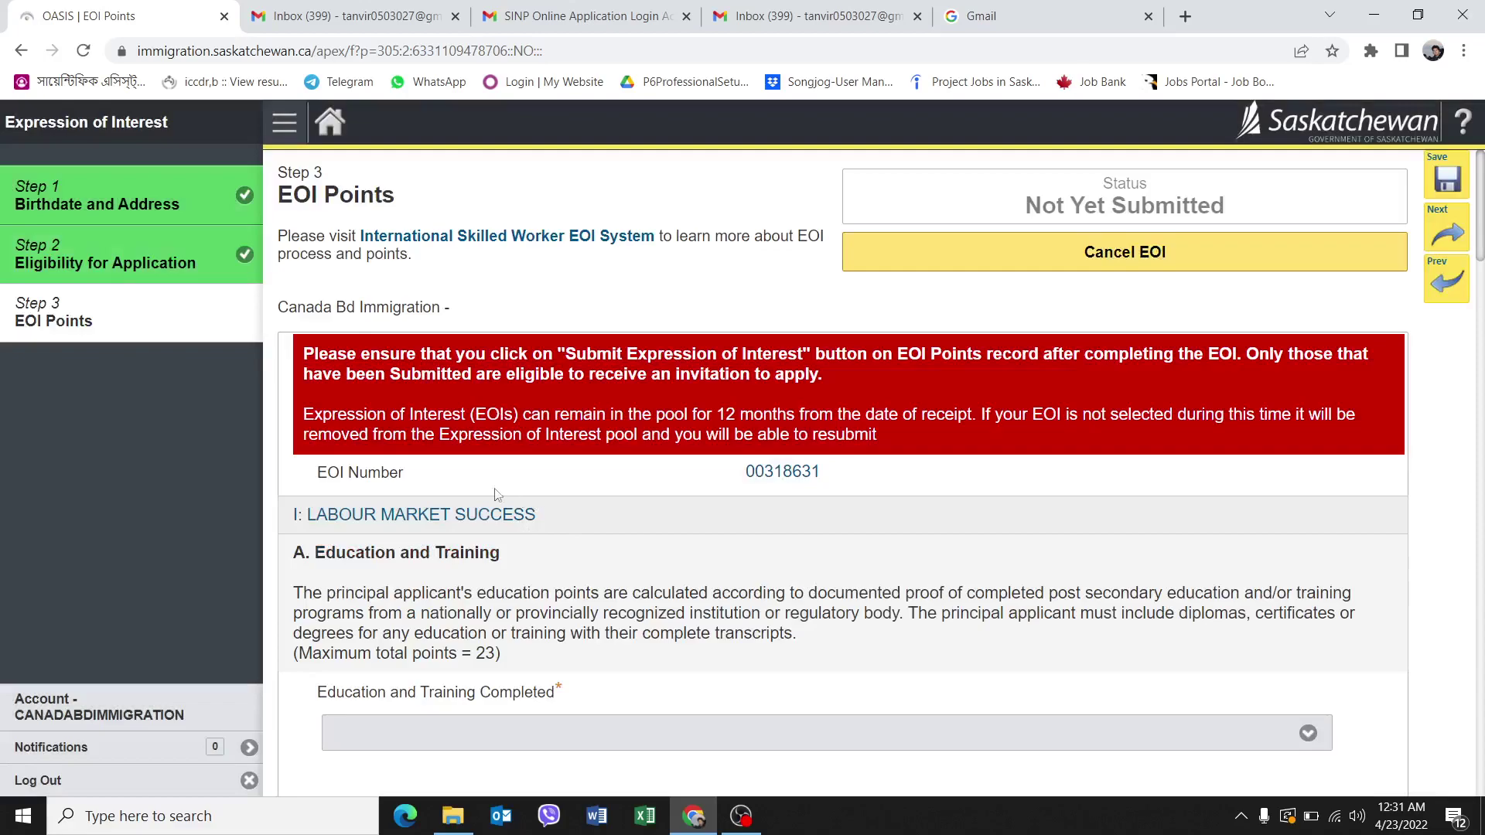
scroll(663, 543, "down", 4)
left_click(808, 457)
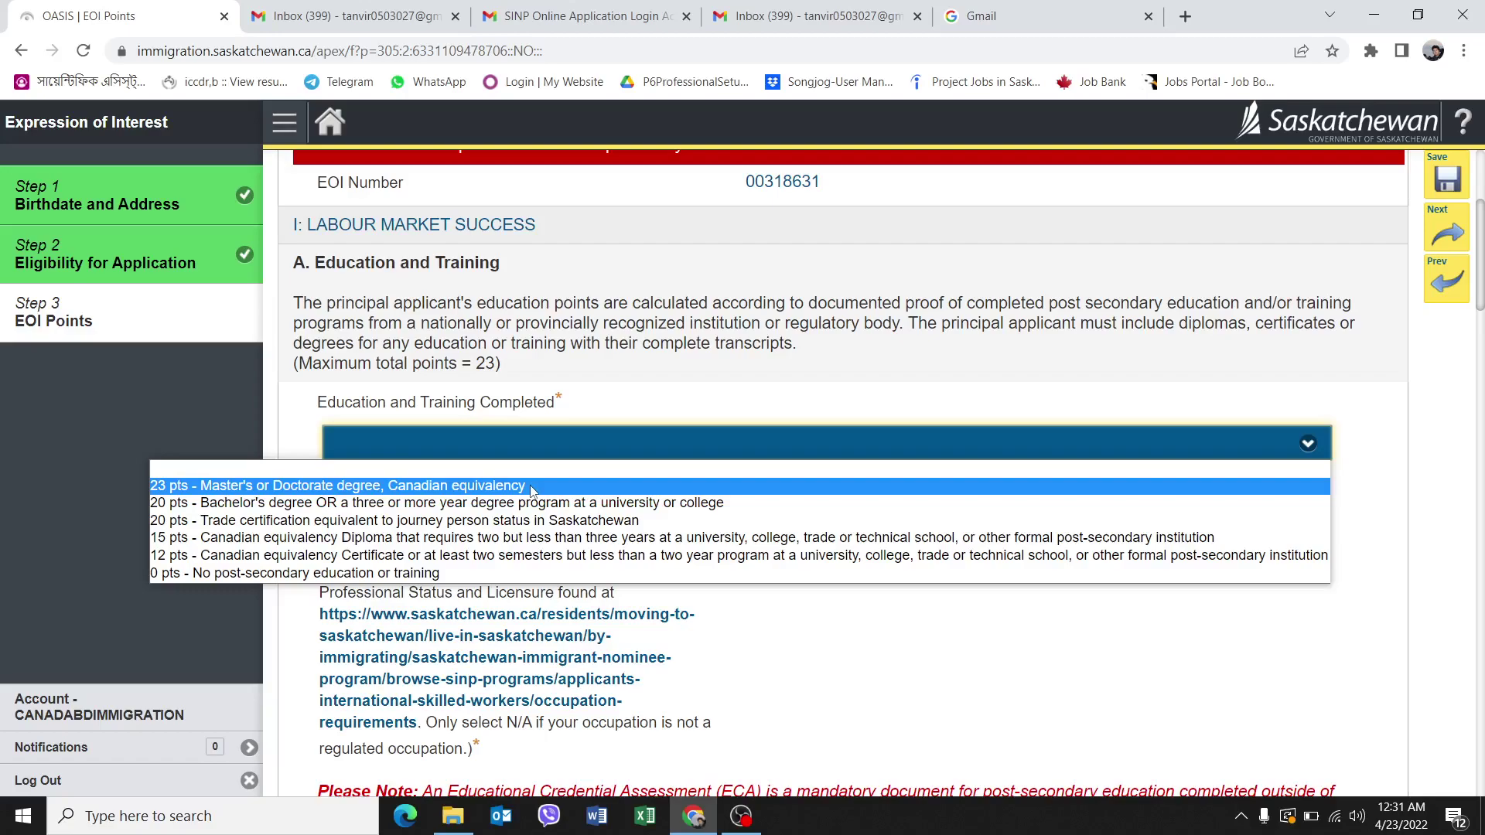
left_click(532, 489)
Answer No to professional licensure and No to a Canadian post-secondary credential.
scroll(426, 562, "down", 1)
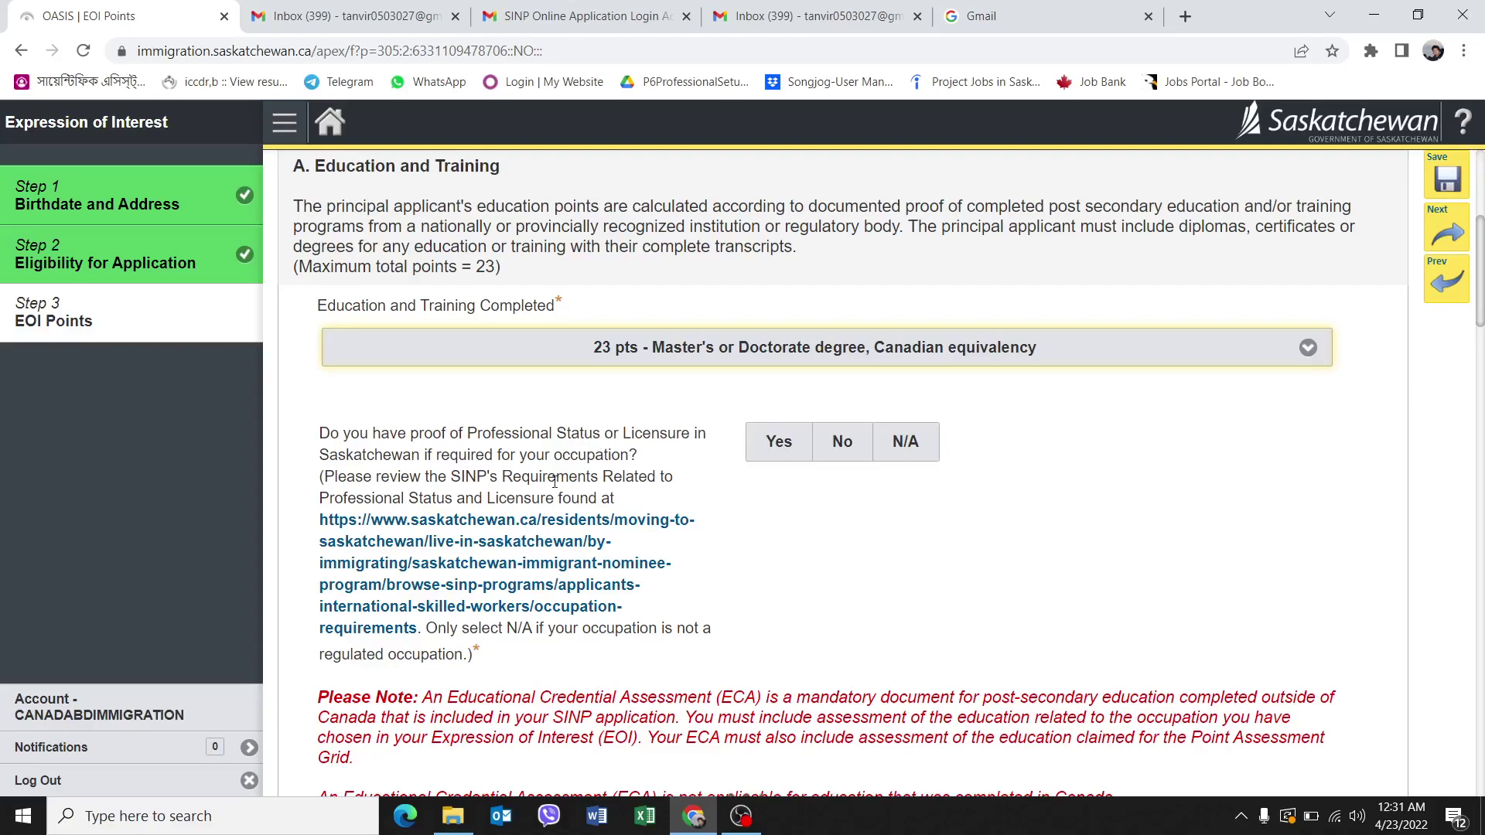
scroll(778, 543, "down", 1)
left_click(851, 364)
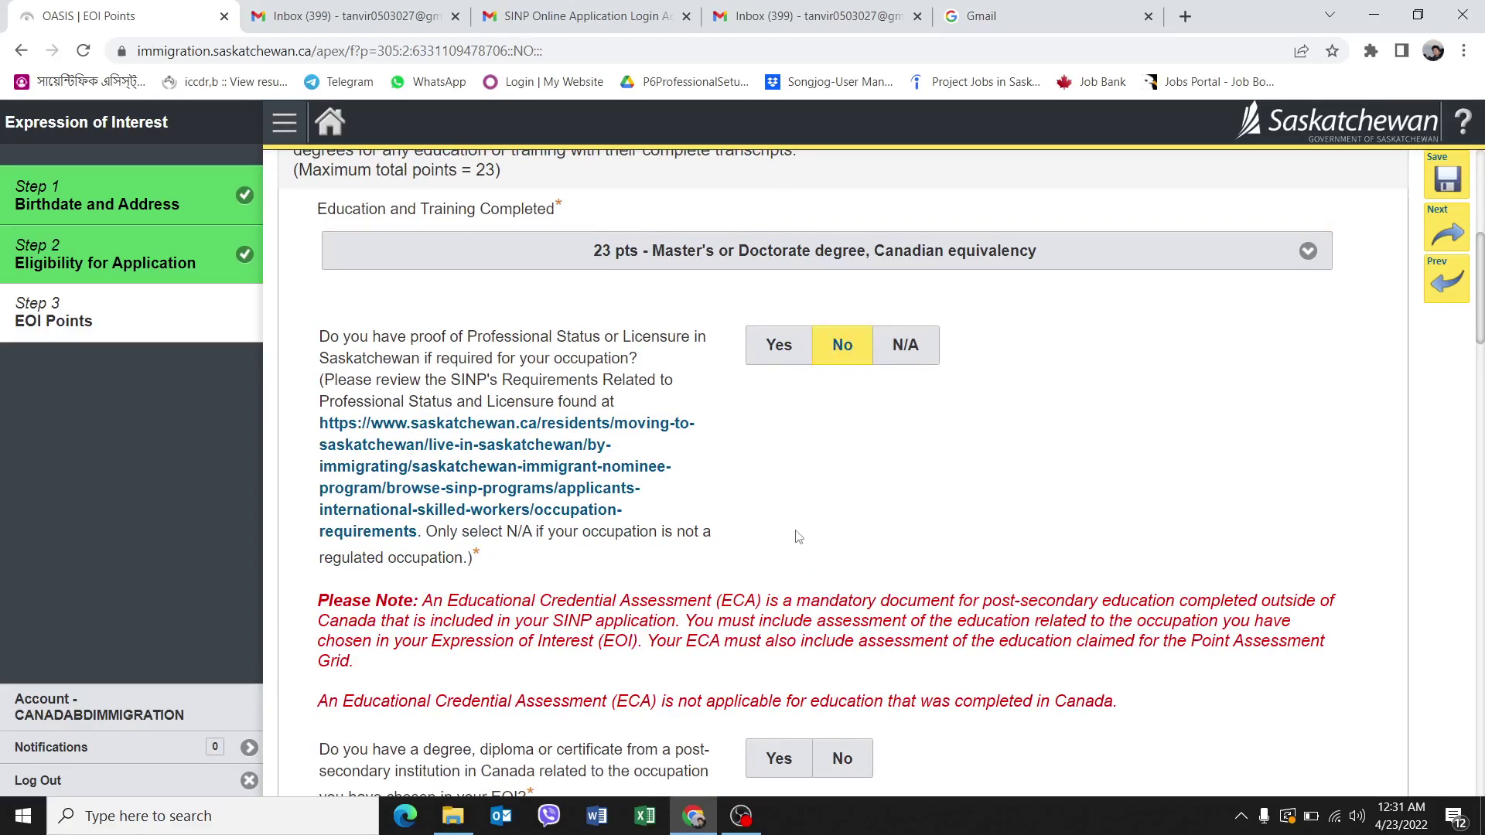
scroll(747, 648, "down", 1)
scroll(747, 648, "down", 3)
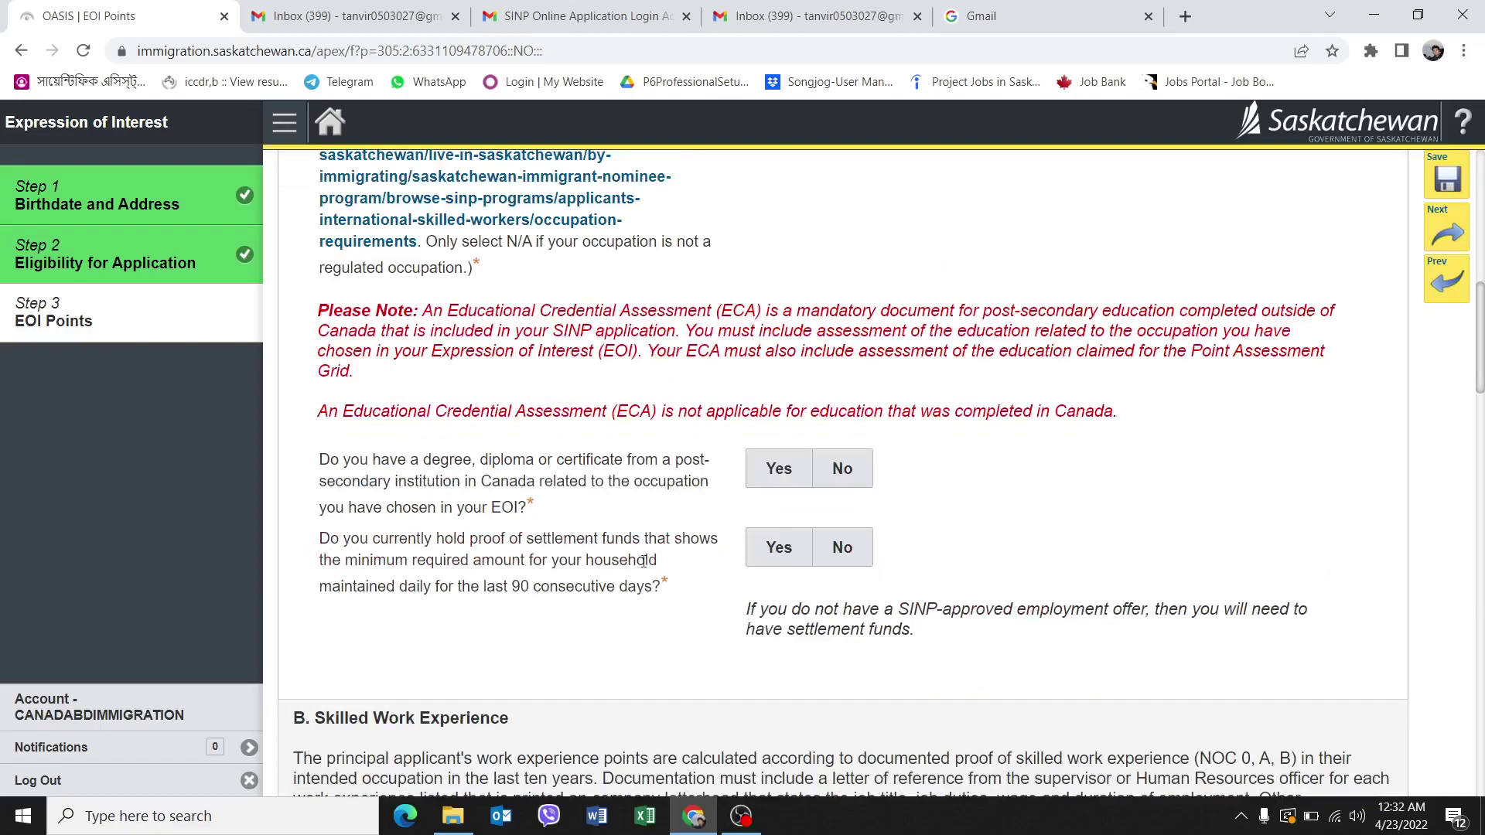
left_click(766, 483)
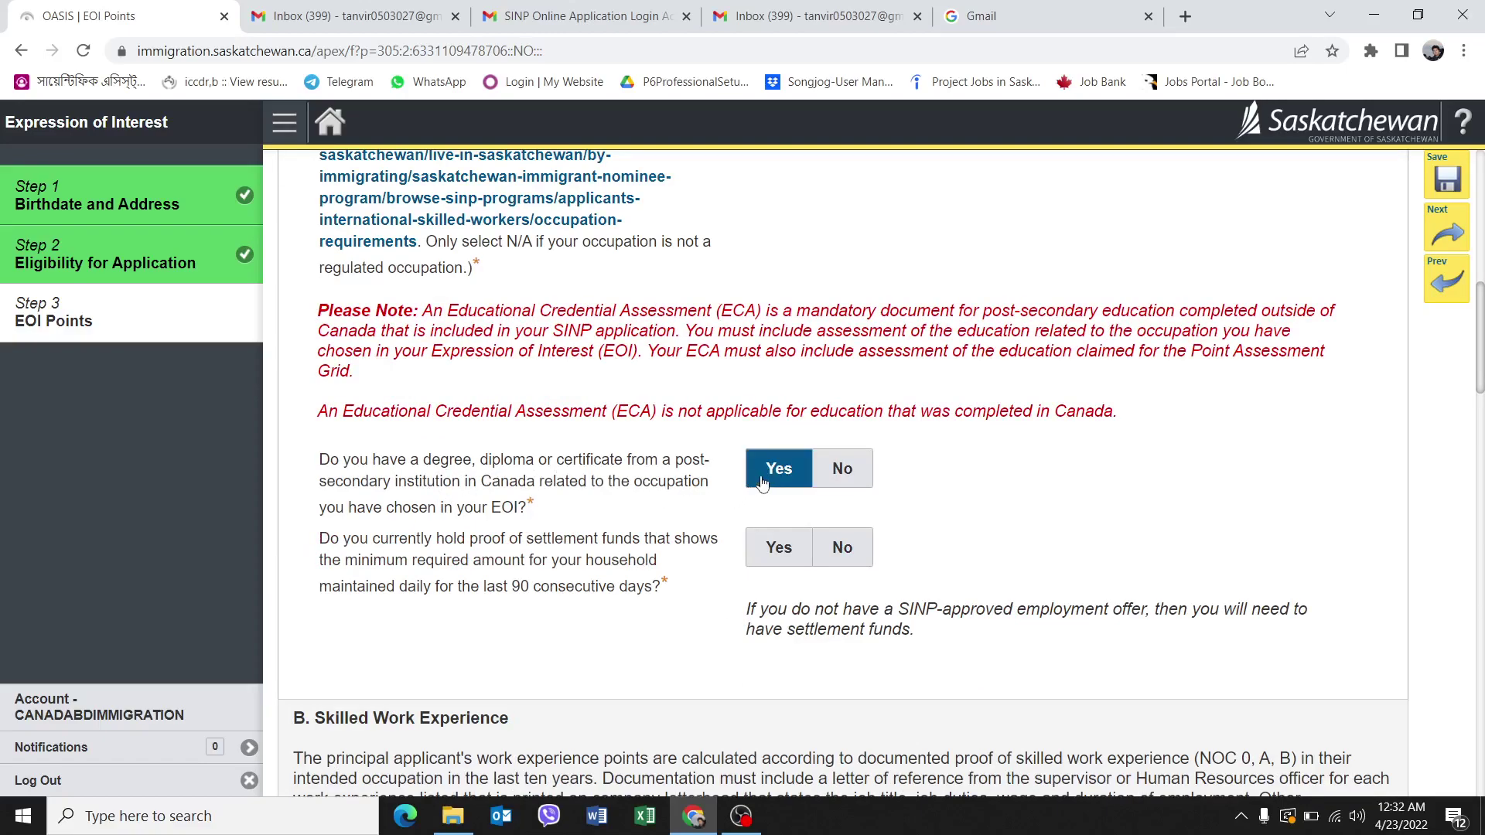
left_click(776, 481)
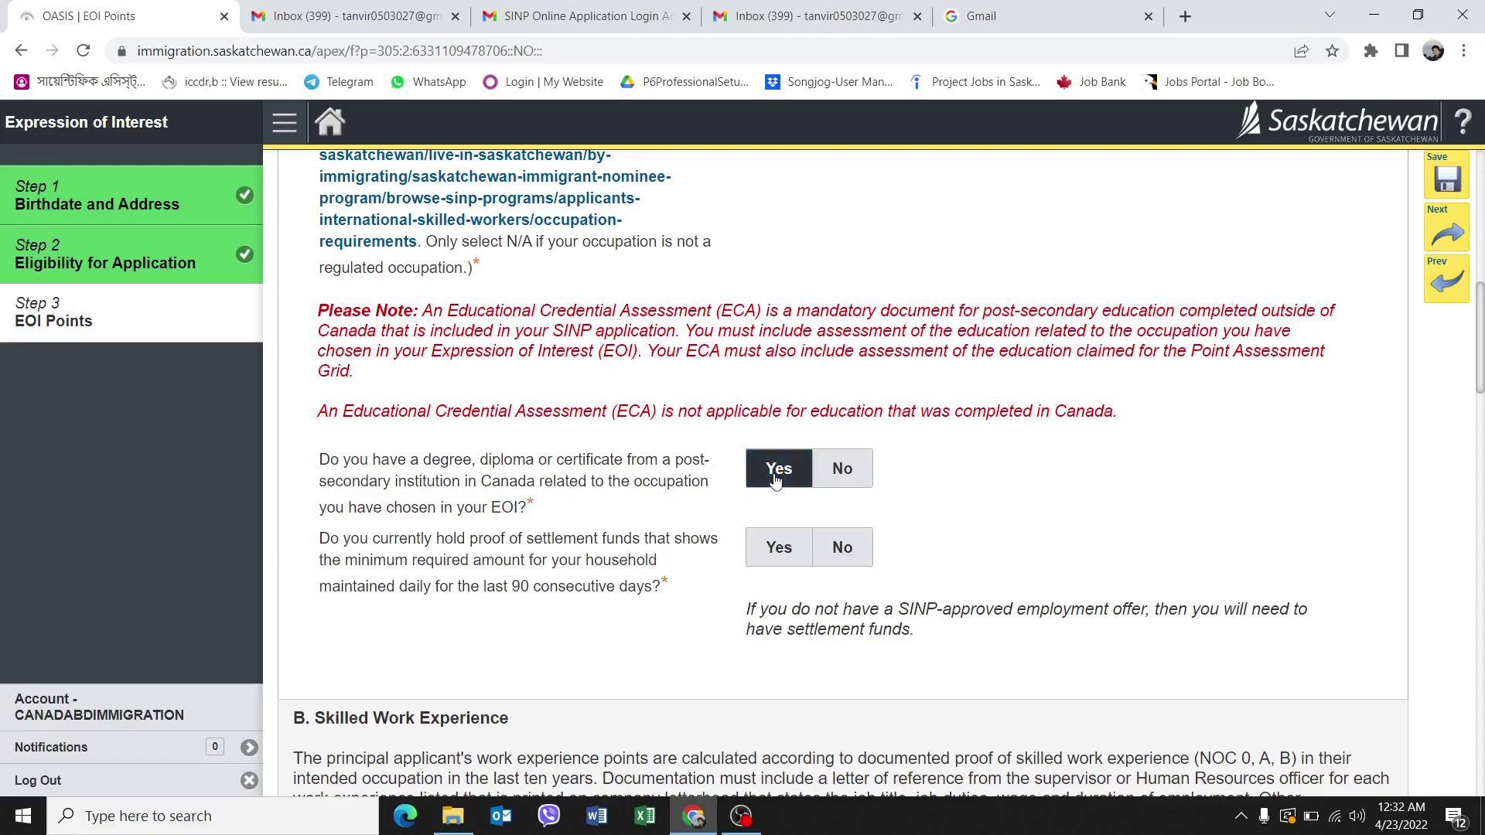
left_click(843, 478)
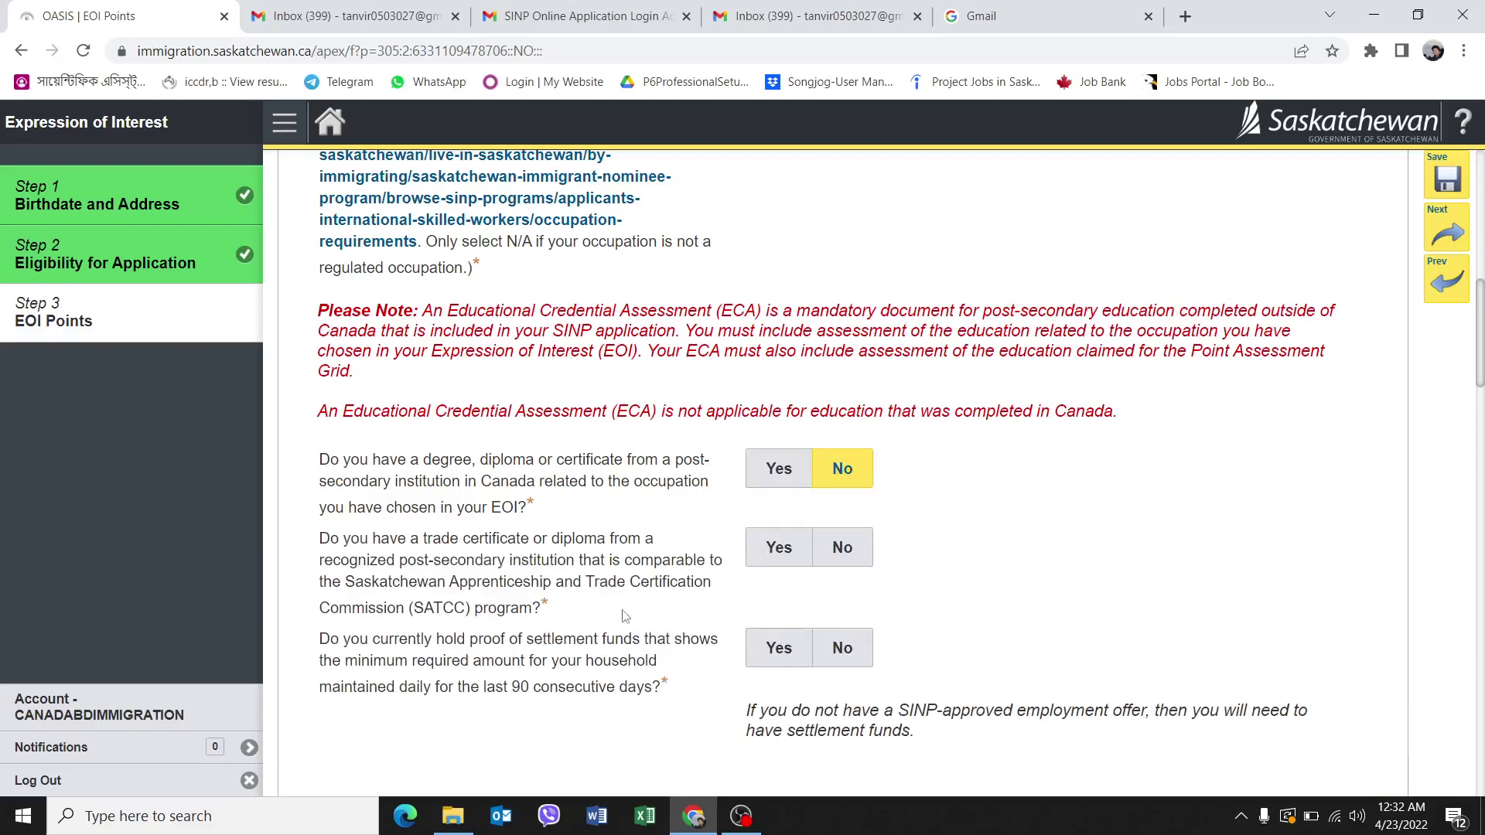
Answer Yes to holding a trade certificate and Yes to the designated trades question.
scroll(623, 615, "down", 1)
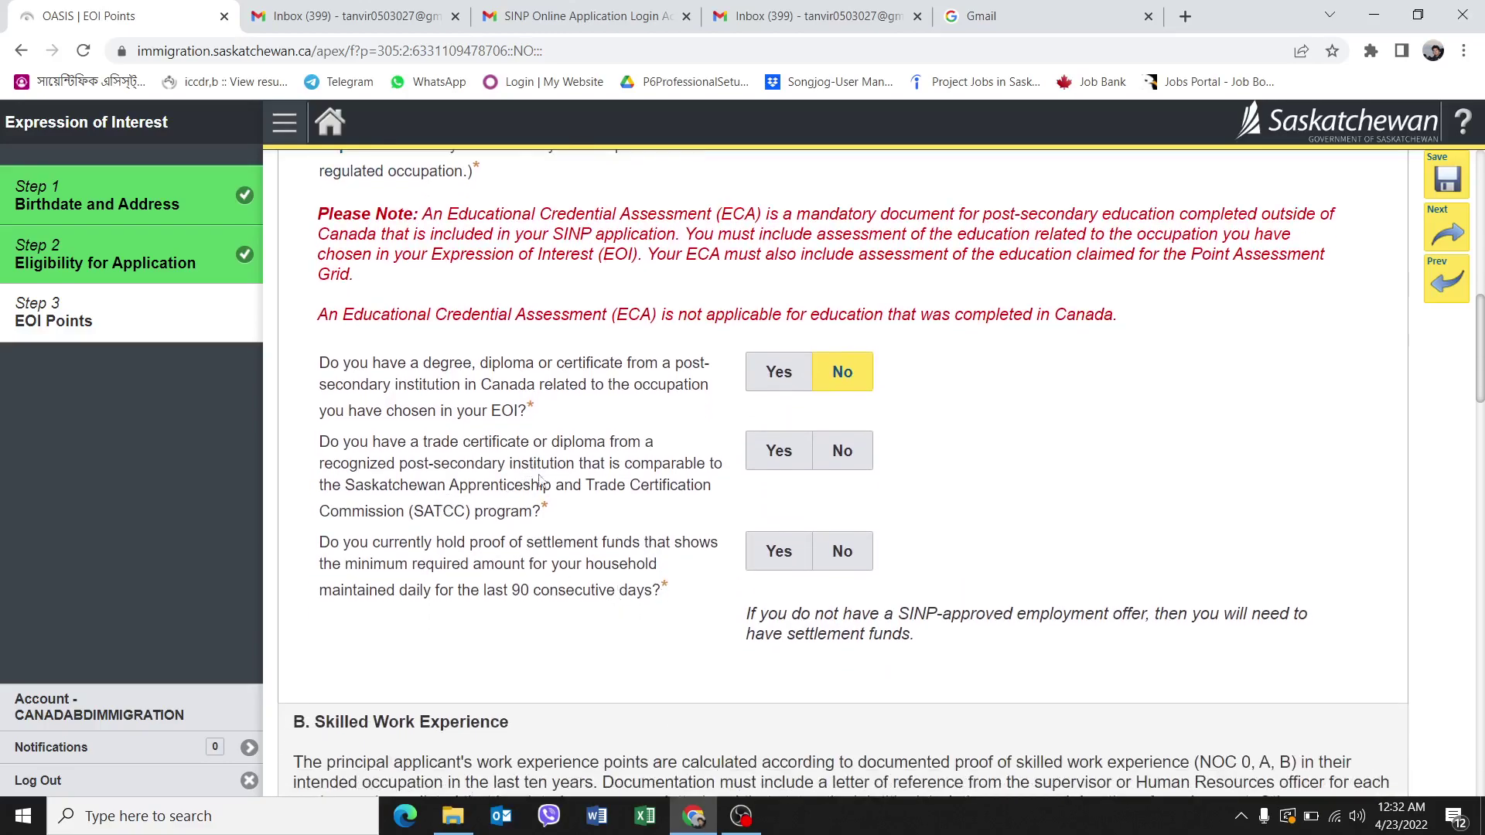
left_click(789, 456)
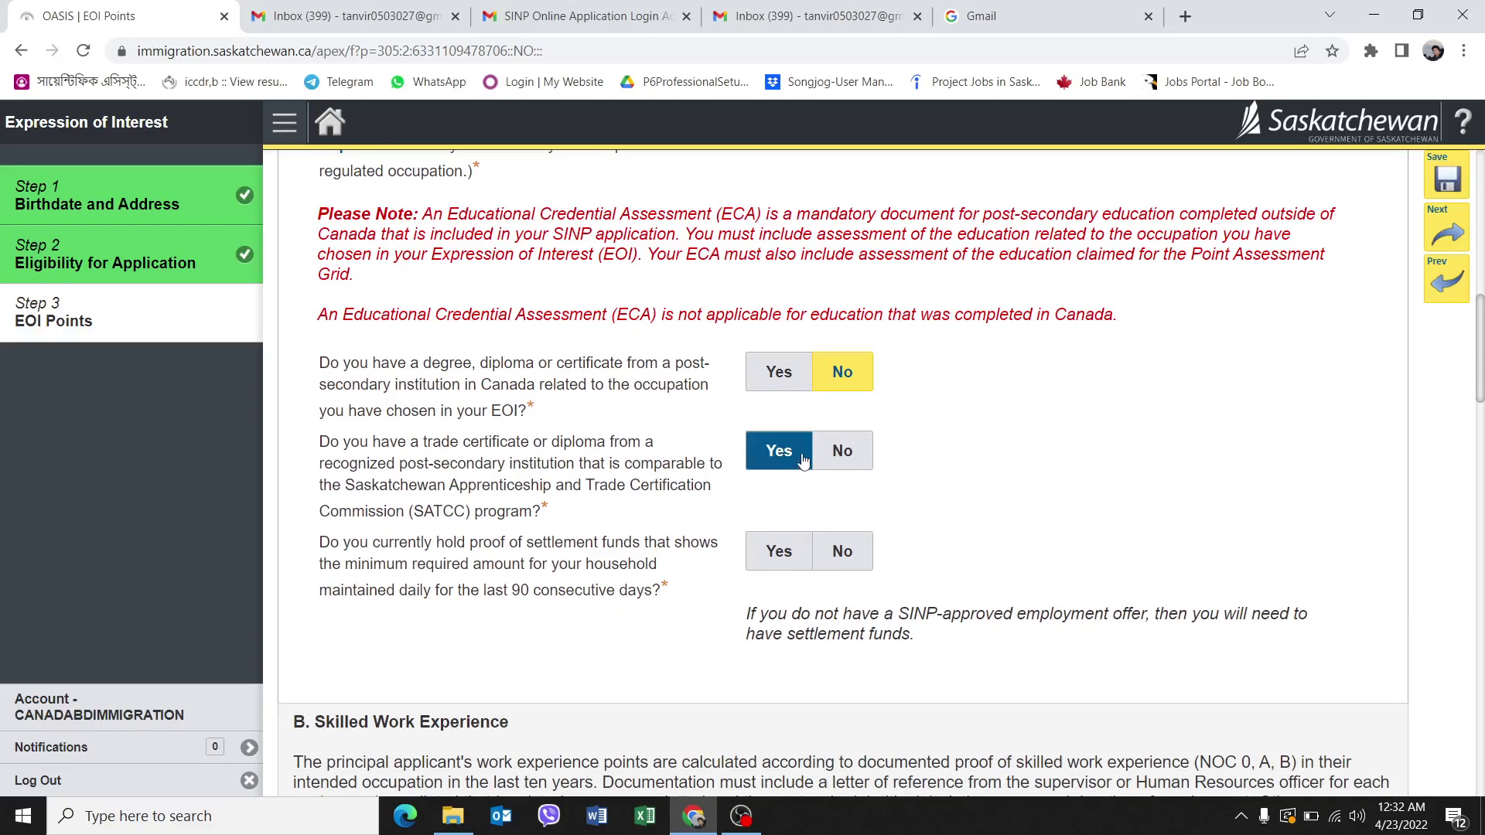
scroll(797, 462, "down", 1)
left_click_drag(798, 460, 812, 406)
left_click(785, 377)
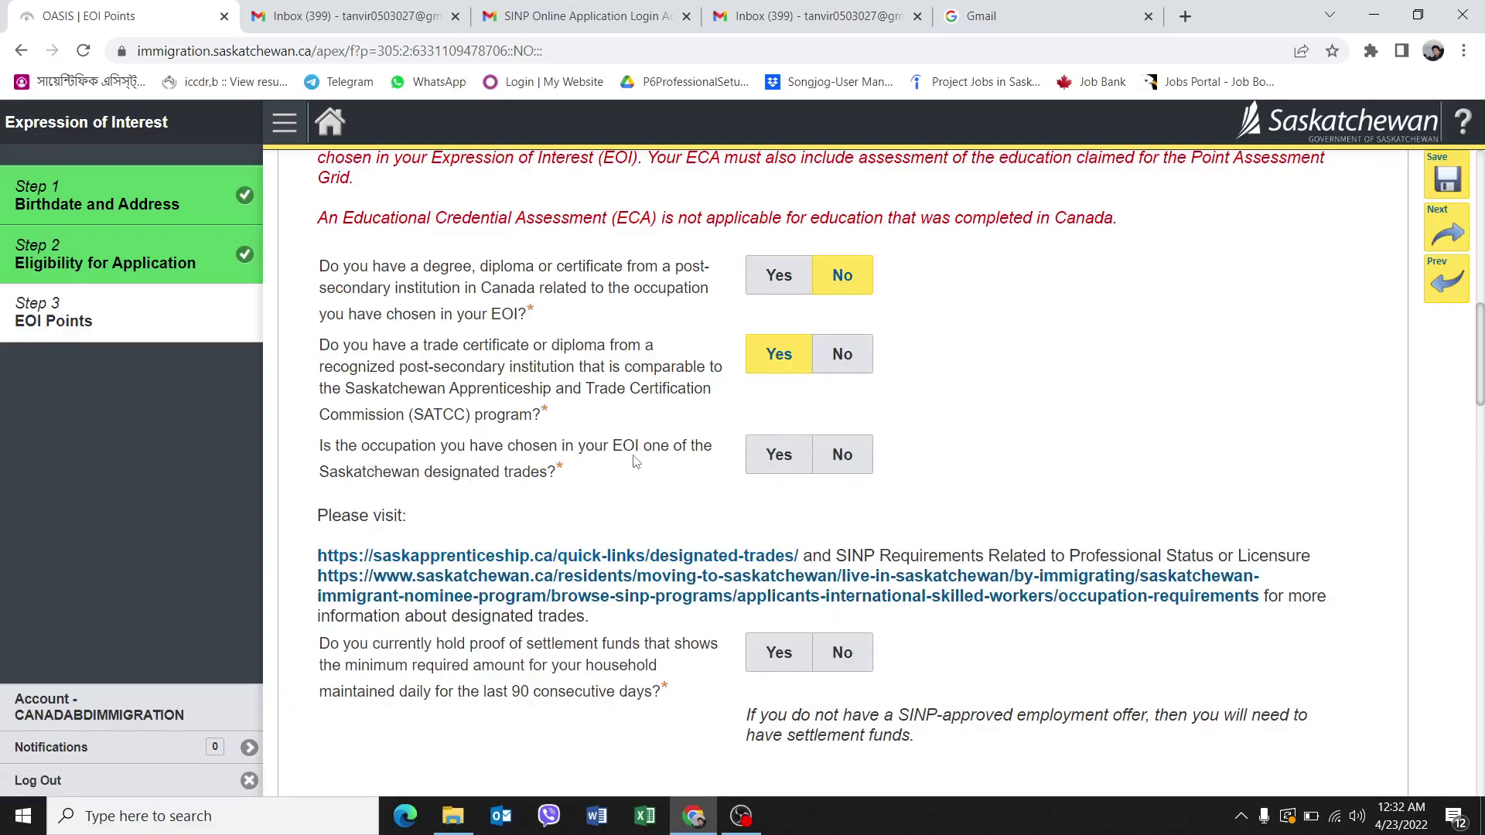
left_click(769, 464)
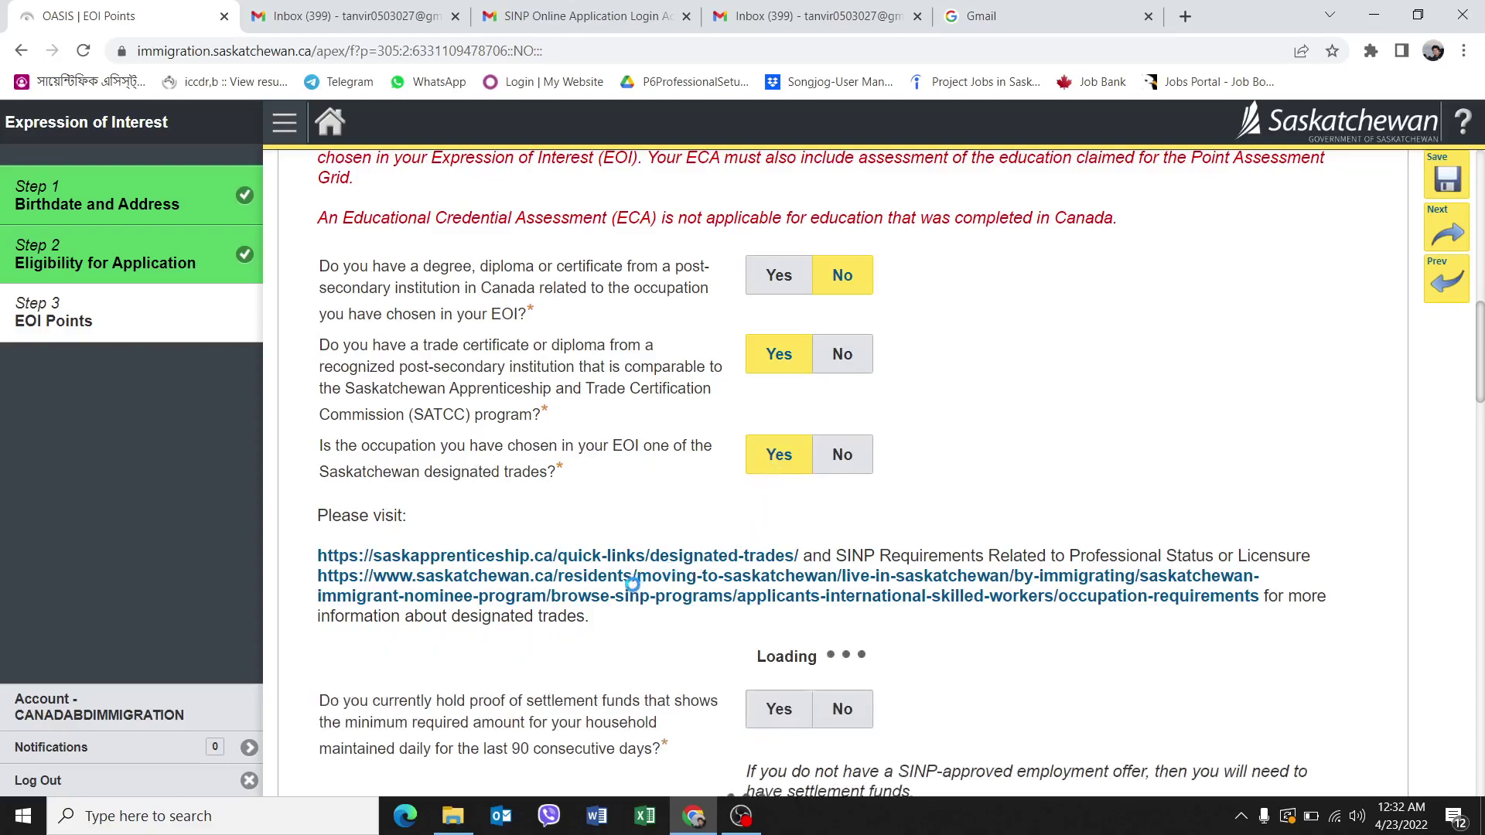
Answer No to the settlement funds question.
scroll(657, 588, "down", 2)
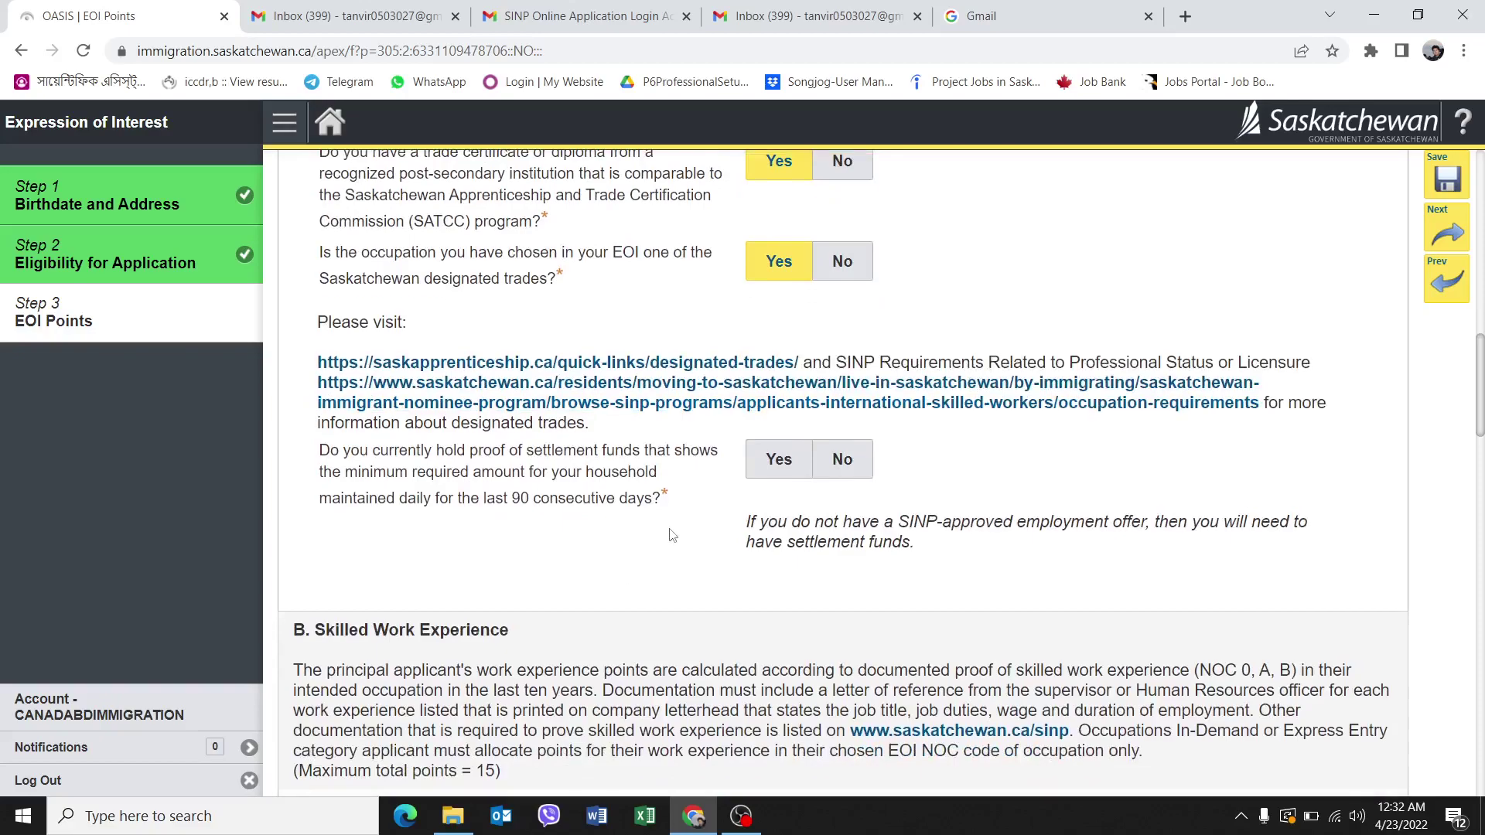
scroll(773, 418, "up", 2)
scroll(831, 334, "up", 1)
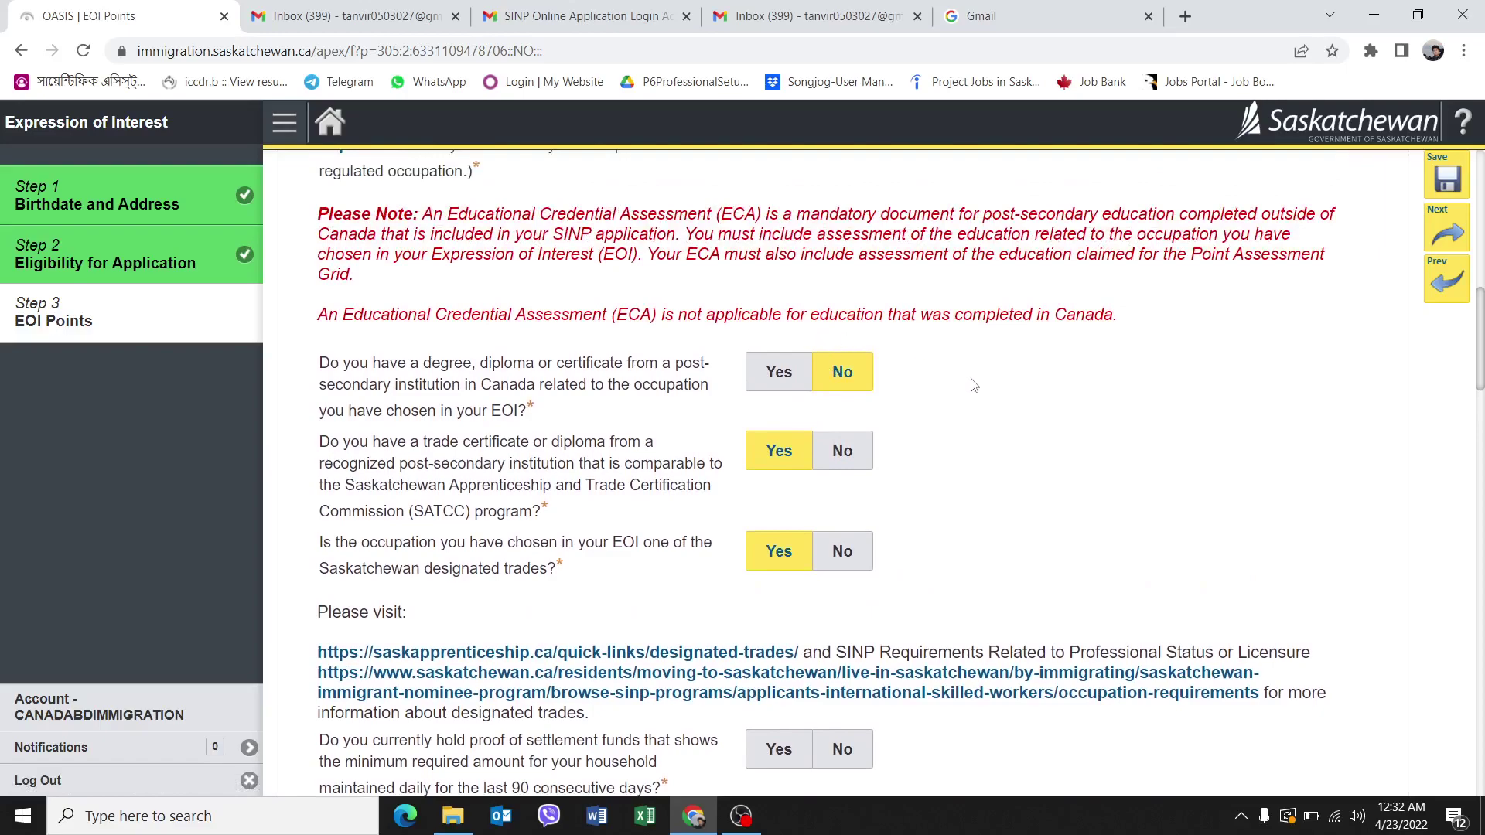
scroll(974, 390, "up", 6)
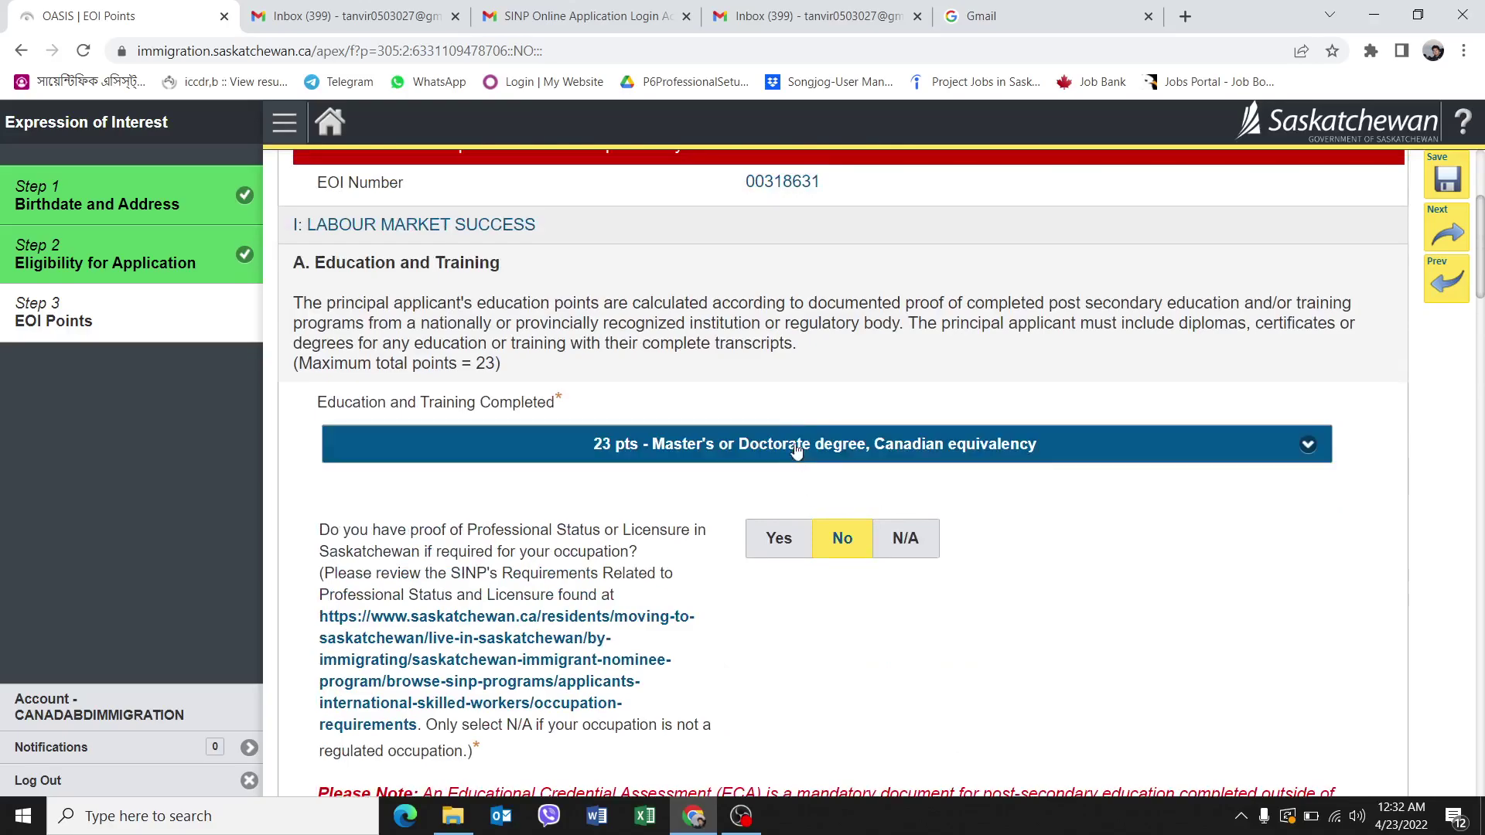
scroll(794, 569, "down", 5)
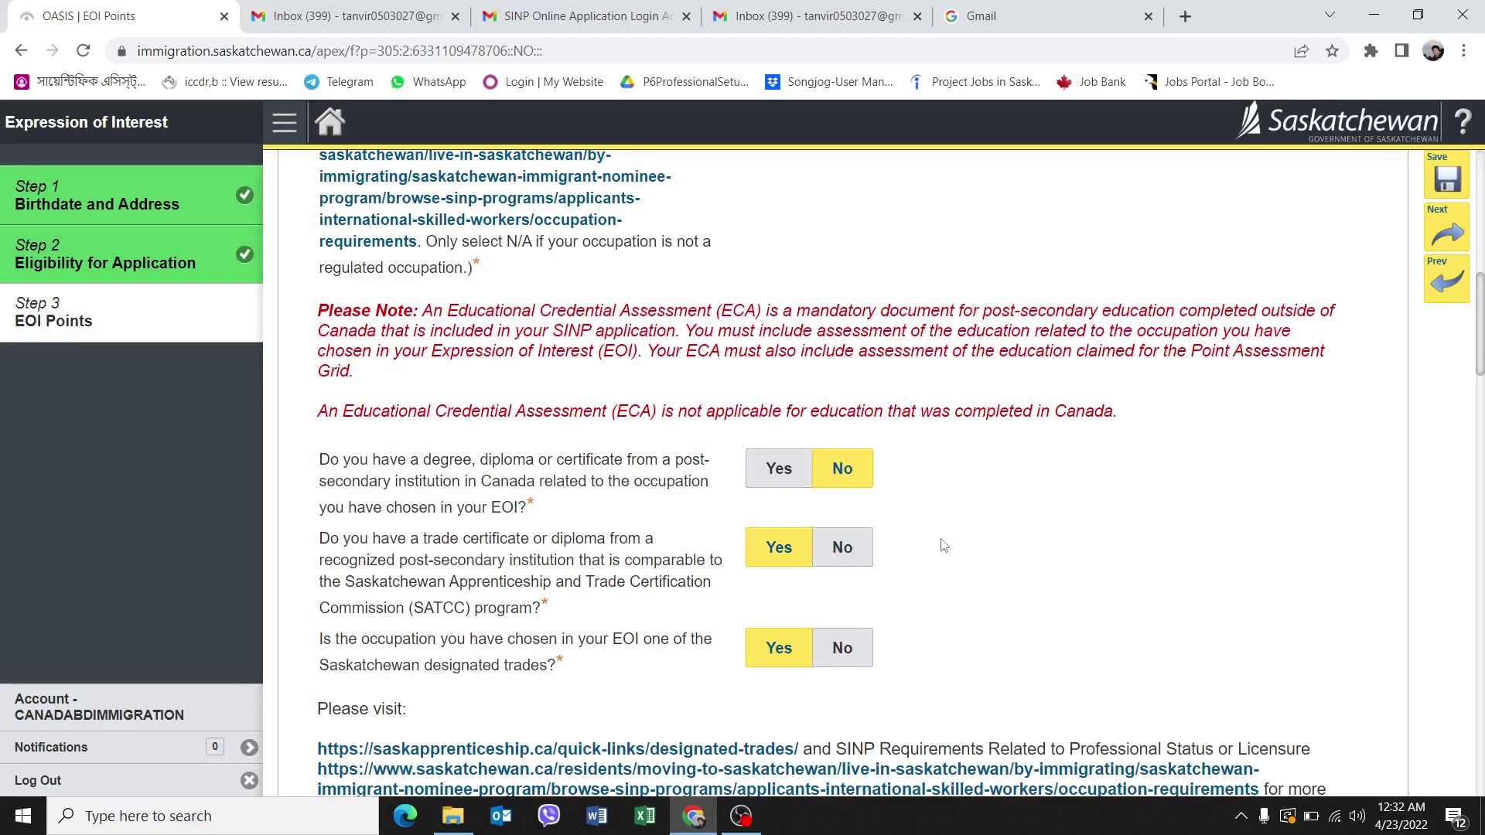
scroll(942, 547, "down", 1)
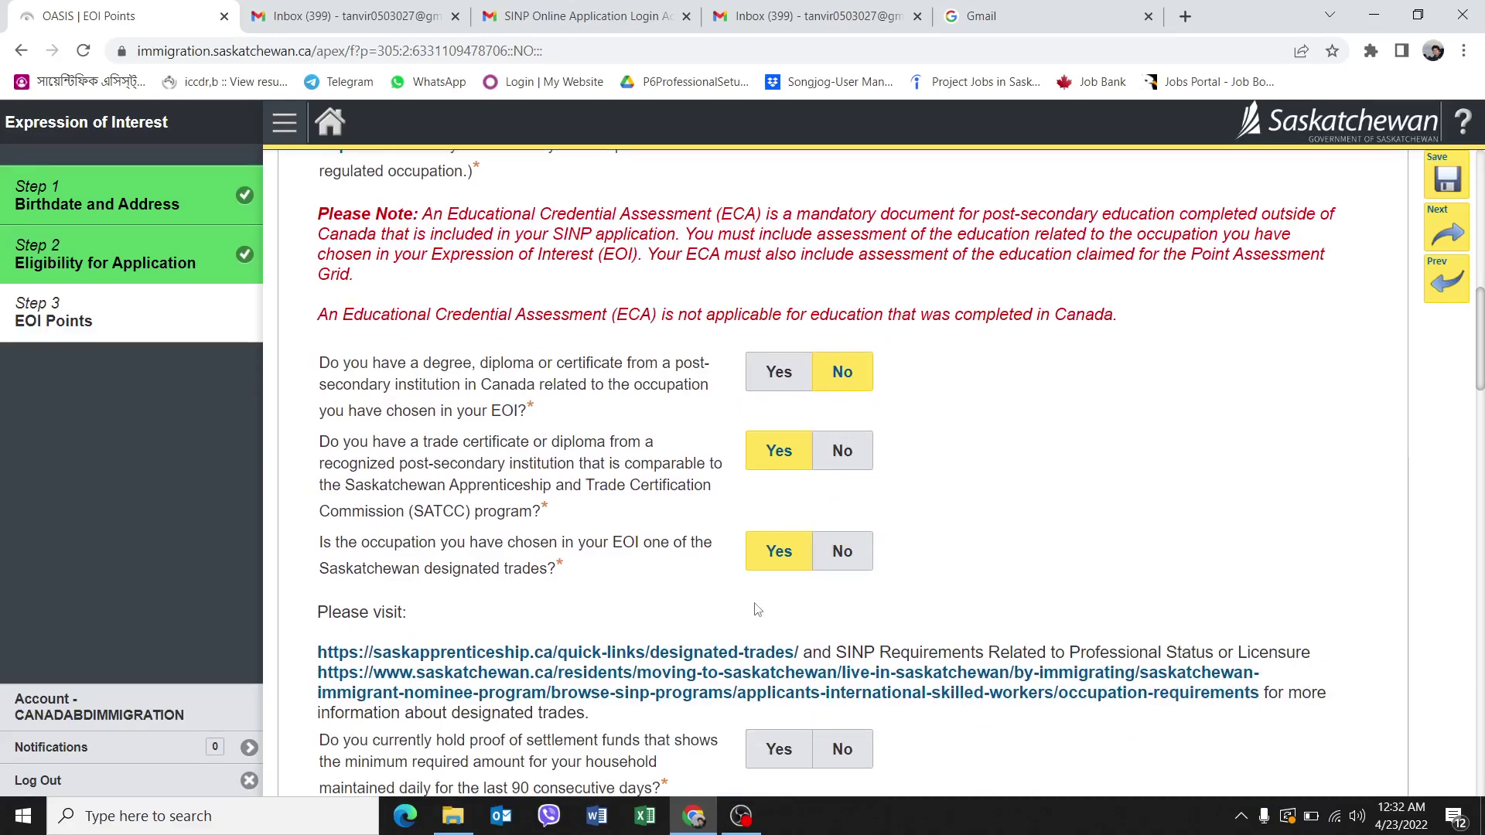
scroll(757, 610, "down", 3)
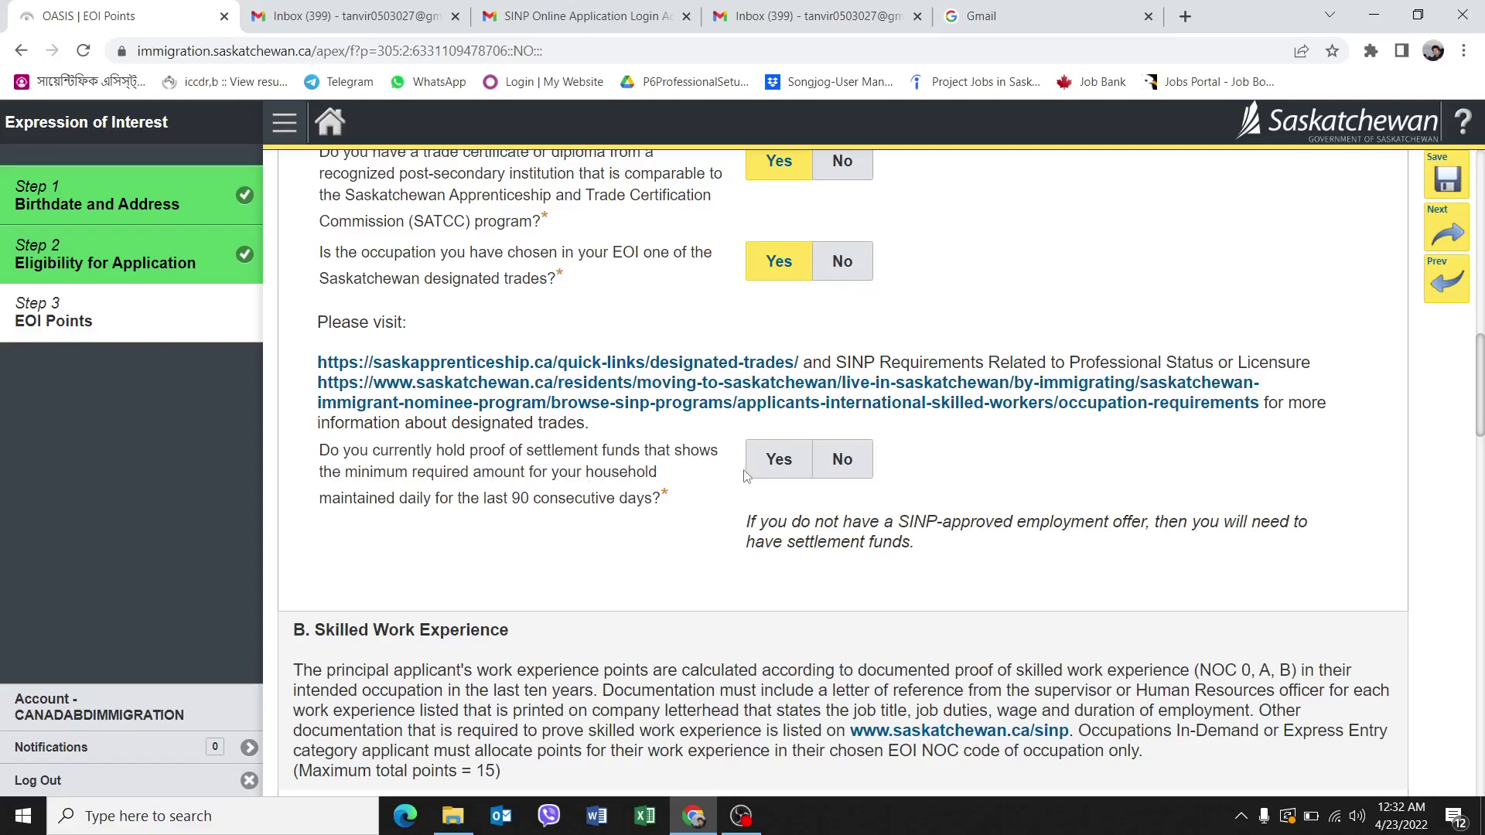
left_click(779, 471)
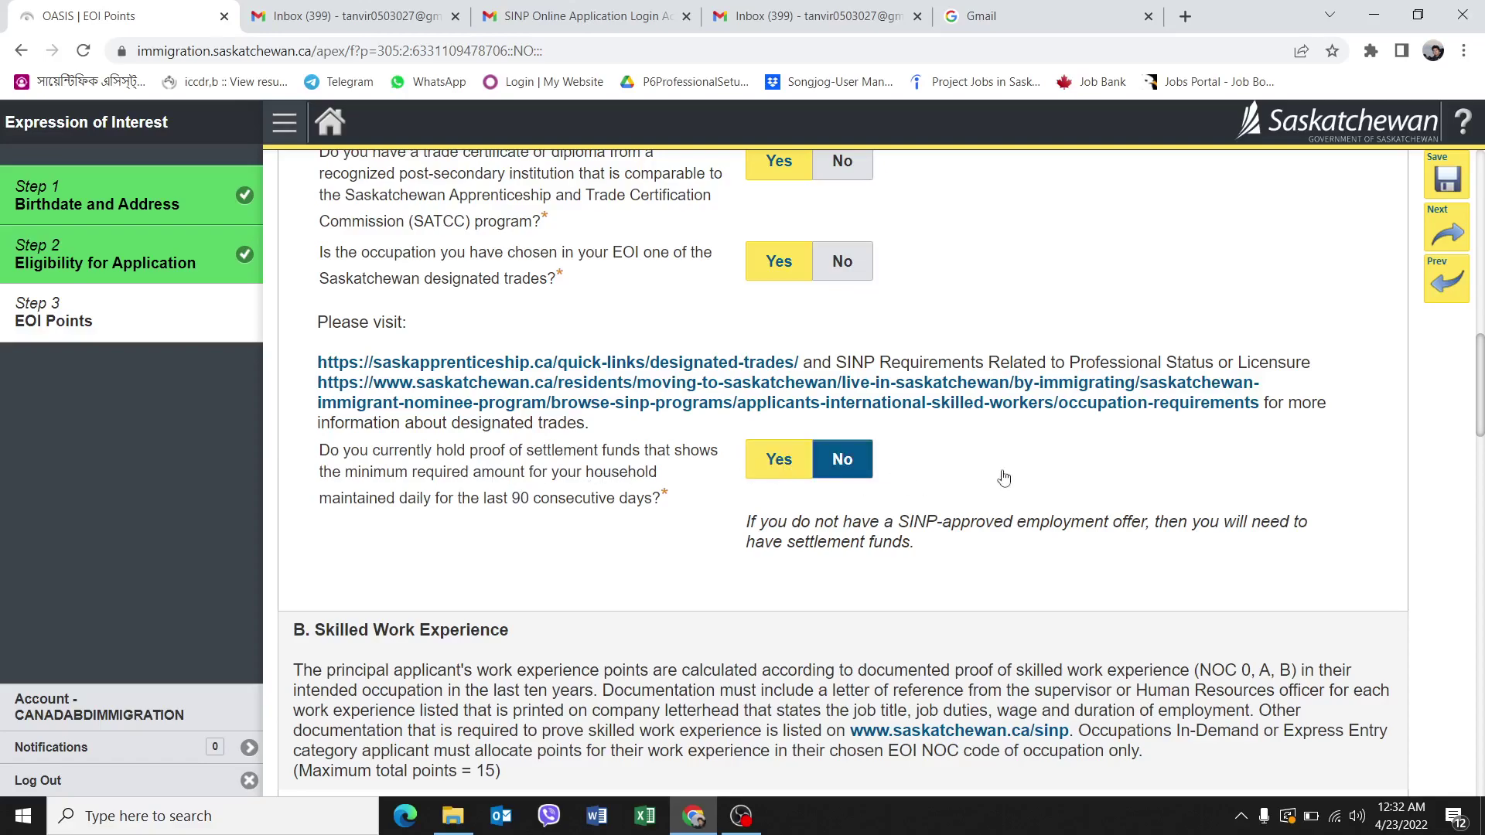
Claim work experience: 10 pts for the recent five years, 5 pts for years six to ten.
scroll(1032, 468, "down", 4)
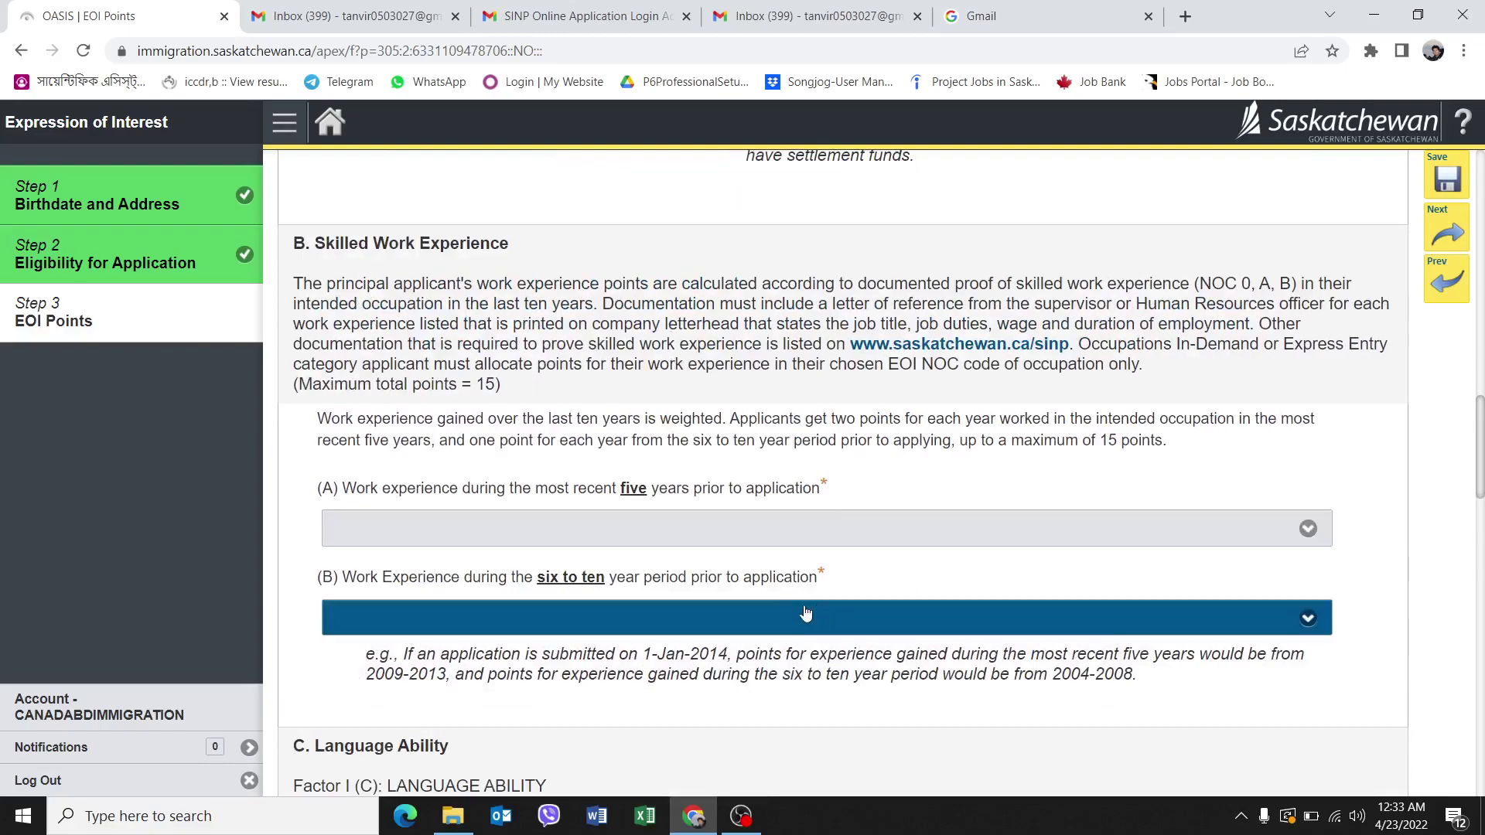
left_click(700, 533)
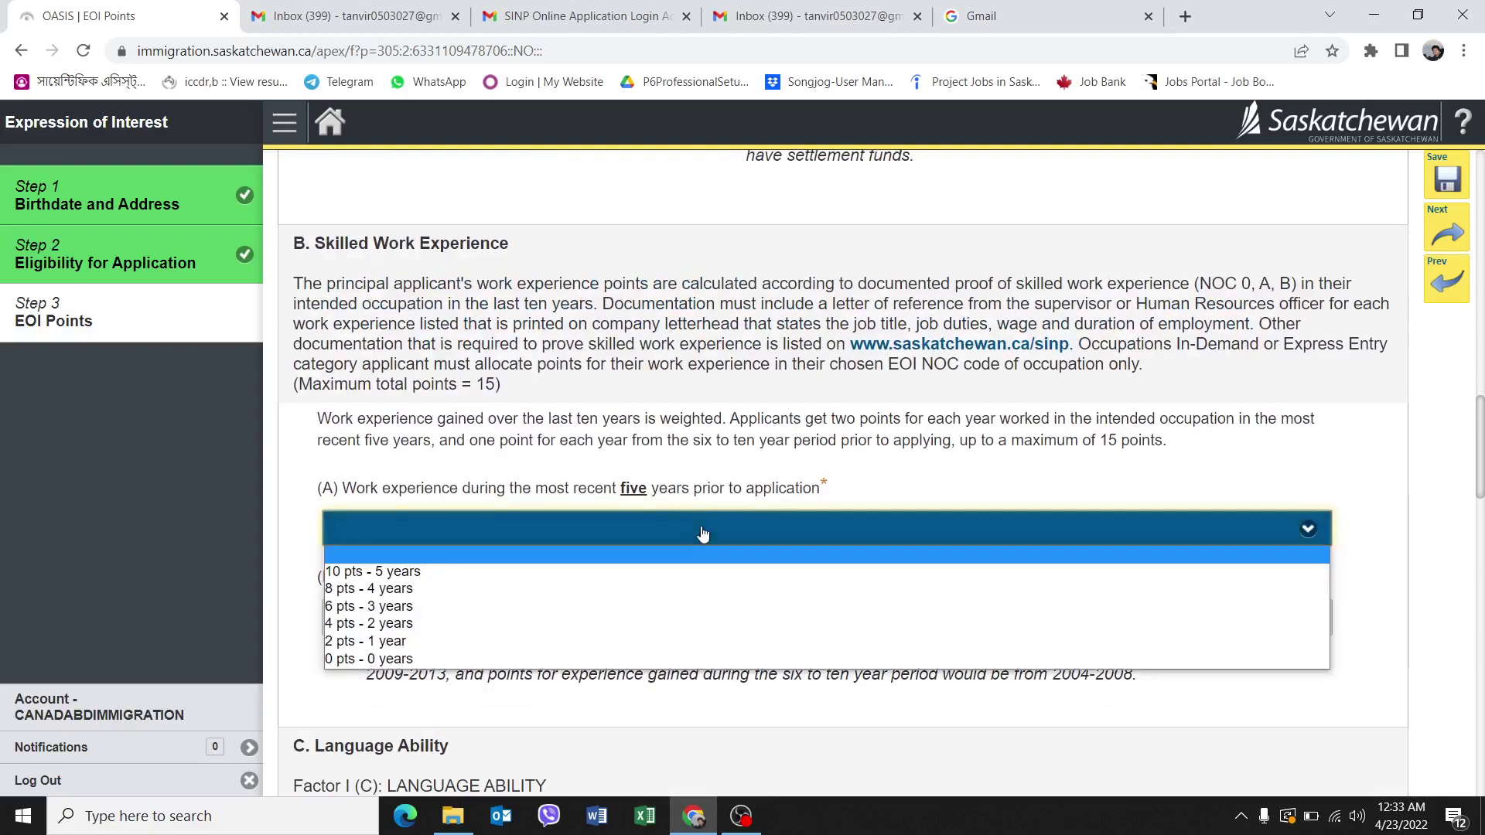
left_click(455, 576)
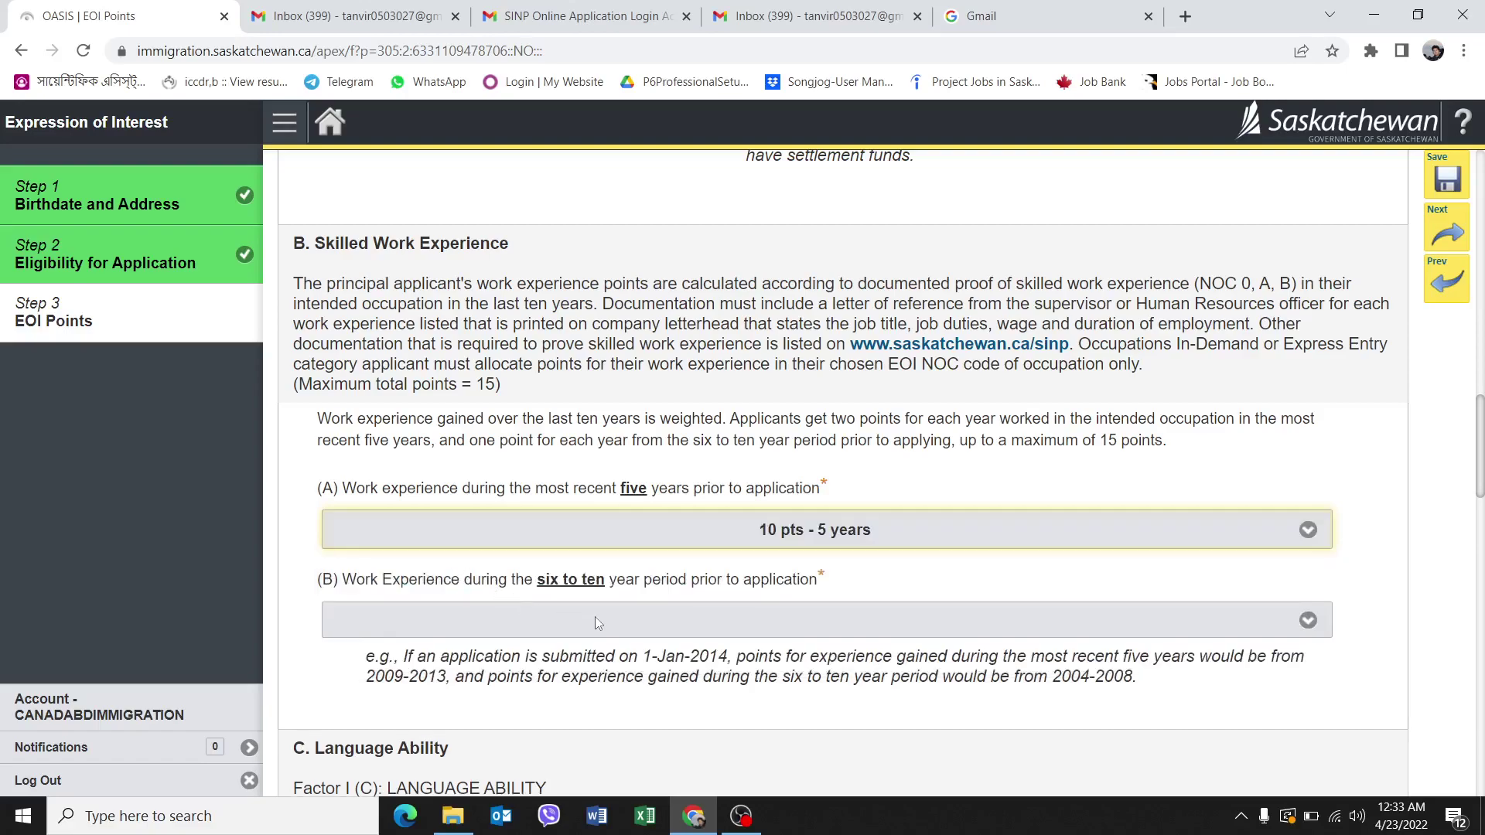
scroll(483, 479, "down", 2)
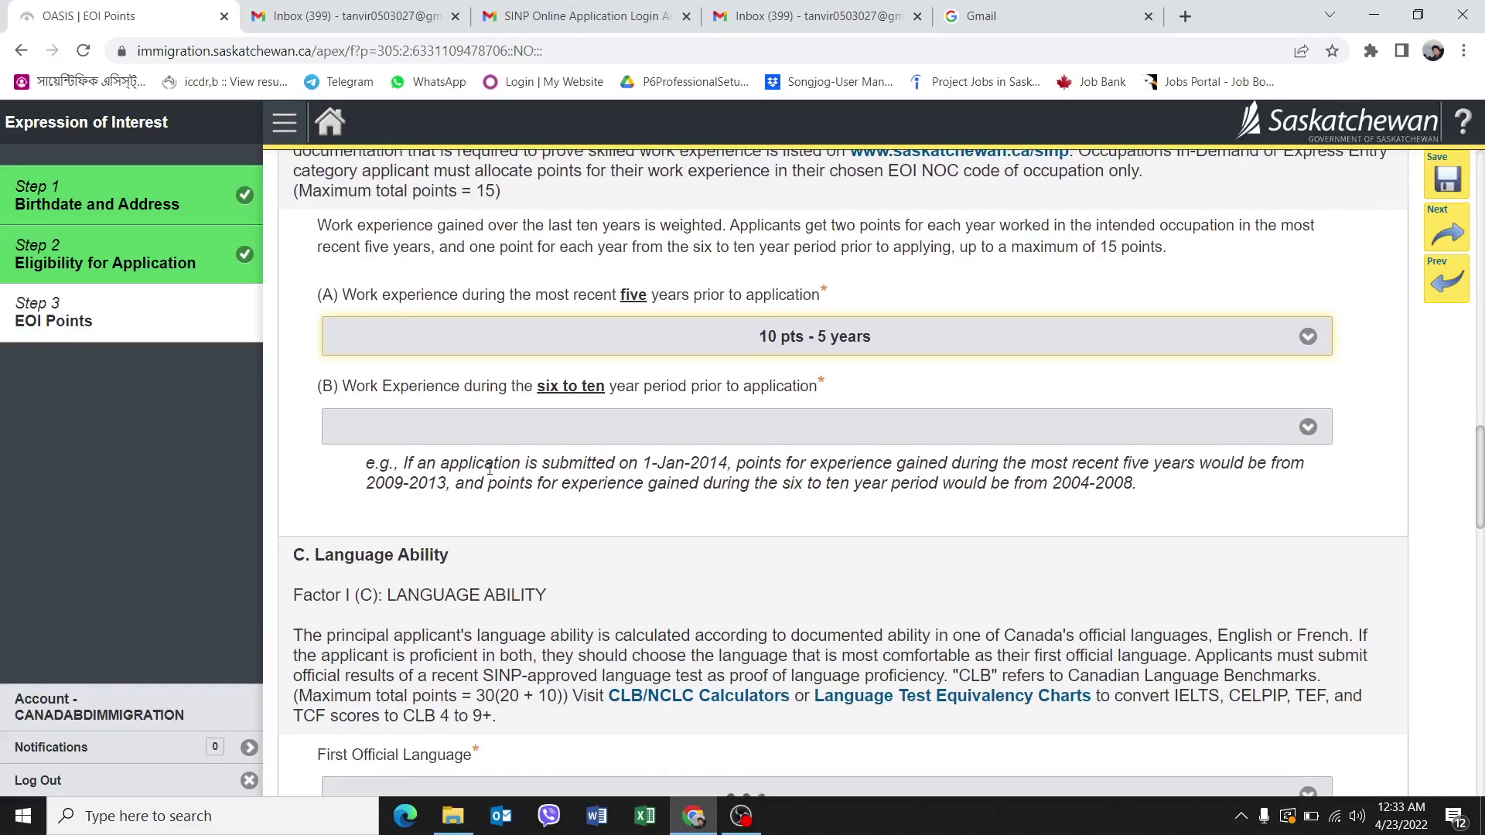
left_click(733, 435)
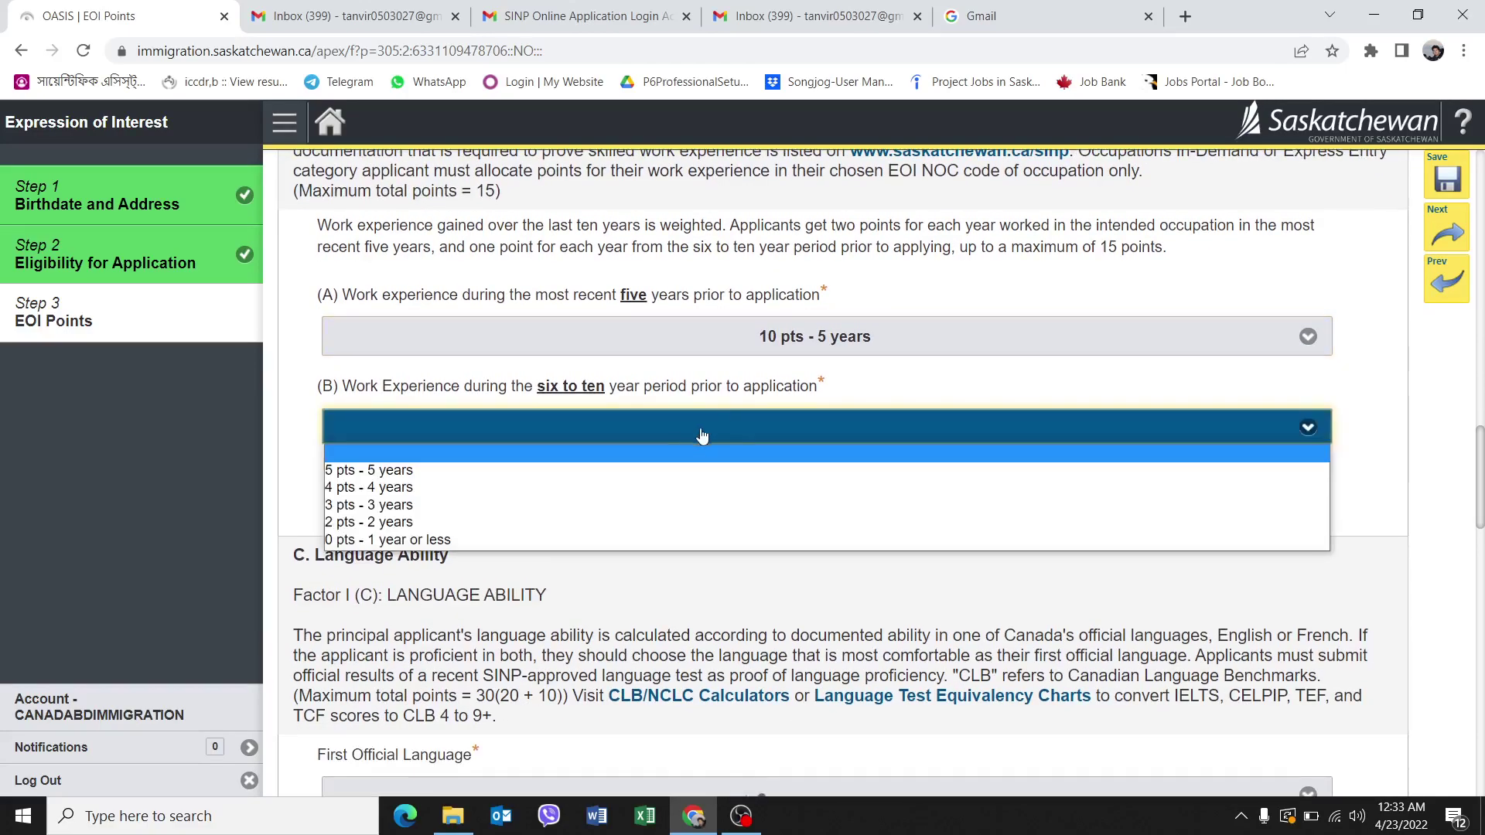
left_click(395, 472)
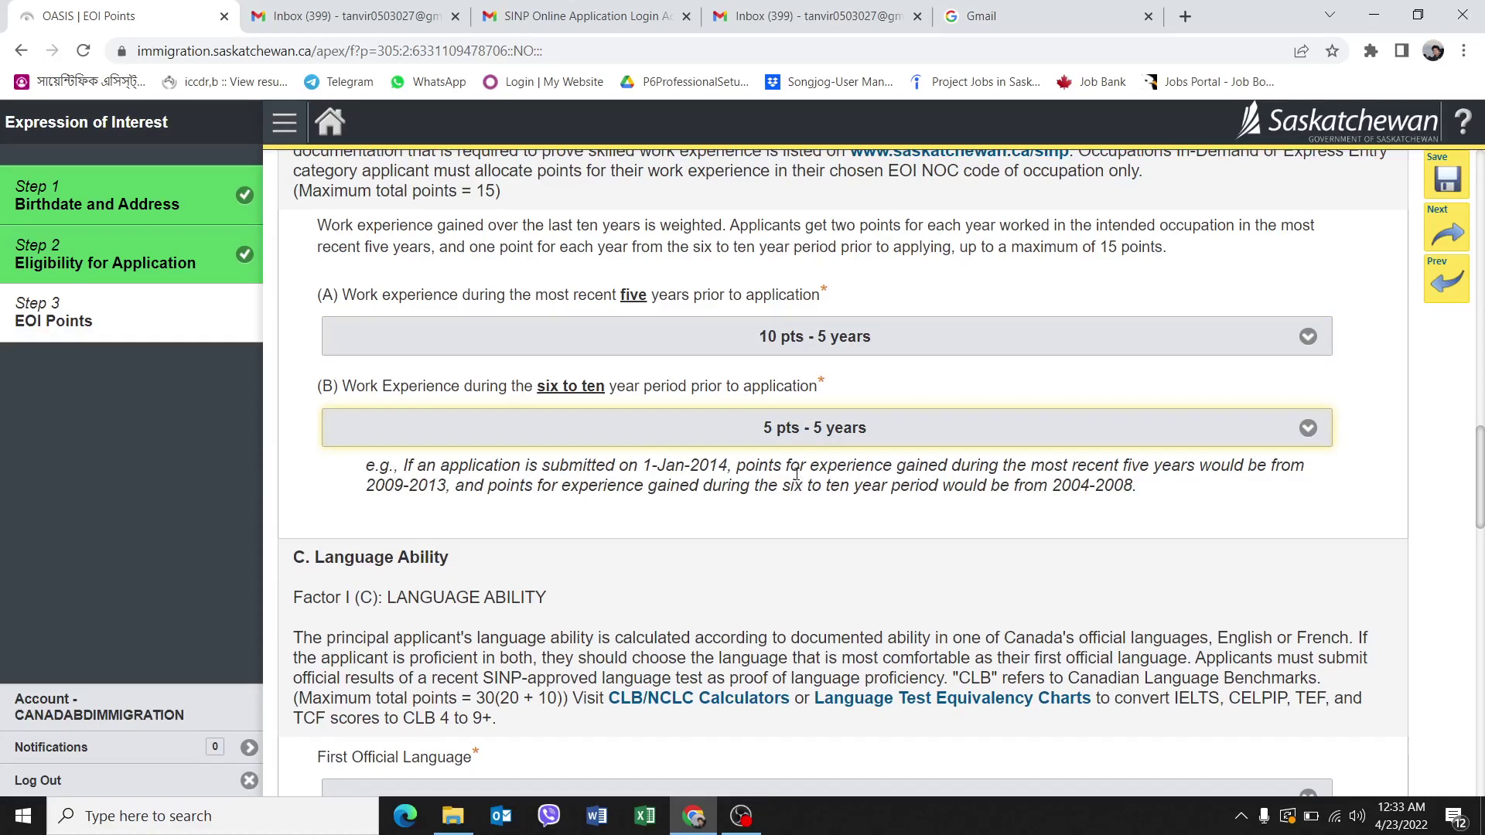
scroll(797, 473, "up", 1)
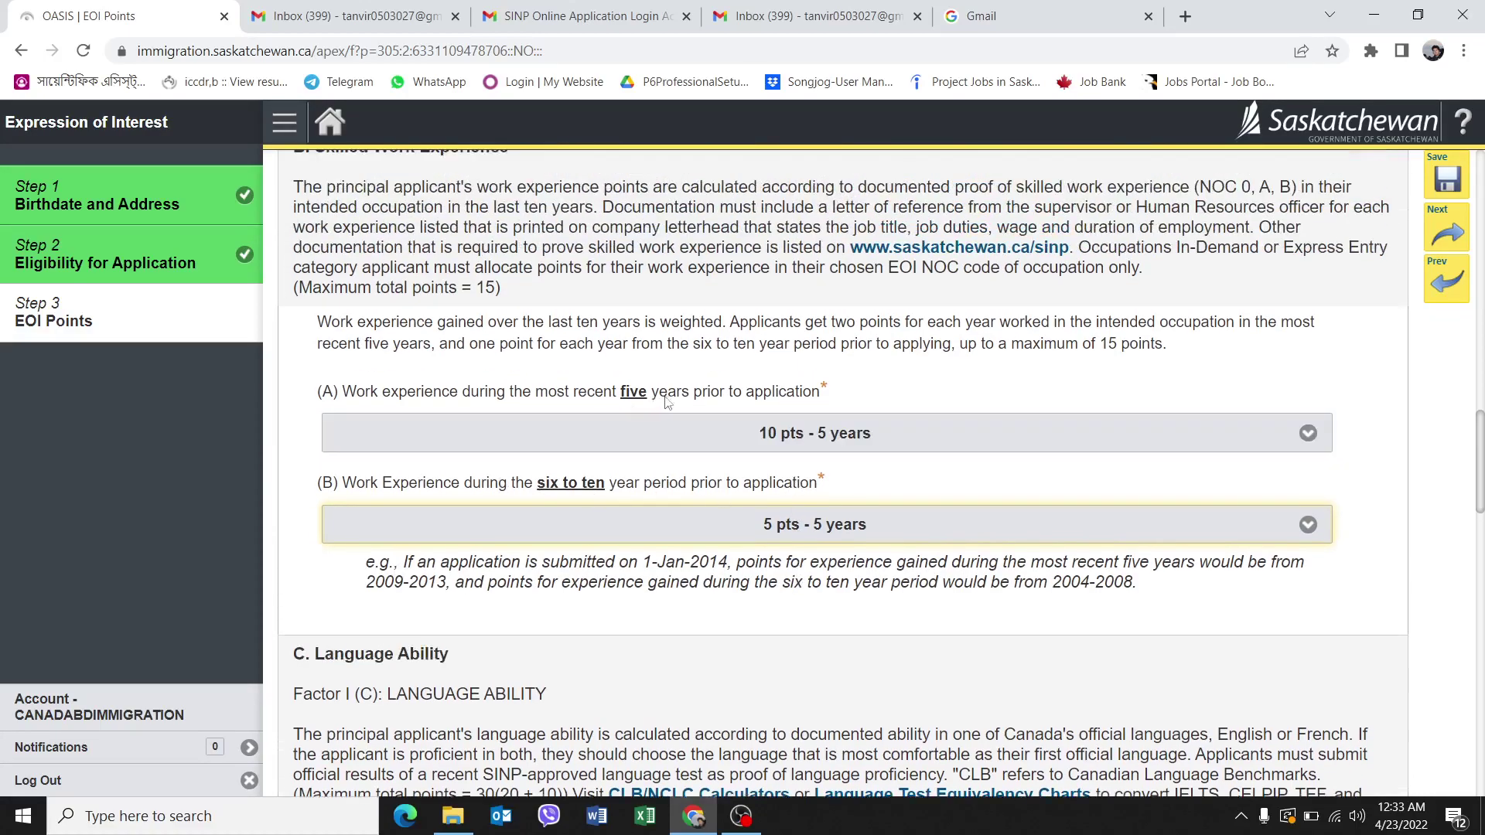
left_click(888, 435)
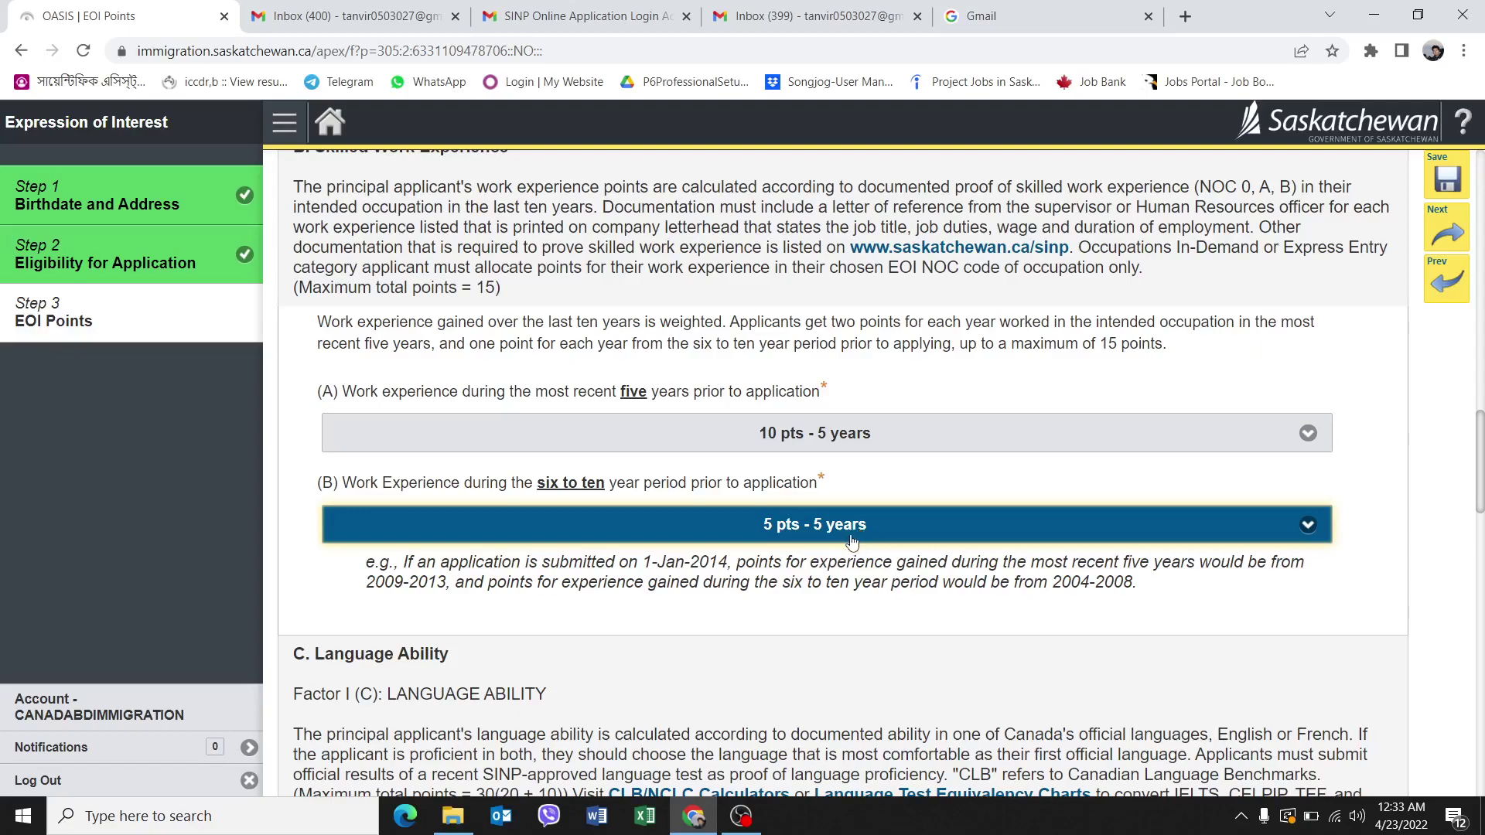
Claim 20 pts for CLB 8 and higher first official language and answer No to bilingual.
scroll(806, 590, "down", 6)
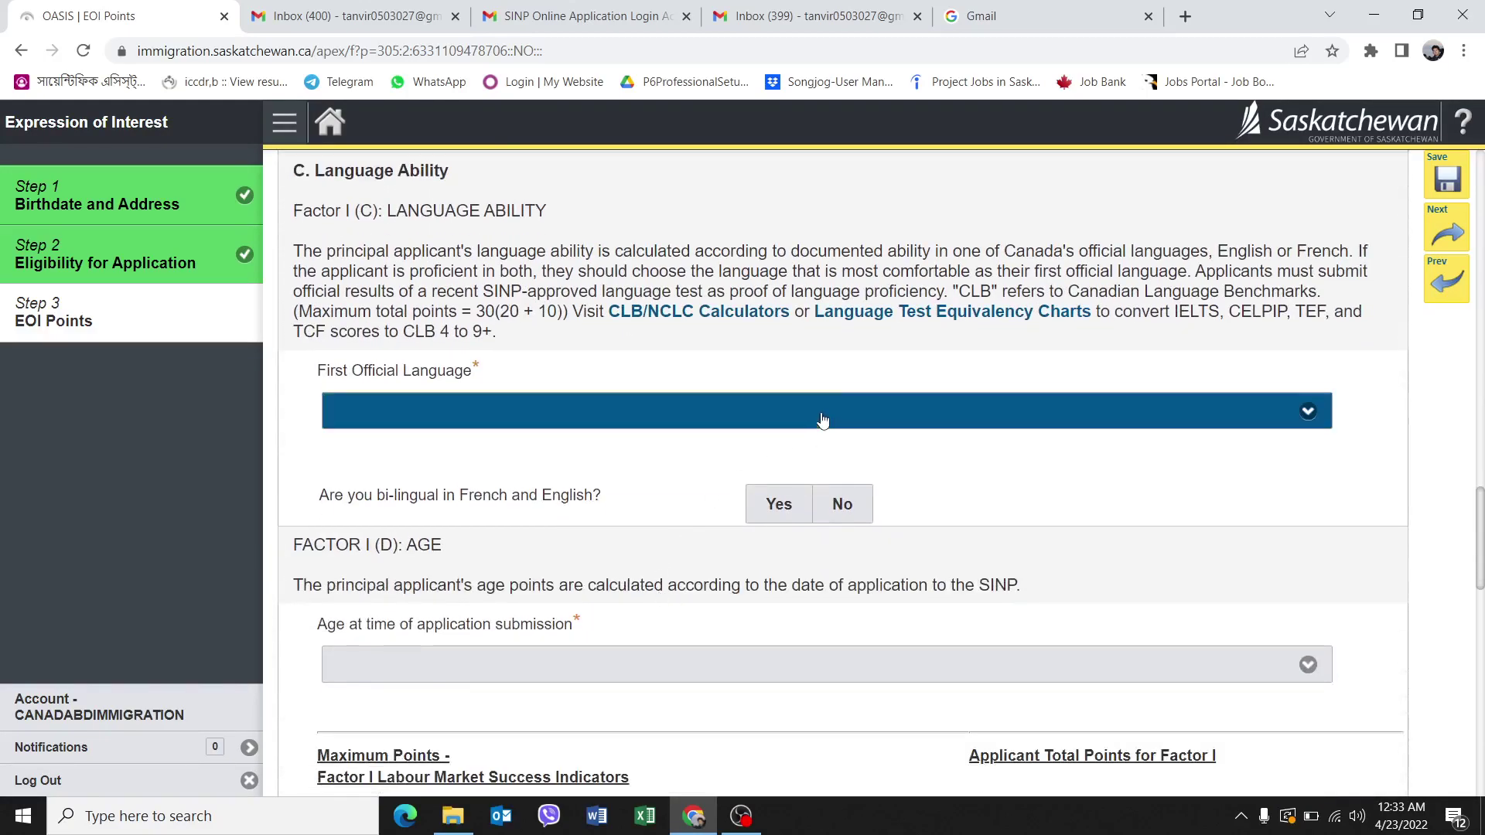
left_click(823, 420)
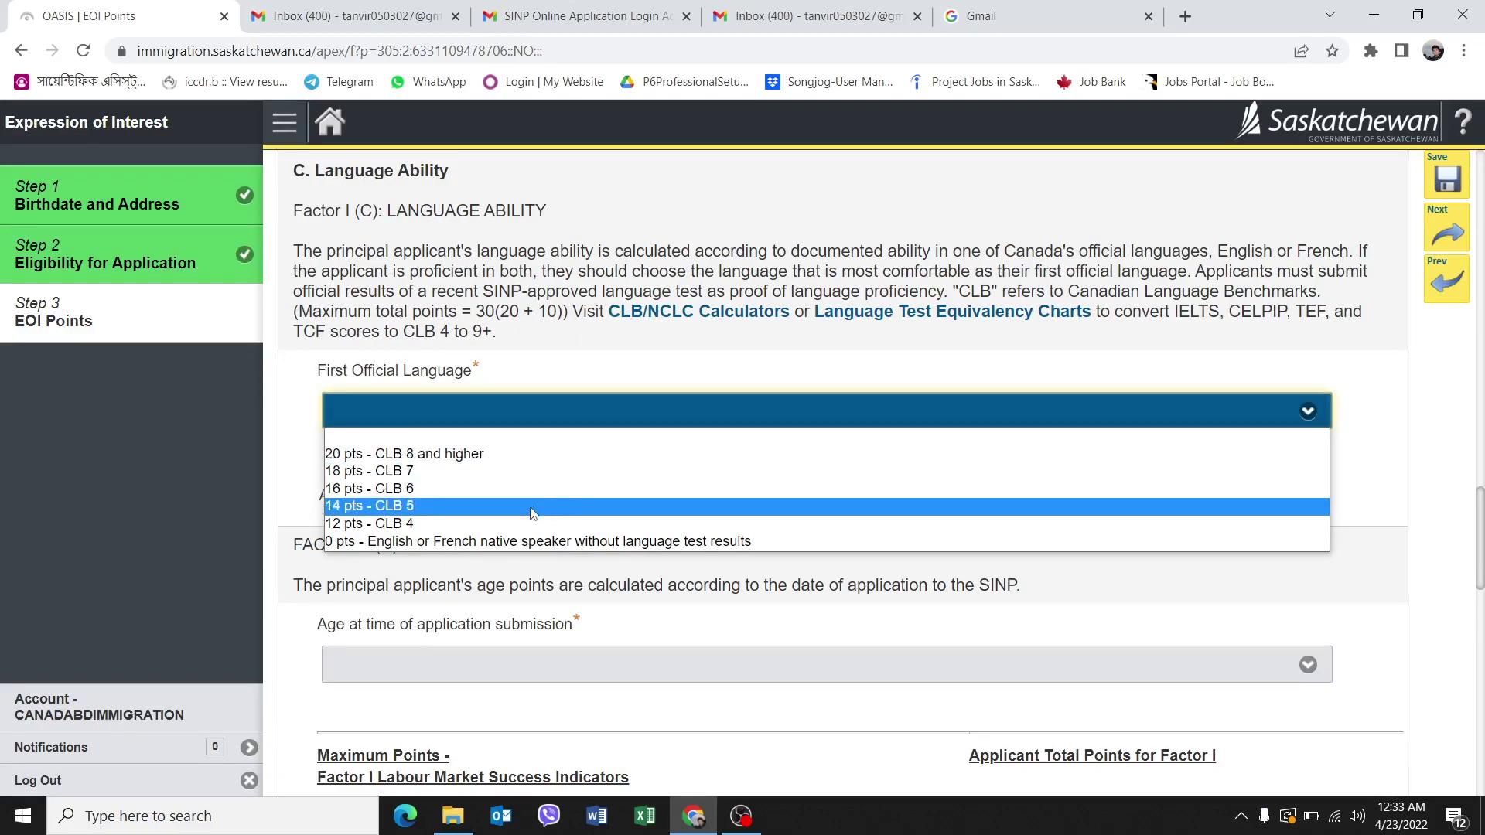
left_click(502, 455)
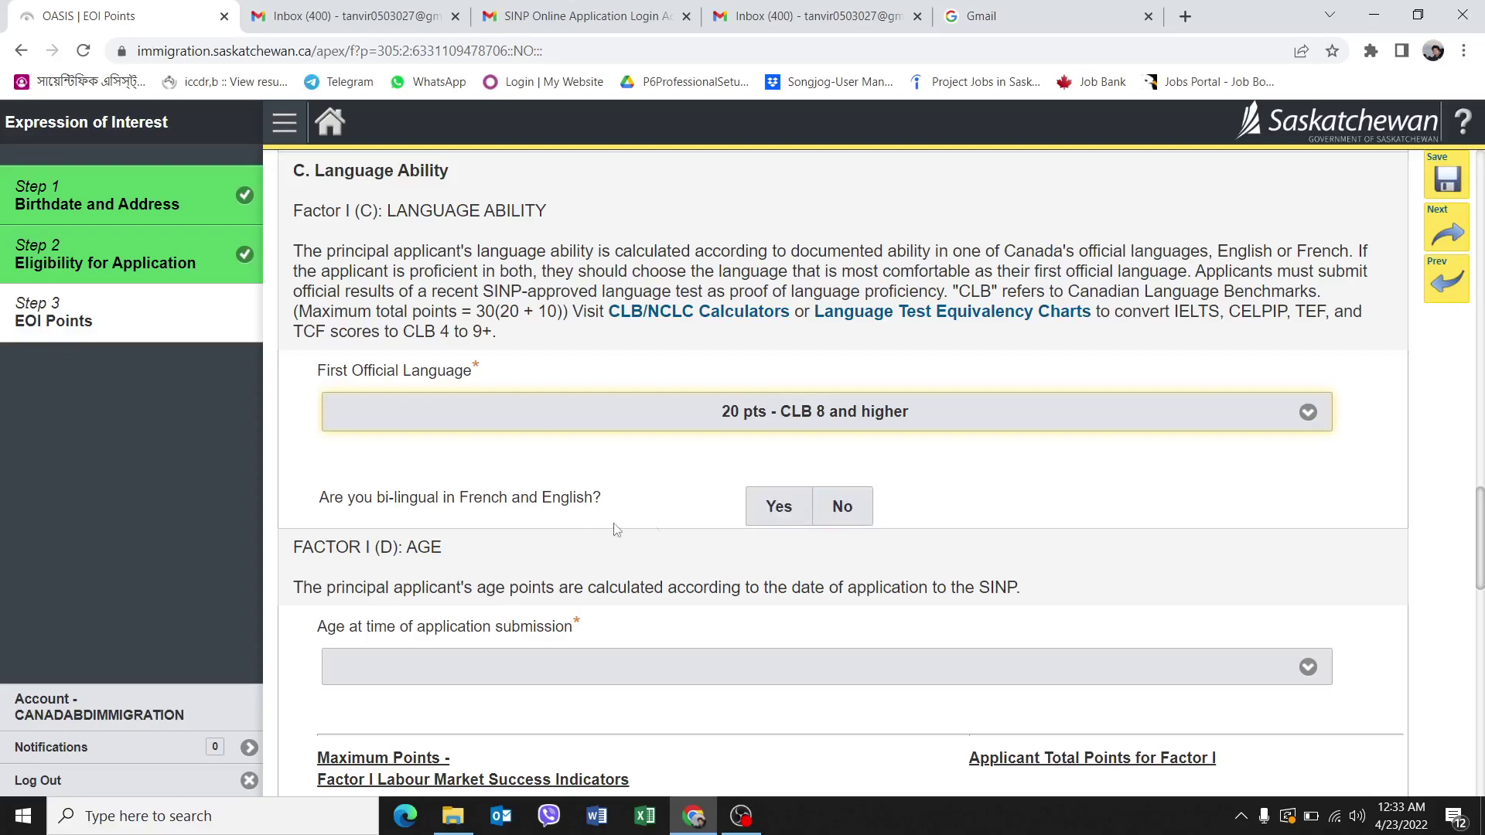
left_click(851, 509)
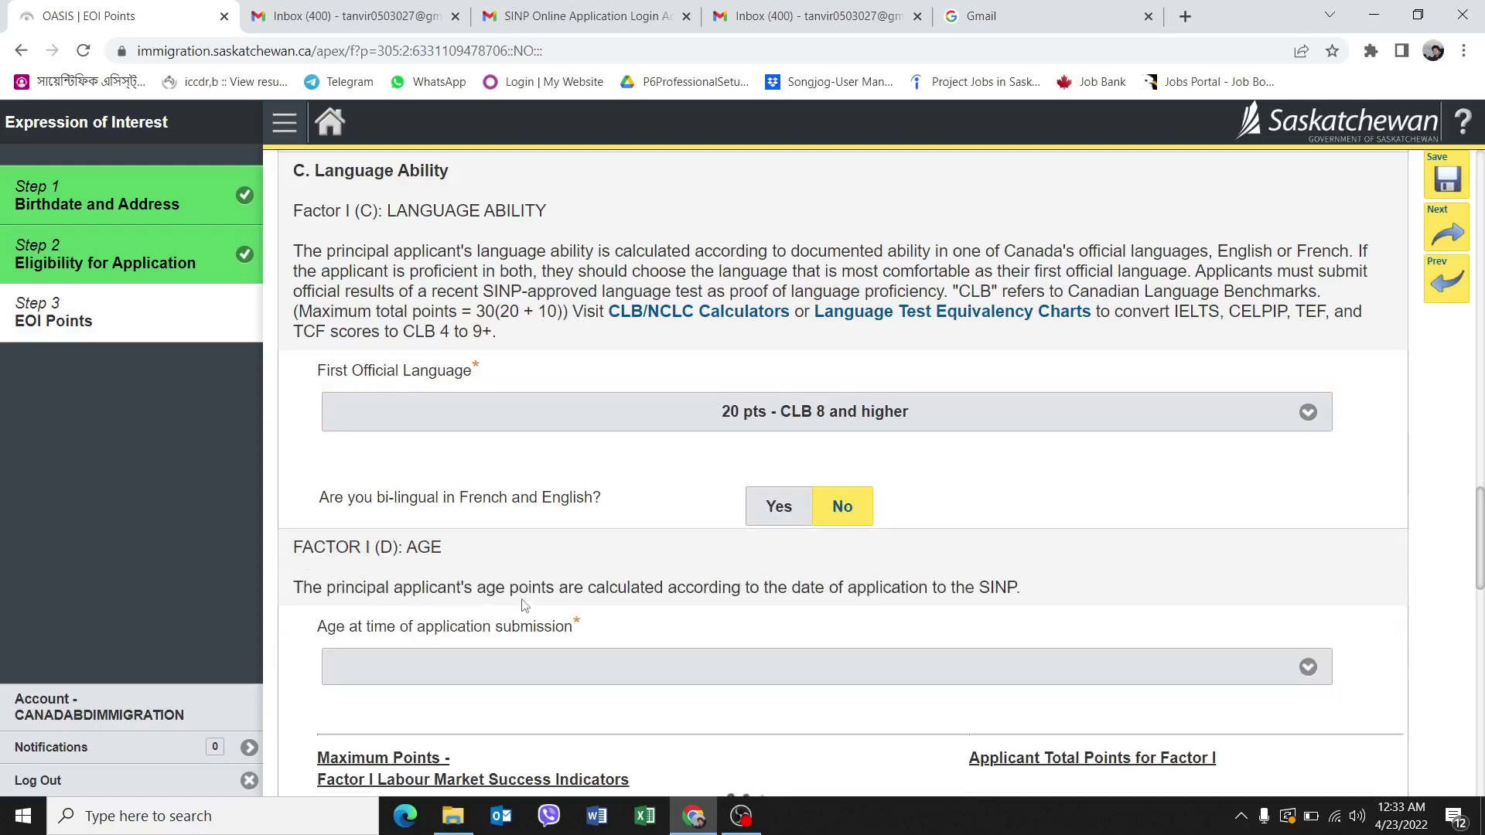
Choose the 12 pts - 22-34 age range, bringing Factor I to 70 of 80.
scroll(774, 619, "down", 5)
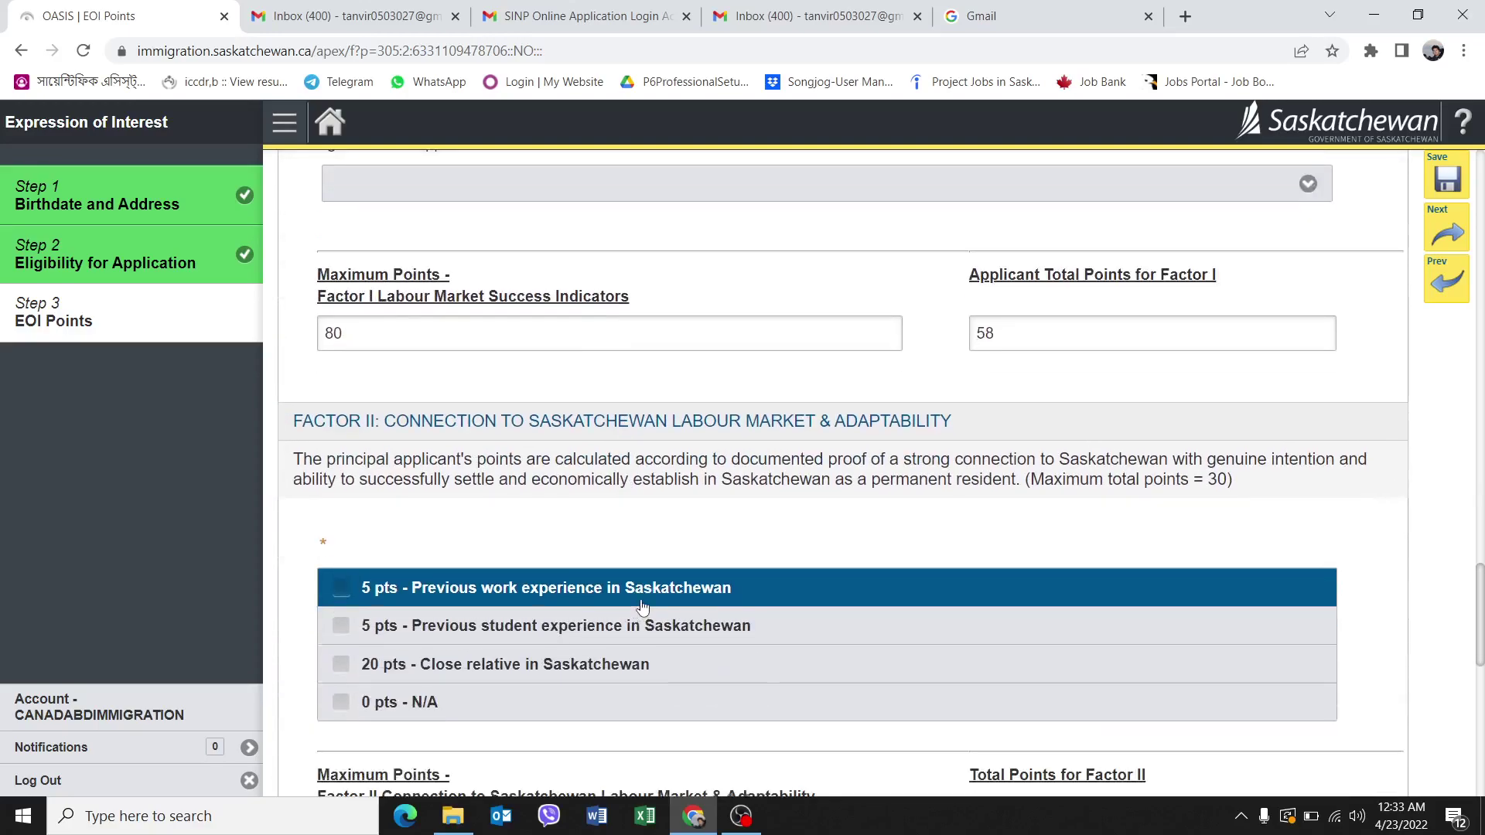
scroll(804, 510, "up", 3)
scroll(851, 546, "up", 1)
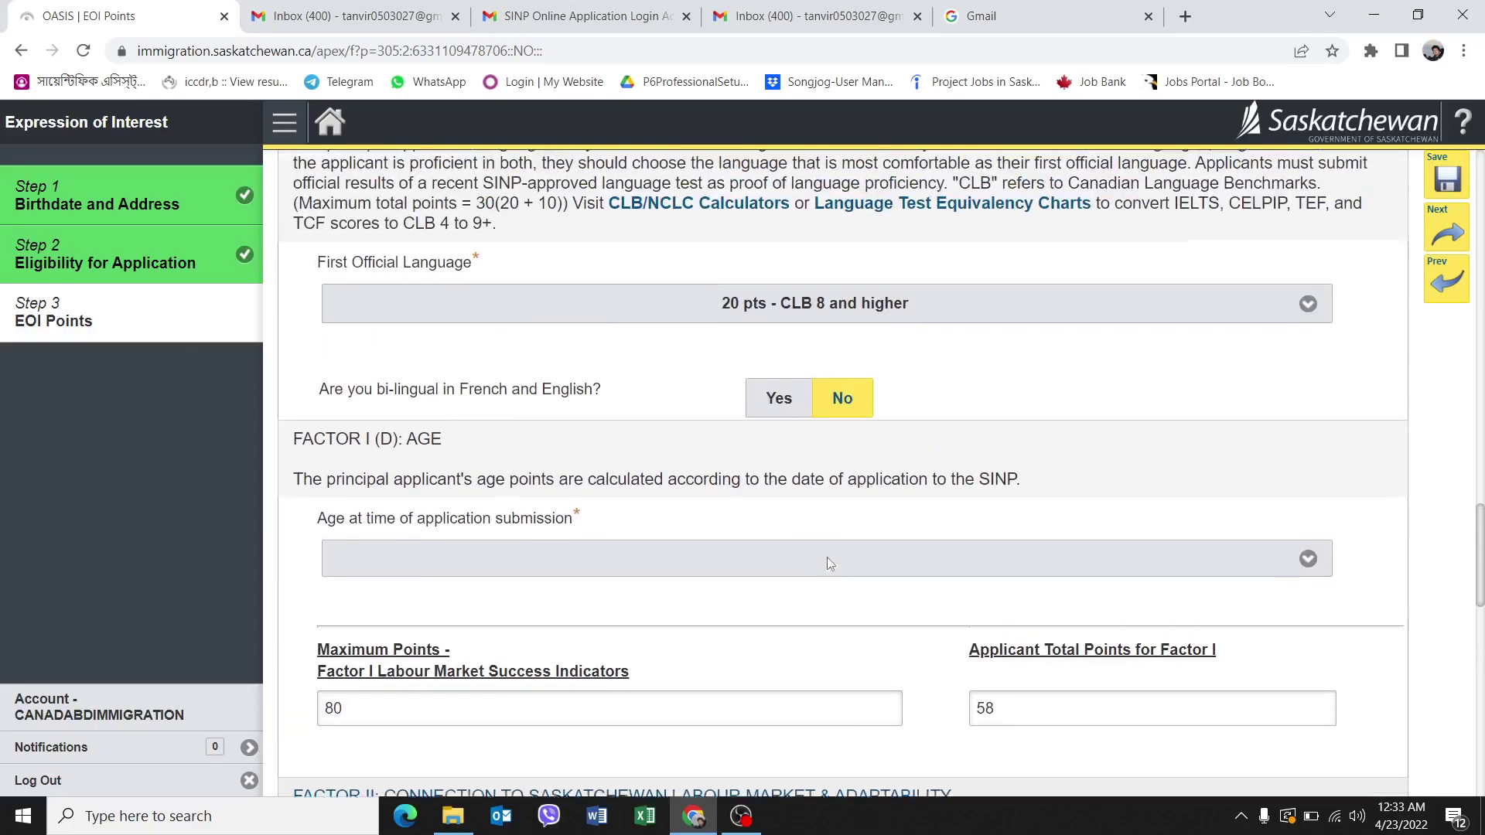
left_click(616, 584)
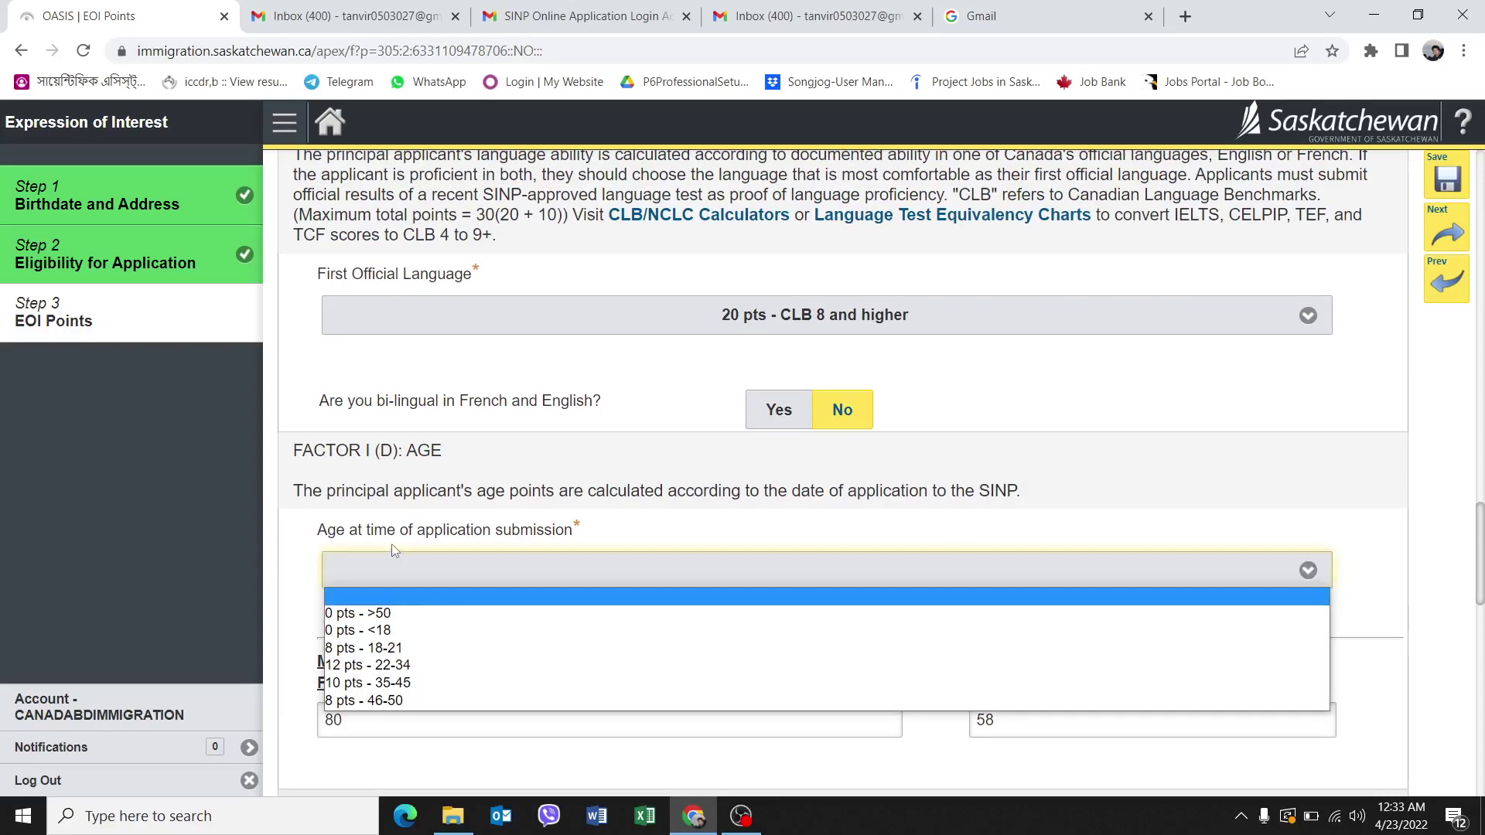
left_click(442, 670)
scroll(608, 564, "down", 3)
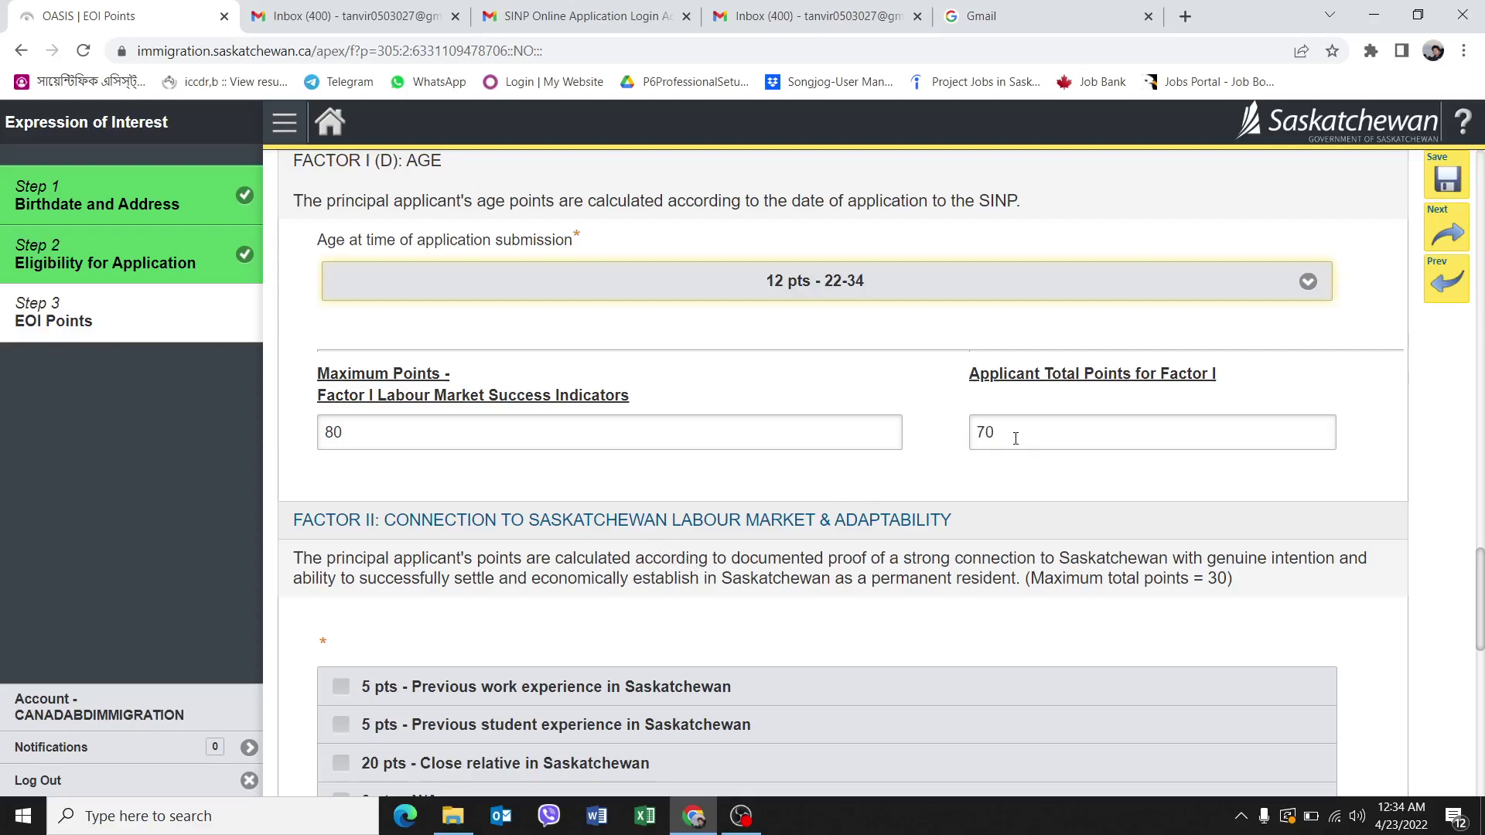
scroll(922, 402, "up", 1)
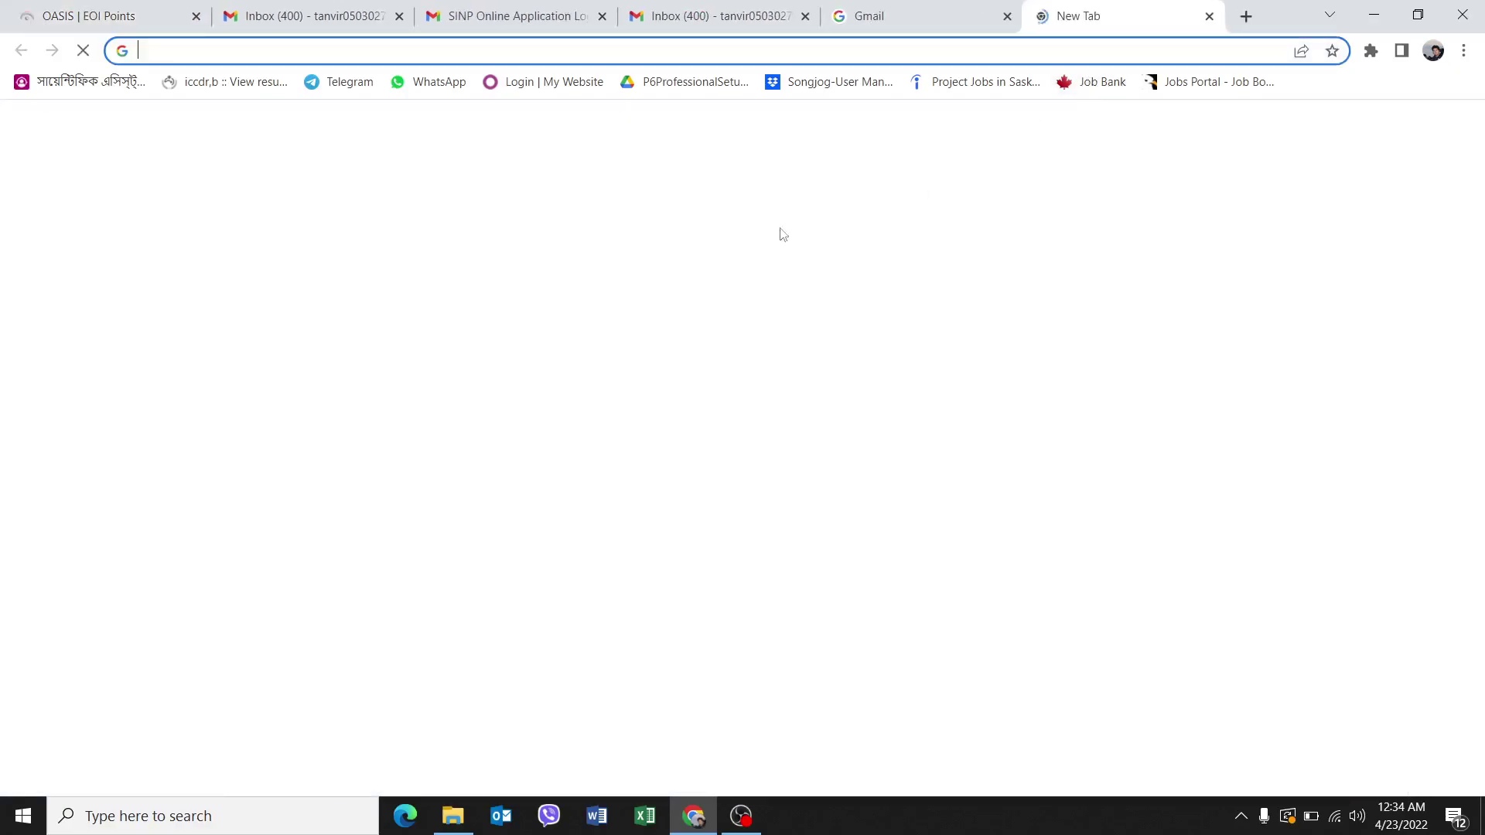
Search Google for 'recent draws in SINP' in a new tab and bring up the Canadim result's link menu.
left_click(1185, 16)
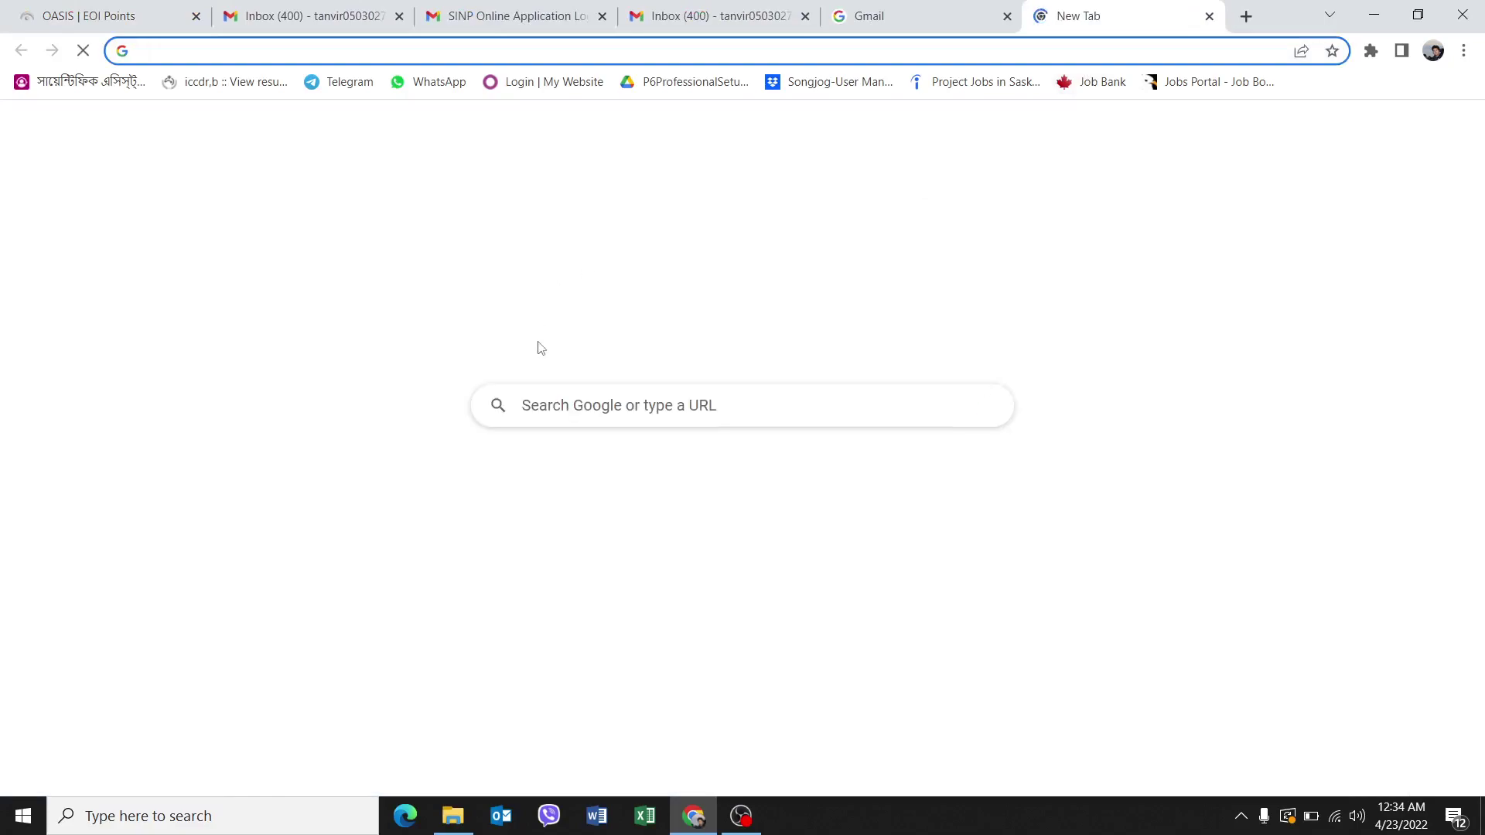
left_click(541, 411)
type("recent draws")
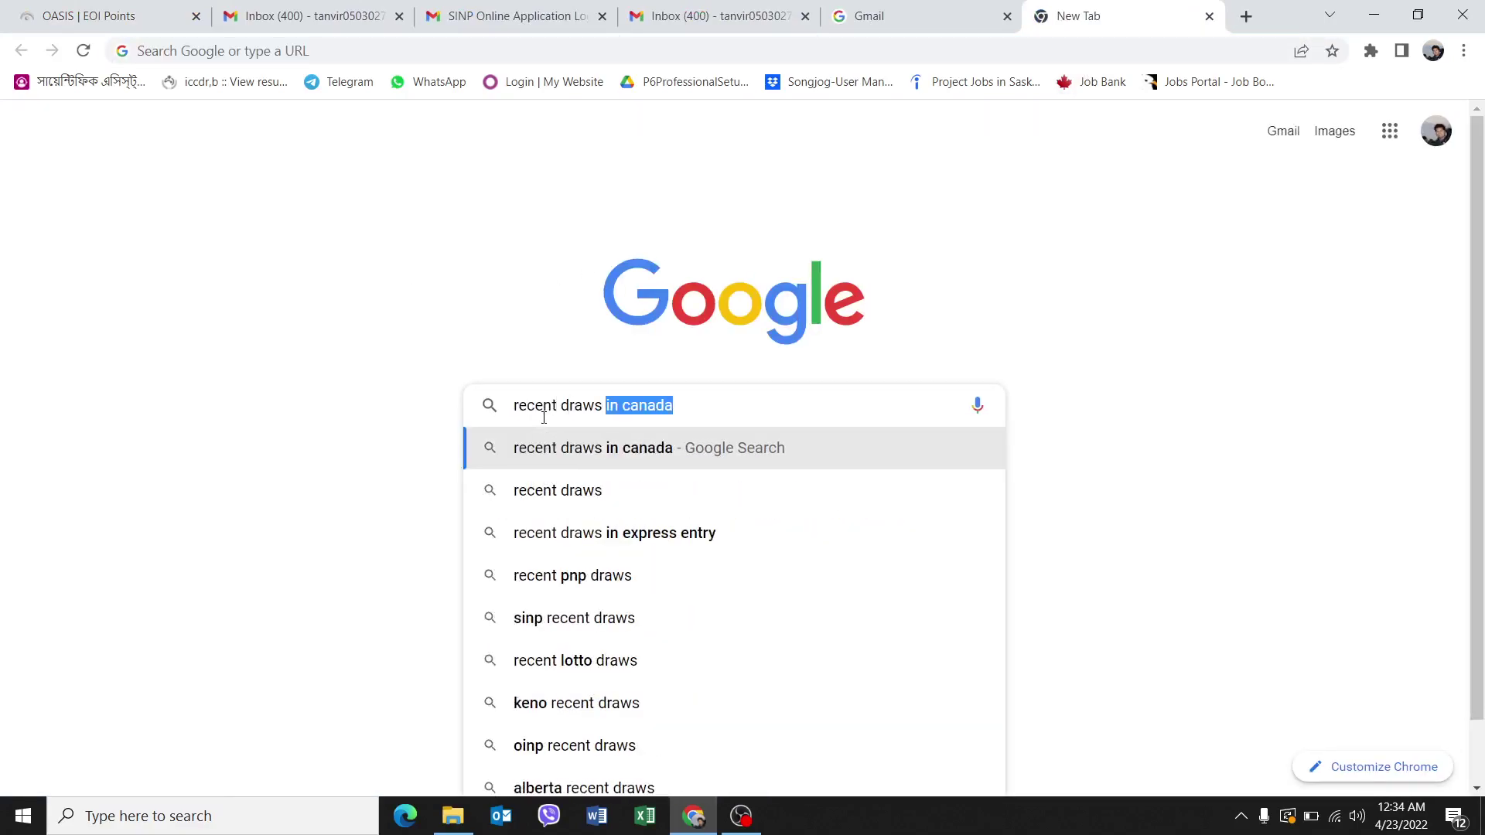
type(" in SINP")
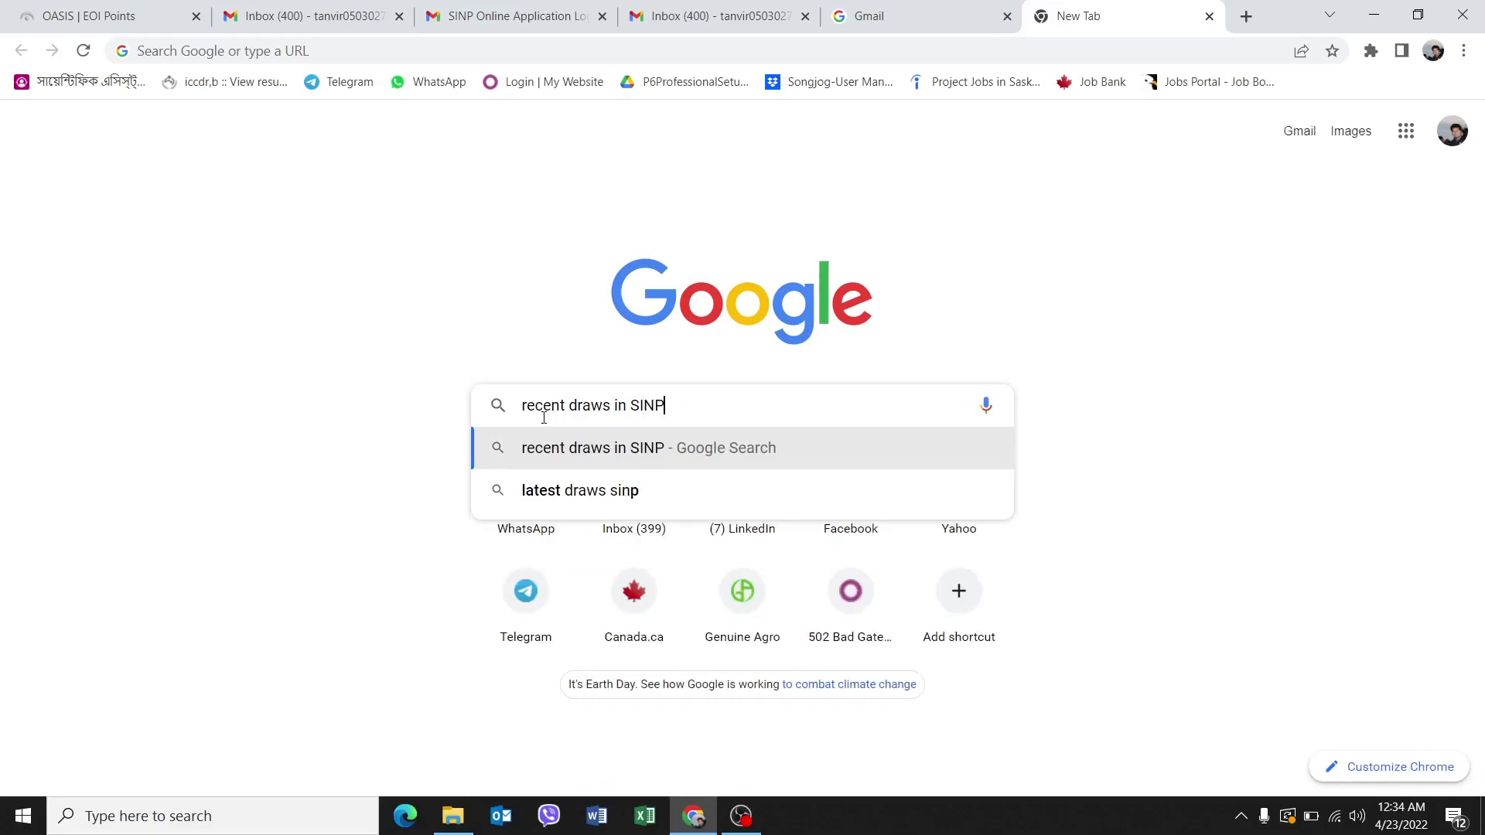
key("Return")
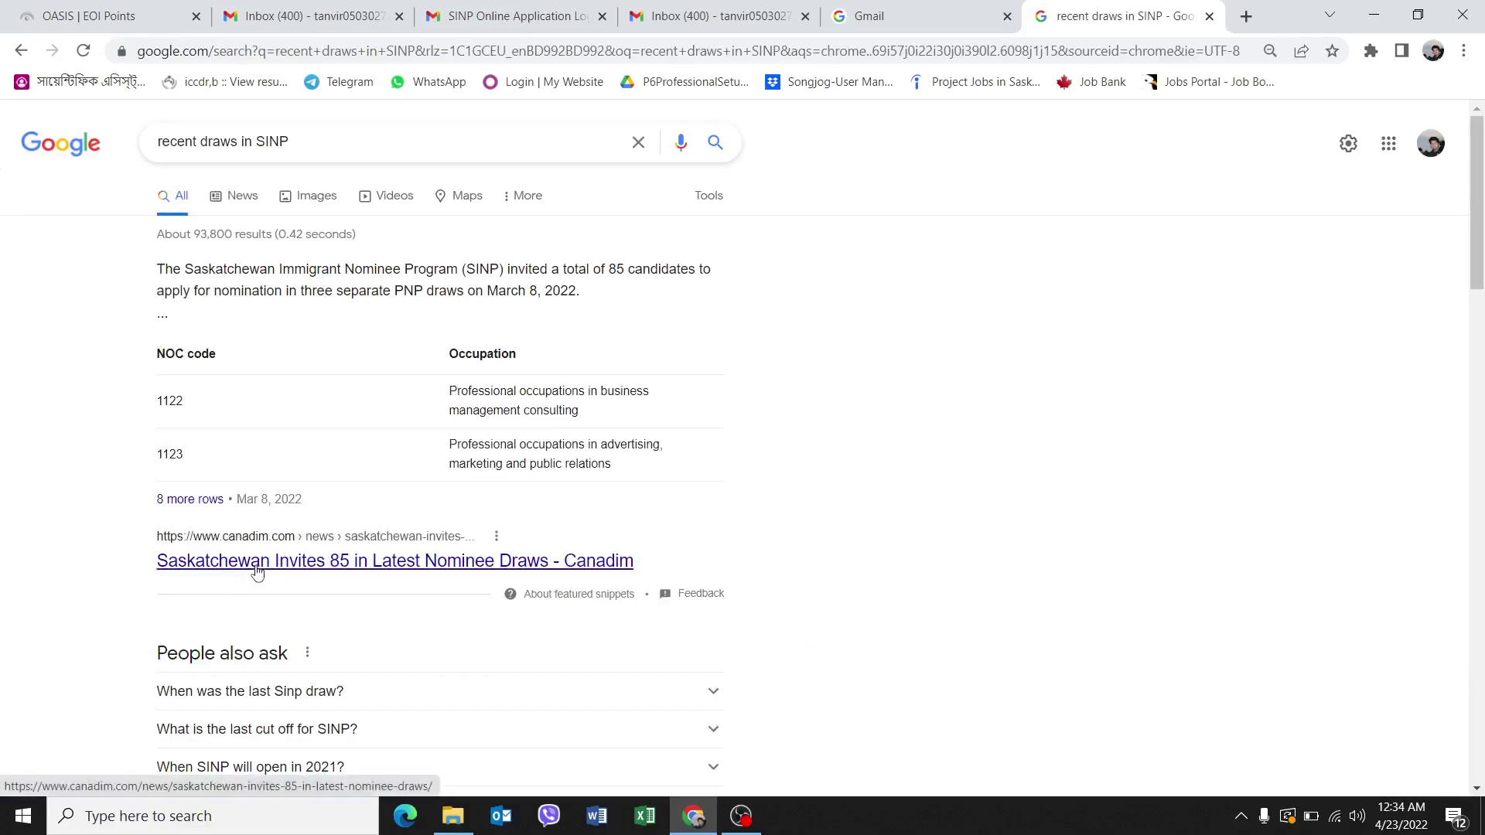
scroll(344, 403, "down", 3)
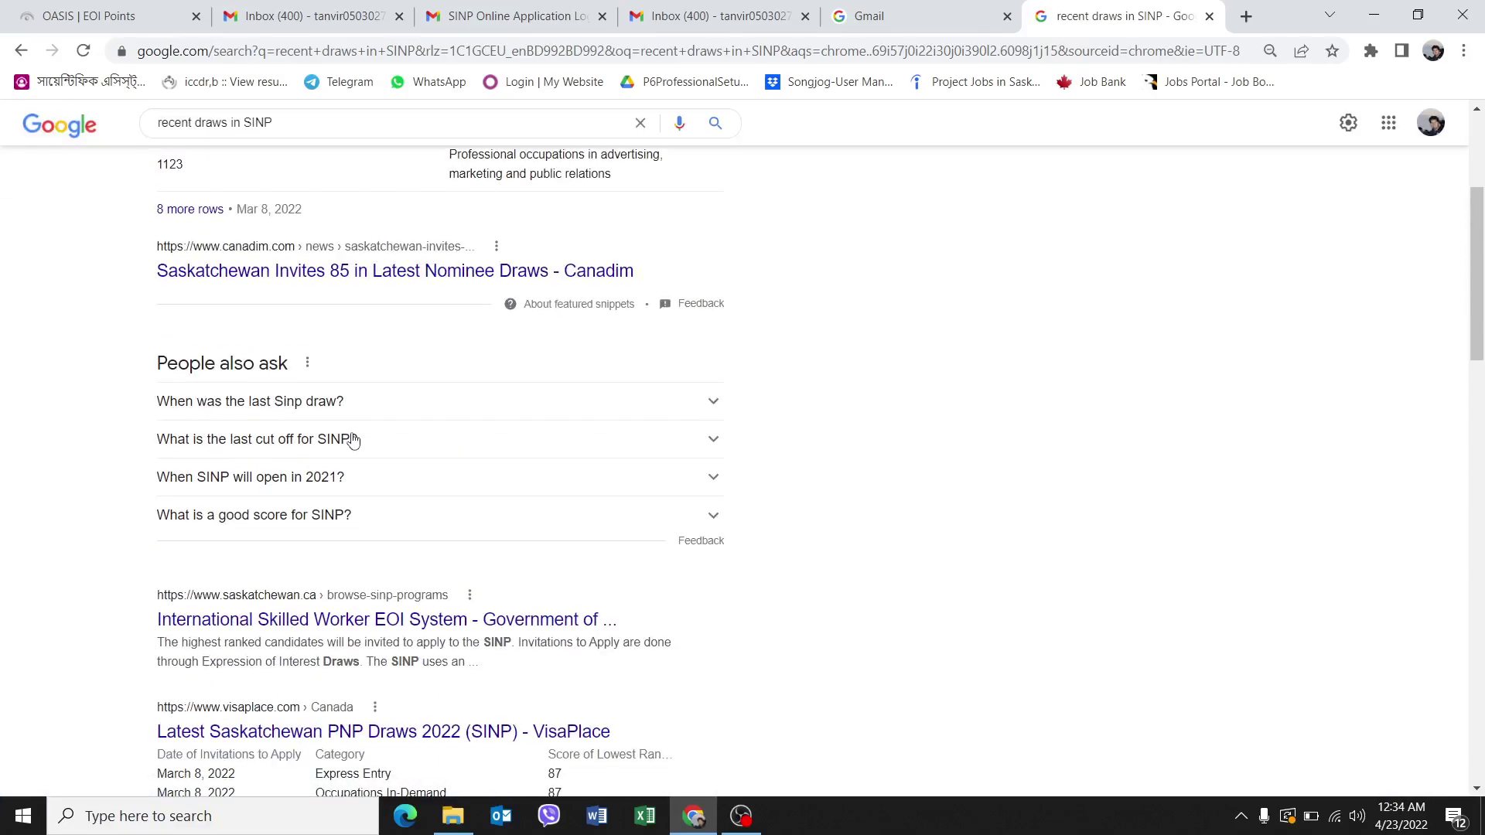
scroll(354, 440, "up", 3)
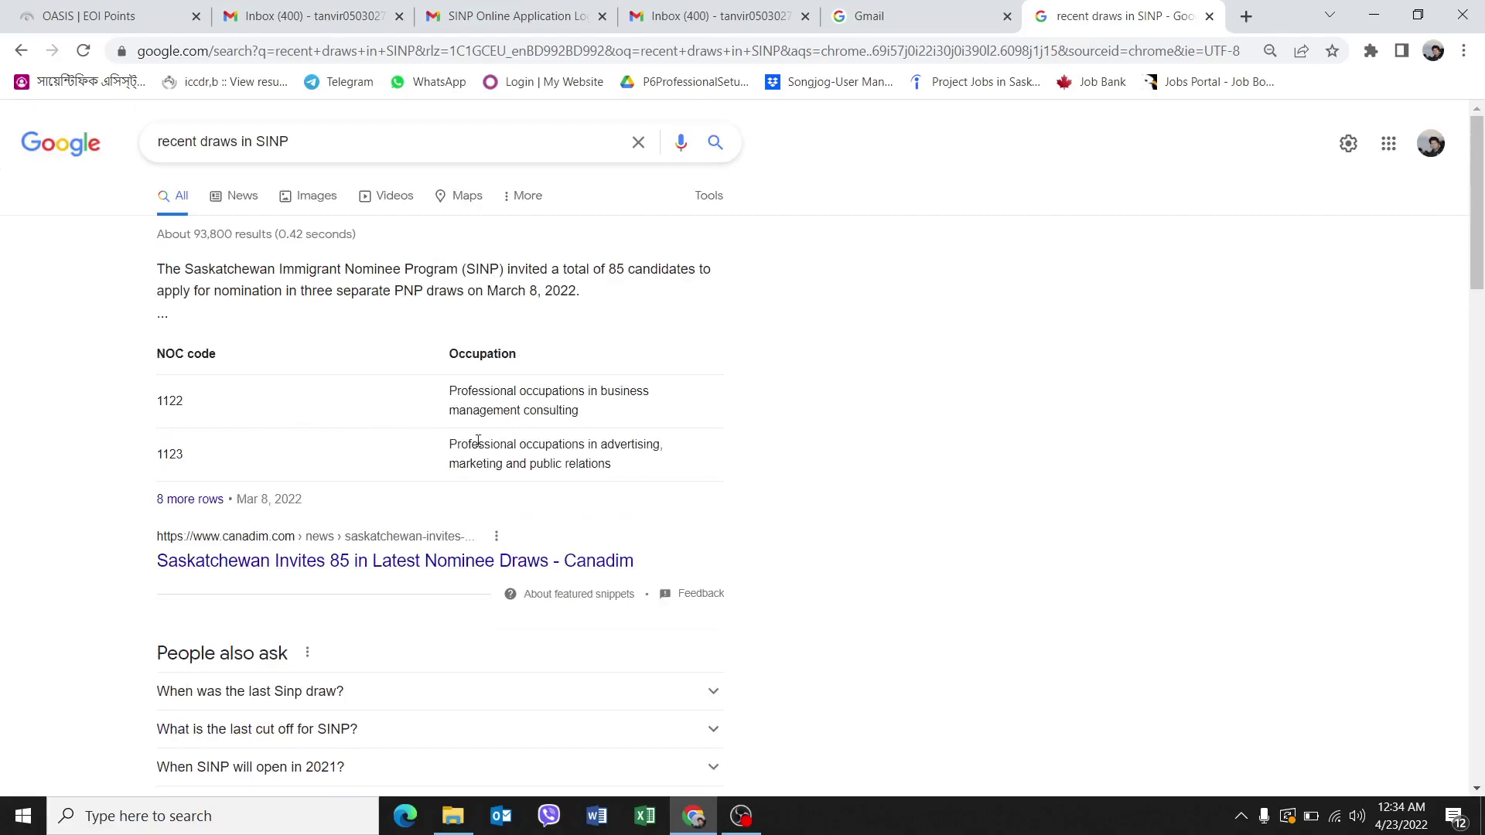
right_click(328, 568)
Open the Canadim article on Saskatchewan's 85 invitations in a new tab and dismiss the notification prompt.
left_click(379, 578)
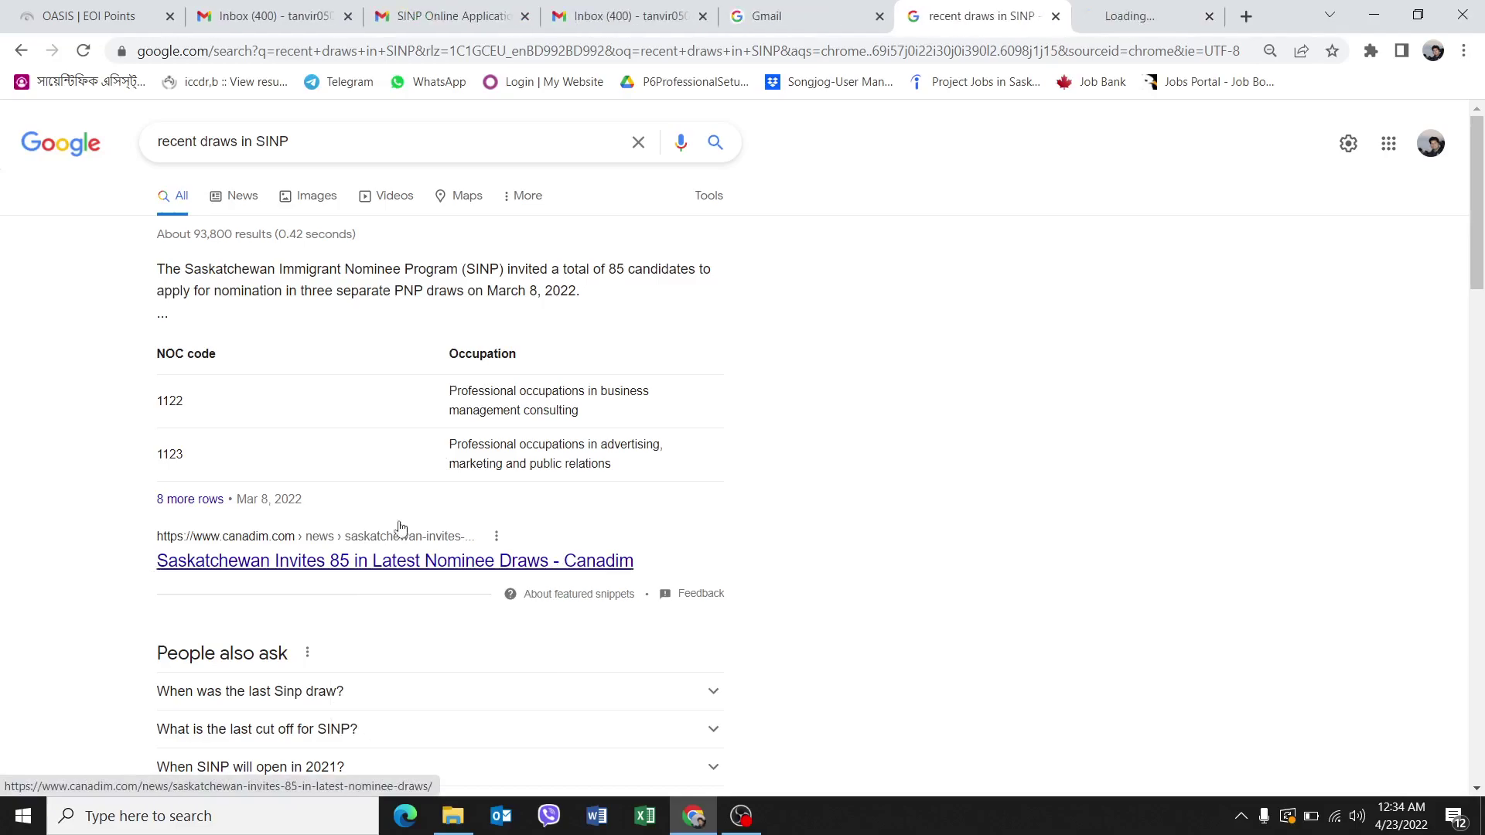
key("ctrl+Tab")
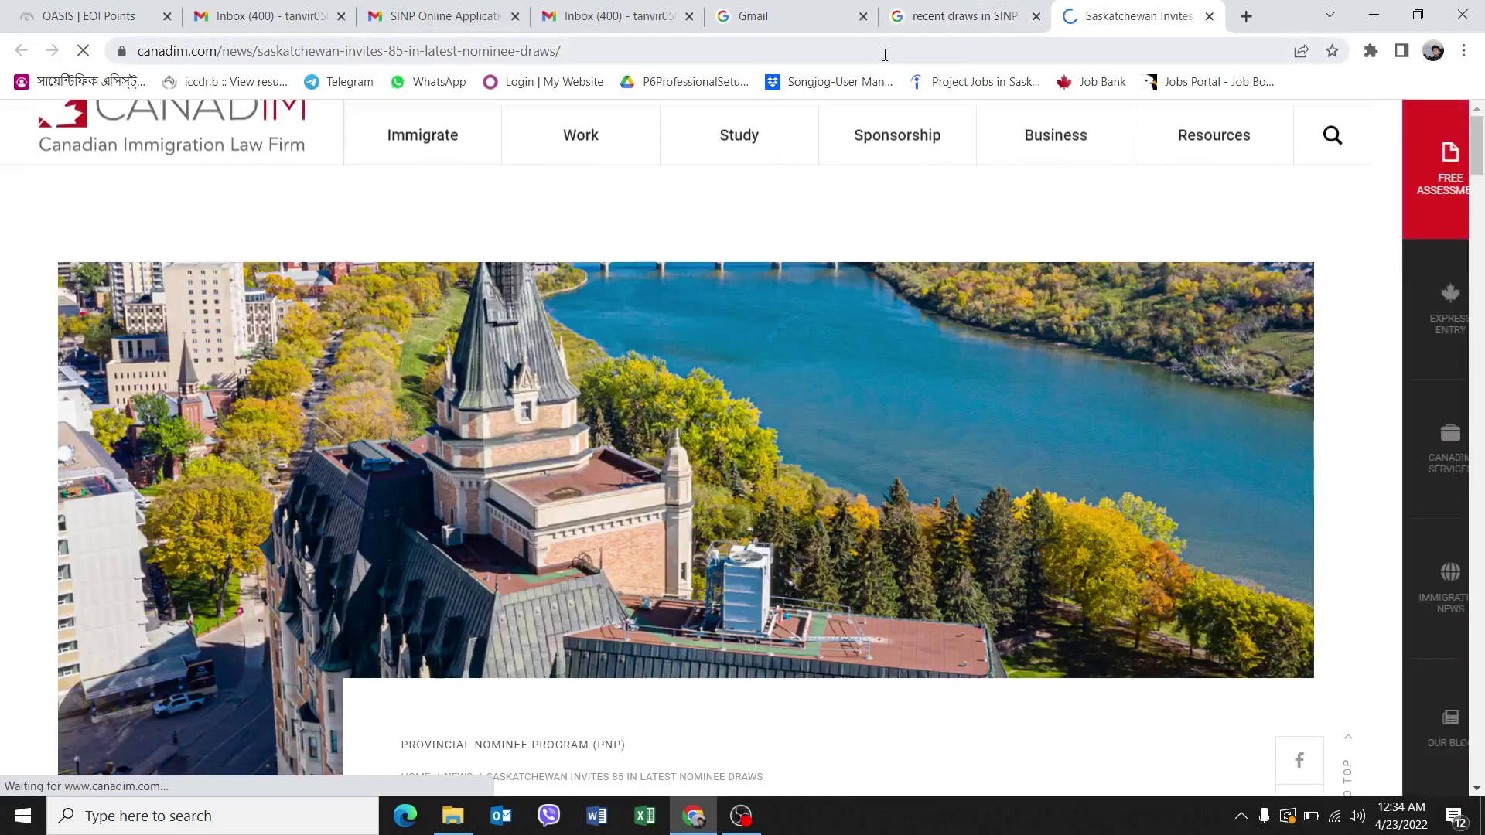
scroll(615, 445, "down", 4)
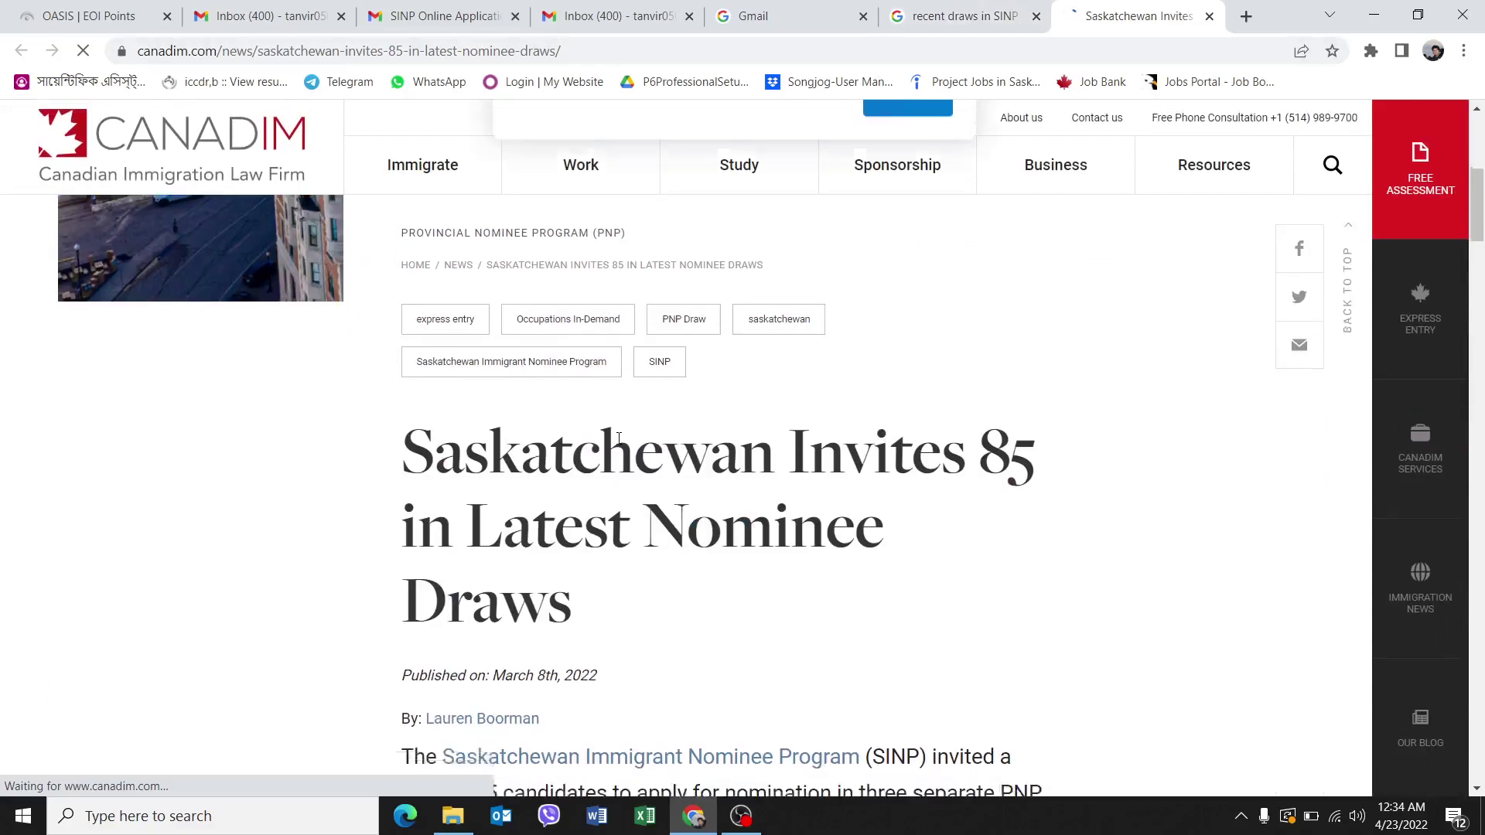
scroll(615, 443, "down", 4)
scroll(633, 480, "down", 4)
scroll(640, 452, "down", 2)
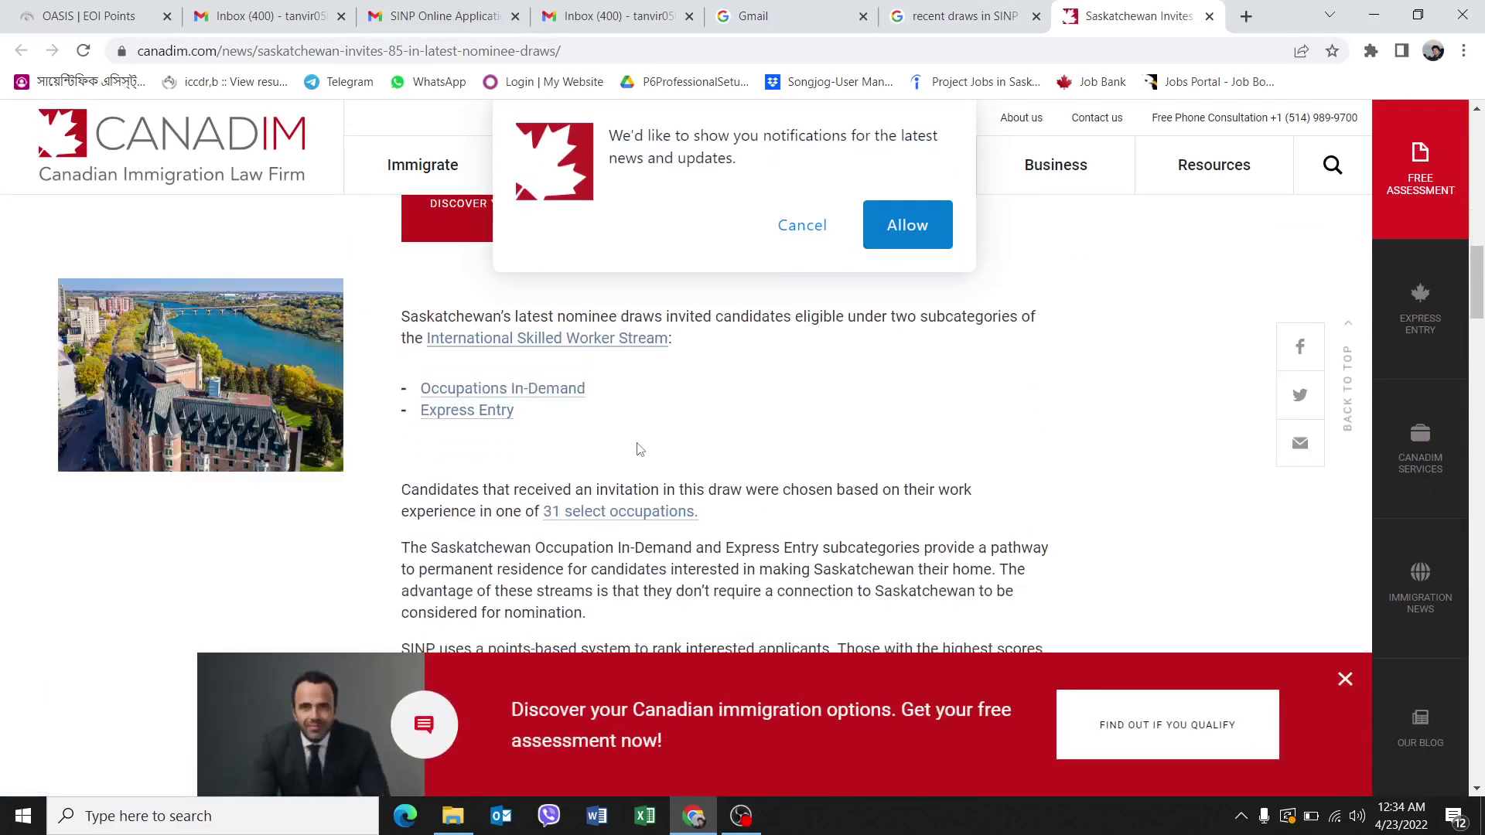
scroll(615, 438, "down", 3)
scroll(612, 437, "down", 2)
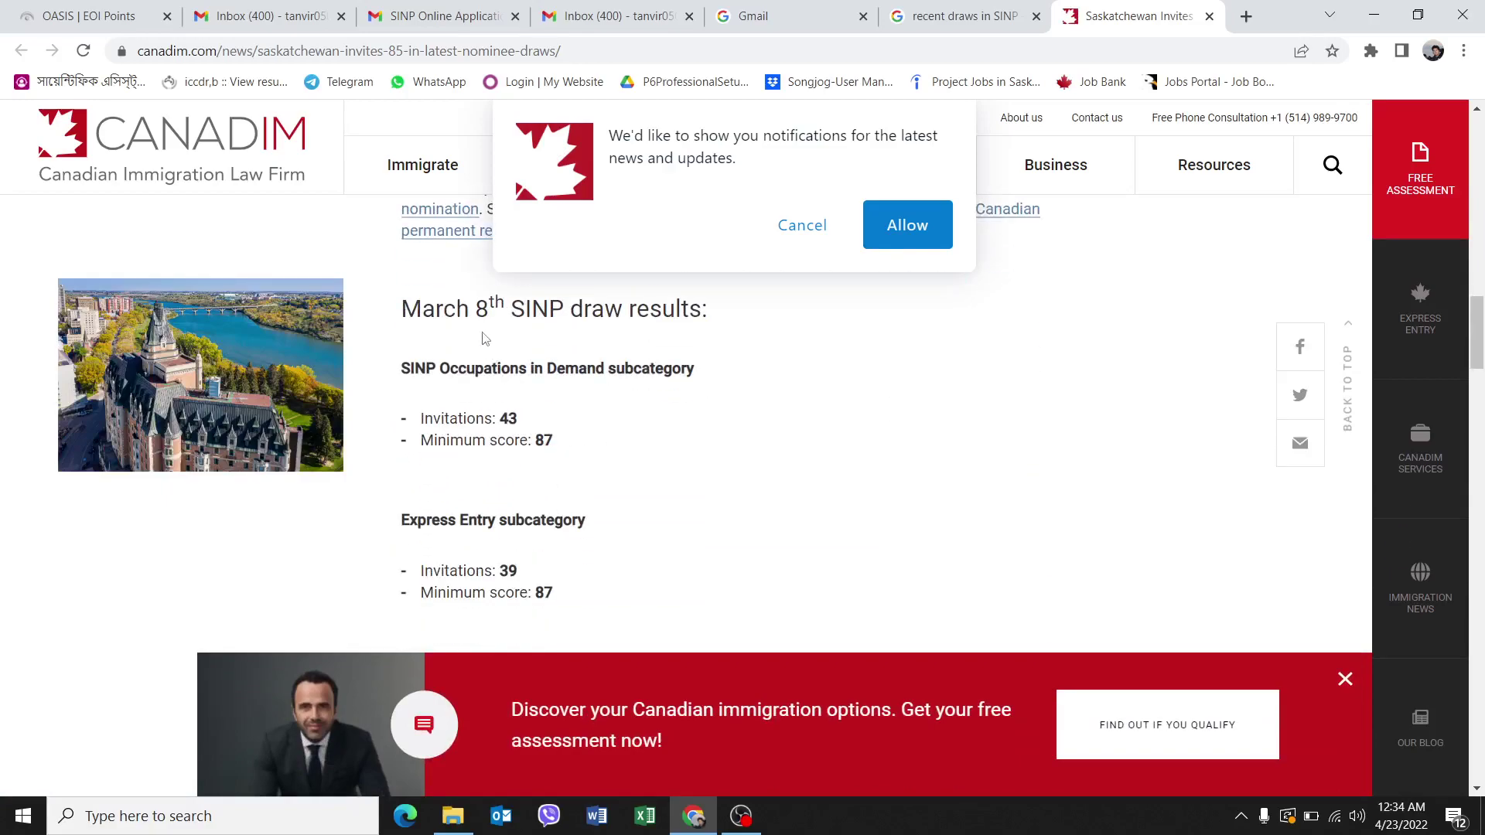
left_click(799, 229)
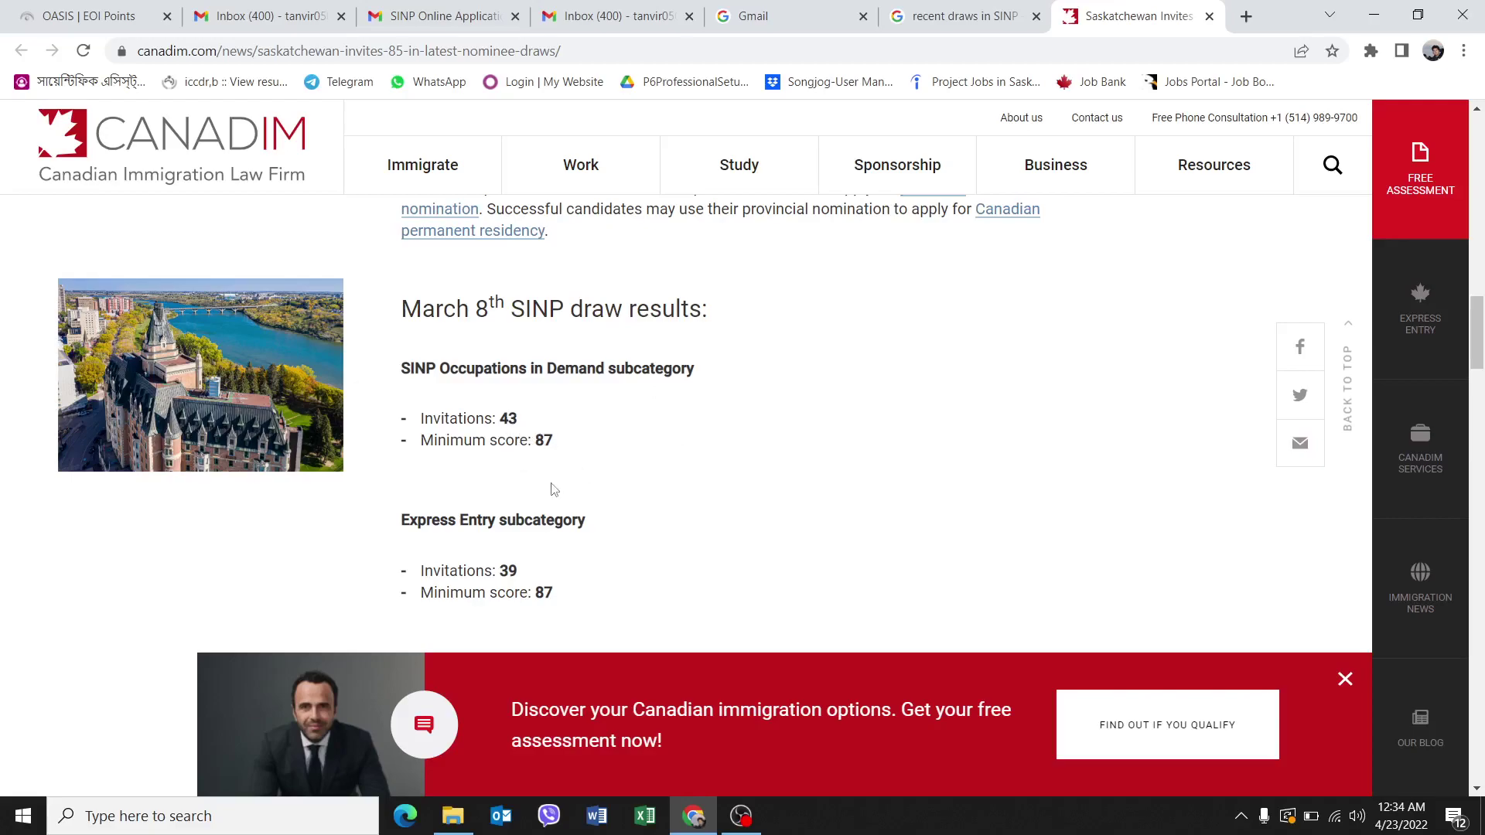
Read through the article, noting the 87-point minimum and the targeted NOC occupation codes.
scroll(627, 588, "down", 1)
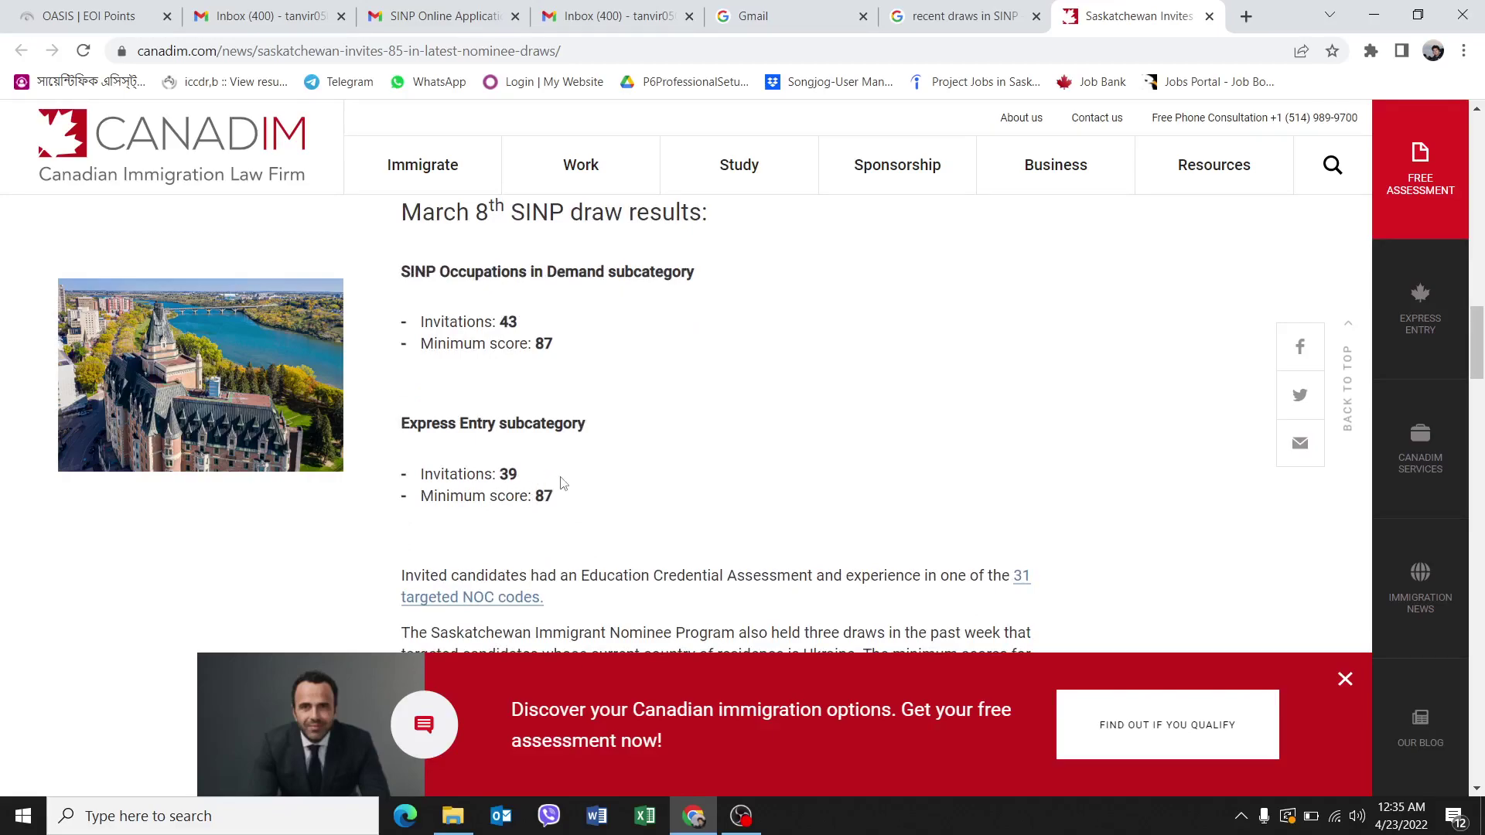
scroll(563, 484, "down", 1)
left_click_drag(537, 397, 554, 400)
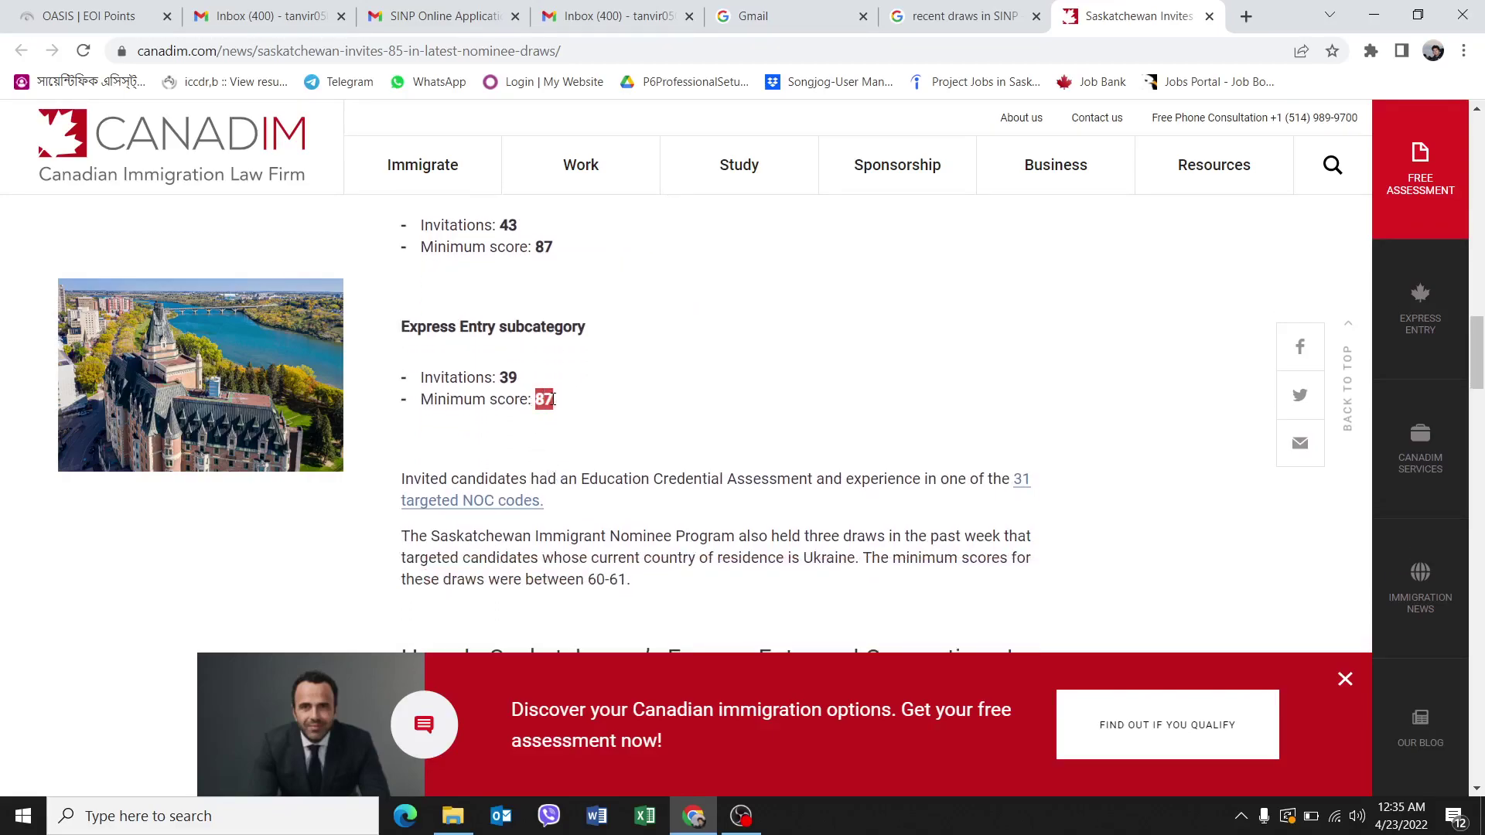
left_click(627, 438)
scroll(709, 406, "down", 6)
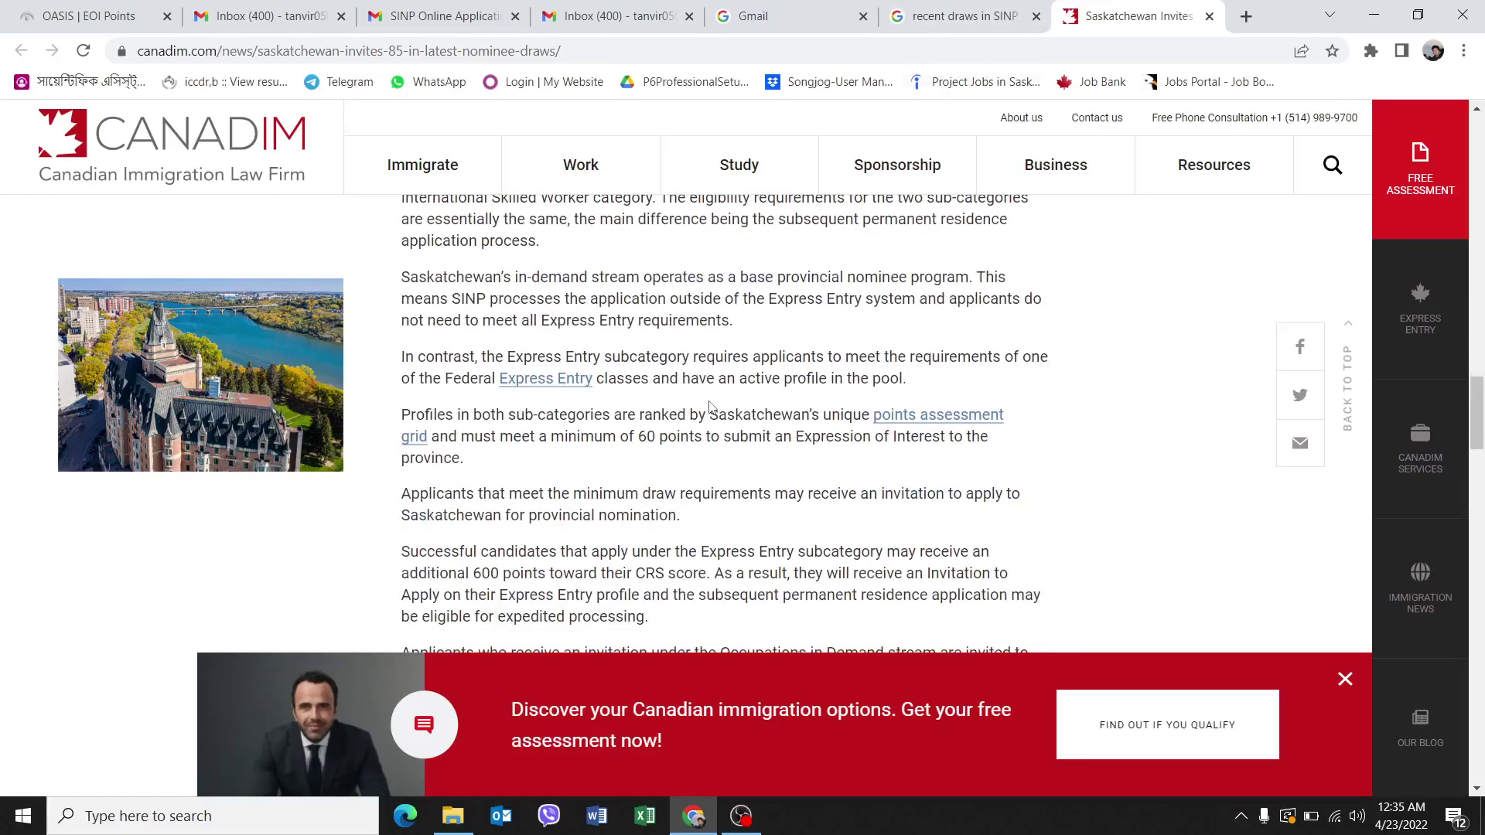
scroll(709, 400, "down", 9)
scroll(709, 400, "up", 8)
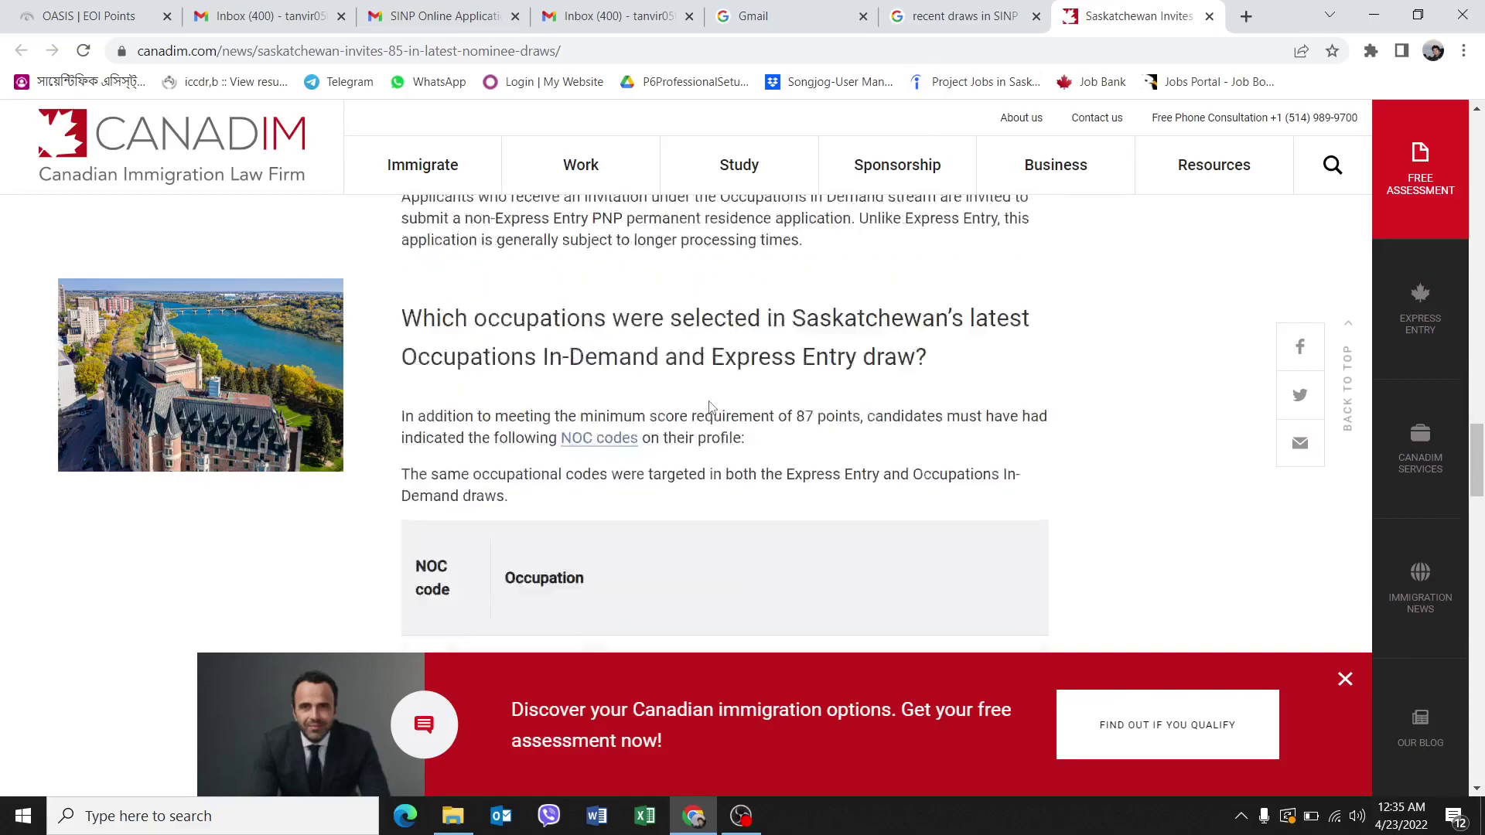
scroll(709, 400, "up", 8)
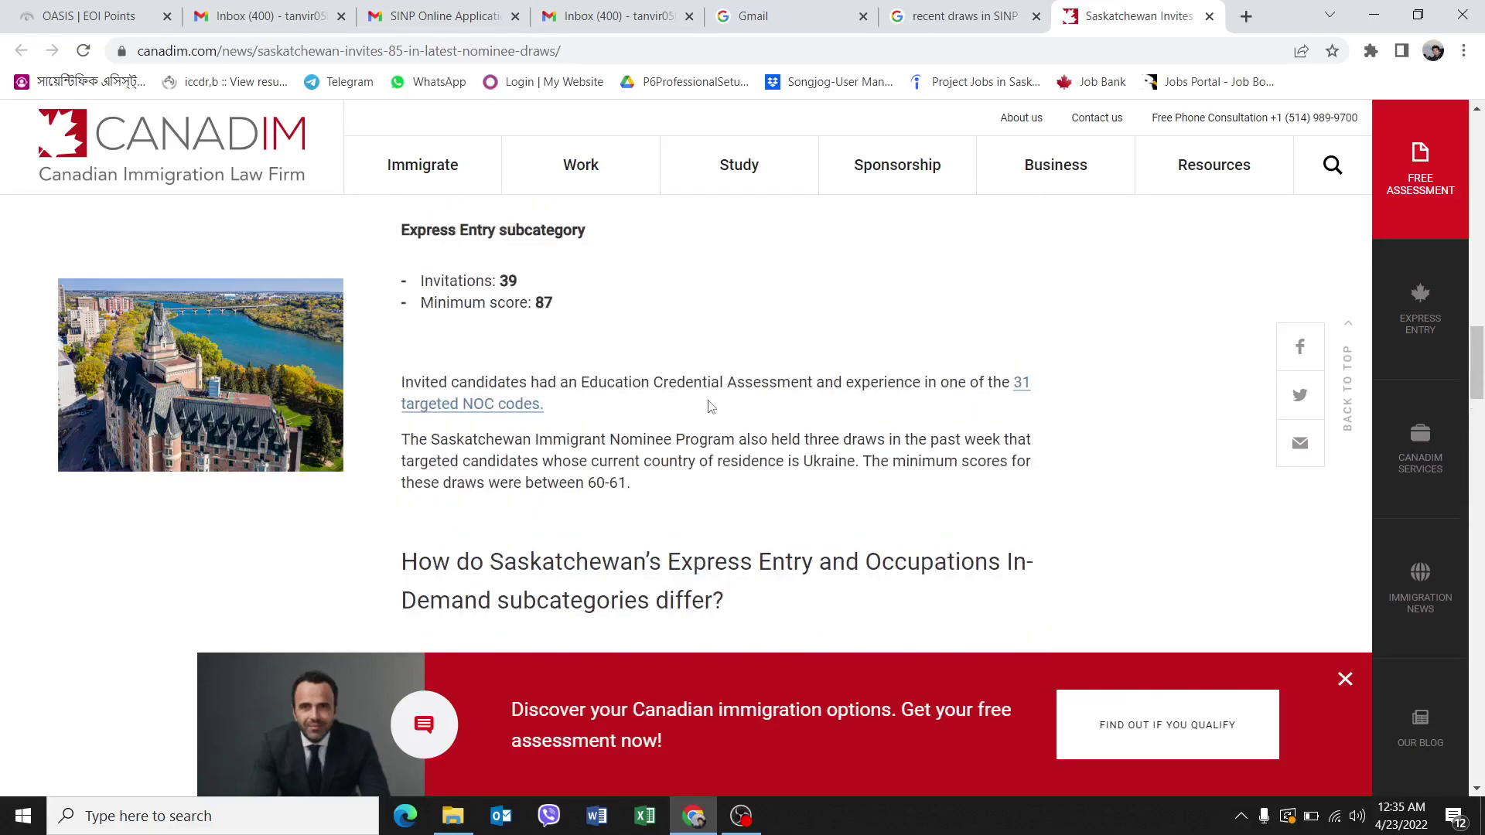
scroll(641, 312, "up", 1)
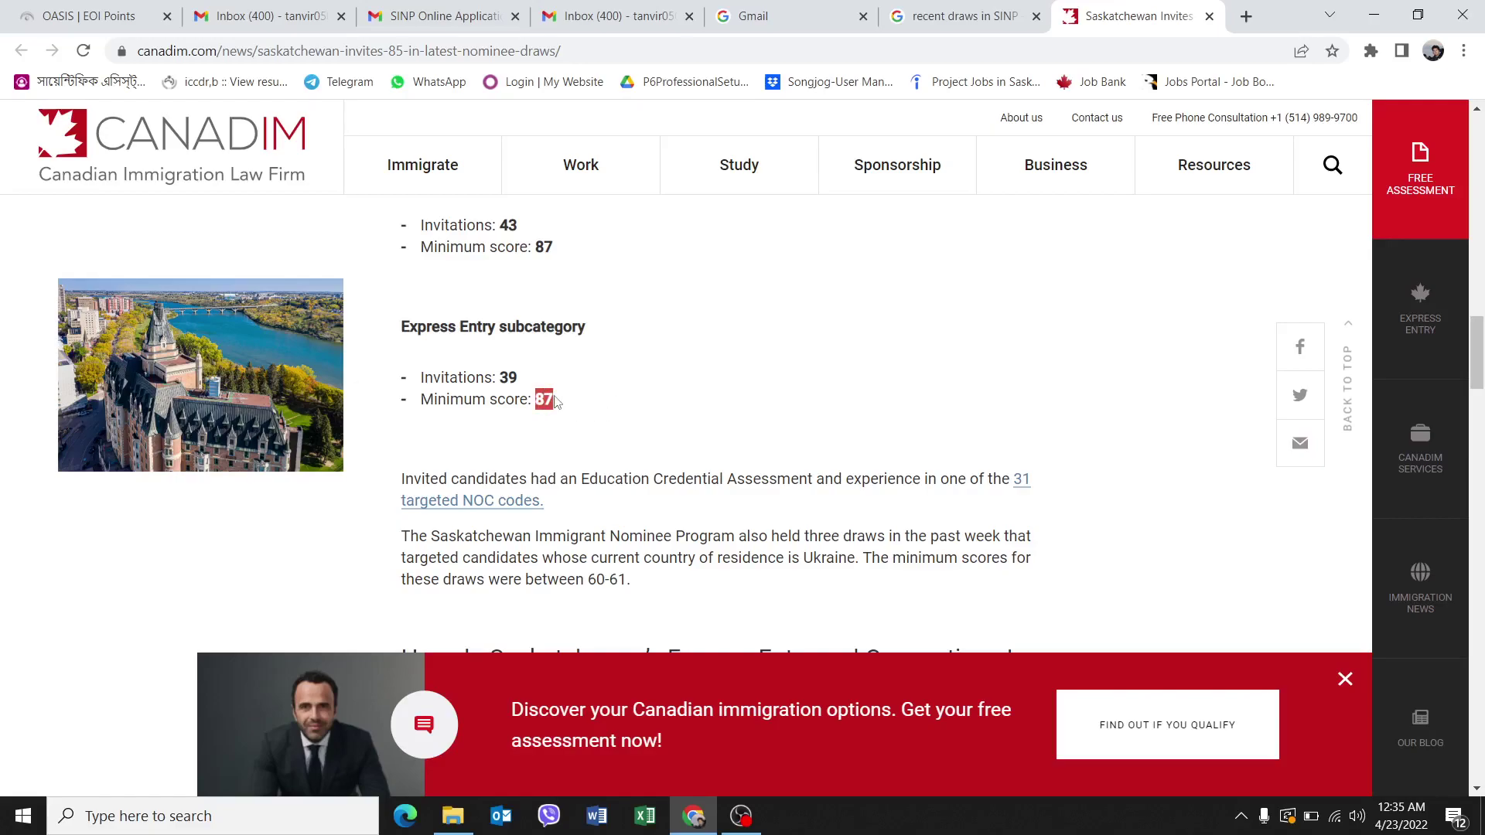
scroll(629, 435, "down", 4)
scroll(630, 450, "down", 9)
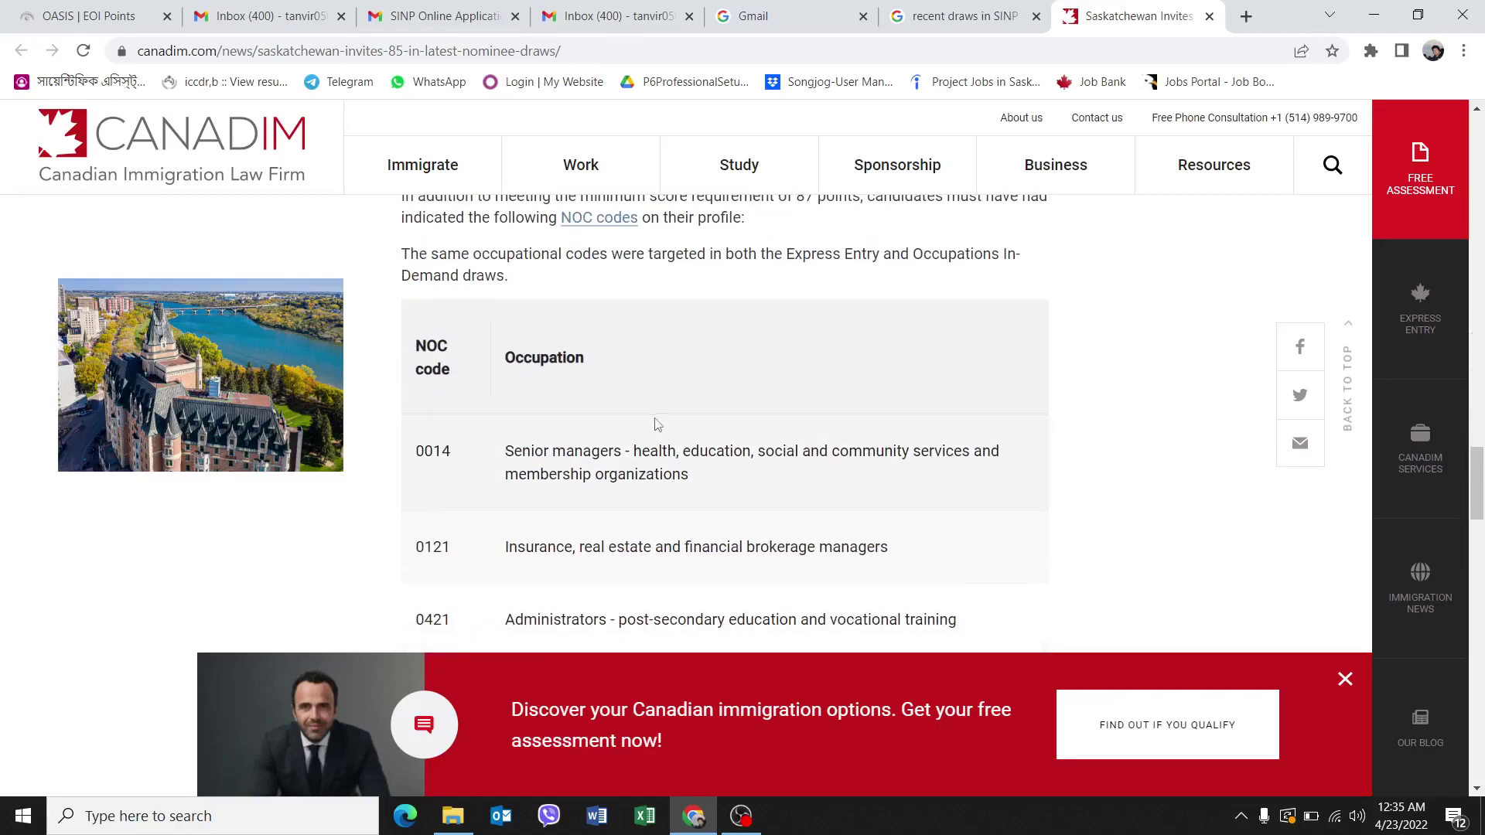
scroll(656, 425, "down", 10)
scroll(656, 425, "up", 6)
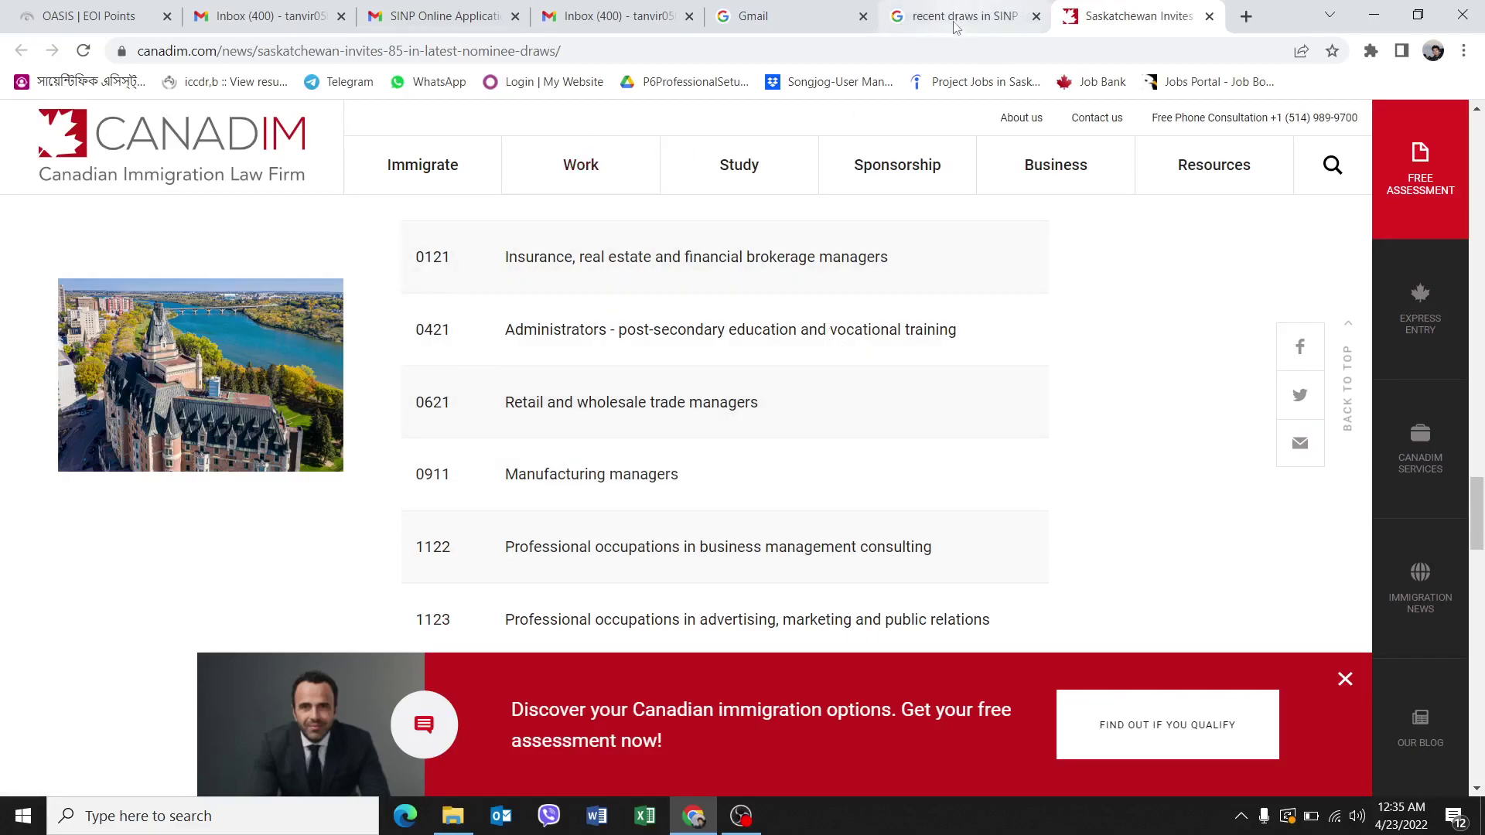
Back on the OASIS EOI Points tab, verify the Factor I total of 70 and scroll to Factor II.
left_click(97, 16)
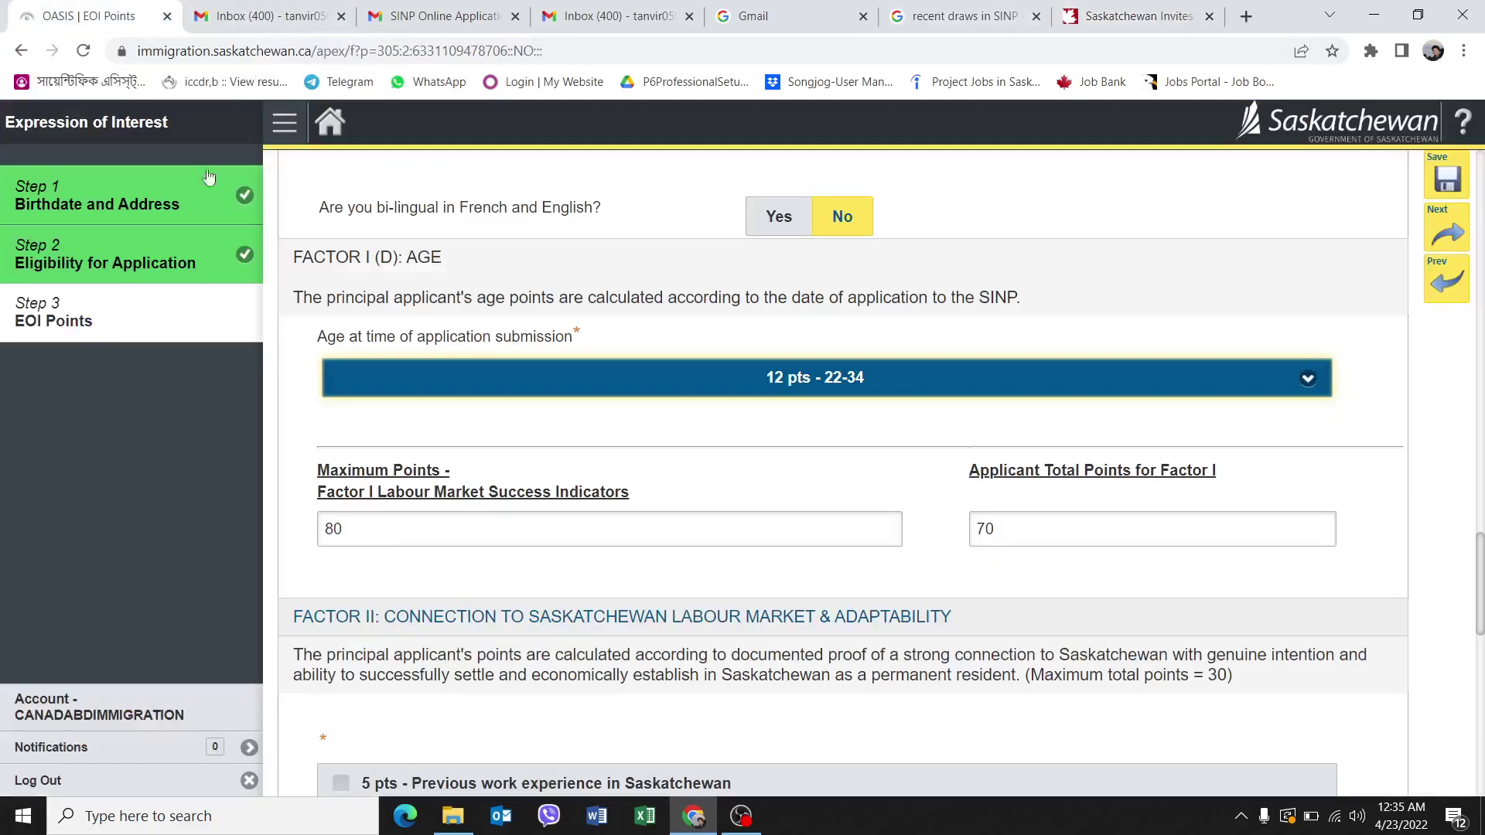
double_click(1016, 528)
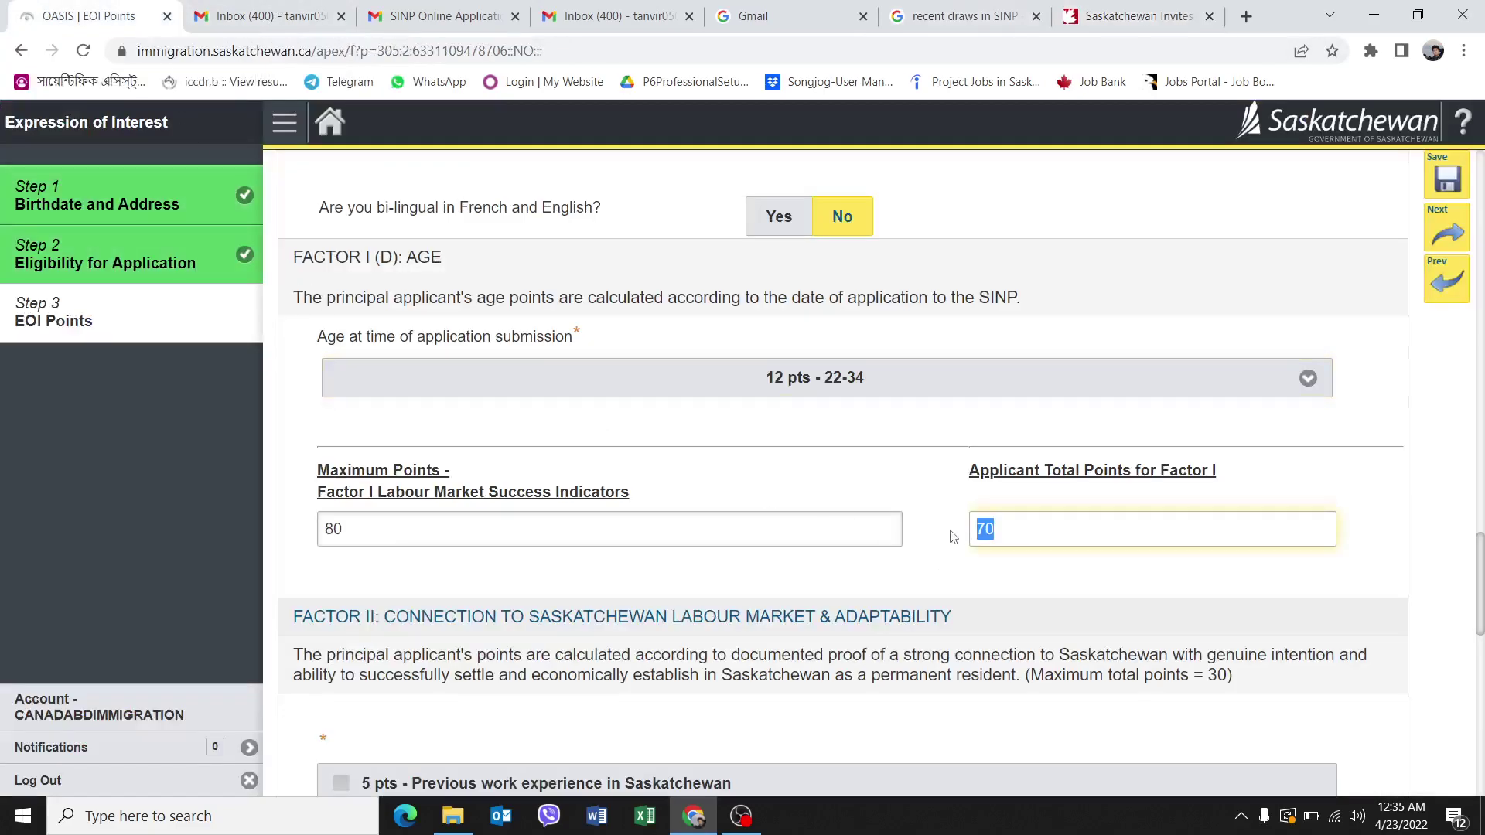
left_click(1034, 529)
scroll(910, 463, "up", 2)
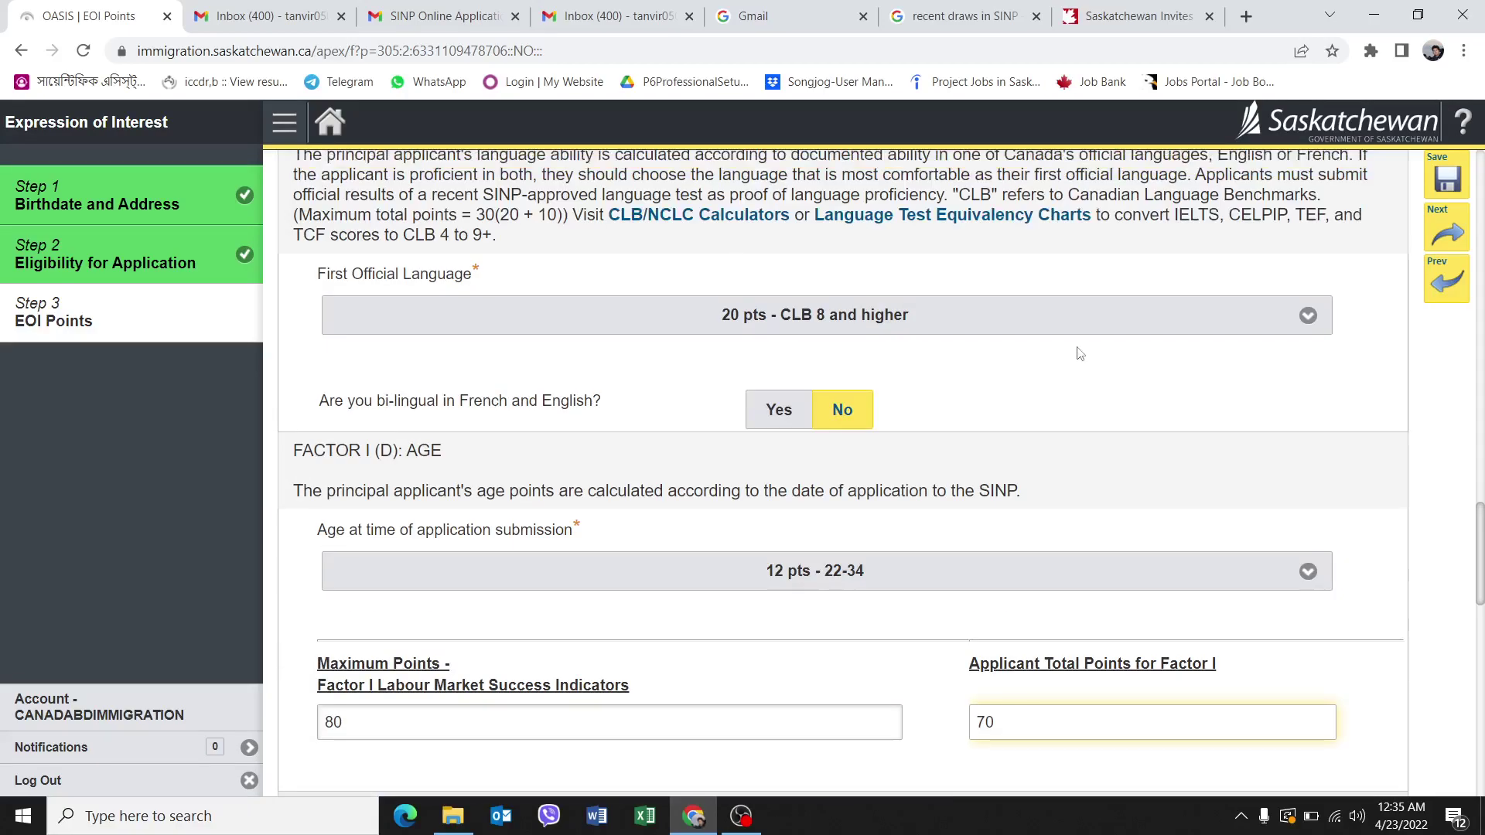
scroll(1081, 354, "down", 4)
scroll(1009, 411, "down", 2)
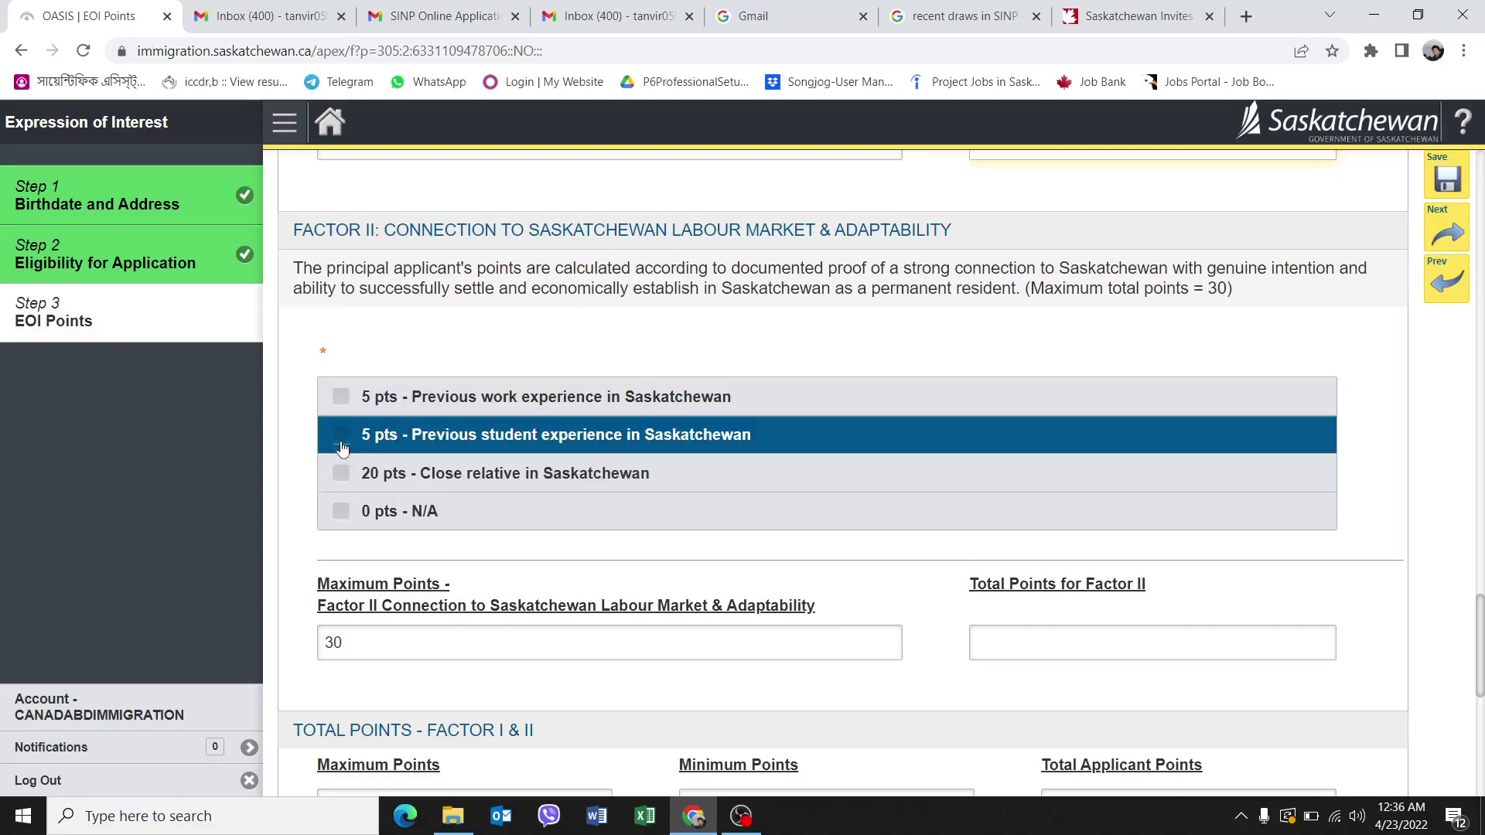
Claim 0 pts - N/A for Factor II and enter 0 as its total, leaving 70 applicant points.
left_click(344, 515)
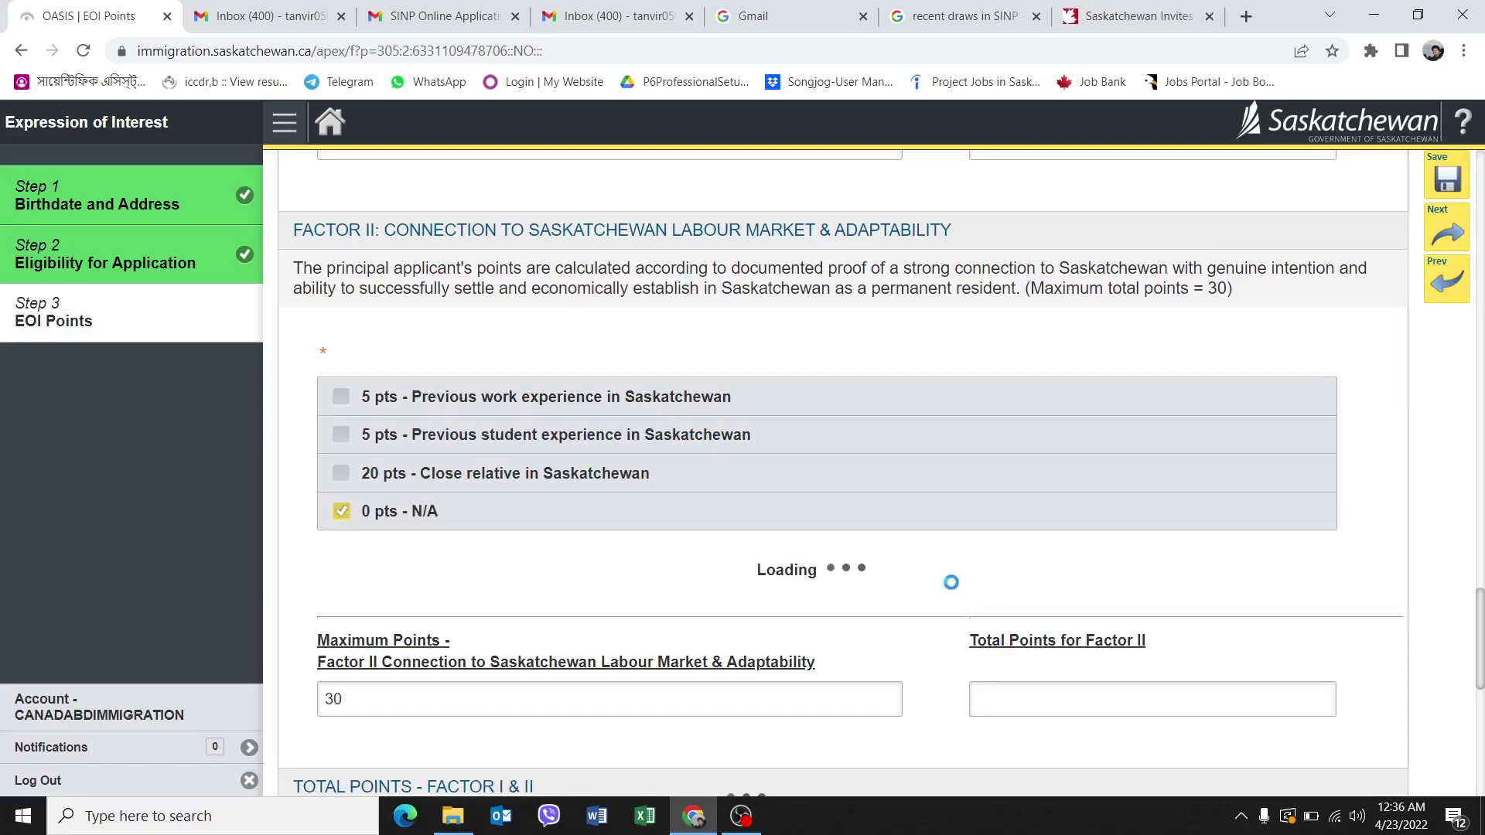
scroll(1071, 630, "down", 1)
left_click(997, 555)
type("0")
scroll(1005, 555, "down", 1)
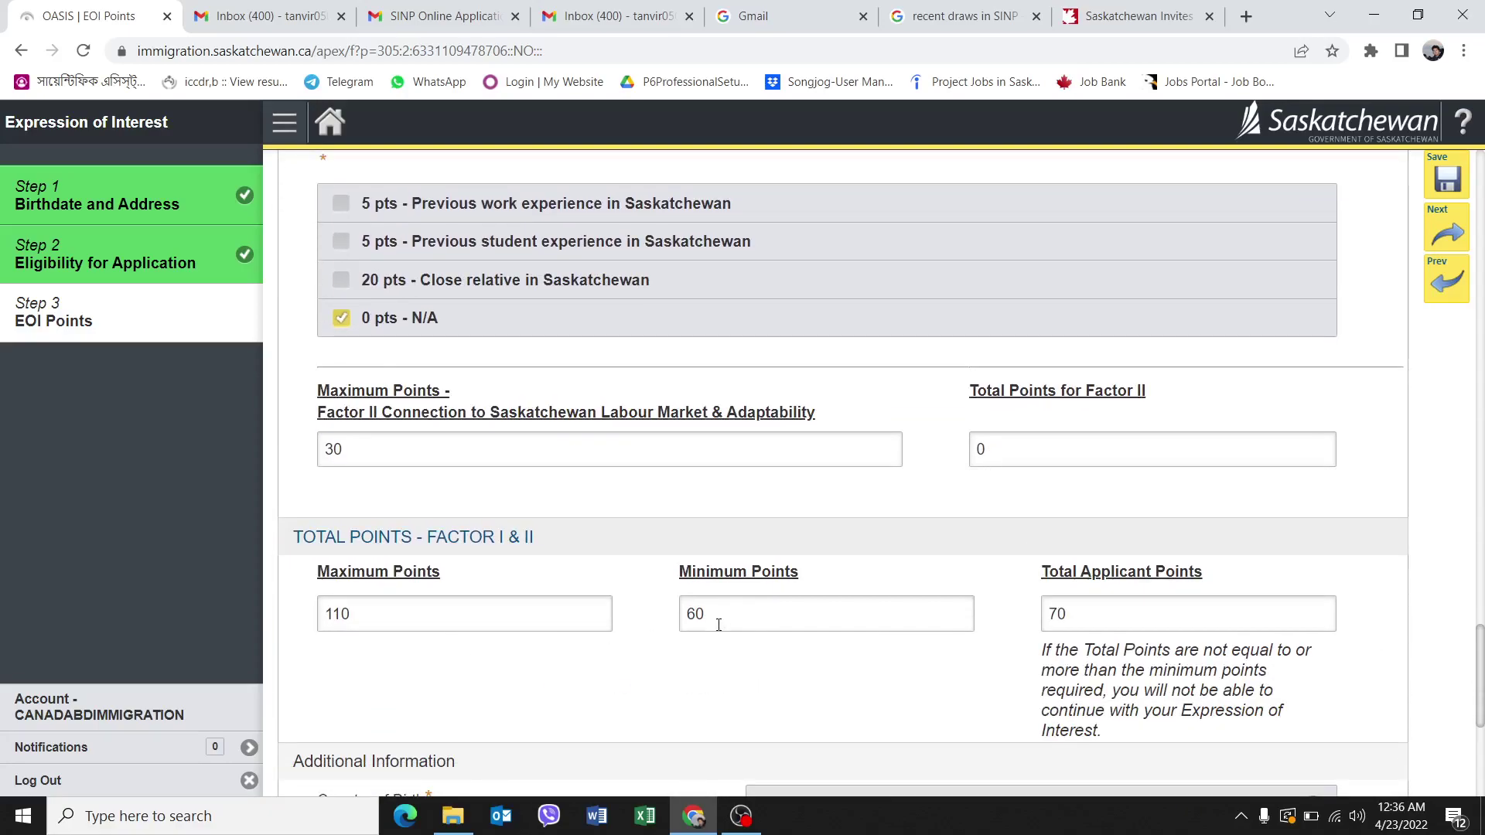
scroll(743, 615, "down", 2)
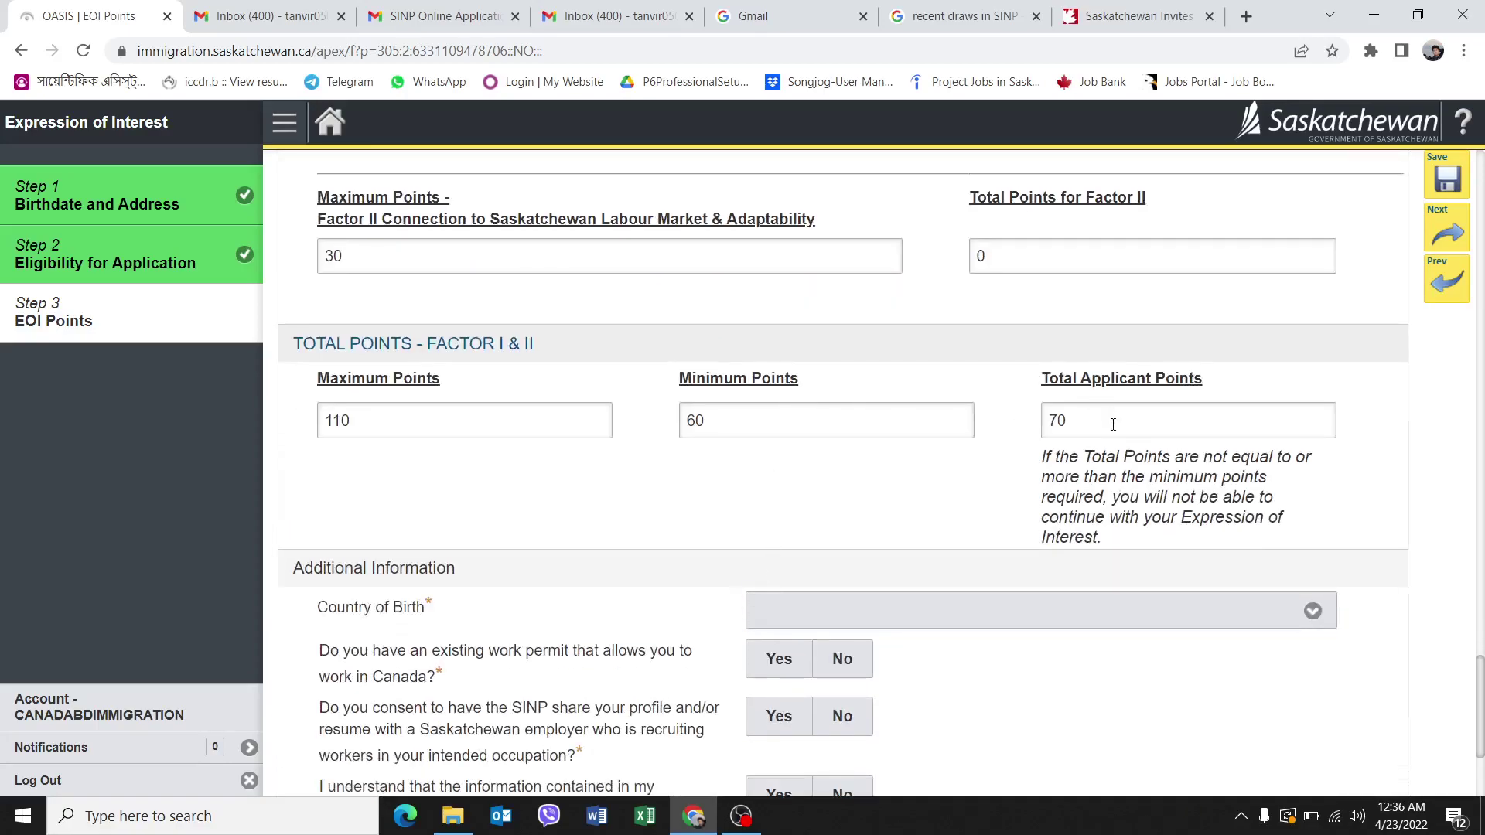
scroll(1052, 439, "down", 2)
scroll(1021, 457, "up", 1)
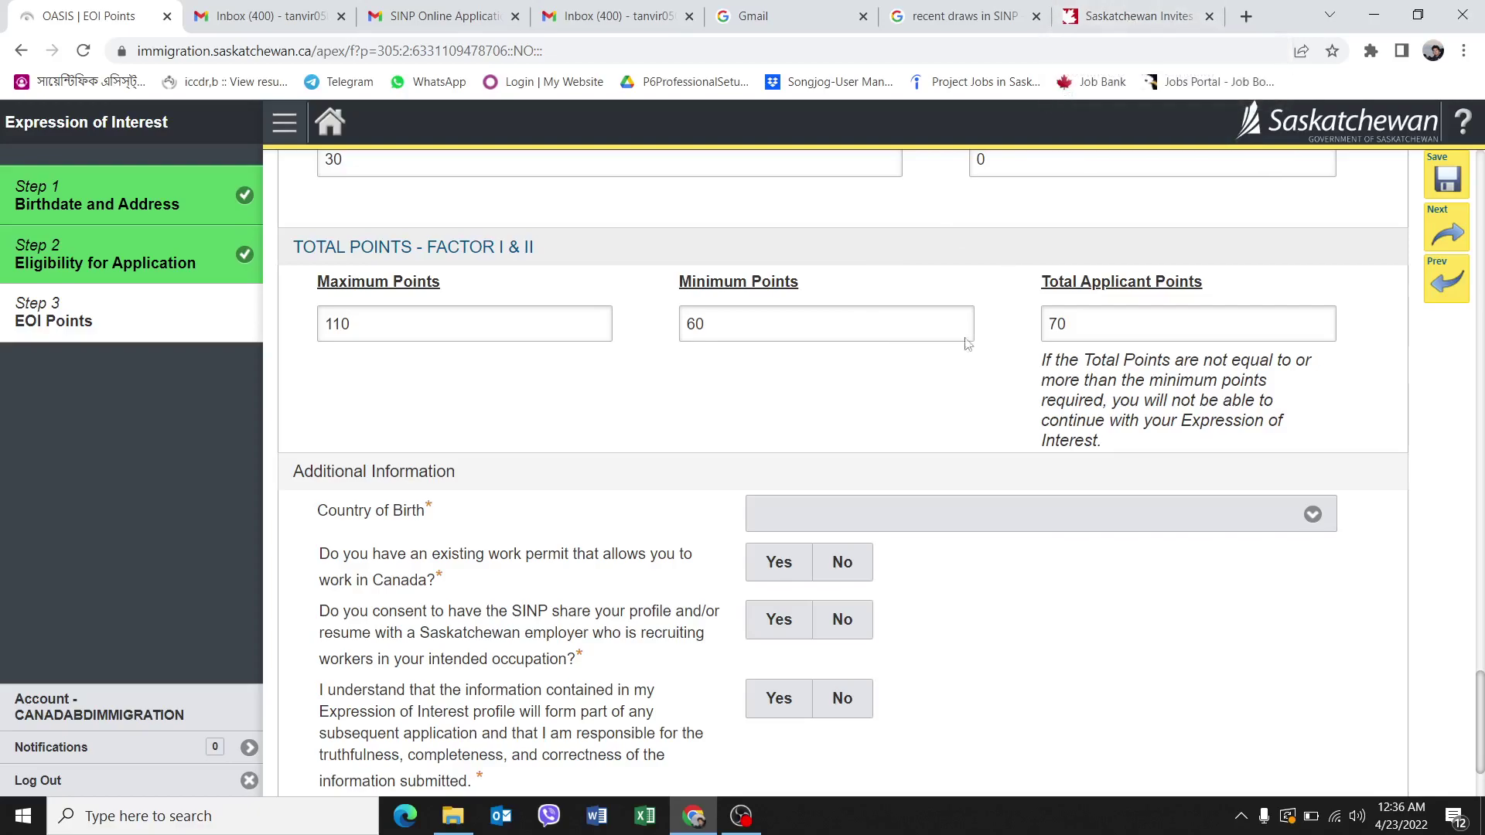
Pick Bangladesh as birth country, No for work permit, and Yes for profile-sharing consent and acknowledgement.
scroll(719, 481, "down", 2)
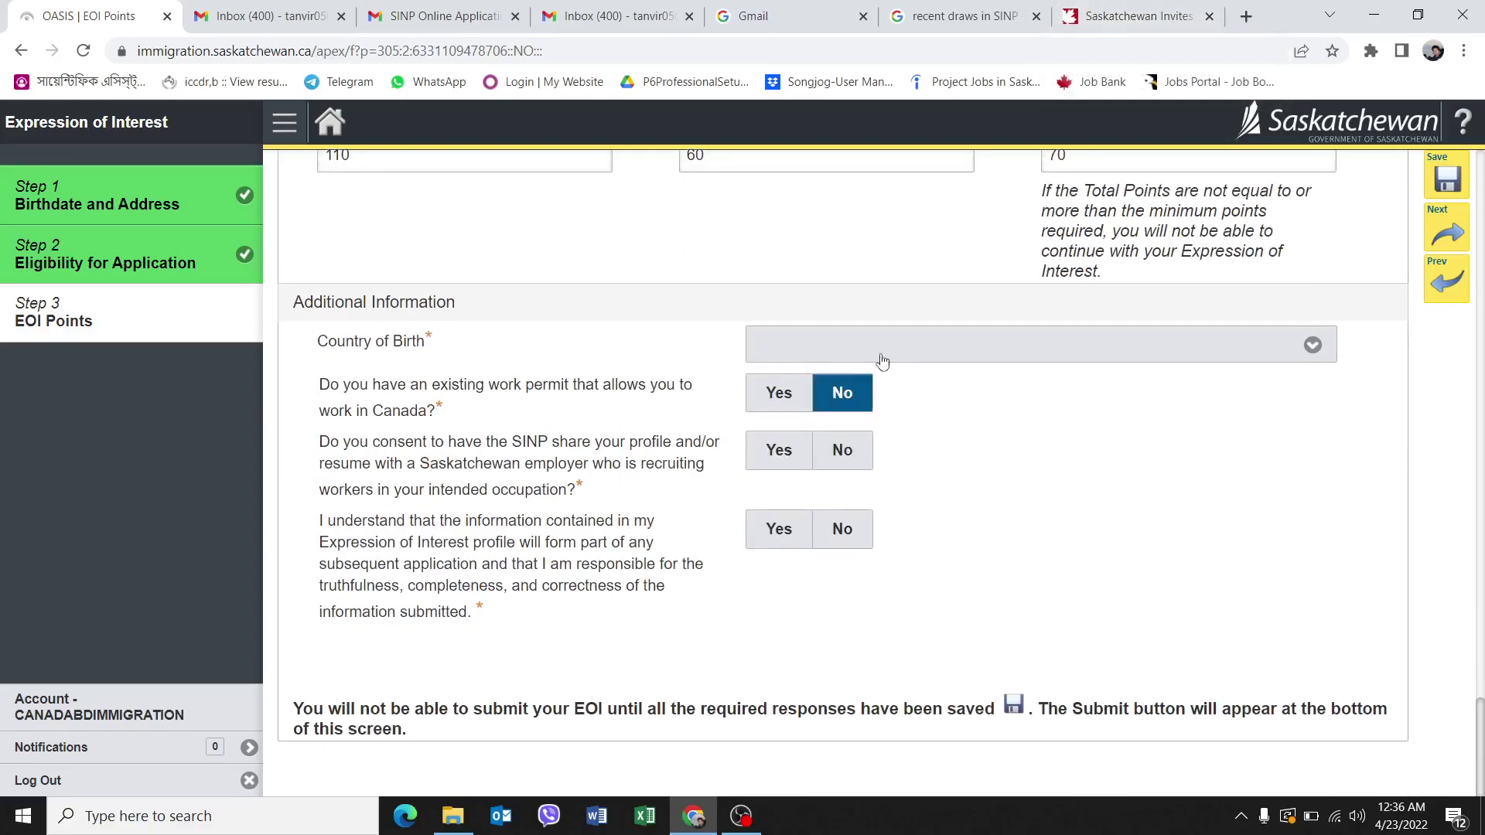
left_click(820, 344)
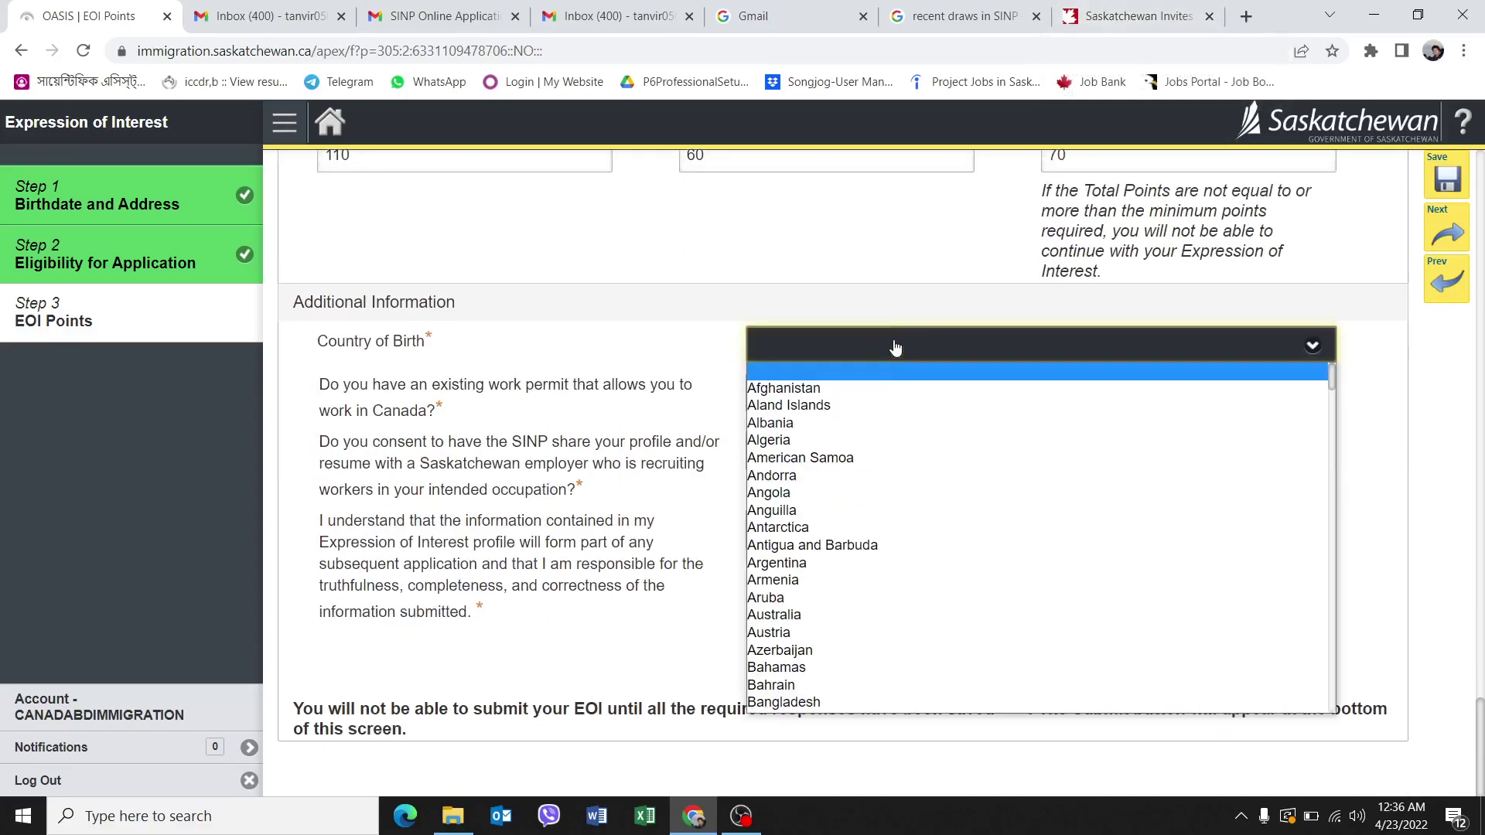
left_click(800, 702)
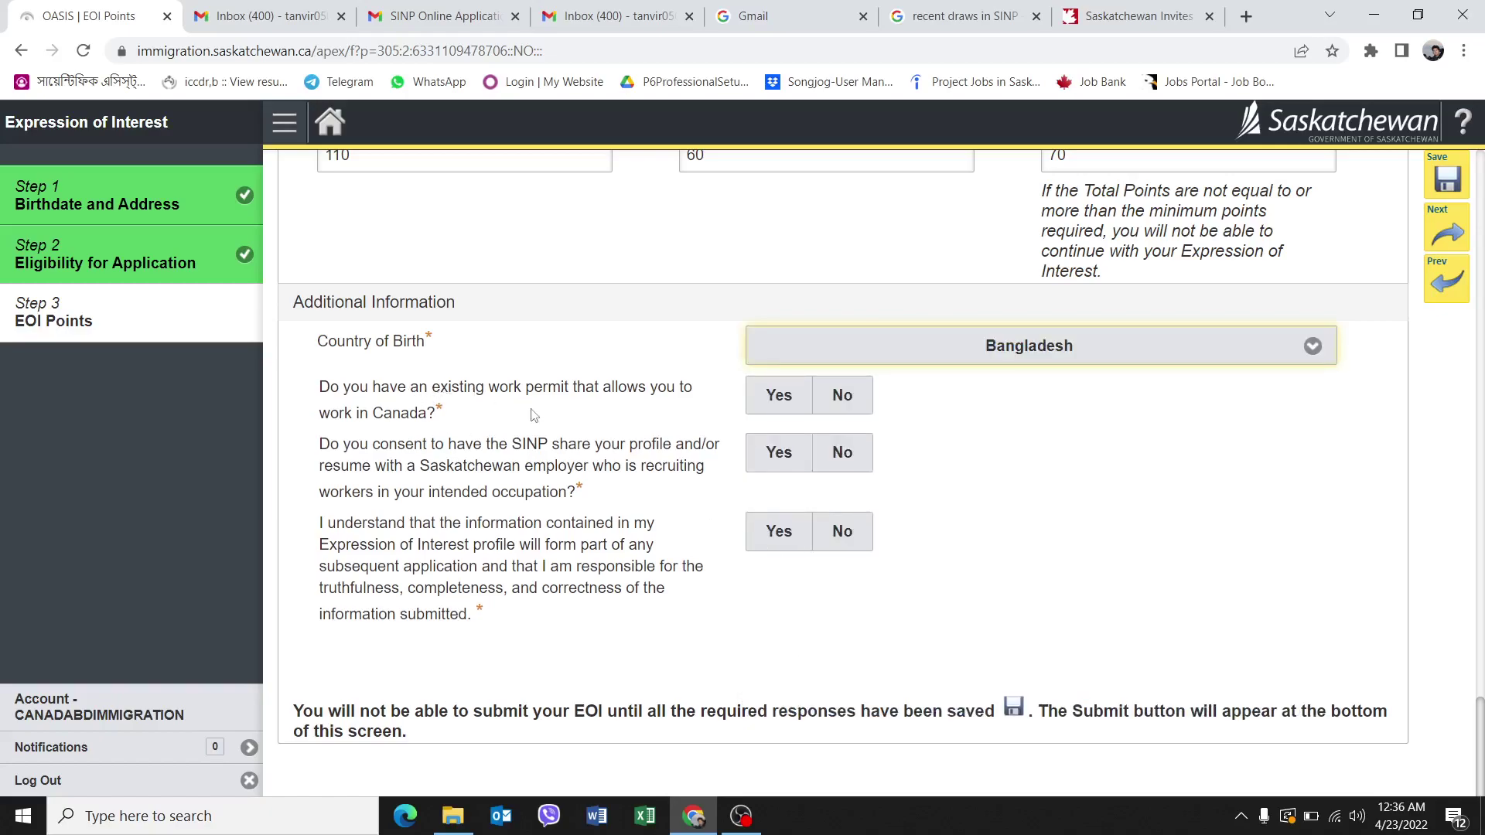
left_click(838, 404)
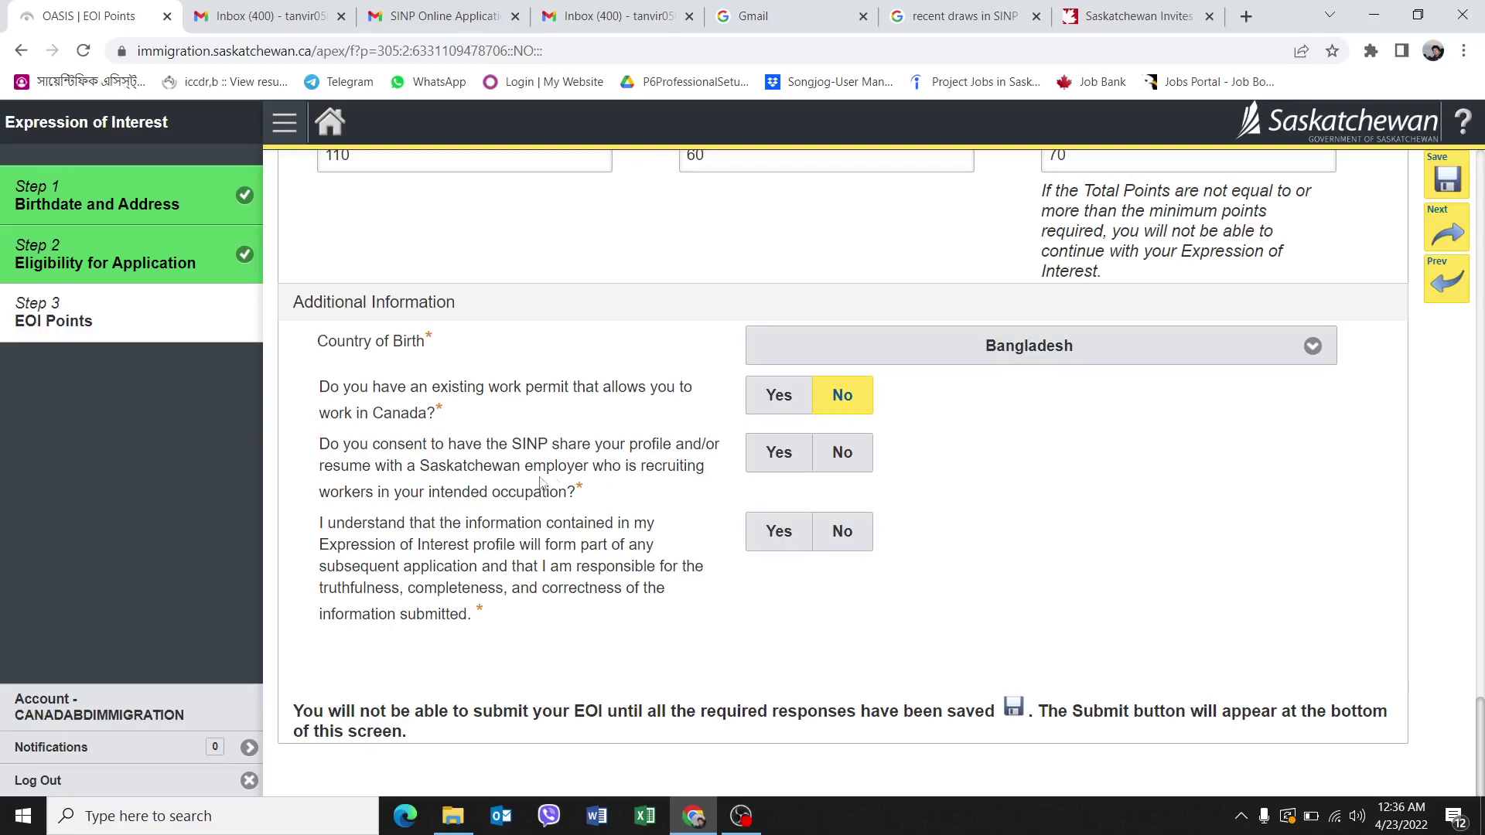
left_click(779, 453)
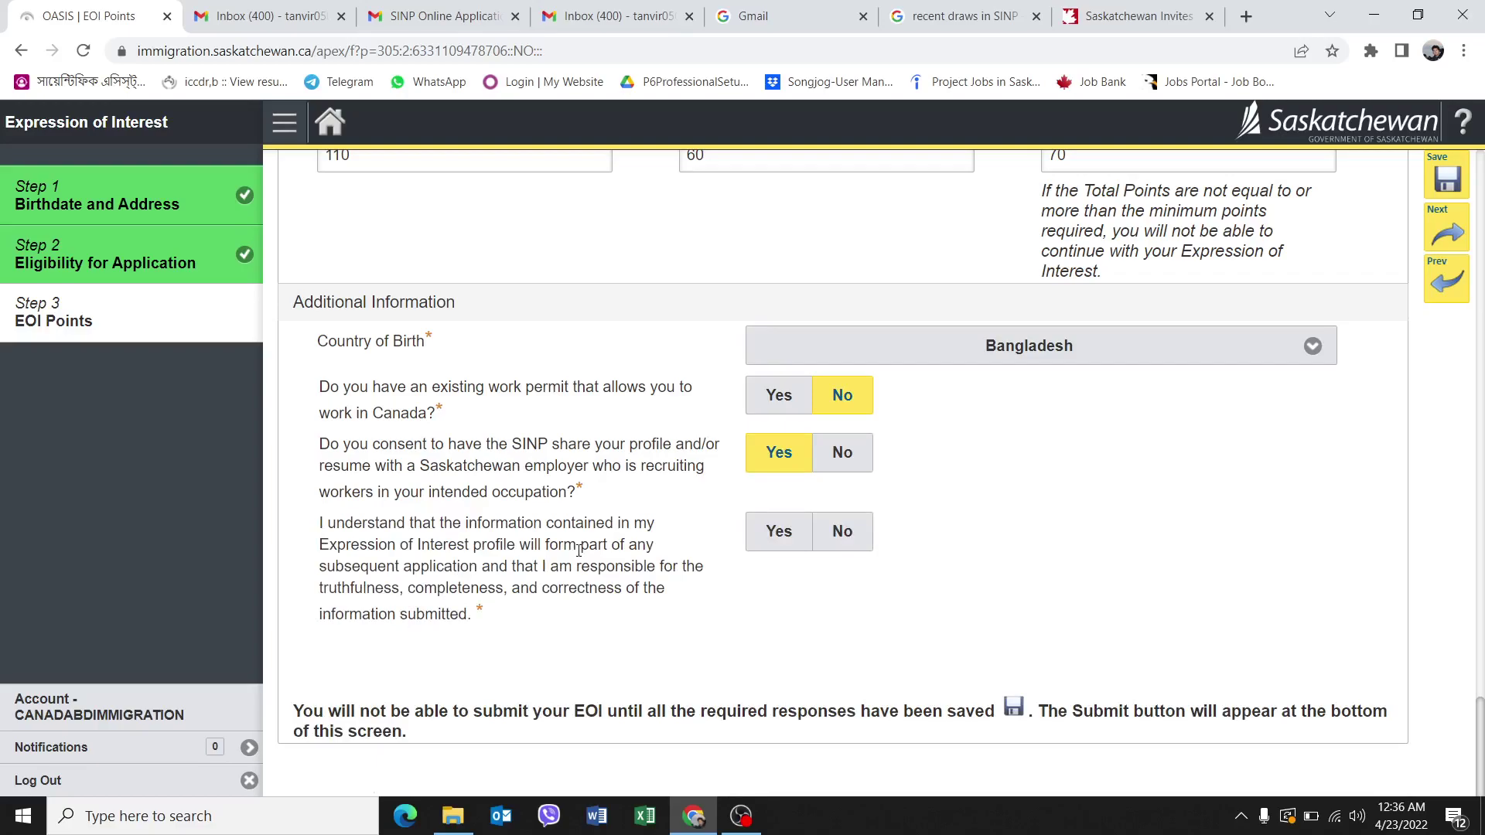
left_click(750, 530)
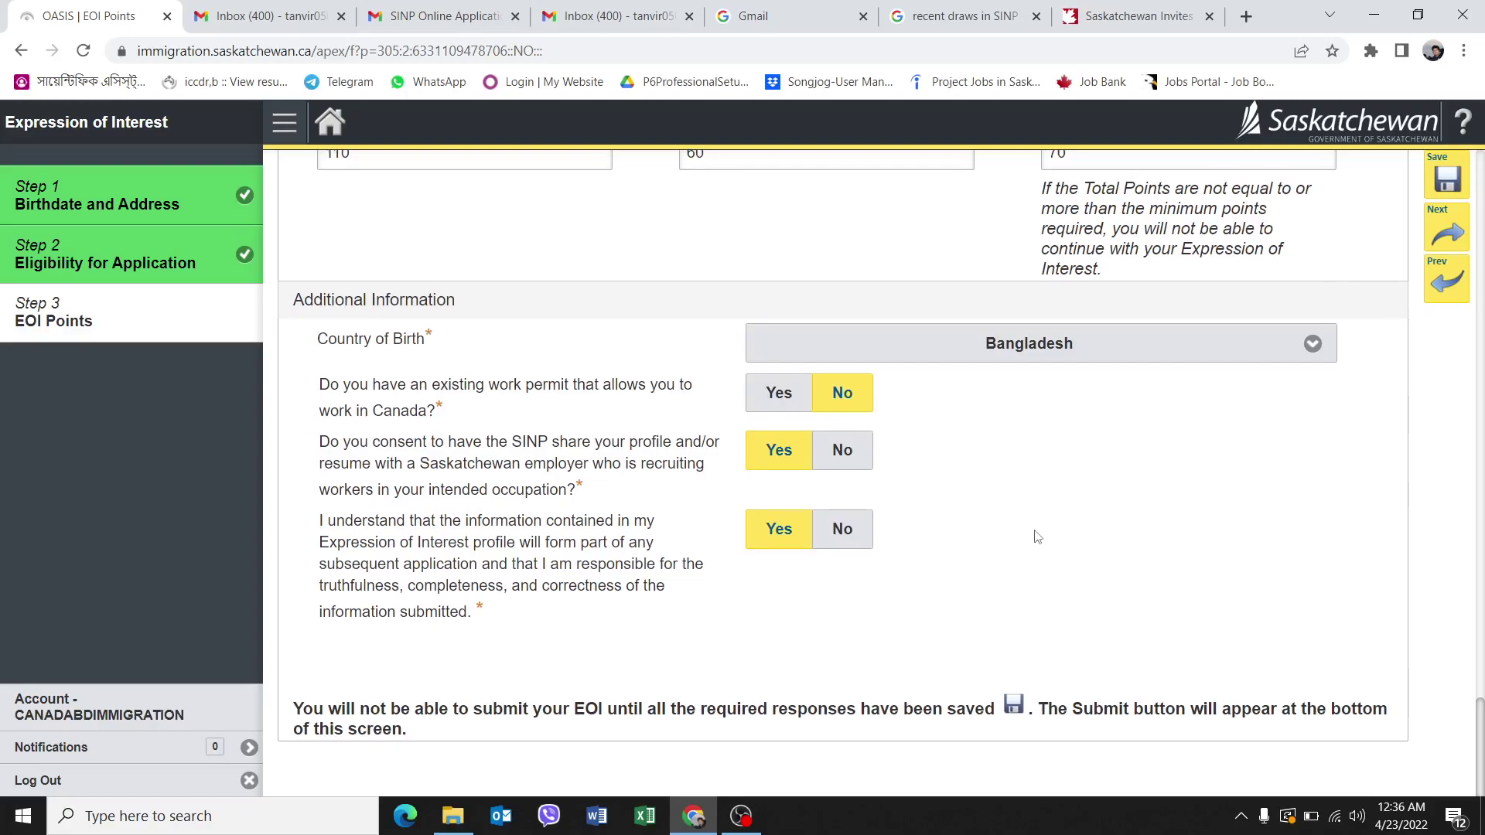
scroll(1094, 576, "up", 5)
scroll(1112, 541, "down", 5)
Proceed past the EOI Points step and accept the regulated-occupation warning.
left_click(1450, 232)
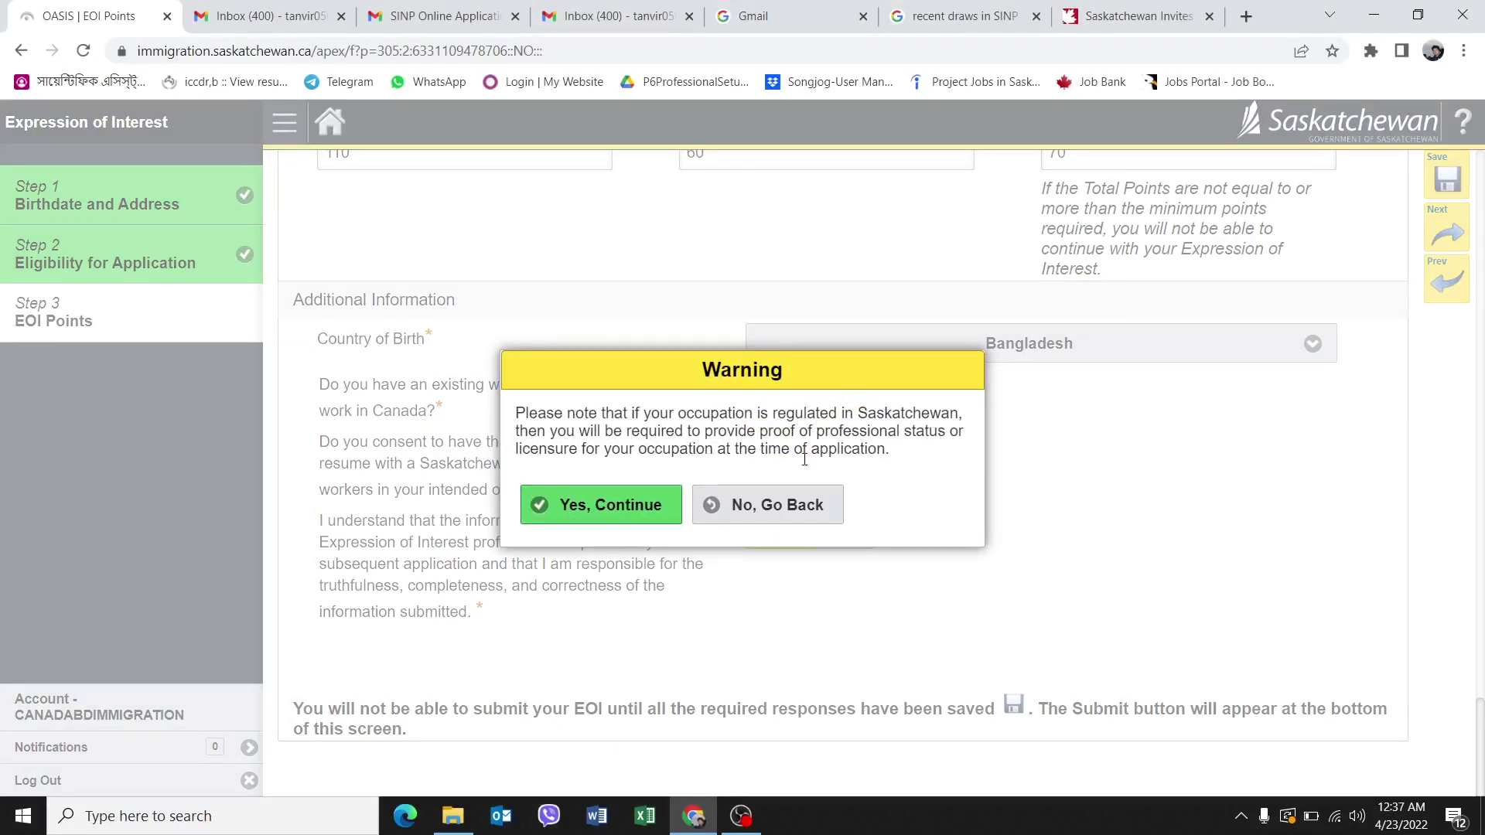
left_click(626, 504)
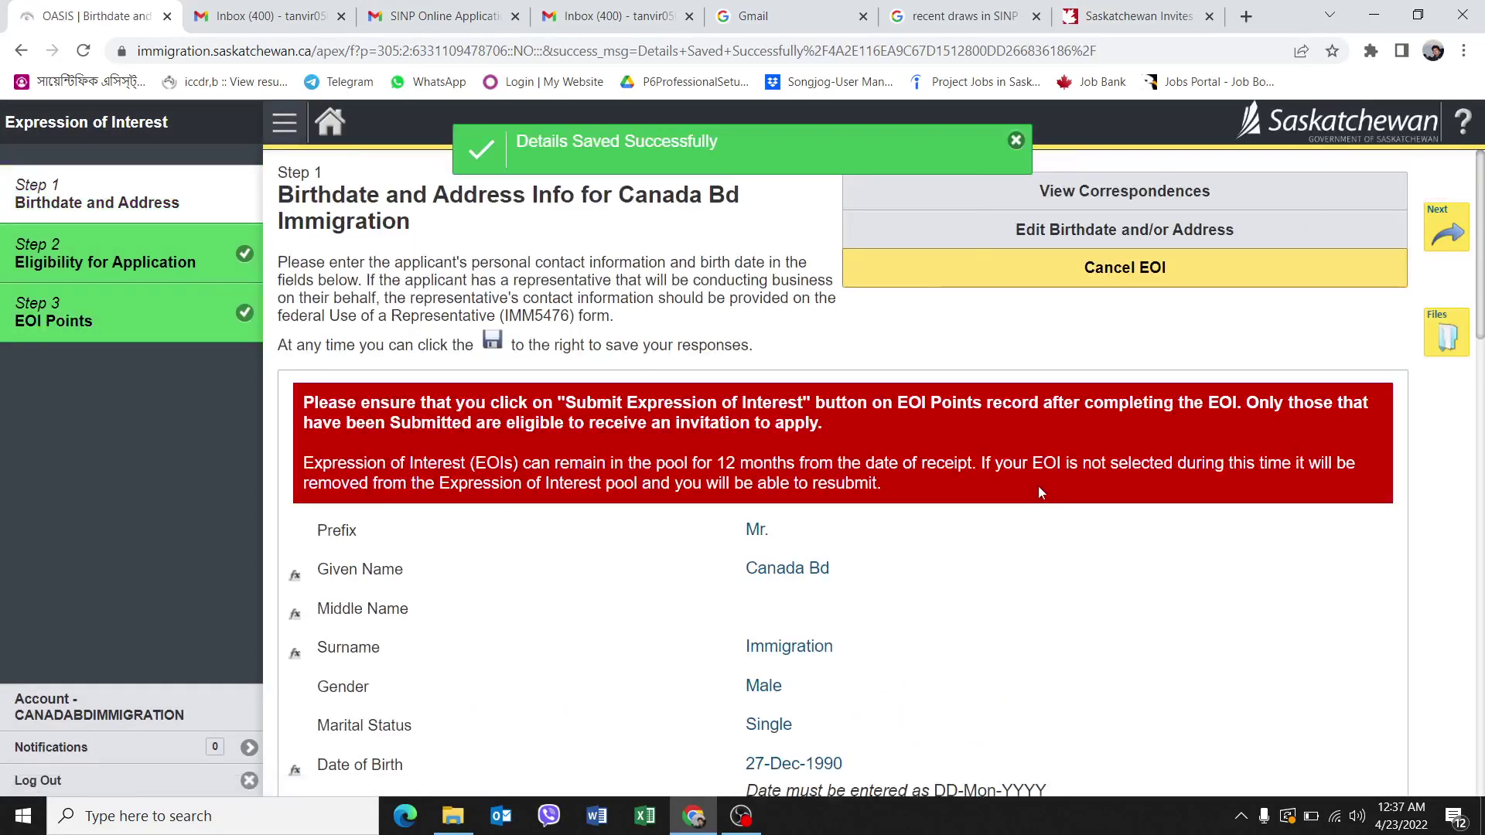
Review Step 1, then advance to Eligibility for Application and check its saved answers and Express Entry category.
scroll(1037, 487, "down", 10)
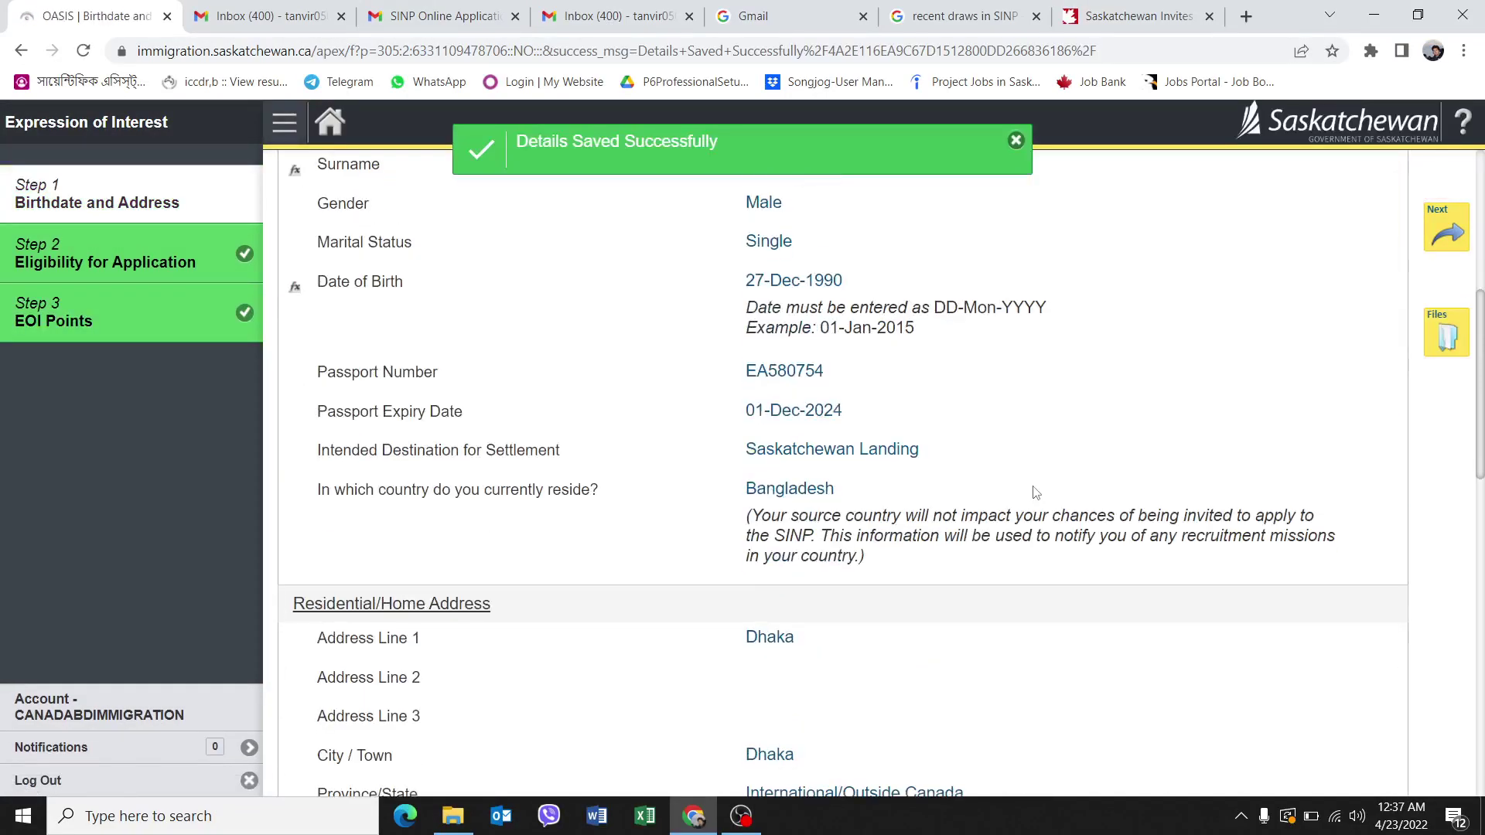
scroll(998, 481, "down", 10)
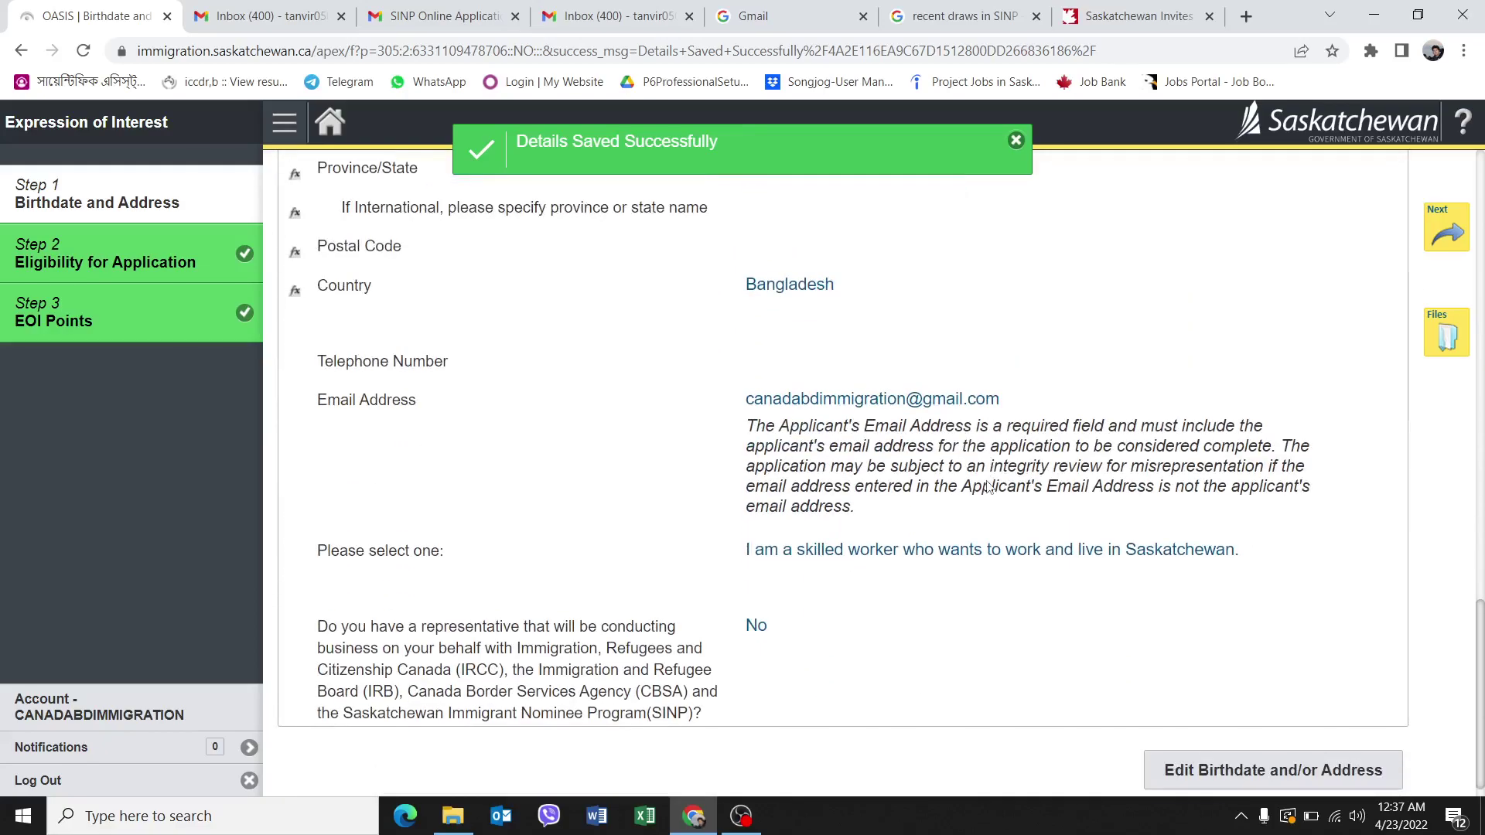
scroll(1006, 509, "up", 15)
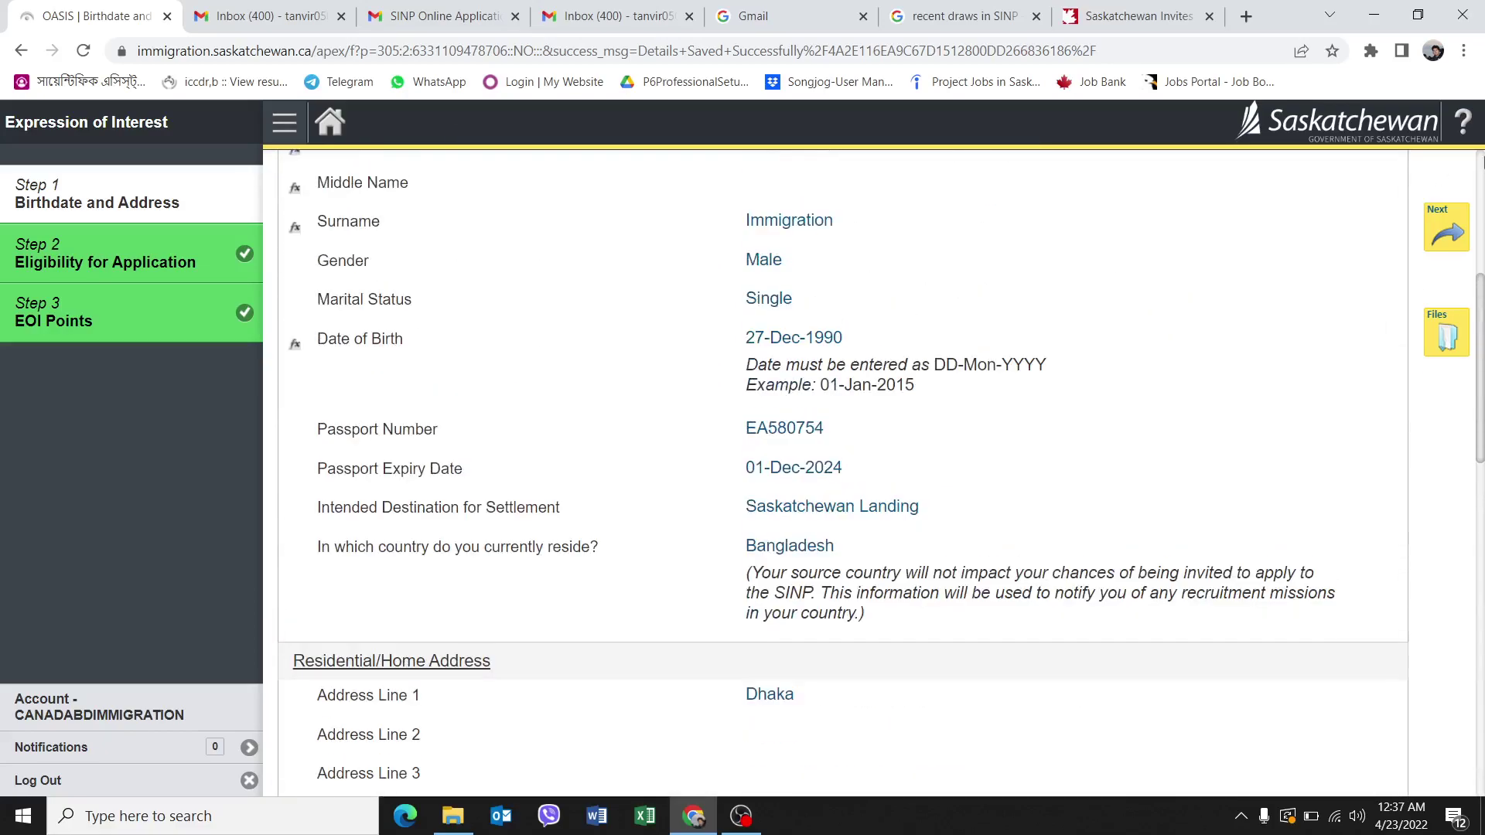
left_click(1438, 236)
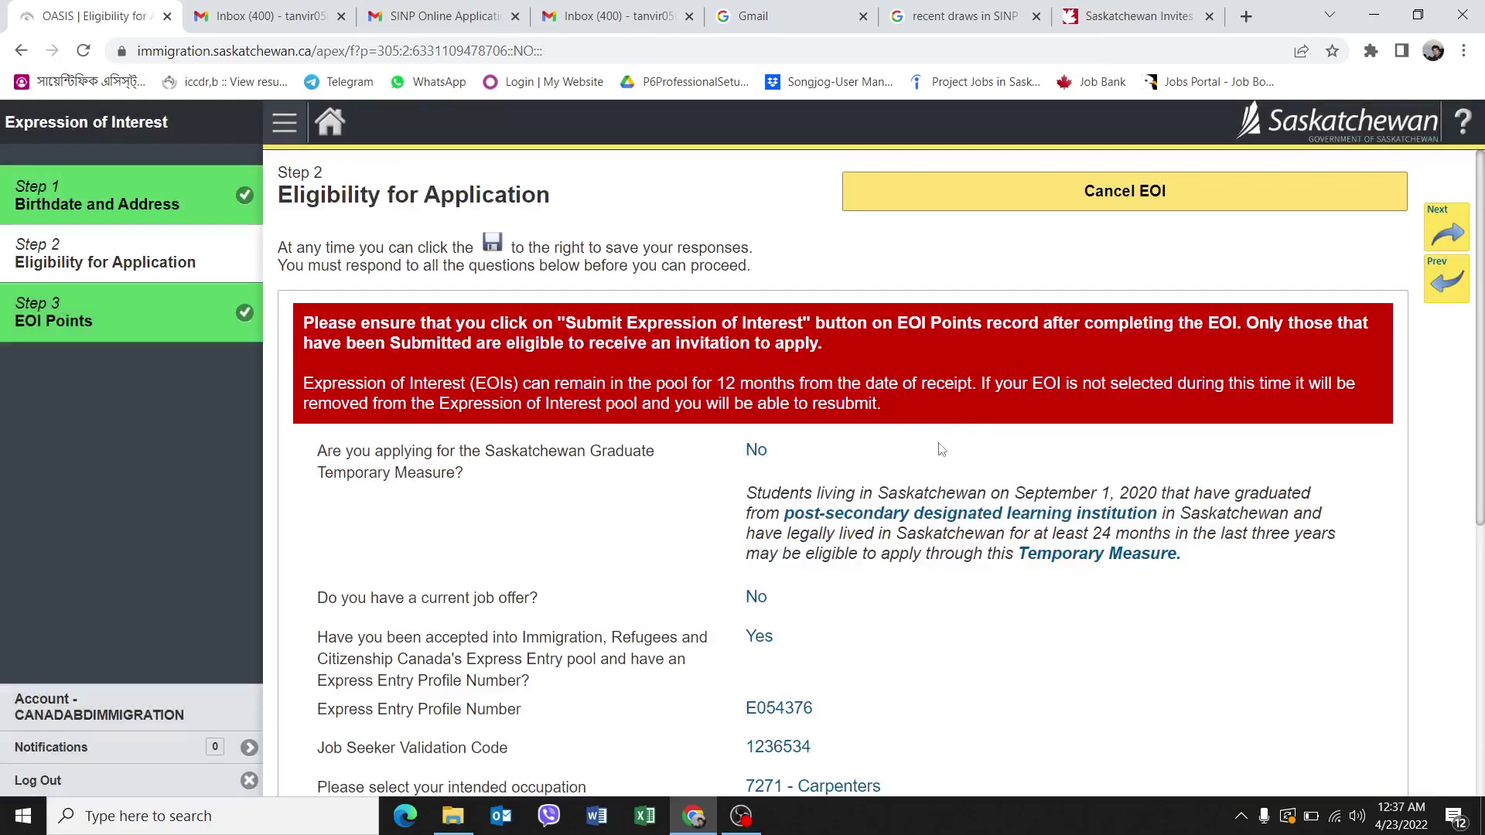
scroll(941, 449, "down", 6)
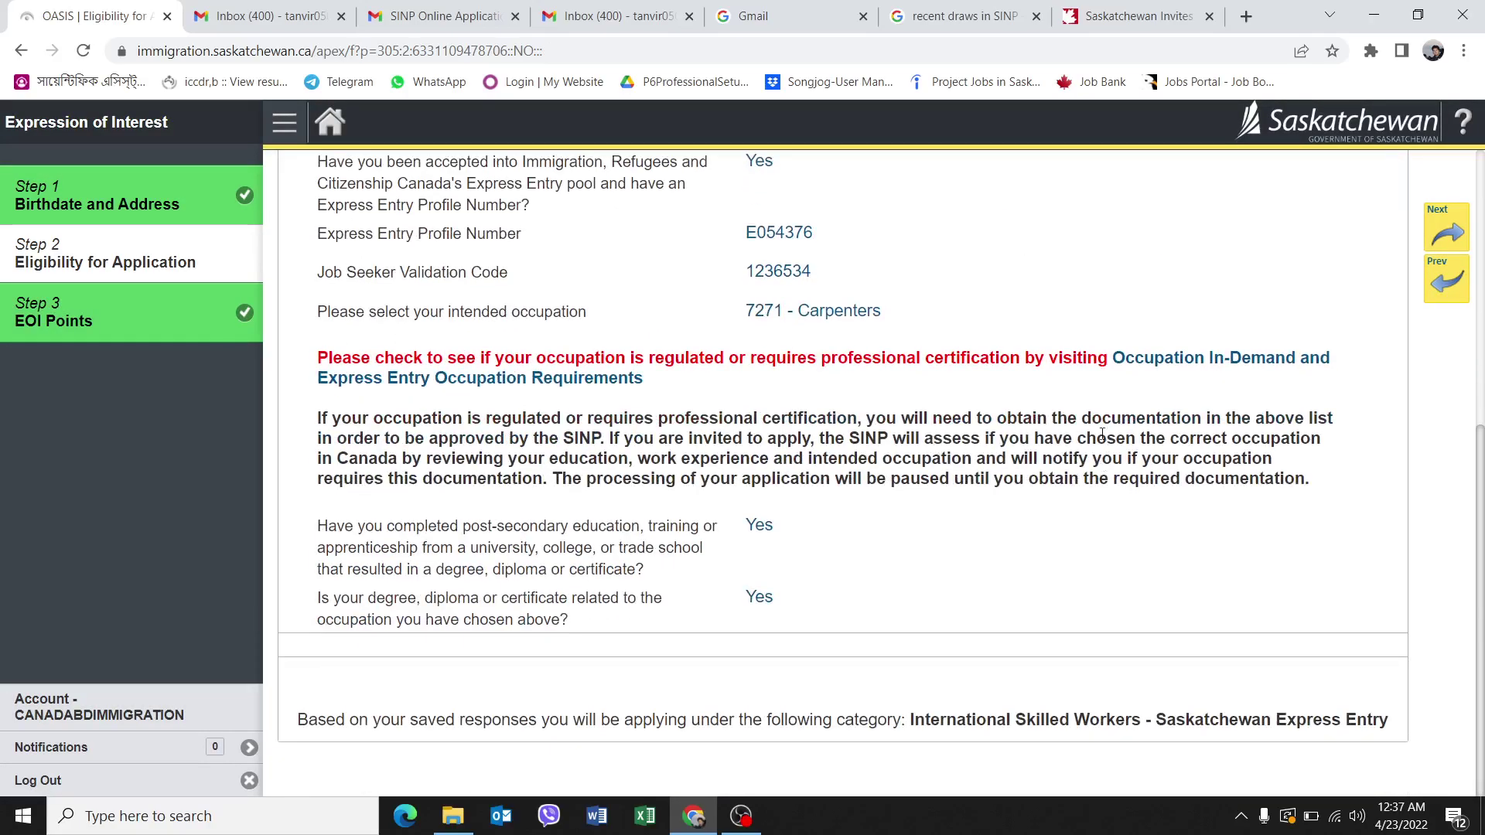
scroll(1041, 431, "up", 6)
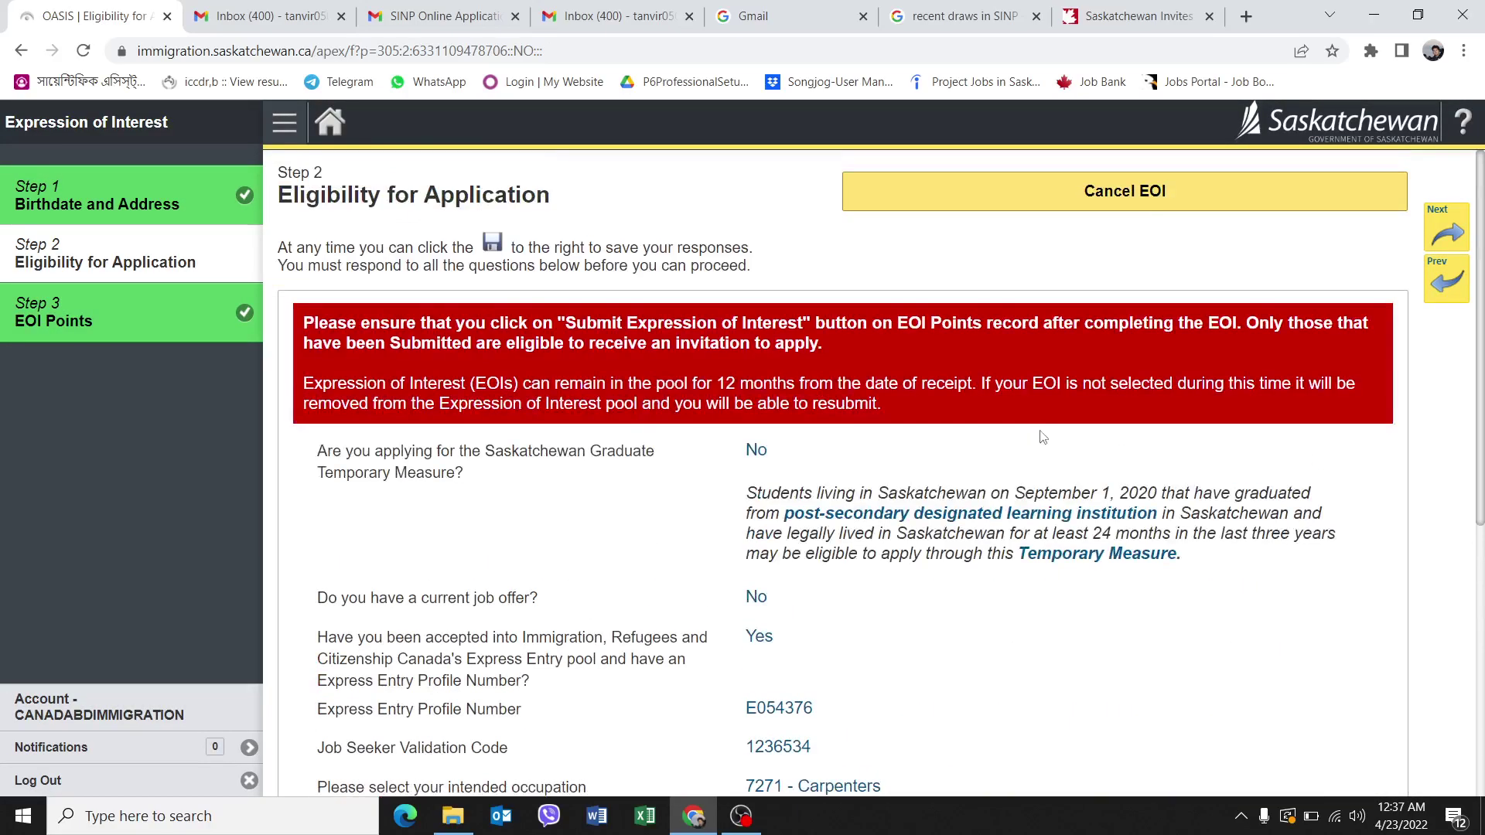
scroll(1045, 437, "down", 6)
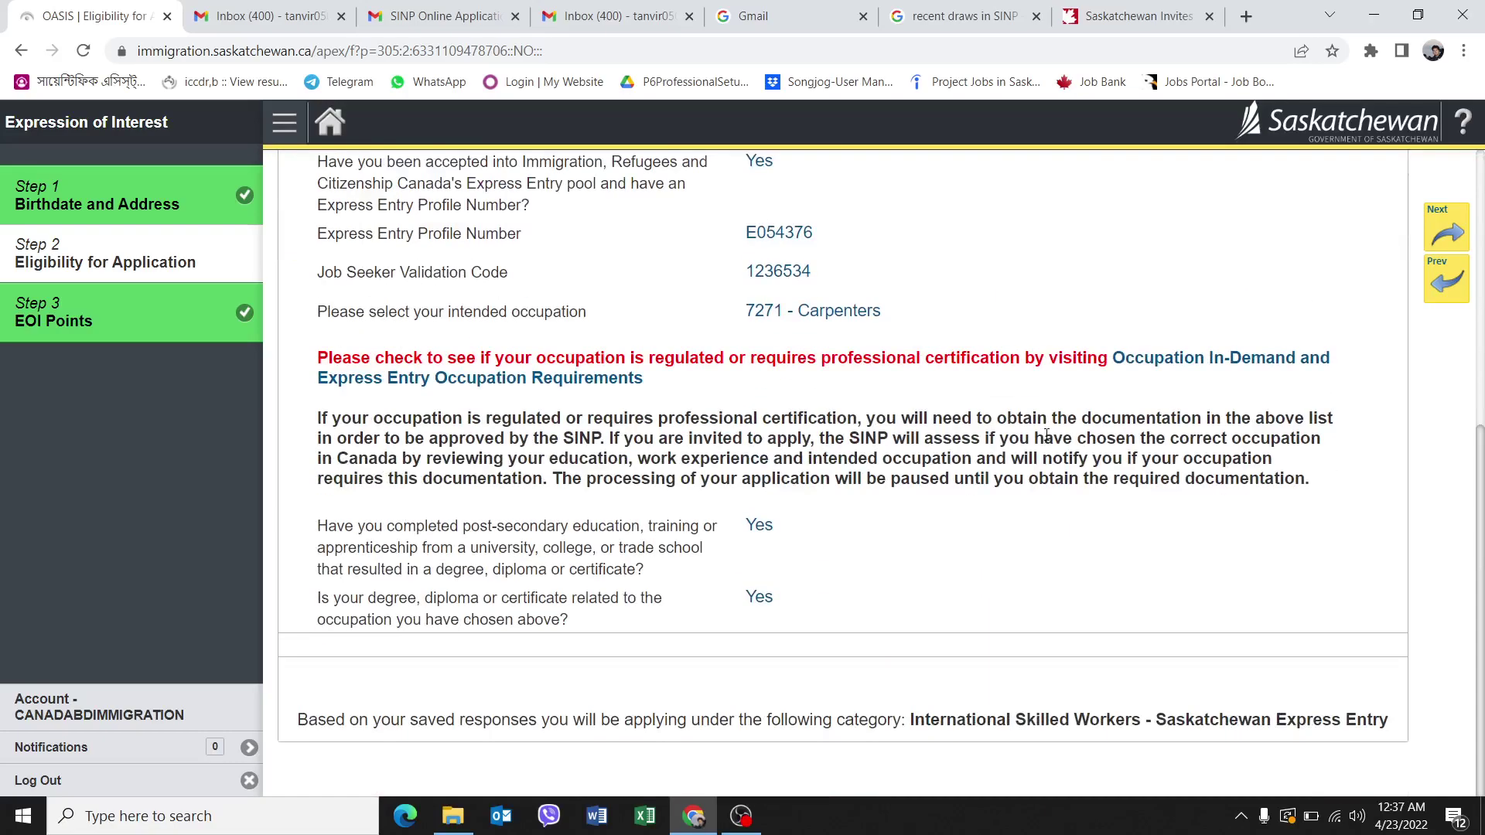
scroll(1049, 437, "up", 6)
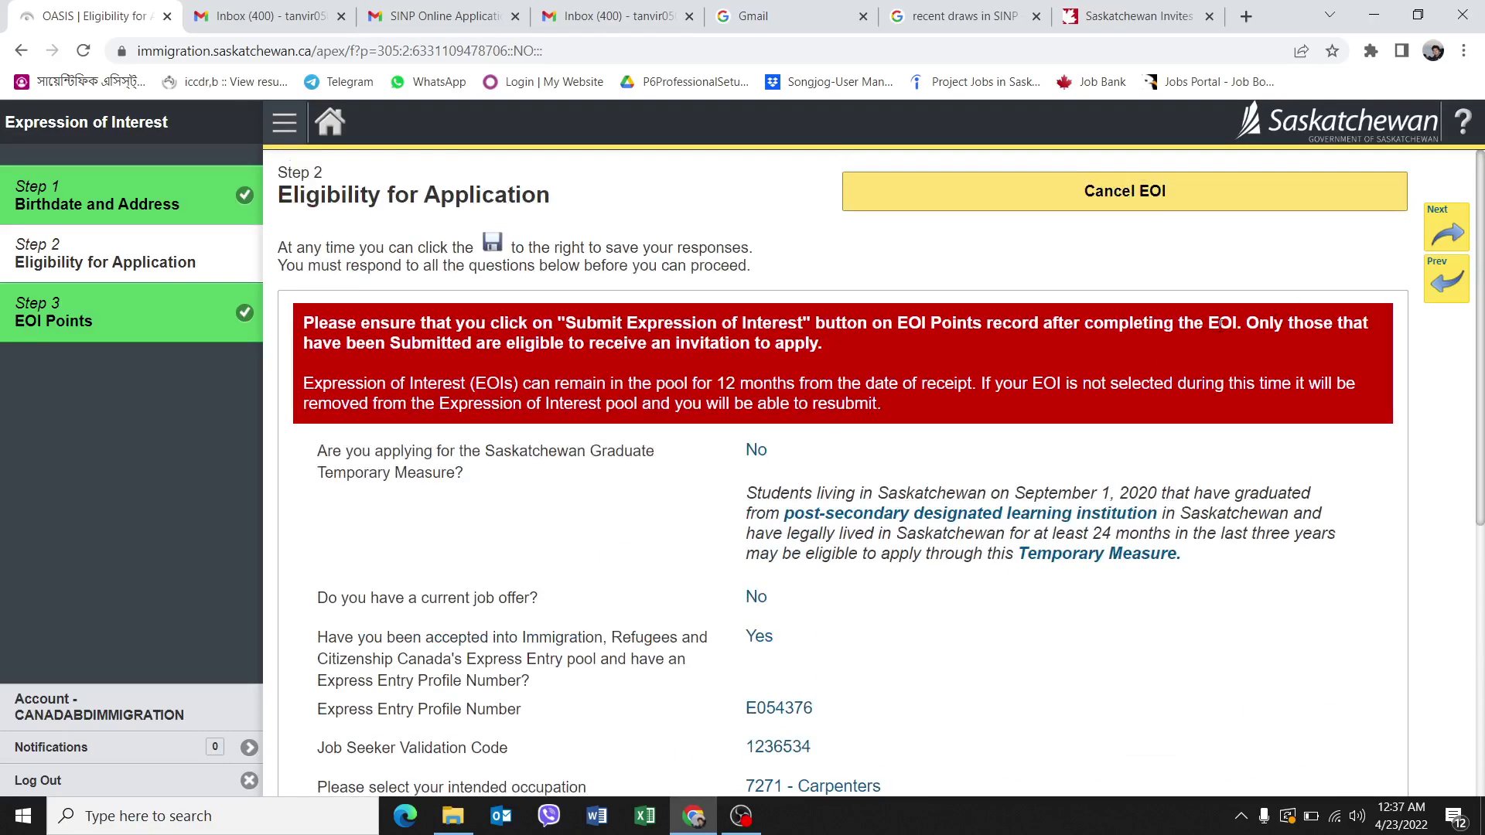
Advance to Step 3 EOI Points and scroll to the Submit Expression of Interest button.
left_click(1438, 238)
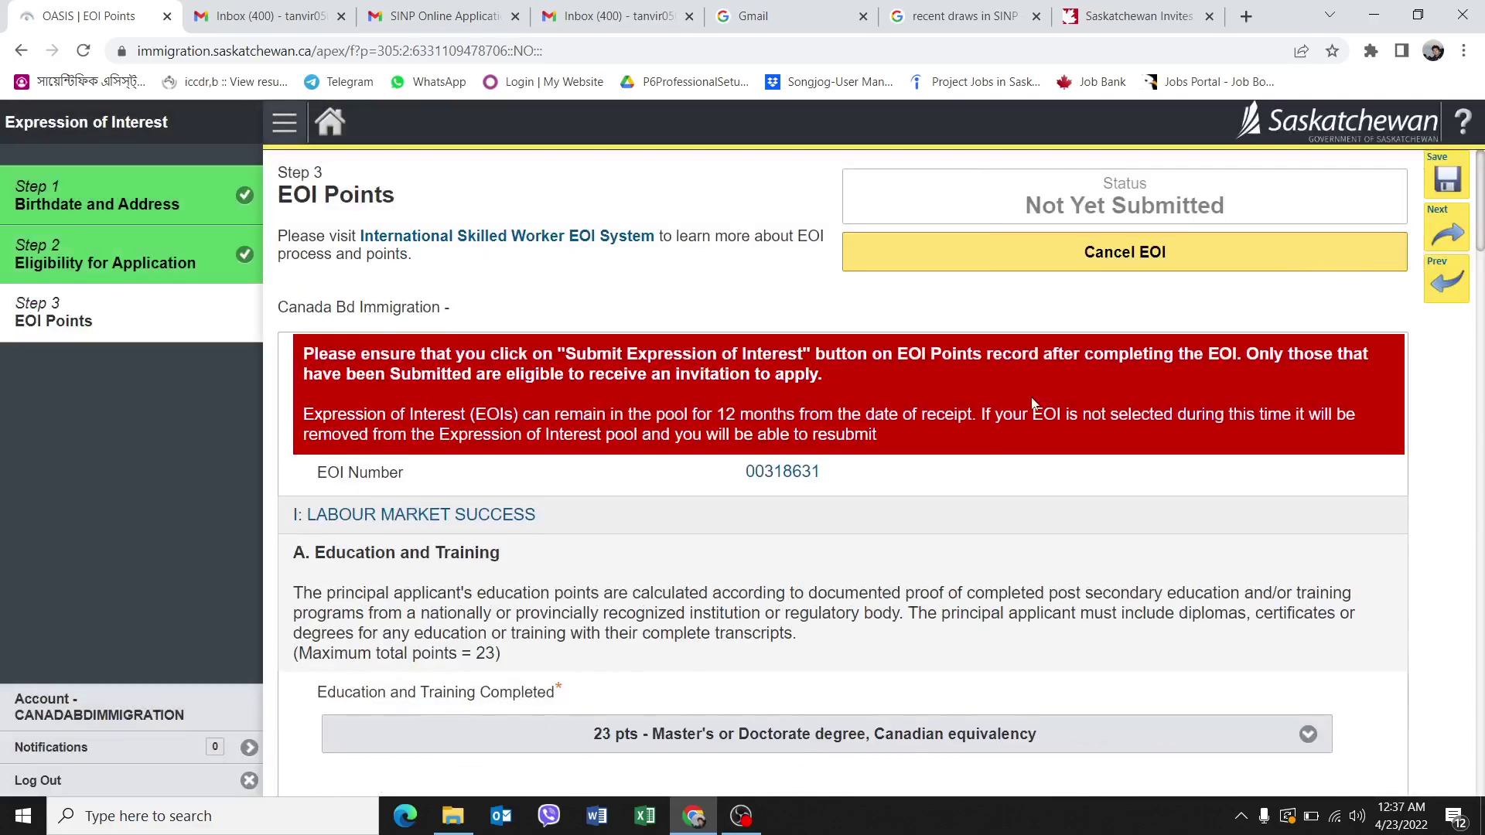
scroll(1013, 458, "down", 20)
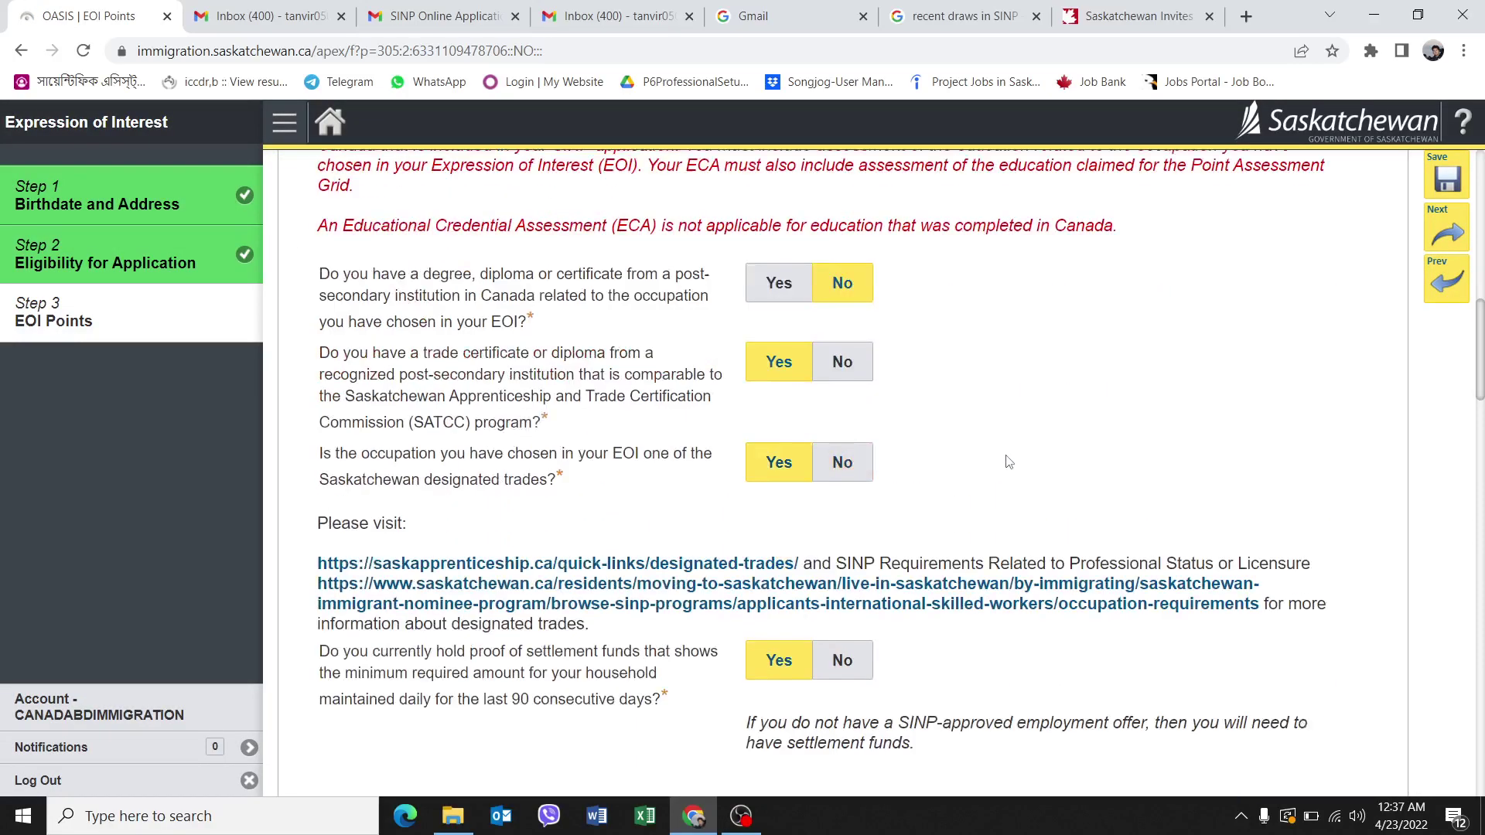
scroll(1009, 458, "down", 20)
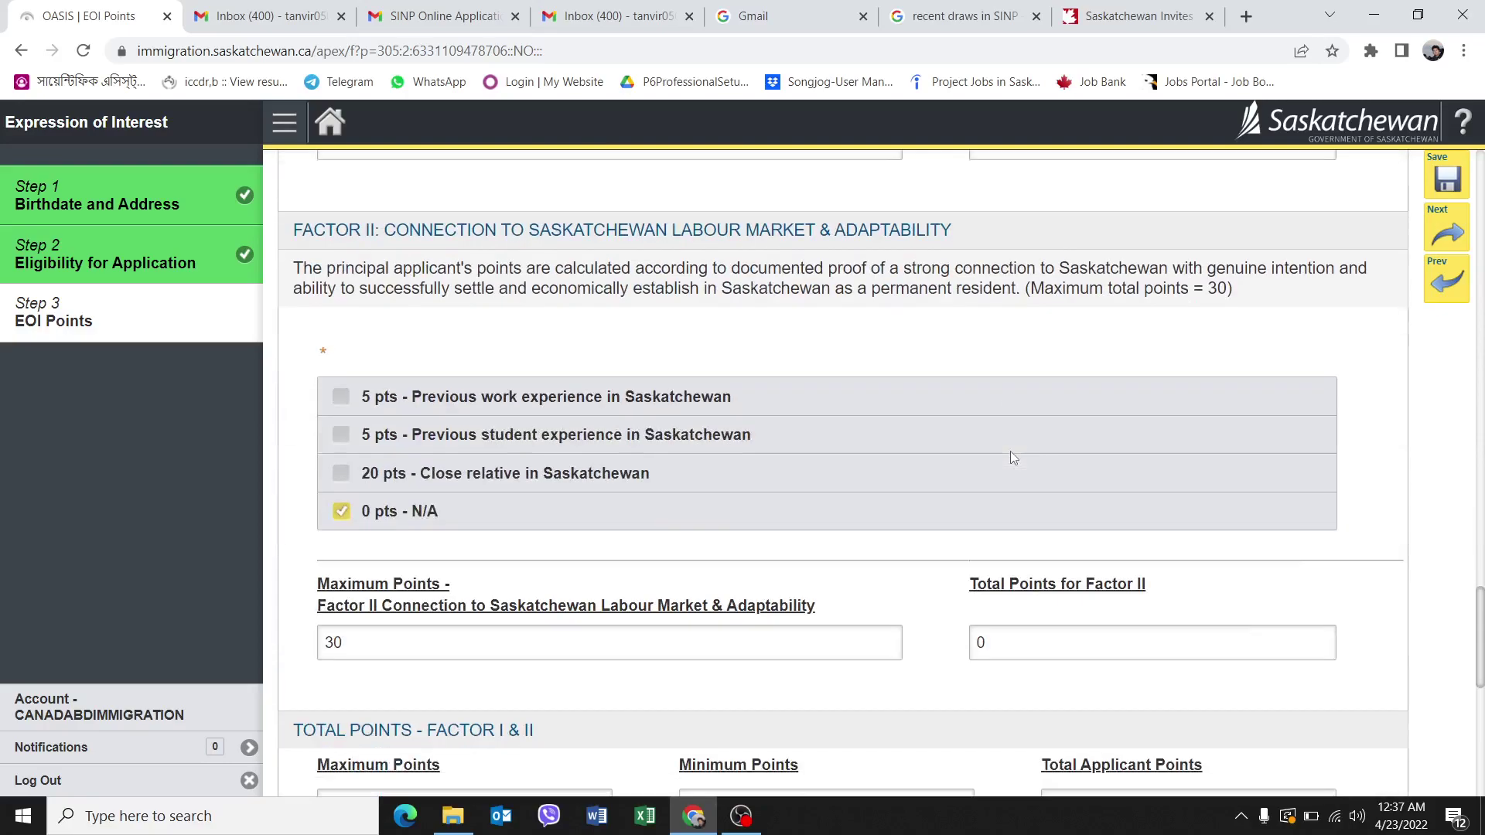
scroll(1013, 456, "down", 2)
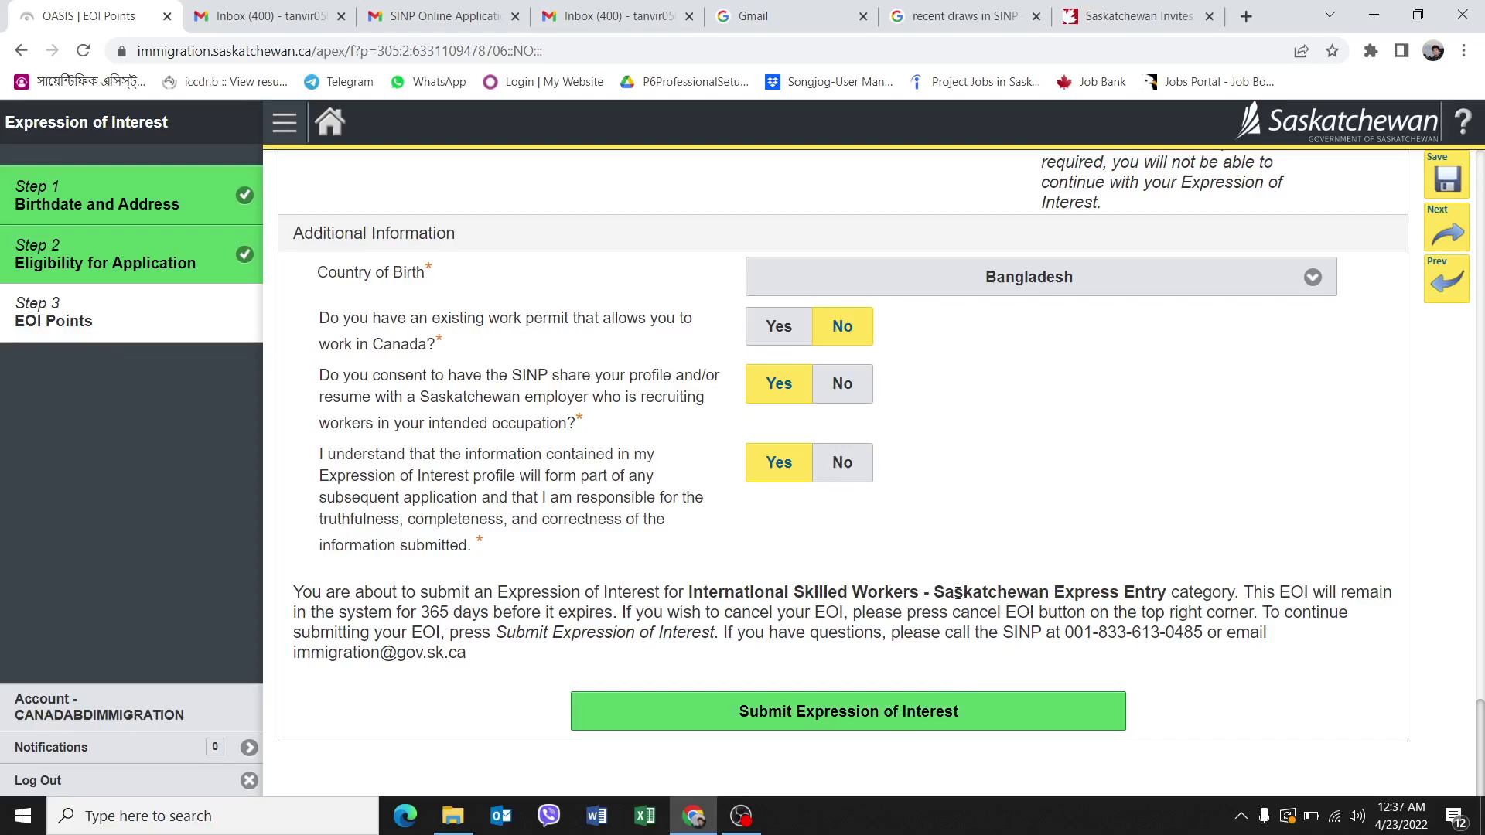
Search Google for 'SINP cut off score' and open VisaPlace's full Saskatchewan PNP draws table.
scroll(959, 595, "up", 3)
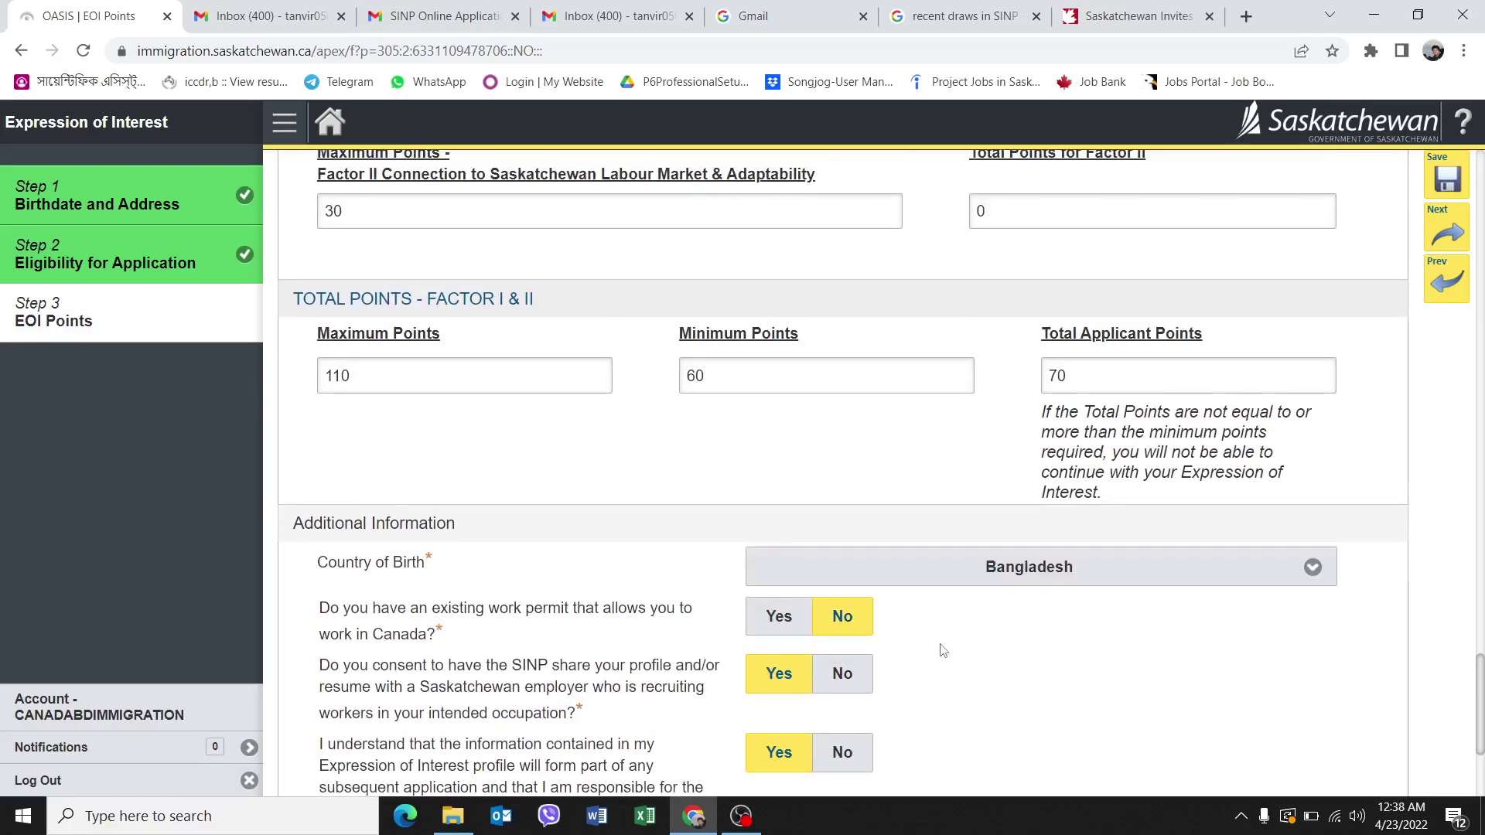
scroll(950, 645, "down", 3)
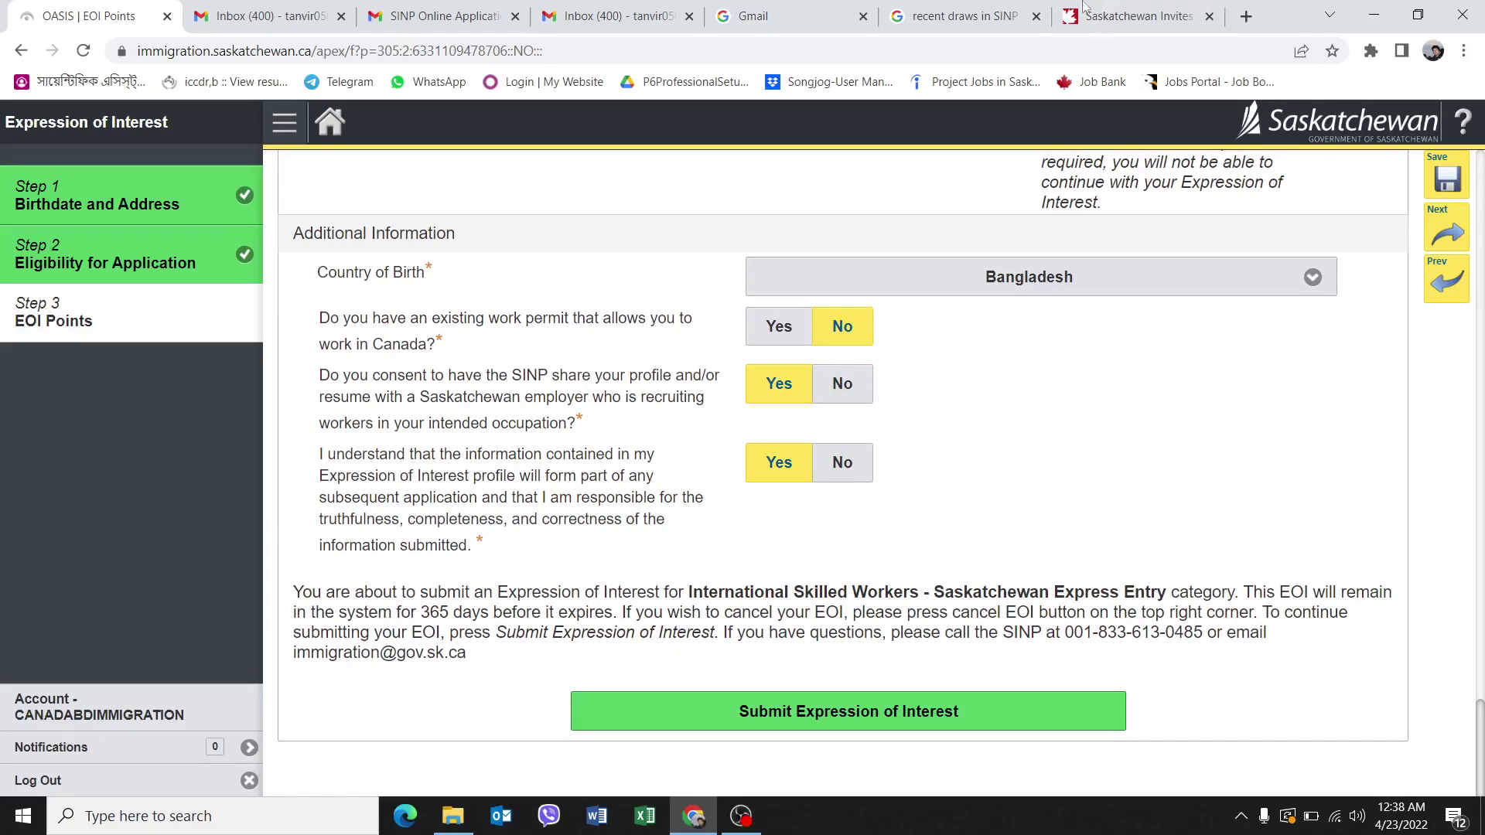
left_click(986, 11)
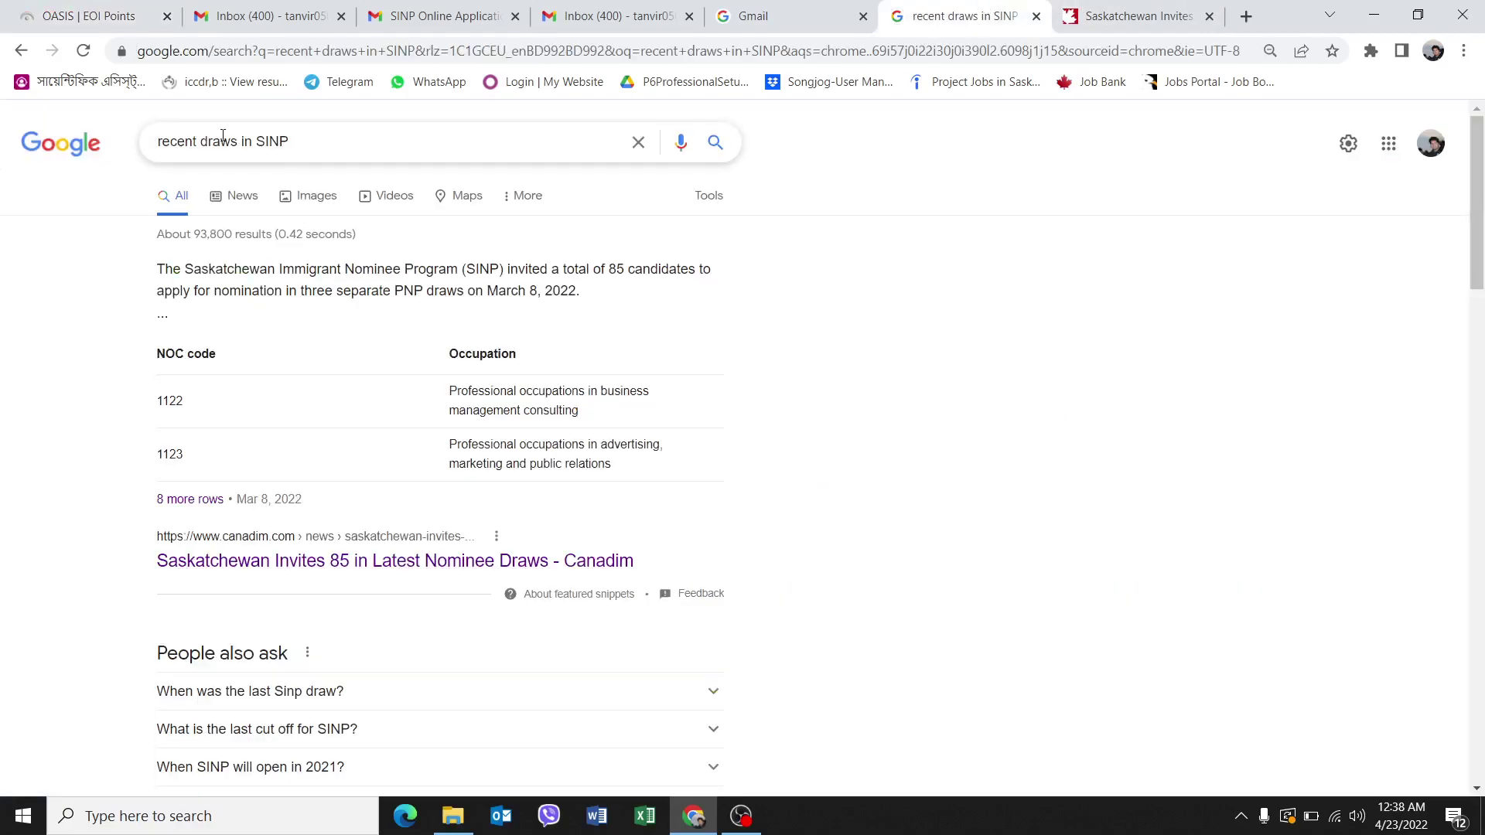
left_click_drag(237, 136, 212, 137)
type("cut off")
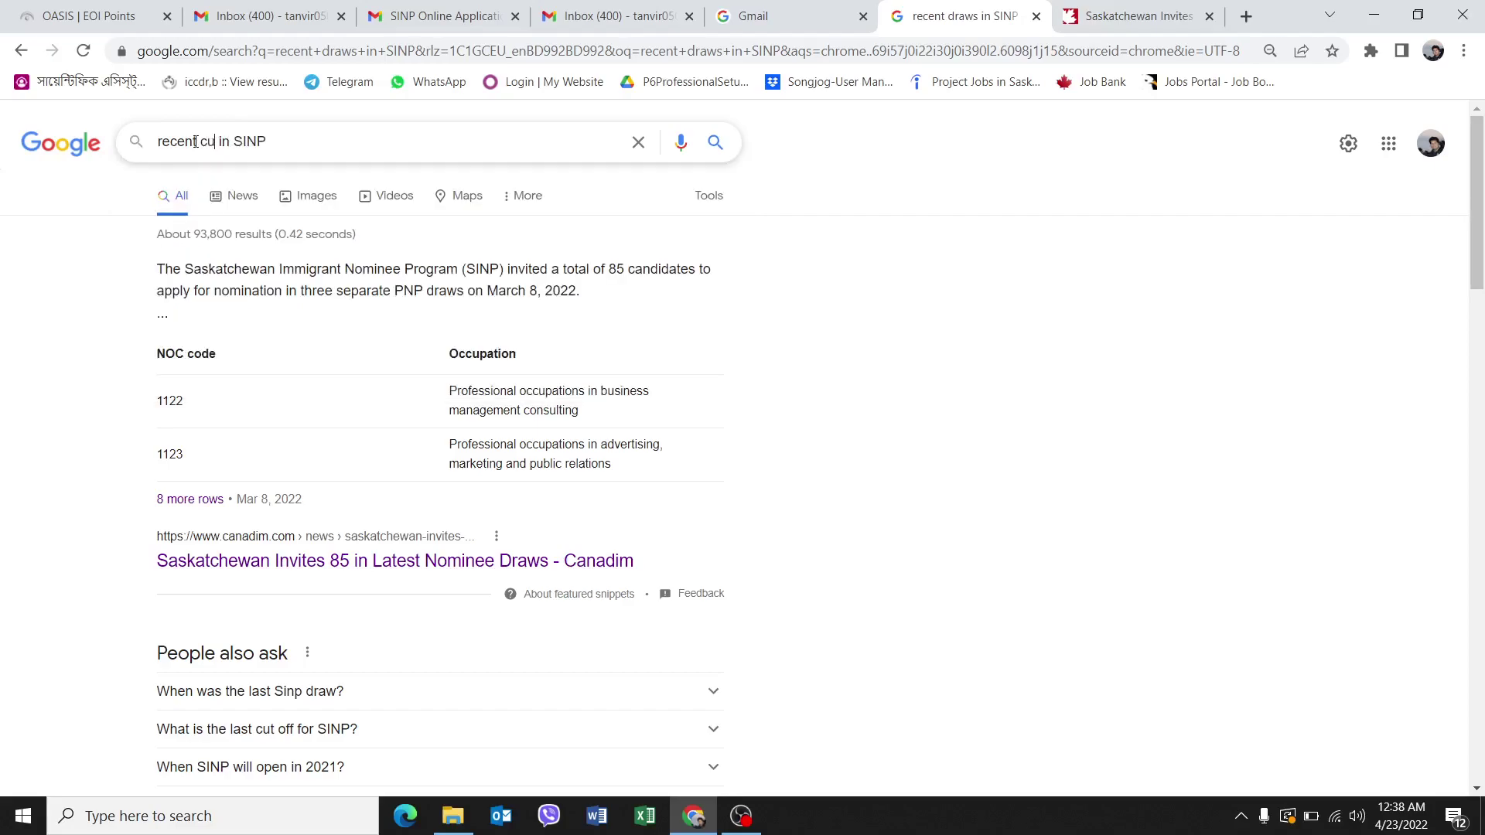
type(" score")
key("Return")
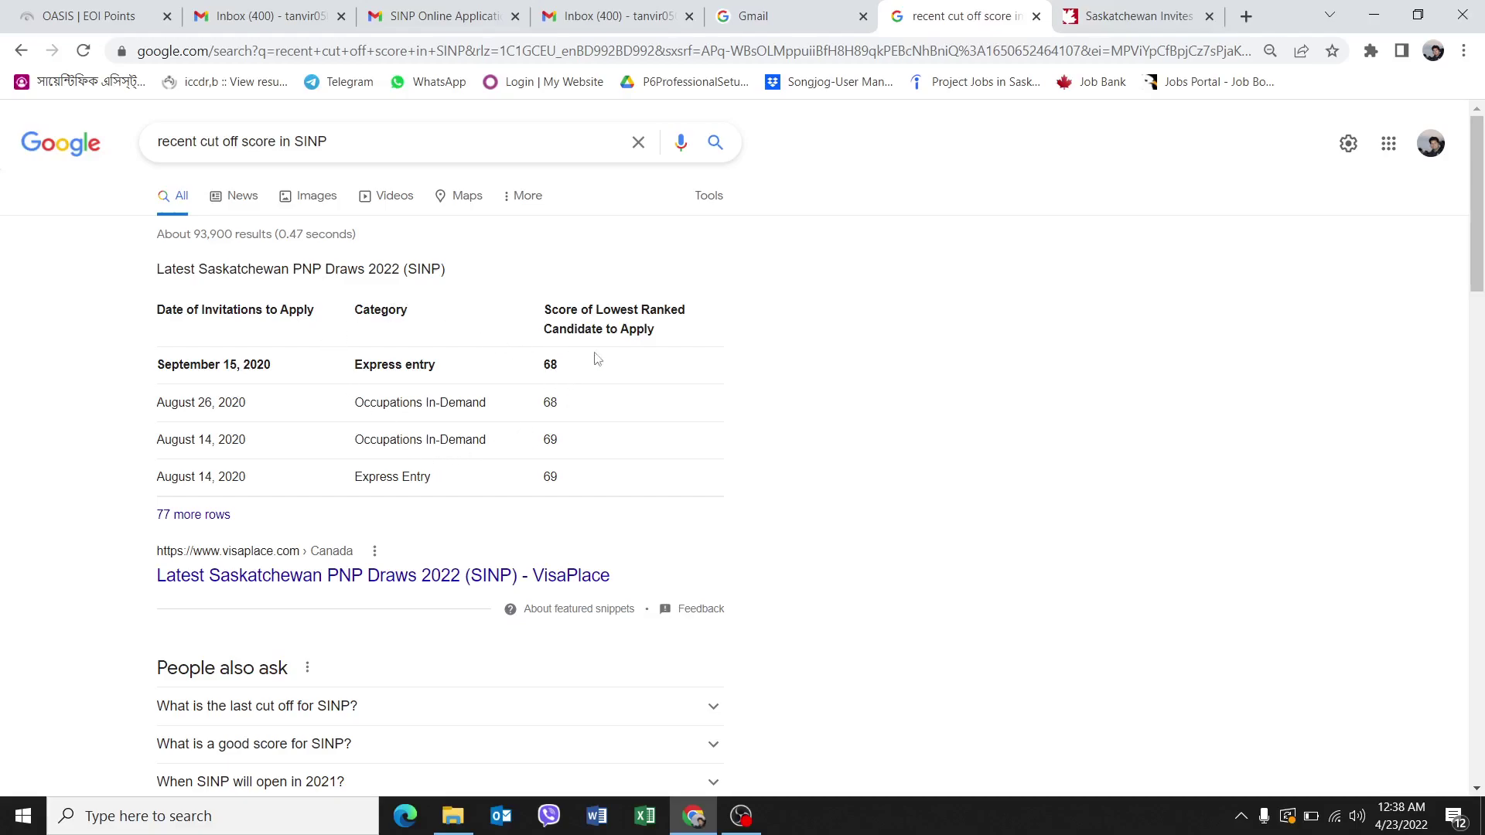
left_click(212, 516)
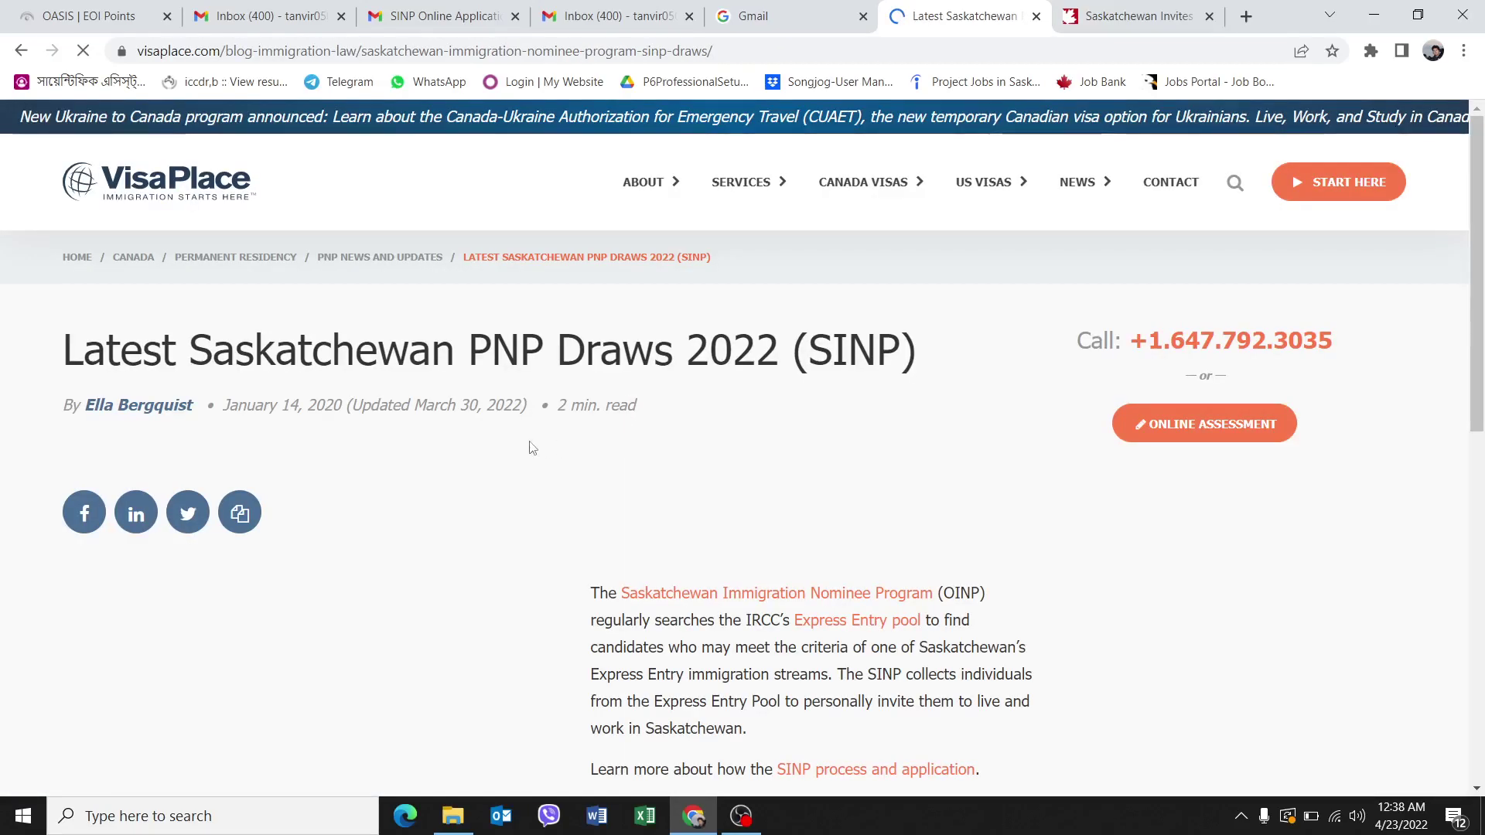
Scroll through the VisaPlace SINP draws table and decline the news notifications prompt.
scroll(504, 495, "down", 10)
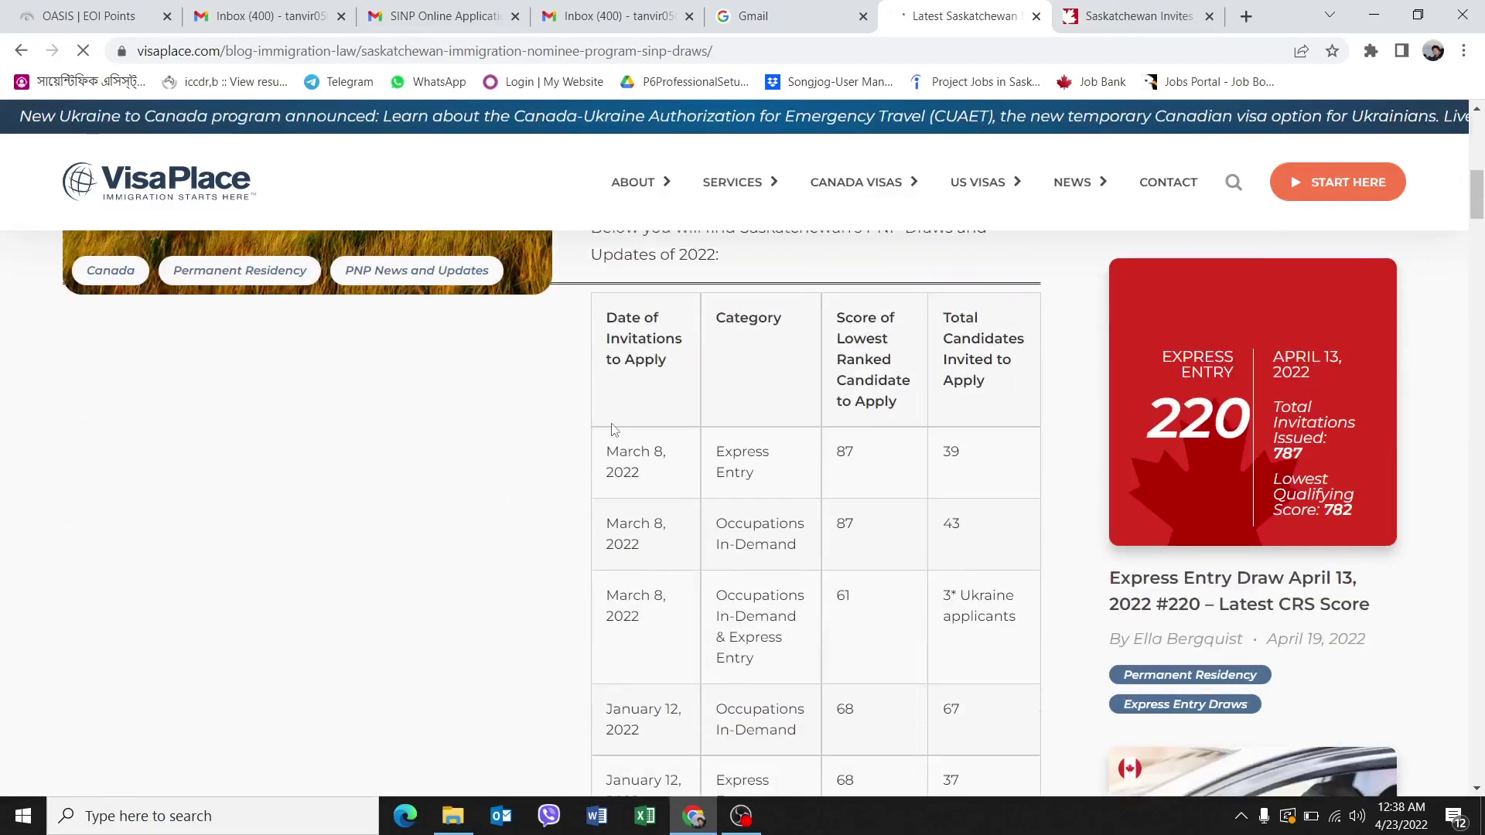
scroll(696, 426, "down", 15)
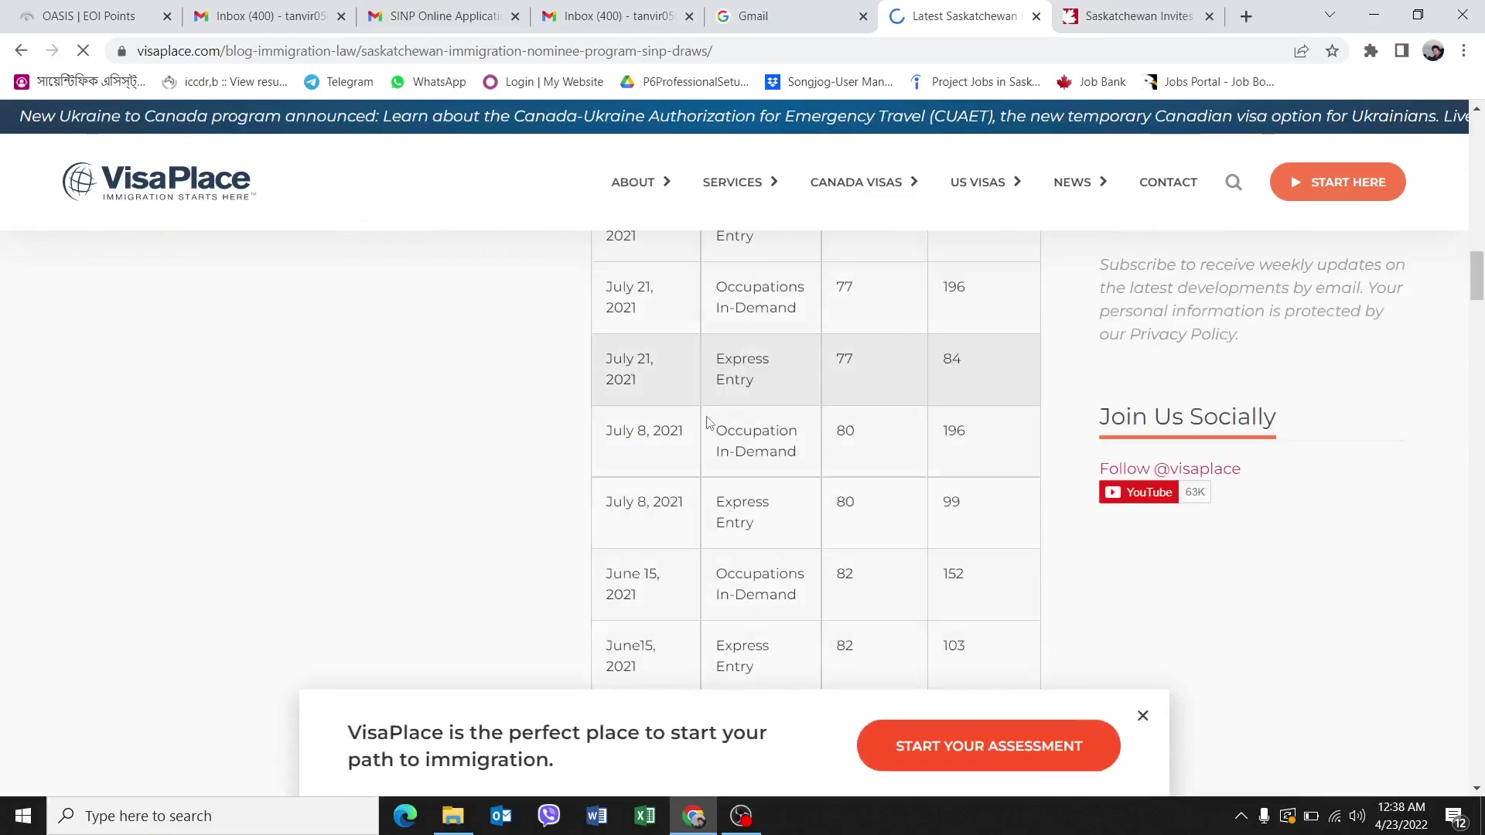
scroll(787, 438, "up", 5)
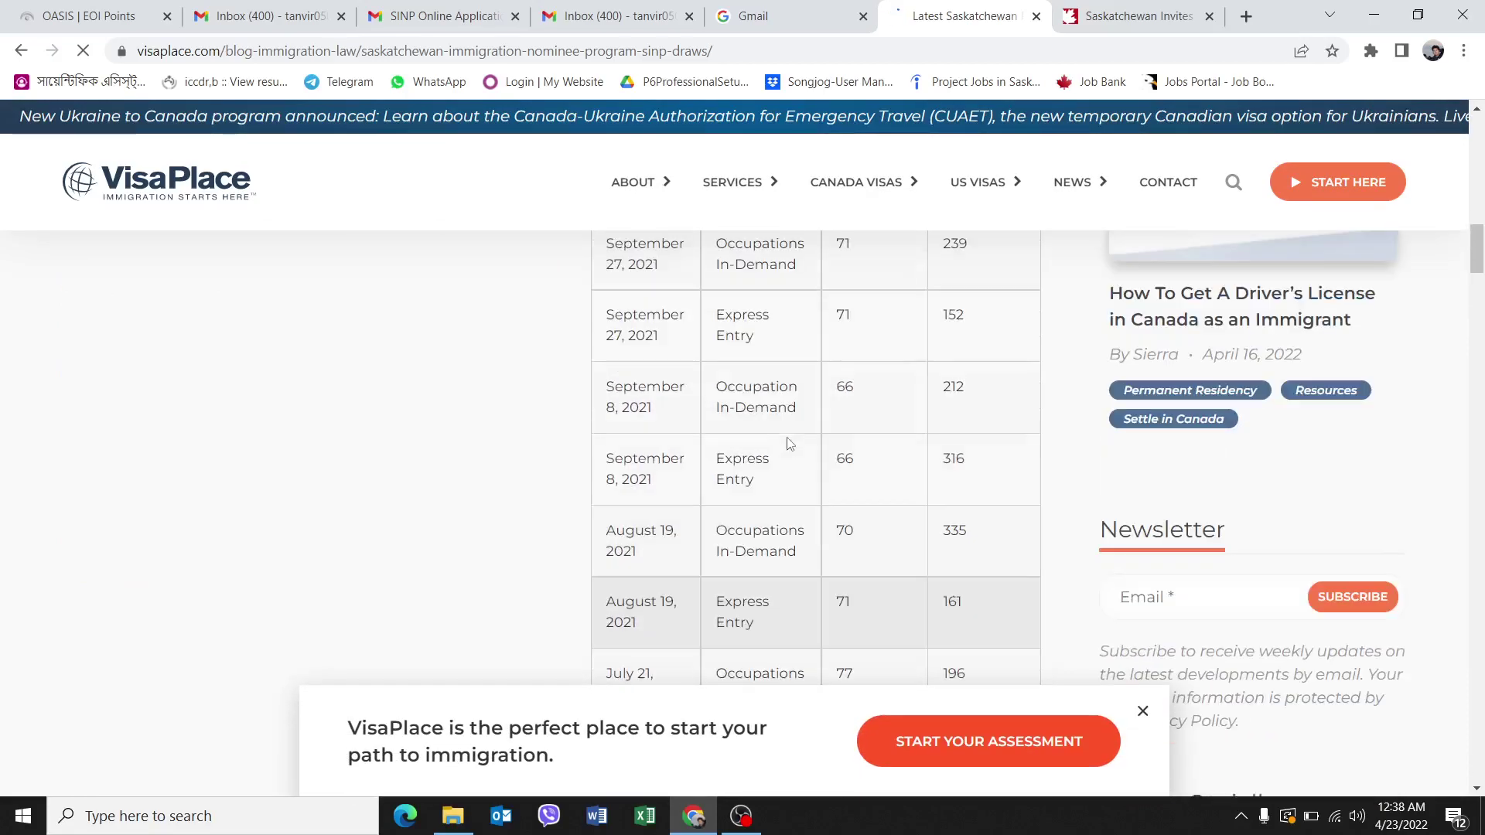
scroll(789, 433, "up", 4)
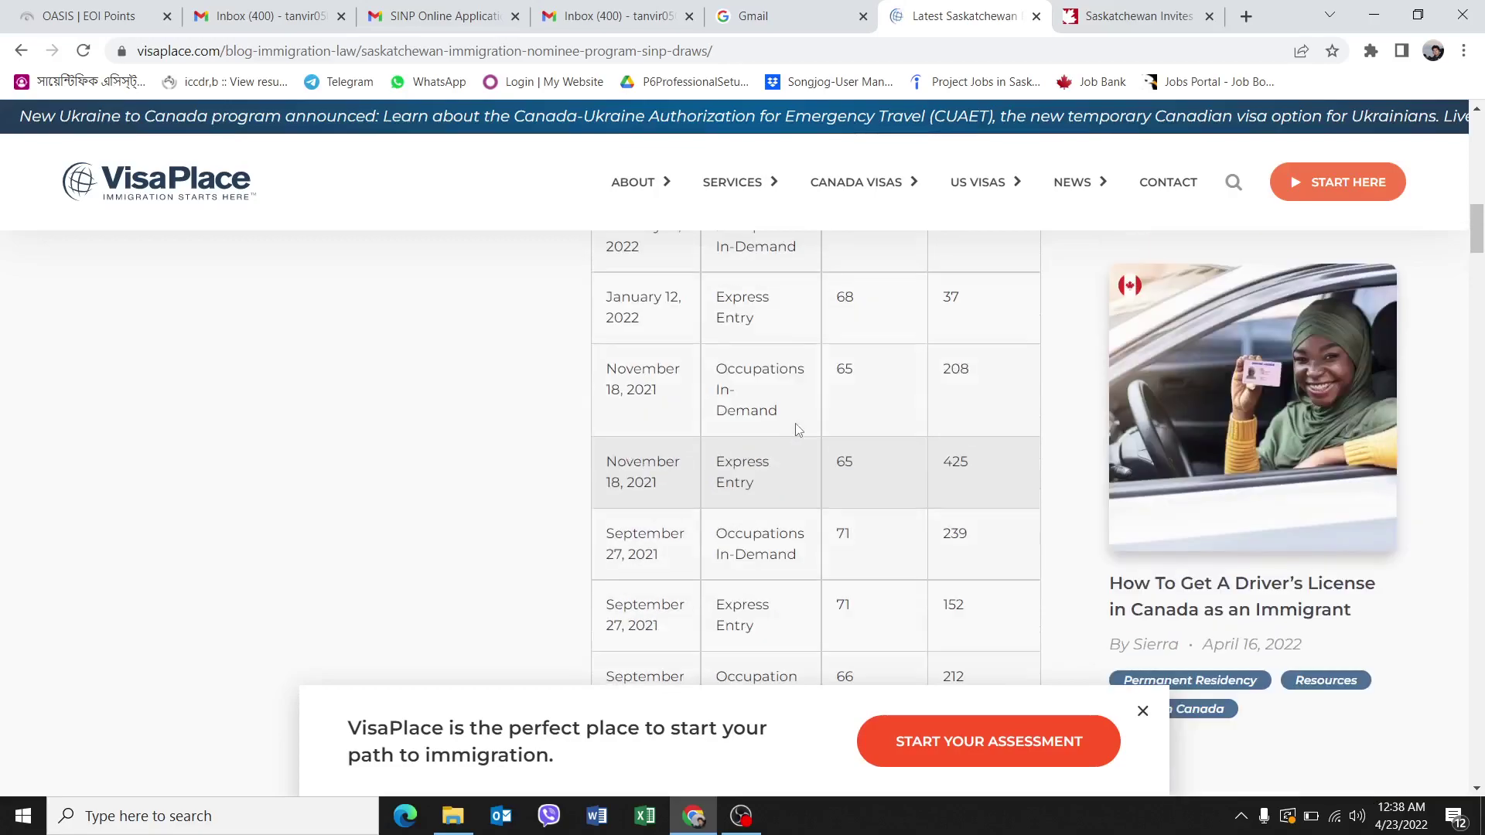
scroll(799, 431, "up", 3)
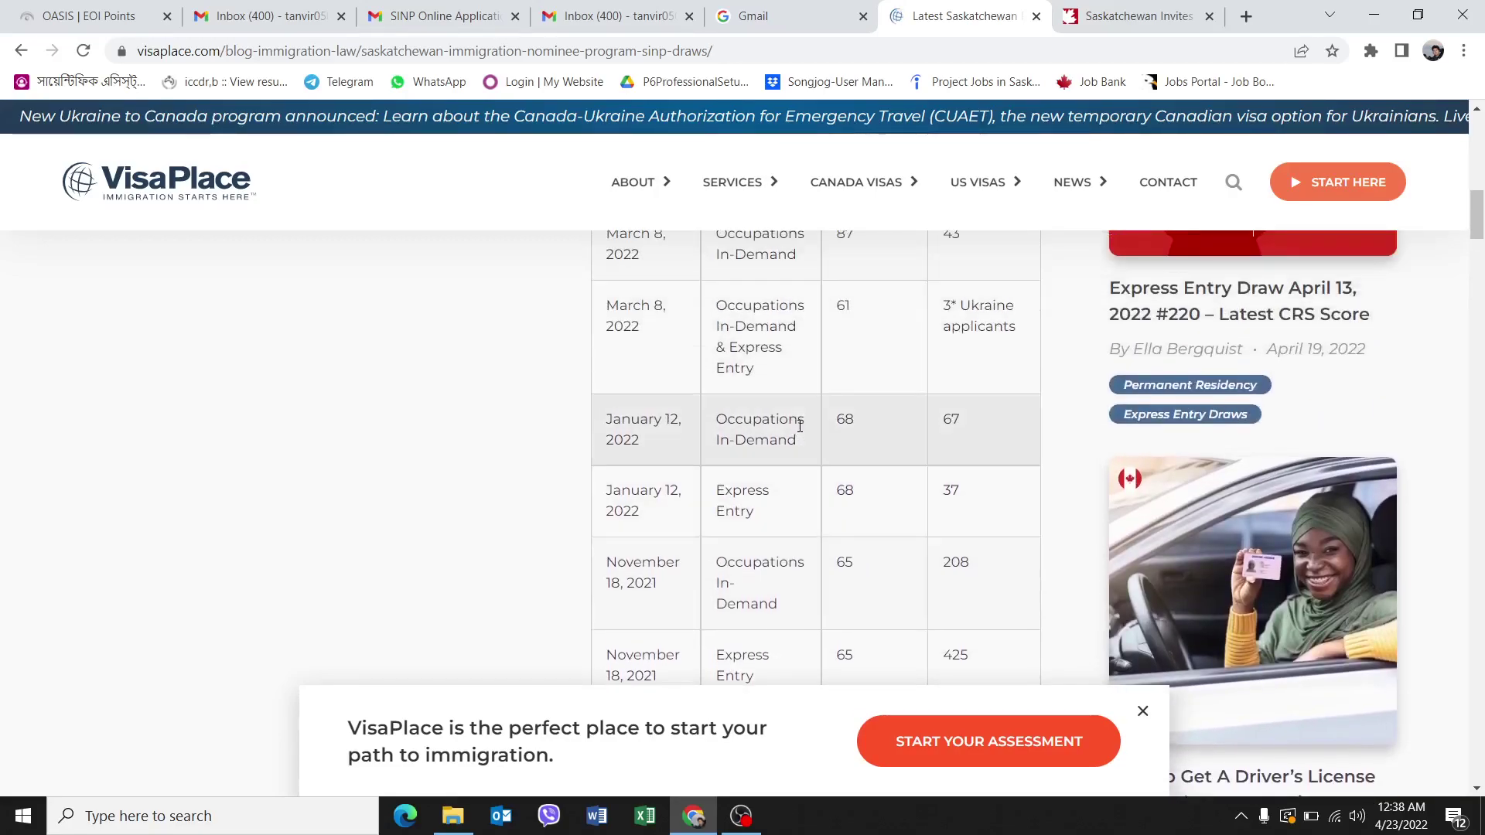
scroll(800, 425, "up", 4)
scroll(820, 435, "down", 3)
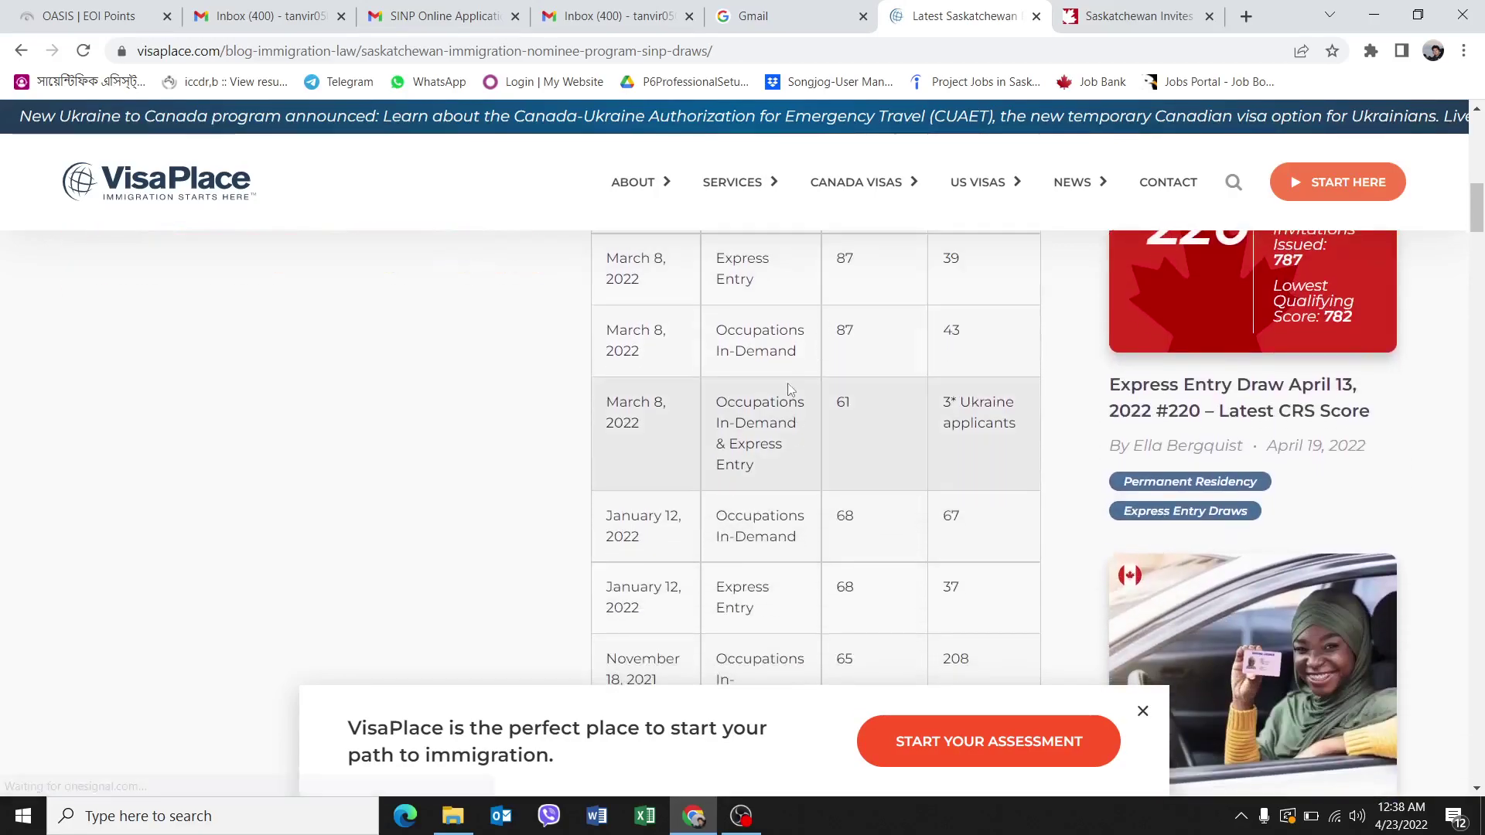
scroll(745, 425, "down", 1)
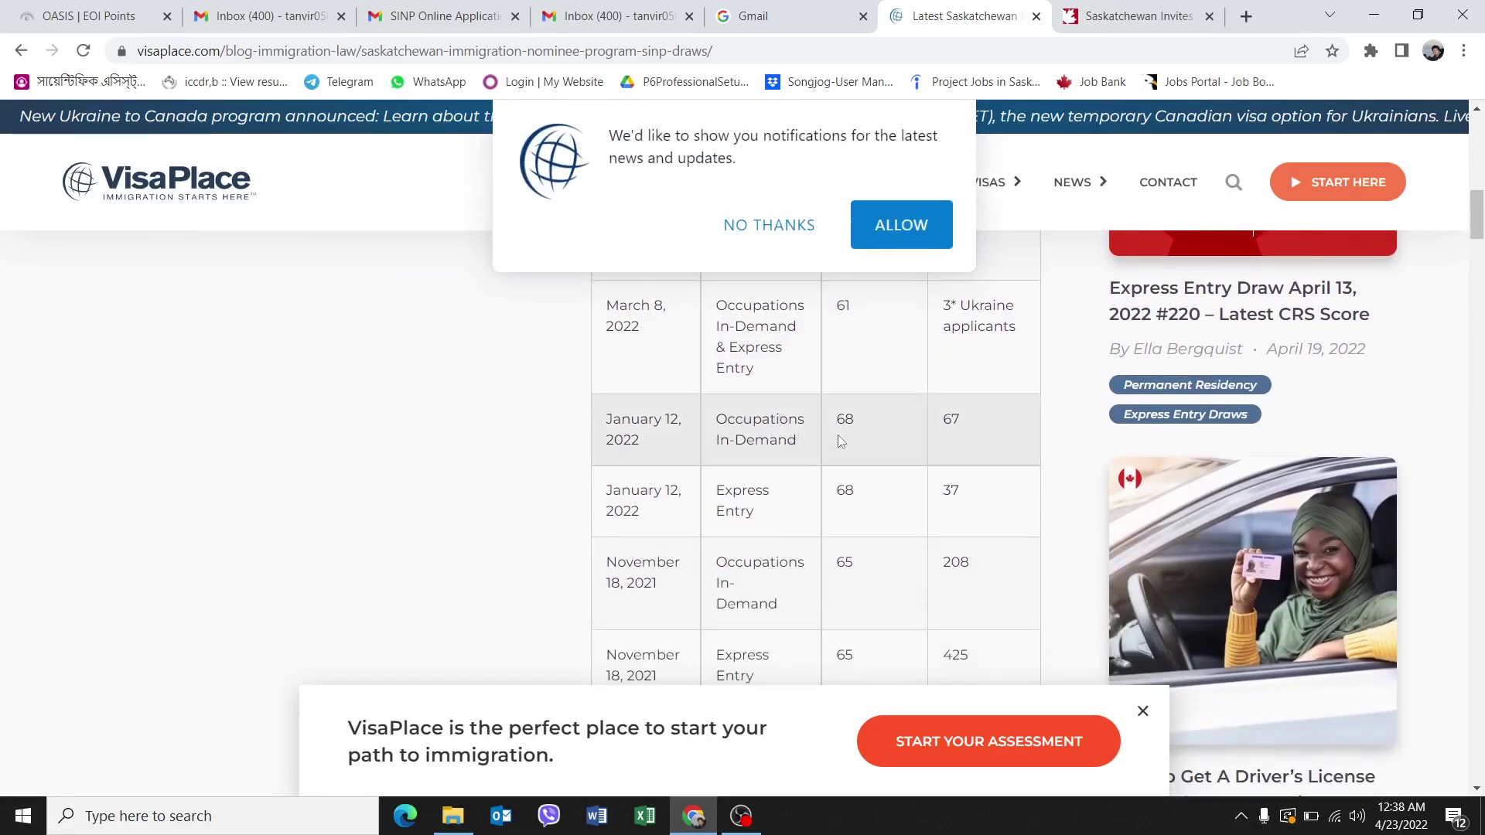
scroll(837, 428, "up", 4)
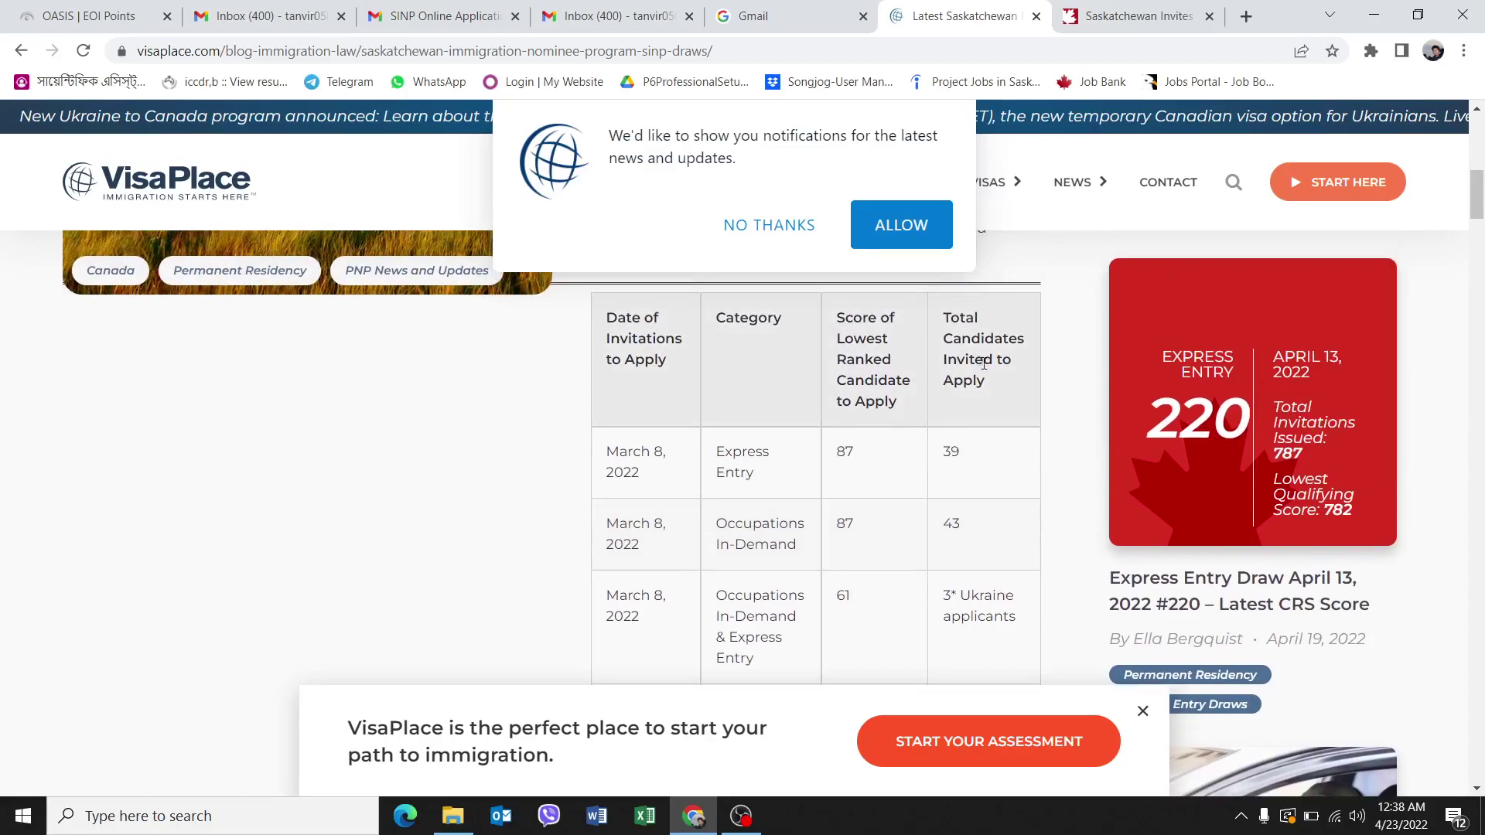
scroll(980, 361, "down", 4)
scroll(879, 526, "down", 2)
left_click(786, 227)
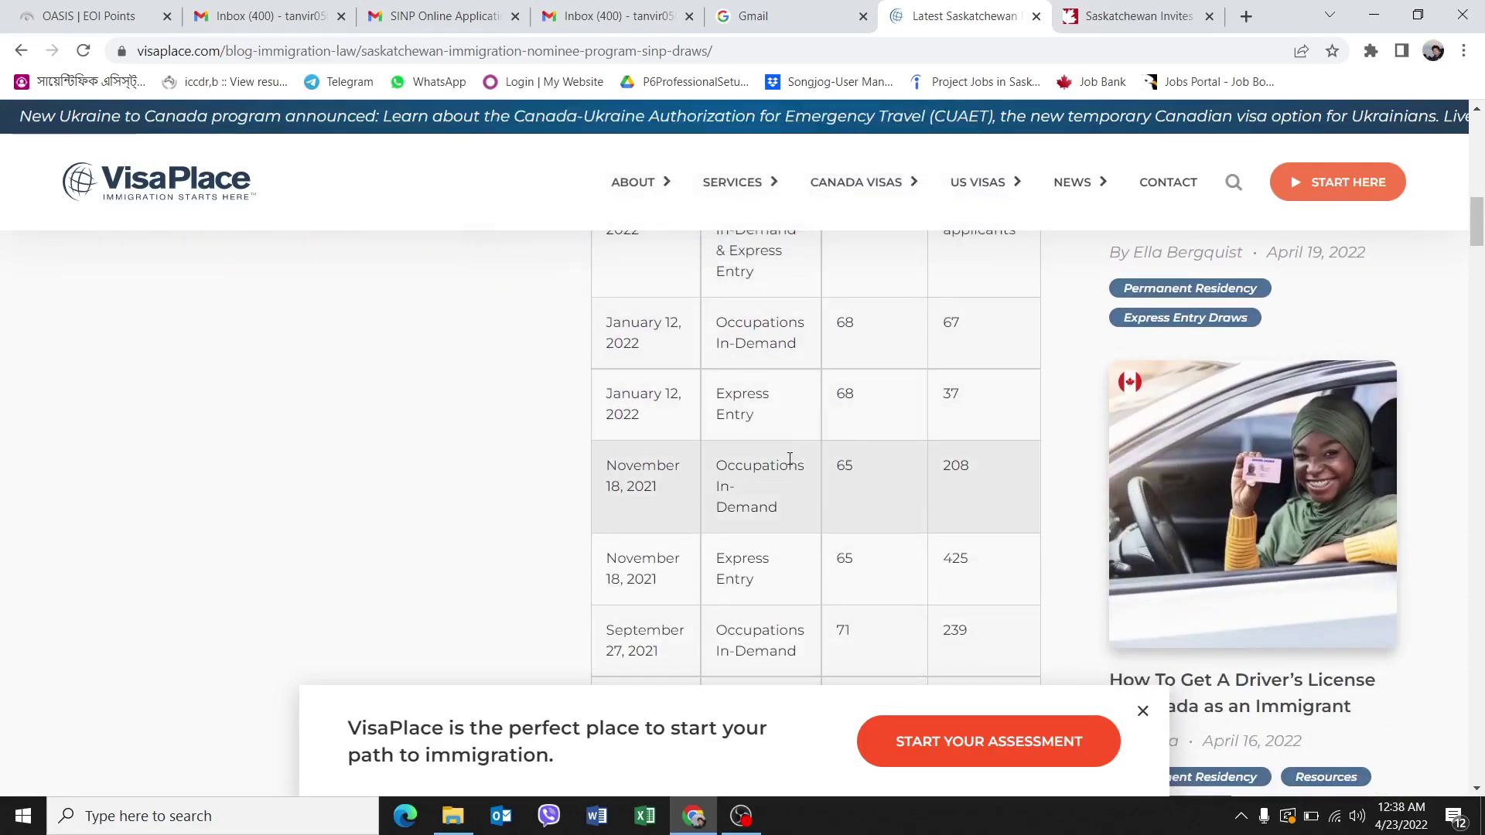
Review the March 8, 2022 cut-off scores of 87 for Express Entry and Occupations In-Demand.
scroll(789, 459, "up", 4)
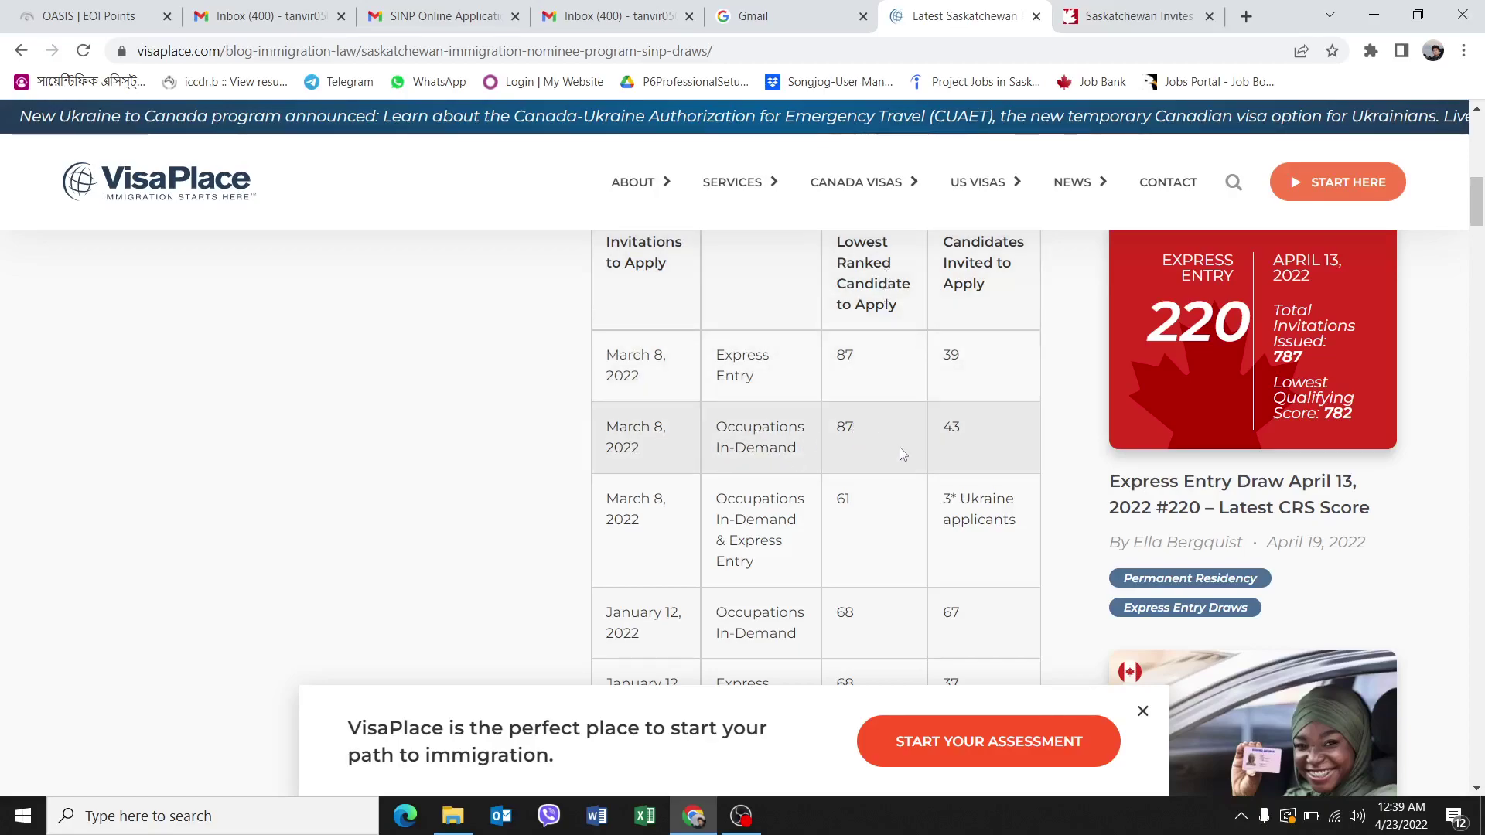
scroll(899, 449, "down", 3)
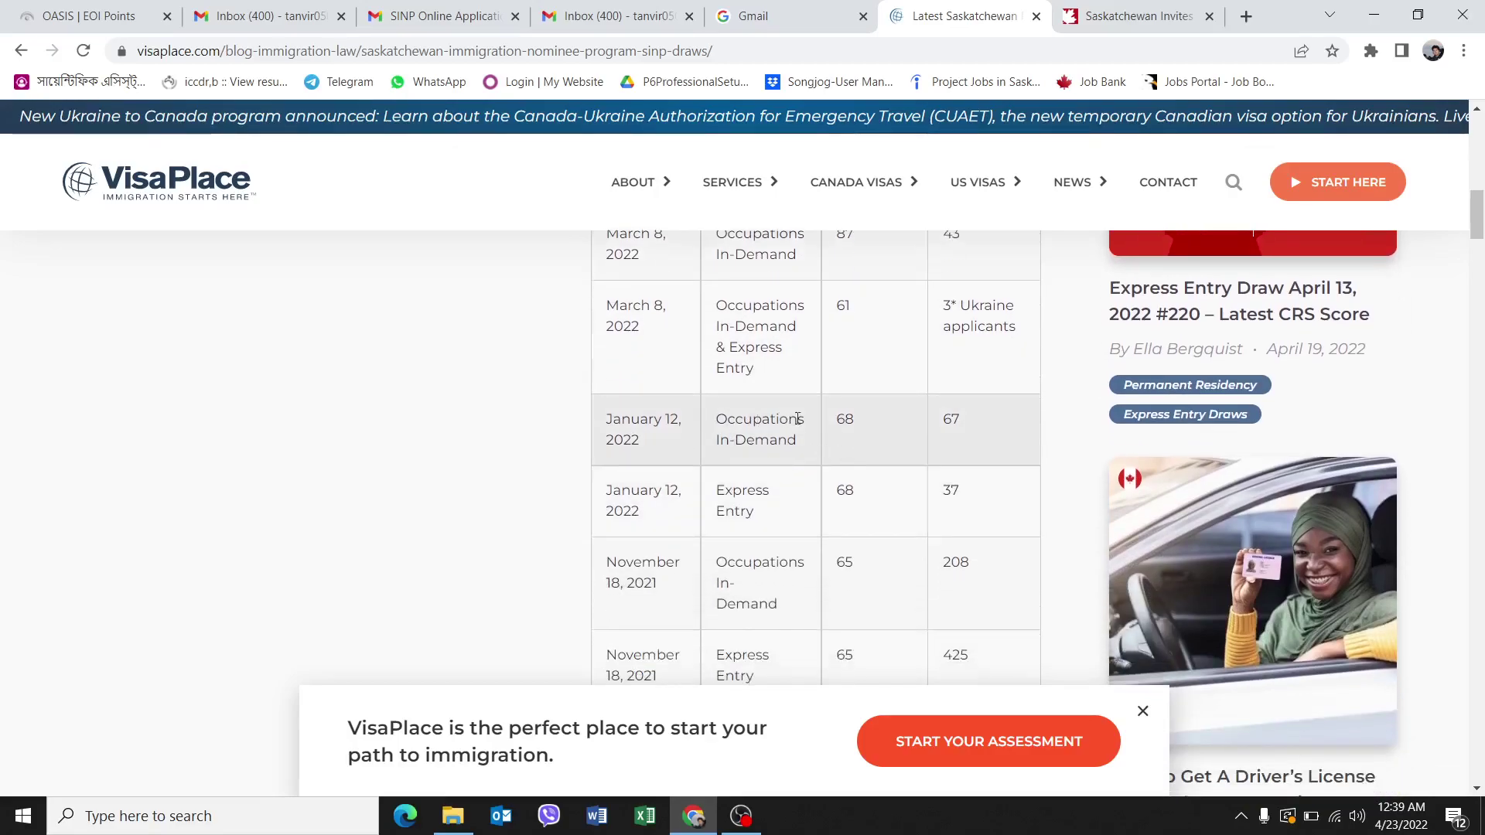
scroll(790, 419, "up", 1)
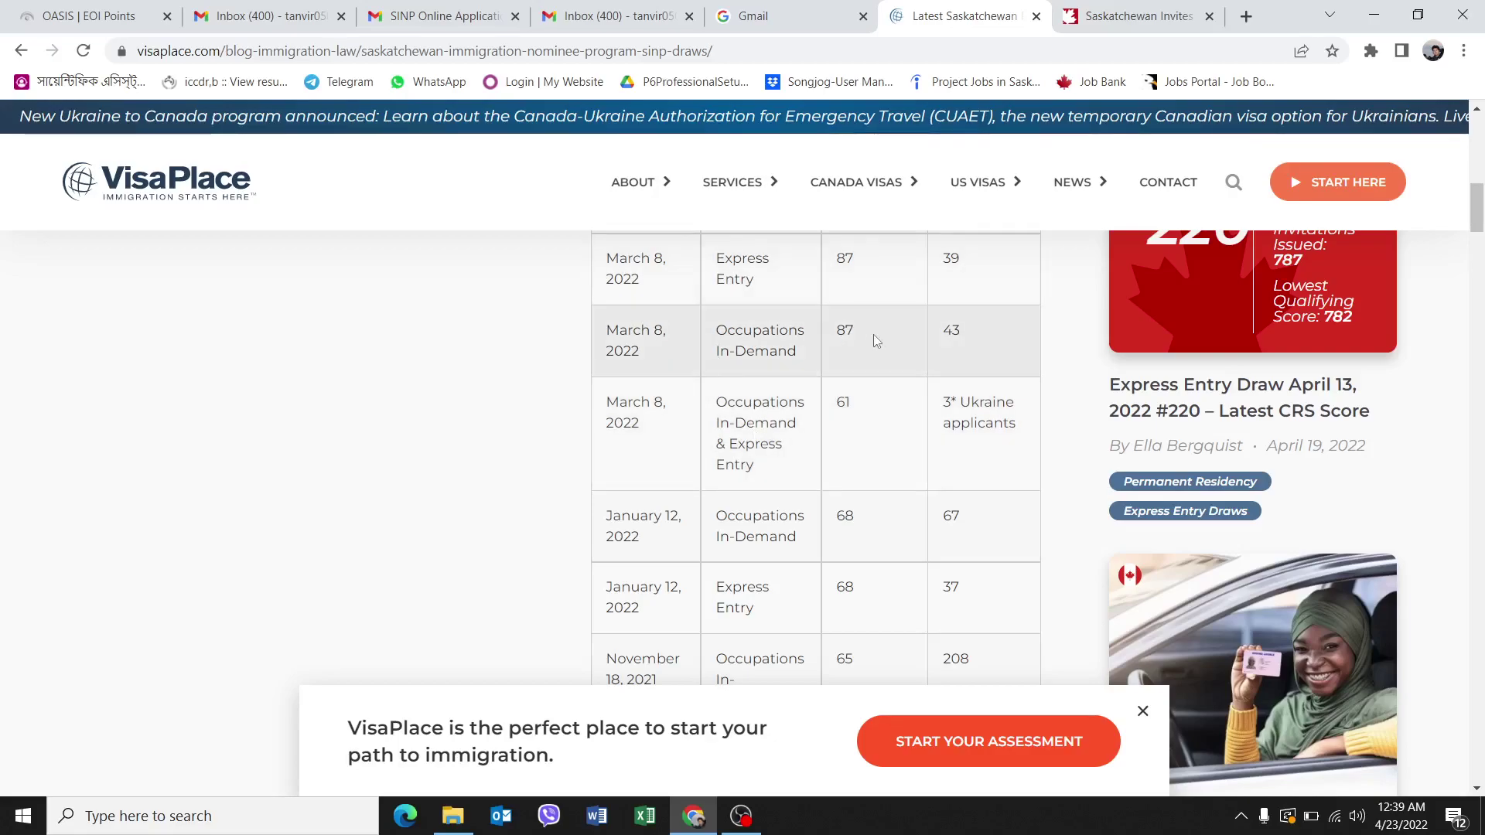
scroll(875, 337, "up", 1)
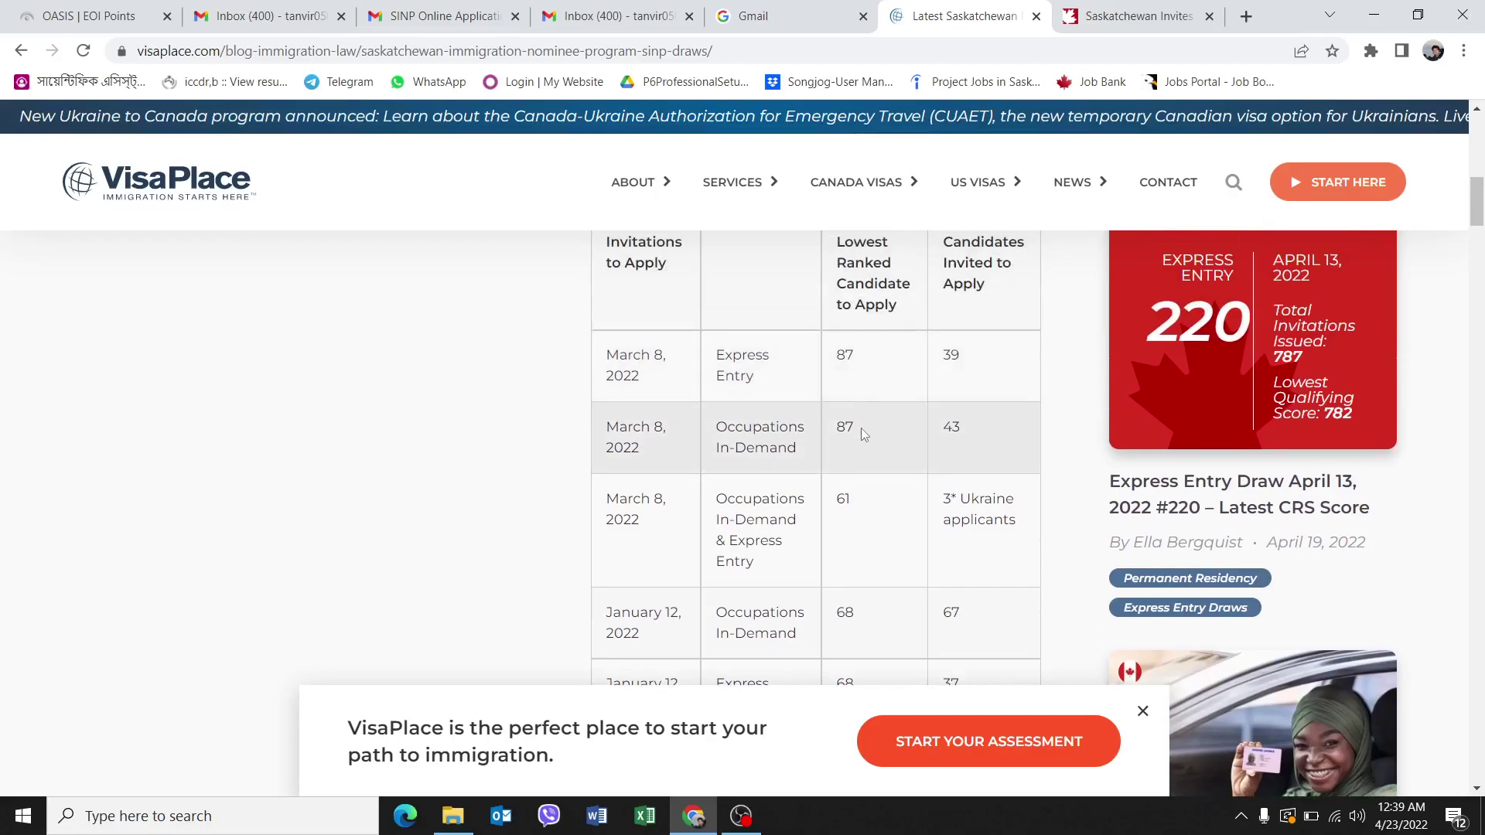
scroll(857, 438, "up", 2)
scroll(857, 444, "up", 1)
scroll(846, 434, "down", 1)
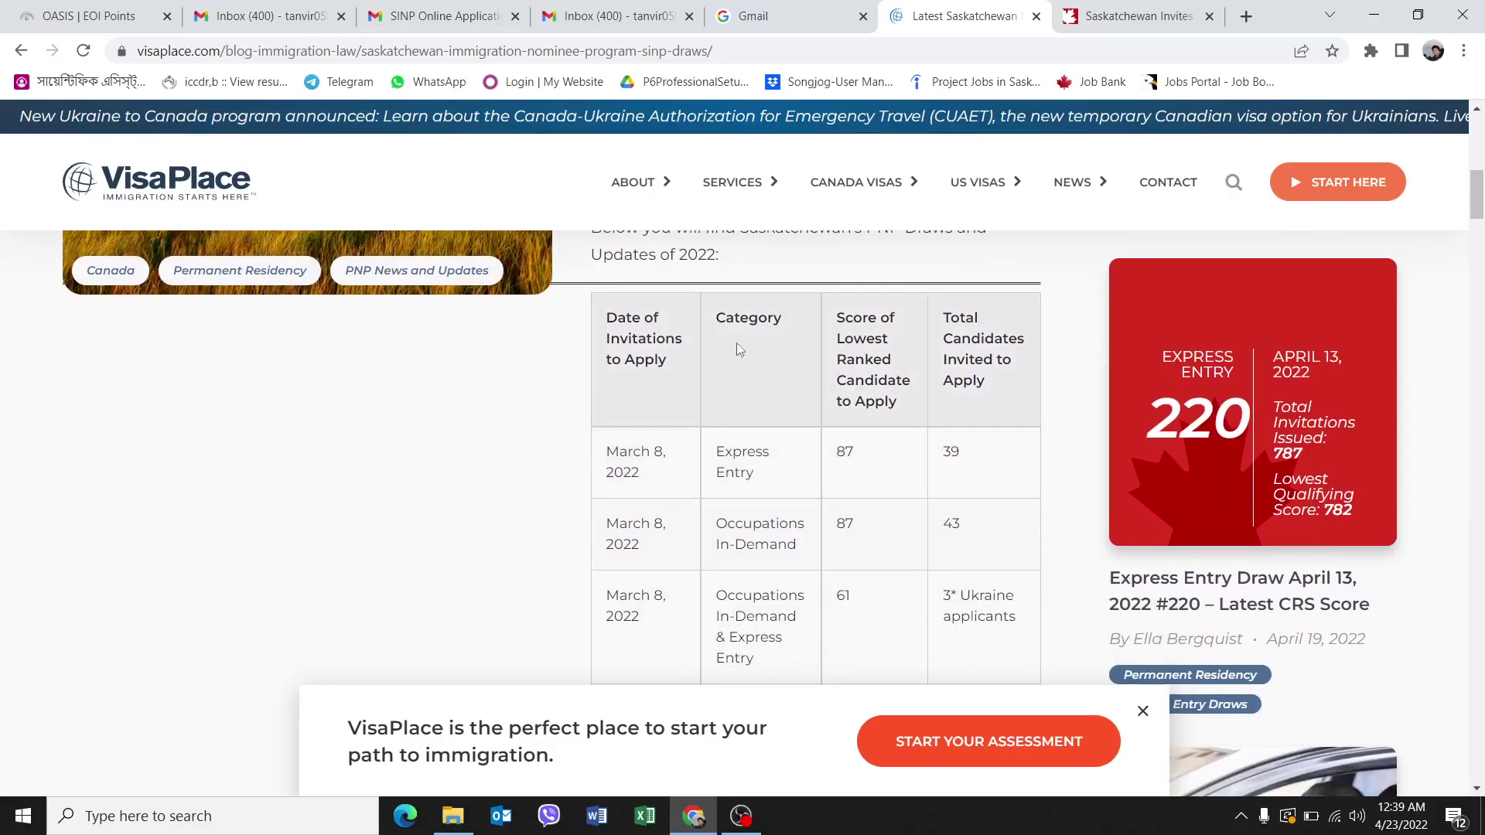
From the CANADIM Saskatchewan Invites tab, run a Google search for 'canada NOC codes'.
left_click(1124, 21)
scroll(727, 344, "up", 4)
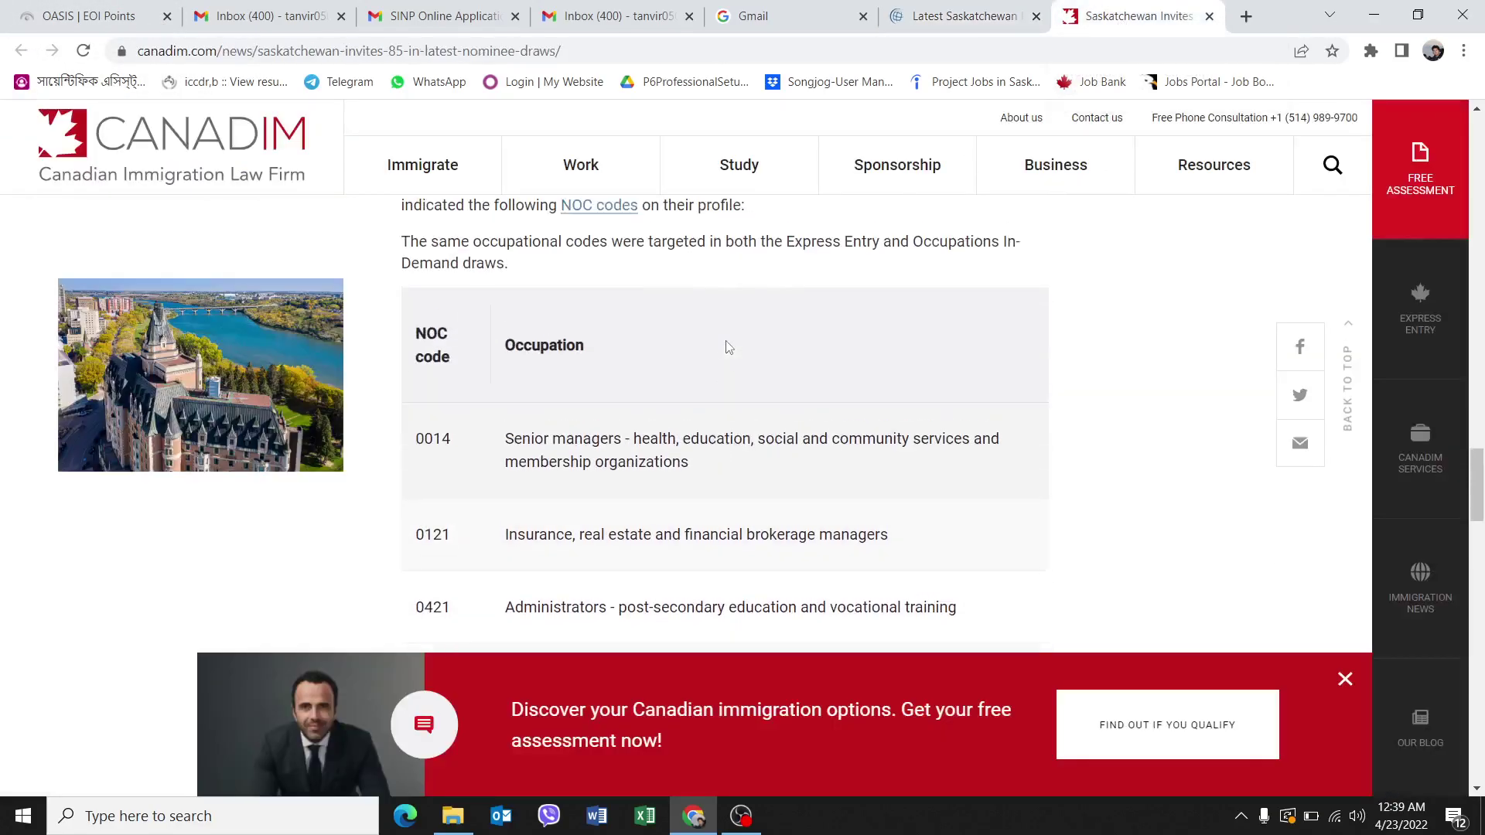
scroll(727, 344, "down", 2)
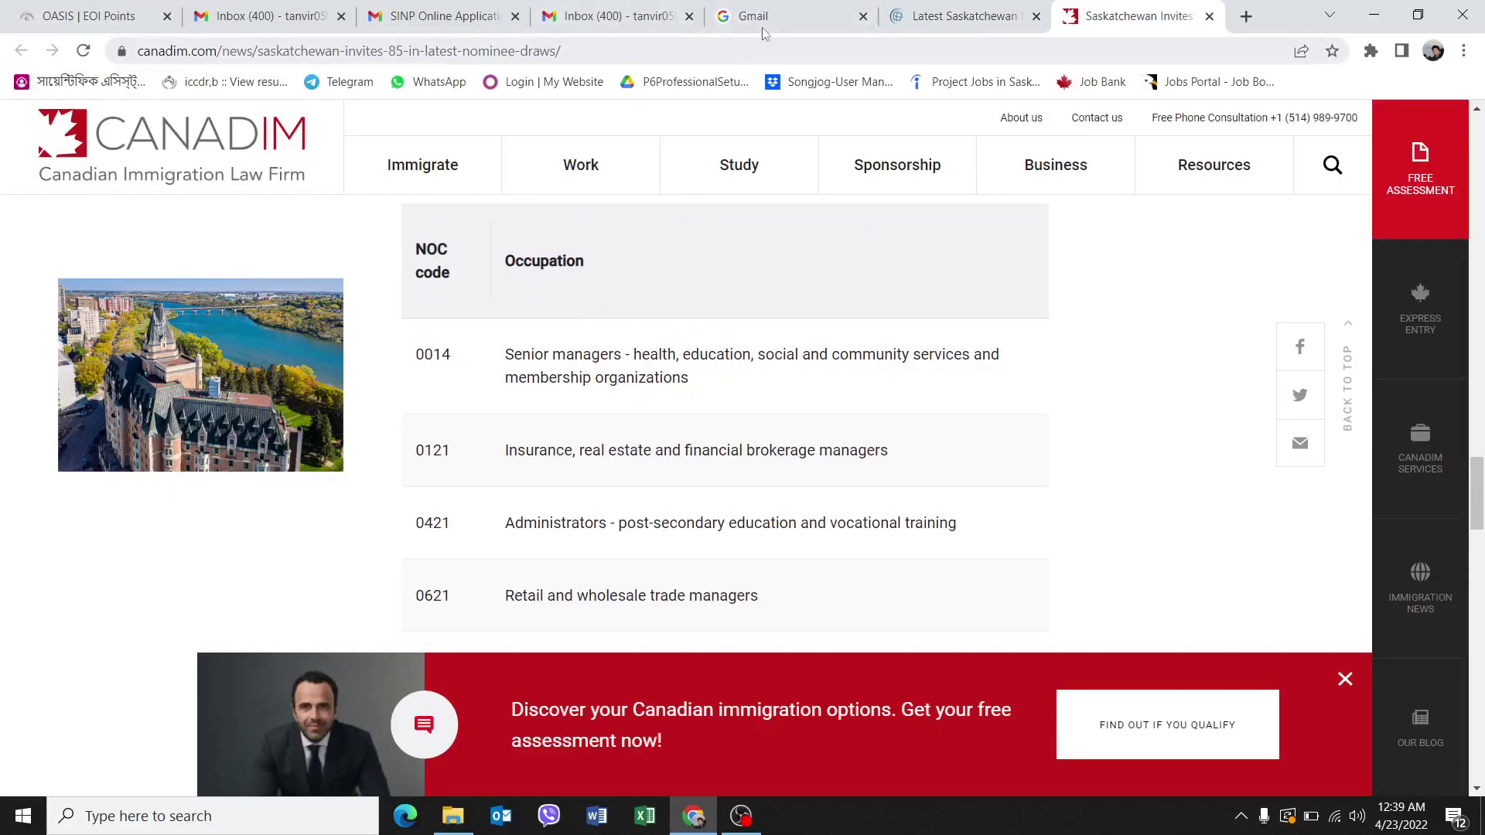
key("ctrl+l")
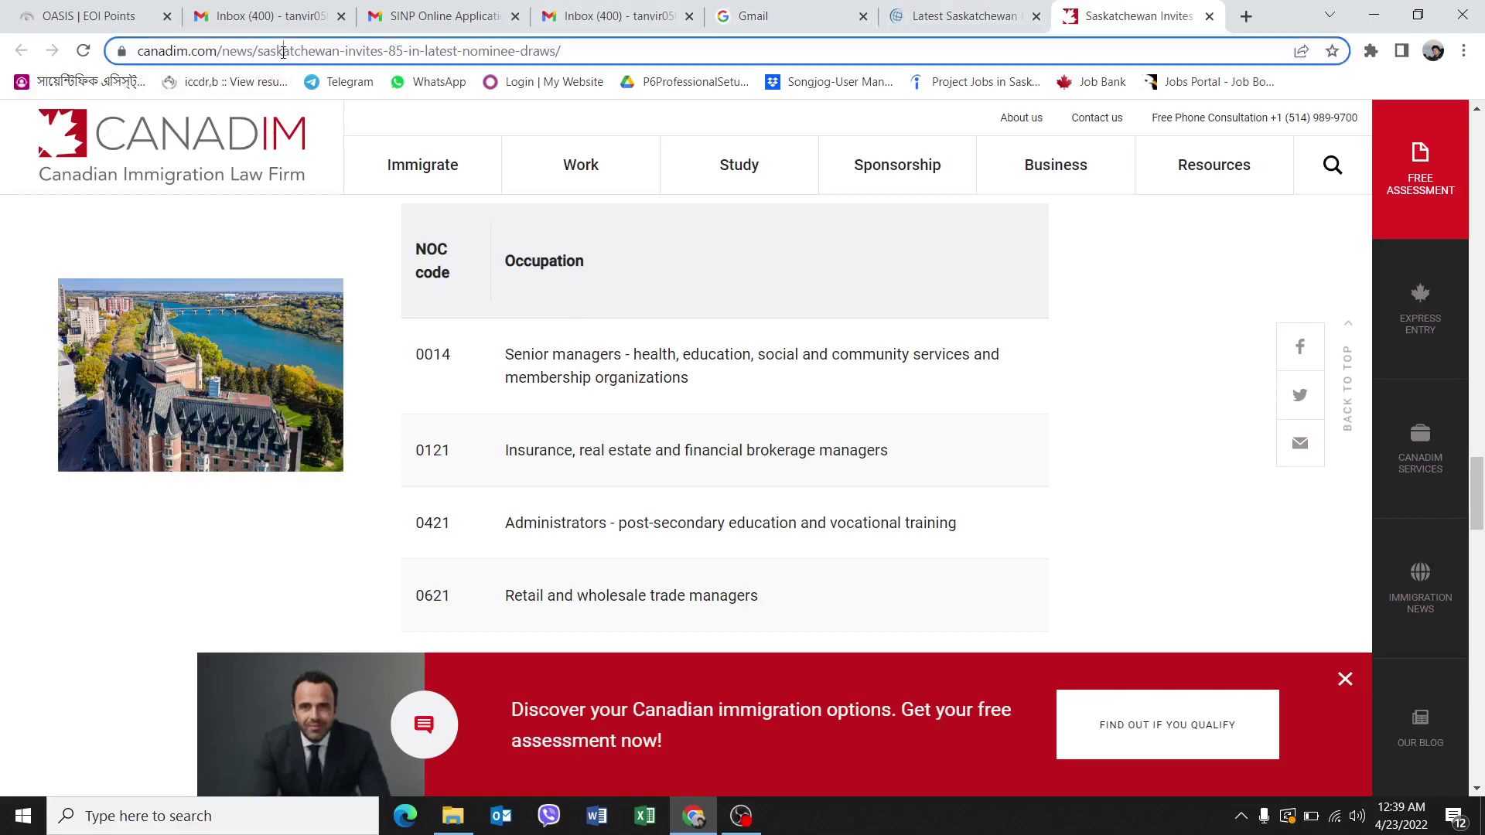
type("w")
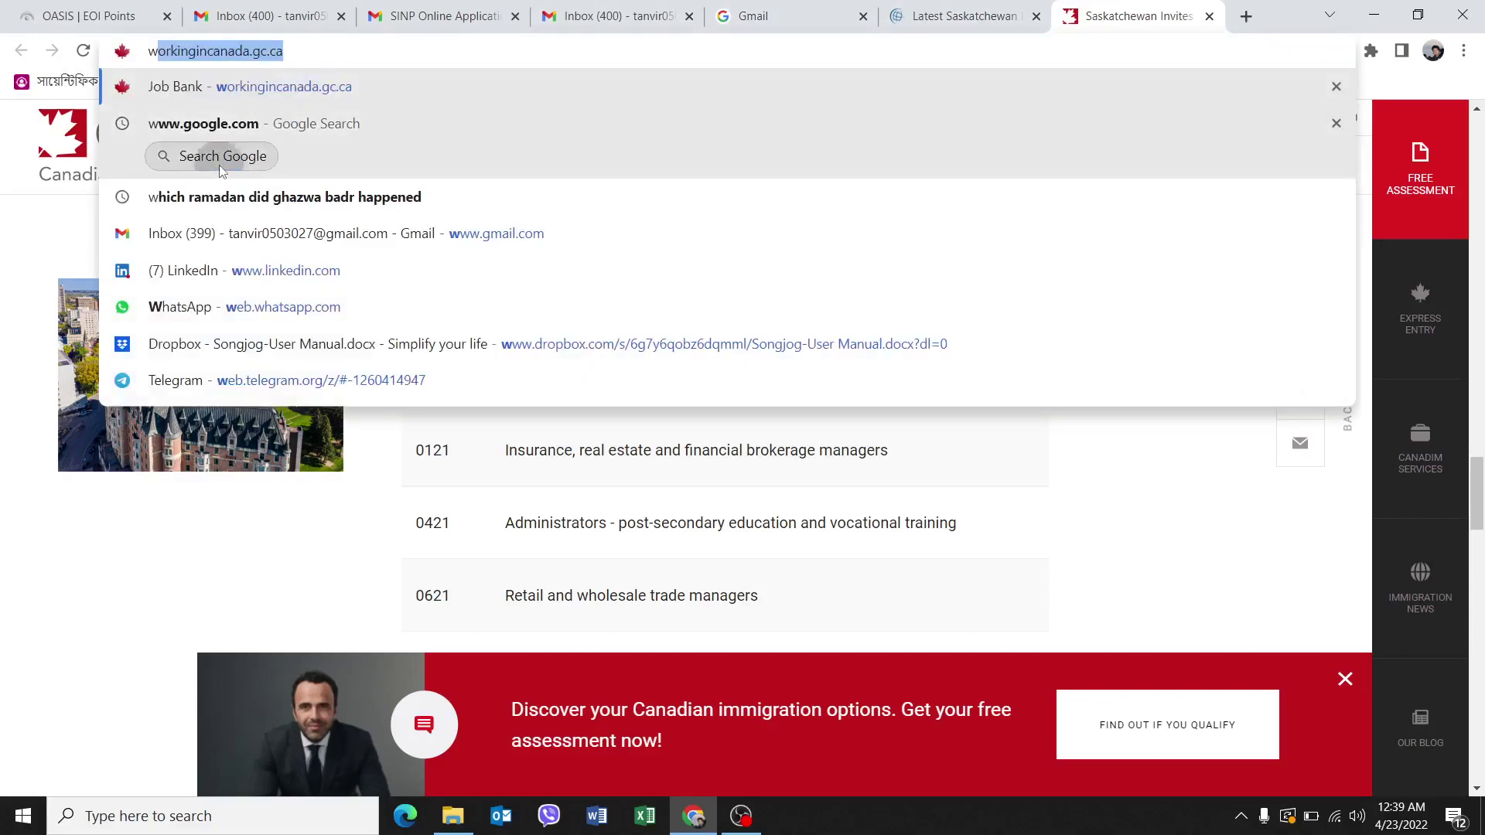
left_click(223, 158)
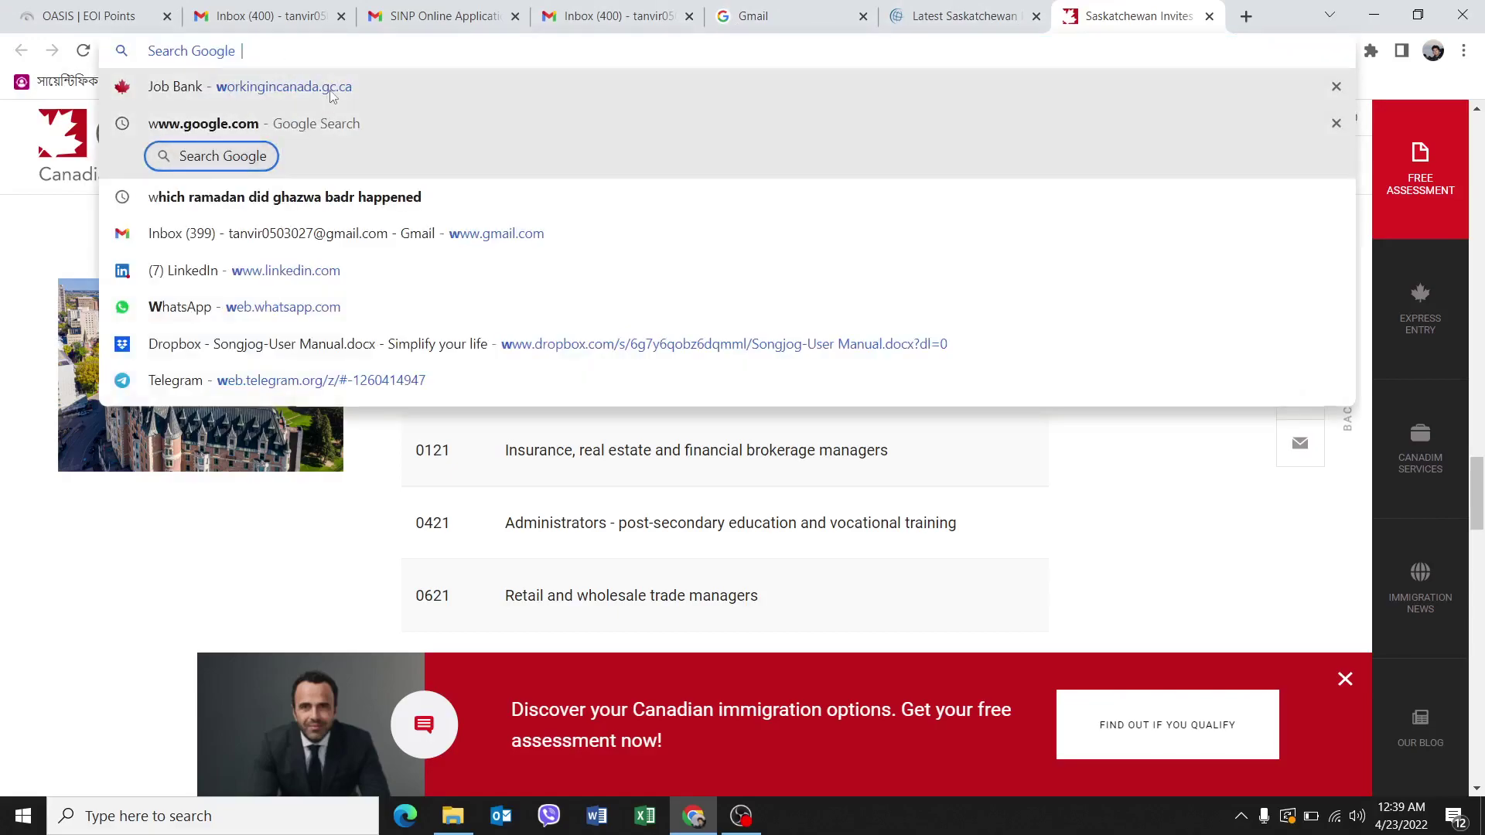
type("canada NOC c")
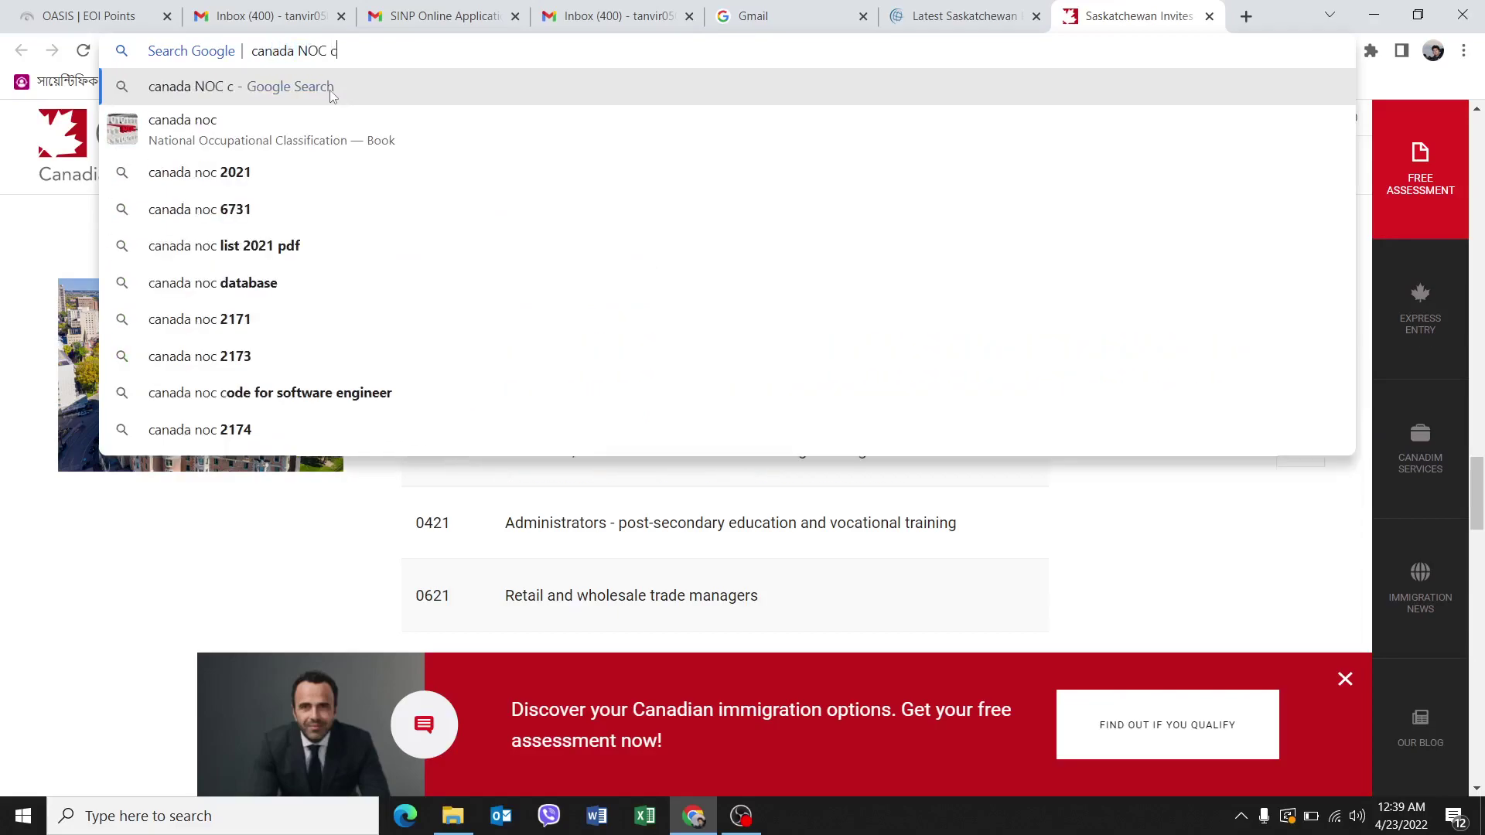
type("odes")
key("Return")
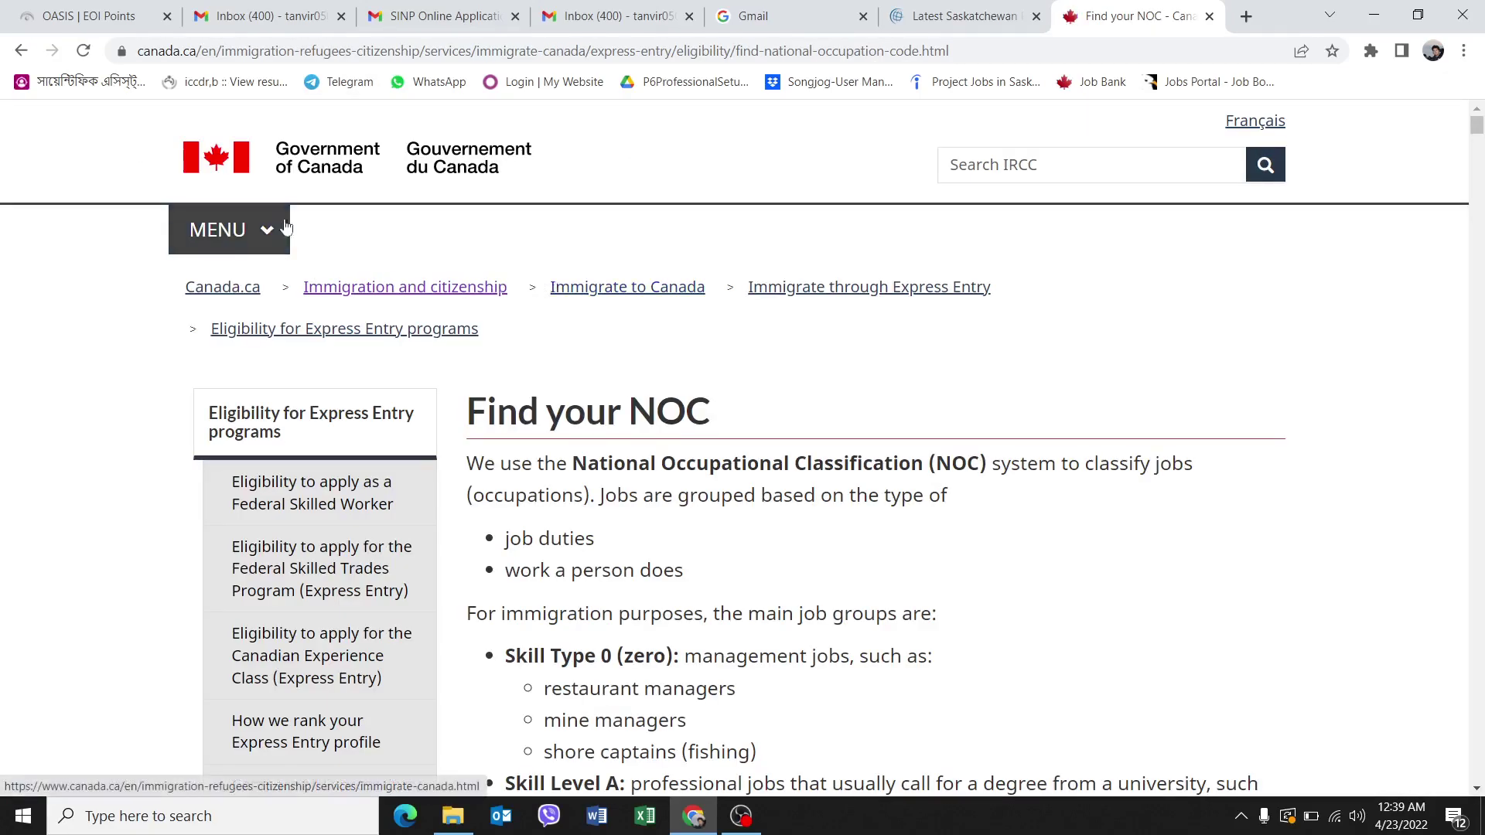
Filter the Find your NOC table by 'electrical', listing 10 entries including 2133 Electrical and electronics engineers.
scroll(728, 397, "down", 10)
scroll(728, 397, "down", 10)
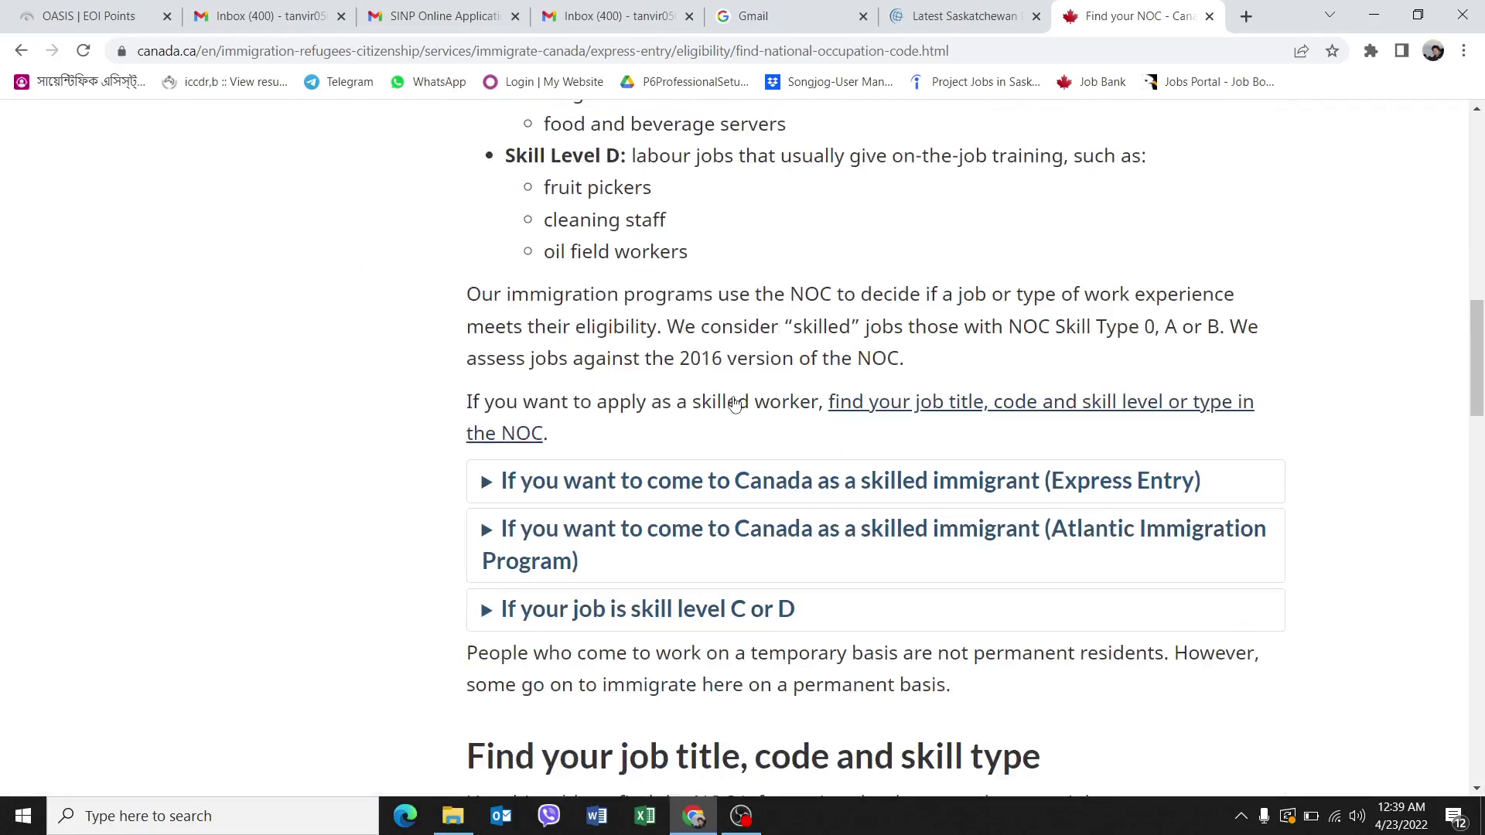
scroll(755, 401, "down", 1)
left_click(671, 315)
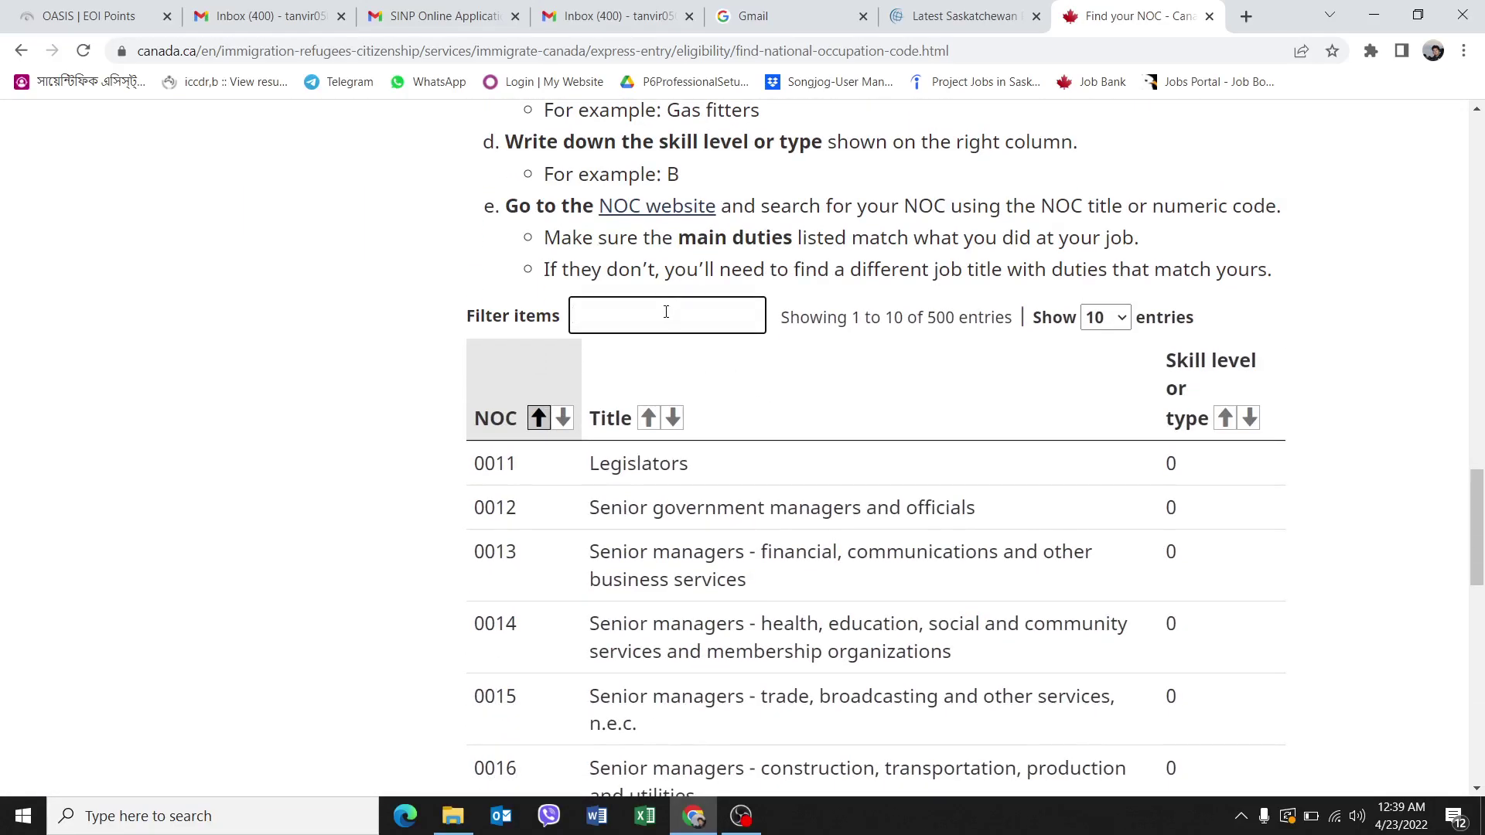
type("facility ")
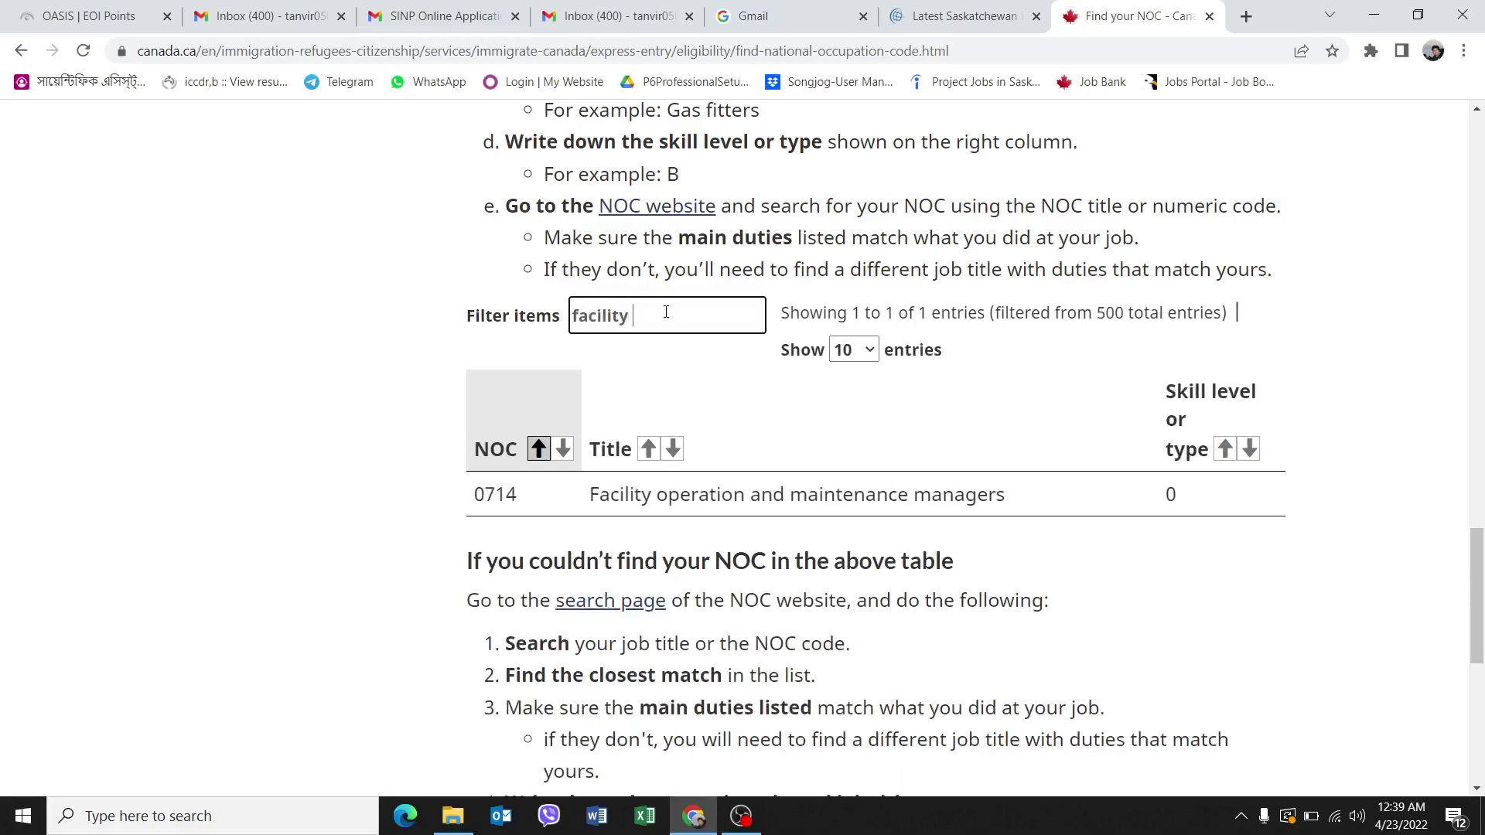
type("op")
key("BackSpace")
key("BackSpace")
key("BackSpace")
key("BackSpace")
key("BackSpace")
key("BackSpace")
key("BackSpace")
key("BackSpace")
key("BackSpace")
key("BackSpace")
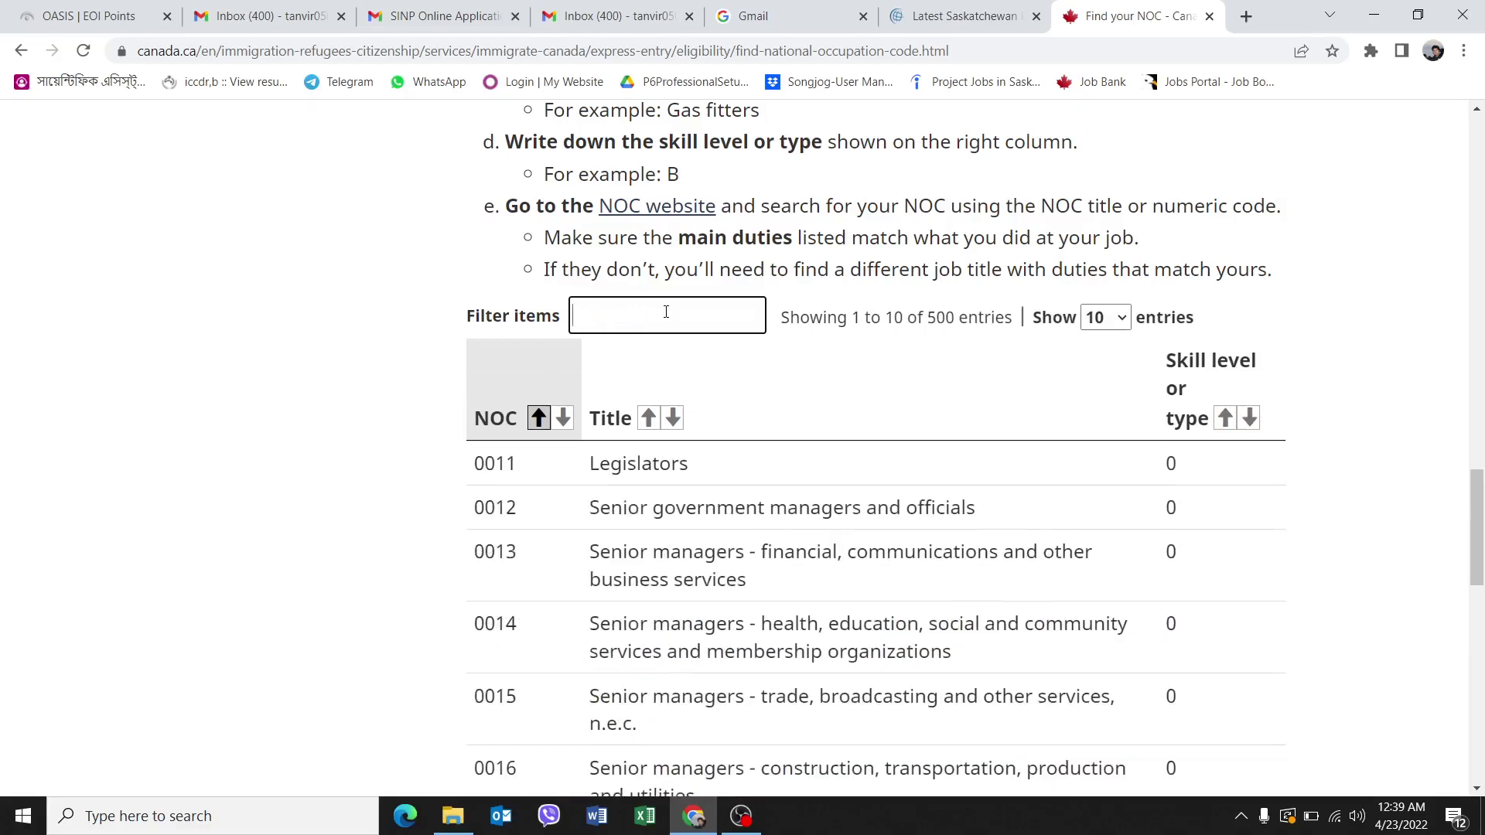
type("electrical")
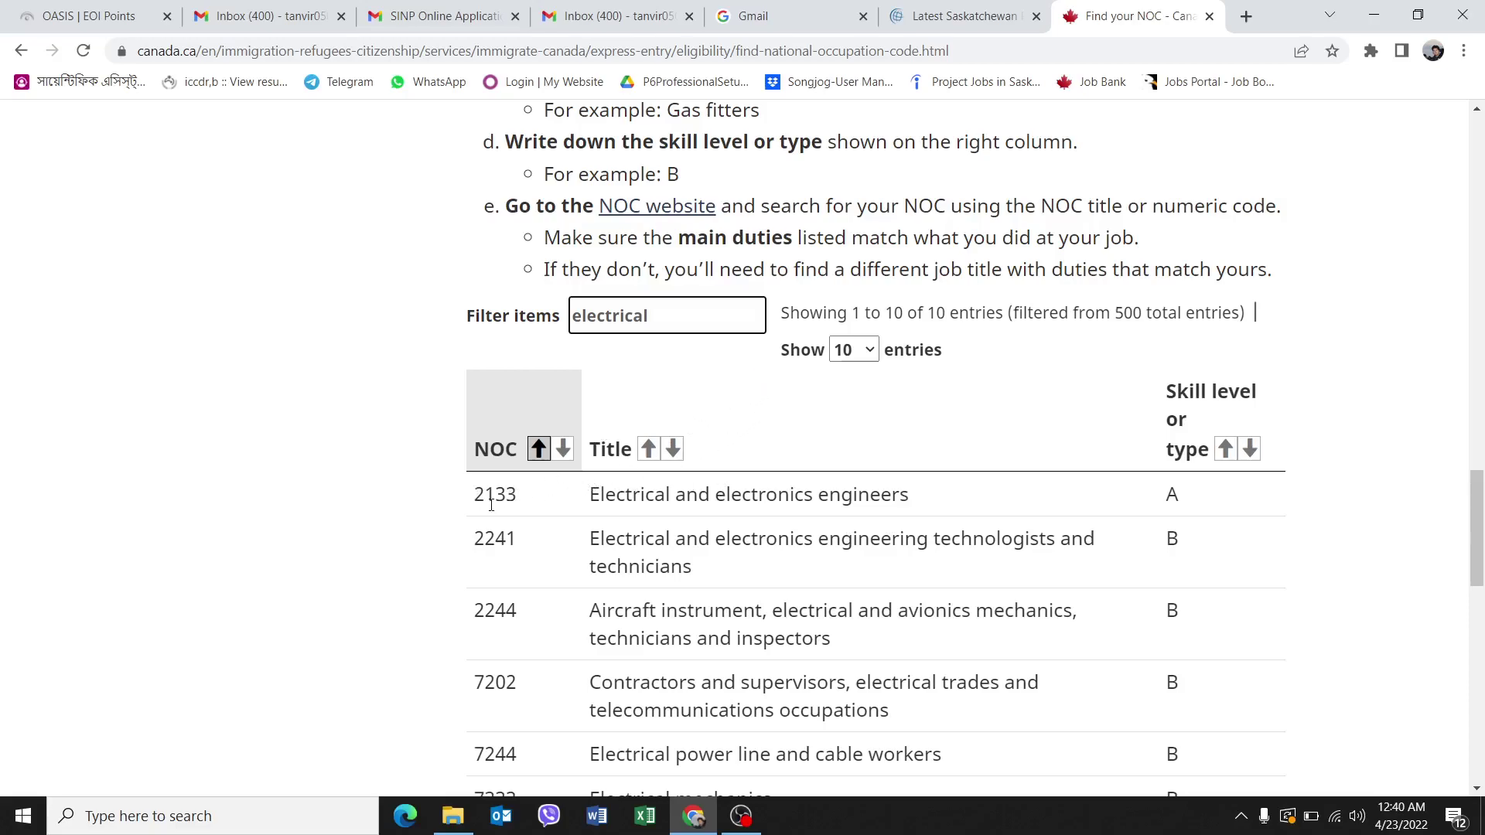
scroll(786, 417, "up", 3)
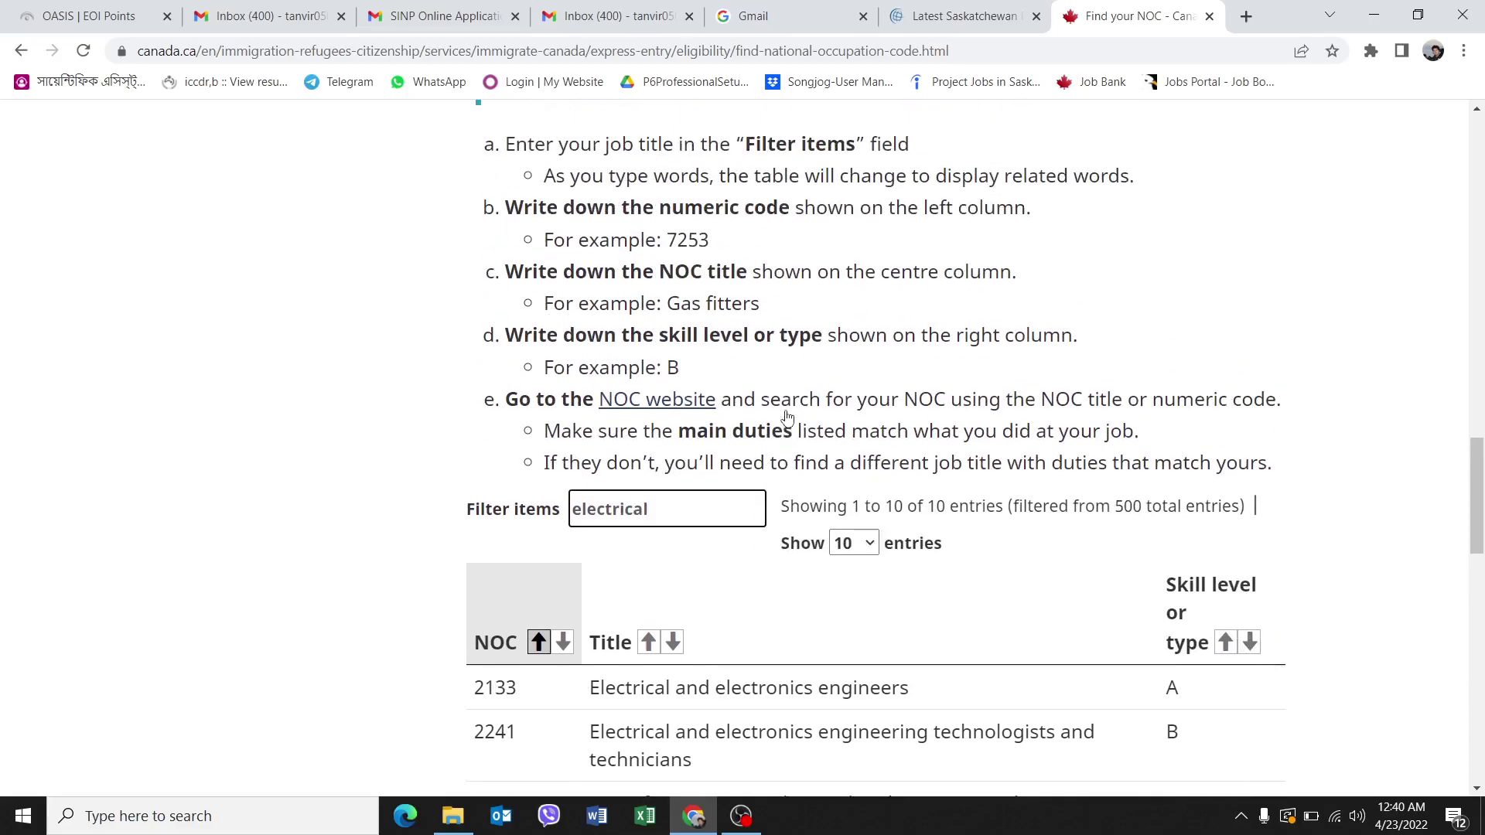
scroll(808, 477, "down", 6)
scroll(812, 464, "up", 5)
scroll(922, 607, "down", 6)
scroll(935, 580, "down", 3)
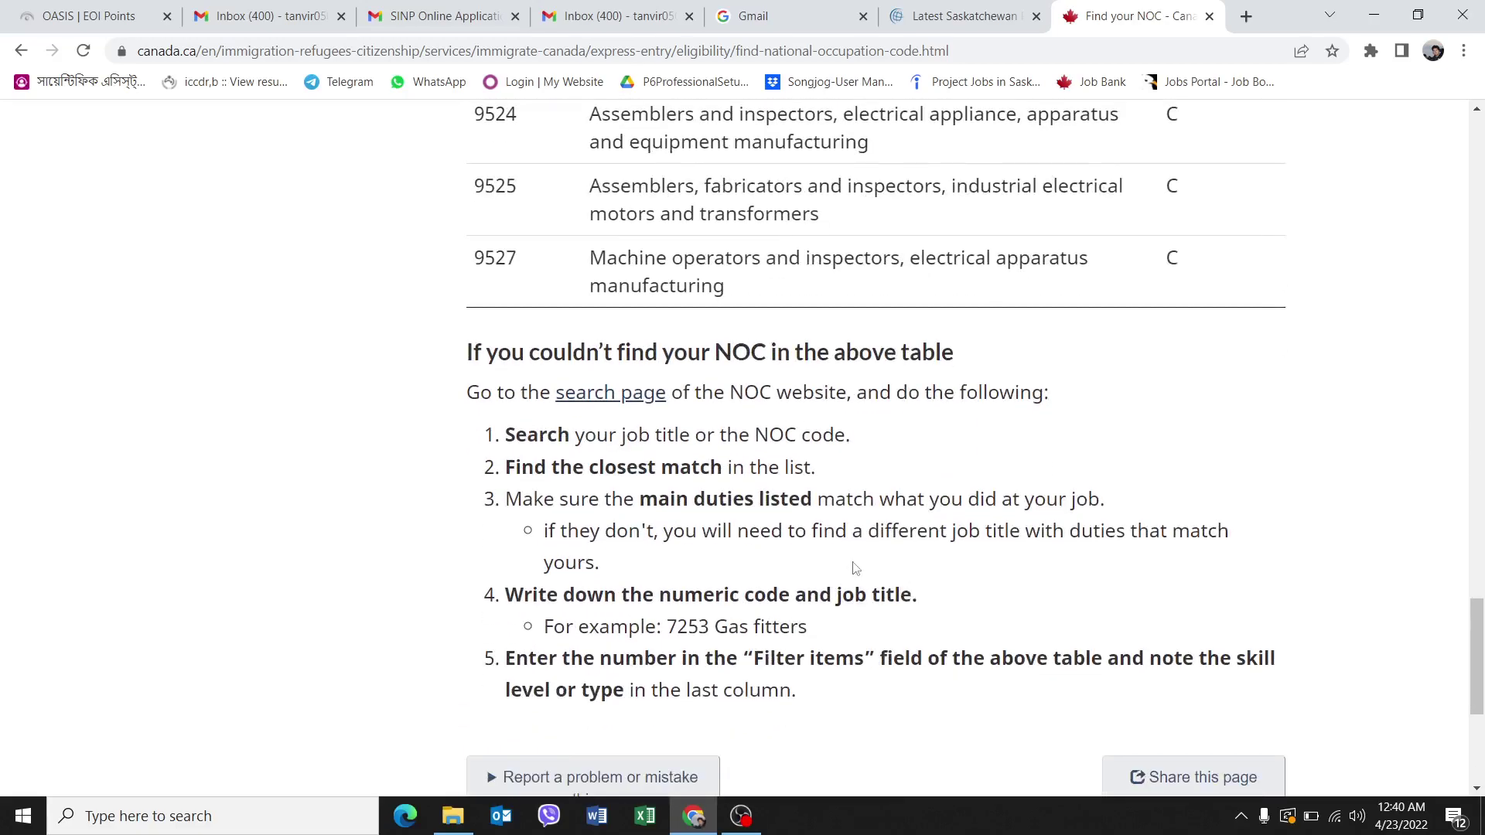
scroll(868, 572, "up", 6)
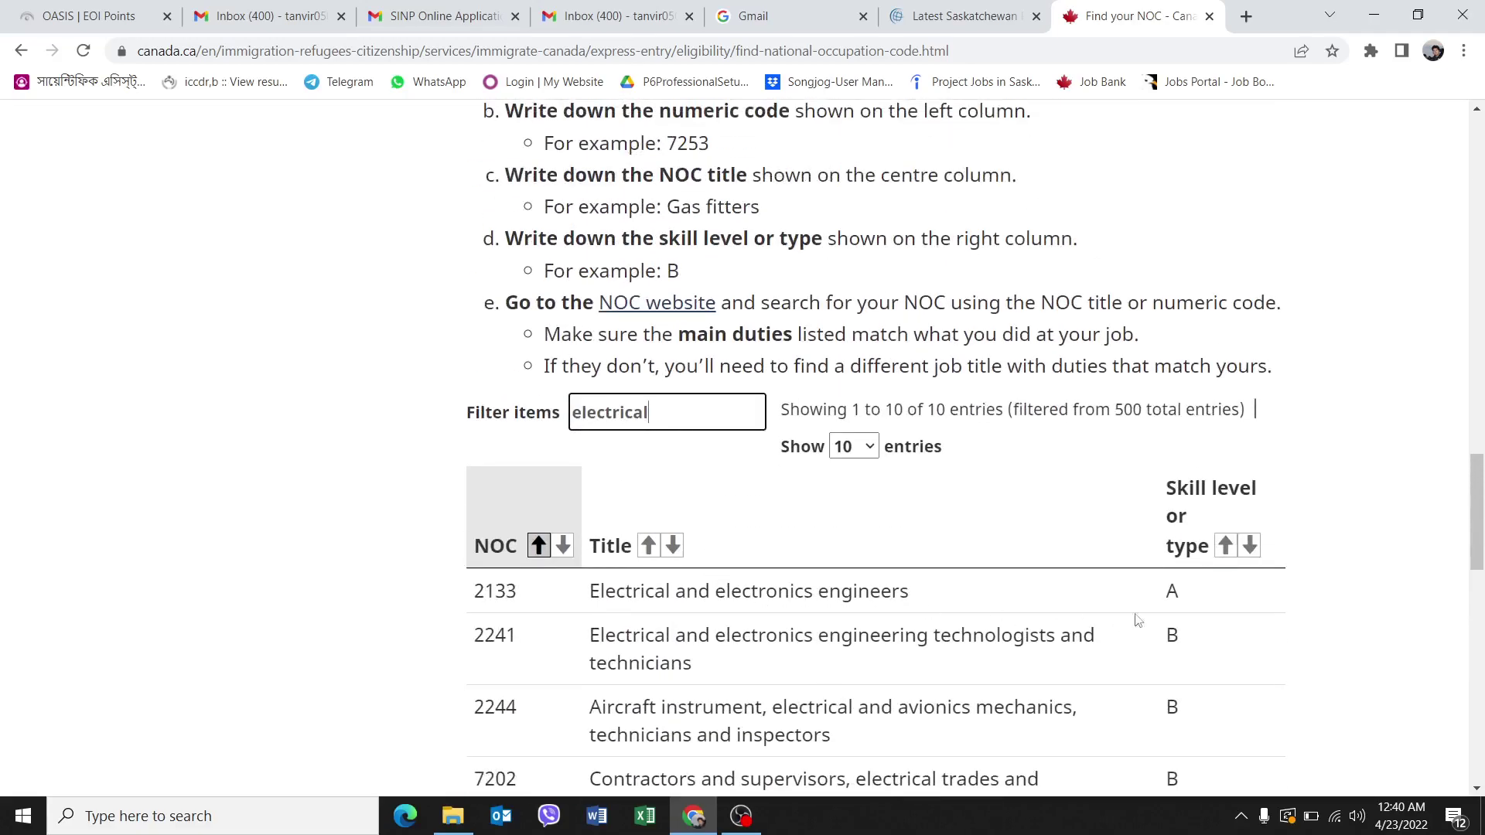
Paste 'Electrical and electronics engineers' into the filter, narrowing the table to the 2133 entry.
left_click(489, 592)
left_click_drag(590, 592, 916, 596)
key("ctrl+c")
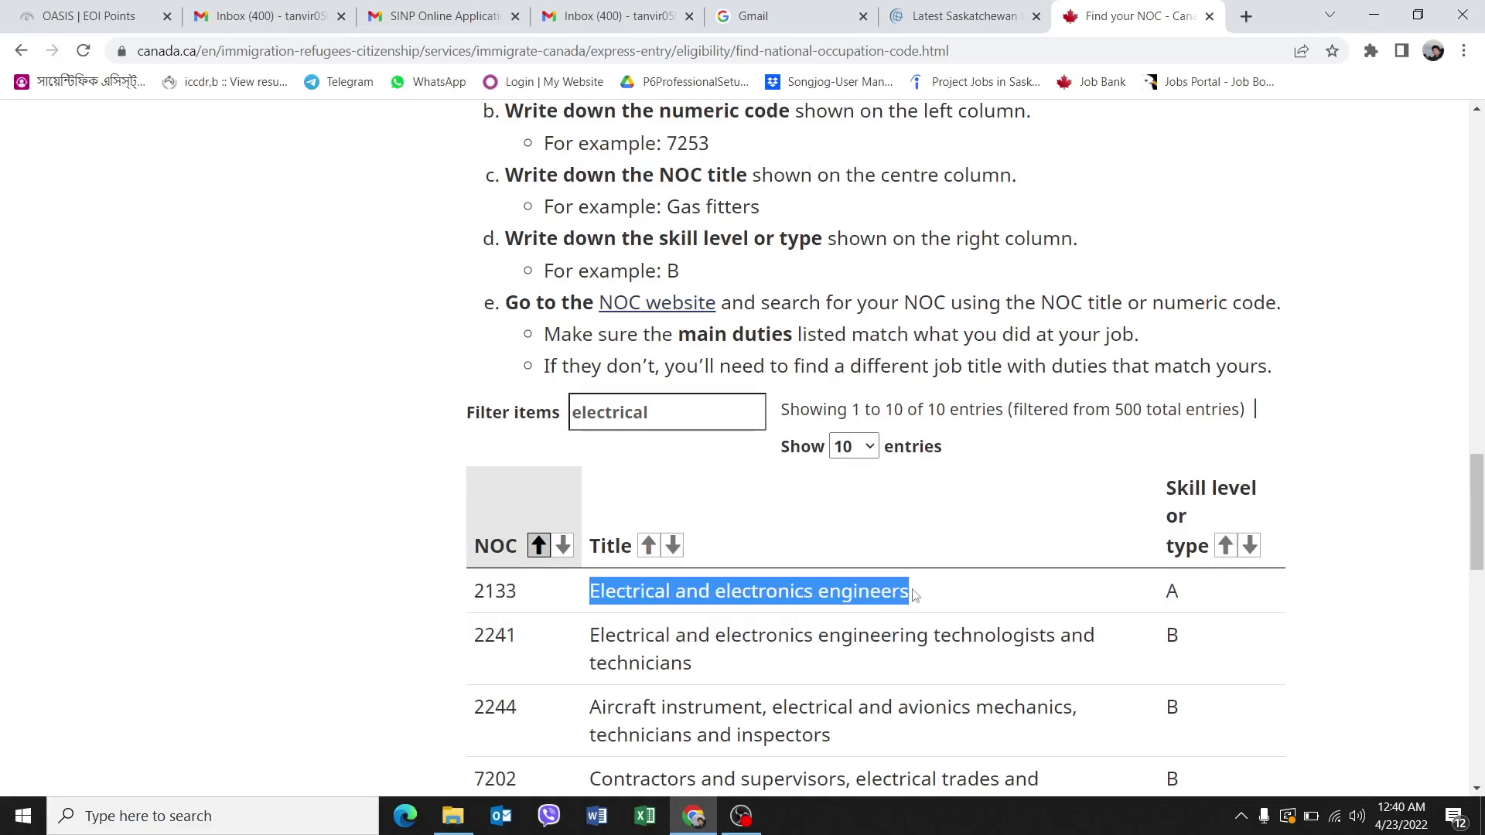
left_click_drag(657, 414, 480, 420)
key("ctrl+v")
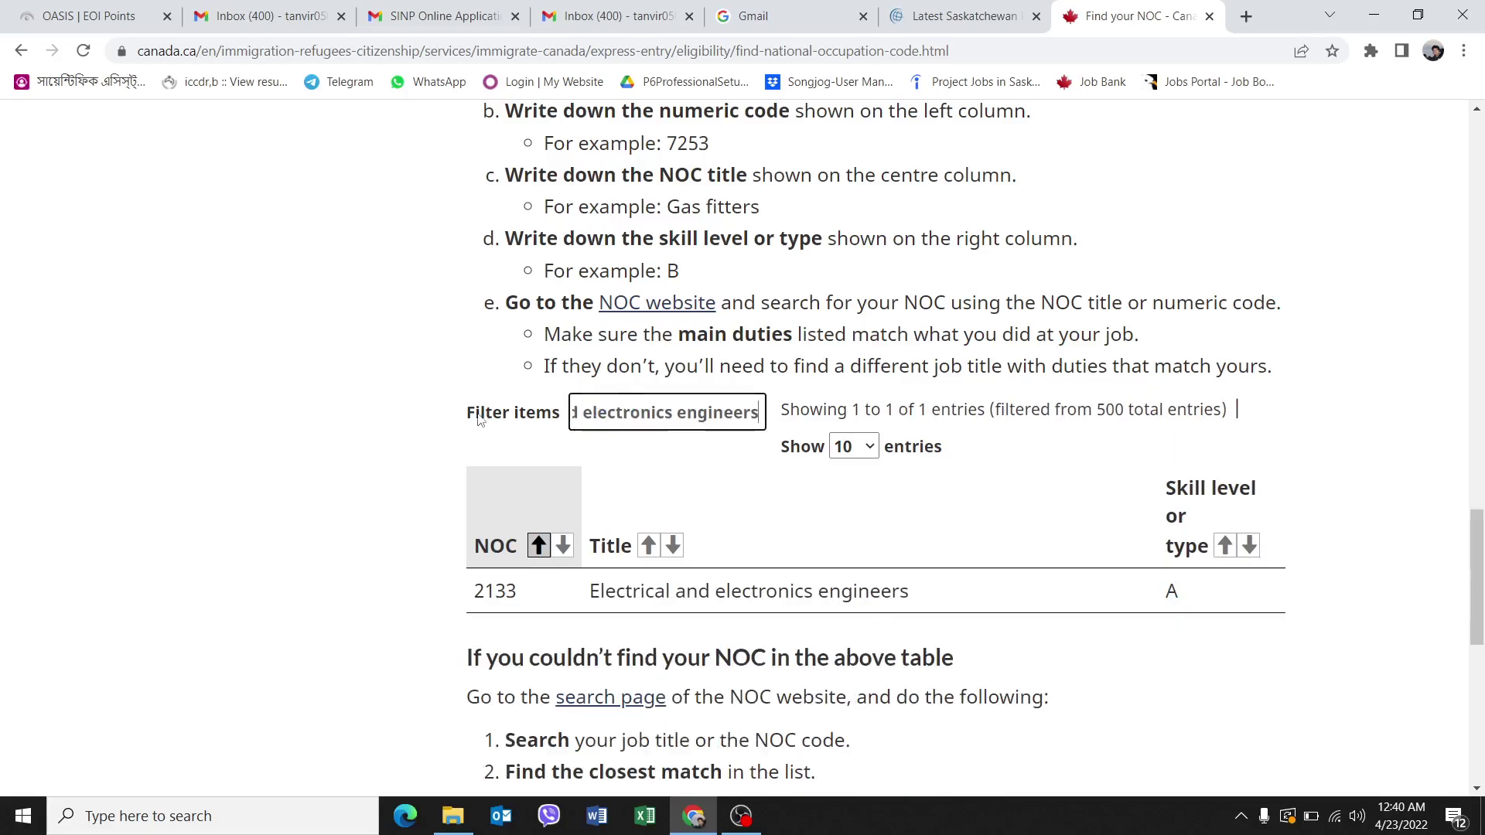
double_click(730, 588)
left_click_drag(478, 591, 962, 617)
Reselect the 2133 Electrical and electronics engineers row, skill level A, in the filtered table.
scroll(962, 617, "down", 8)
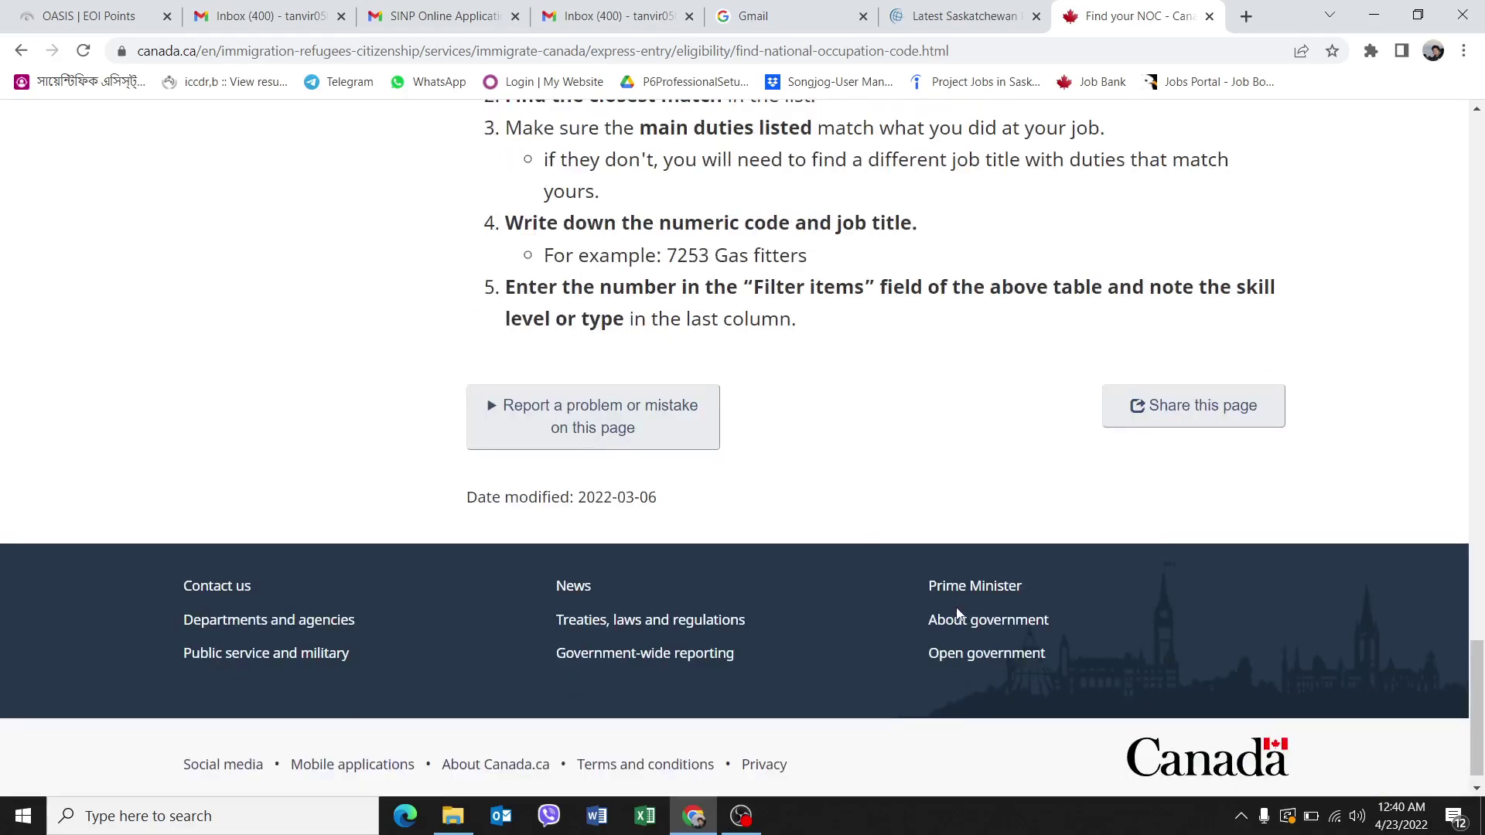
scroll(953, 607, "up", 15)
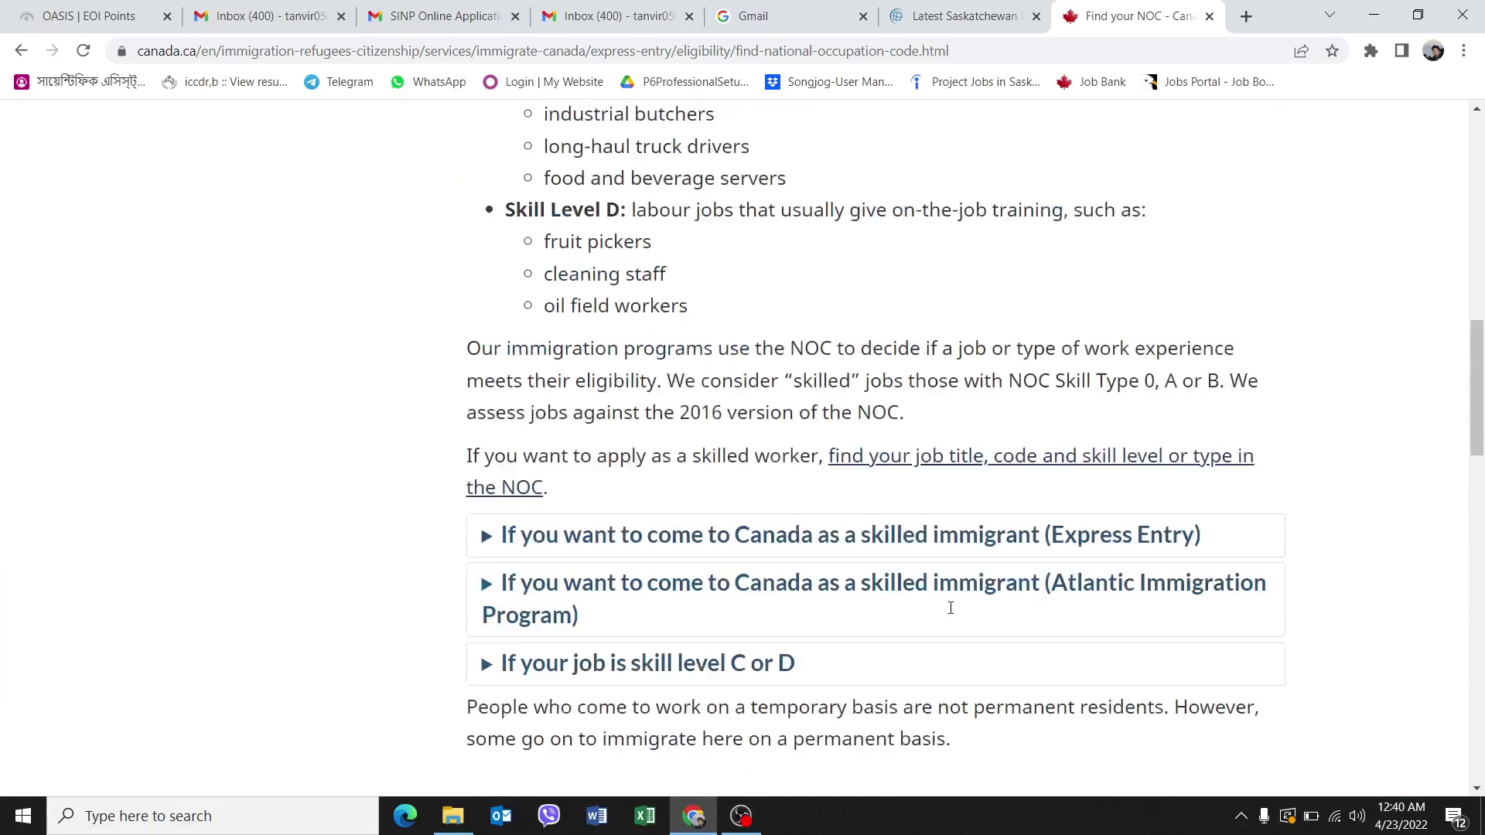
scroll(950, 608, "up", 4)
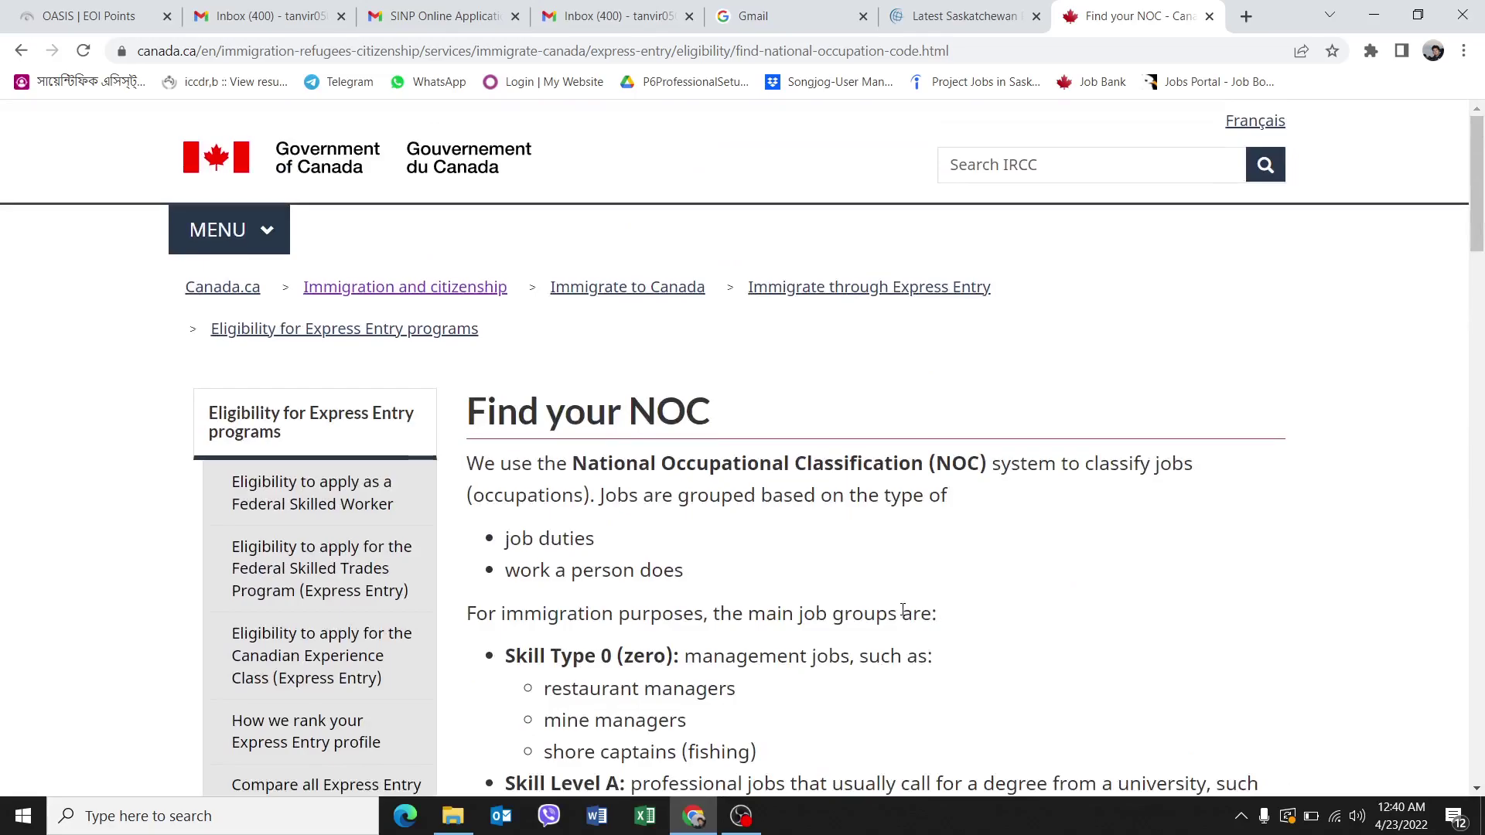
scroll(900, 615, "down", 15)
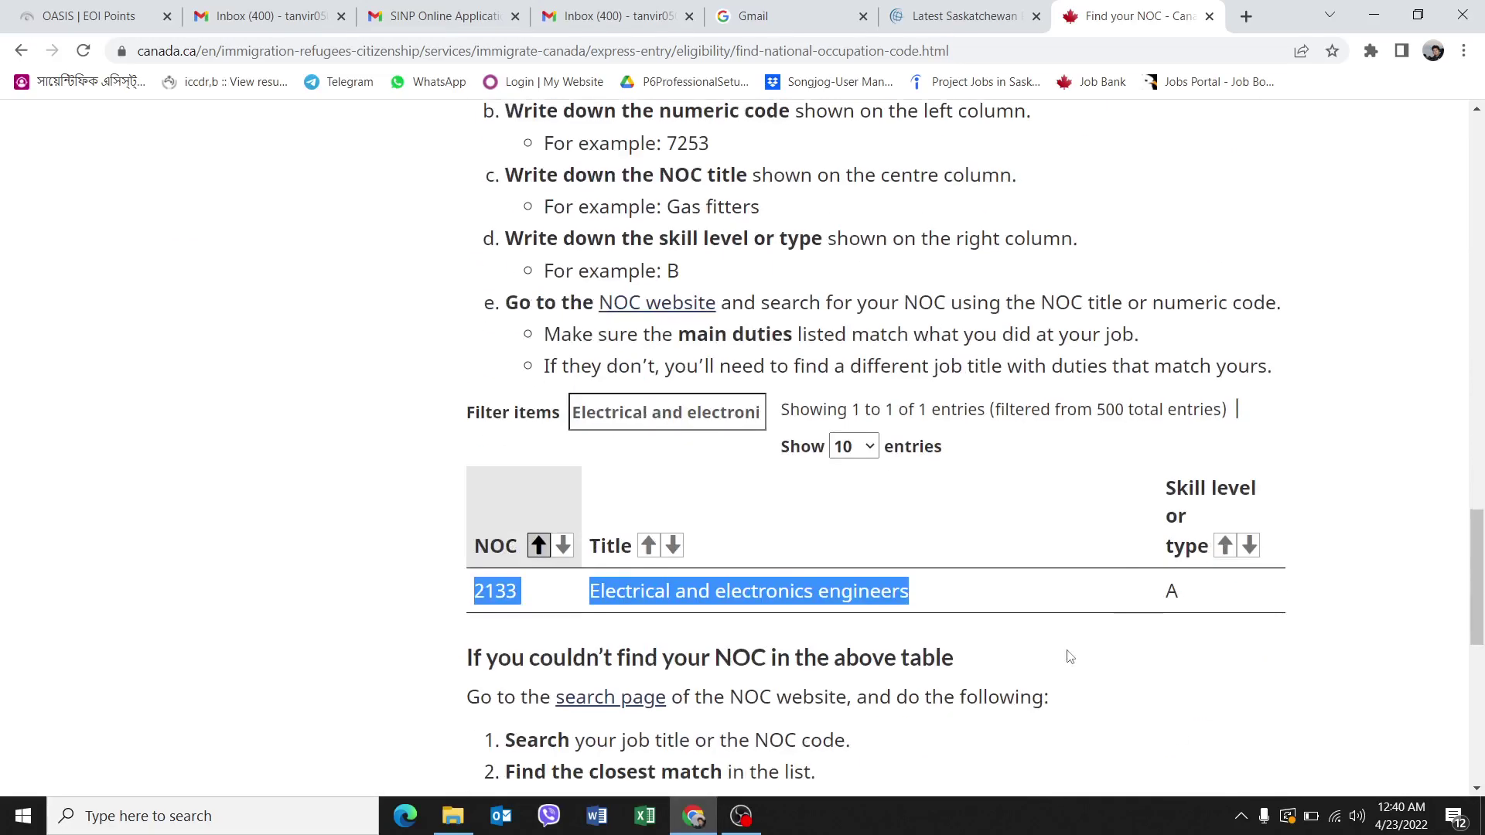
left_click(618, 594)
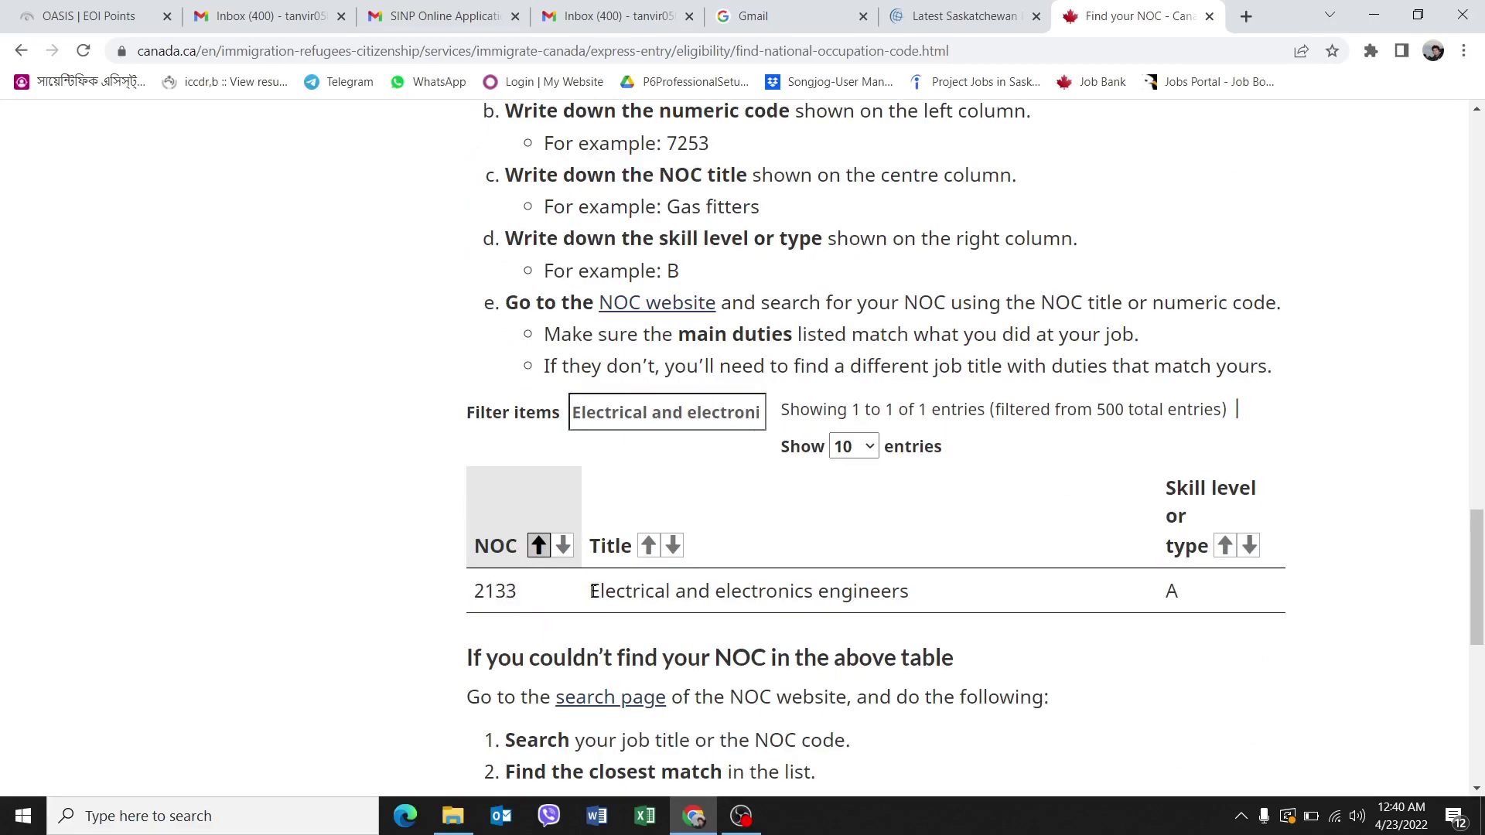
left_click_drag(592, 592, 933, 597)
scroll(887, 545, "up", 8)
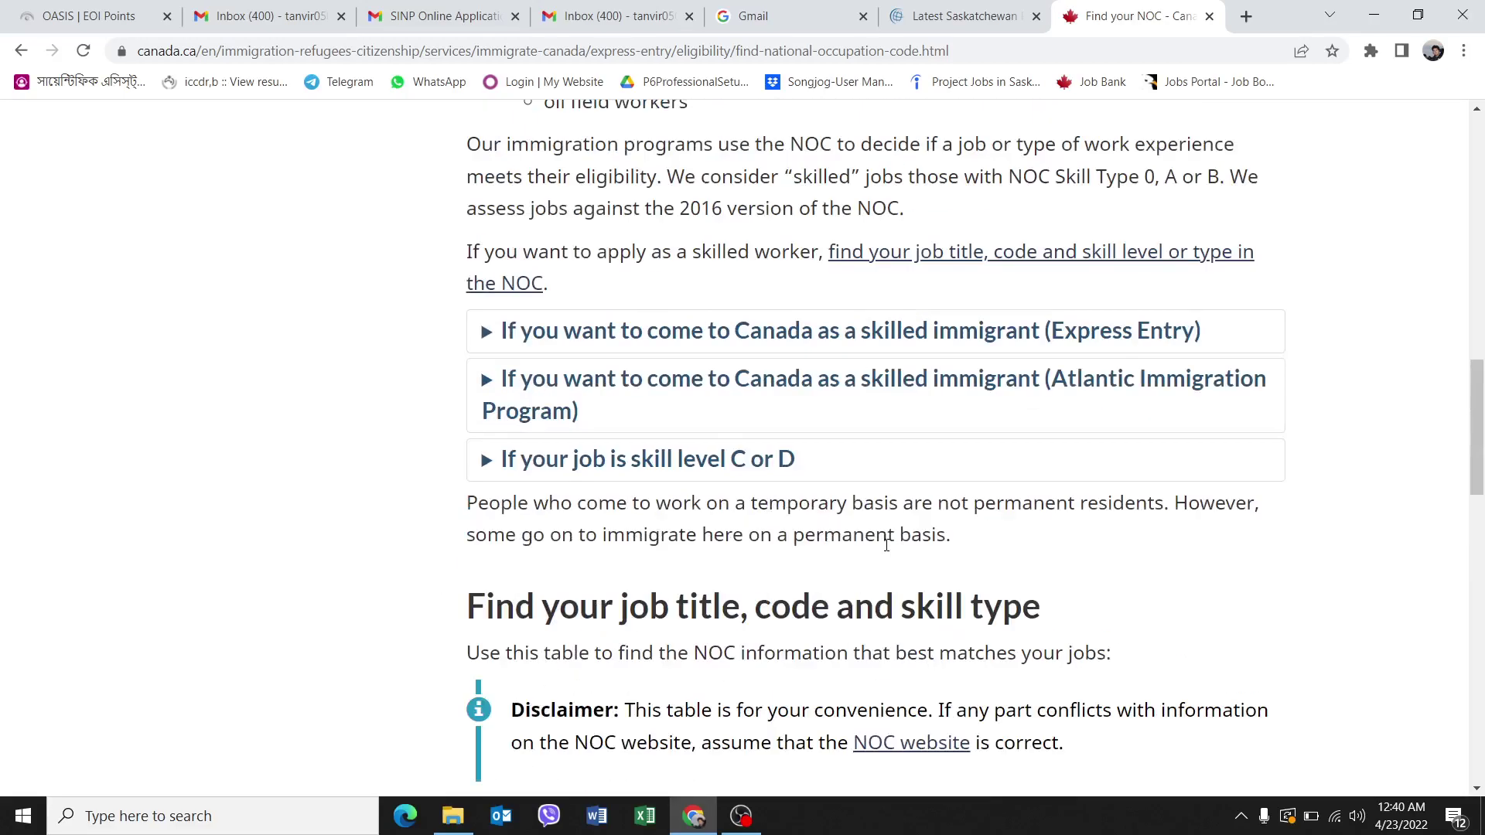
scroll(959, 557, "down", 10)
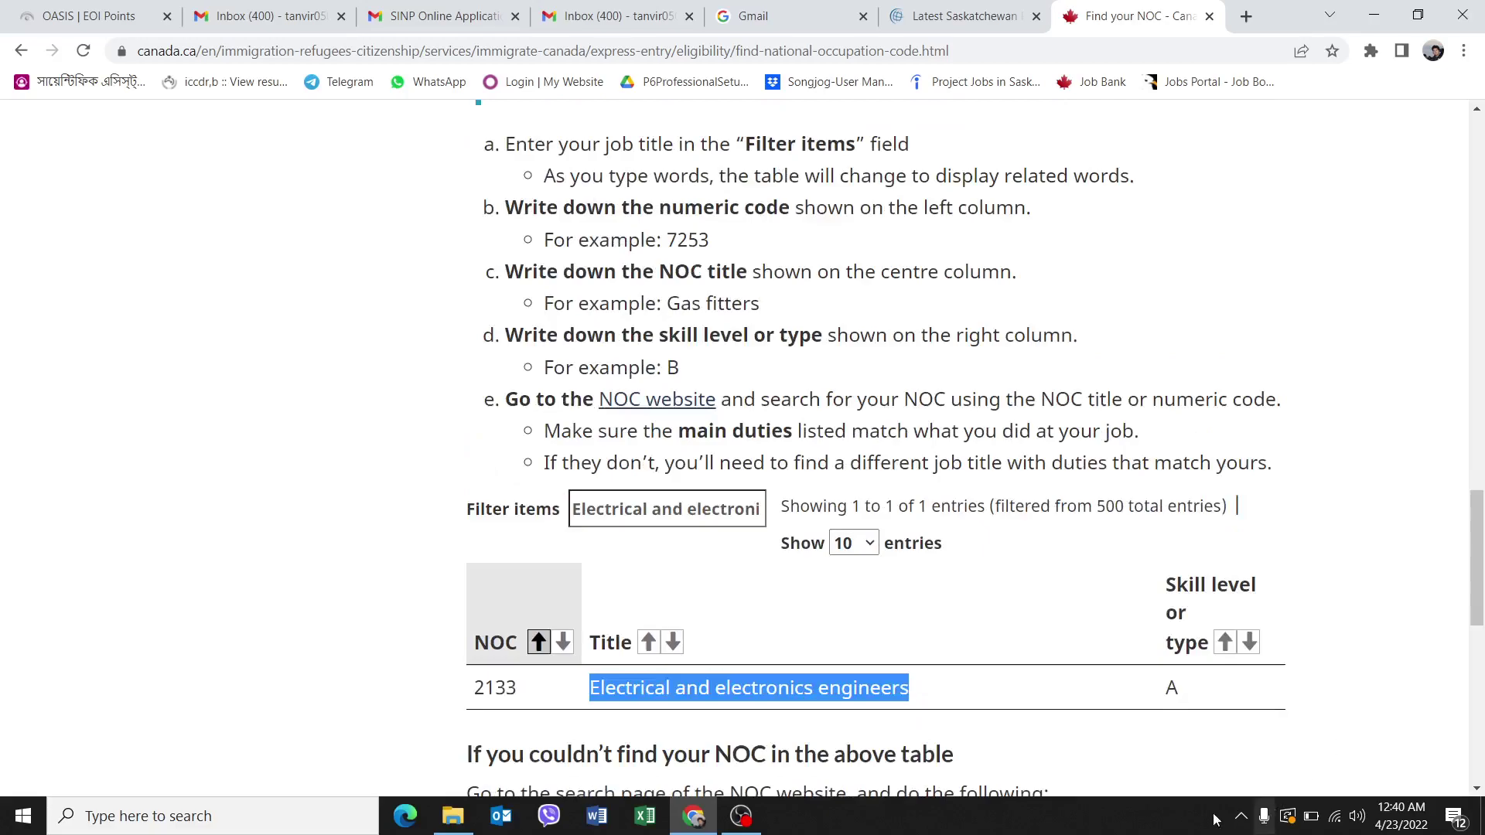
left_click(741, 816)
left_click(1471, 670)
left_click(1470, 670)
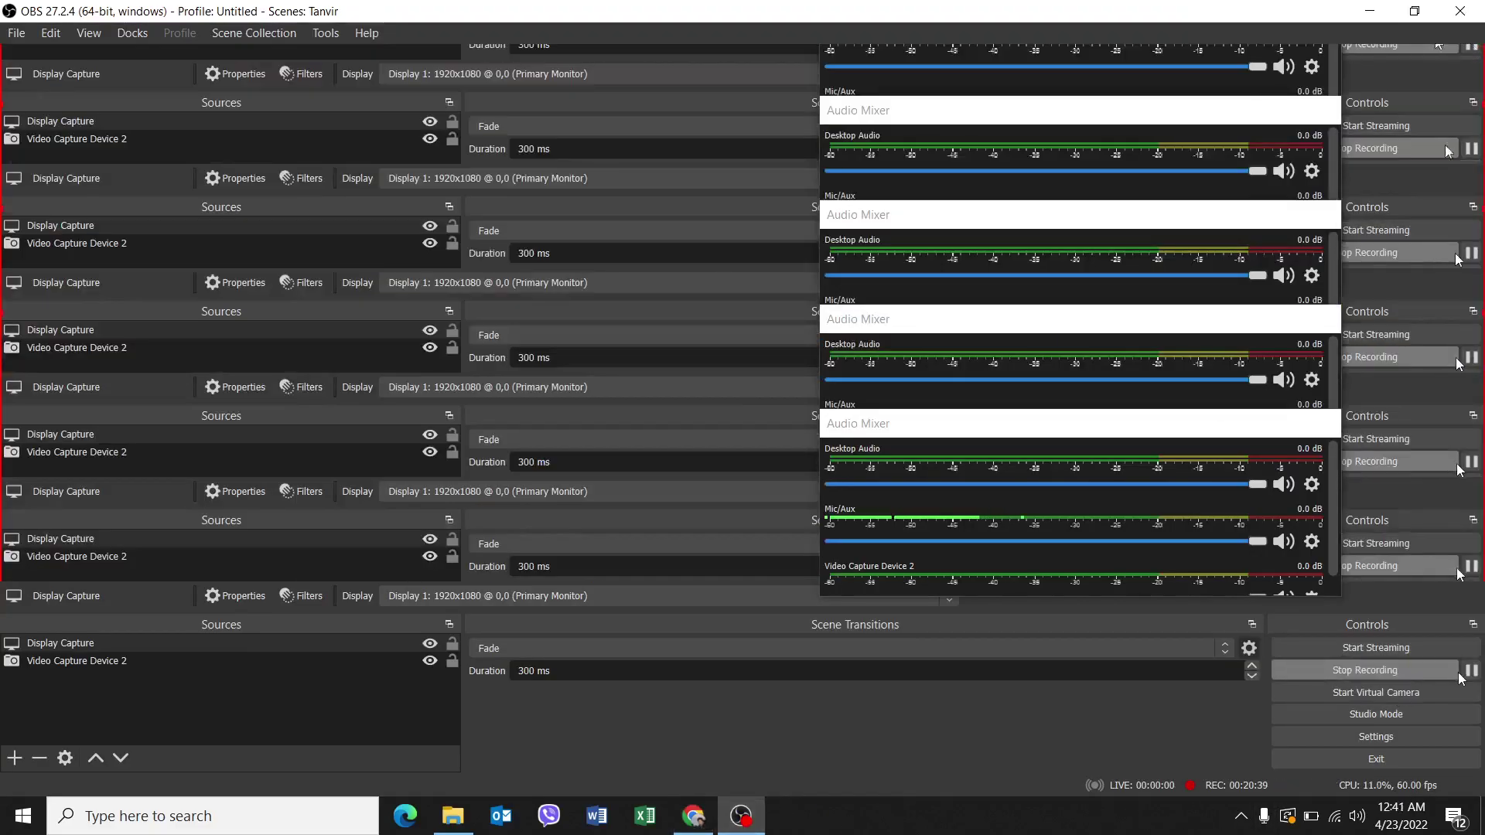
Return to noc.esdc.gc.ca and switch to searching by NOC code under NOC 2016 Version 1.3.
left_click(693, 816)
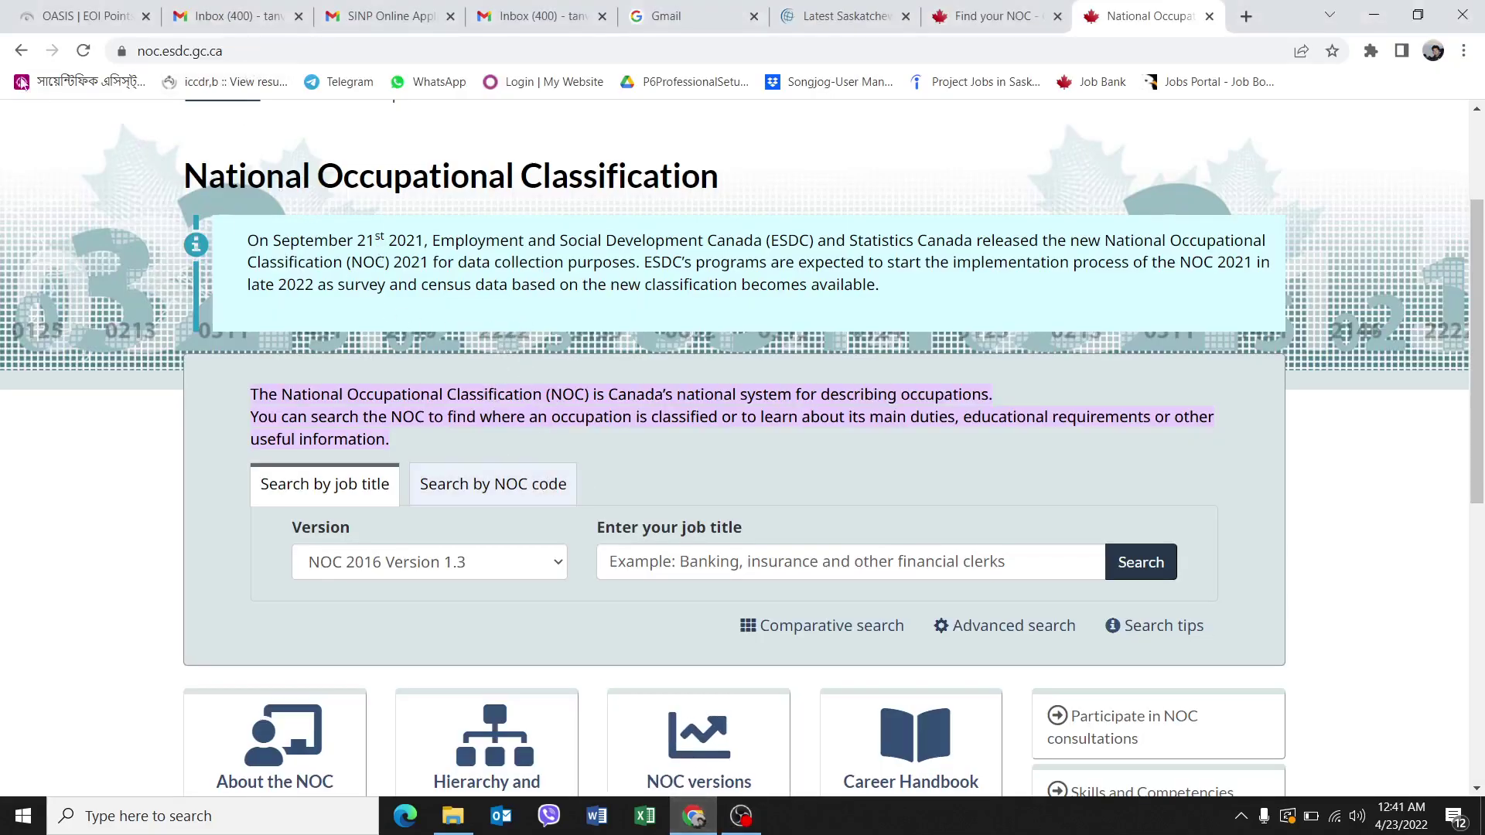
left_click(21, 52)
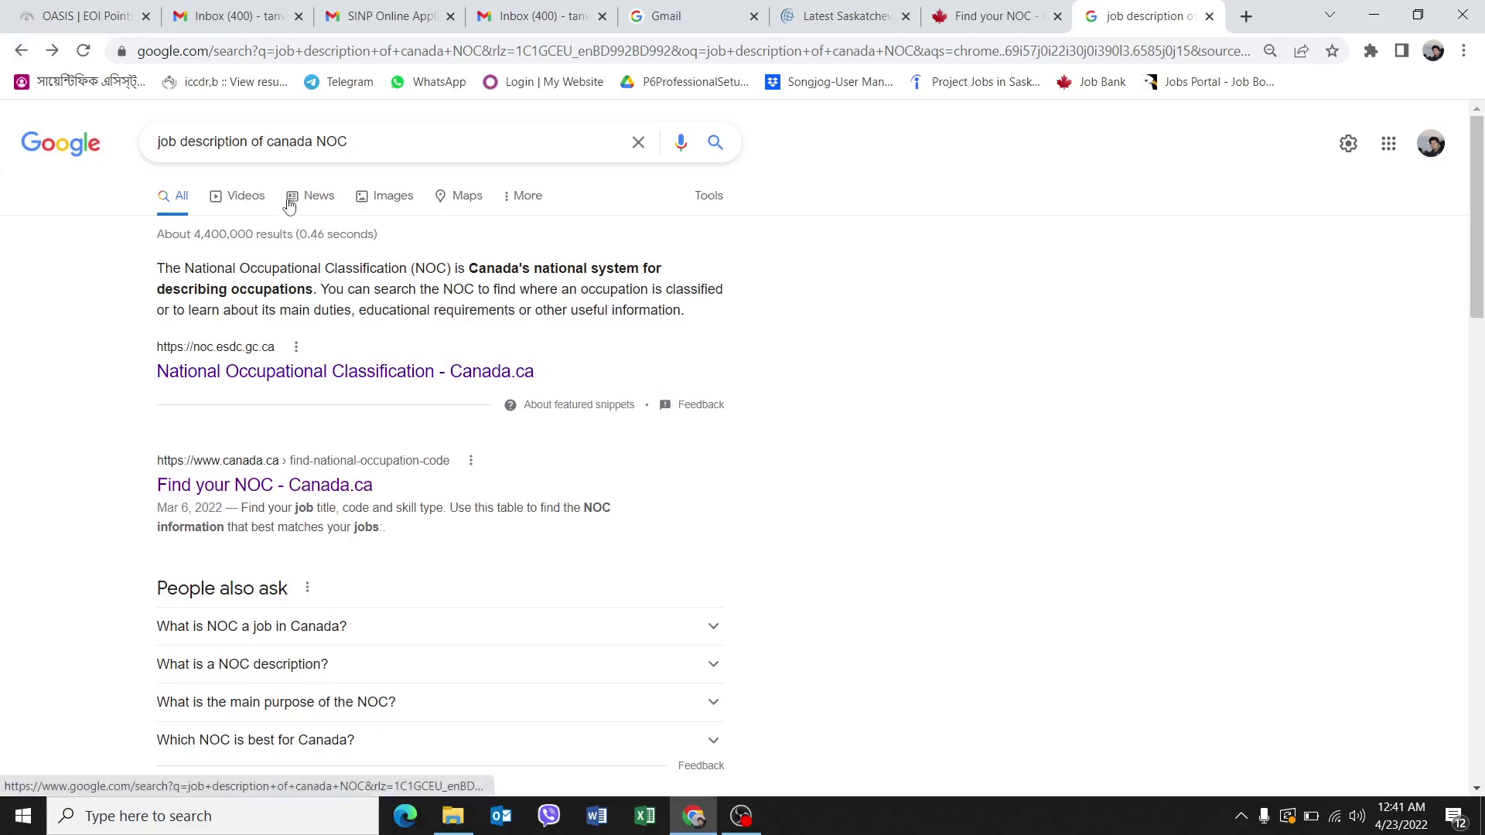
left_click(52, 51)
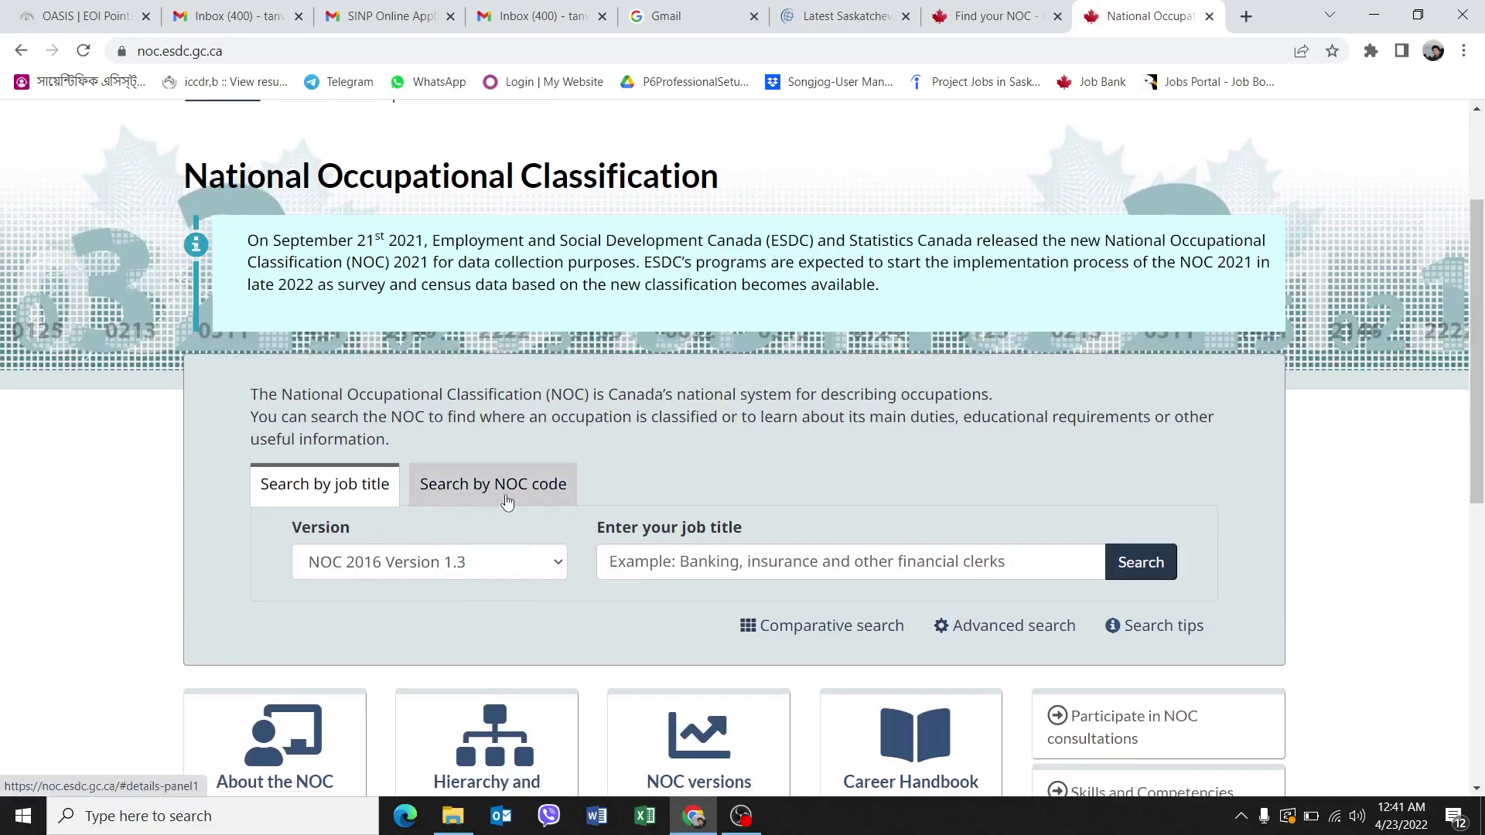
left_click(507, 496)
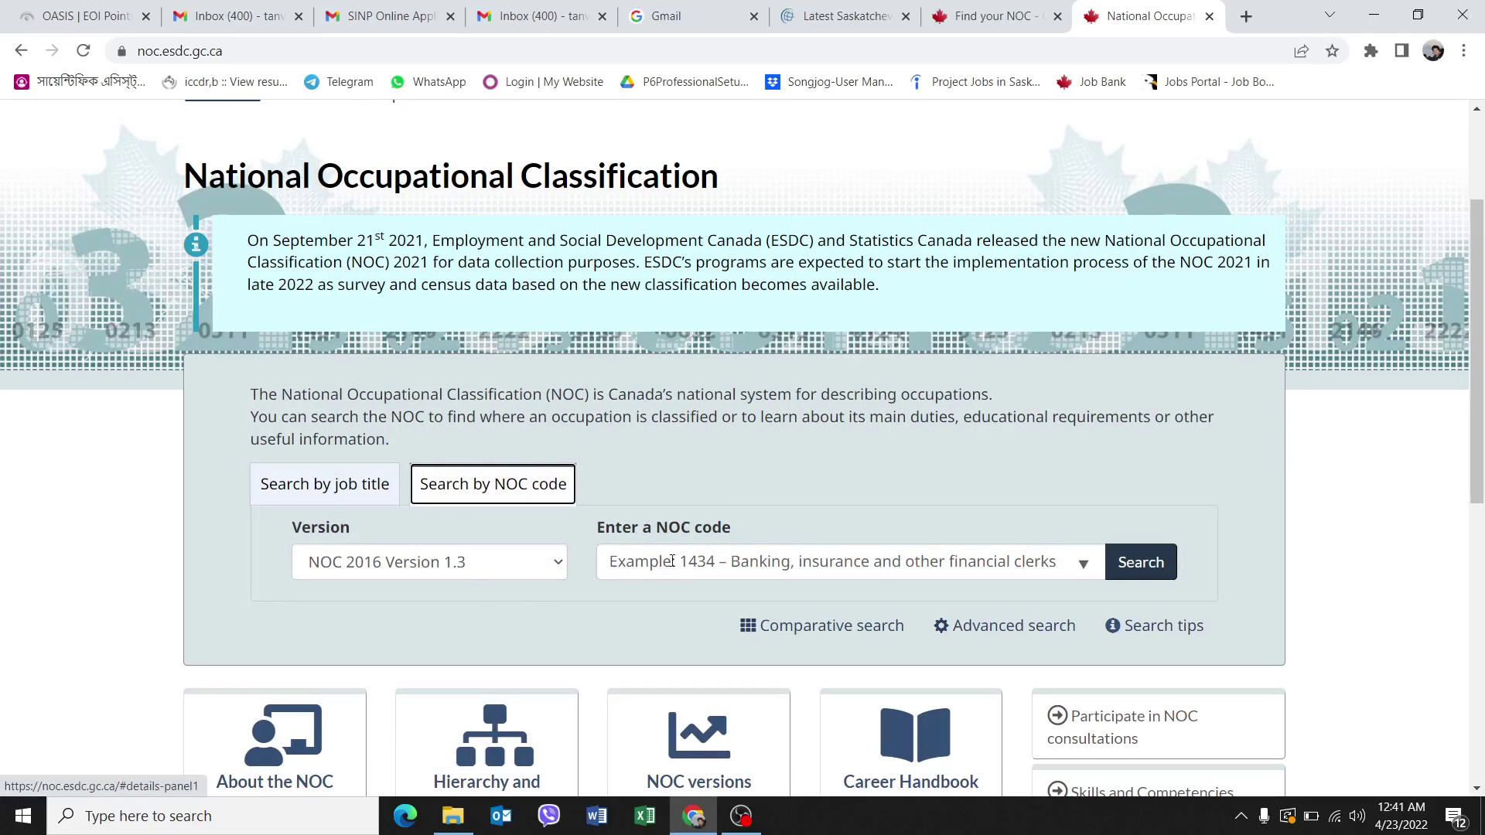
Search NOC code 2213, which is not found, and check the Find your NOC table.
left_click(675, 560)
type("2213")
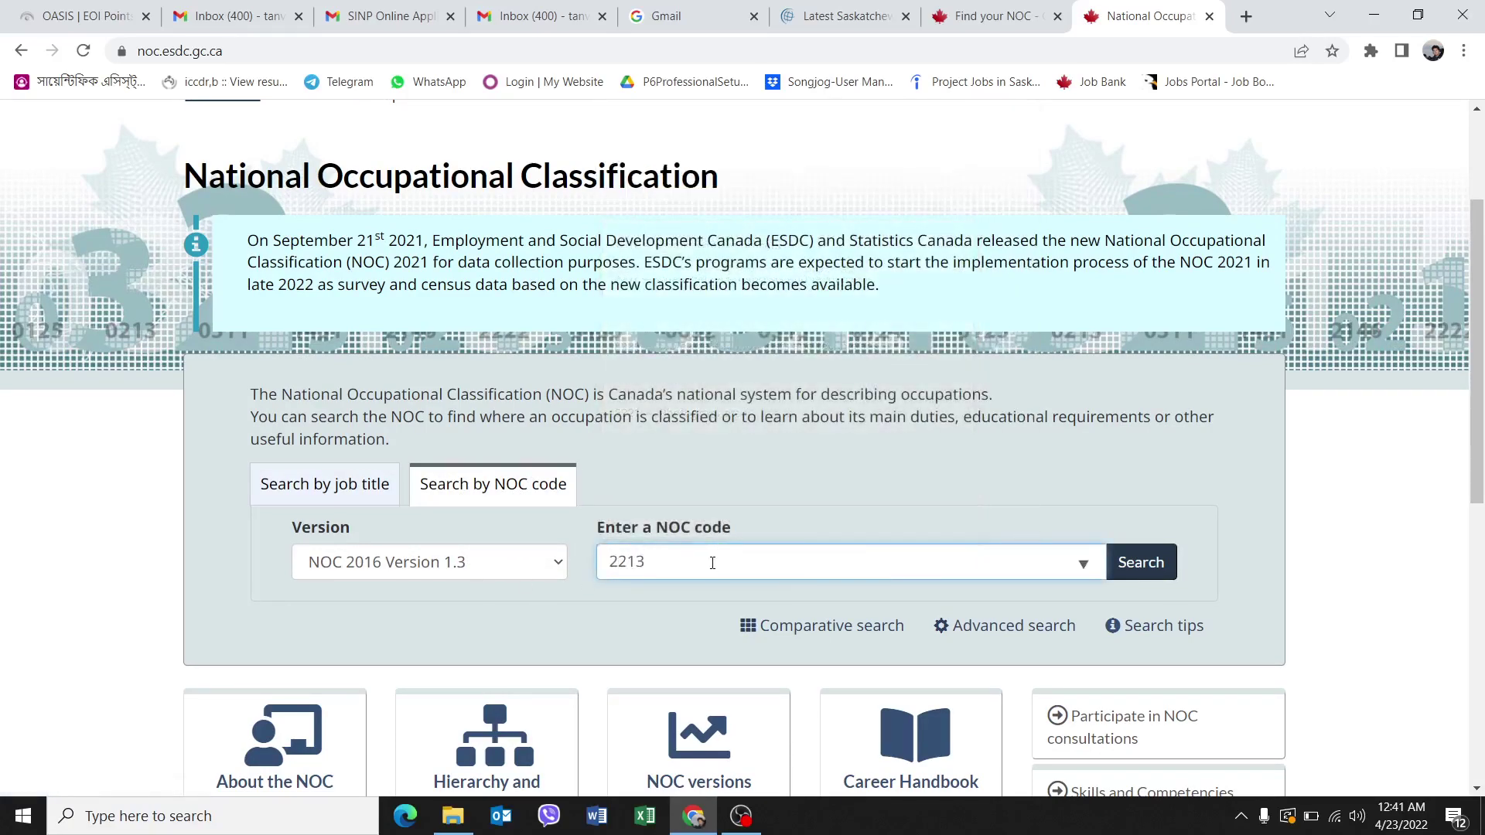
left_click(1175, 572)
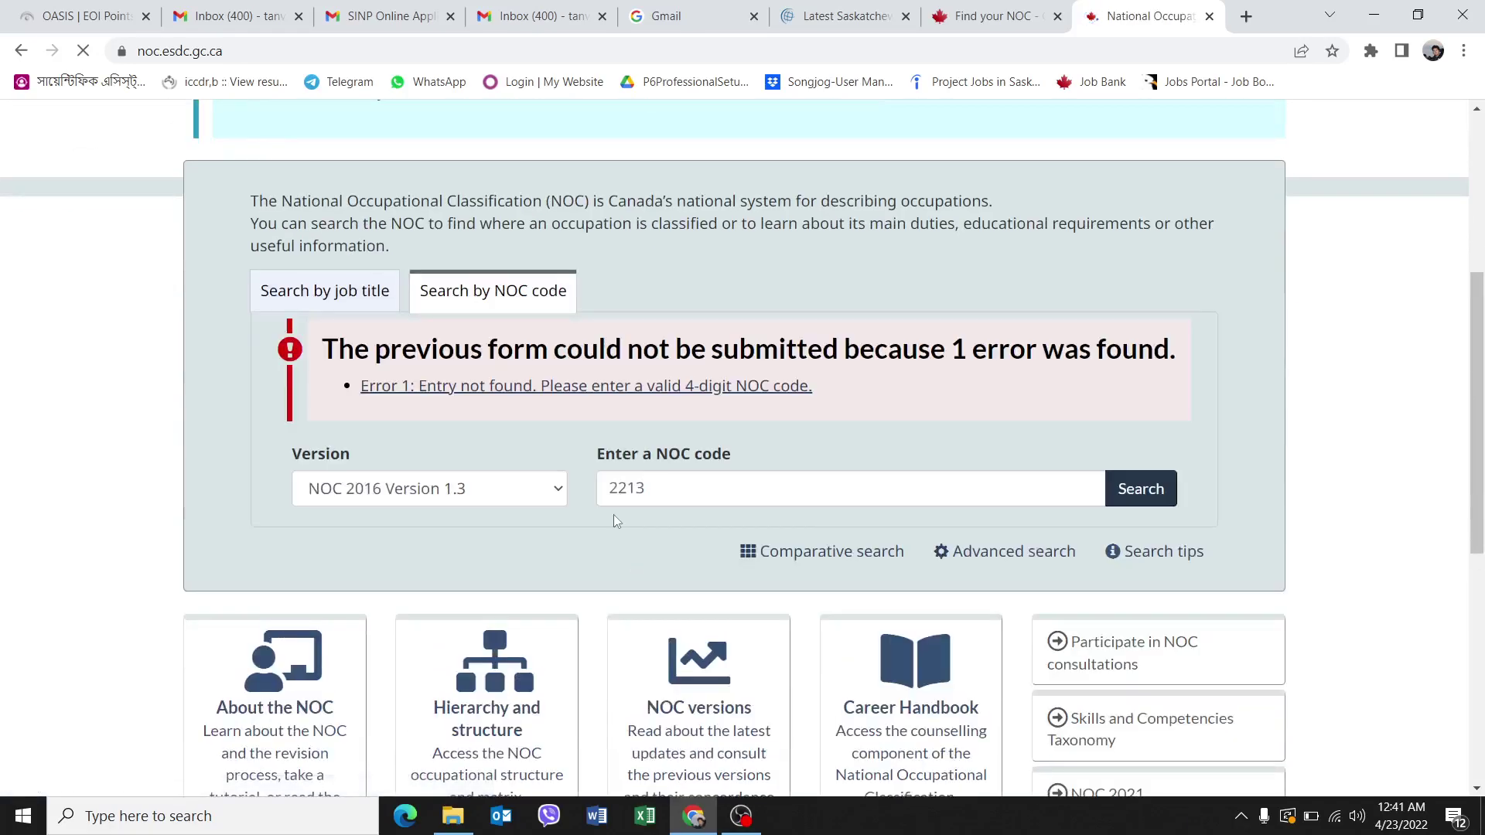
left_click(996, 16)
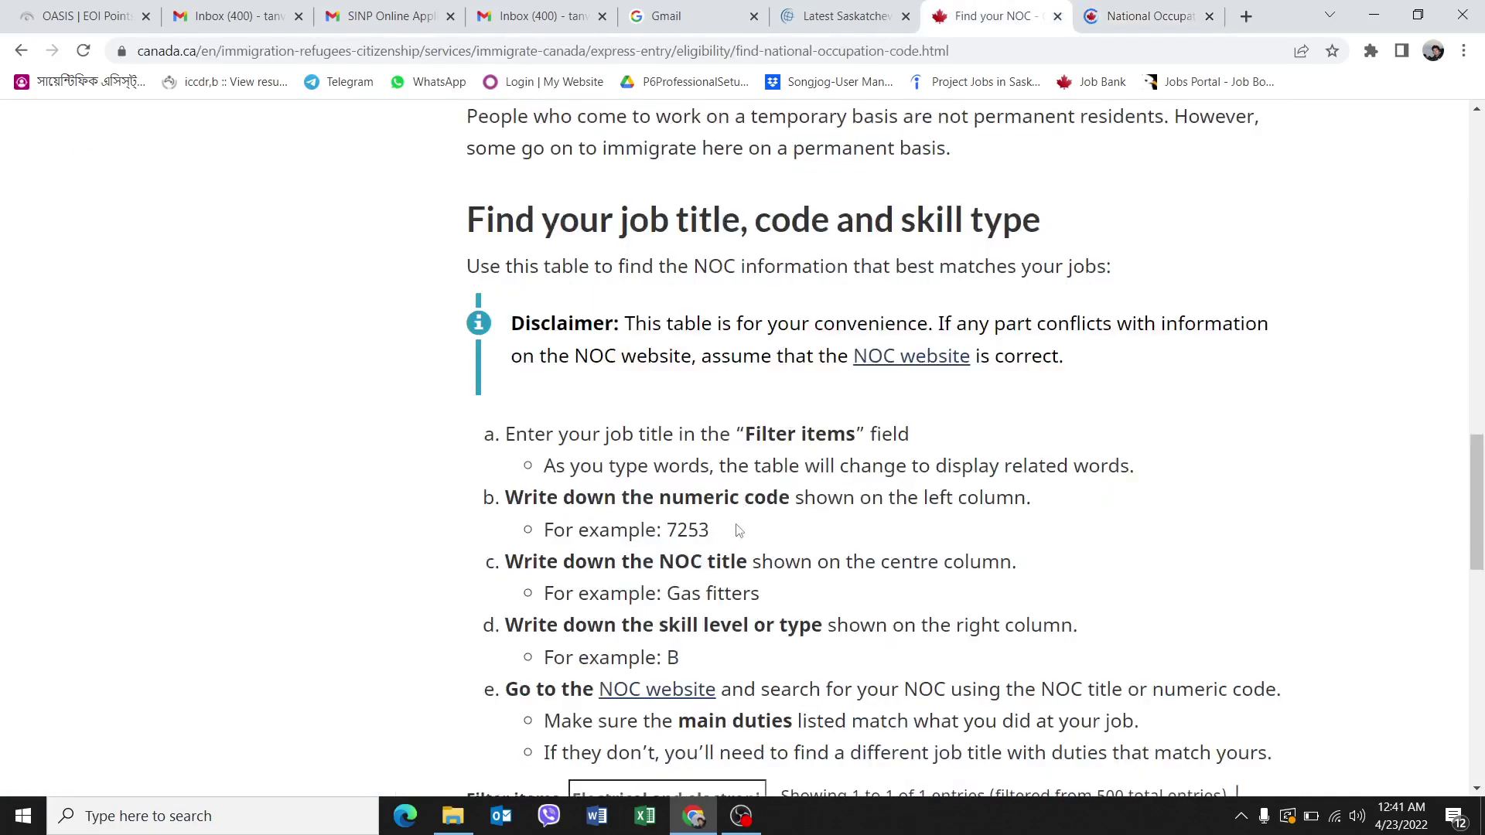
scroll(822, 548, "down", 5)
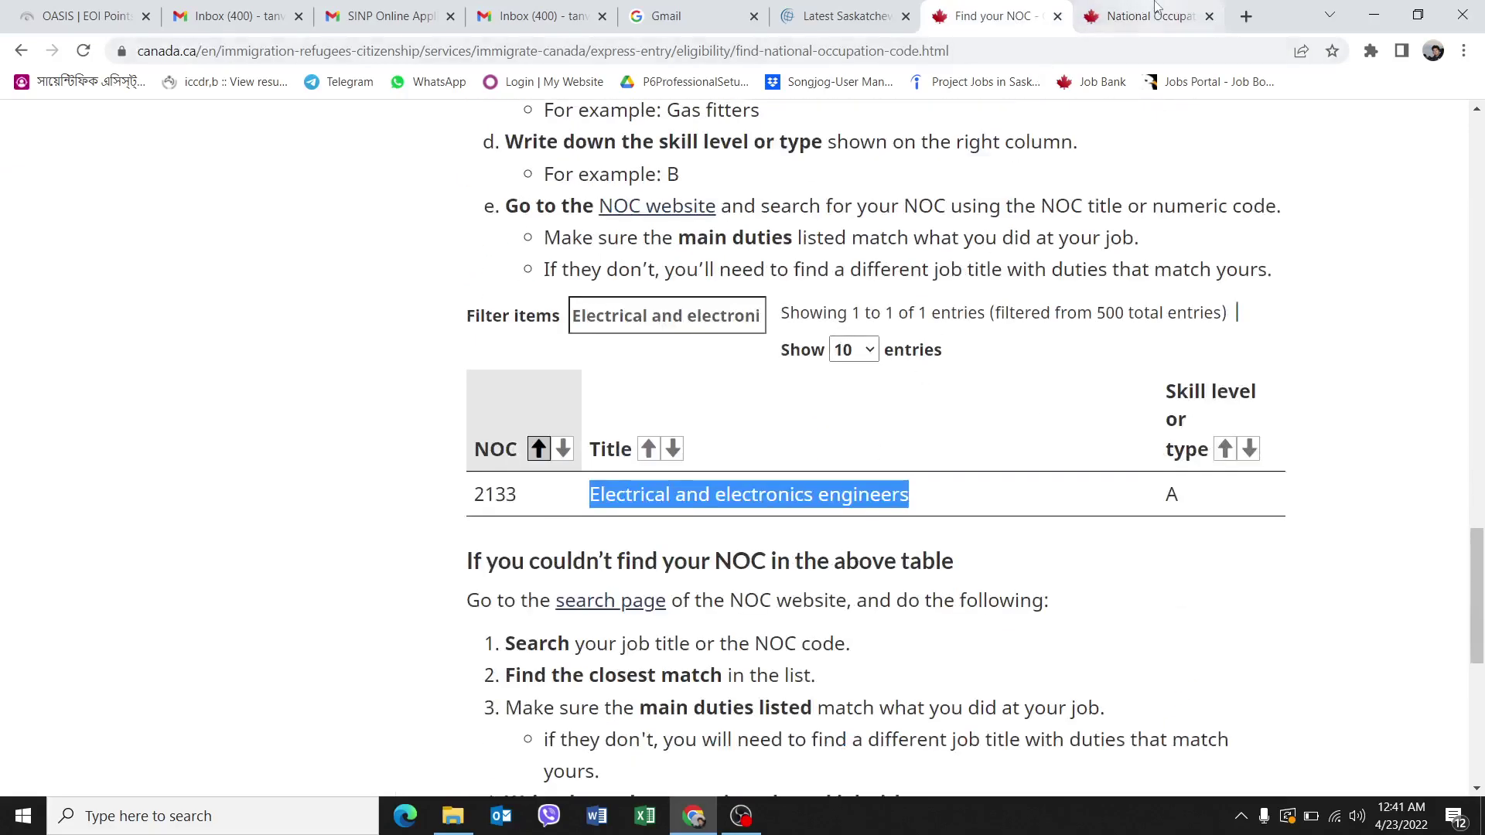
left_click(1151, 16)
Correct the code to 2133, search again, and open the NOC 2133 profile.
double_click(650, 503)
type("2133")
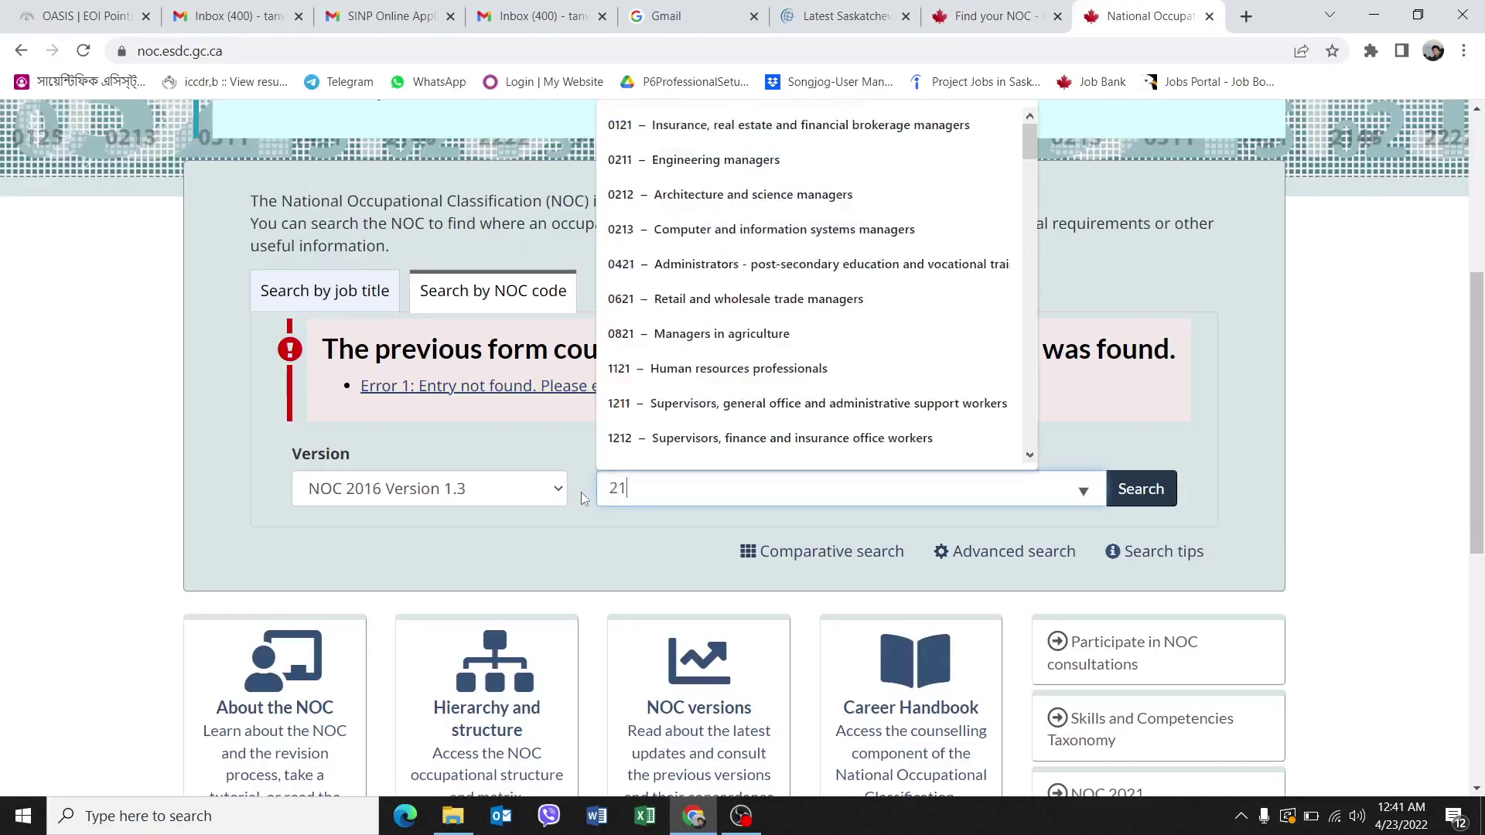
left_click(1133, 490)
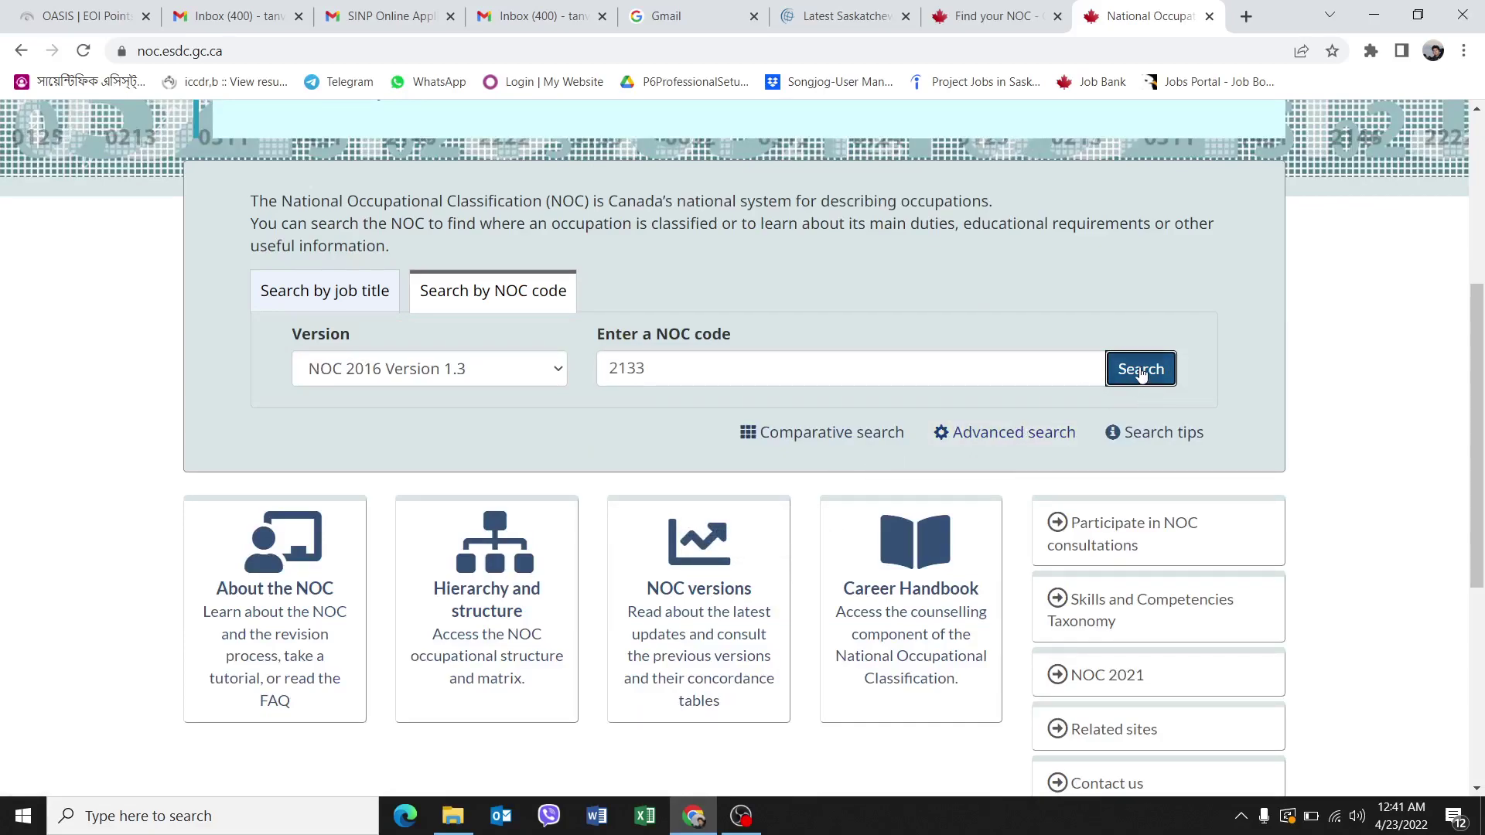
left_click(1143, 373)
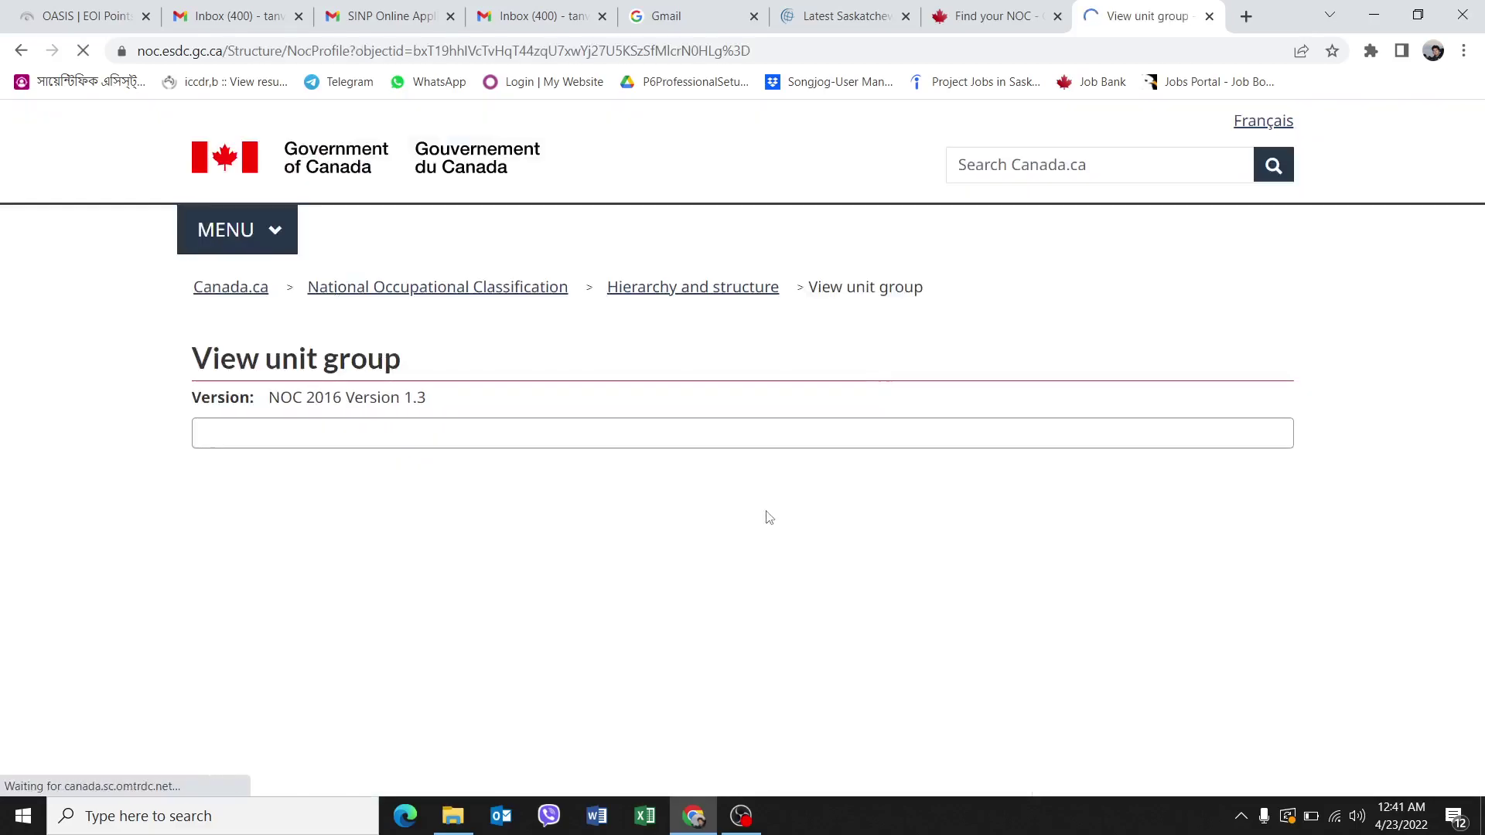
scroll(739, 476, "down", 6)
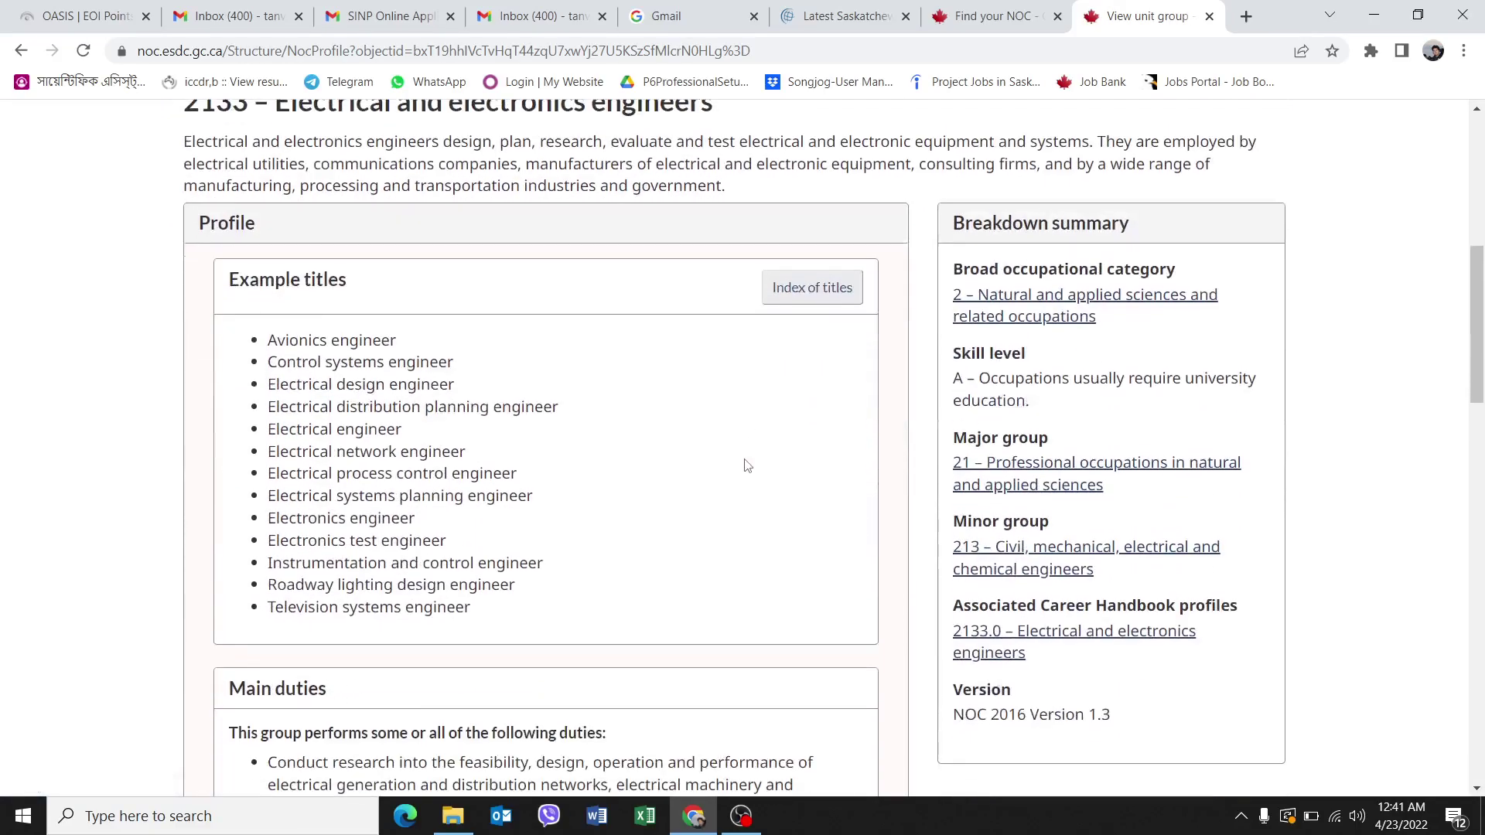
scroll(696, 462, "up", 1)
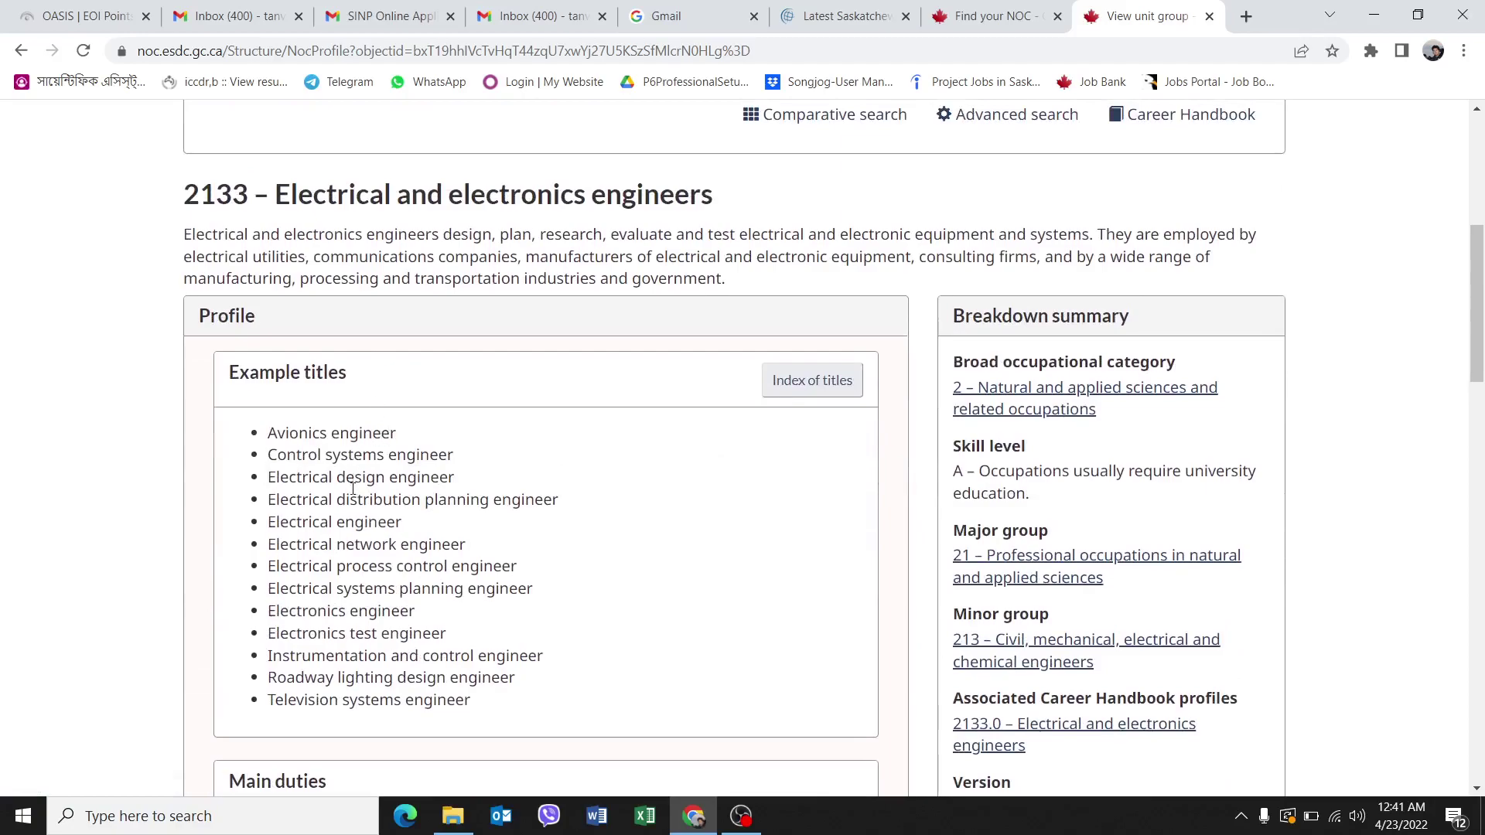
scroll(353, 480, "down", 2)
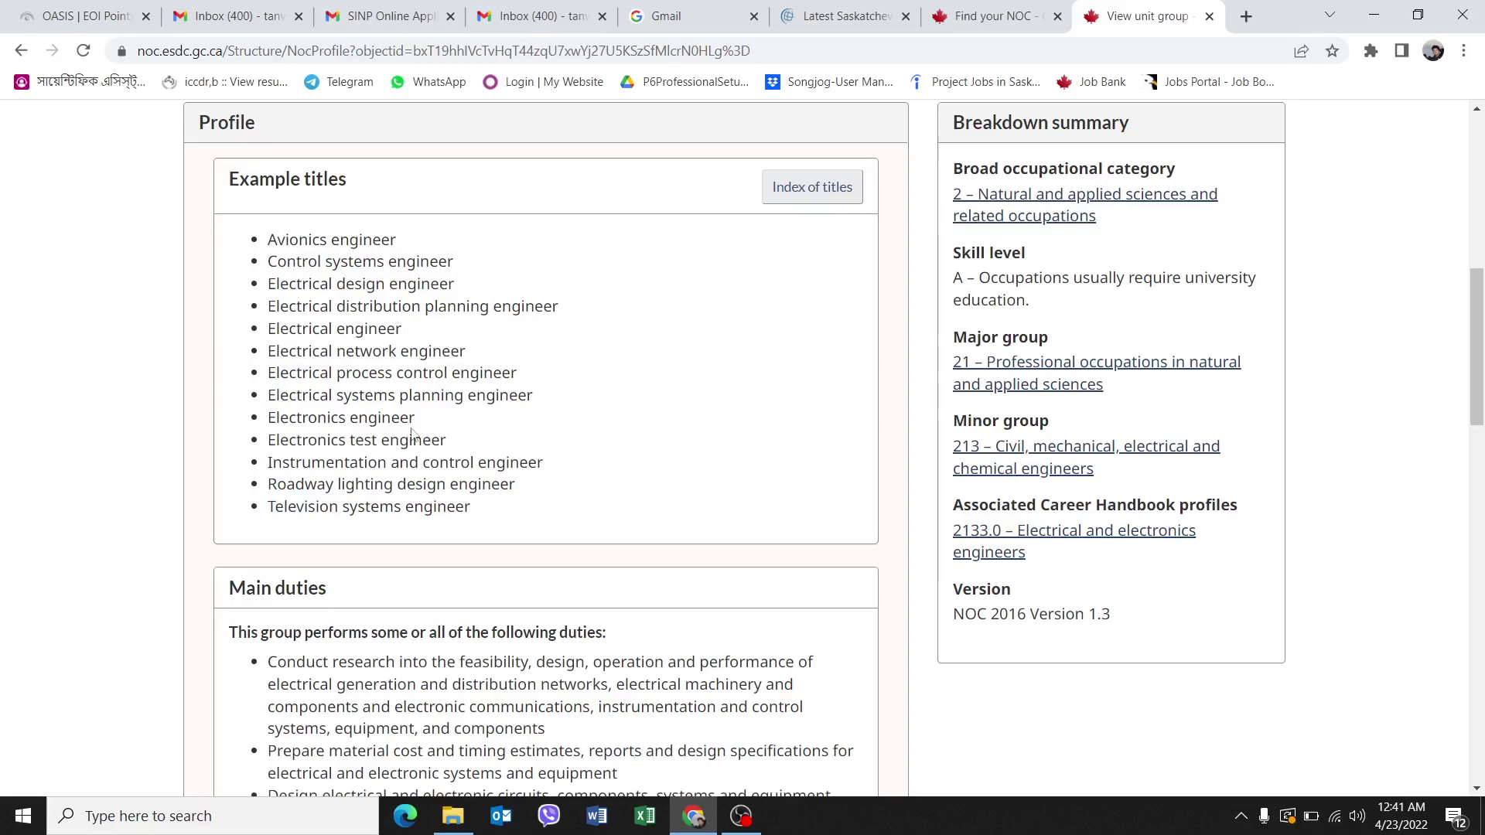
scroll(412, 429, "down", 3)
scroll(415, 423, "down", 3)
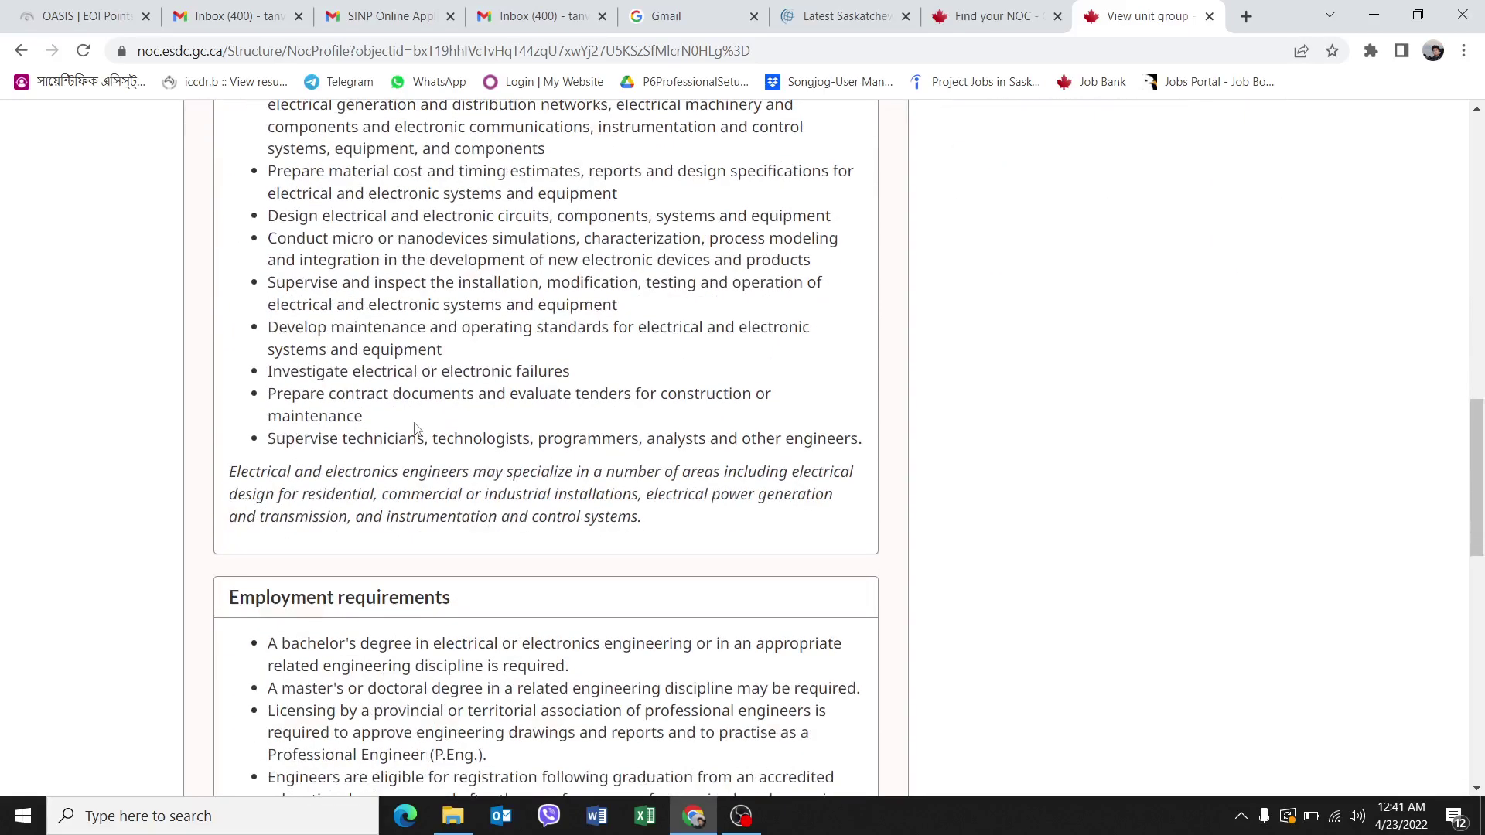
scroll(416, 429, "down", 2)
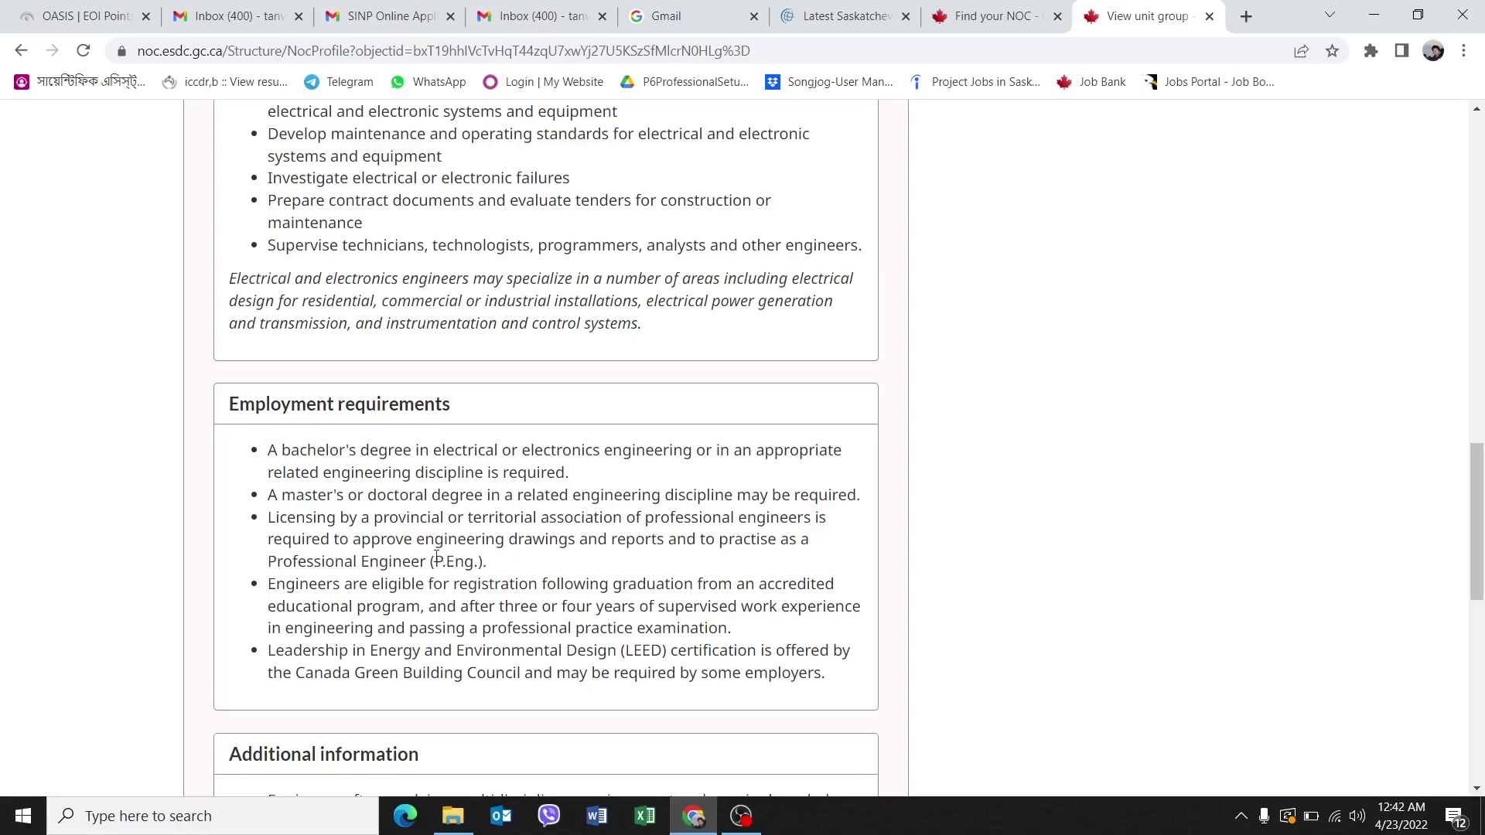
left_click_drag(269, 517, 512, 575)
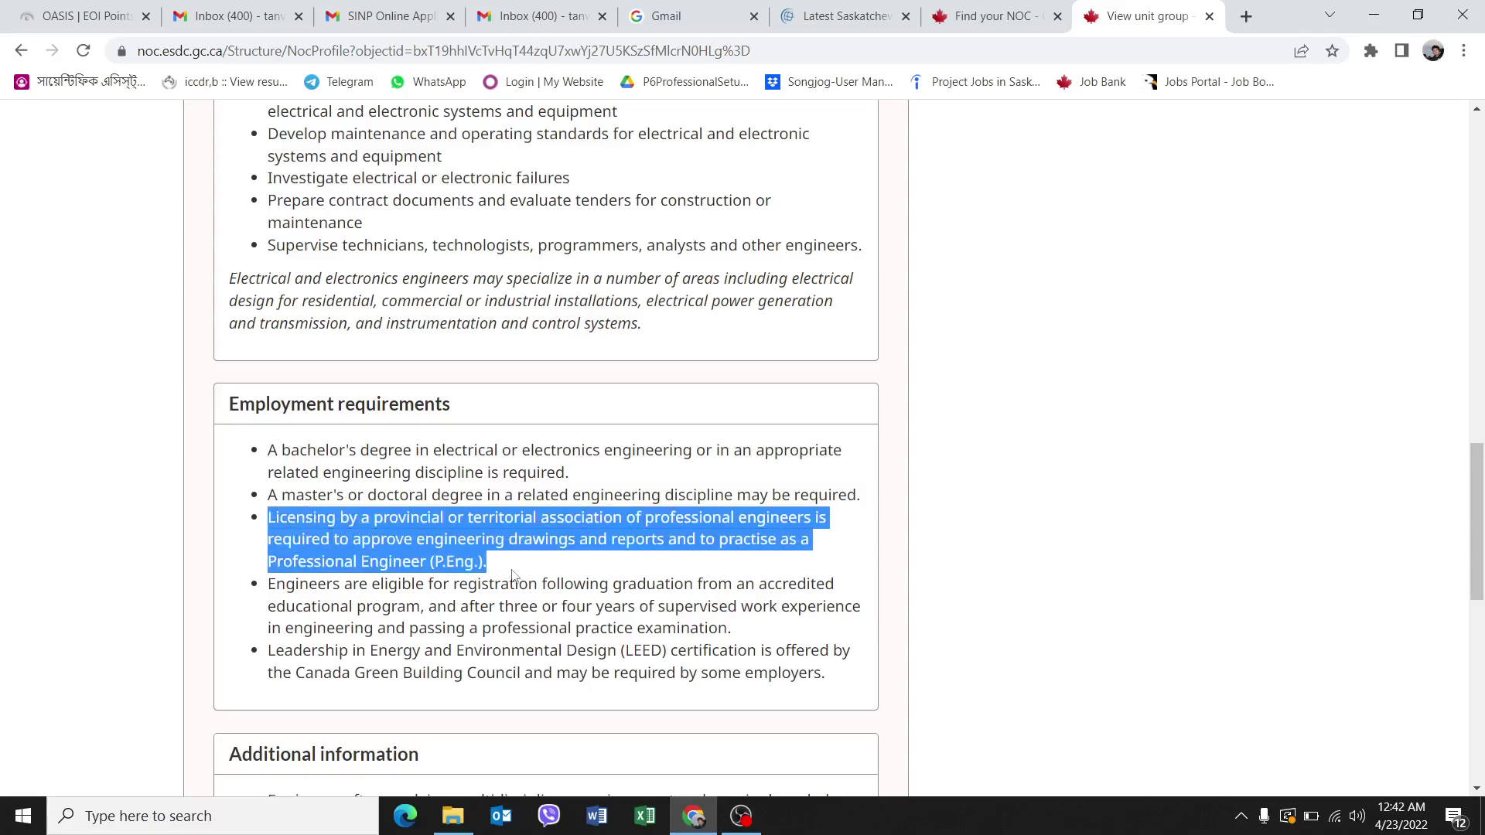
scroll(512, 576, "up", 12)
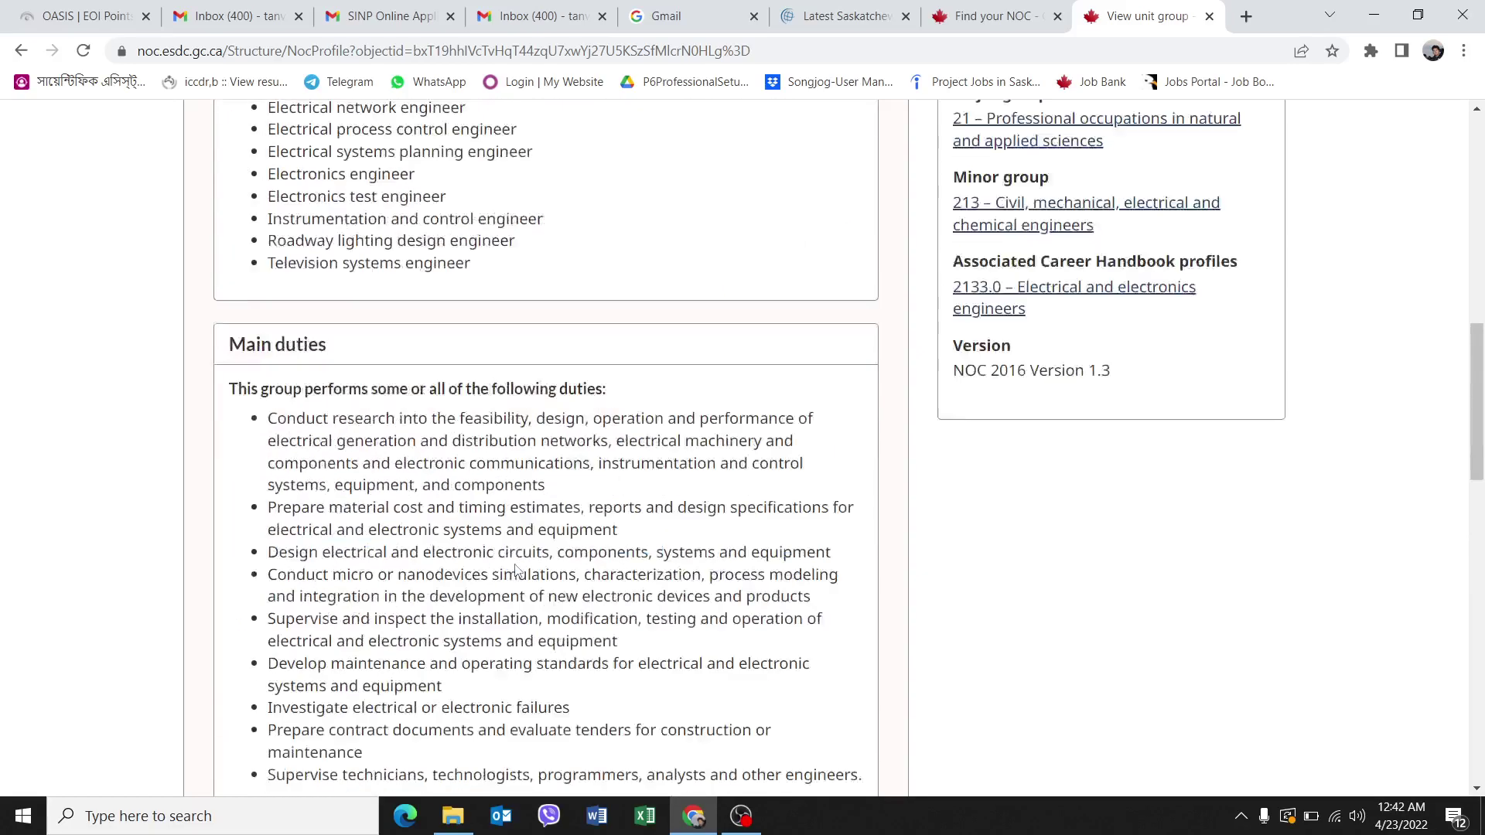
scroll(526, 332, "down", 12)
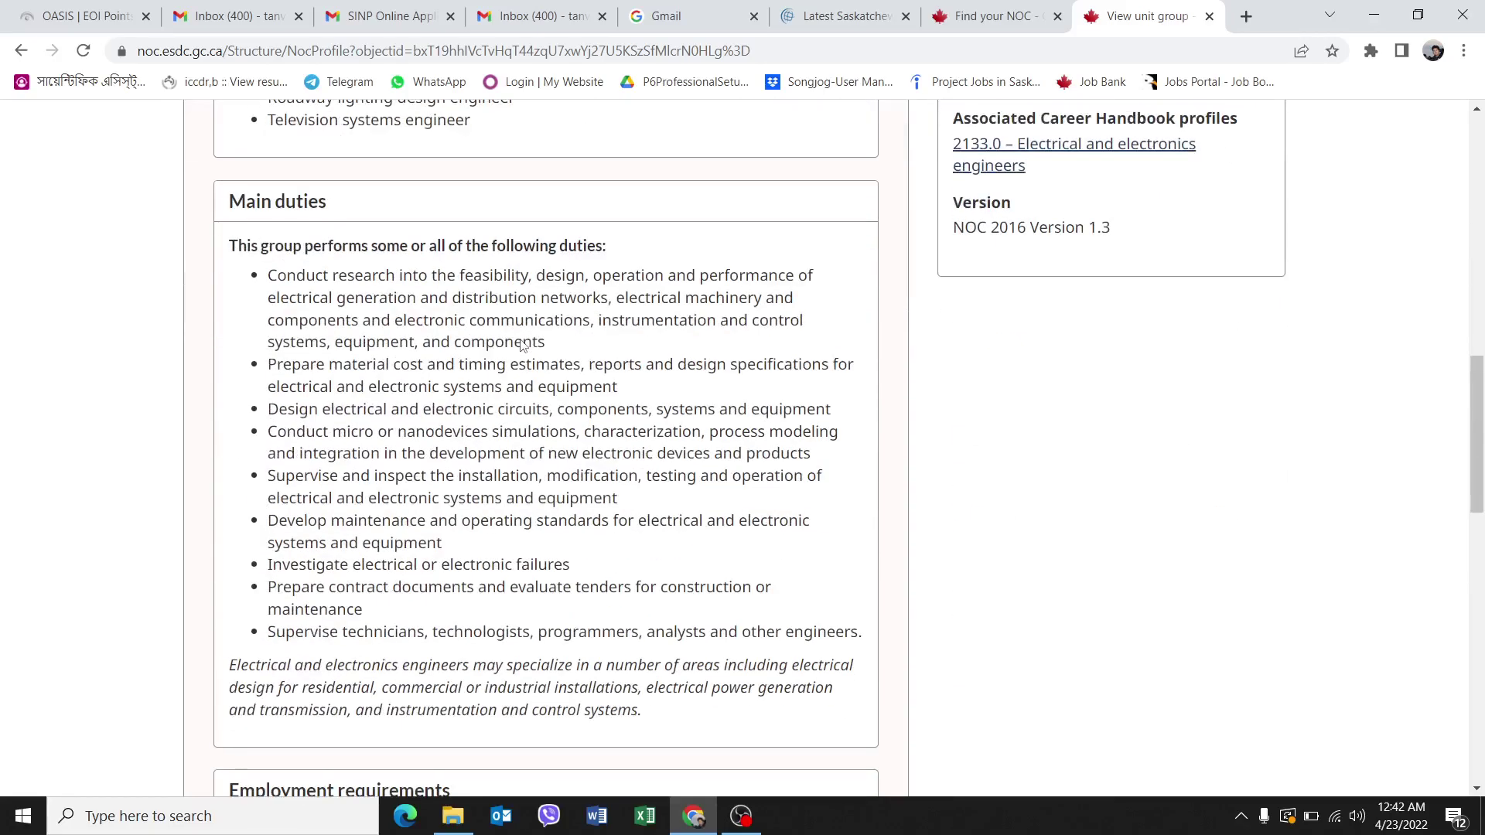
left_click(490, 471)
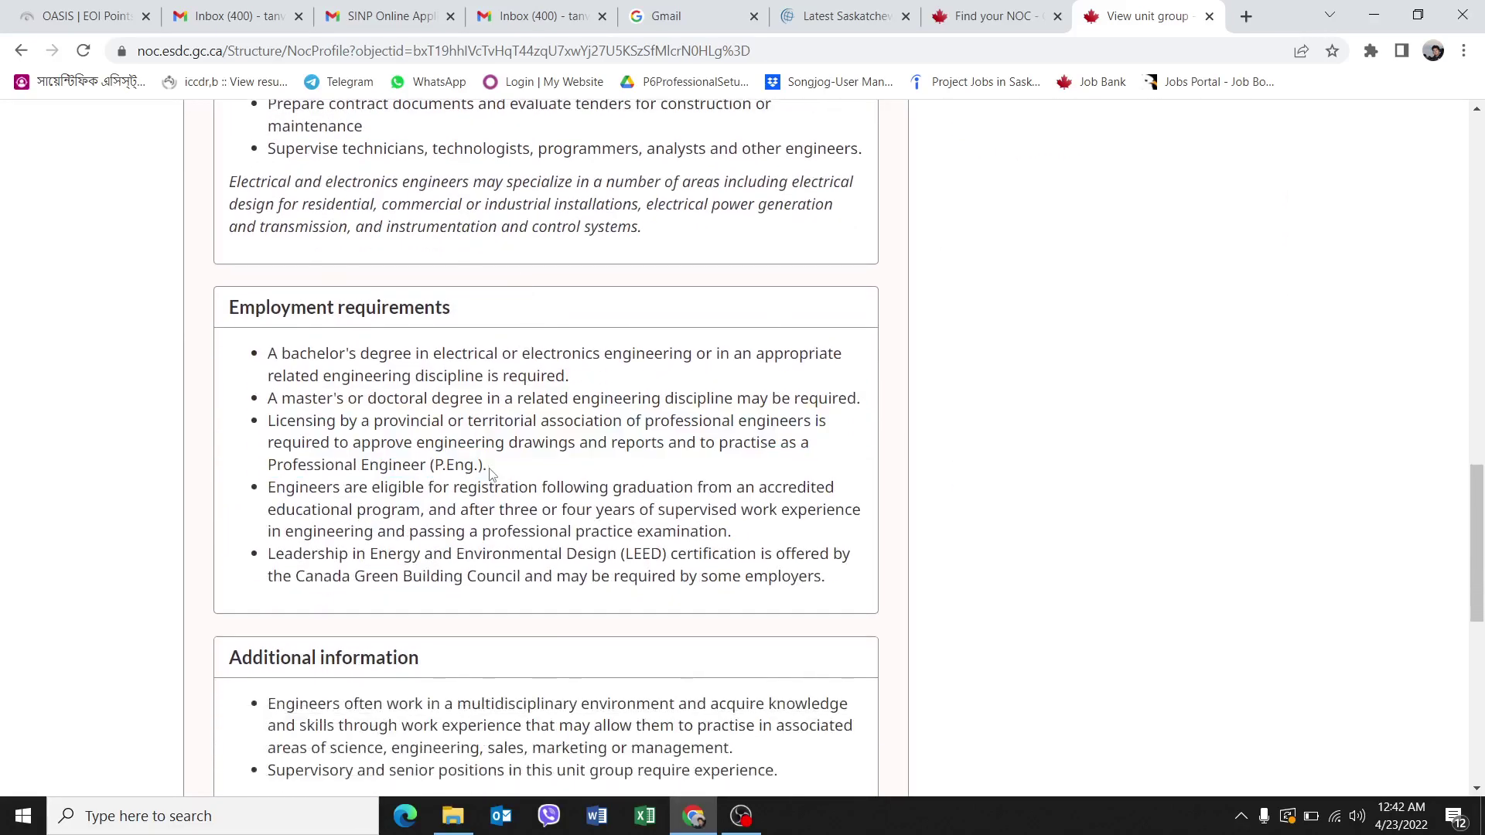
left_click_drag(645, 422, 807, 423)
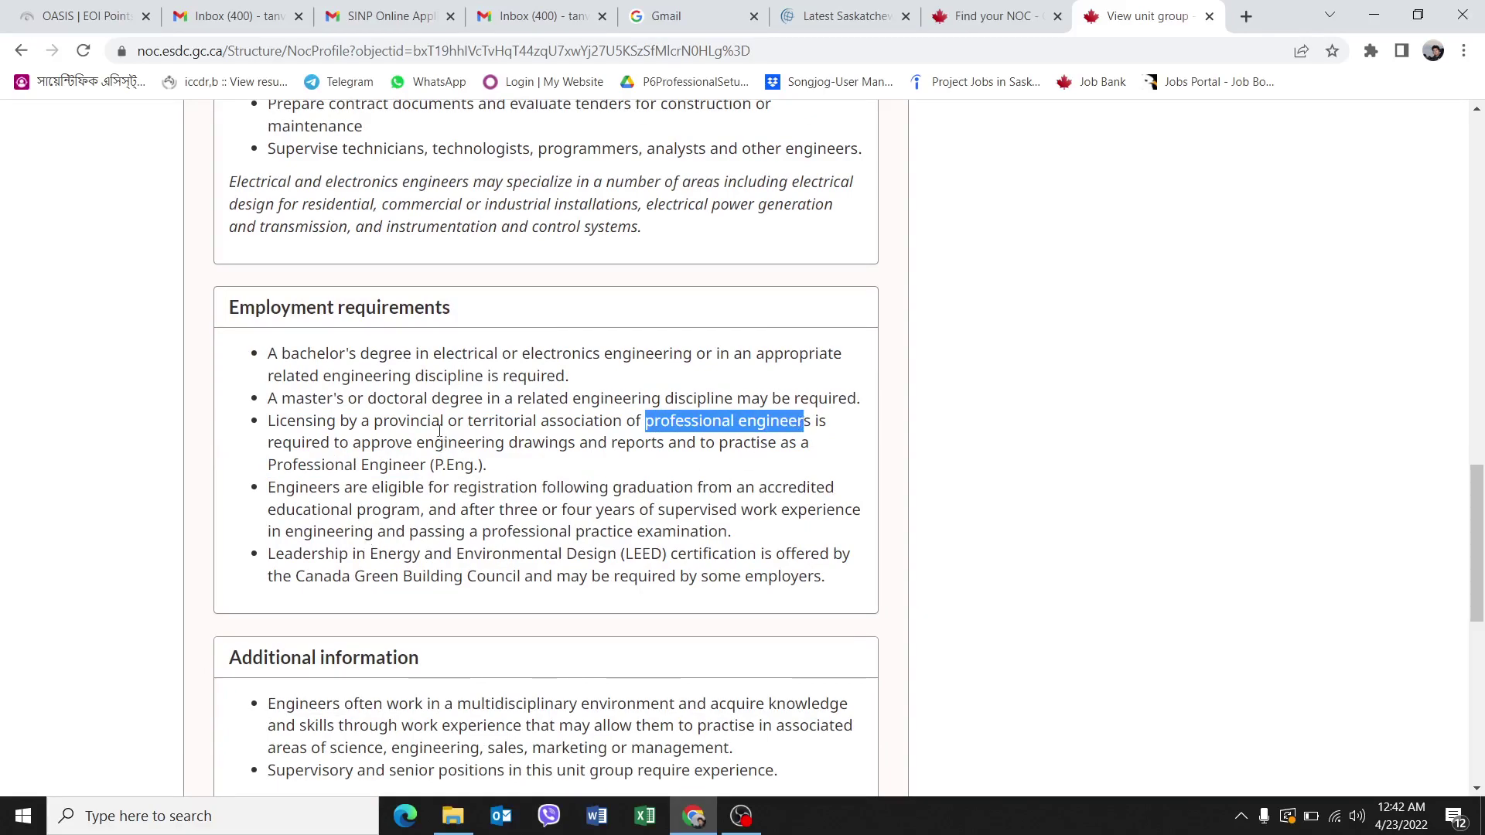
scroll(434, 511, "down", 5)
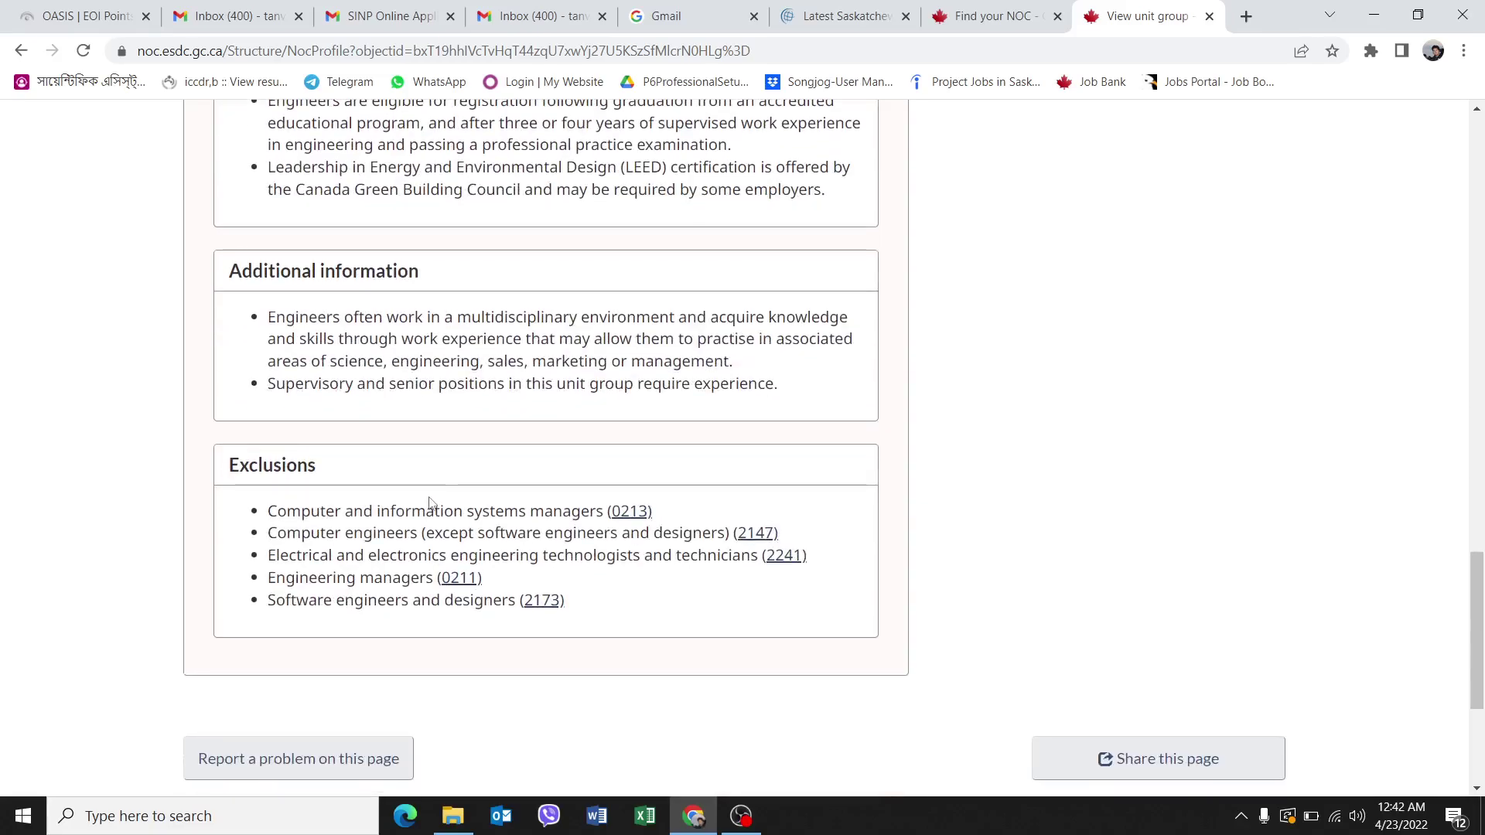
scroll(431, 502, "up", 20)
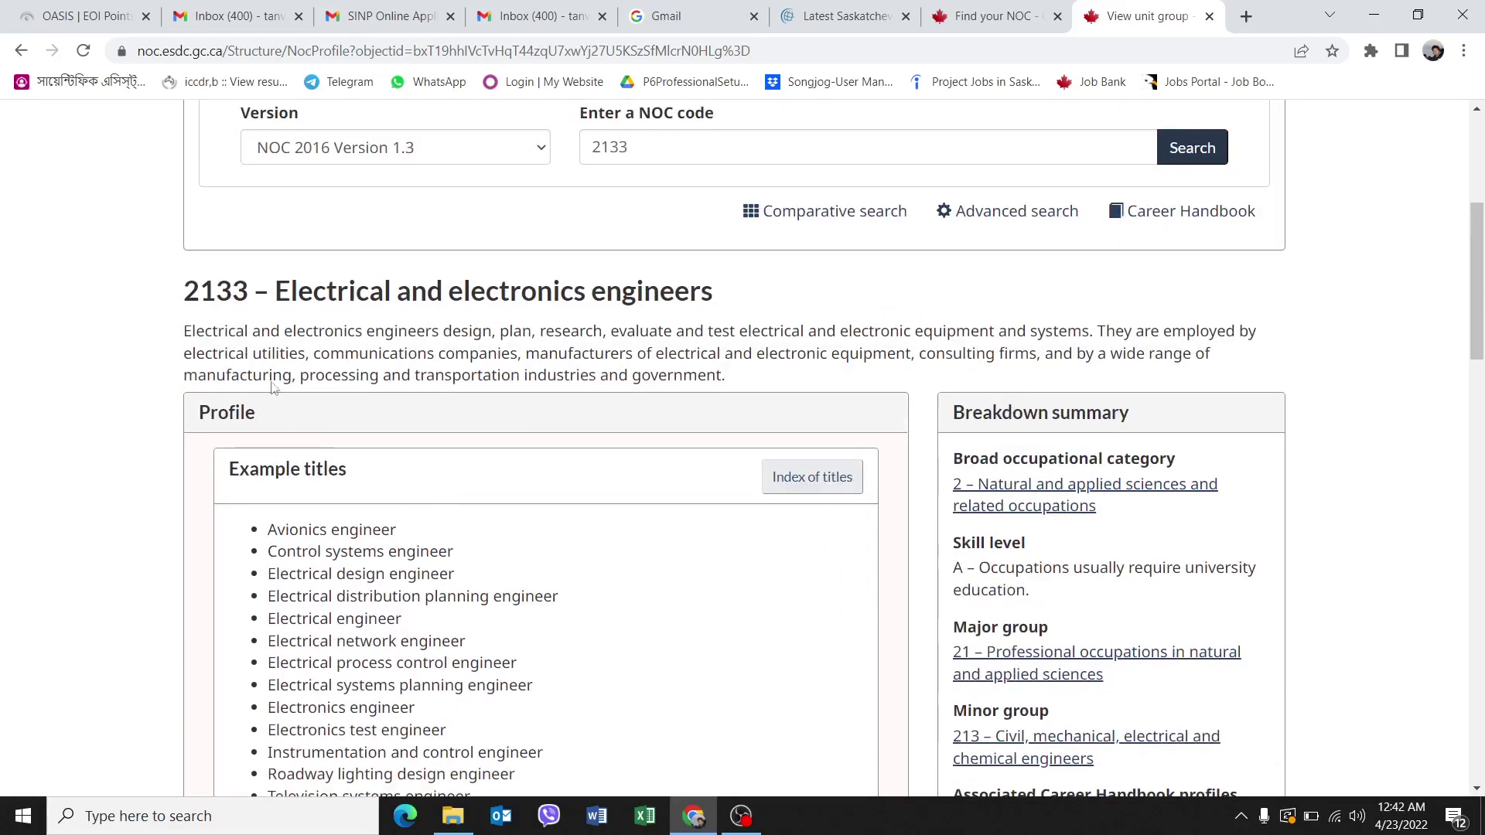
left_click_drag(191, 291, 735, 294)
scroll(735, 295, "up", 1)
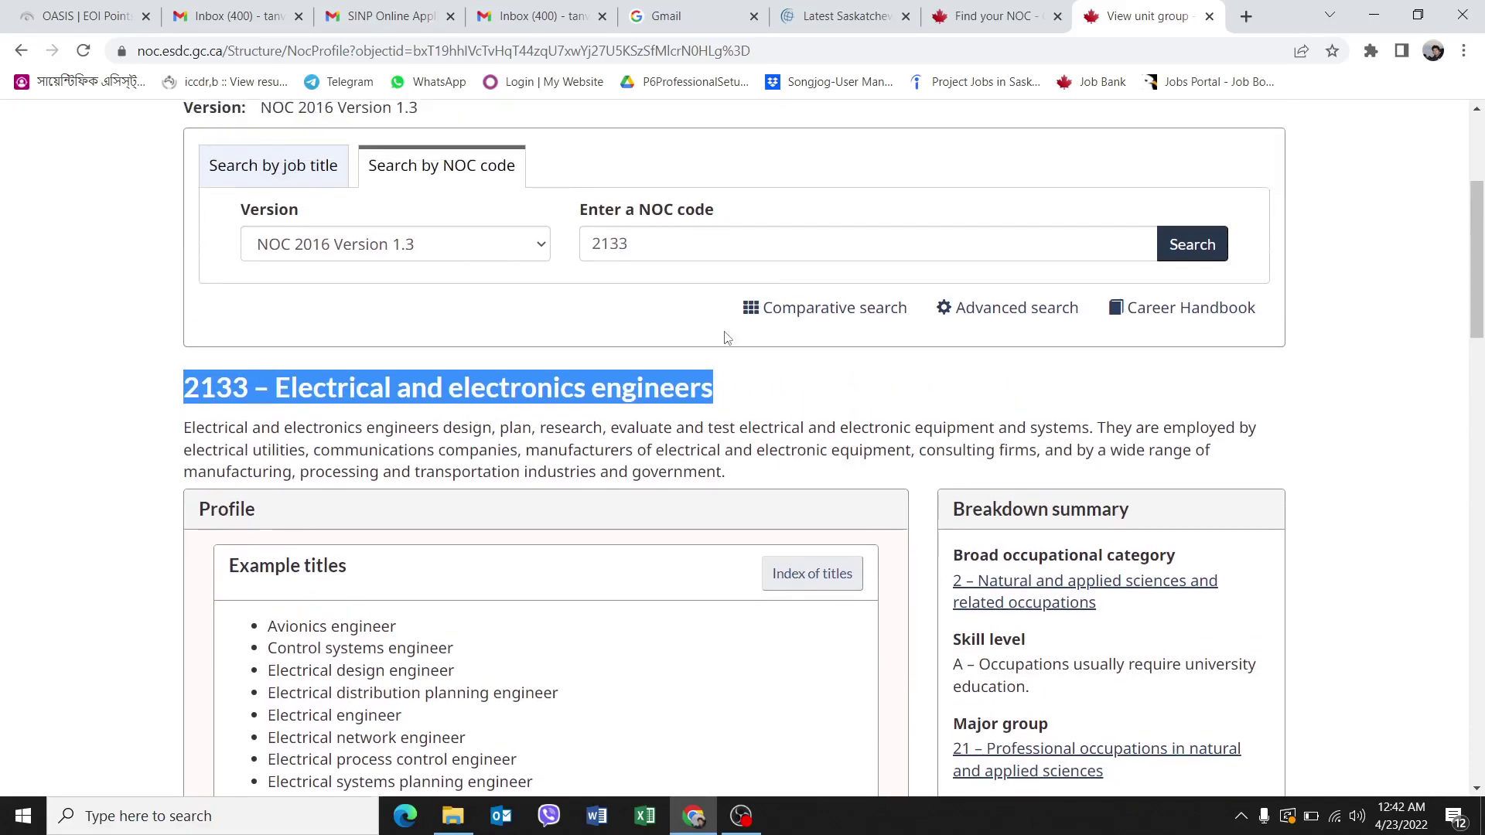
Replace 2133 with 0714 in the NOC code search and look it up.
left_click(688, 249)
key("ctrl+a")
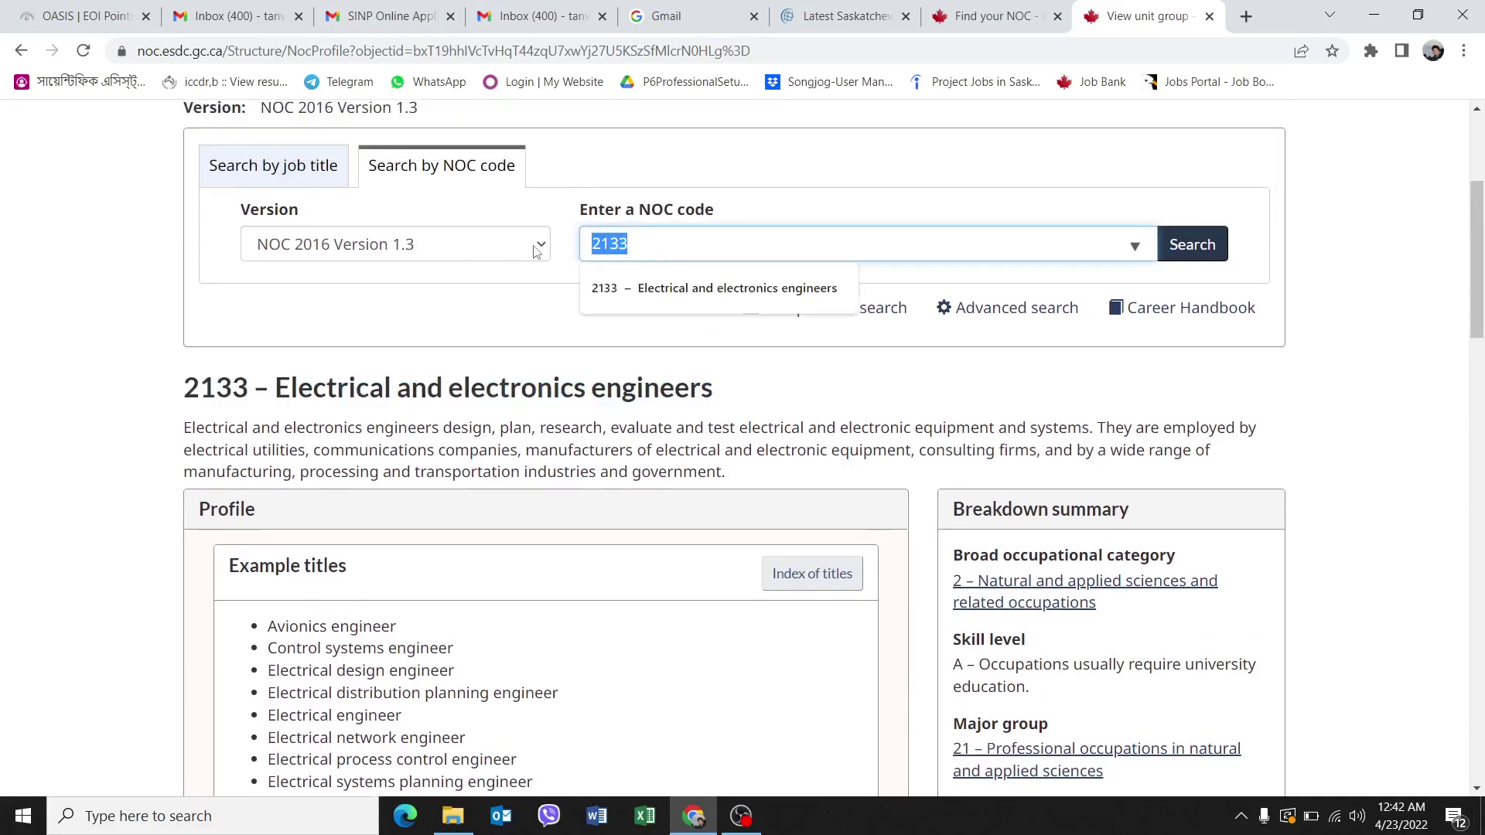
type("0714")
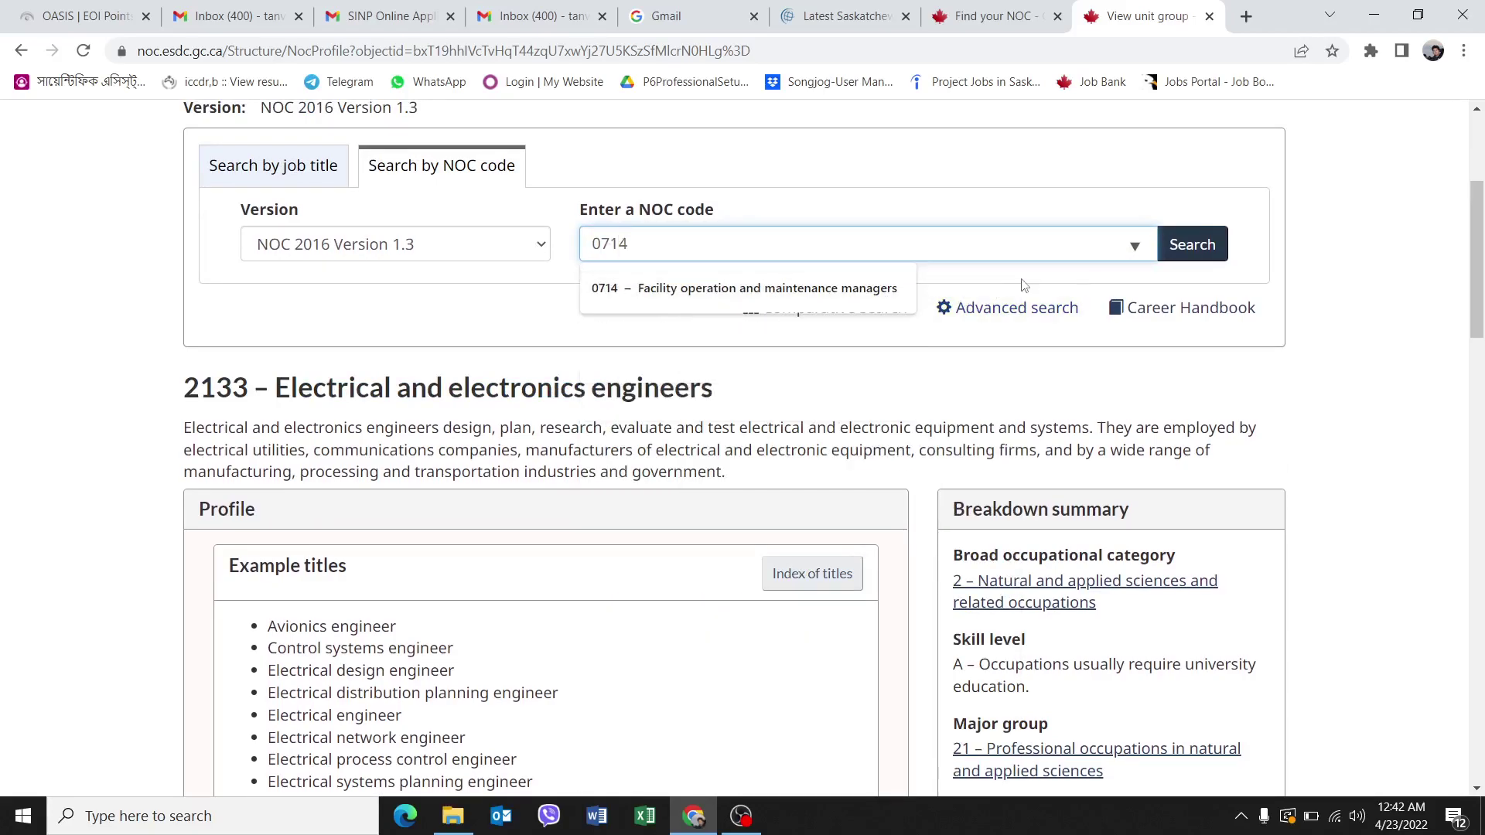
left_click(1160, 246)
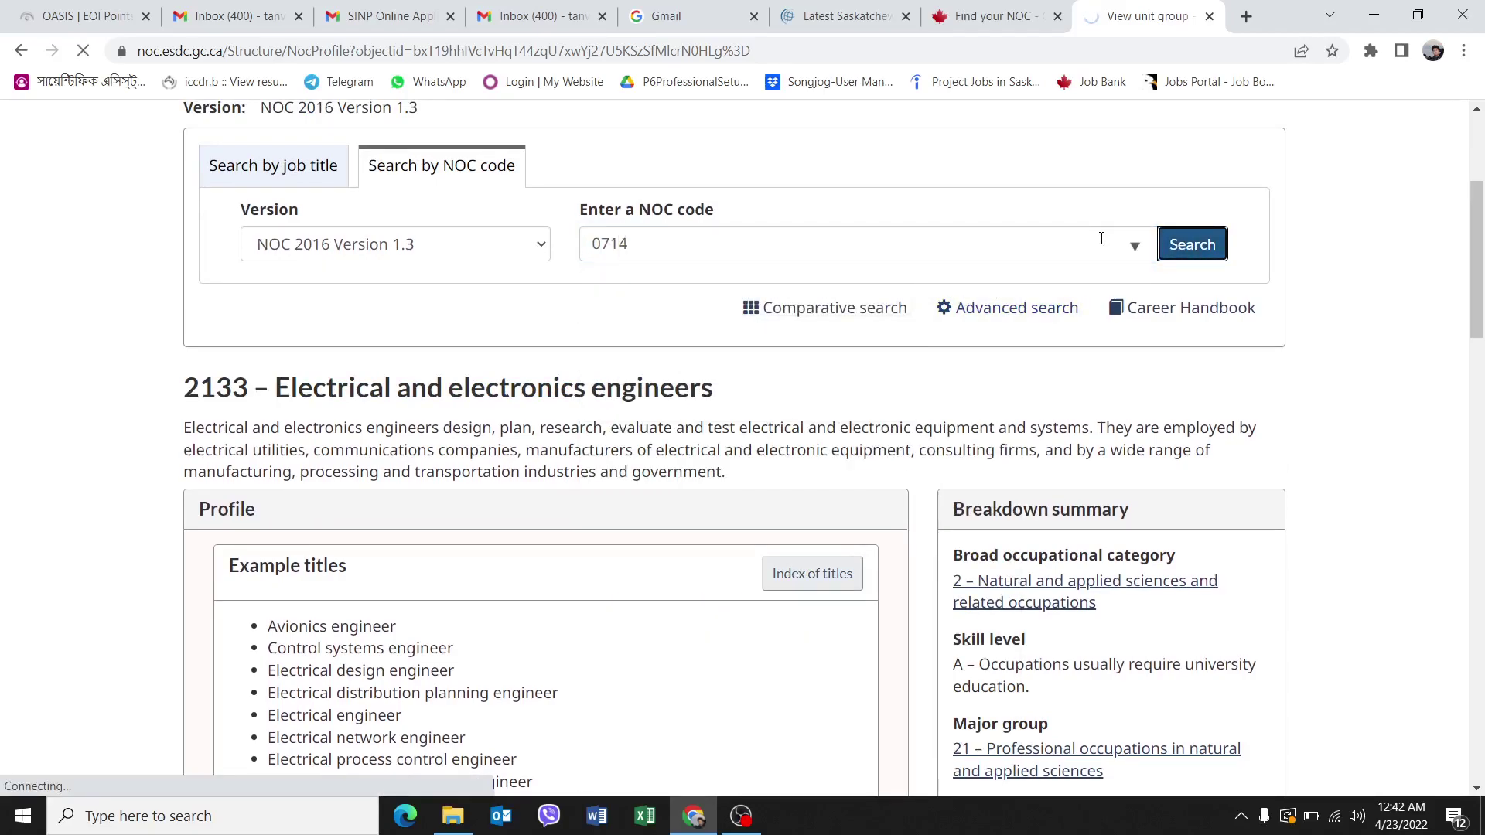
Review the main duties of 0714 Facility operation and maintenance managers.
scroll(837, 409, "down", 3)
scroll(833, 394, "down", 1)
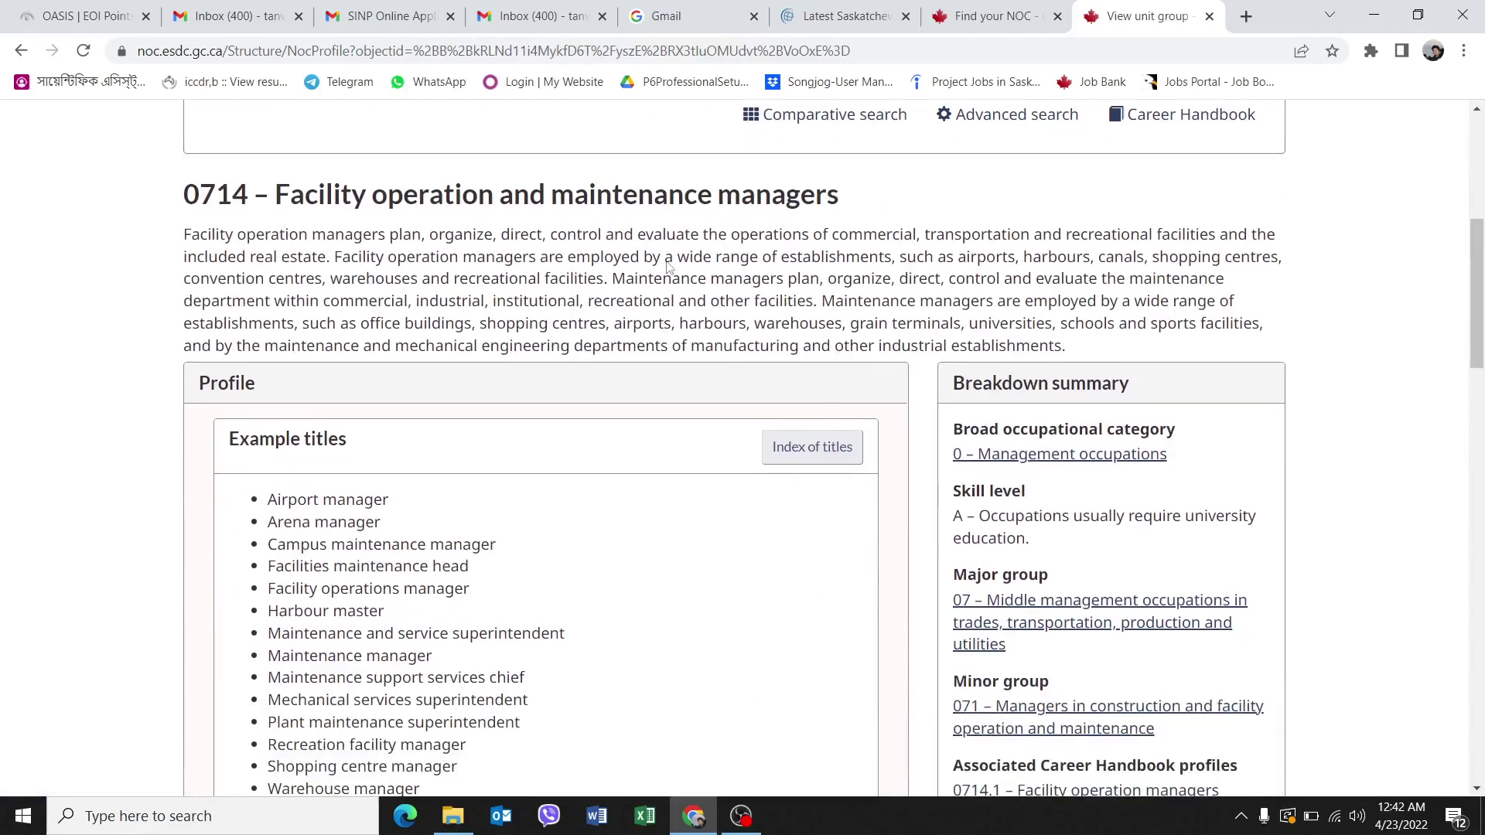
scroll(756, 292, "down", 9)
scroll(690, 325, "down", 2)
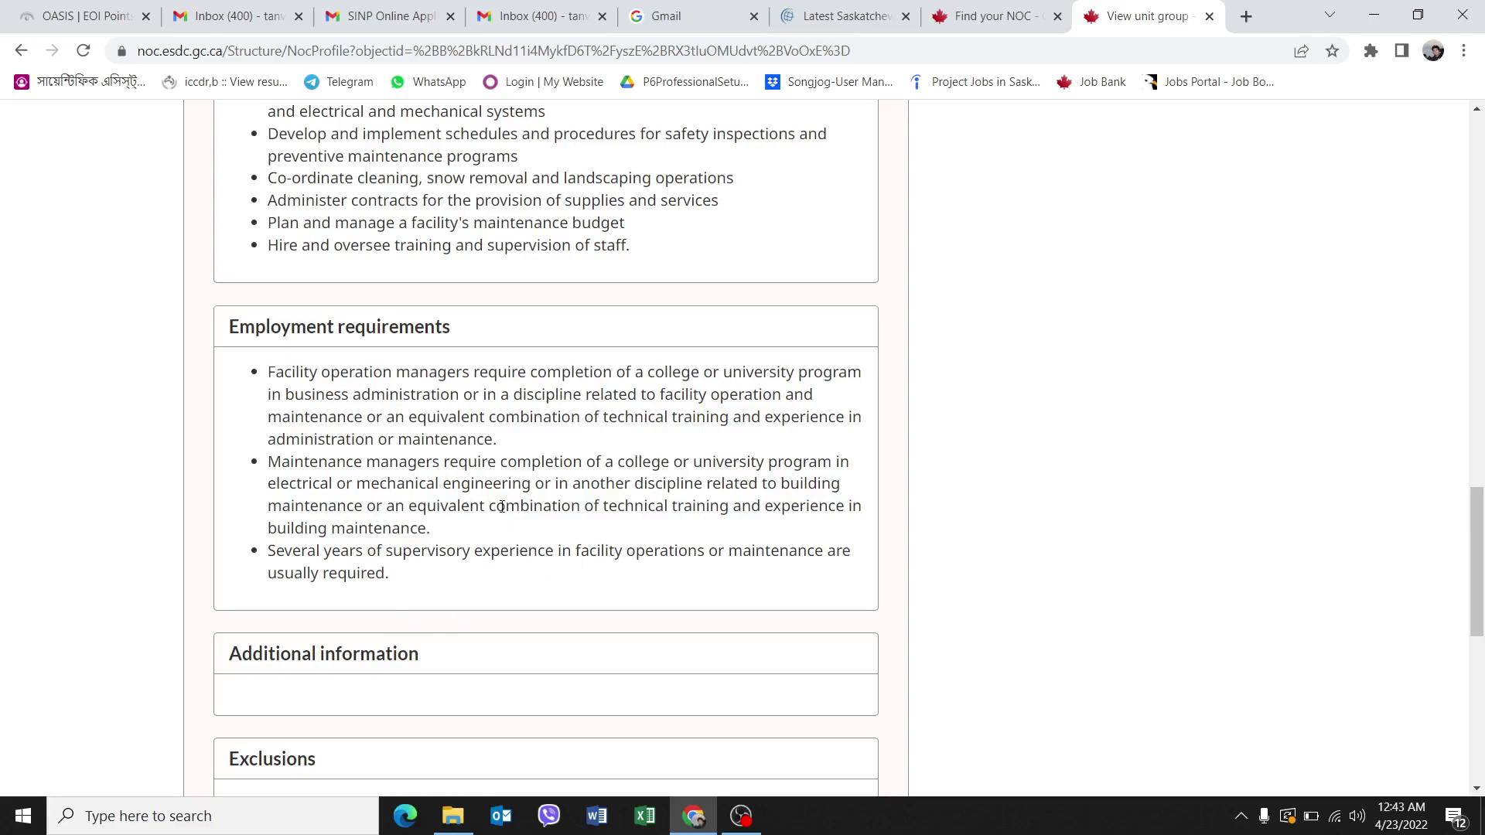
scroll(517, 486, "down", 4)
scroll(518, 495, "up", 12)
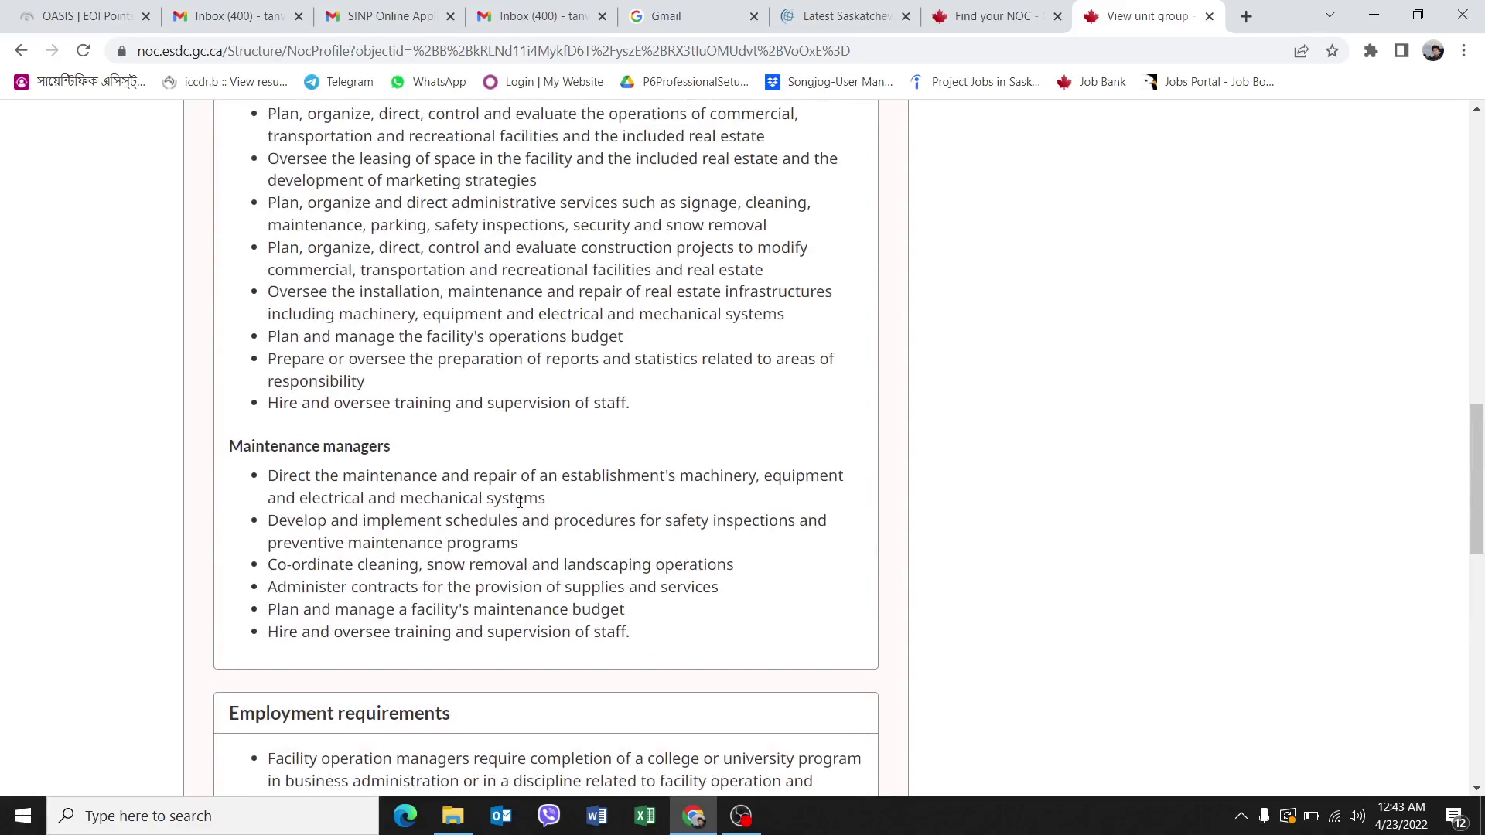
scroll(520, 505, "down", 3)
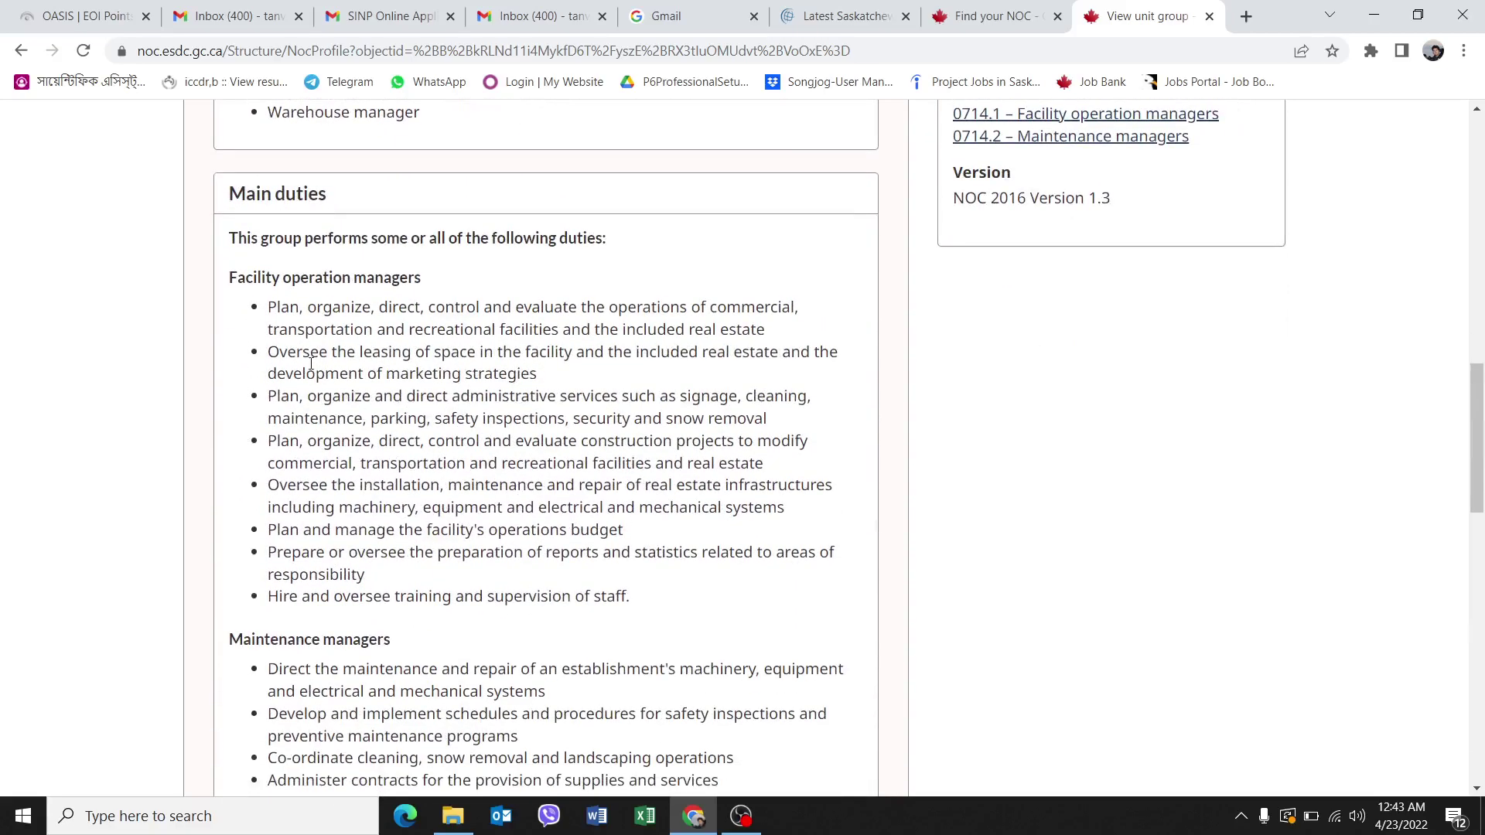
left_click_drag(269, 307, 646, 608)
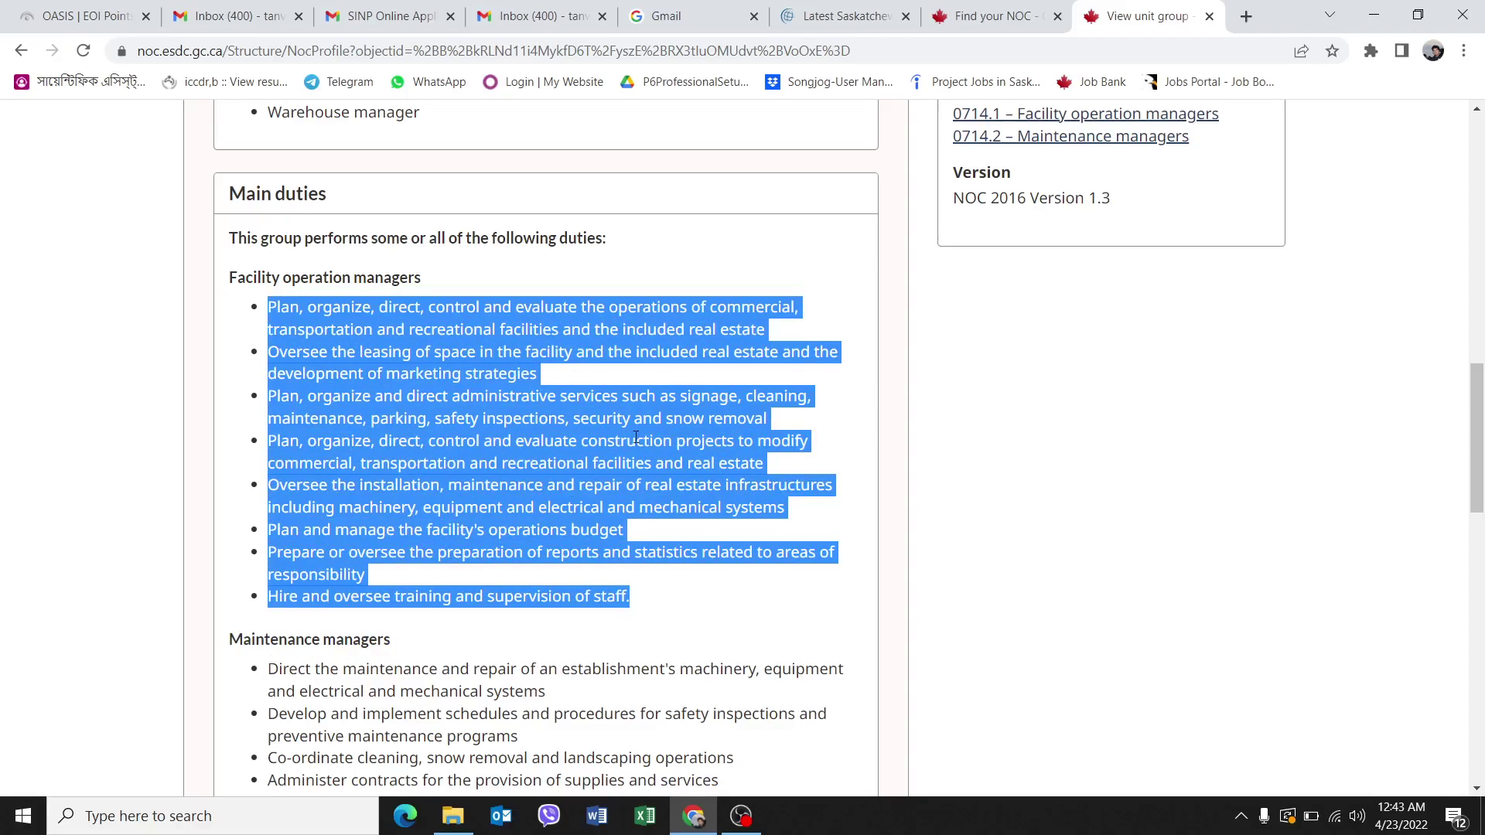
left_click(296, 359)
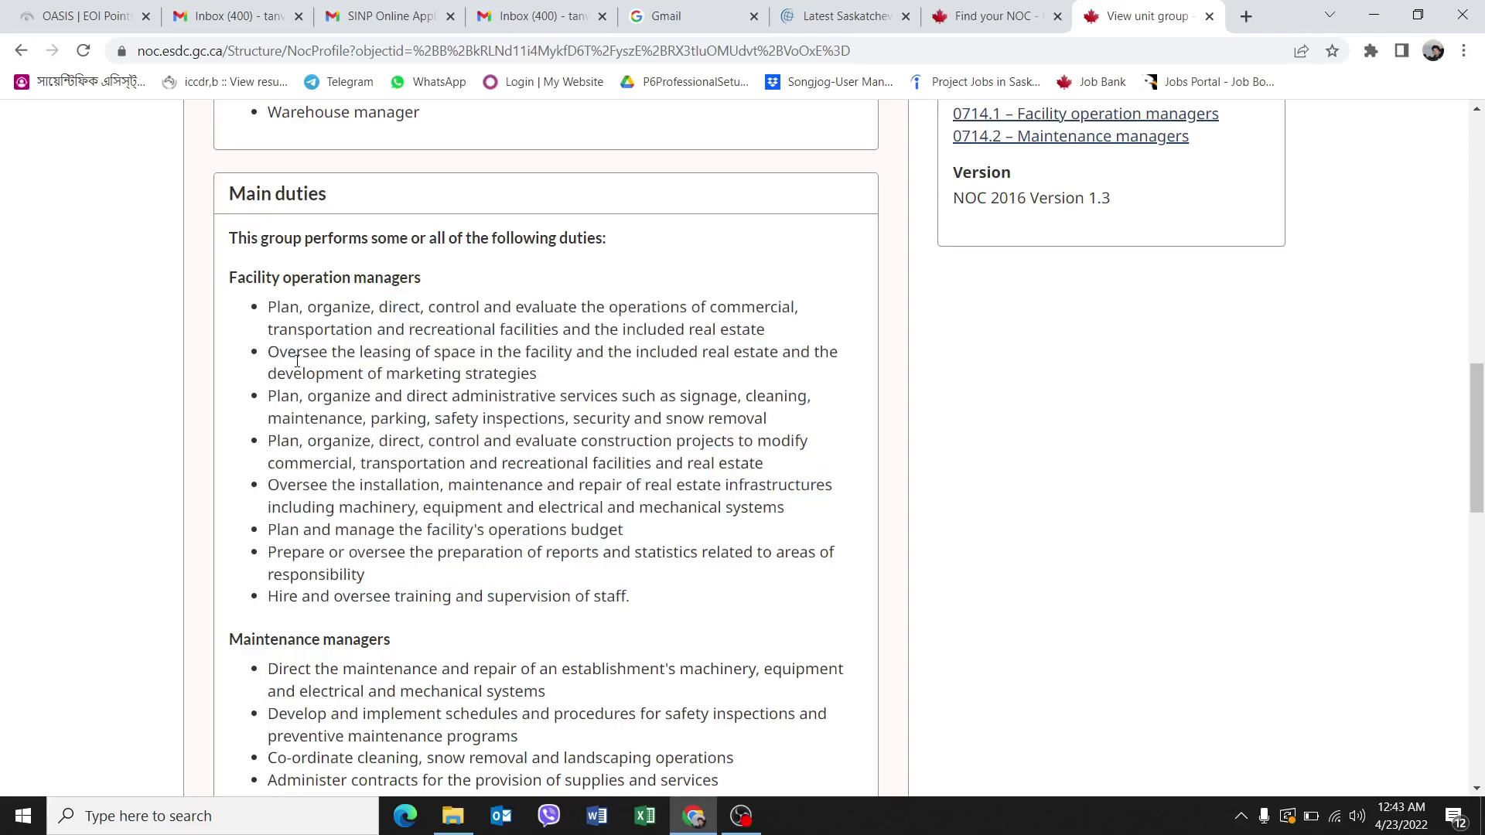
Review the three employment requirements listed for NOC 0714.
scroll(429, 425, "down", 5)
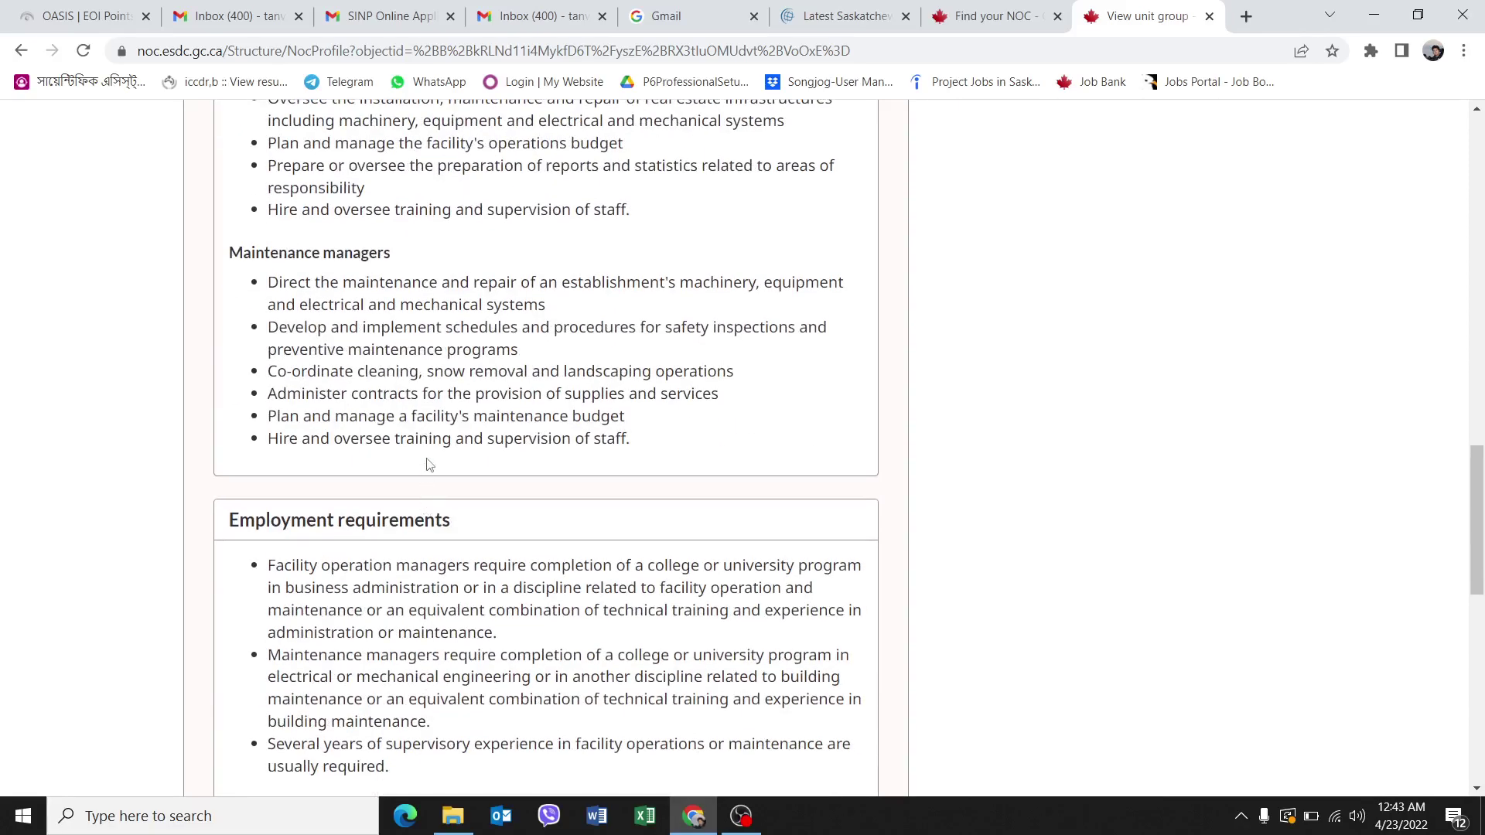
scroll(325, 534, "down", 5)
scroll(371, 449, "up", 1)
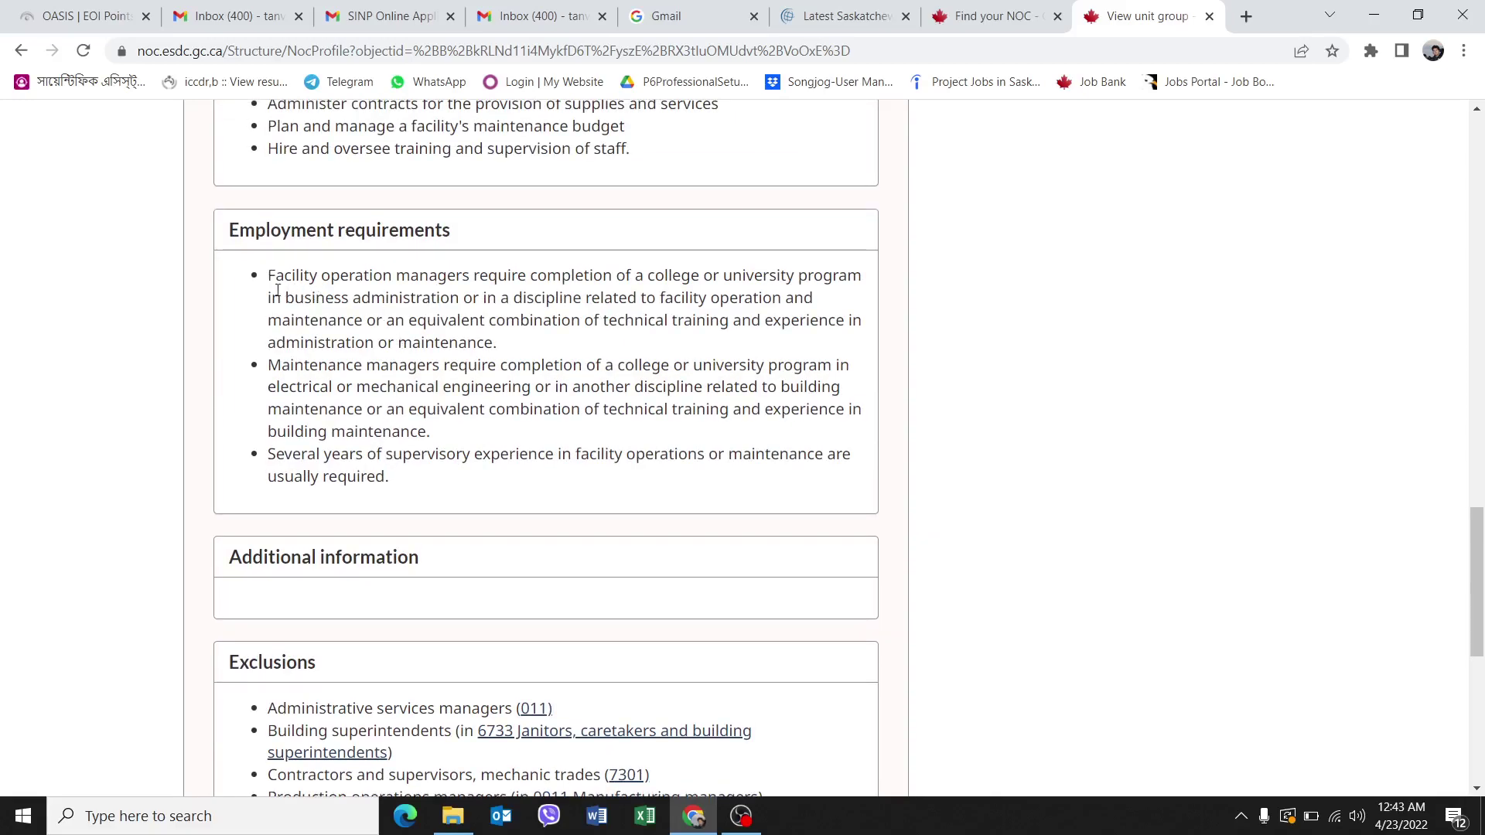
left_click_drag(270, 277, 408, 478)
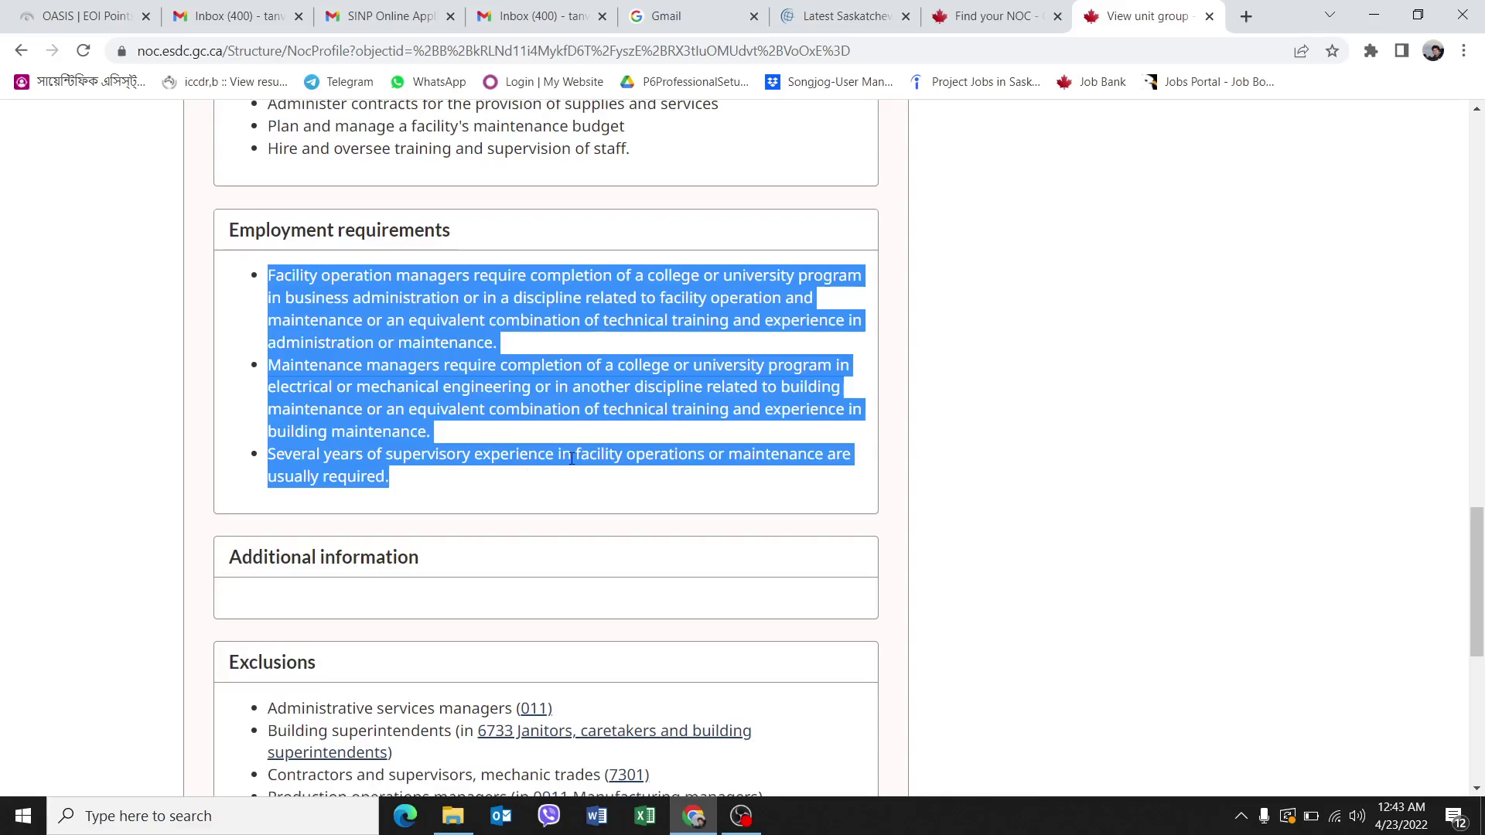
scroll(576, 465, "up", 15)
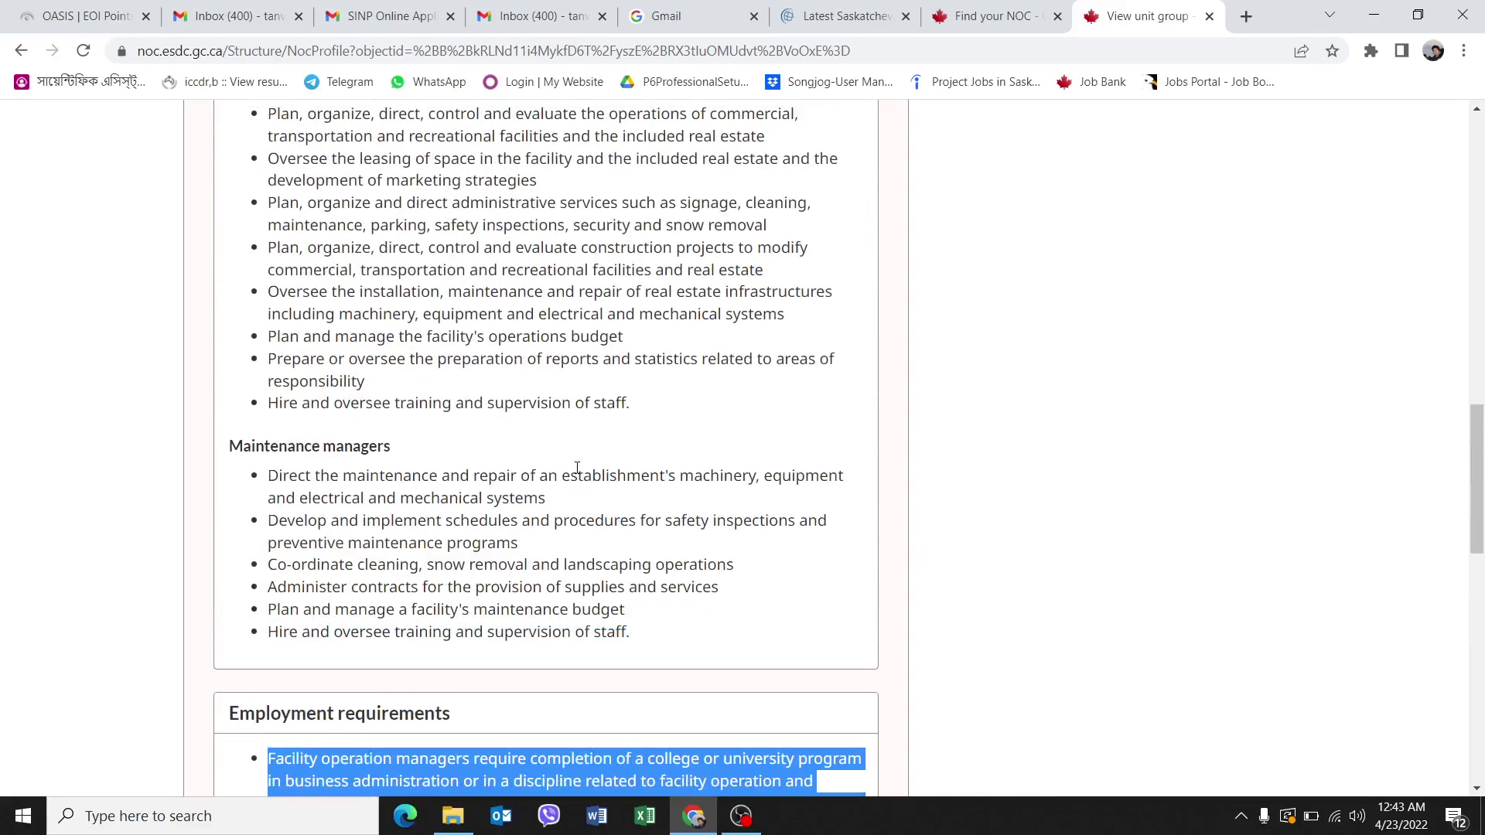
scroll(577, 476, "up", 2)
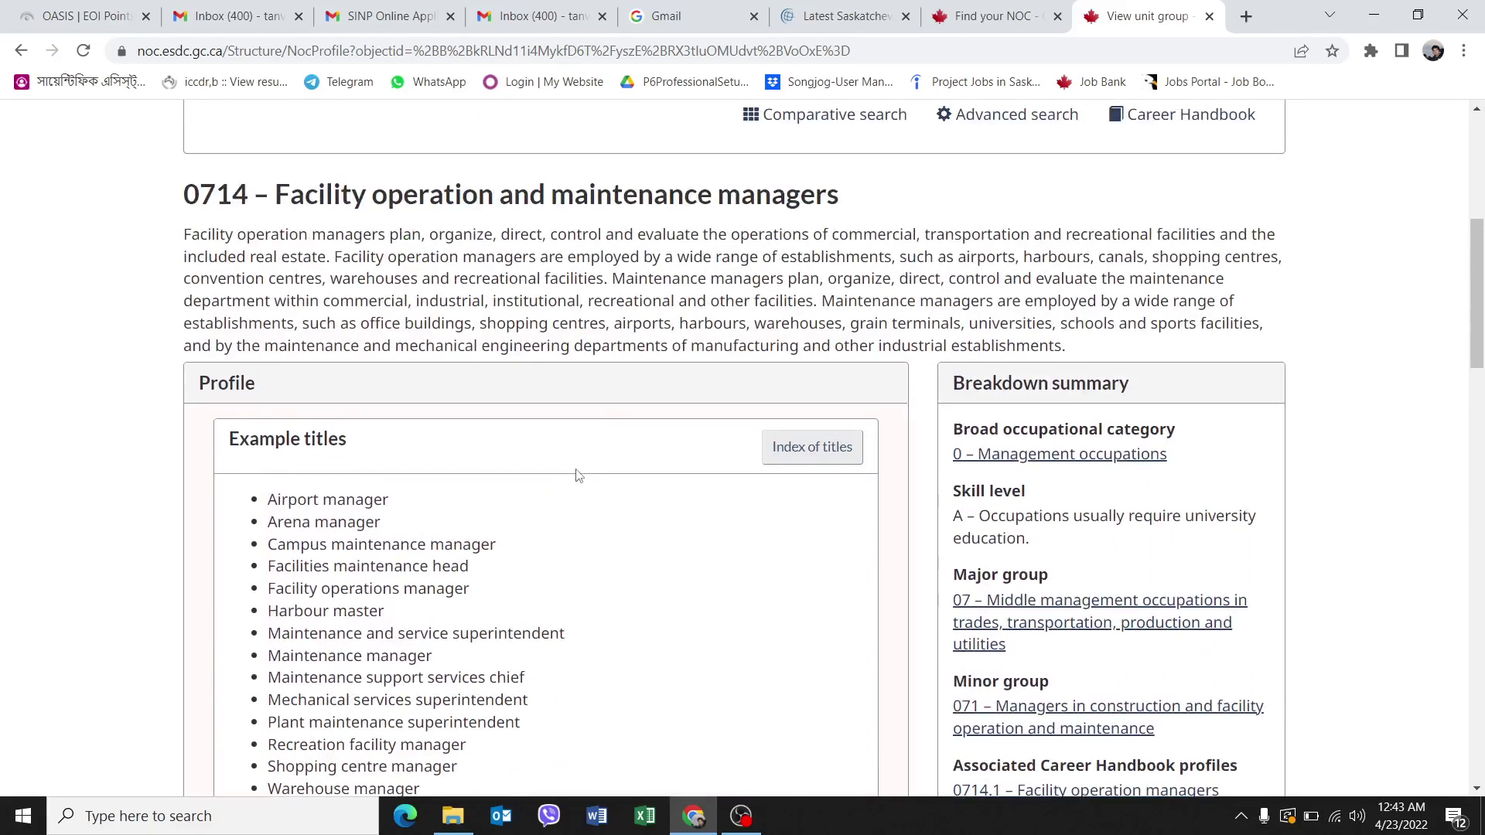
scroll(576, 475, "up", 2)
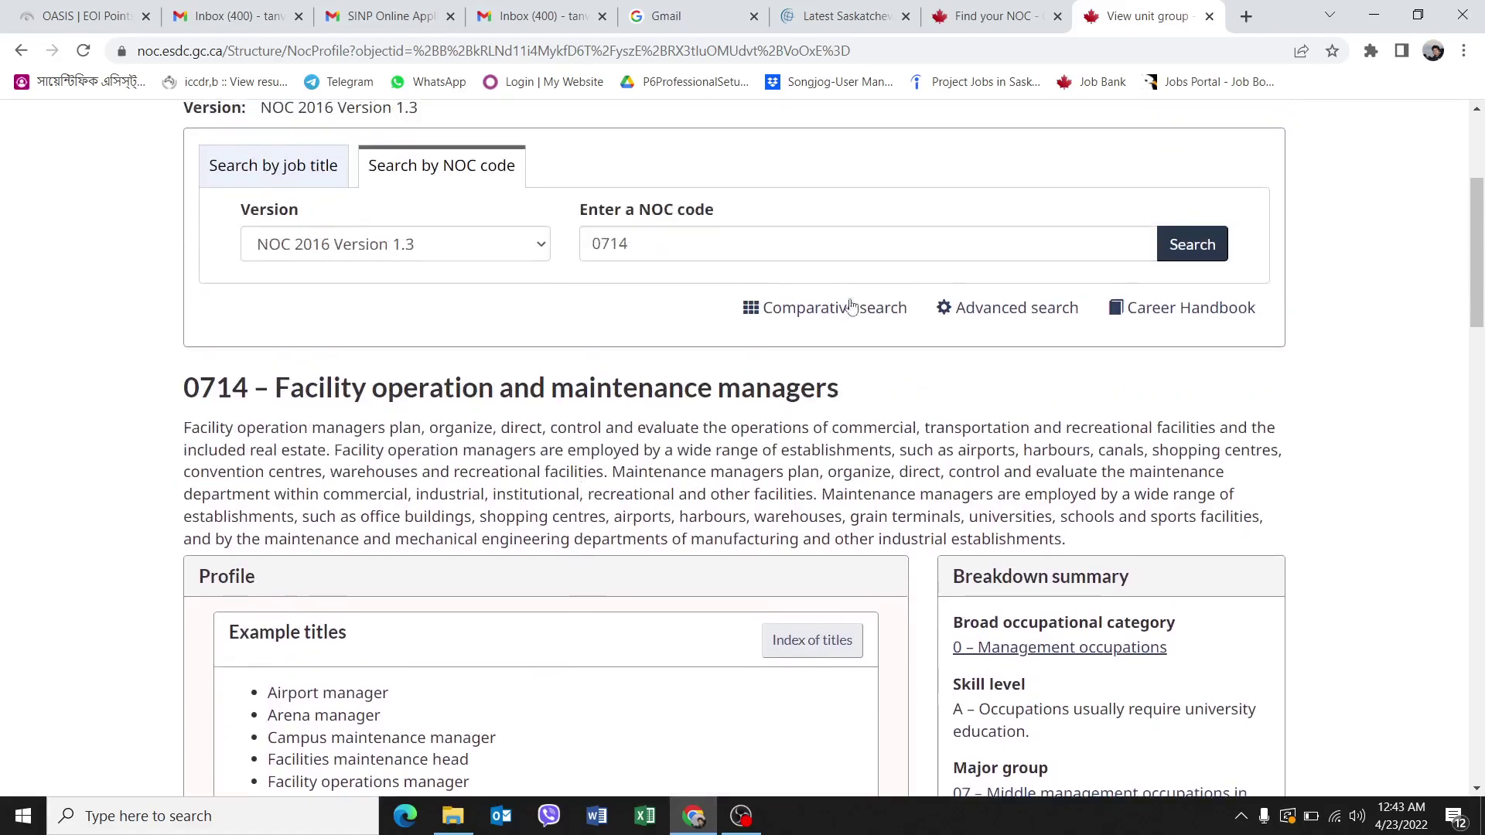
Return to the OASIS EOI Points form, showing education at 23 pts for a Master's or Doctorate.
left_click(1008, 26)
scroll(798, 359, "down", 5)
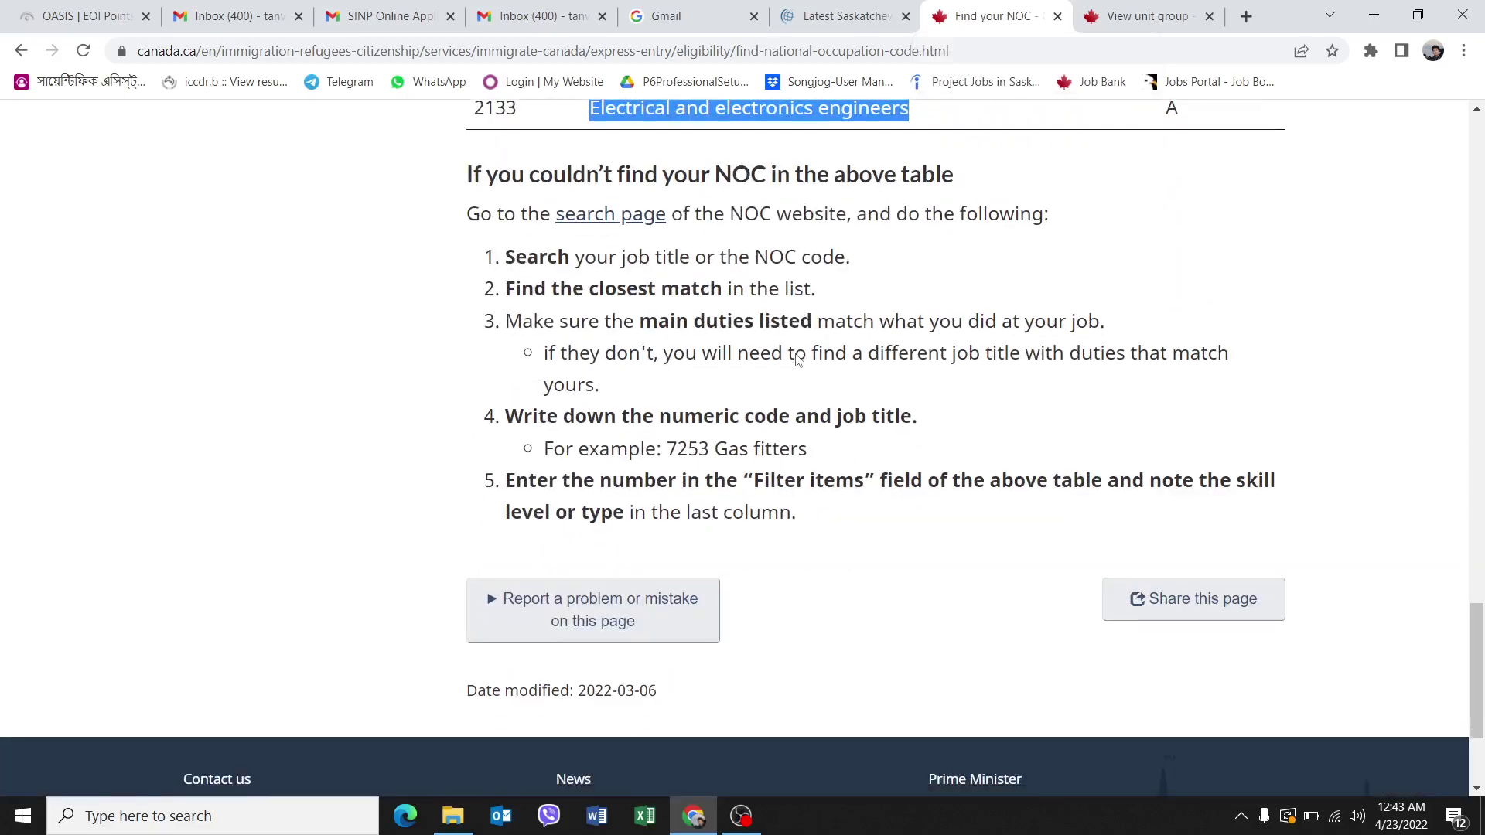
scroll(797, 354, "up", 6)
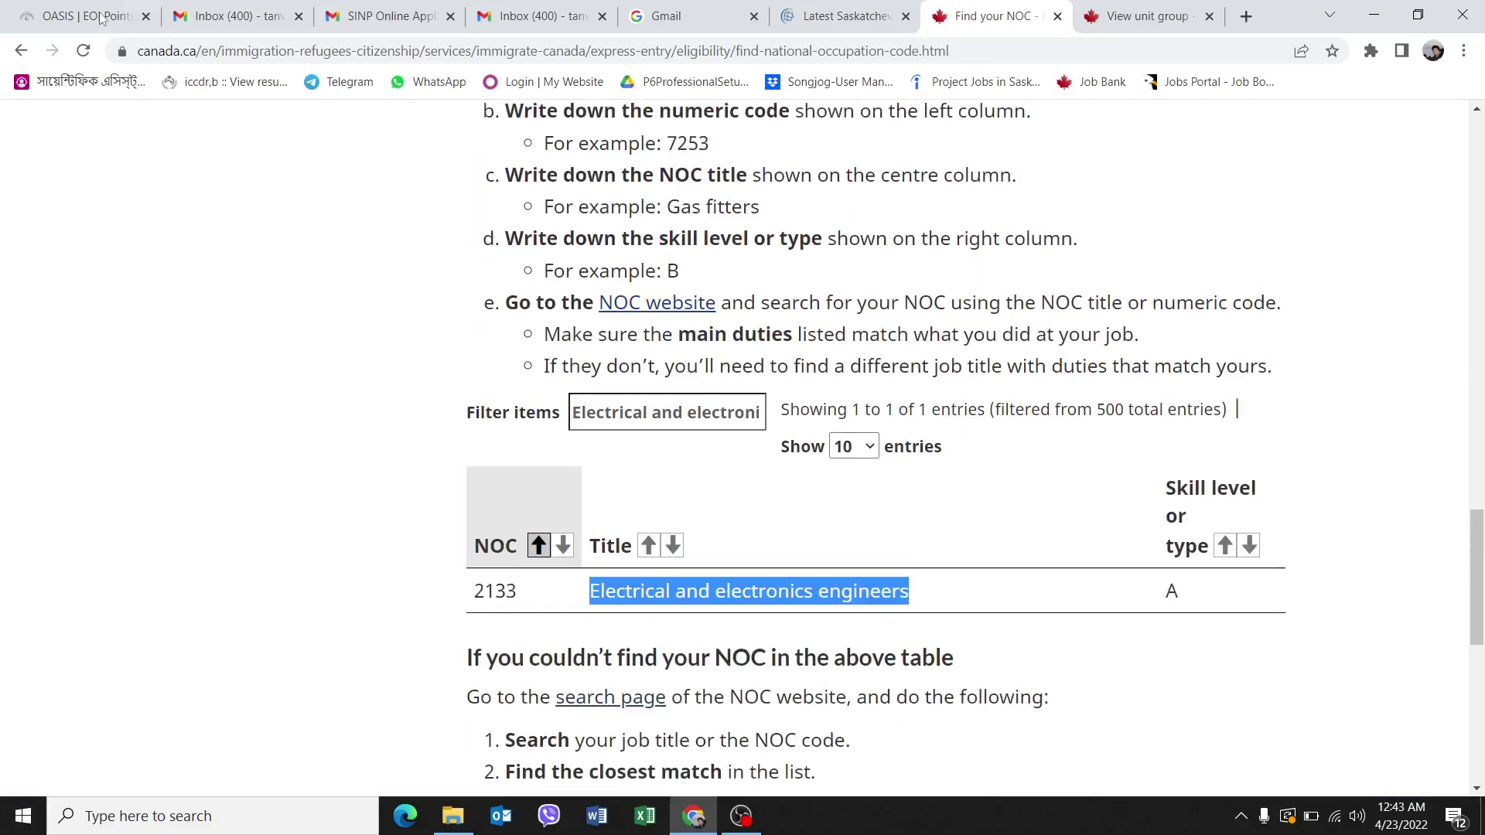
left_click(103, 18)
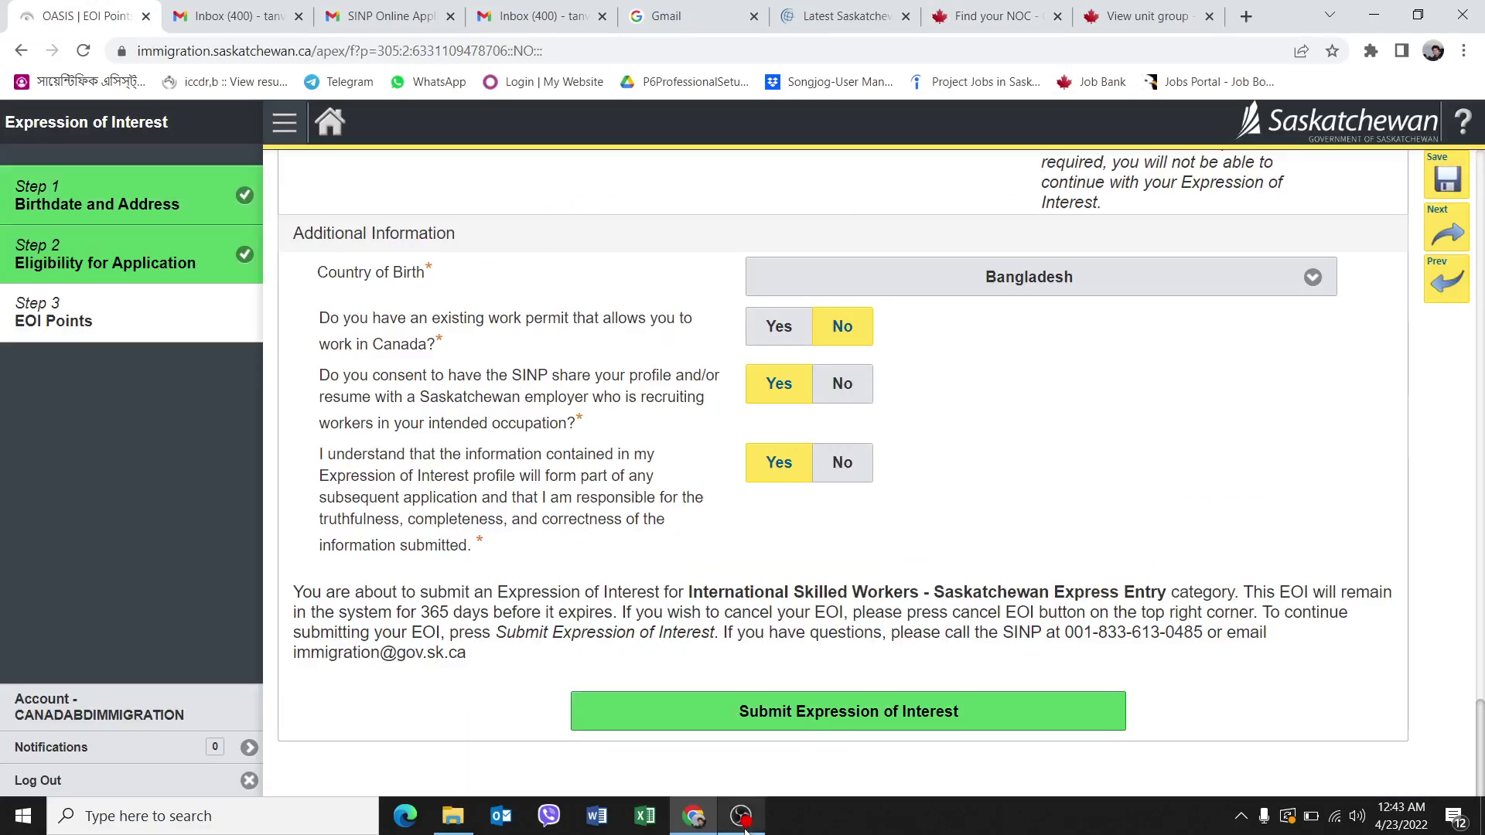
scroll(576, 492, "up", 15)
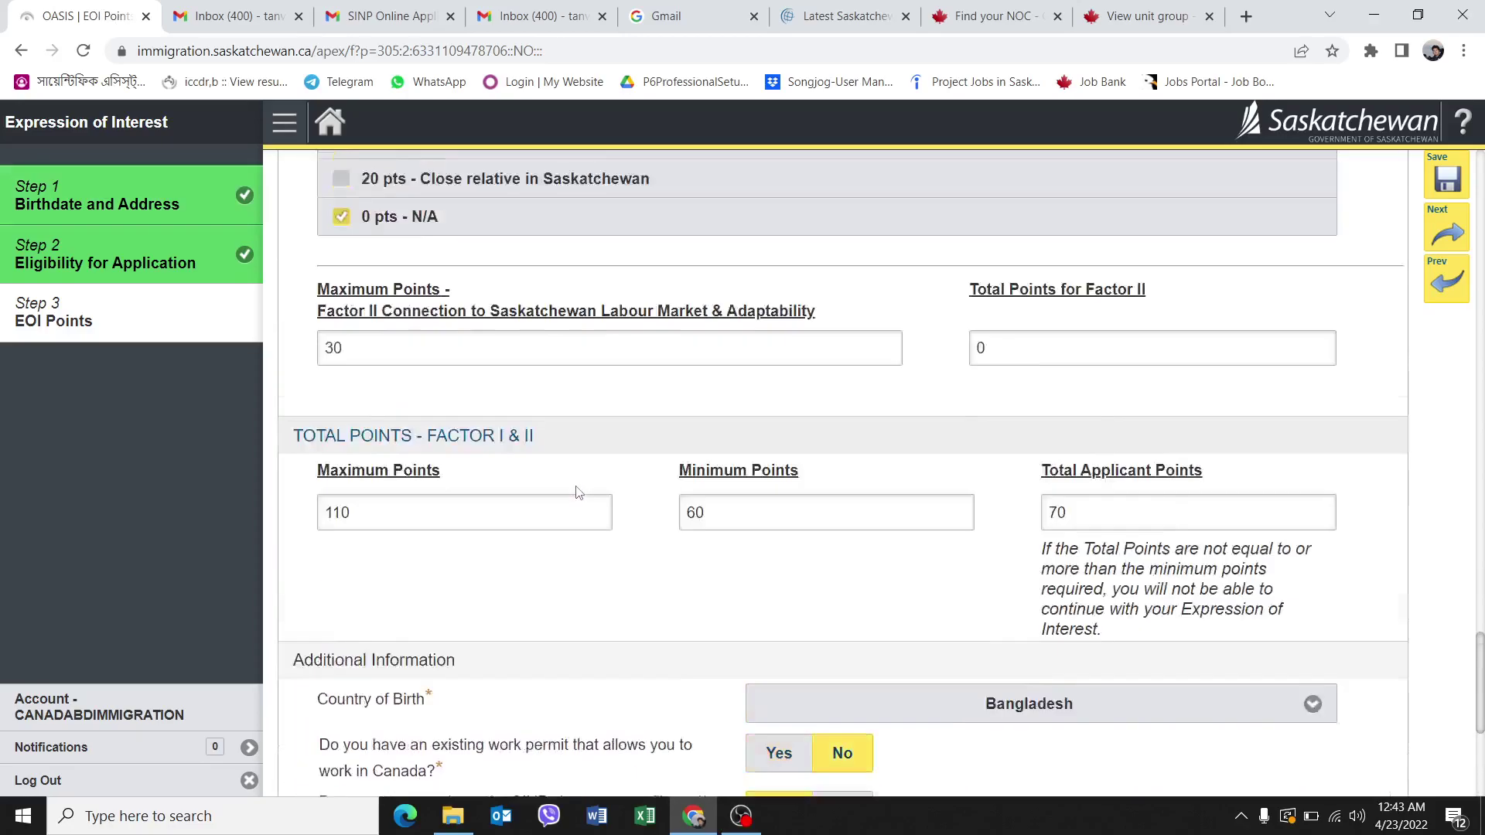
scroll(578, 487, "up", 15)
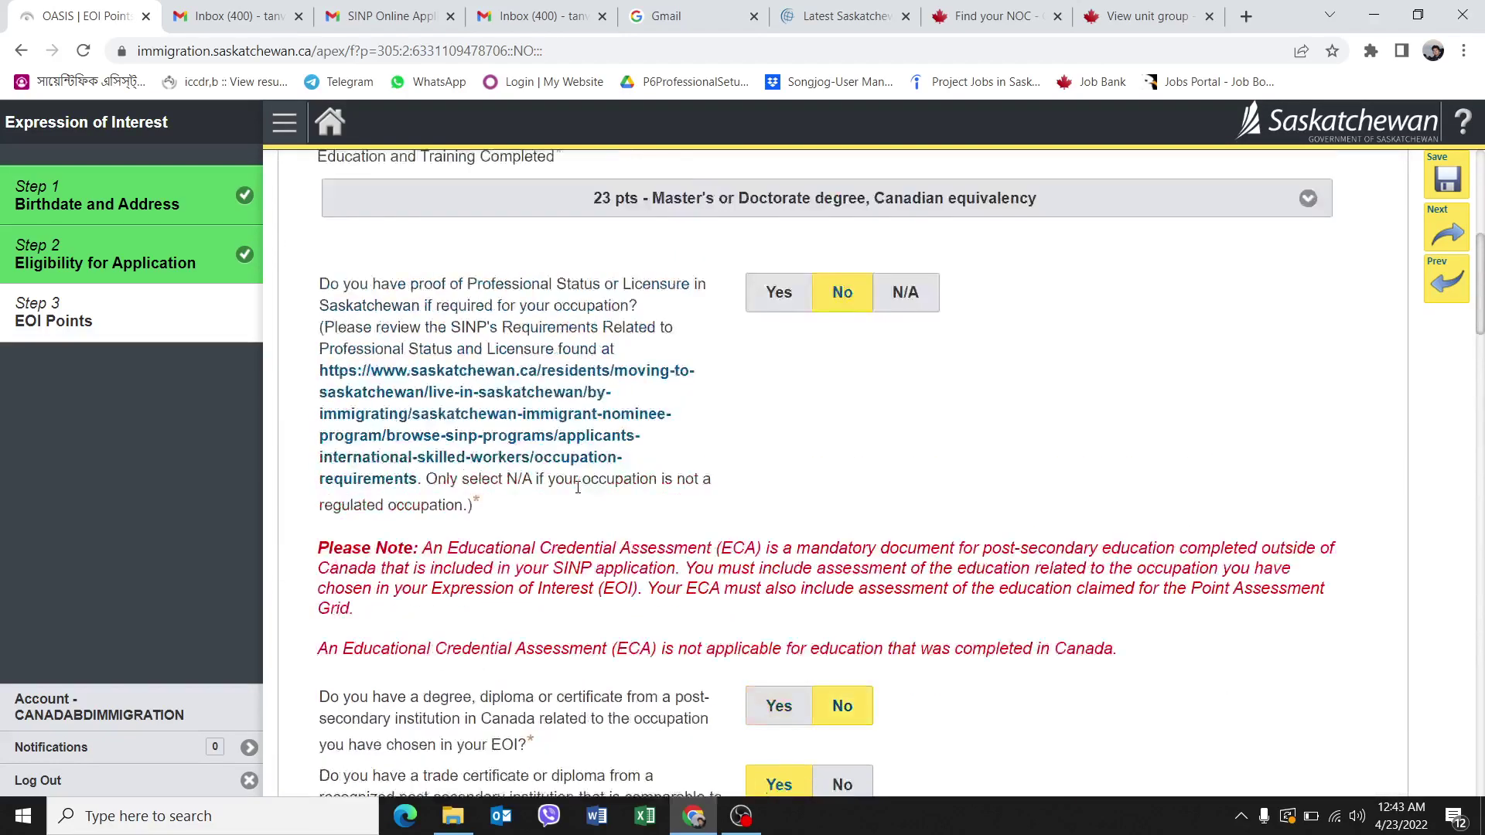